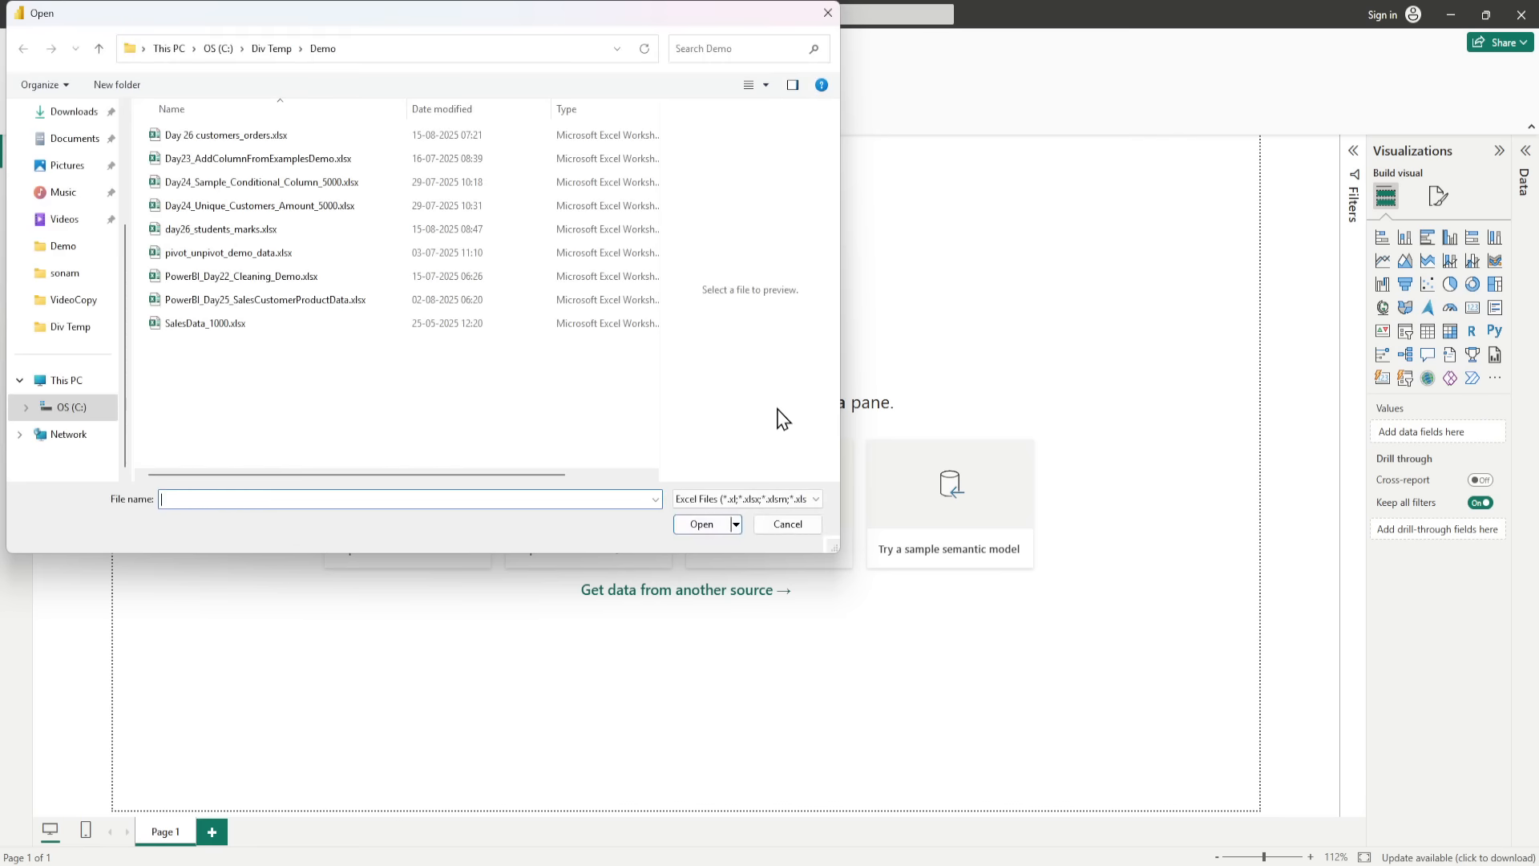
# Step: Load the Biology and Maths sheets from the workbook day26_students_marks.xlsx into the report
pyautogui.doubleClick(229, 233)
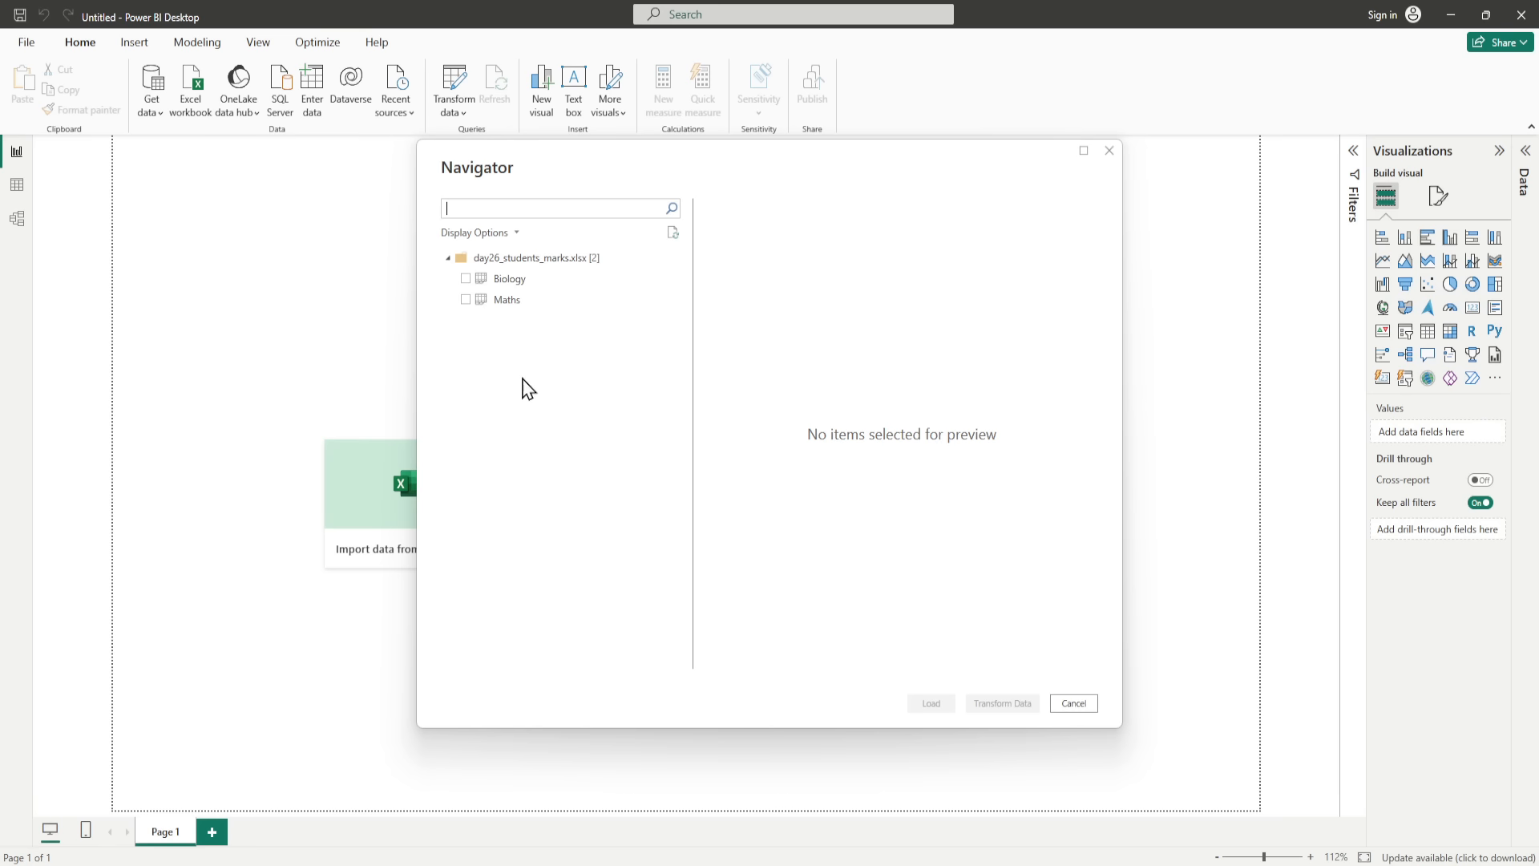
pyautogui.click(466, 279)
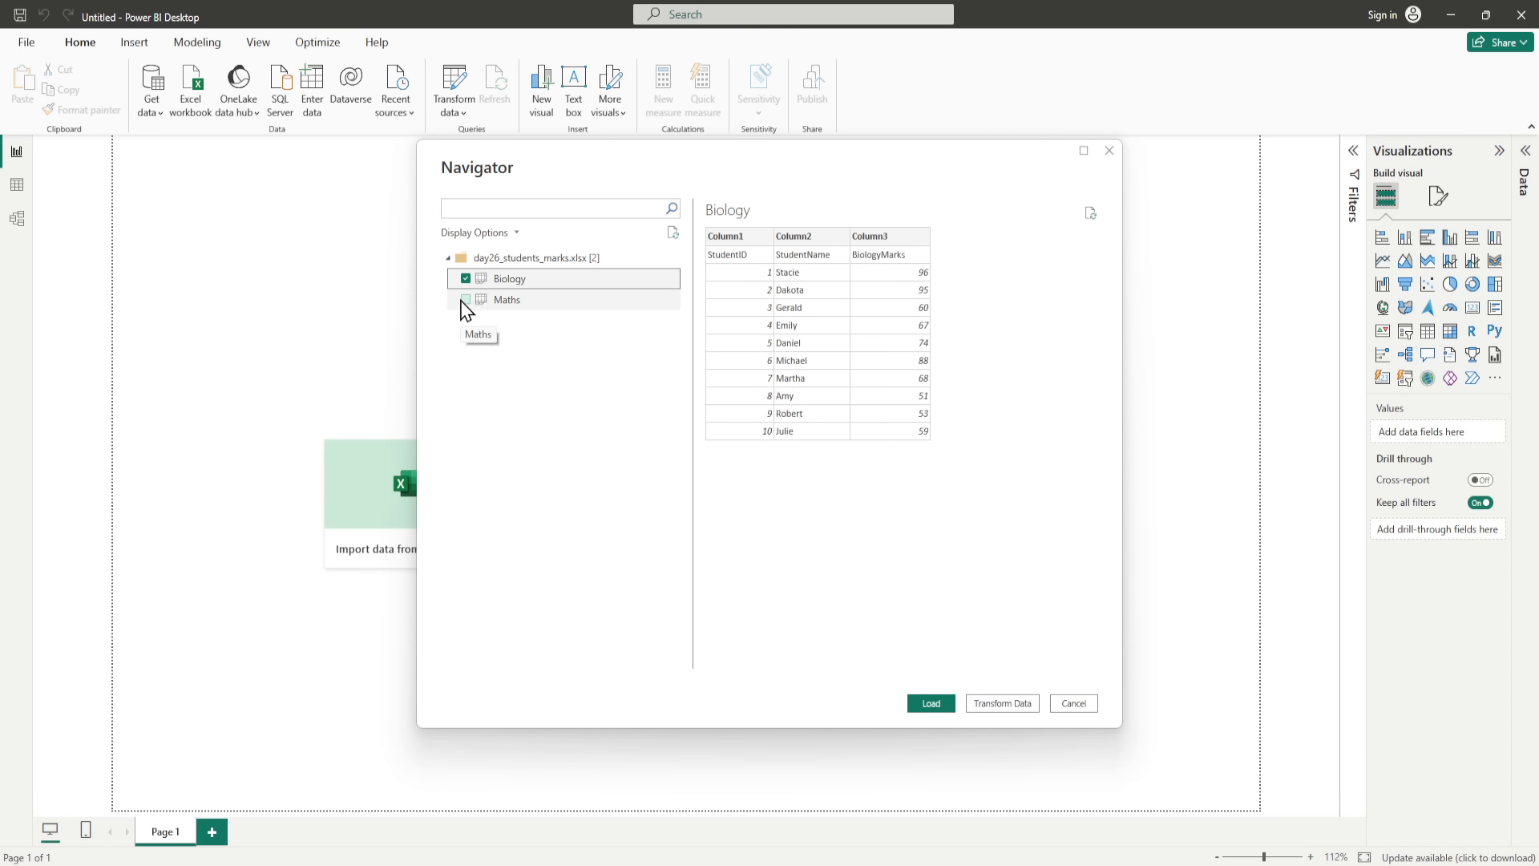
pyautogui.click(465, 305)
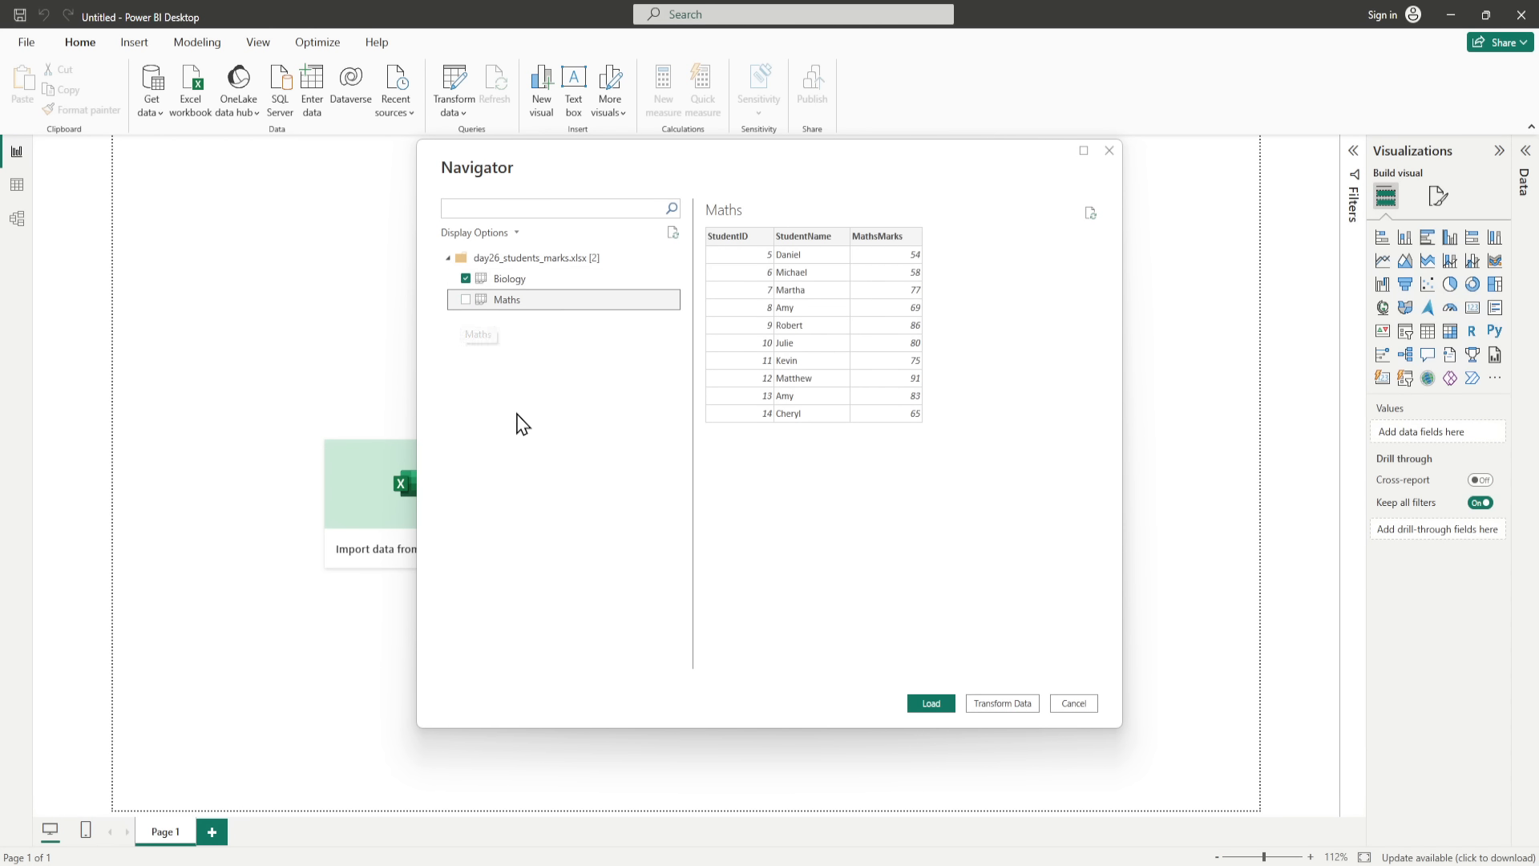
pyautogui.click(468, 300)
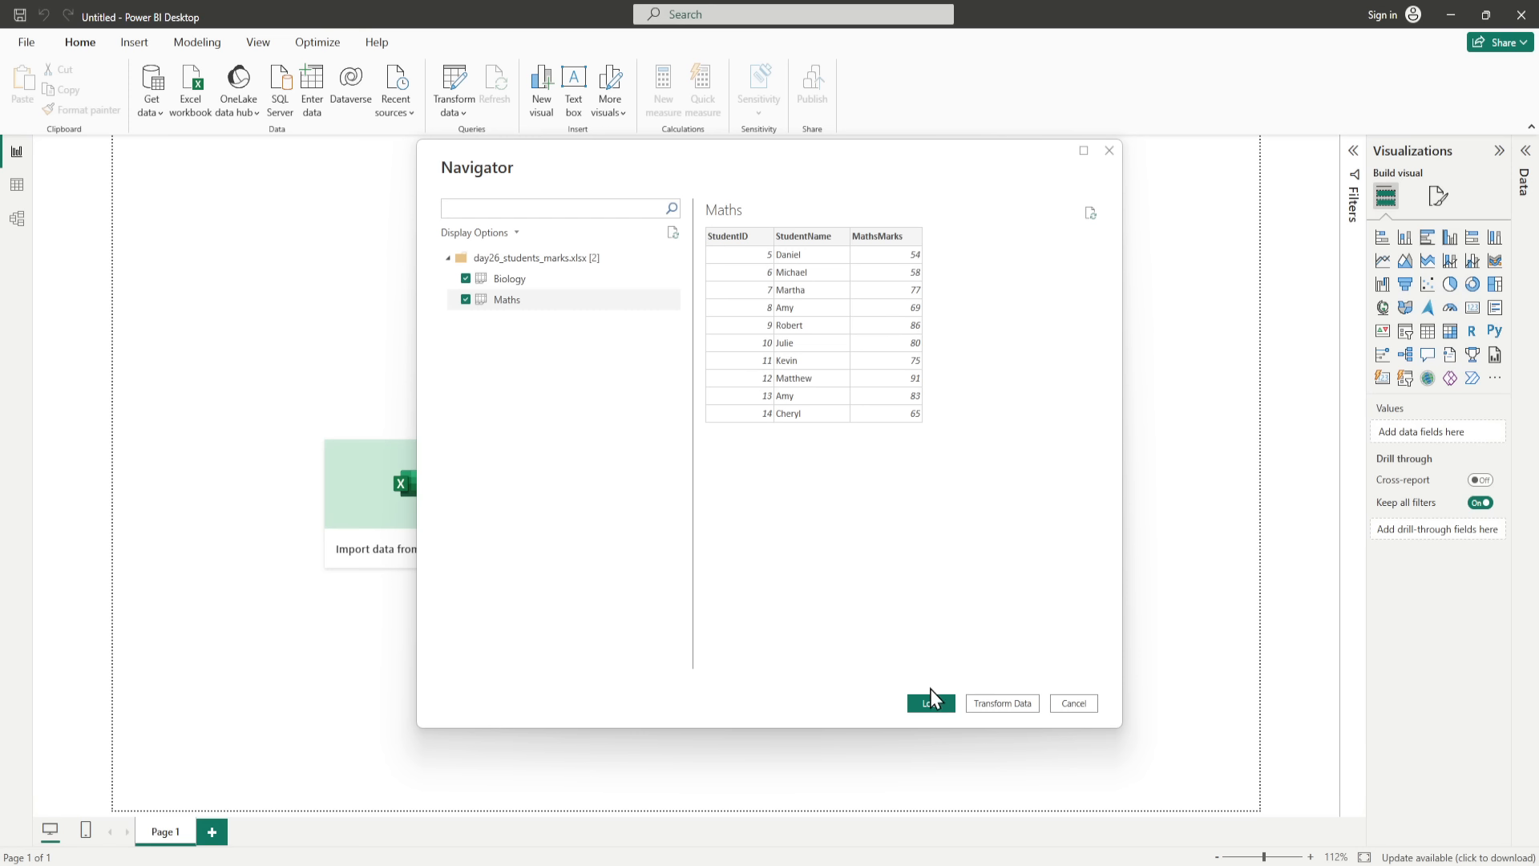
pyautogui.click(935, 704)
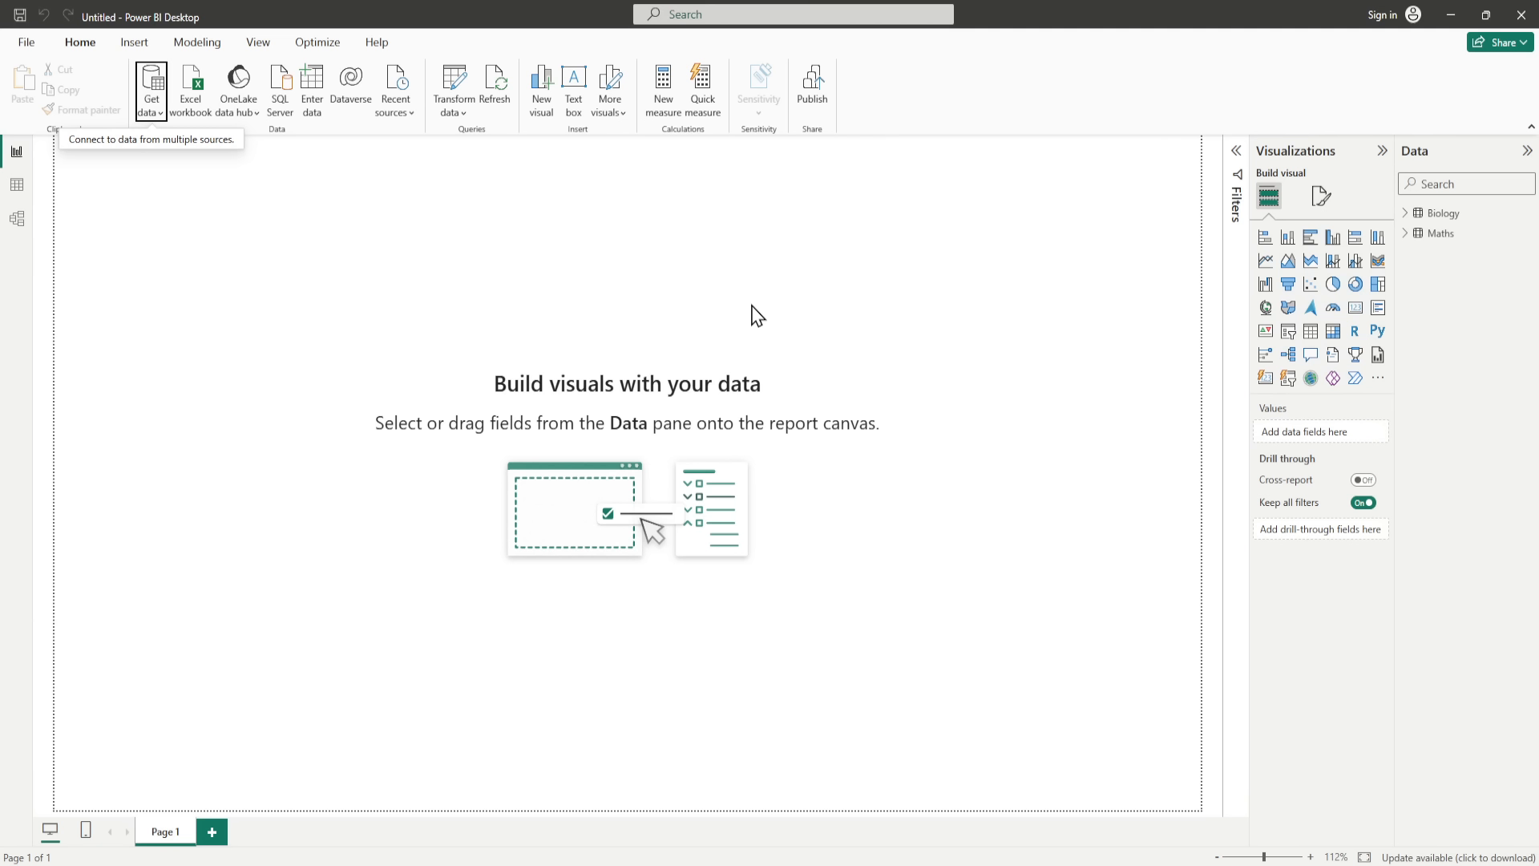
# Step: Rename the report page Page 1 as Template
pyautogui.doubleClick(160, 837)
pyautogui.write('Tmp')
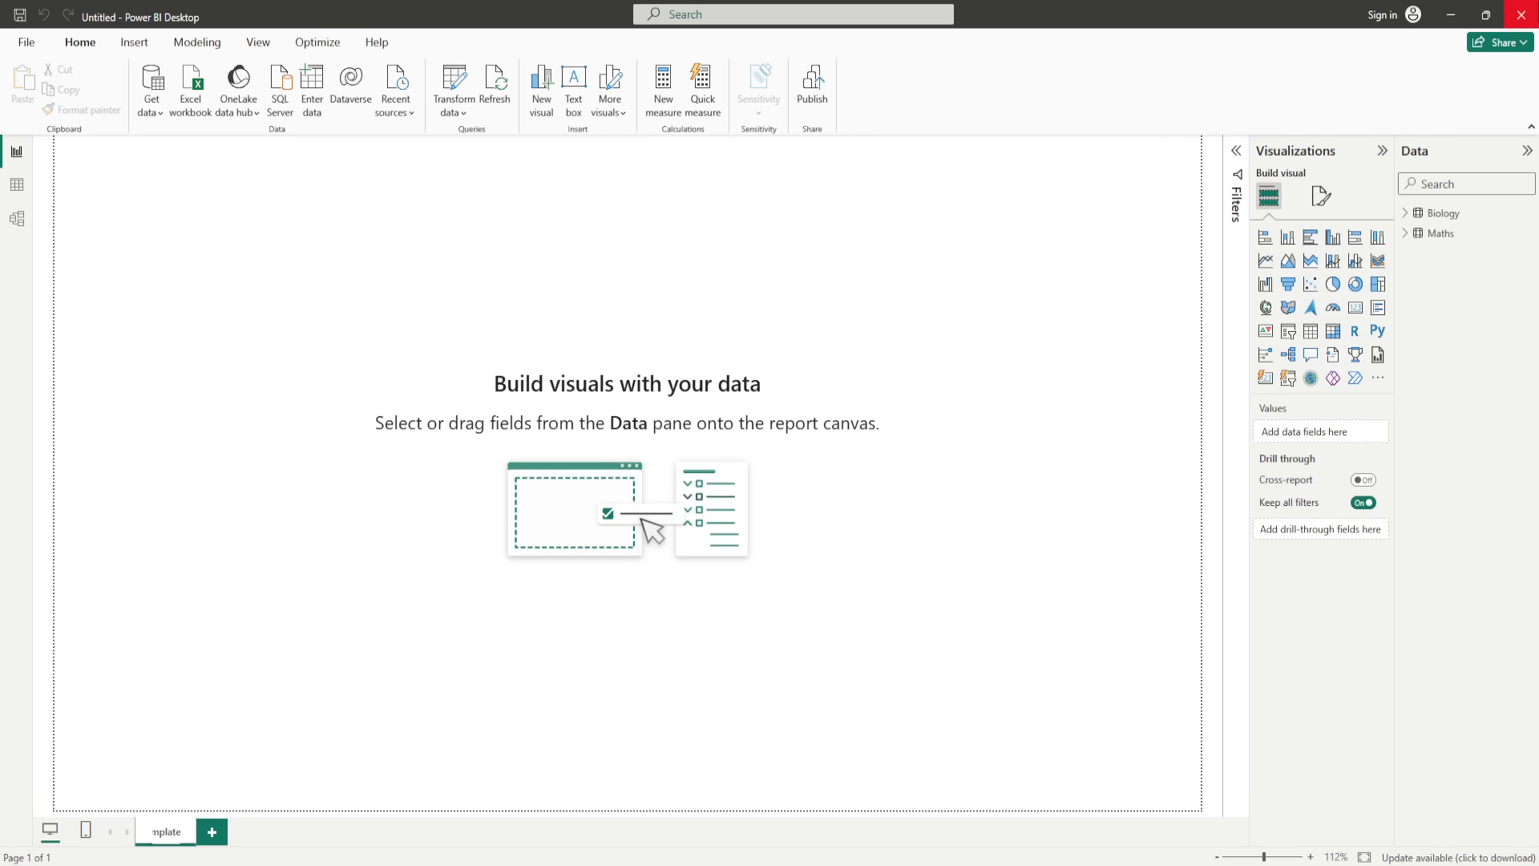
pyautogui.press('Return')
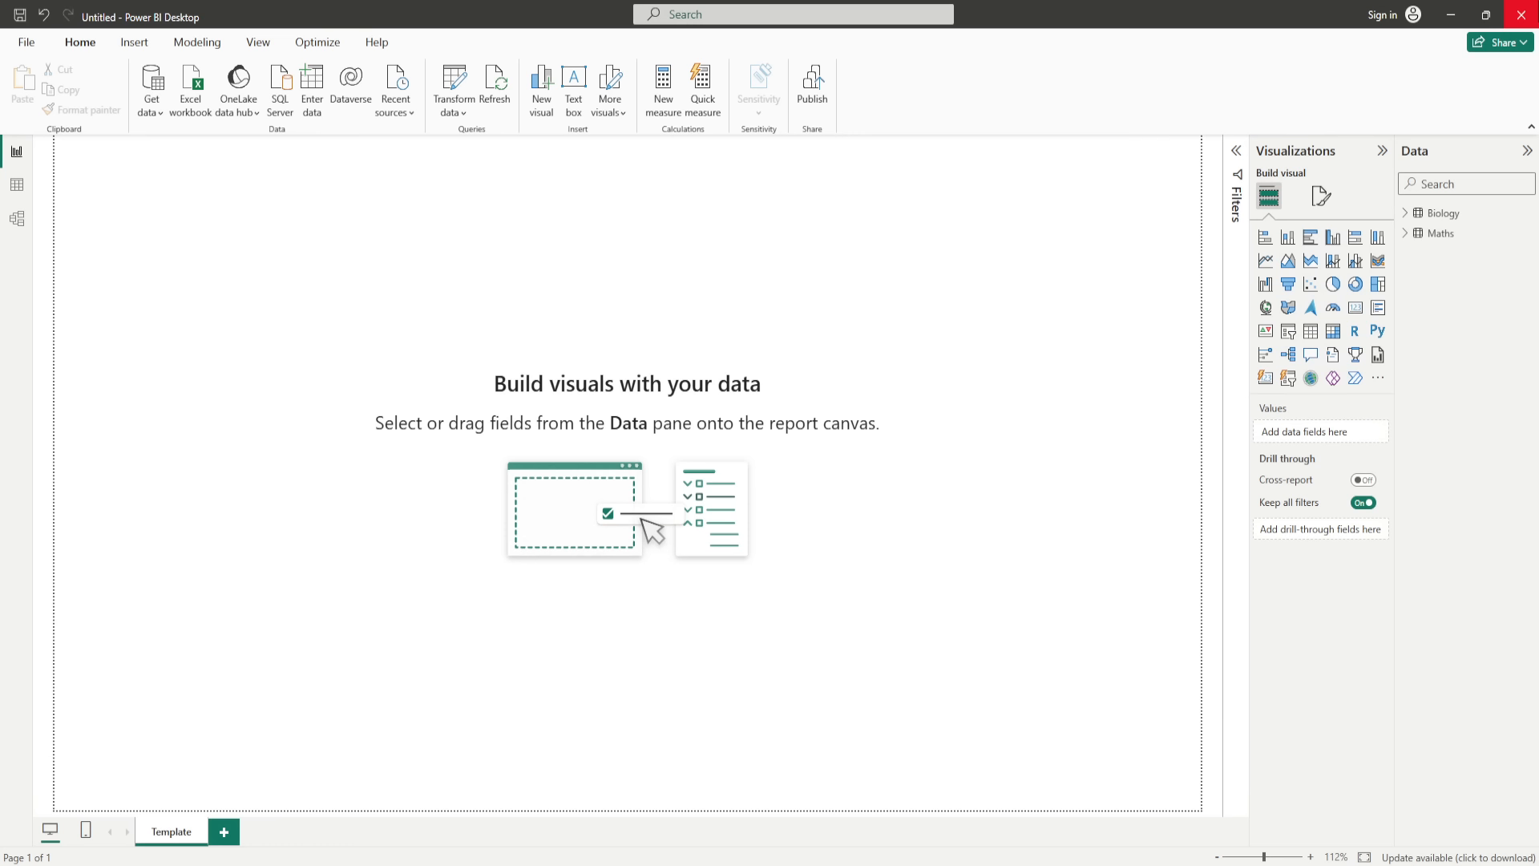
# Step: Insert a page navigator on the Template page
pyautogui.click(138, 46)
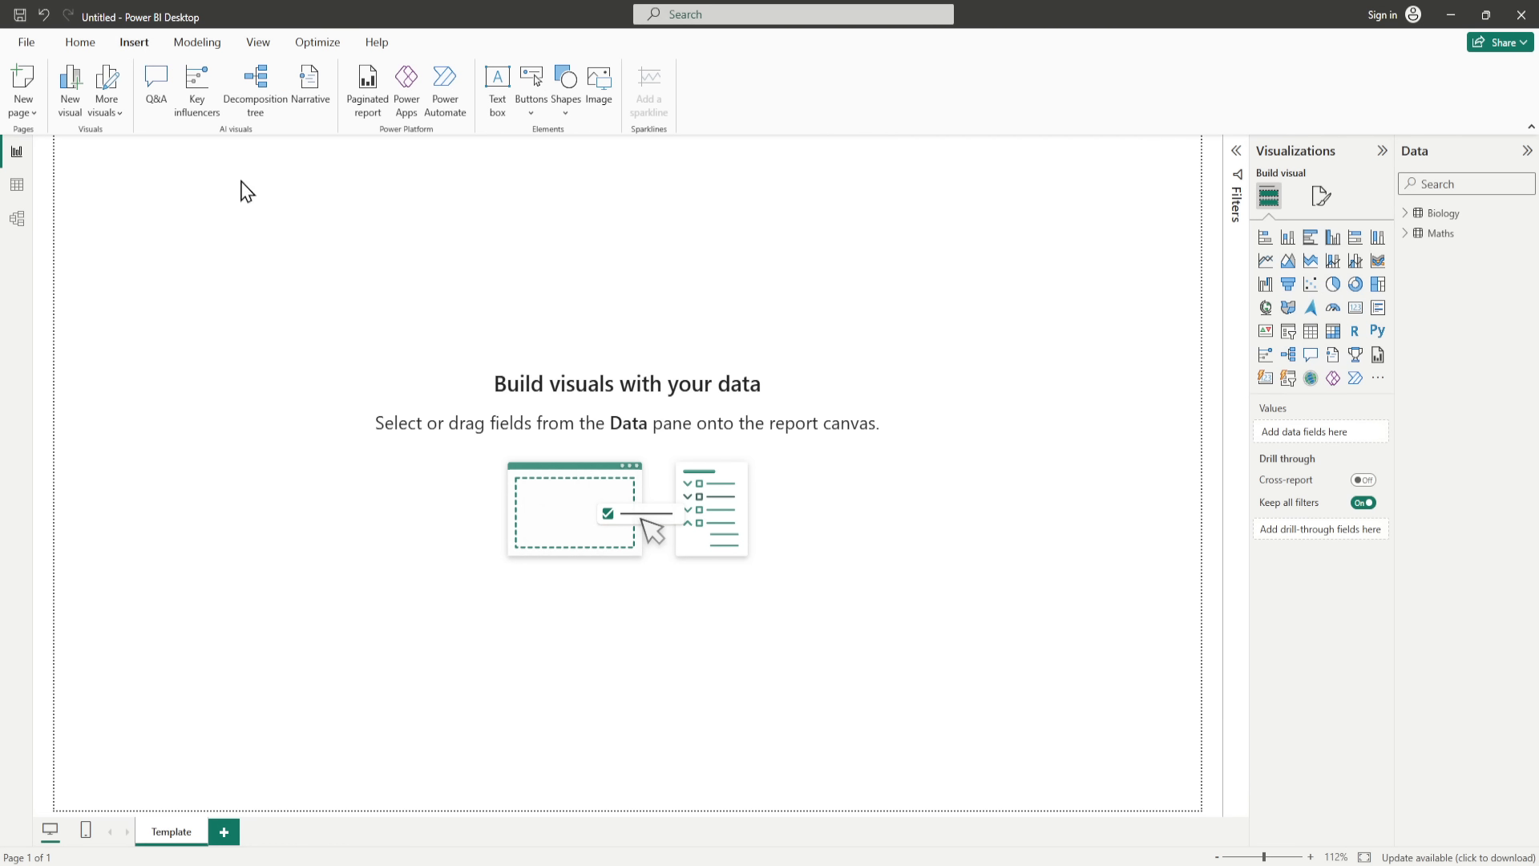
pyautogui.click(531, 116)
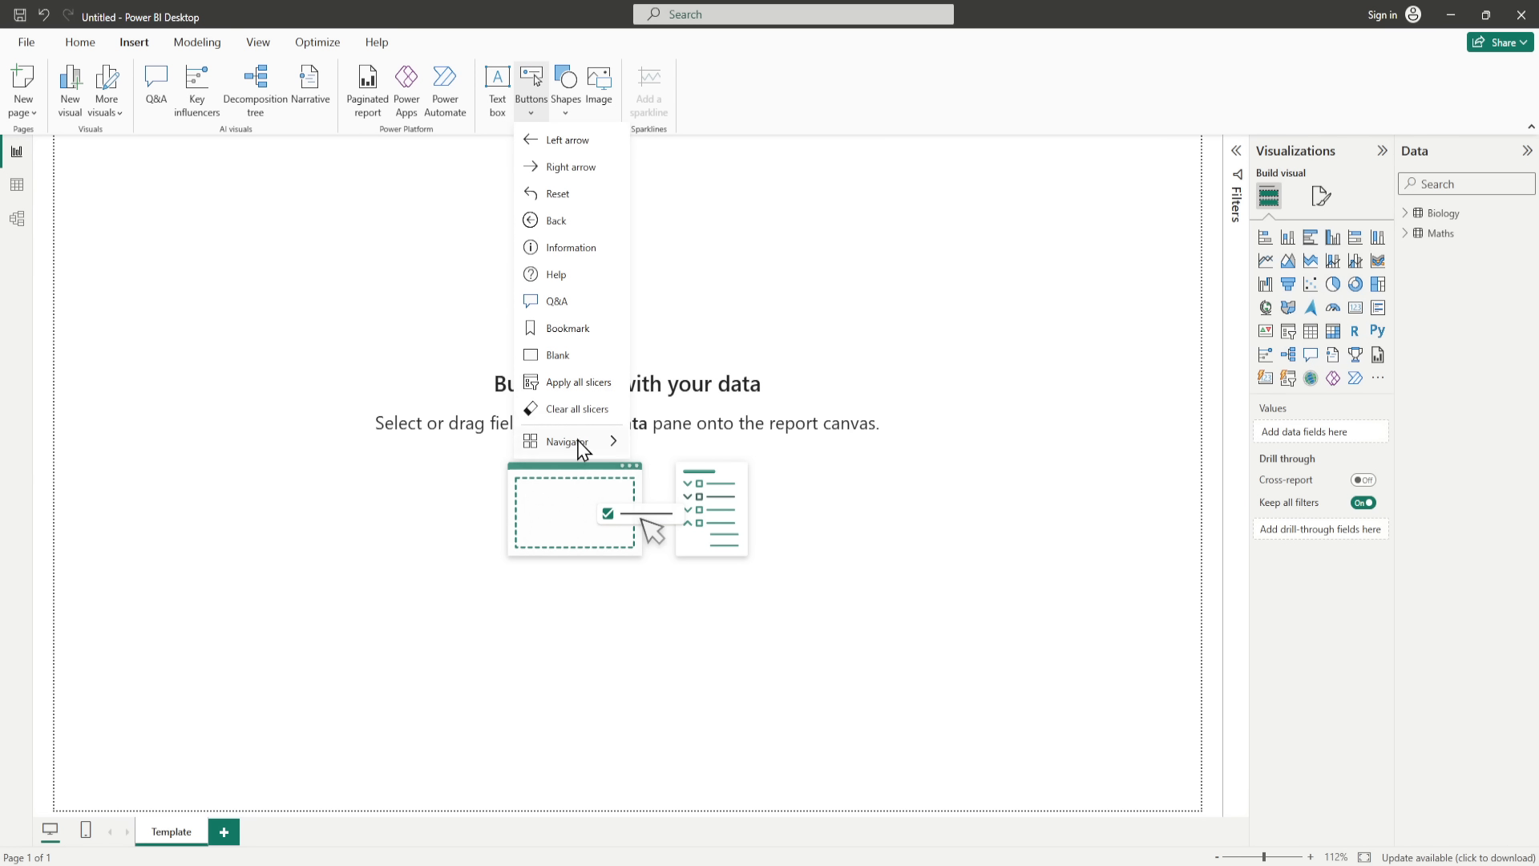
pyautogui.moveTo(584, 443)
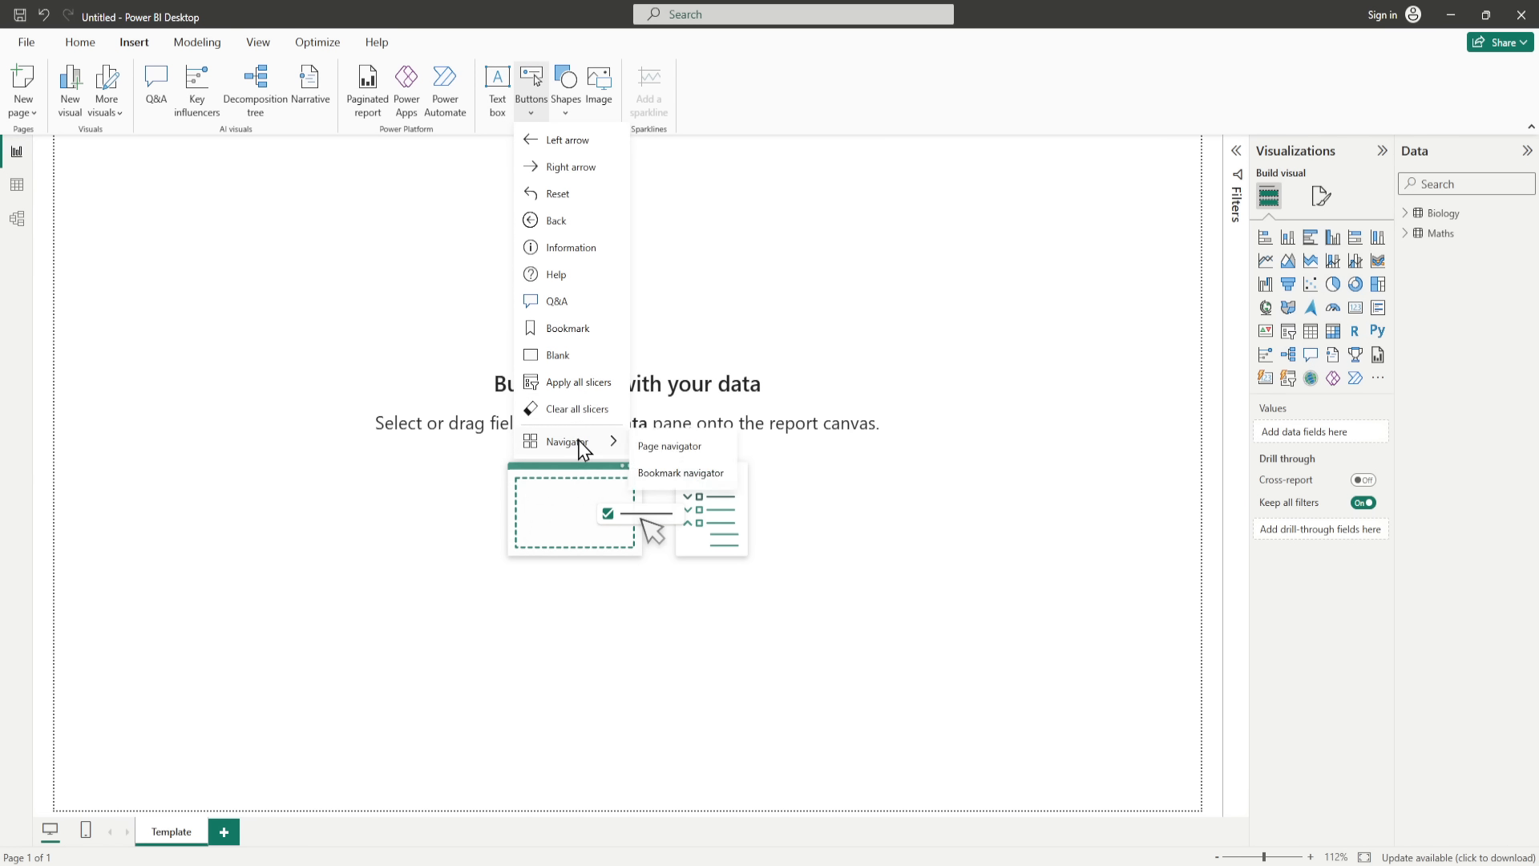
pyautogui.click(658, 455)
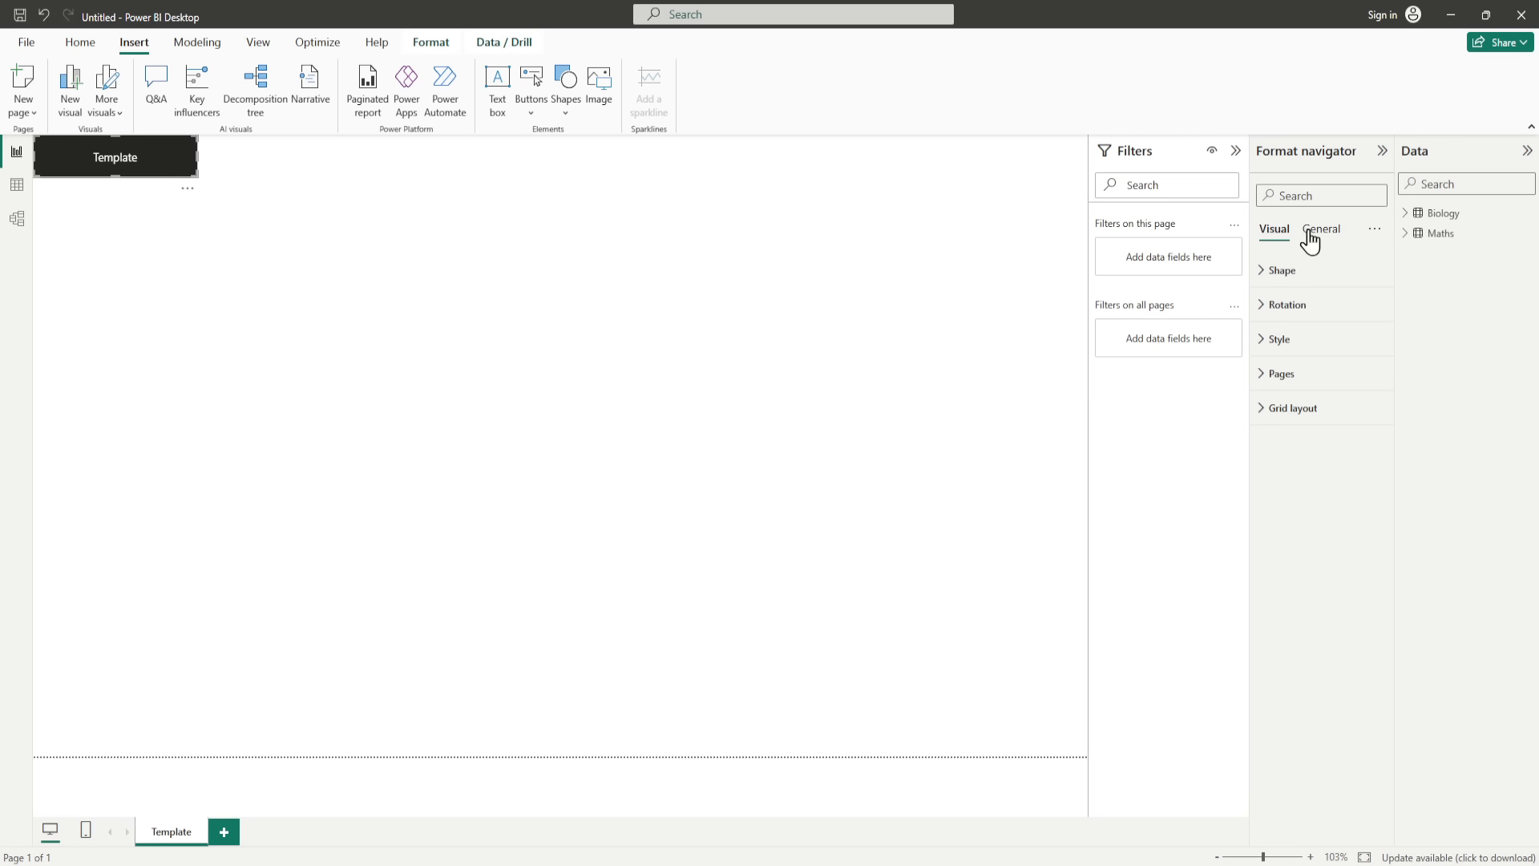
# Step: Change the page navigator's shape to Pentagon arrow
pyautogui.click(1265, 282)
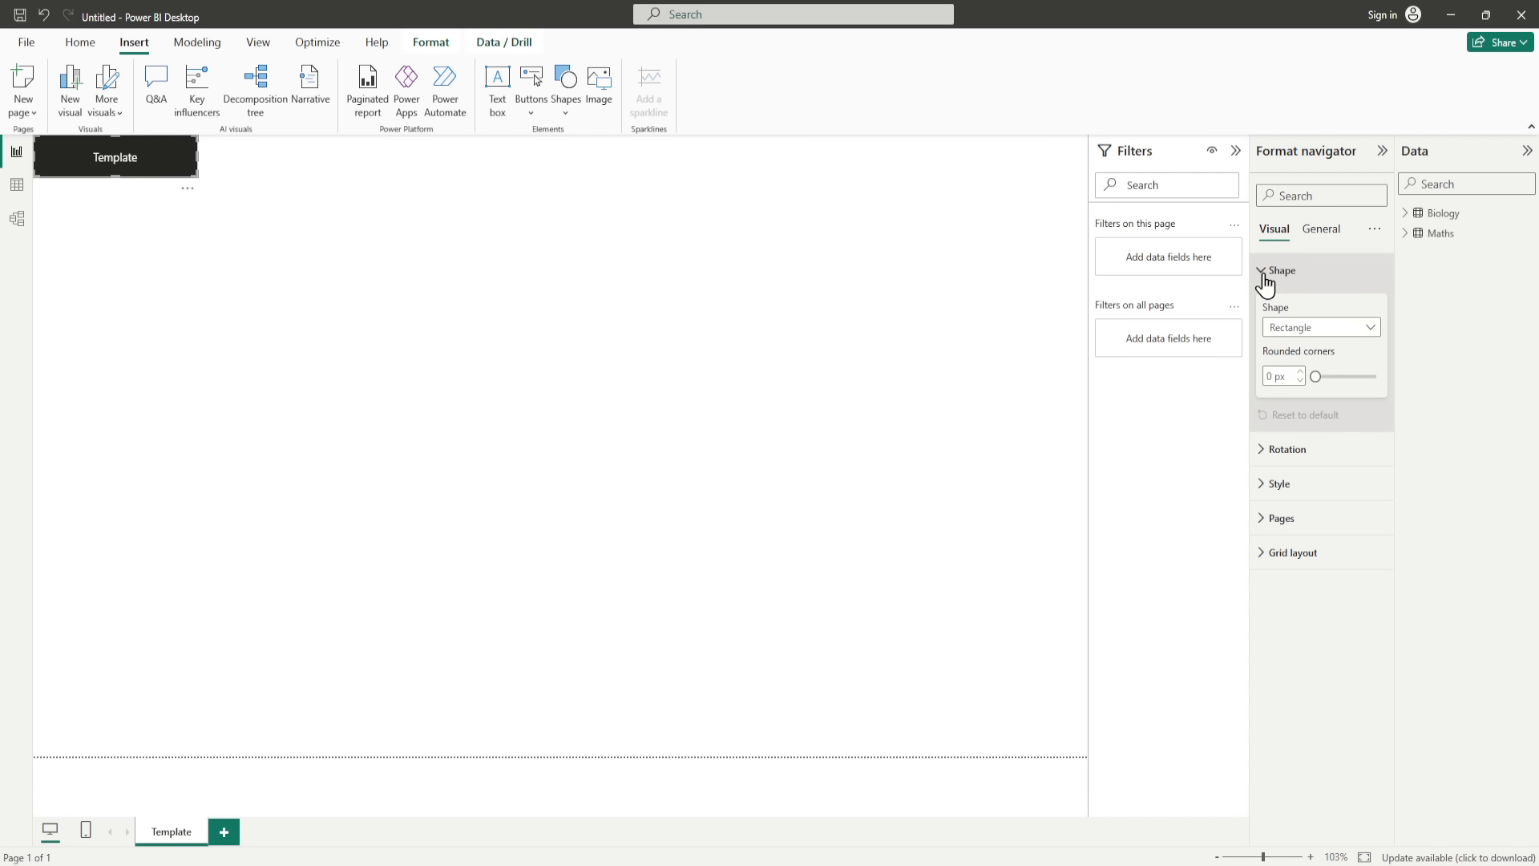
pyautogui.click(1344, 328)
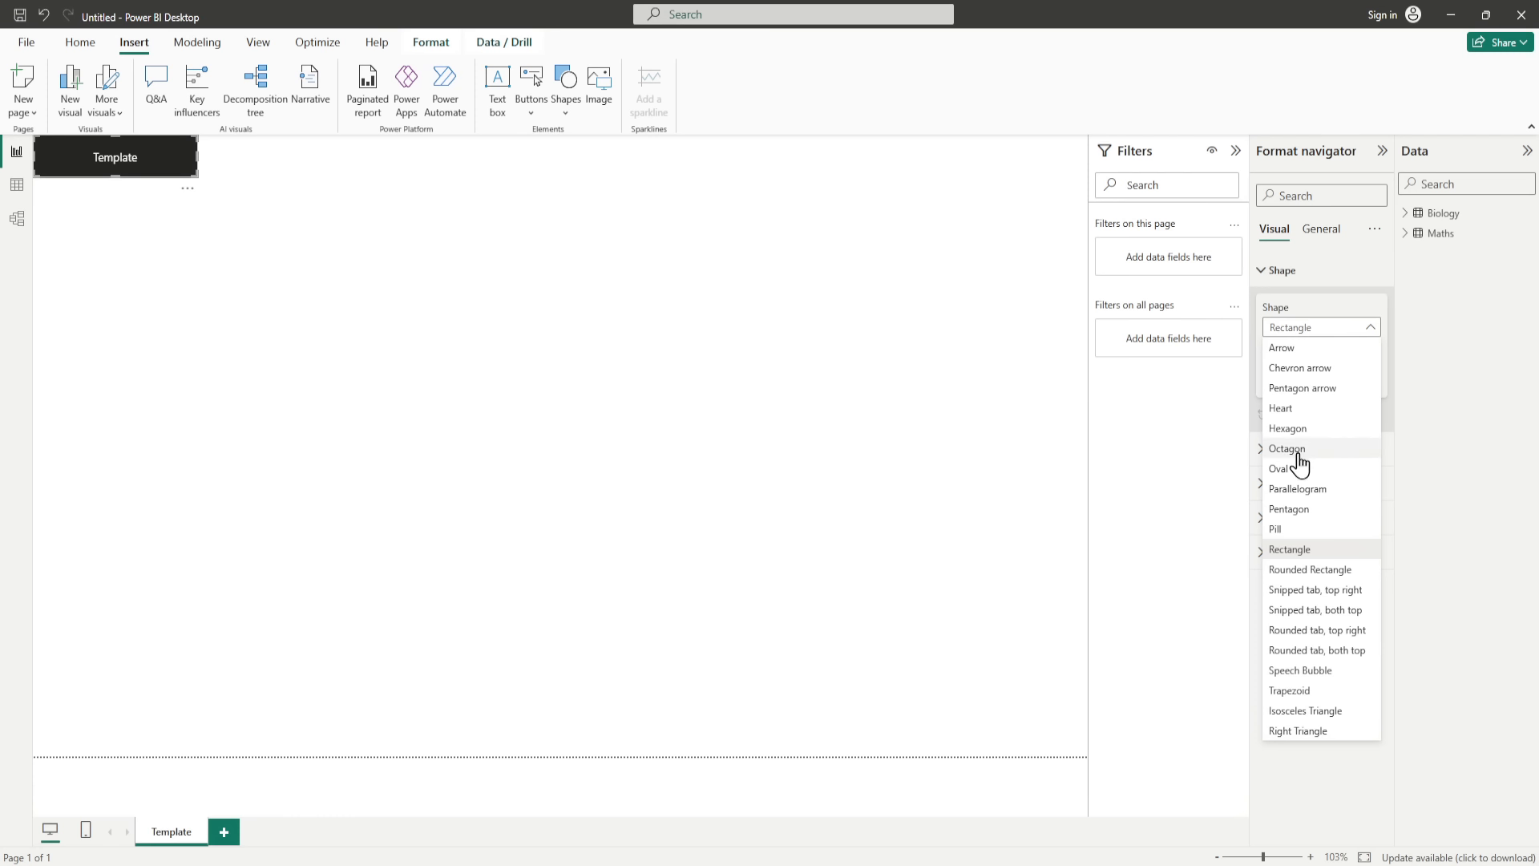
pyautogui.click(1297, 391)
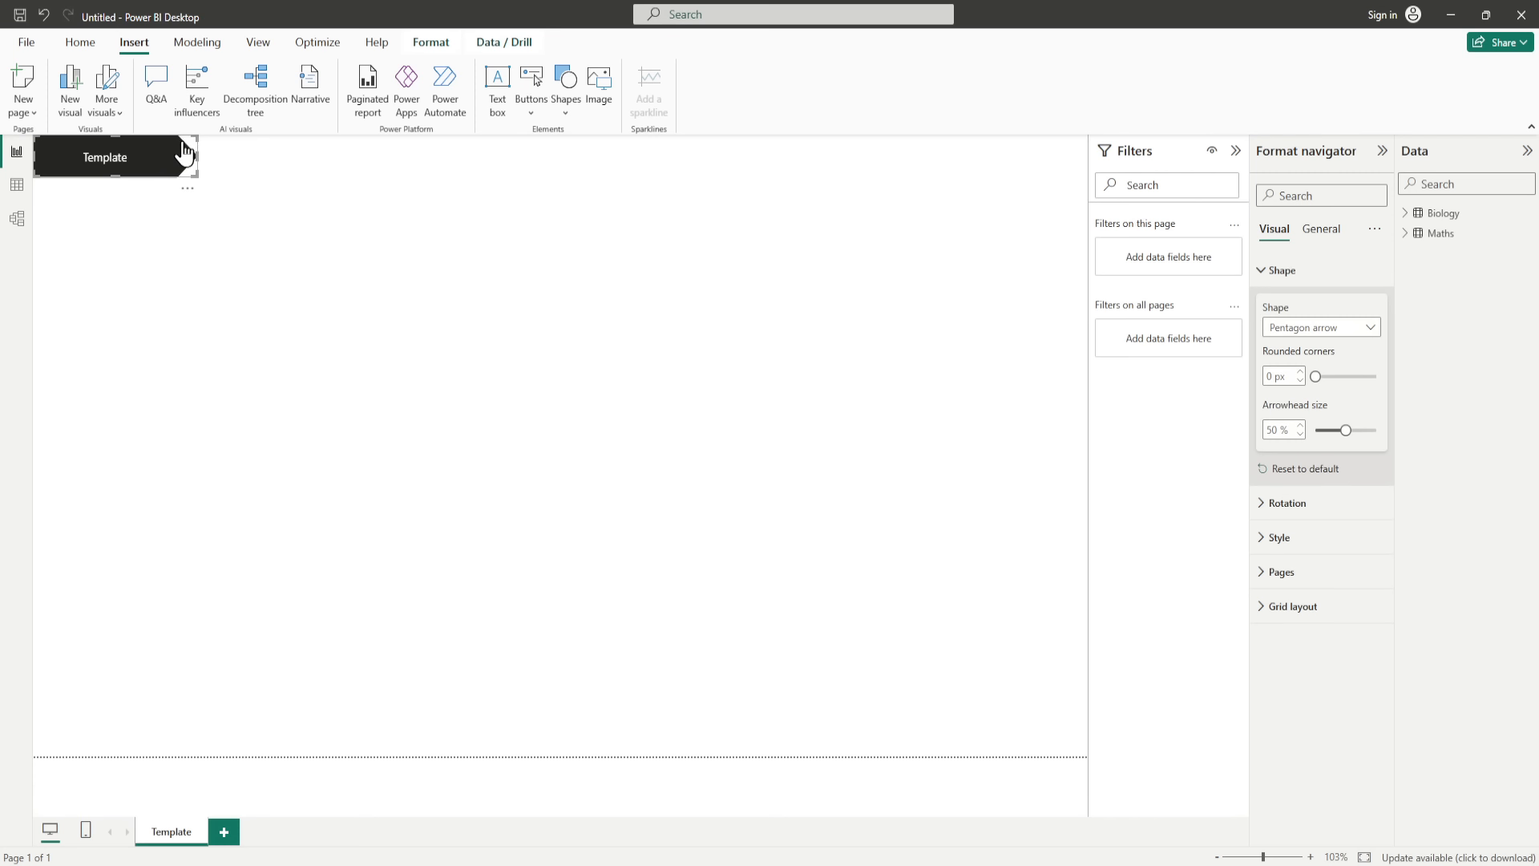
# Step: Enlarge the page navigator into a tall block and move it down along the report page's left edge
pyautogui.moveTo(195, 154); pyautogui.dragTo(263, 561)
pyautogui.moveTo(247, 308); pyautogui.dragTo(247, 372)
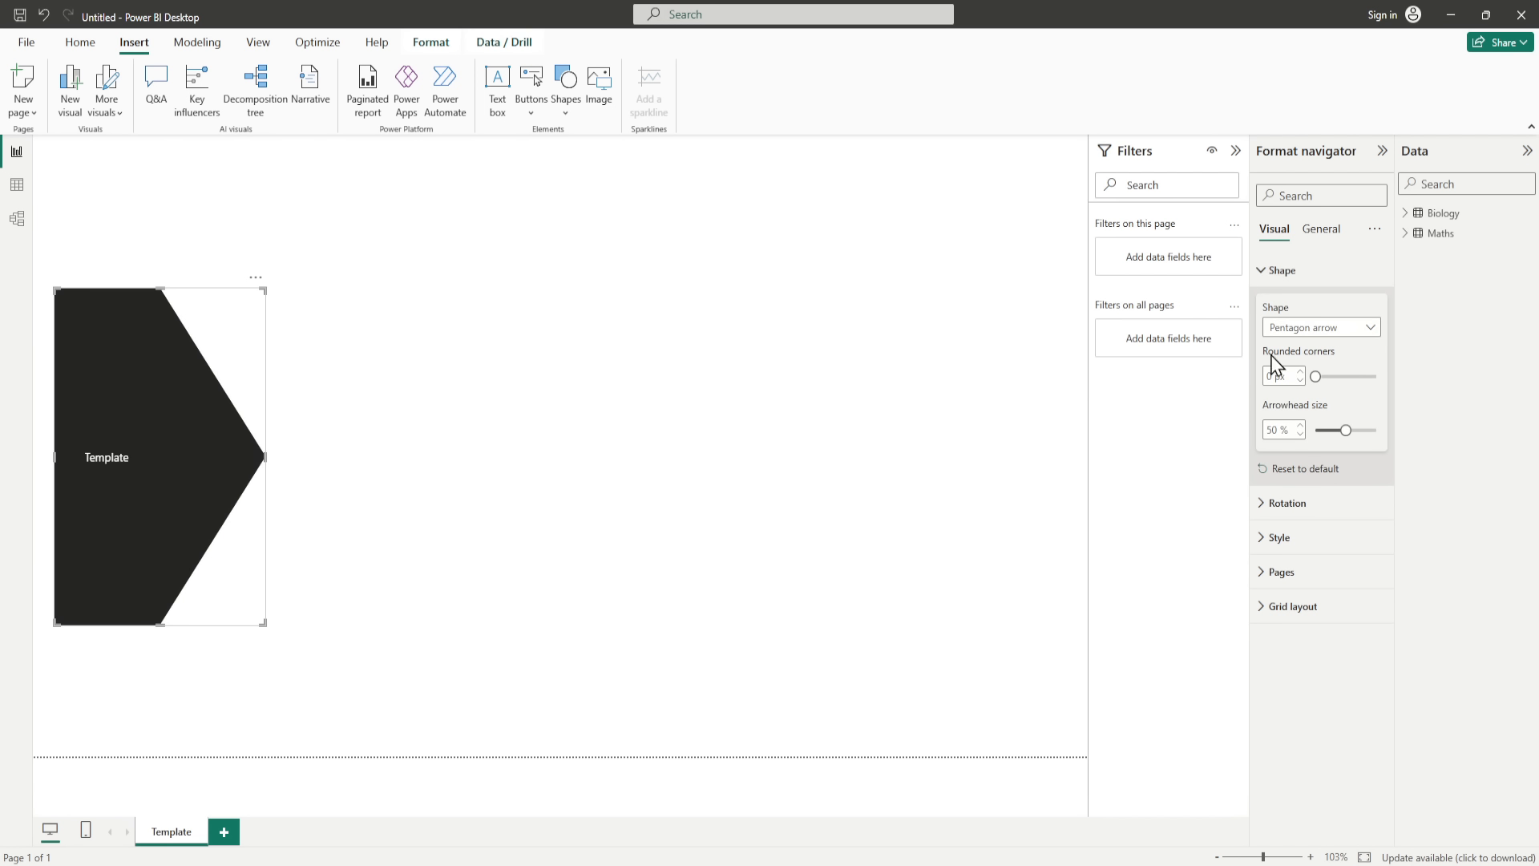
pyautogui.click(1266, 273)
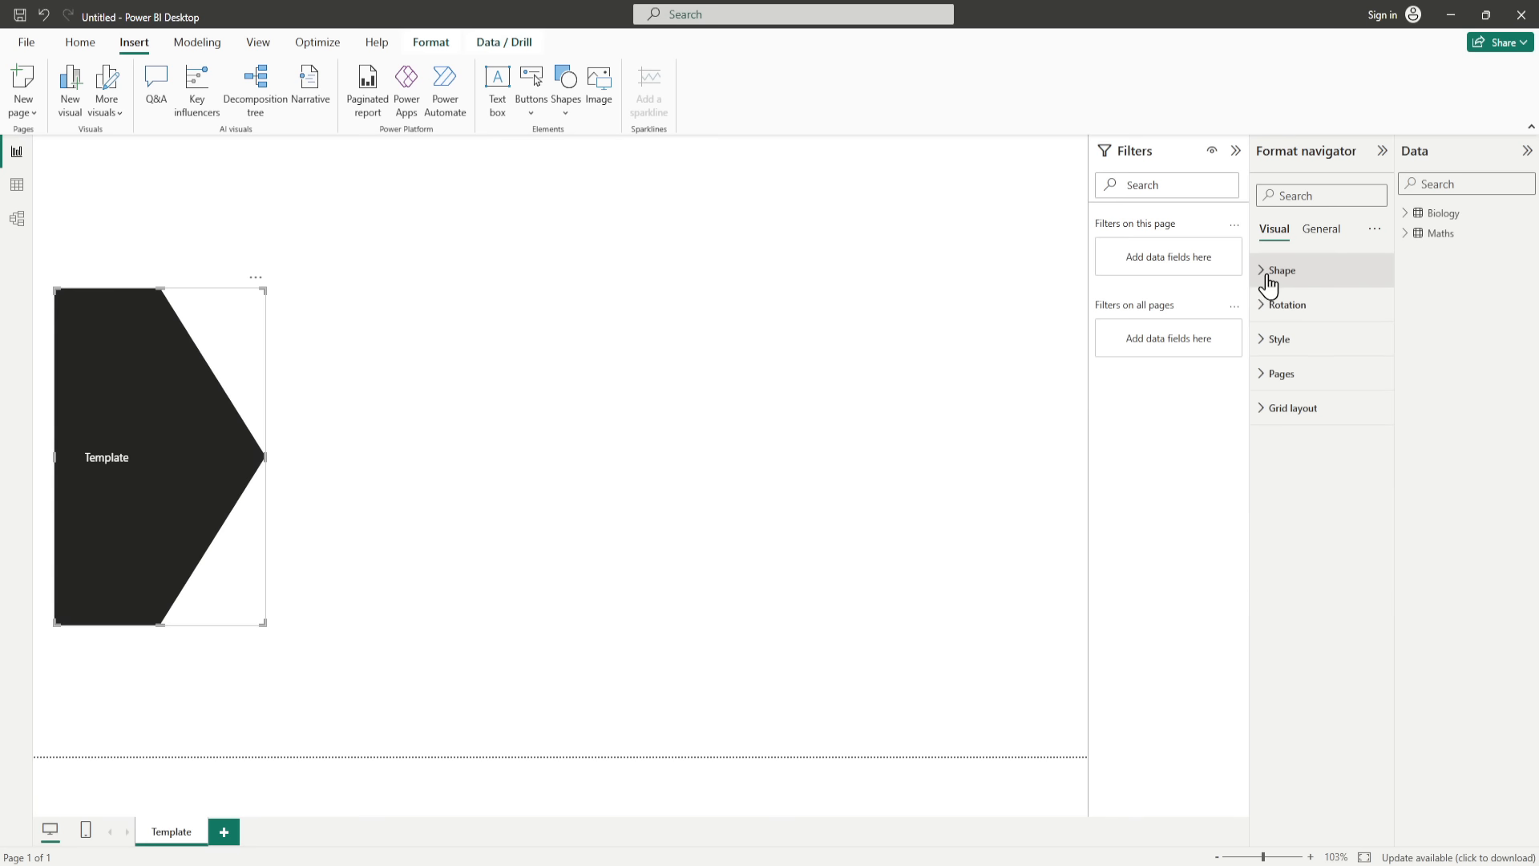
# Step: Set the page navigator's grid layout orientation to Vertical
pyautogui.click(1262, 346)
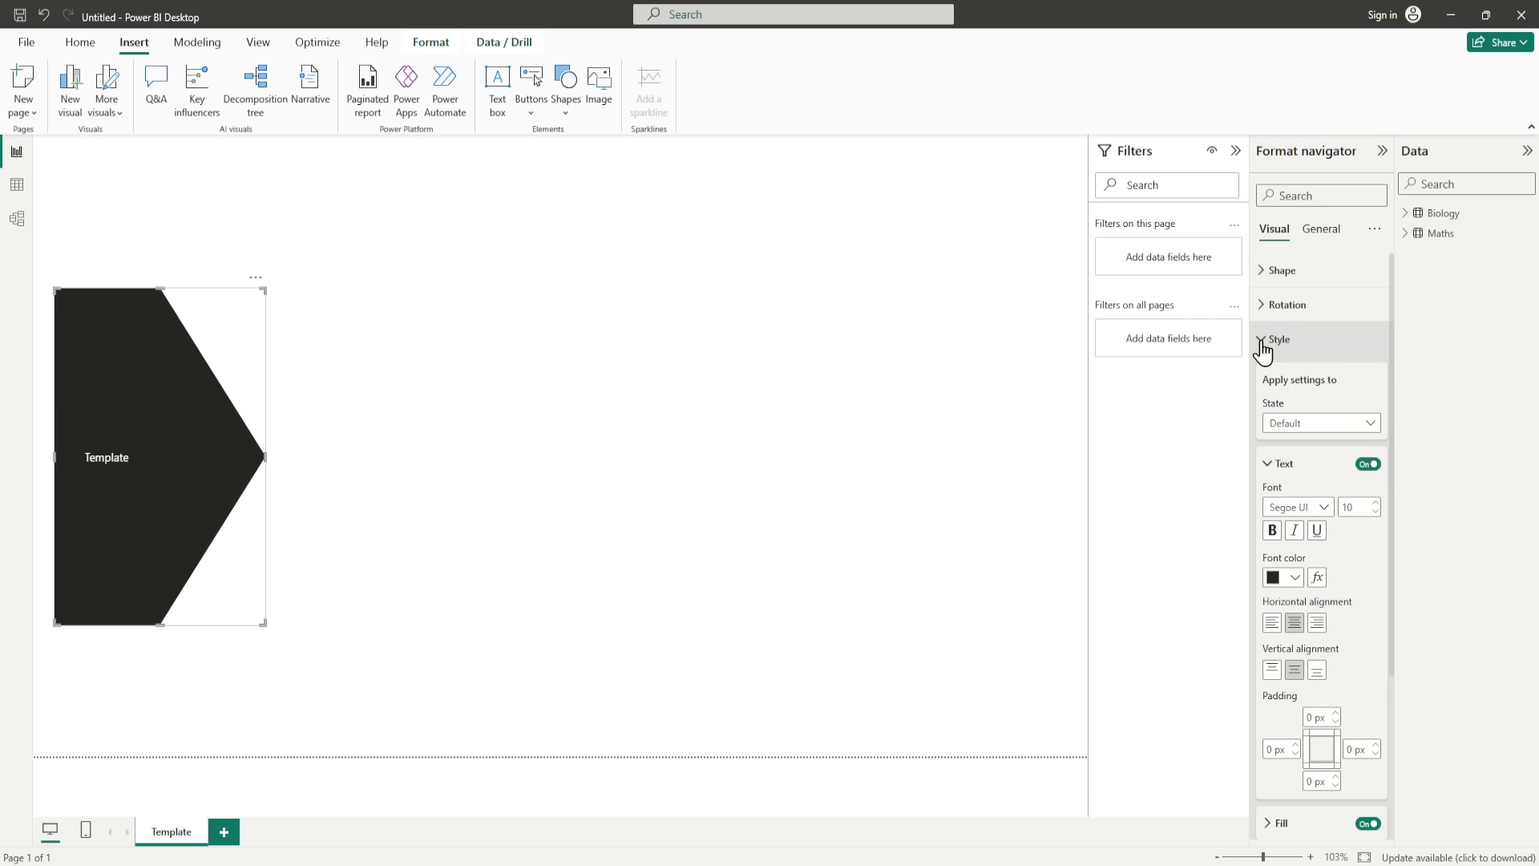
pyautogui.click(1264, 344)
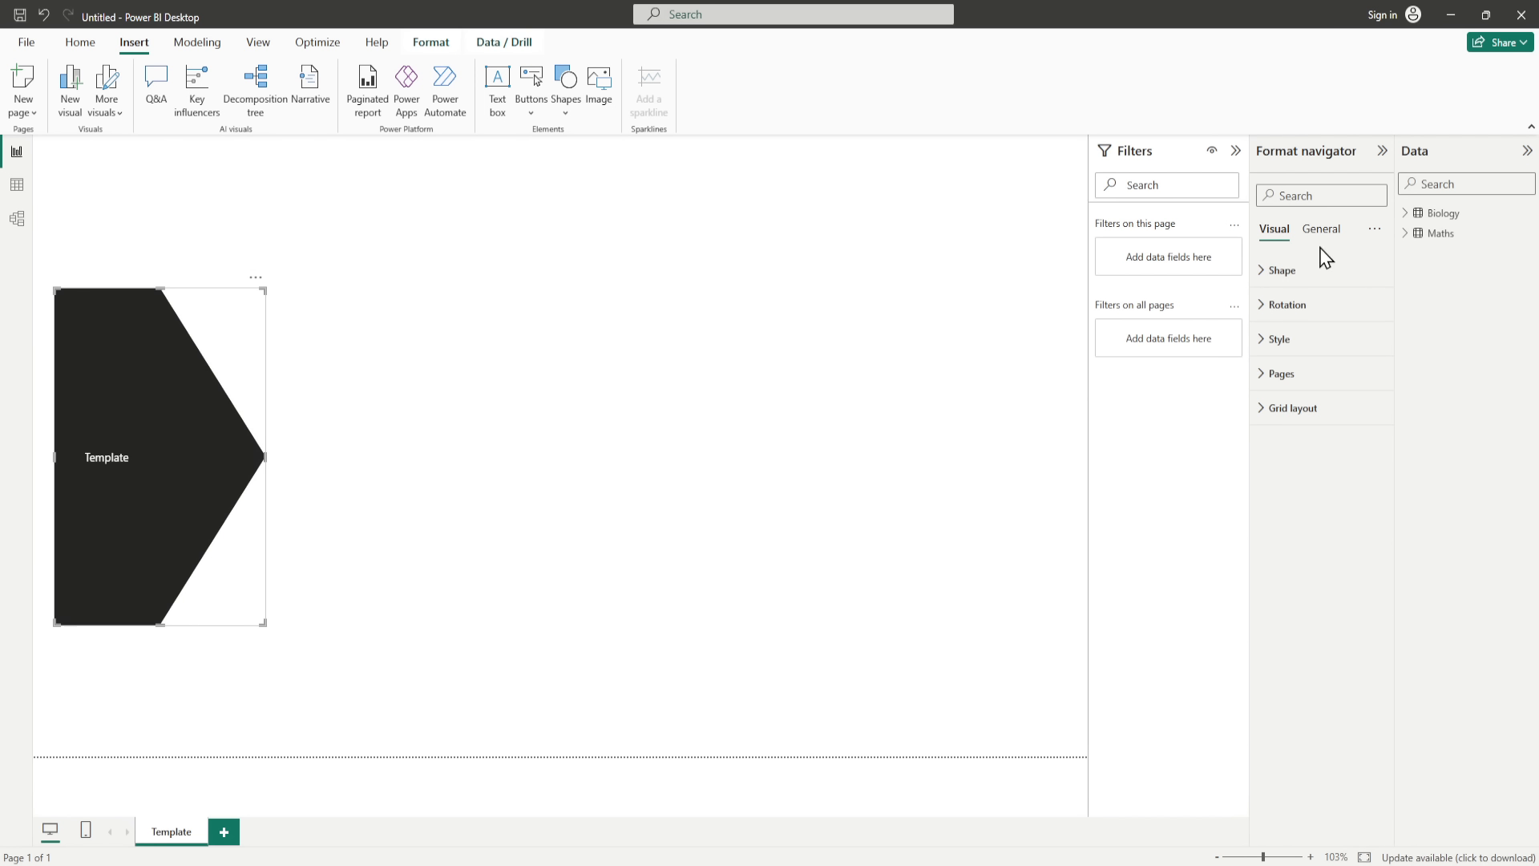
pyautogui.click(1262, 415)
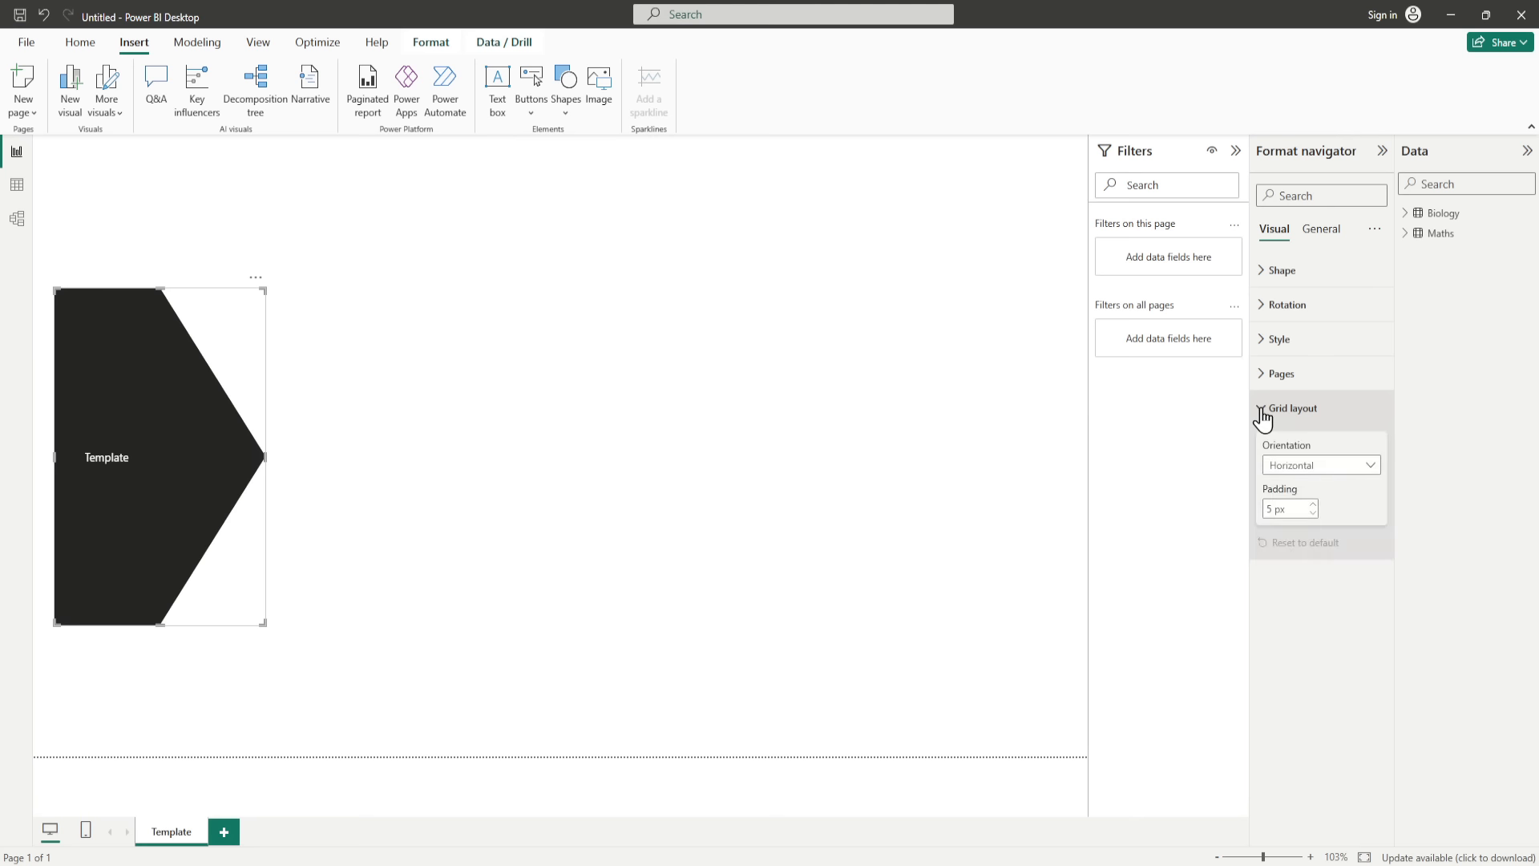
pyautogui.click(1370, 466)
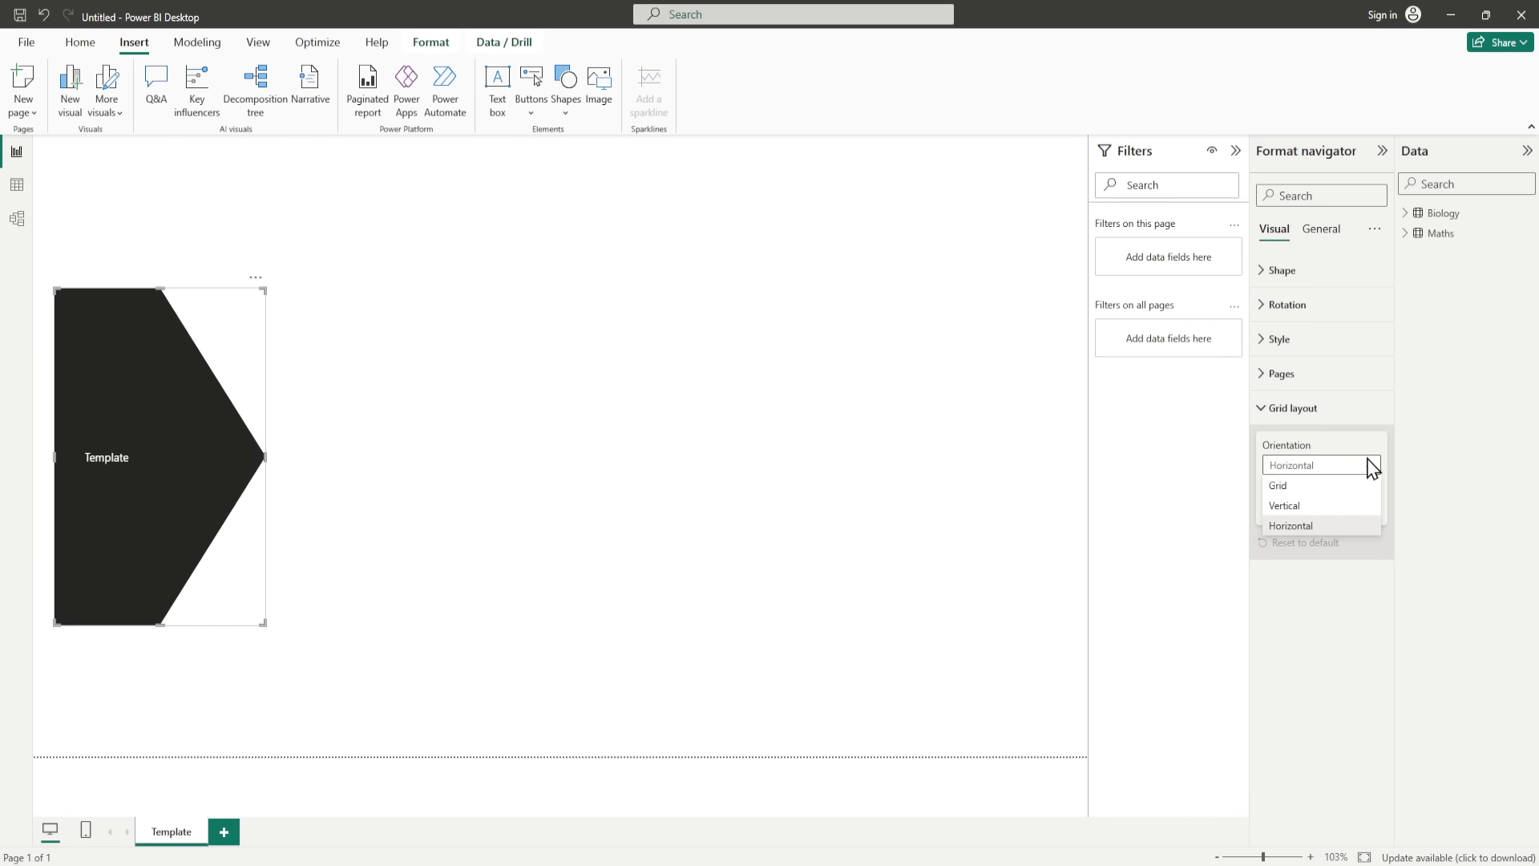
pyautogui.click(1312, 506)
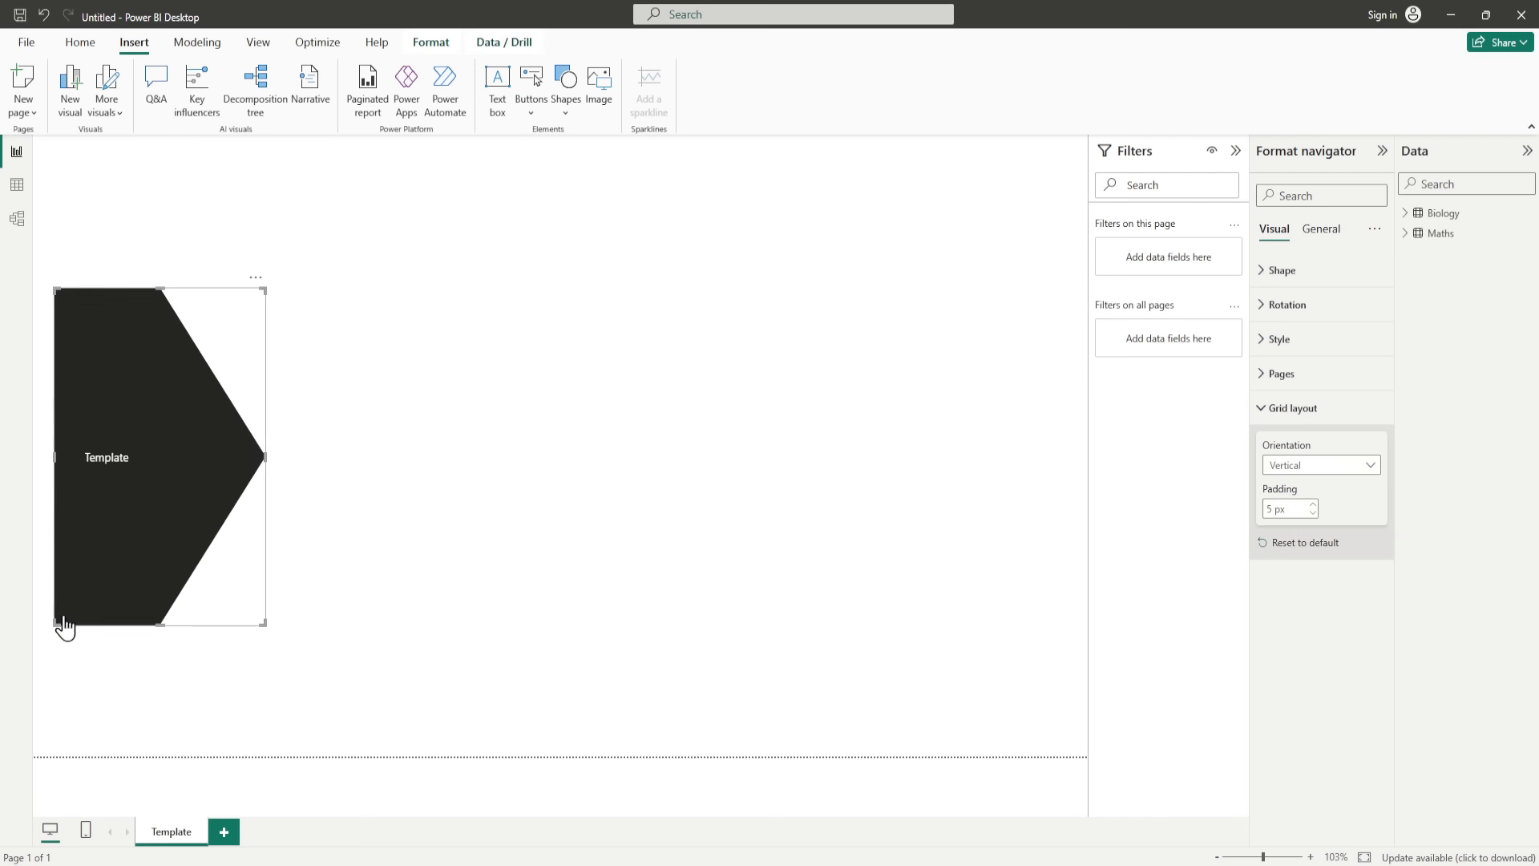
# Step: Make the page navigator taller by extending its upper edge and shift it slightly down the page
pyautogui.moveTo(157, 287); pyautogui.dragTo(149, 235)
pyautogui.moveTo(216, 273); pyautogui.dragTo(221, 305)
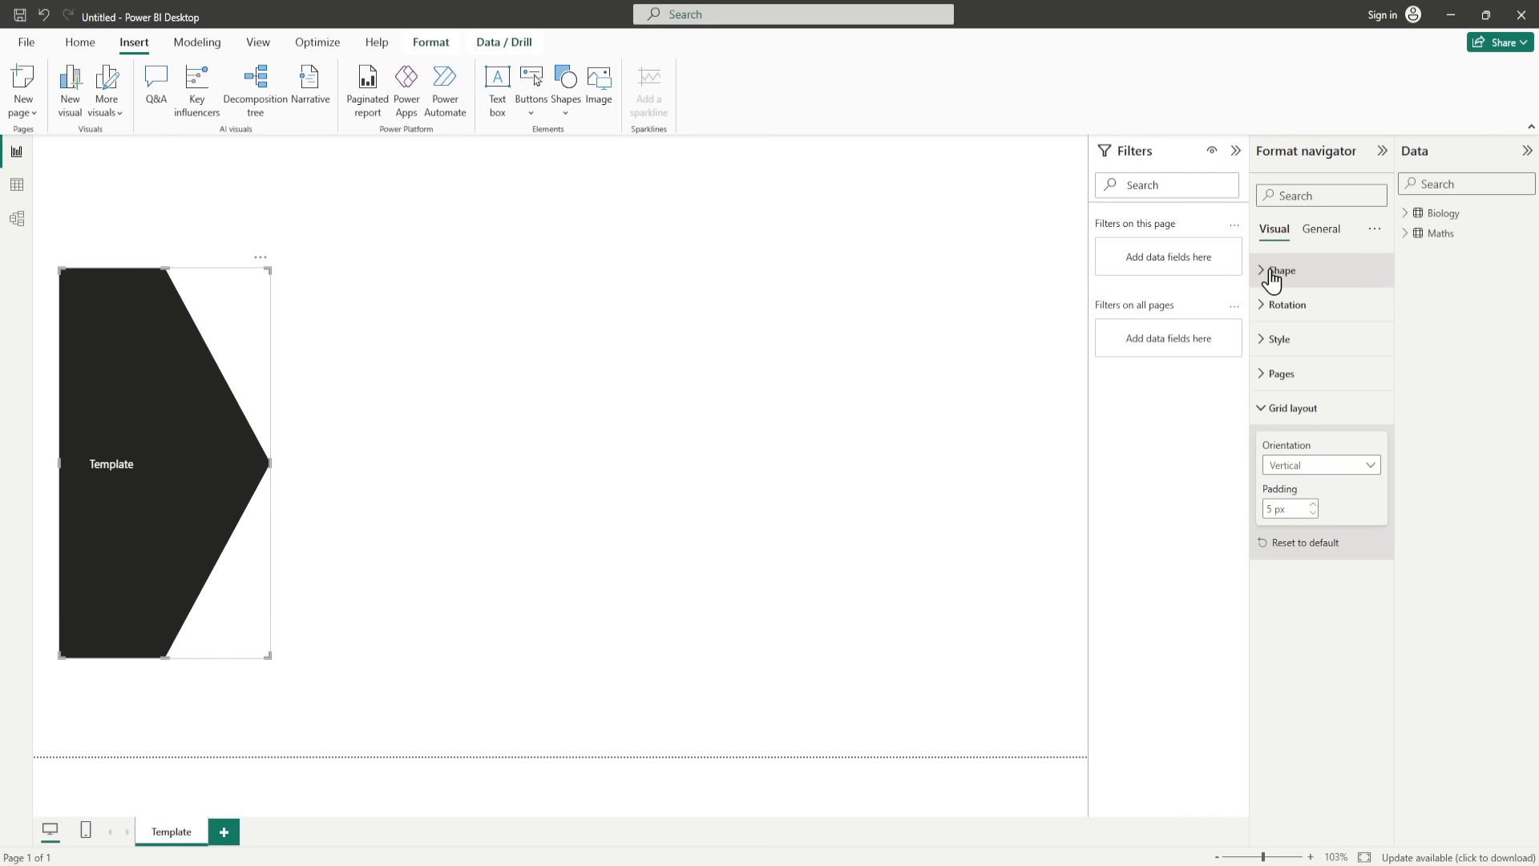
pyautogui.click(1270, 406)
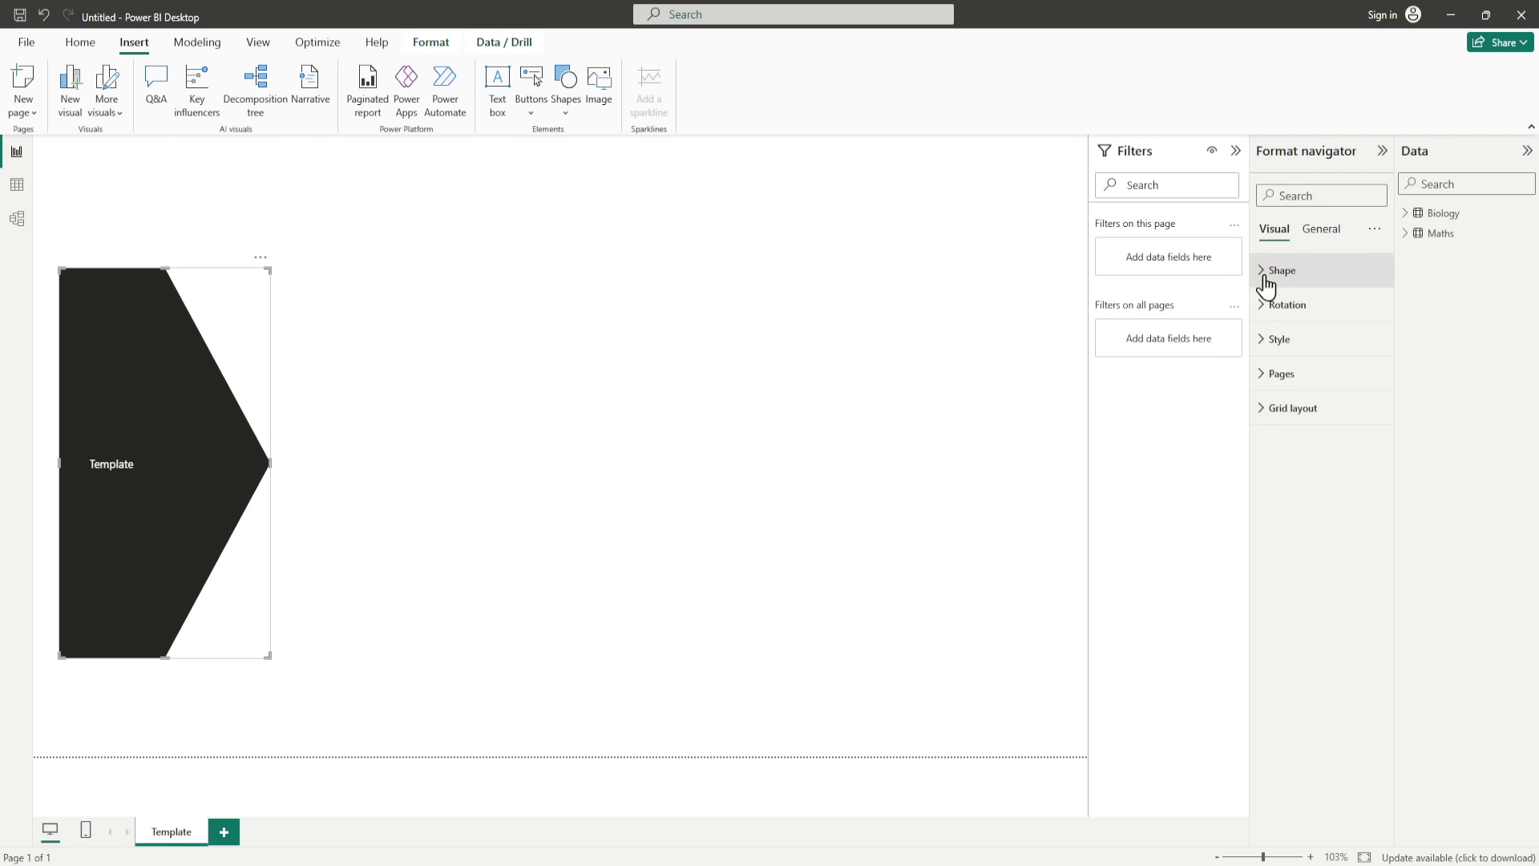
# Step: Set the font color of the page navigator's Default state to the bright blue theme color
pyautogui.click(1266, 343)
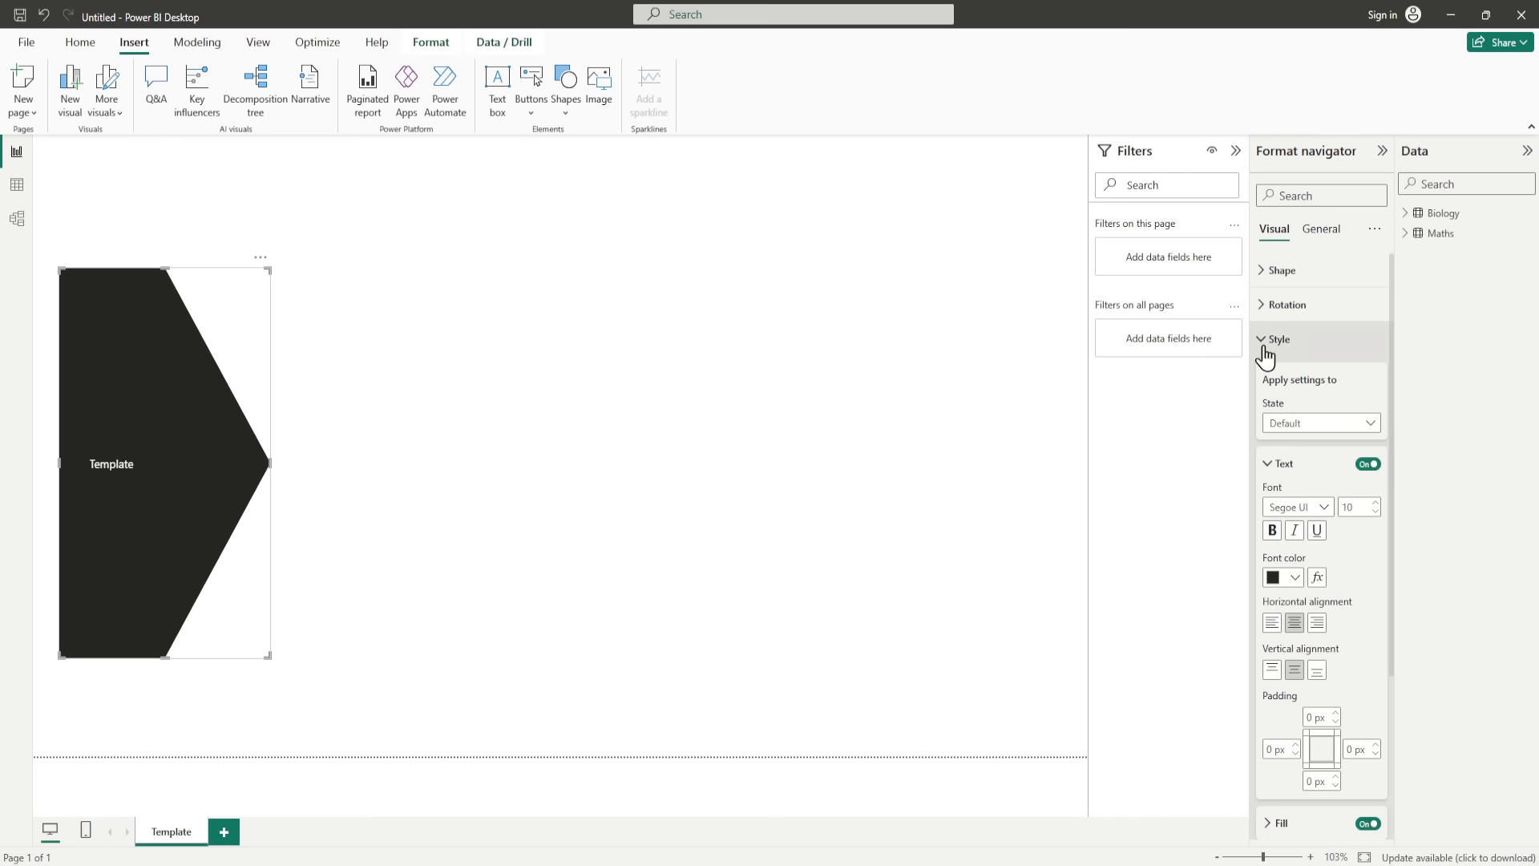
pyautogui.click(1370, 424)
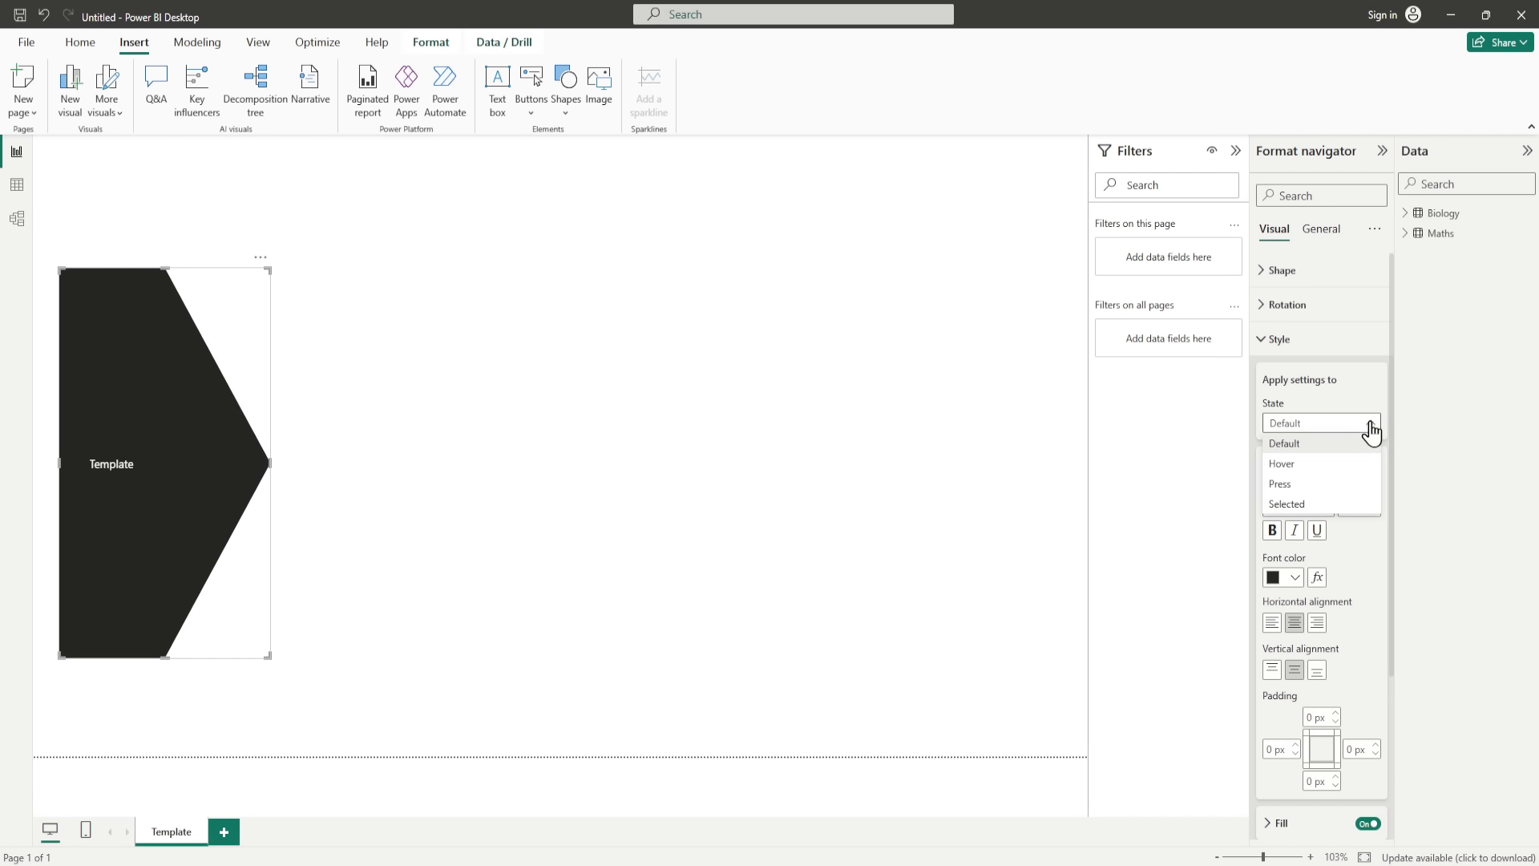
pyautogui.click(1304, 445)
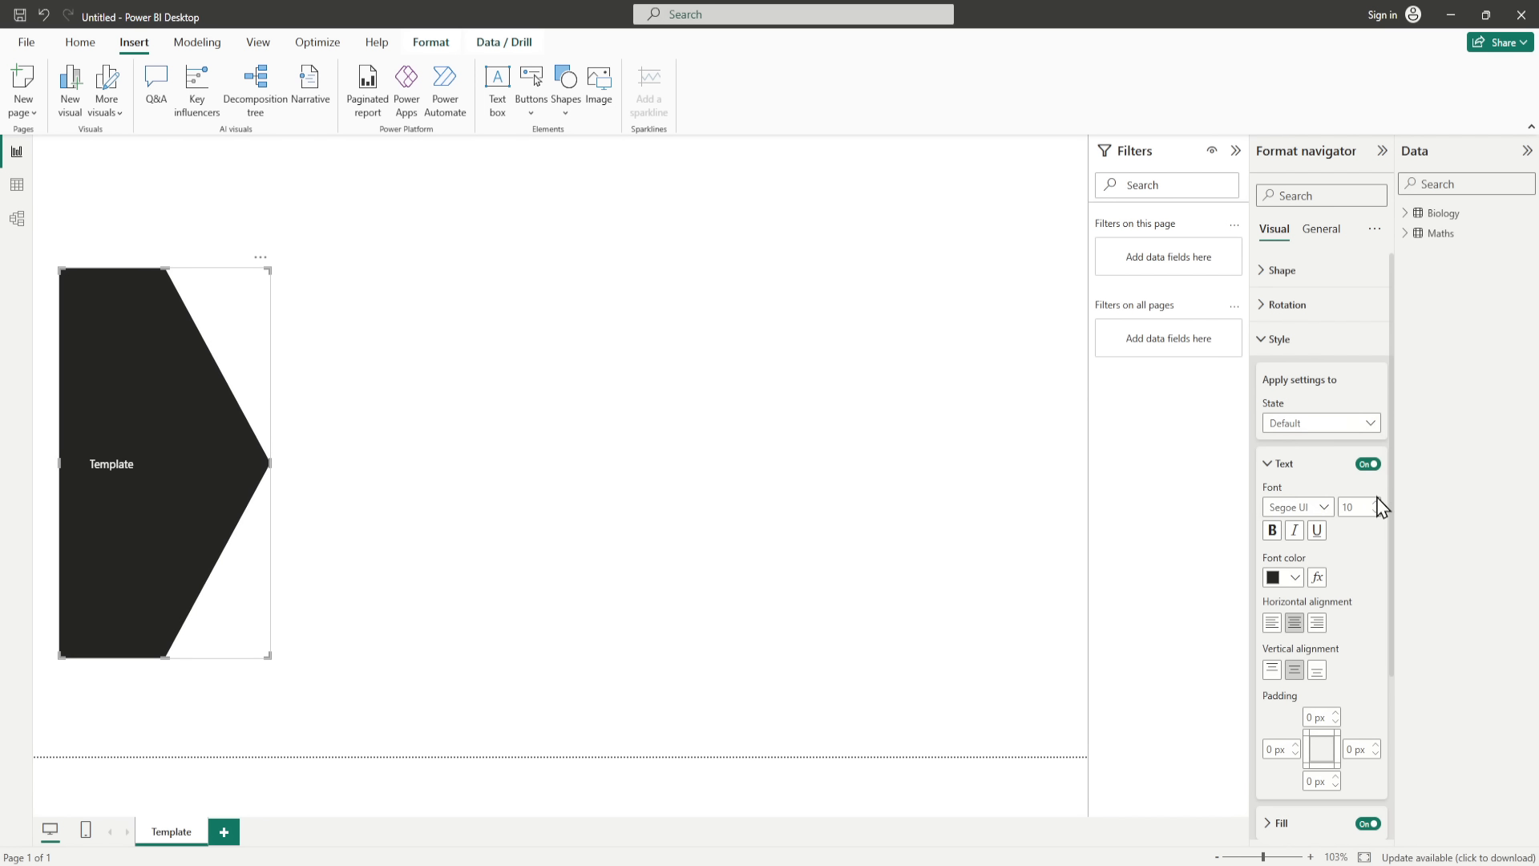
pyautogui.click(1293, 580)
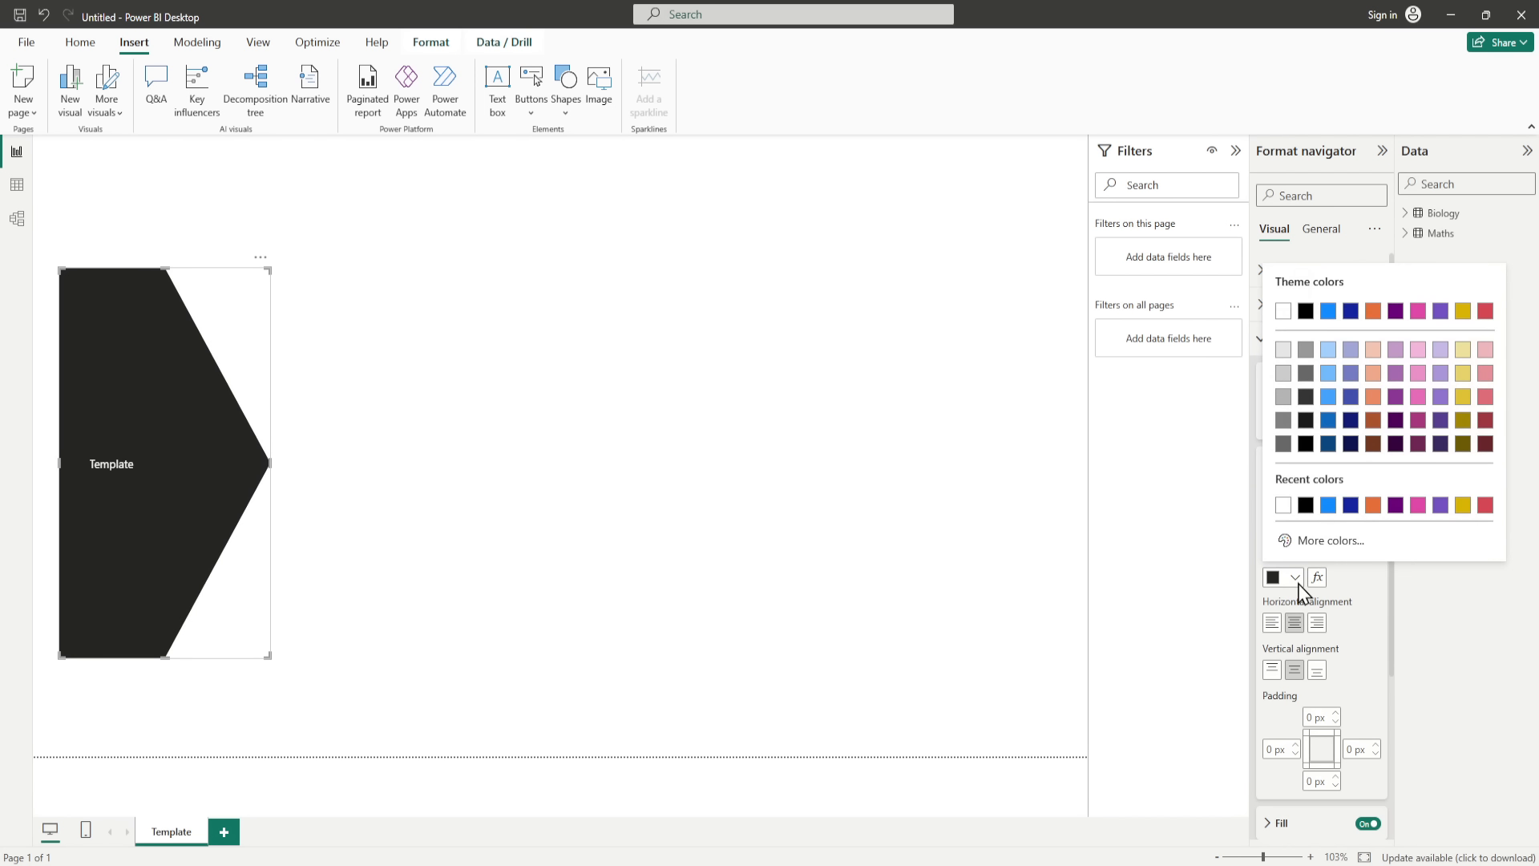
pyautogui.click(1328, 504)
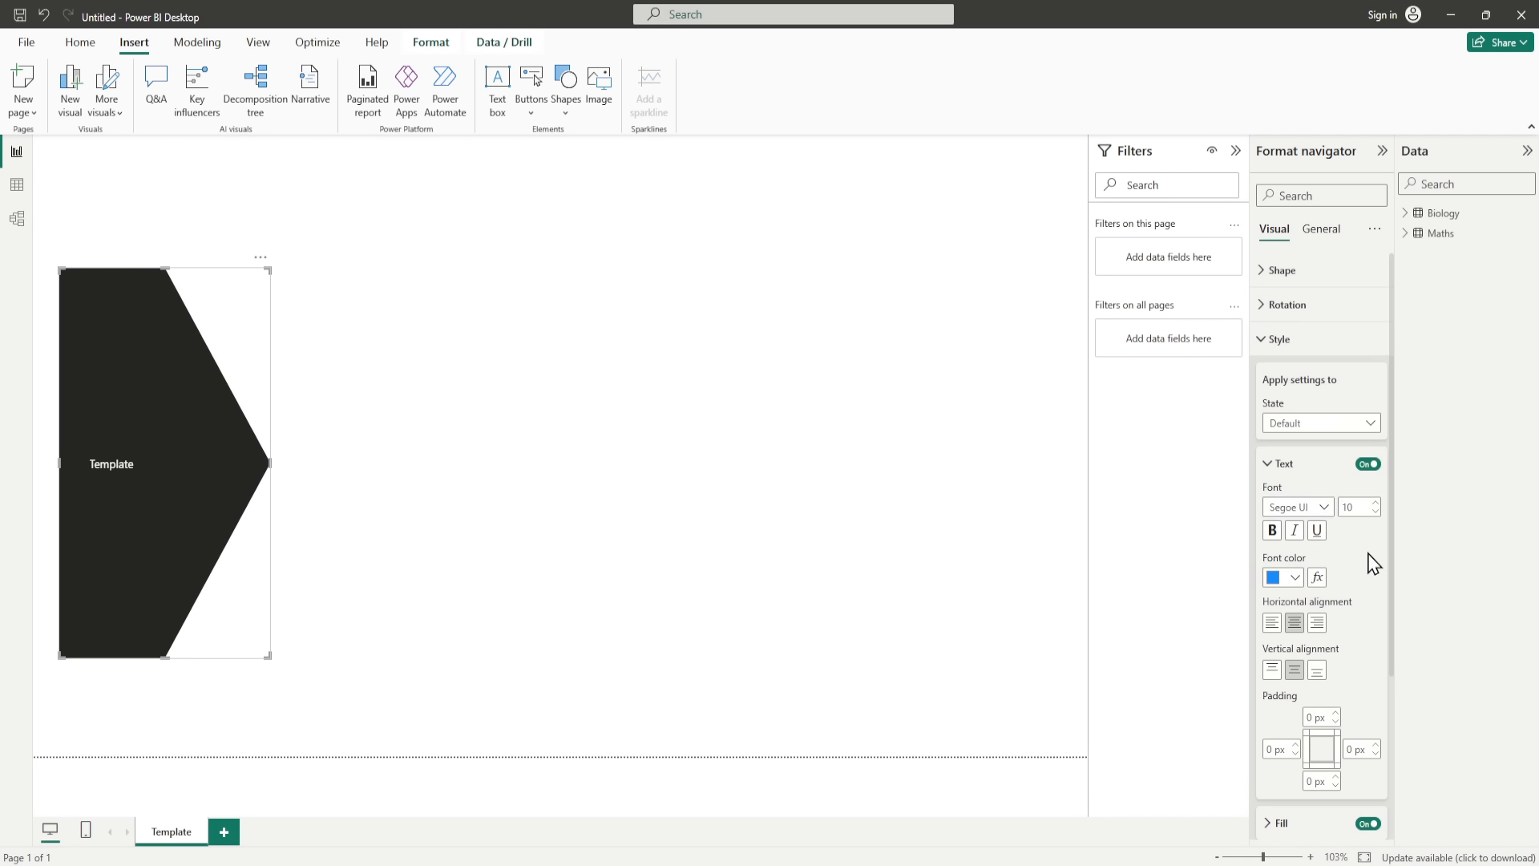
# Step: Go through the navigator's Hover and Press style states, and set the Selected state's fill color to the bright blue theme color
pyautogui.click(1369, 423)
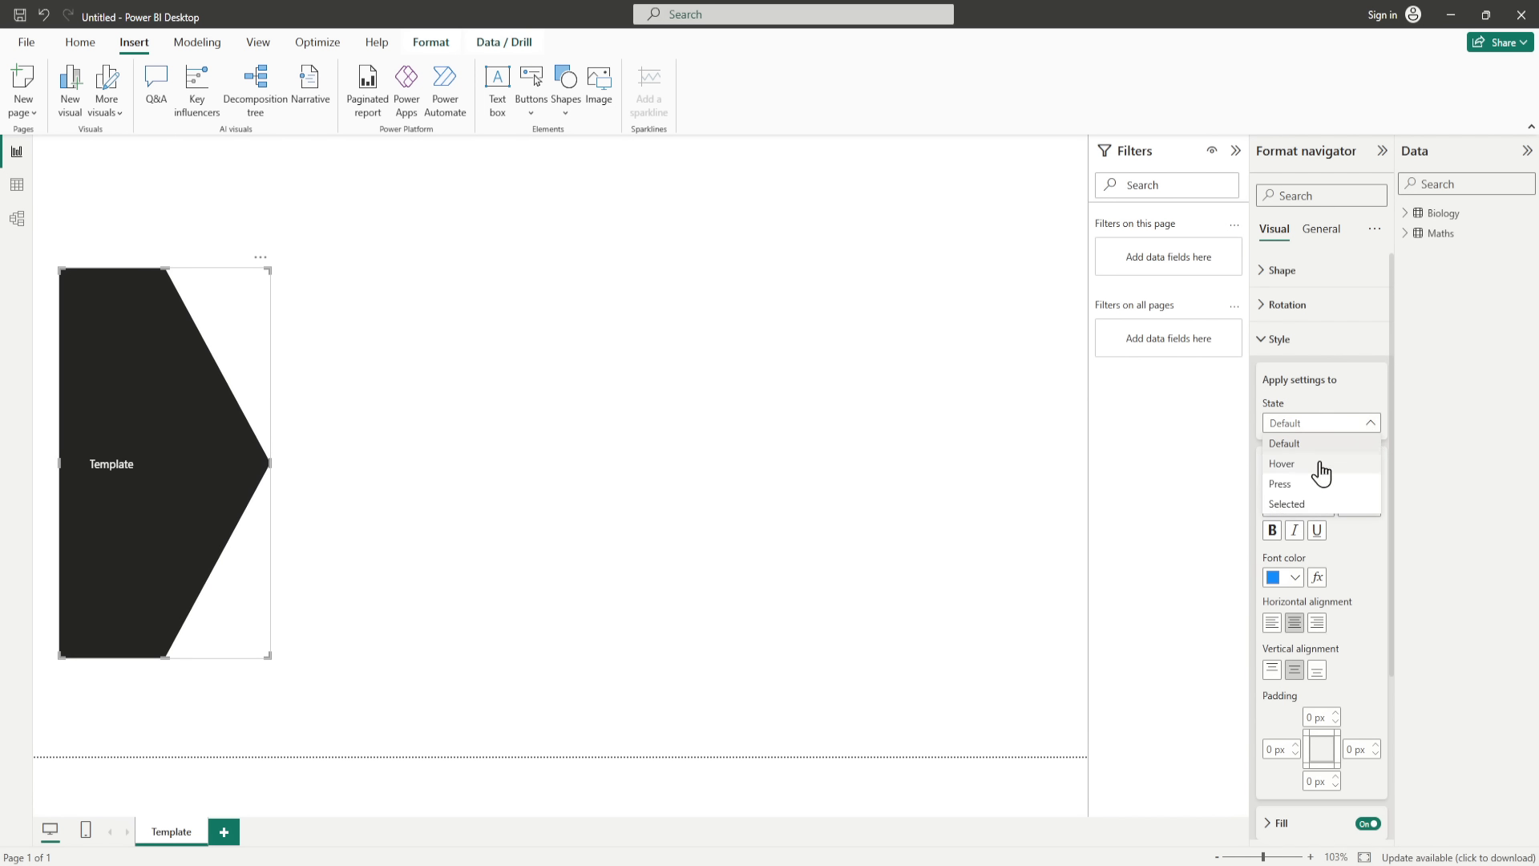
pyautogui.click(1319, 464)
pyautogui.click(1368, 423)
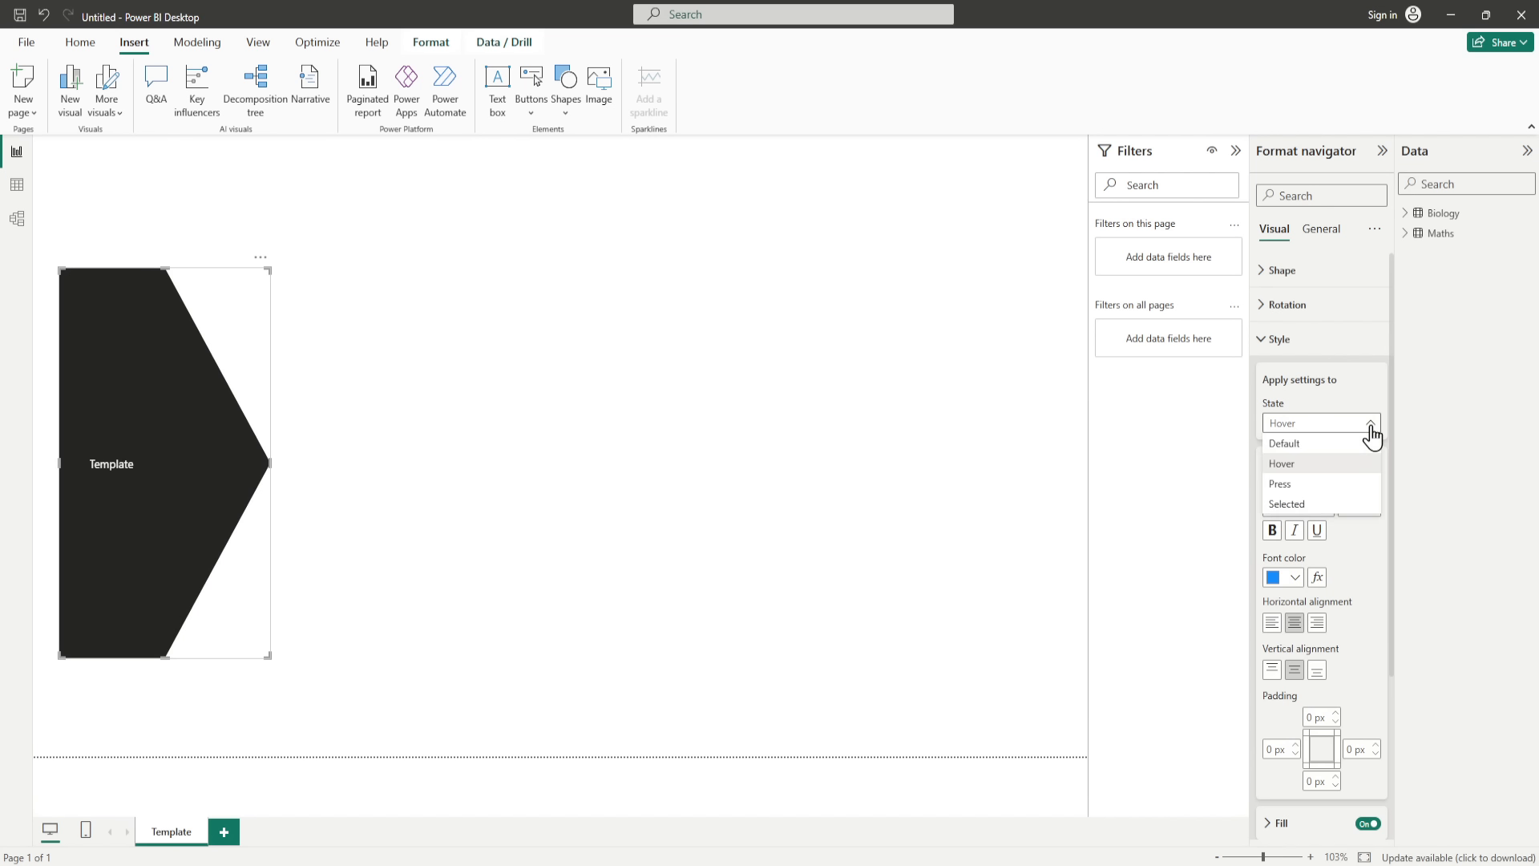
pyautogui.click(1282, 484)
pyautogui.click(1368, 423)
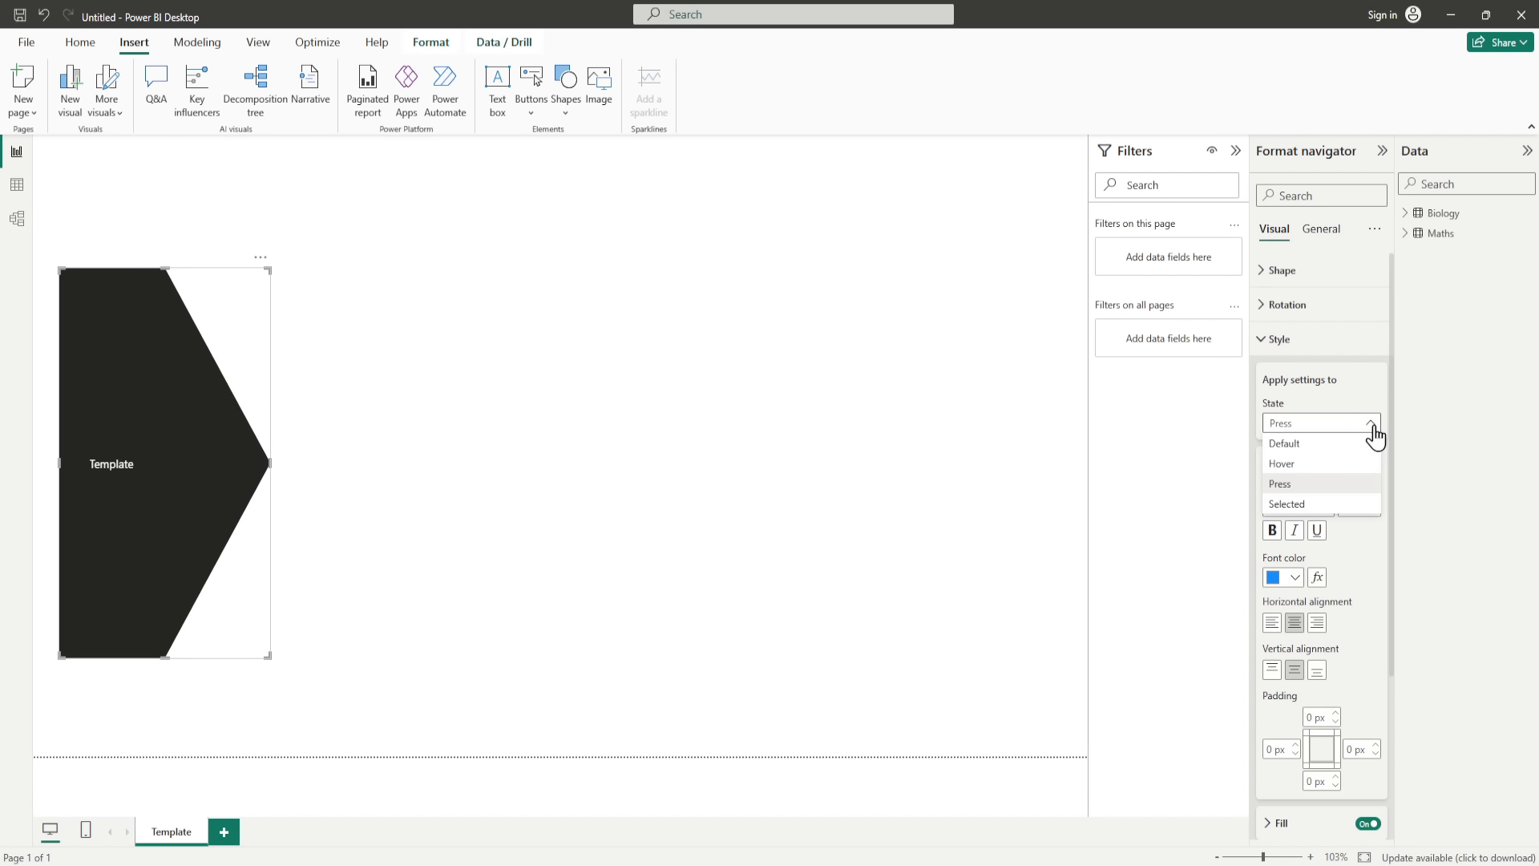
pyautogui.click(1313, 505)
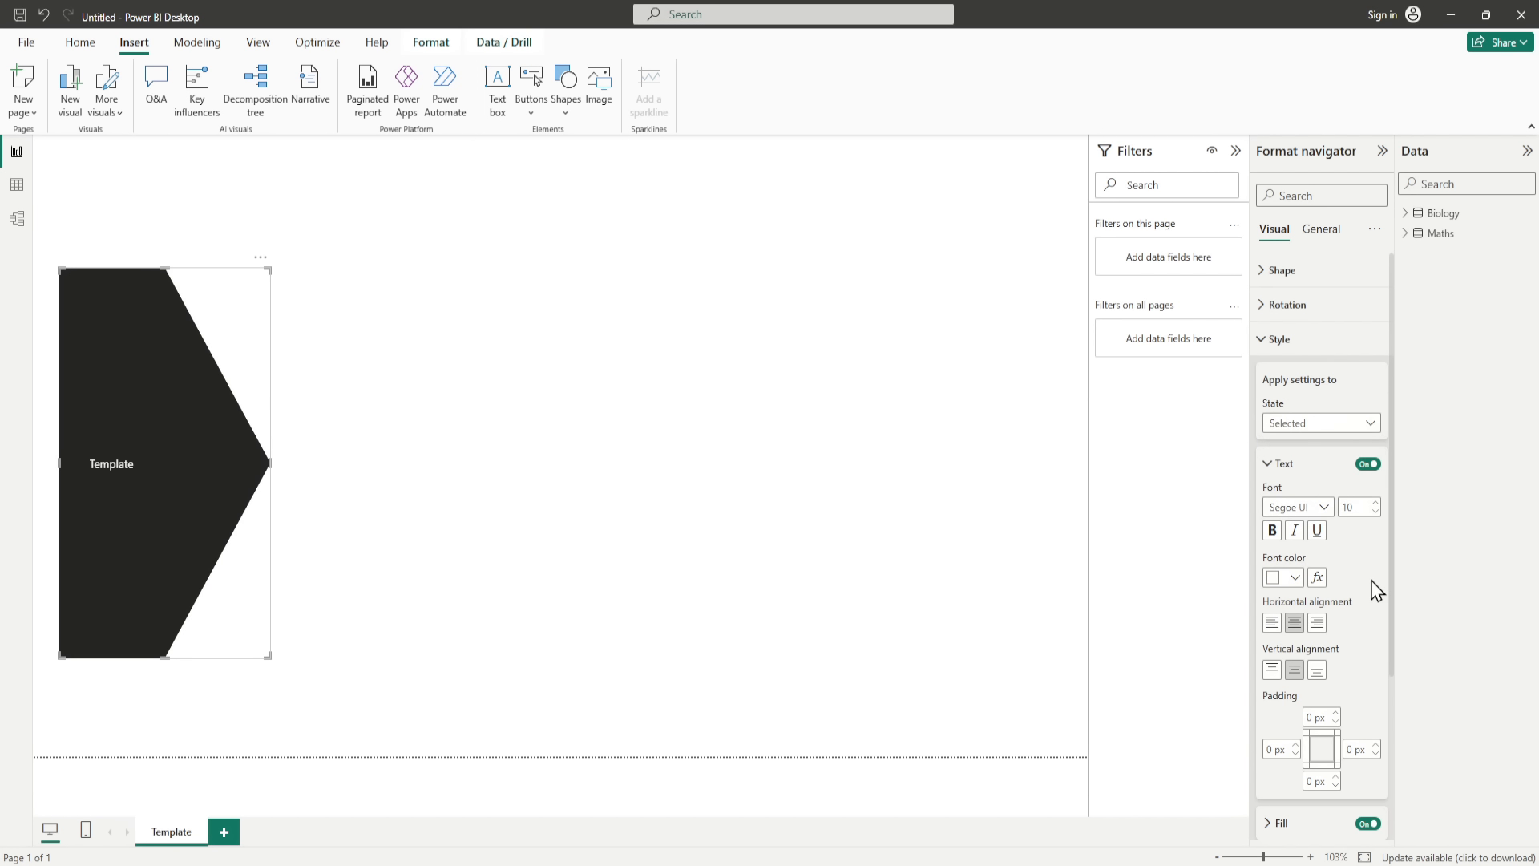
pyautogui.click(1267, 464)
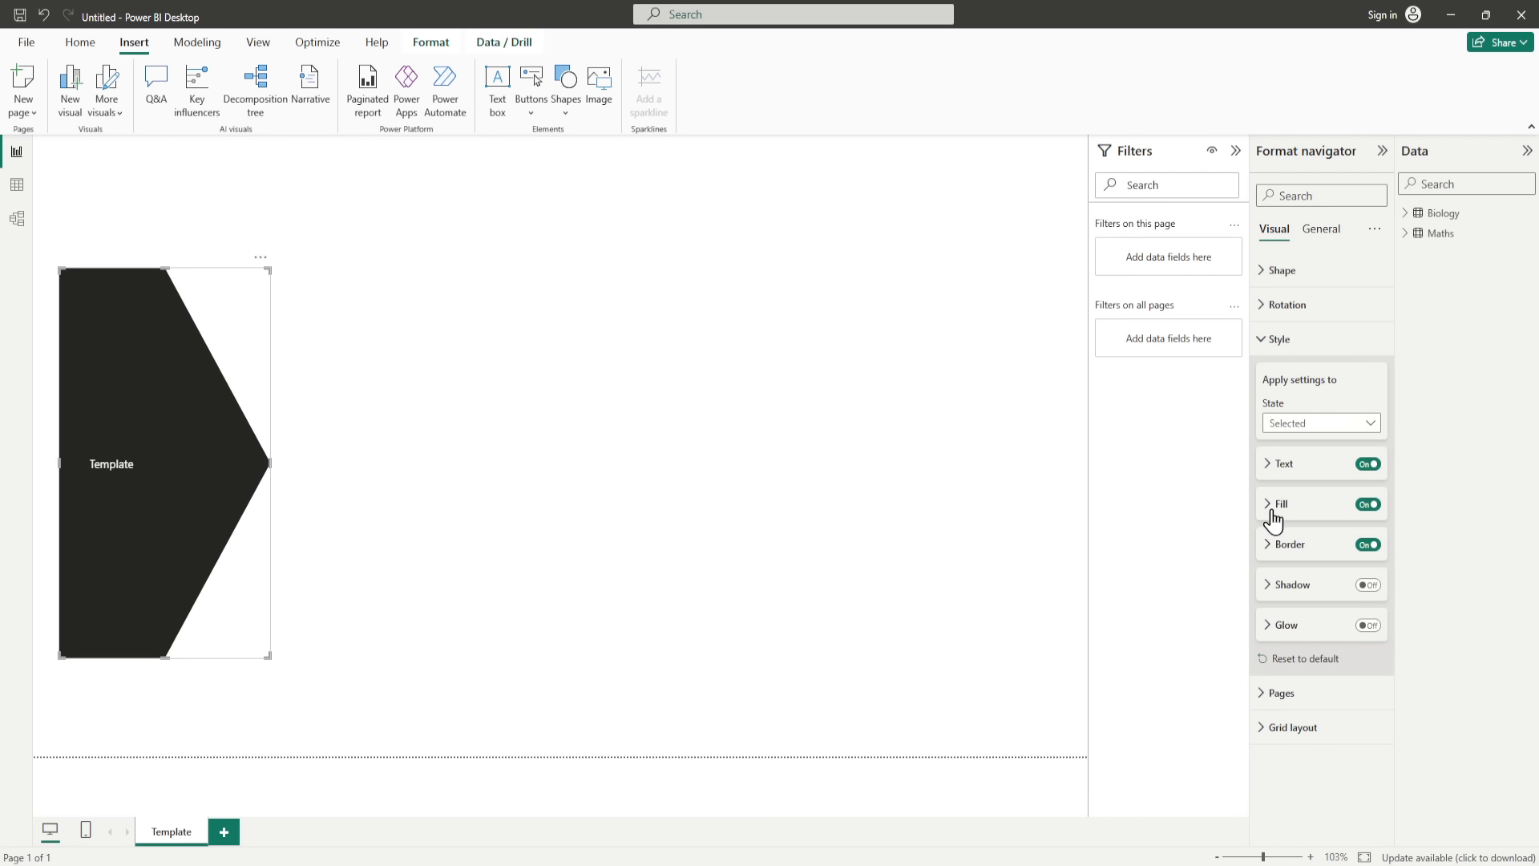
pyautogui.click(1269, 513)
pyautogui.click(1293, 548)
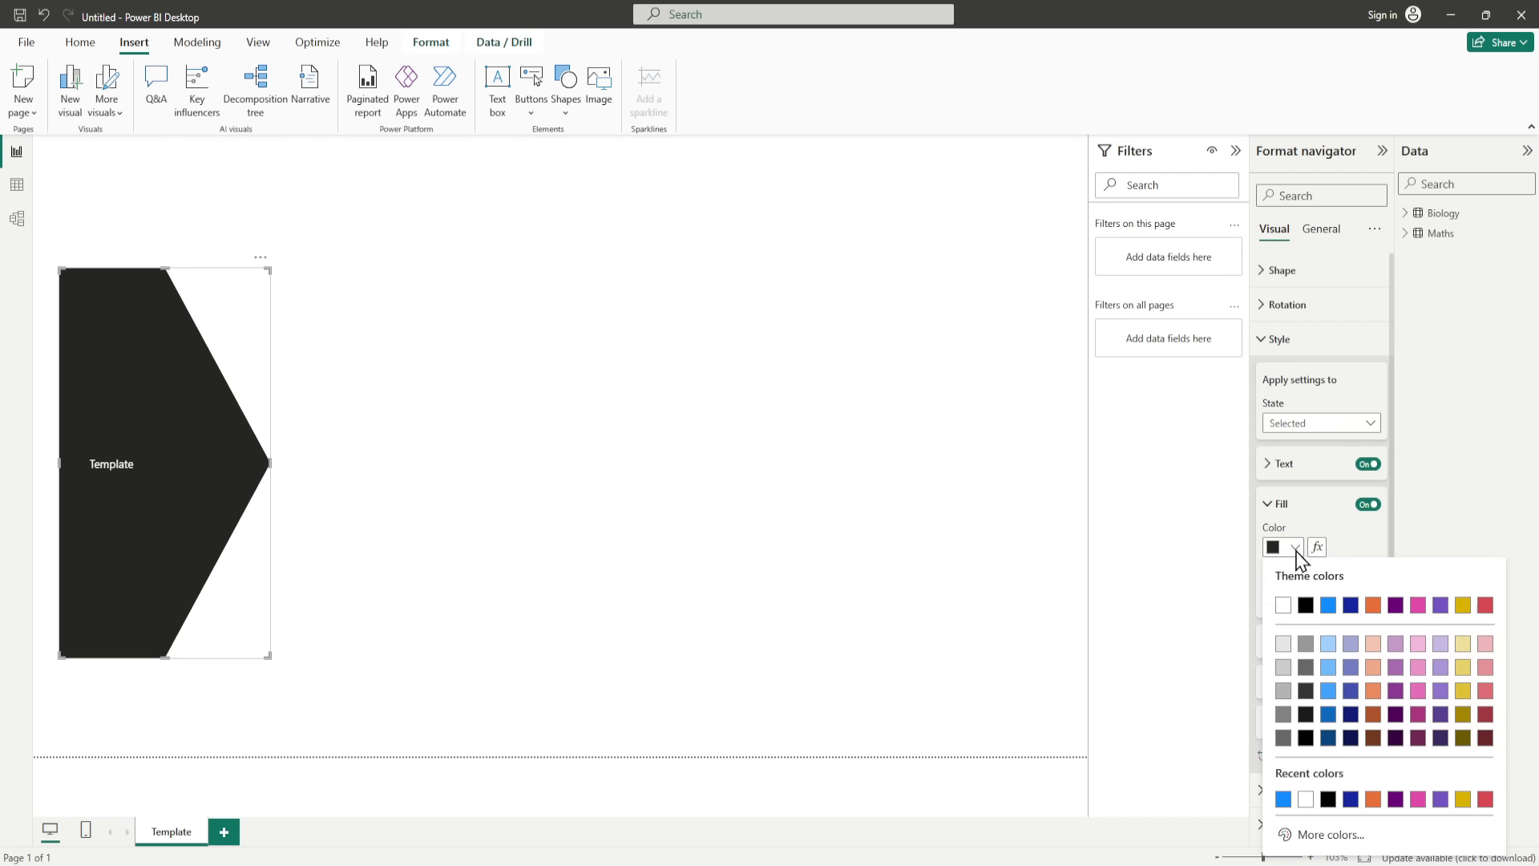
pyautogui.click(1330, 605)
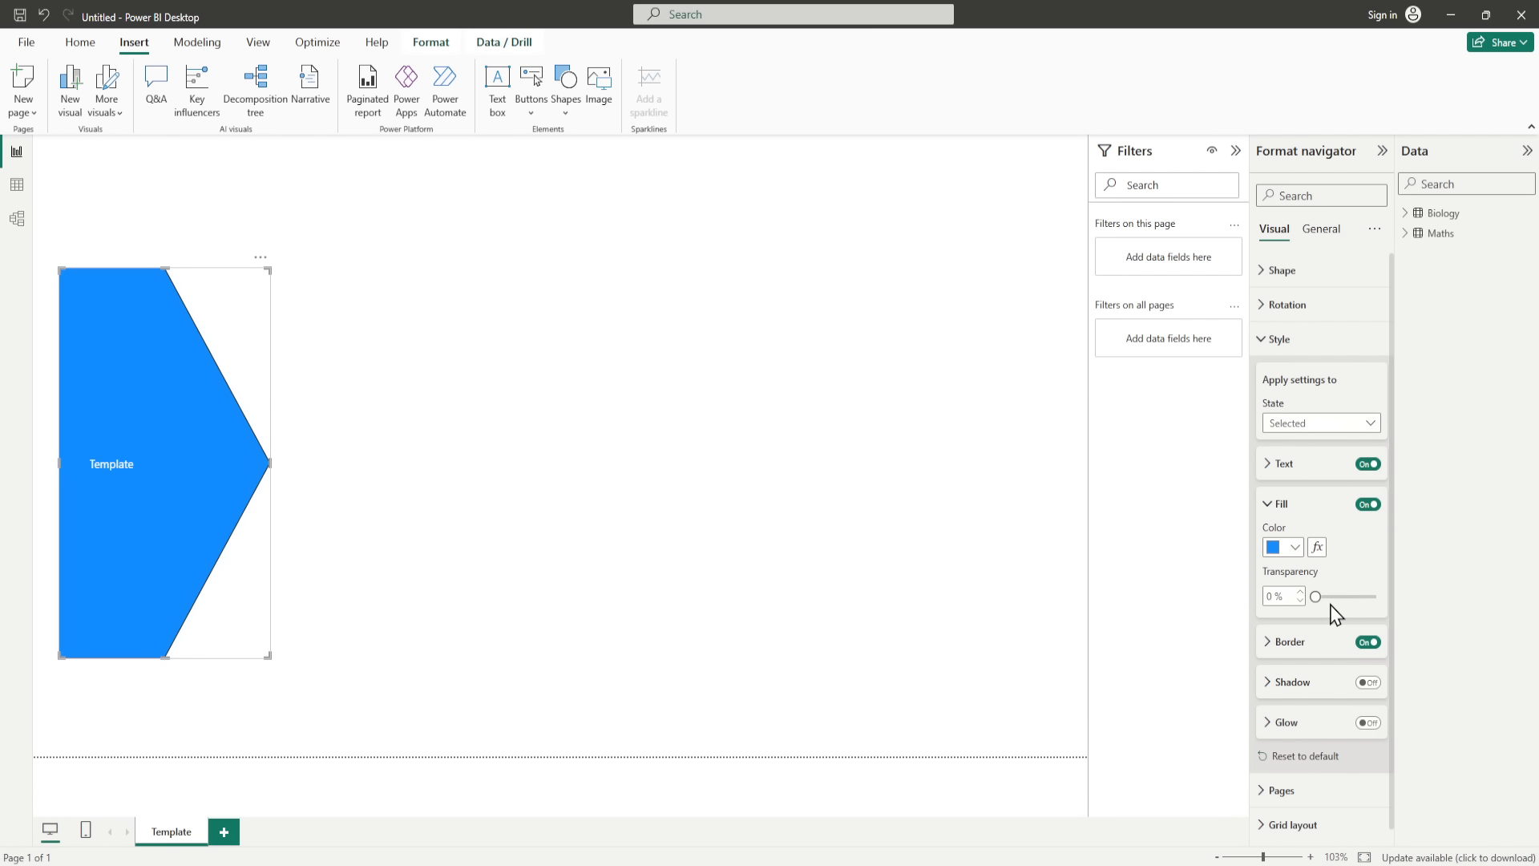
# Step: Insert a rectangle shape and resize it into a shallow banner across the top of the page, leaving small side margins
pyautogui.click(1269, 520)
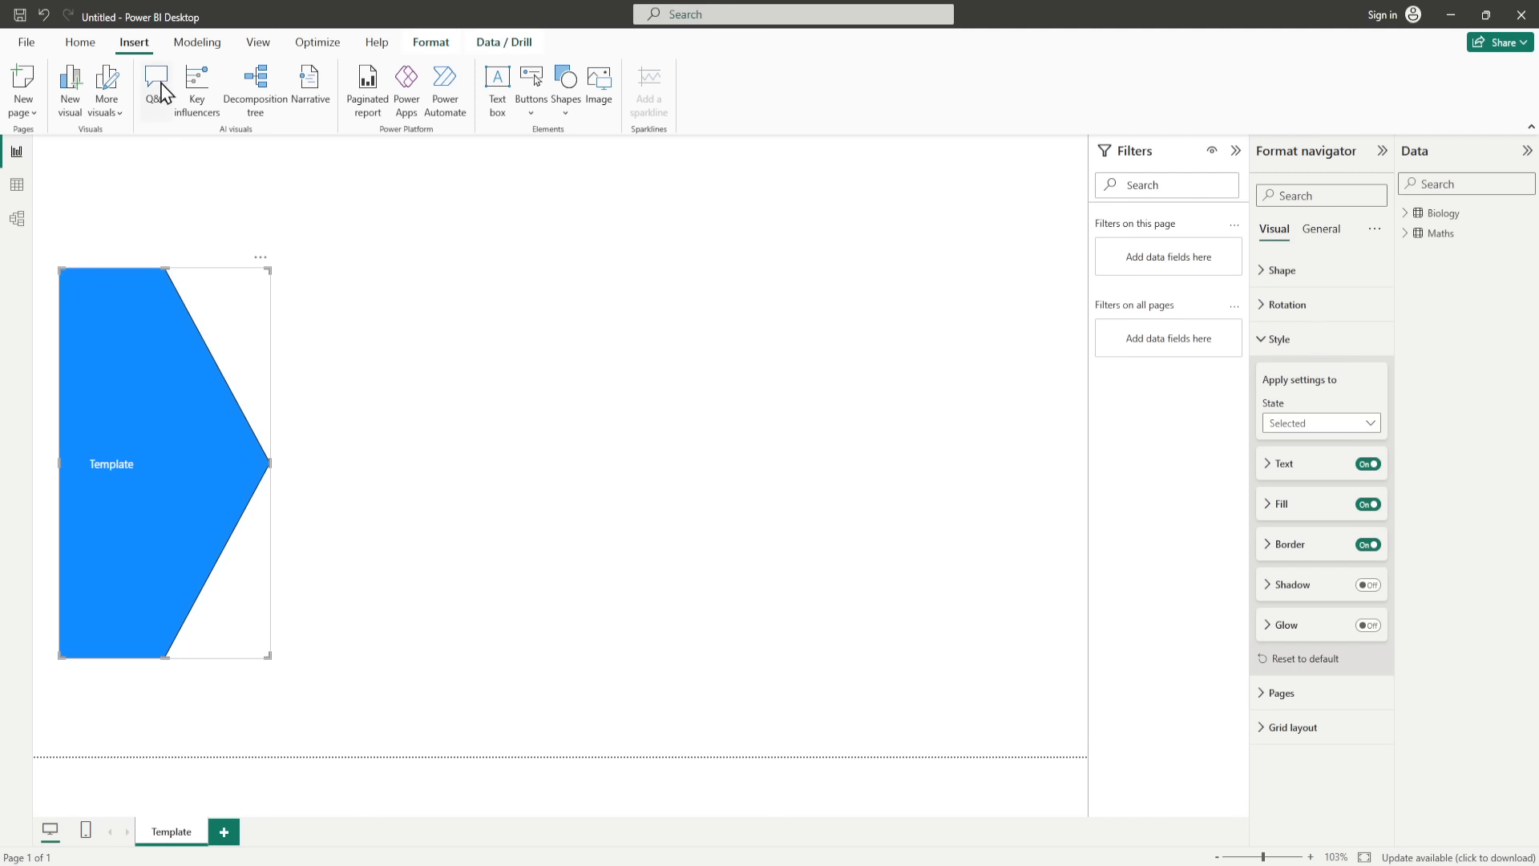
pyautogui.click(566, 92)
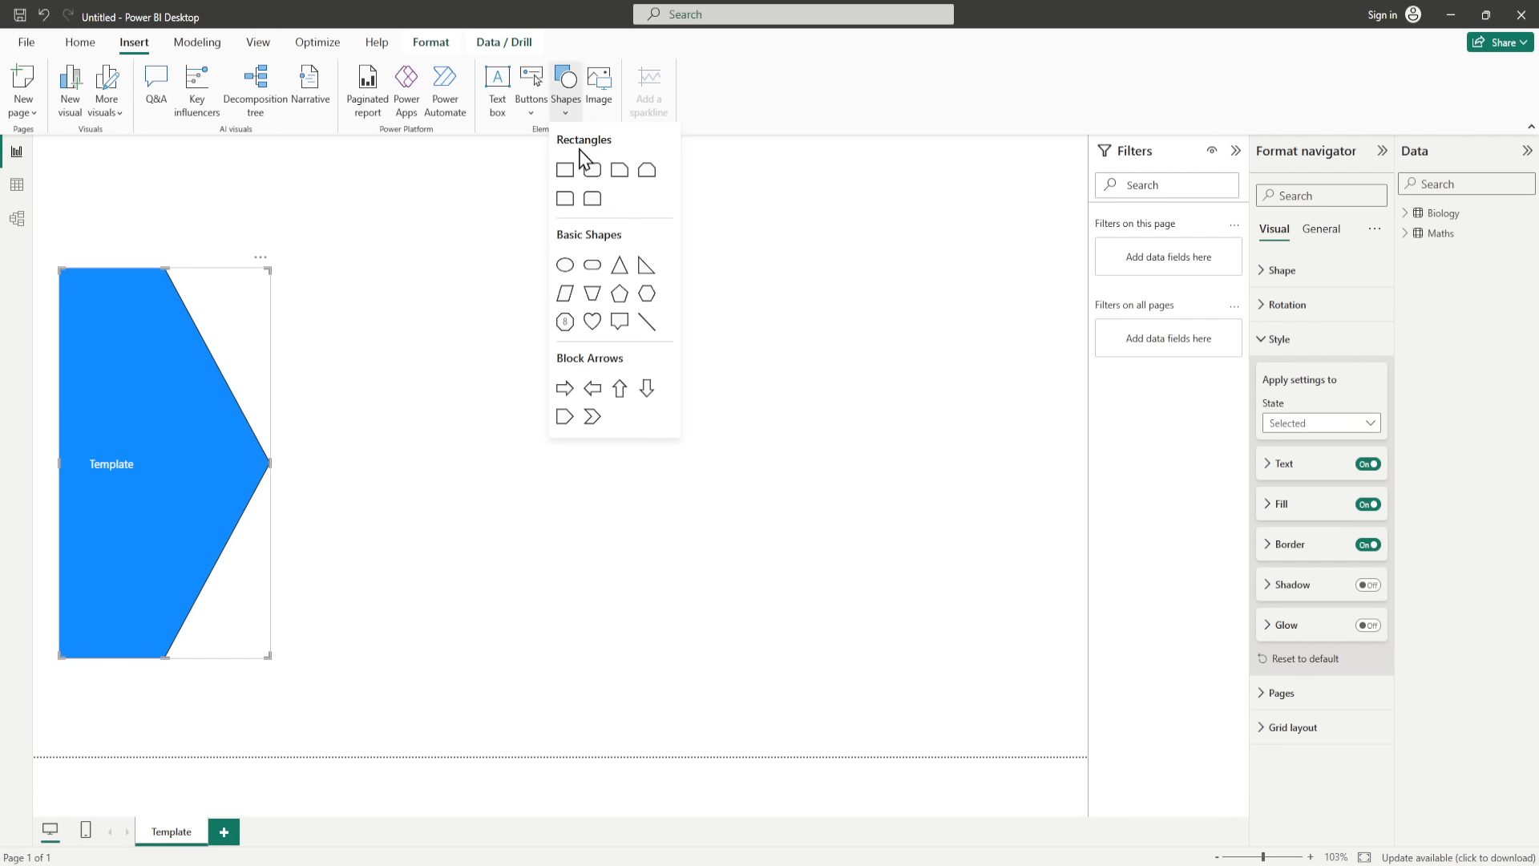
pyautogui.click(564, 165)
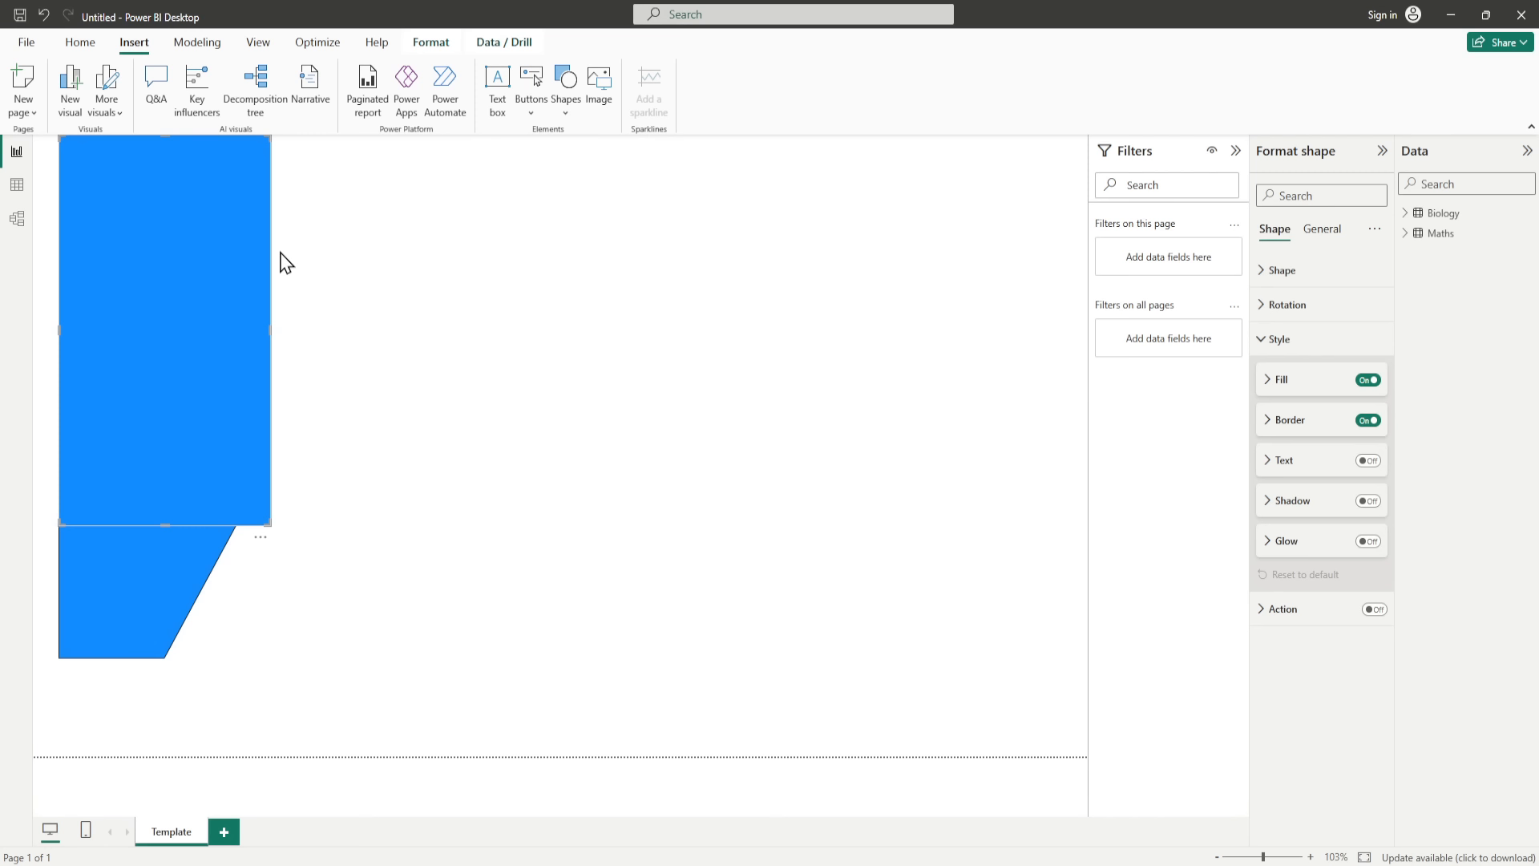
pyautogui.moveTo(160, 525); pyautogui.dragTo(119, 161)
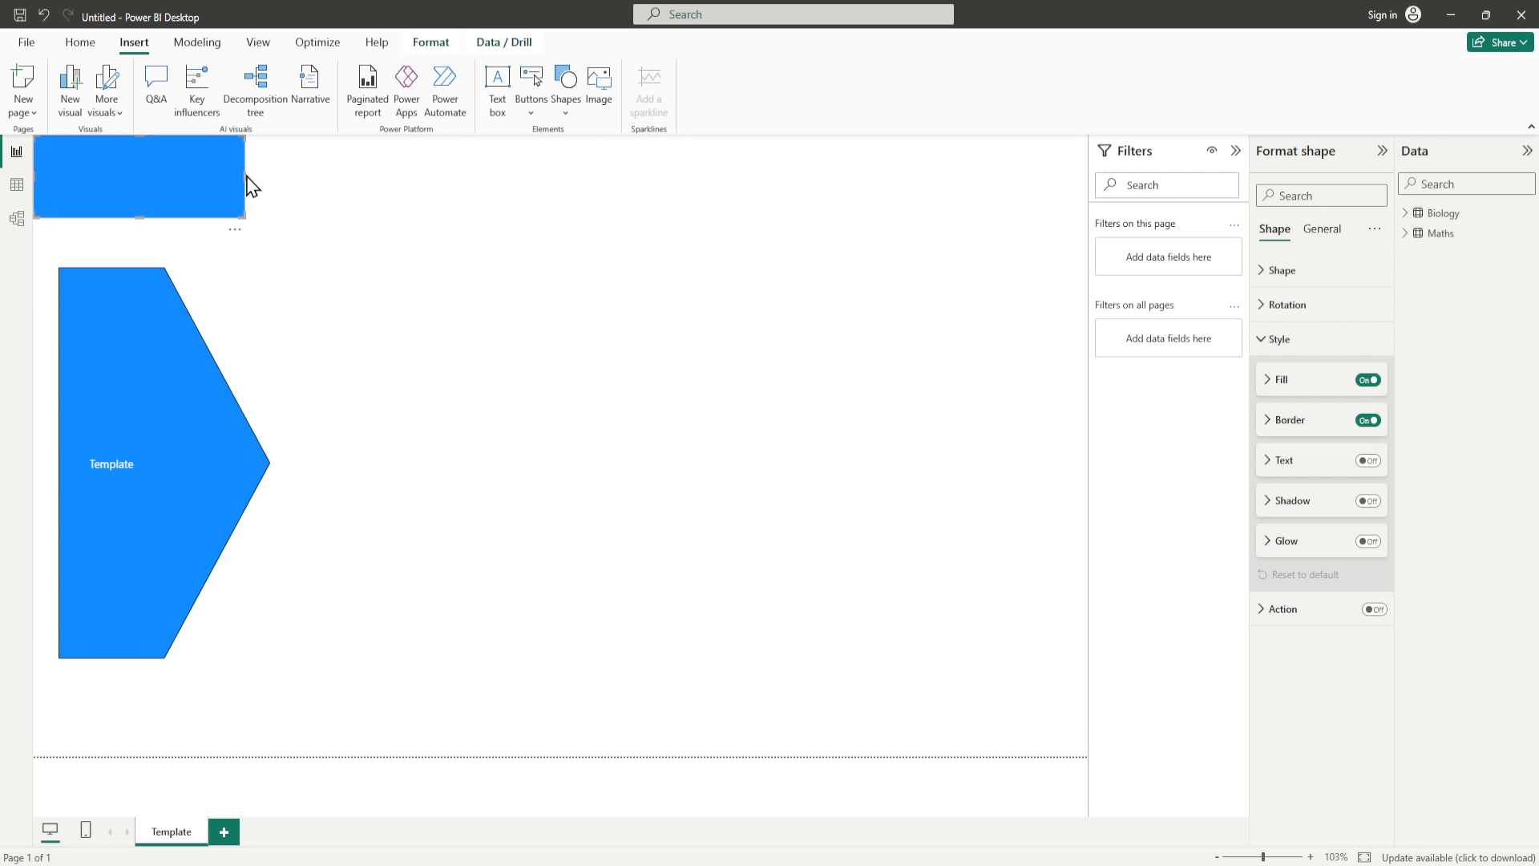
pyautogui.moveTo(246, 177); pyautogui.dragTo(1147, 157)
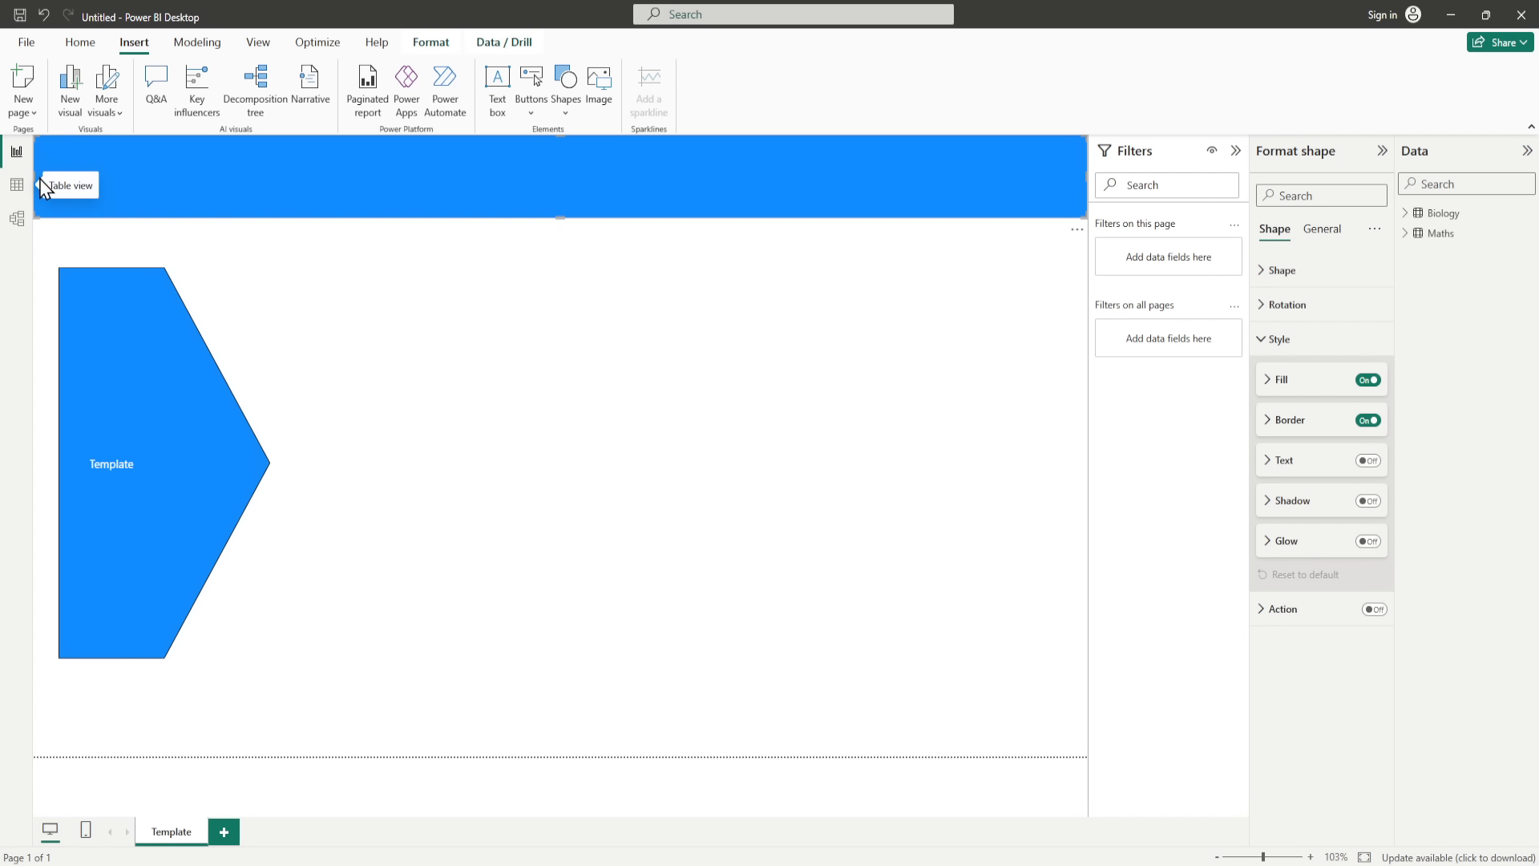
pyautogui.moveTo(59, 176); pyautogui.dragTo(55, 192)
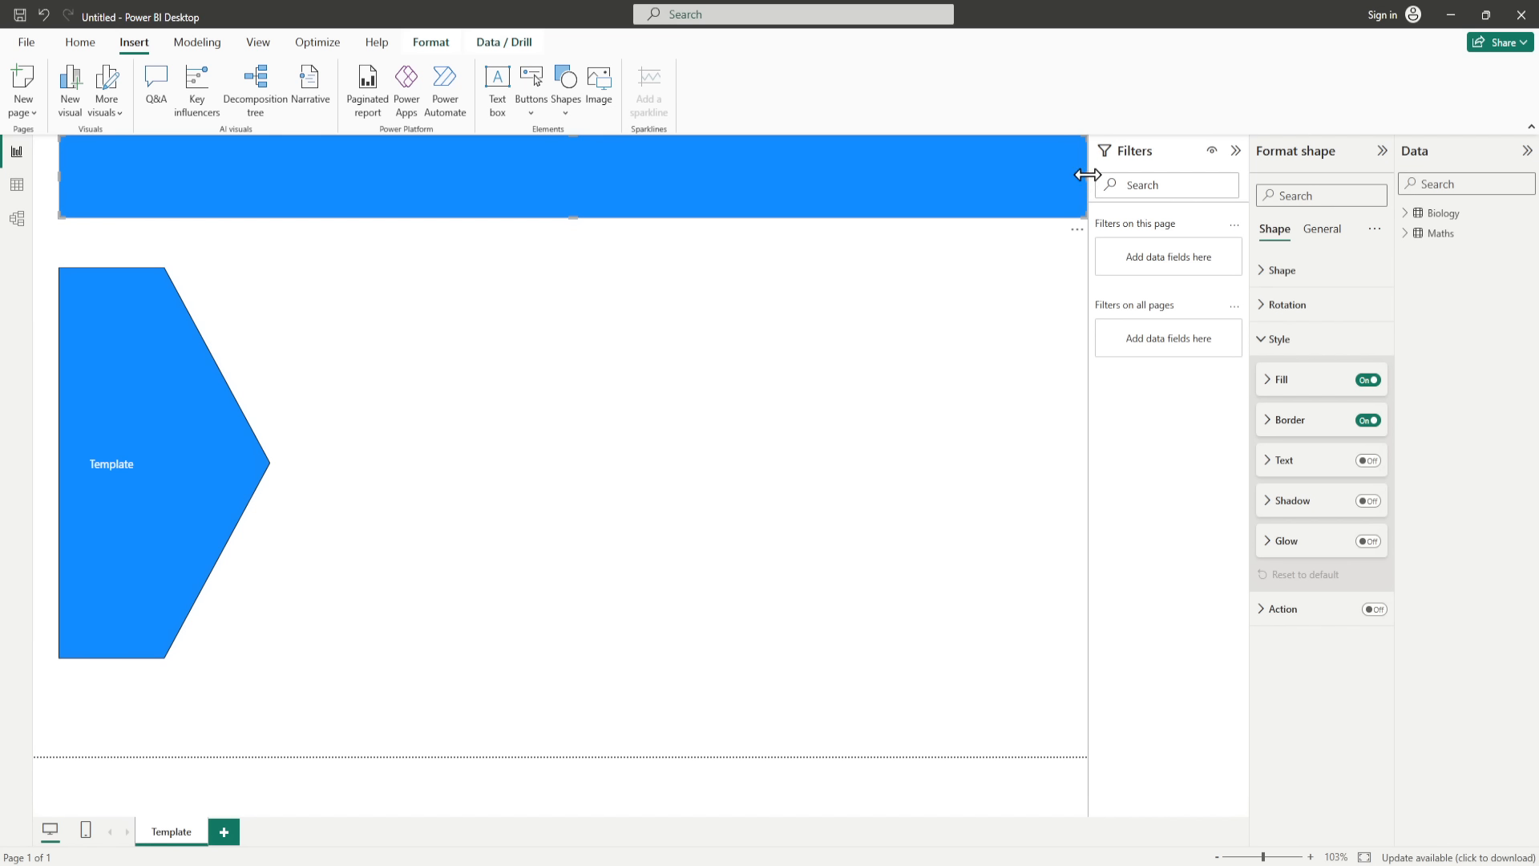
pyautogui.moveTo(1090, 184); pyautogui.dragTo(1072, 184)
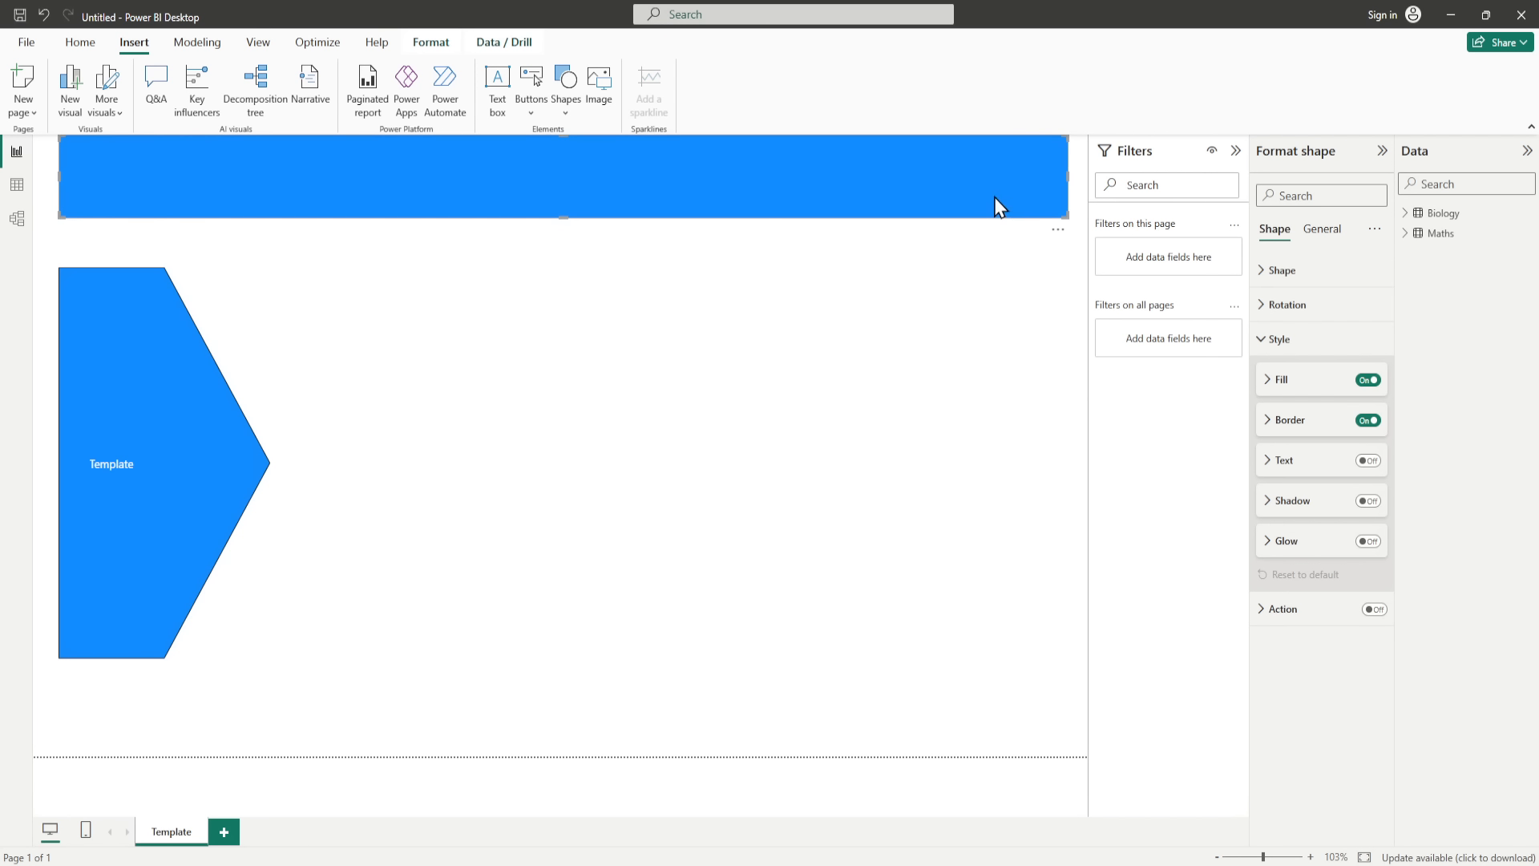
# Step: Set the banner rectangle's fill color to white and shift the banner slightly down from the page's upper edge
pyautogui.click(1267, 383)
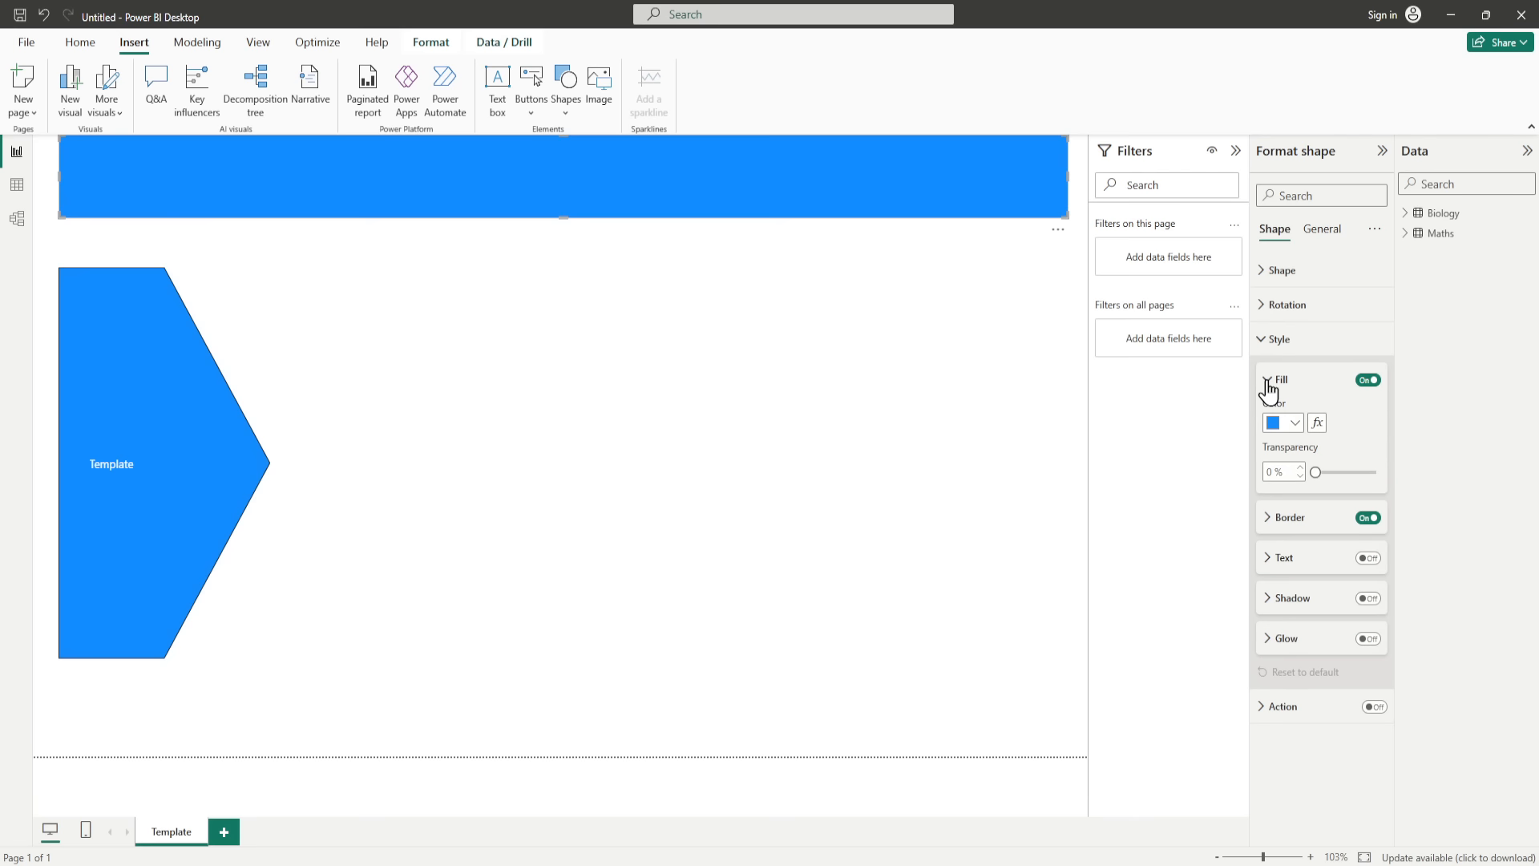
pyautogui.click(1294, 422)
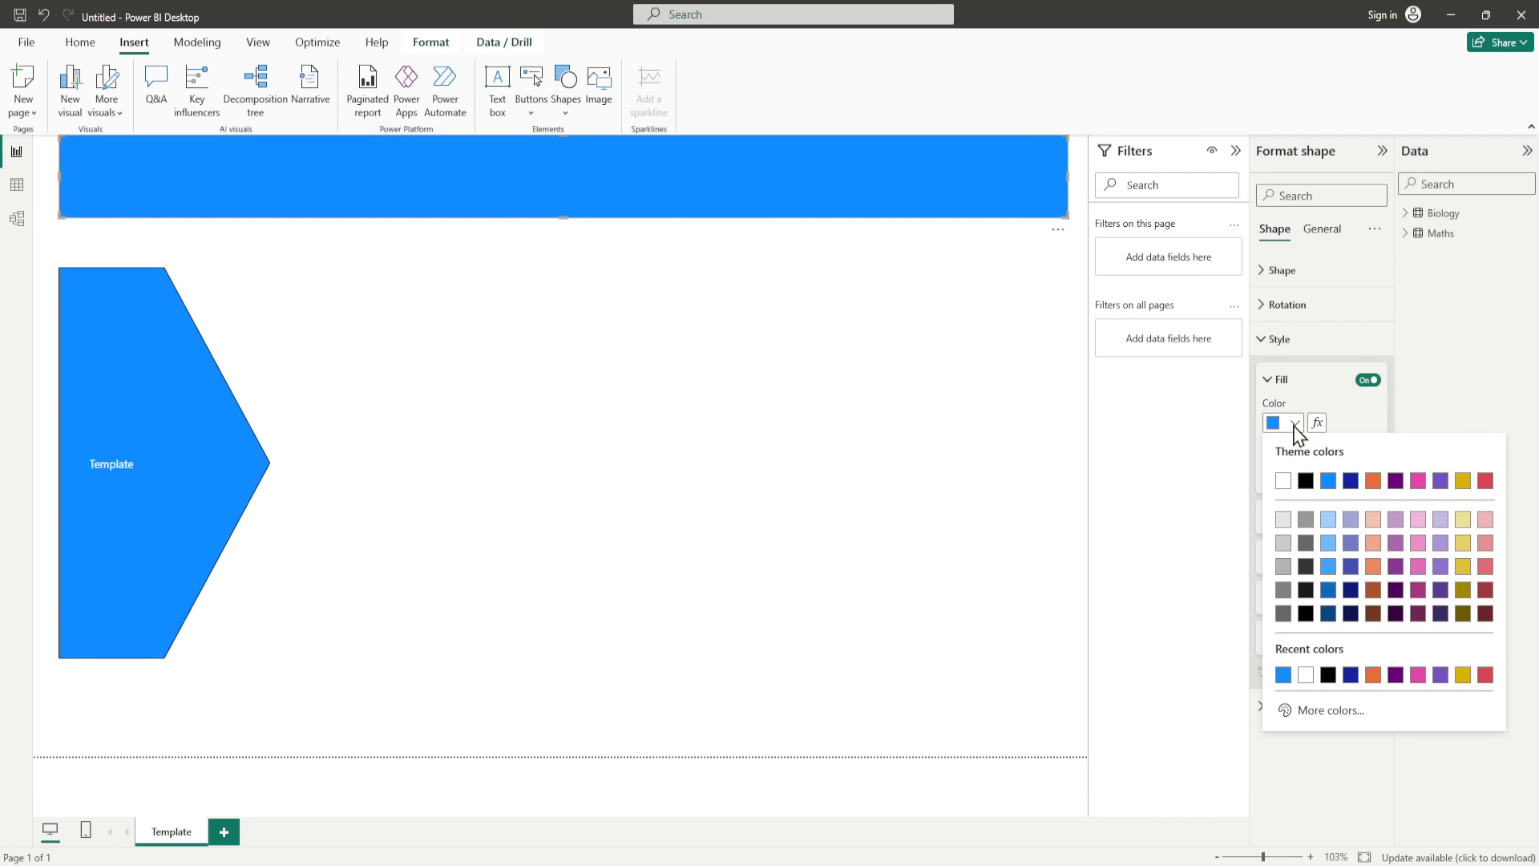
pyautogui.click(1282, 479)
pyautogui.click(820, 423)
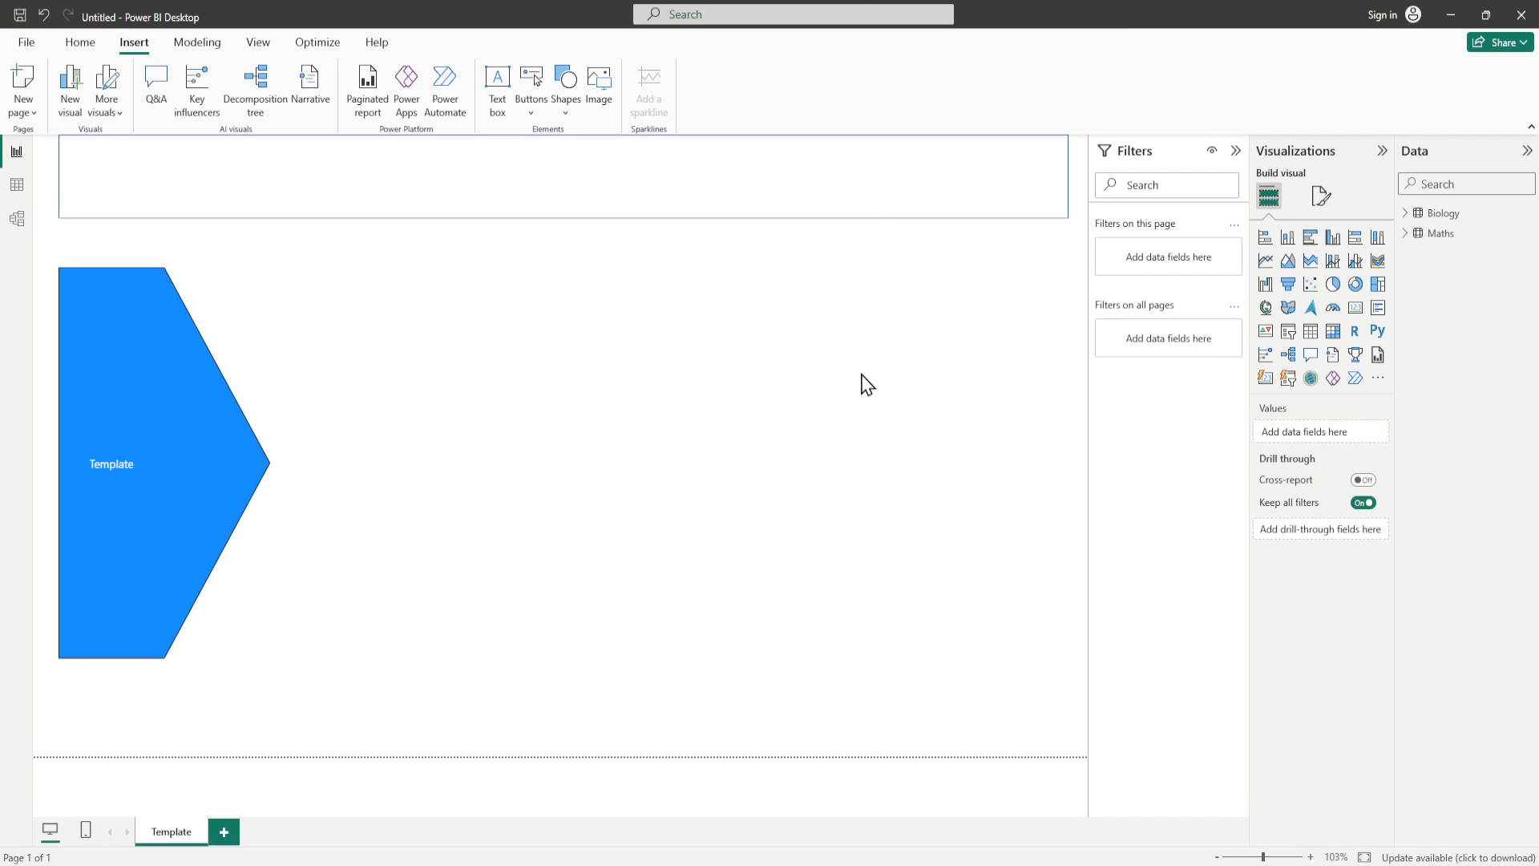
pyautogui.click(932, 153)
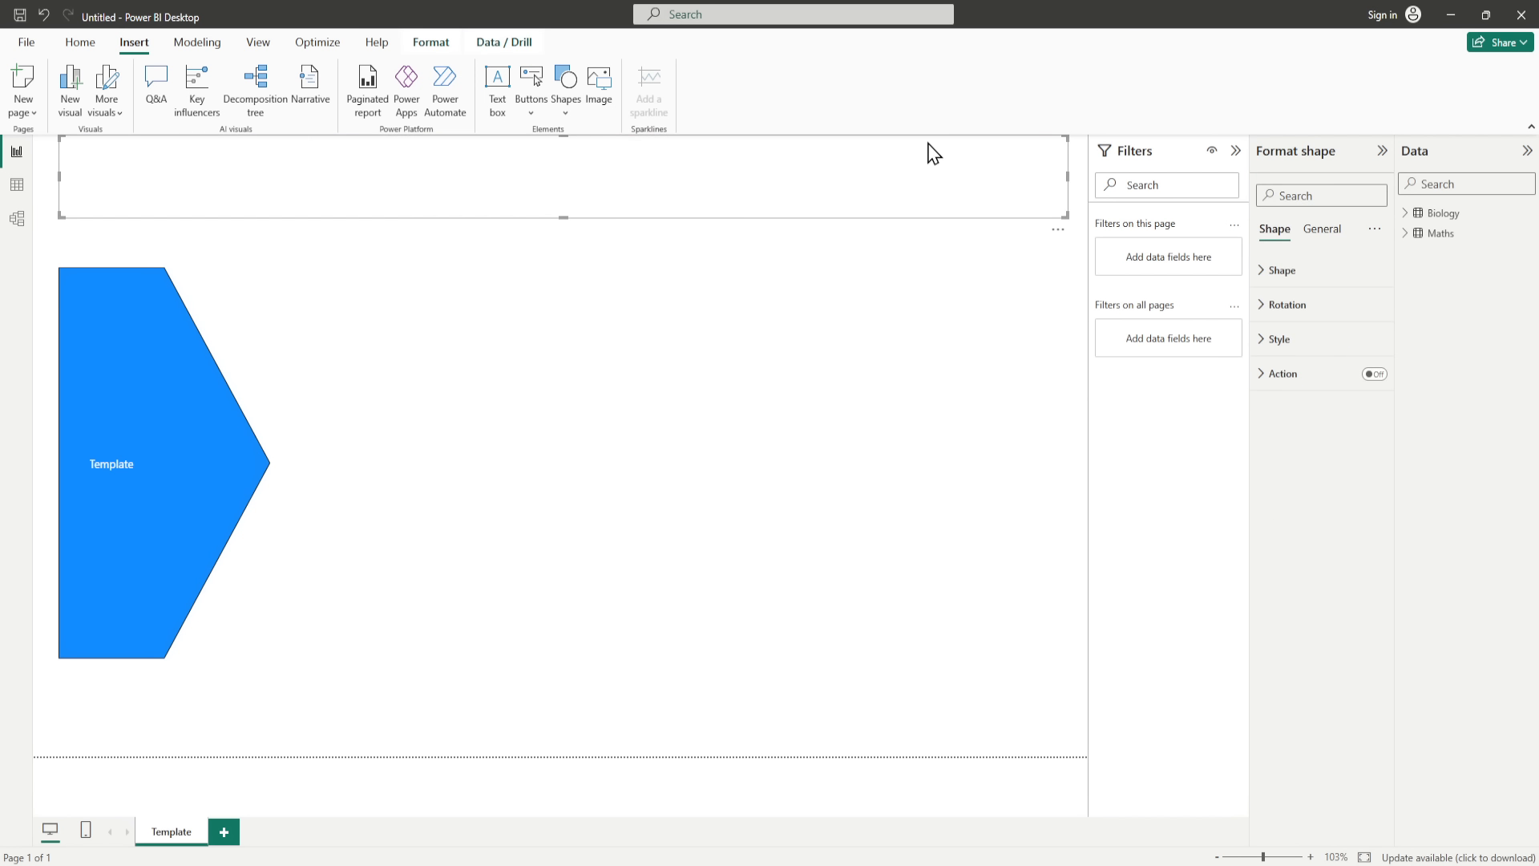
pyautogui.moveTo(934, 153); pyautogui.dragTo(924, 158)
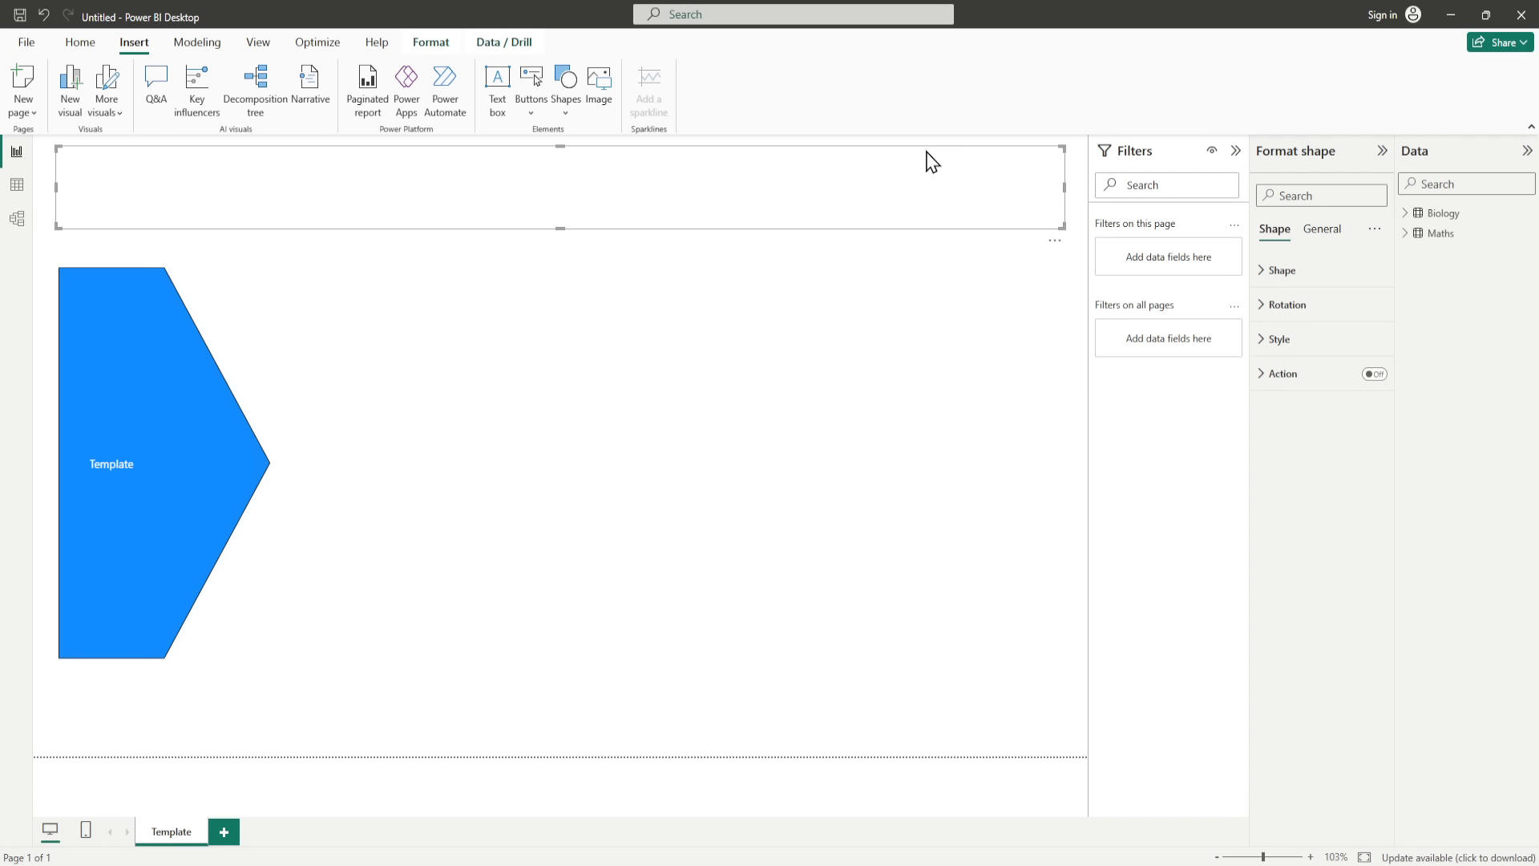
pyautogui.click(940, 529)
pyautogui.doubleClick(939, 529)
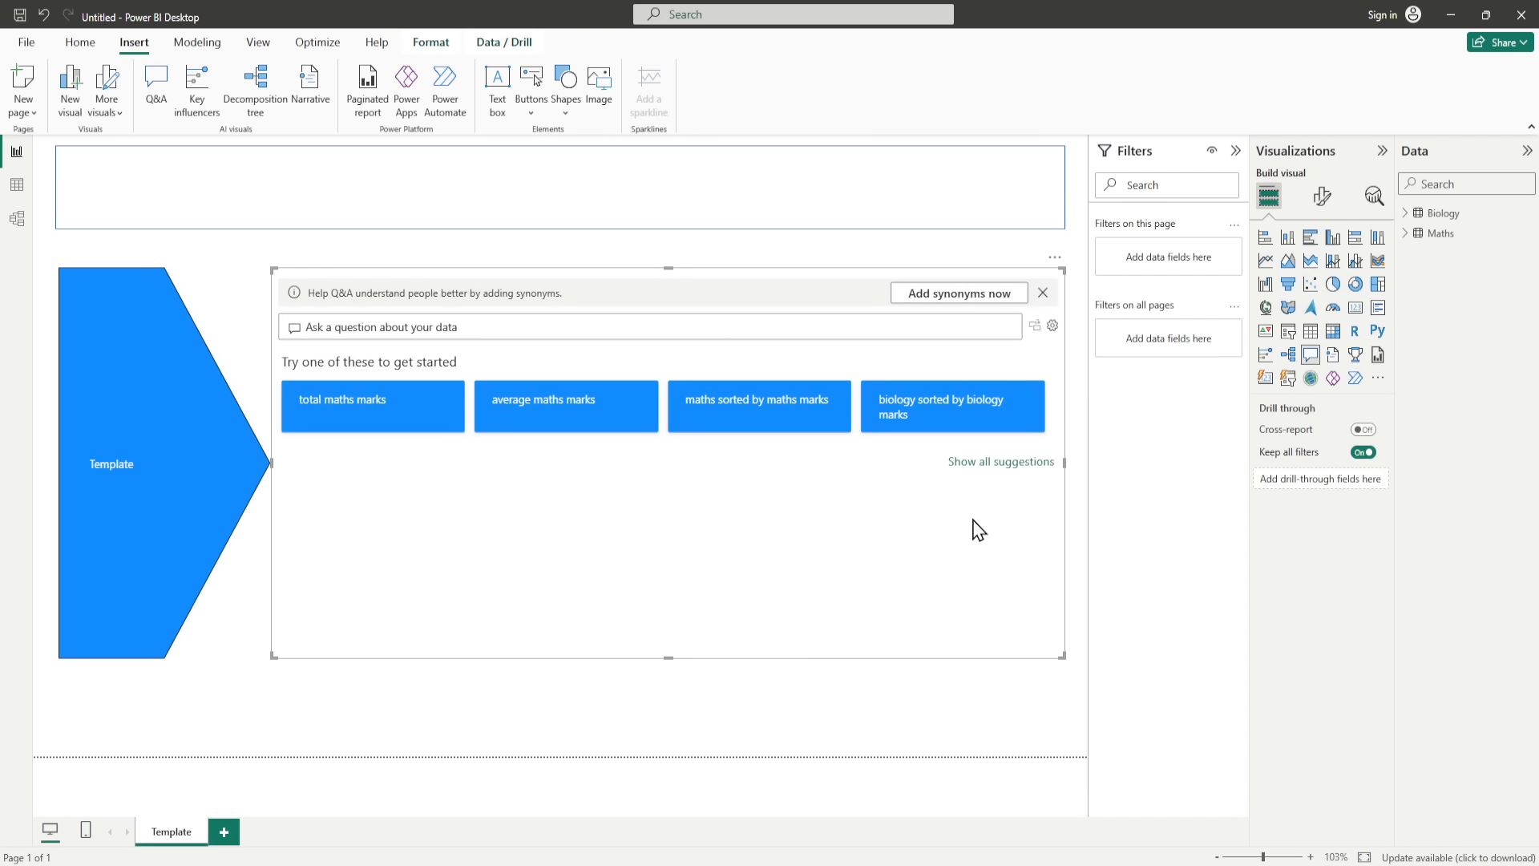
pyautogui.click(1054, 258)
pyautogui.click(1090, 278)
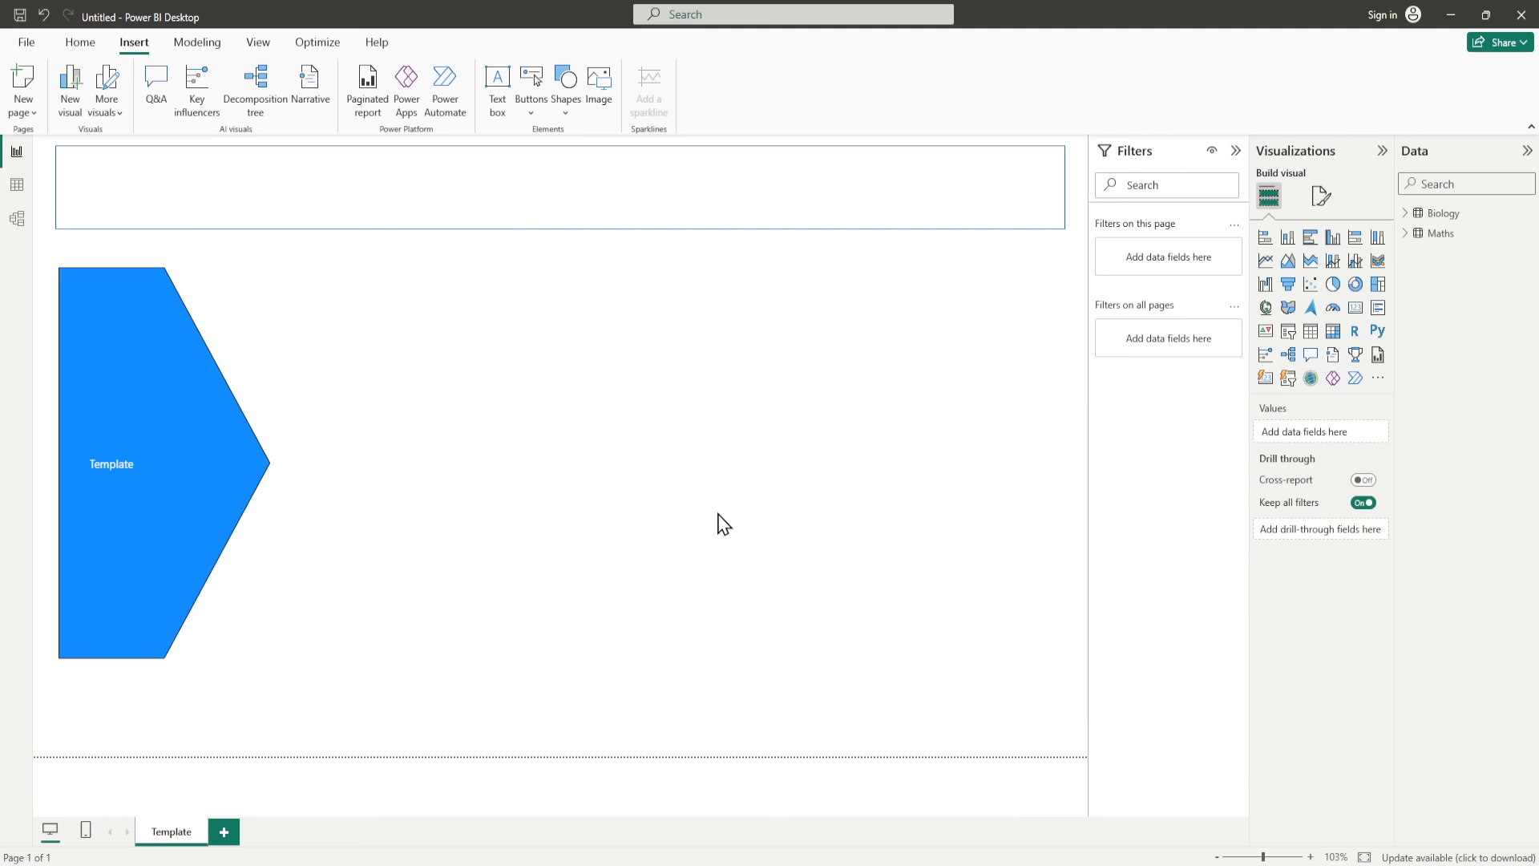
# Step: Set the page's canvas background to the bright blue color with 0% transparency
pyautogui.click(1320, 199)
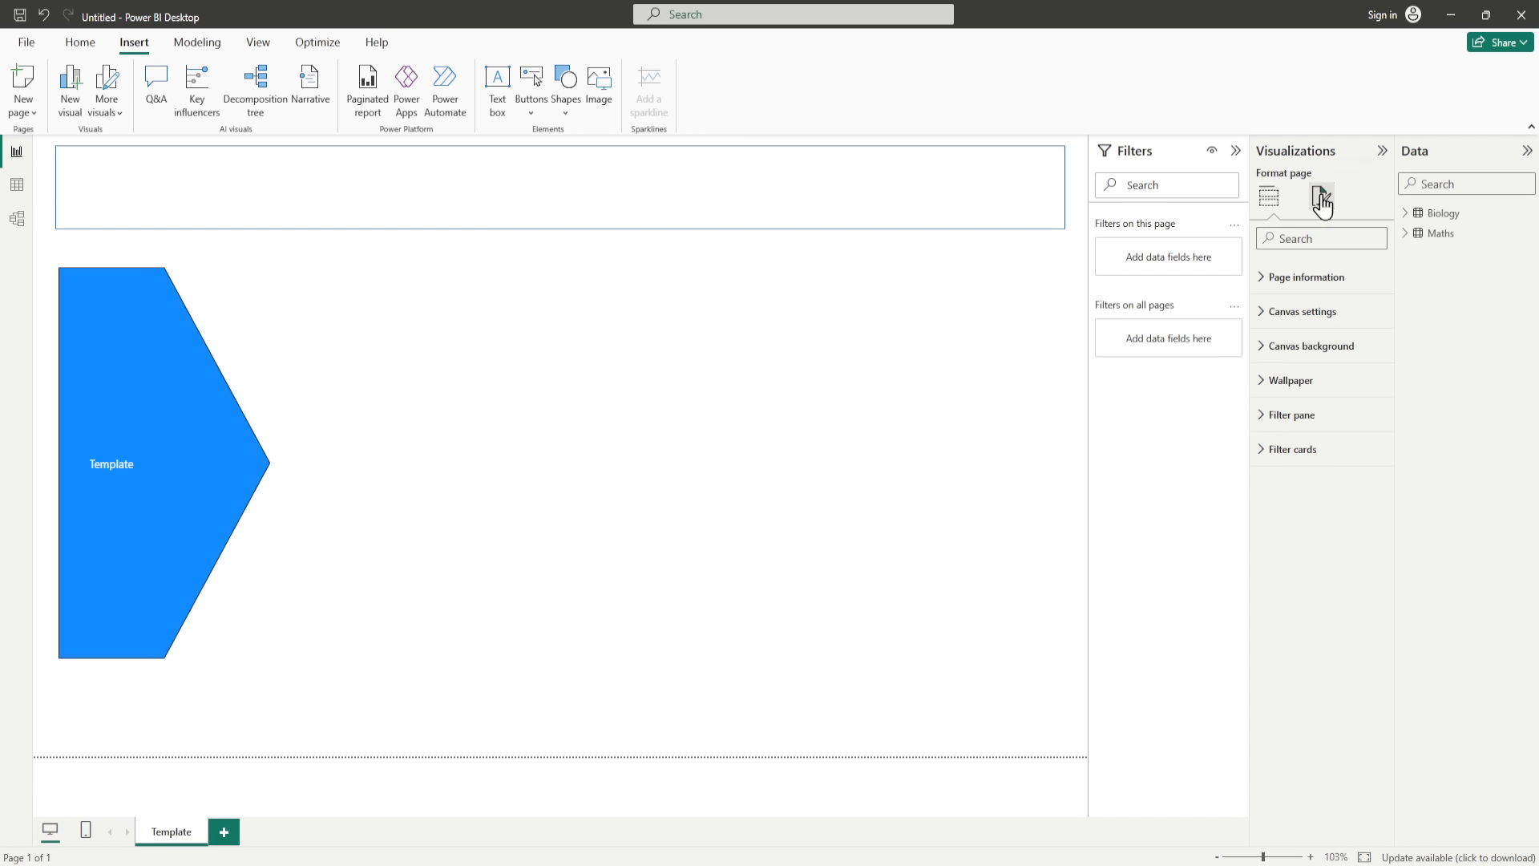
pyautogui.click(1262, 347)
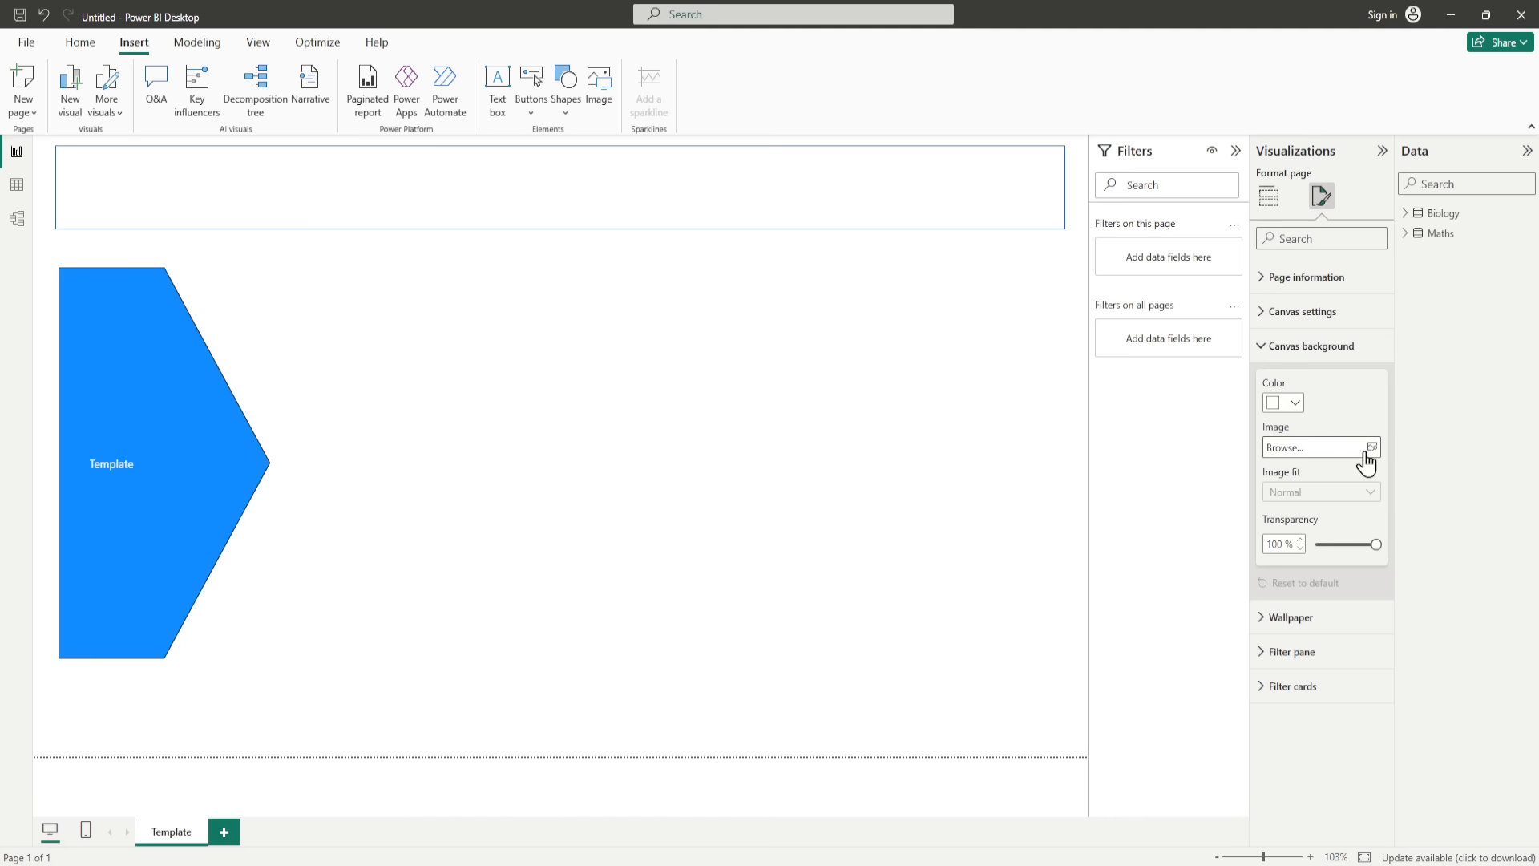
pyautogui.click(1295, 403)
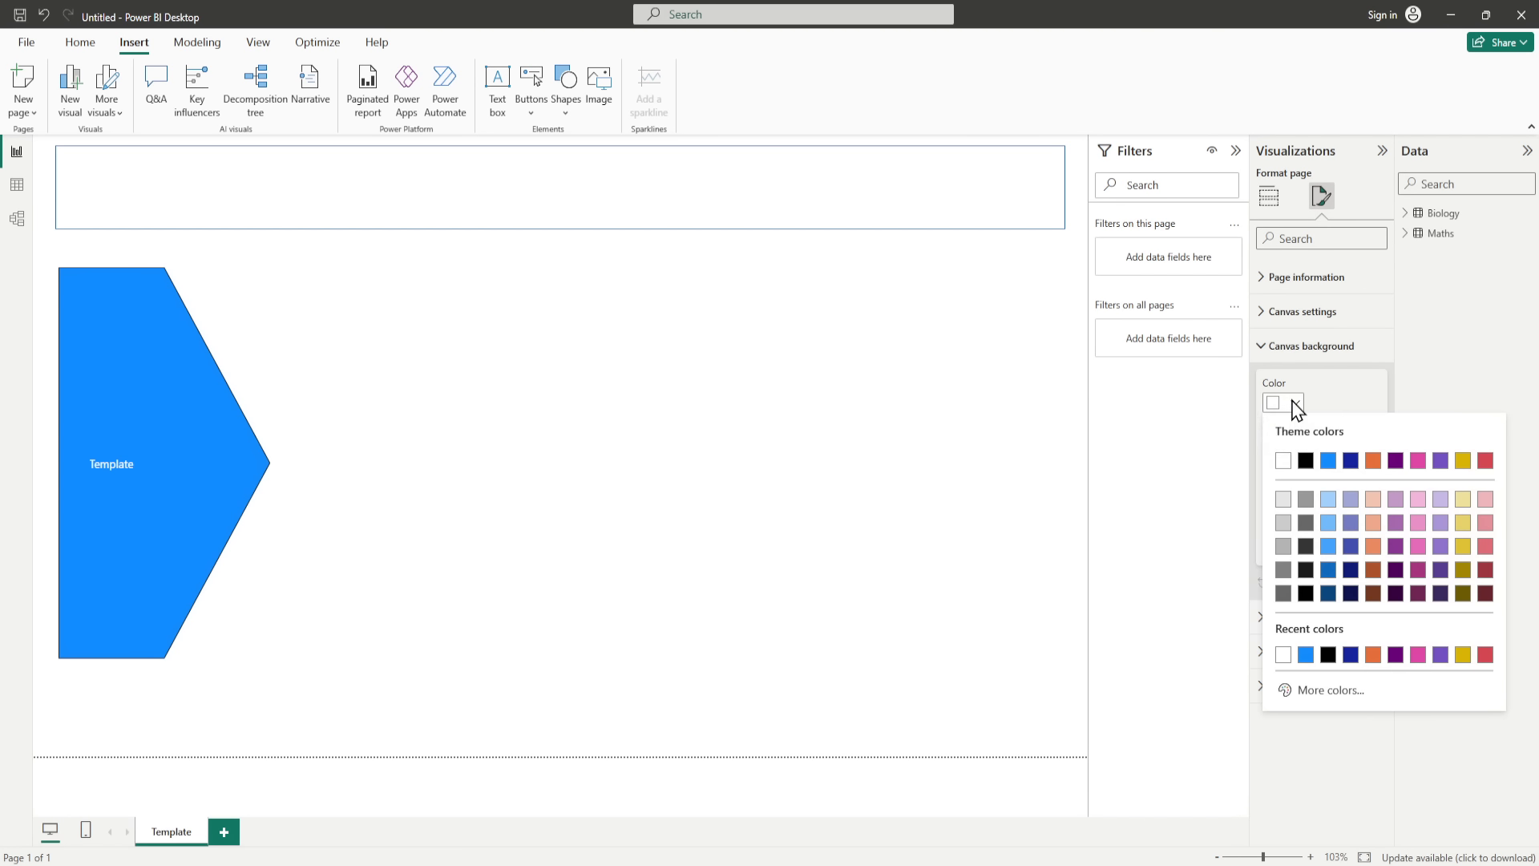
pyautogui.click(1306, 655)
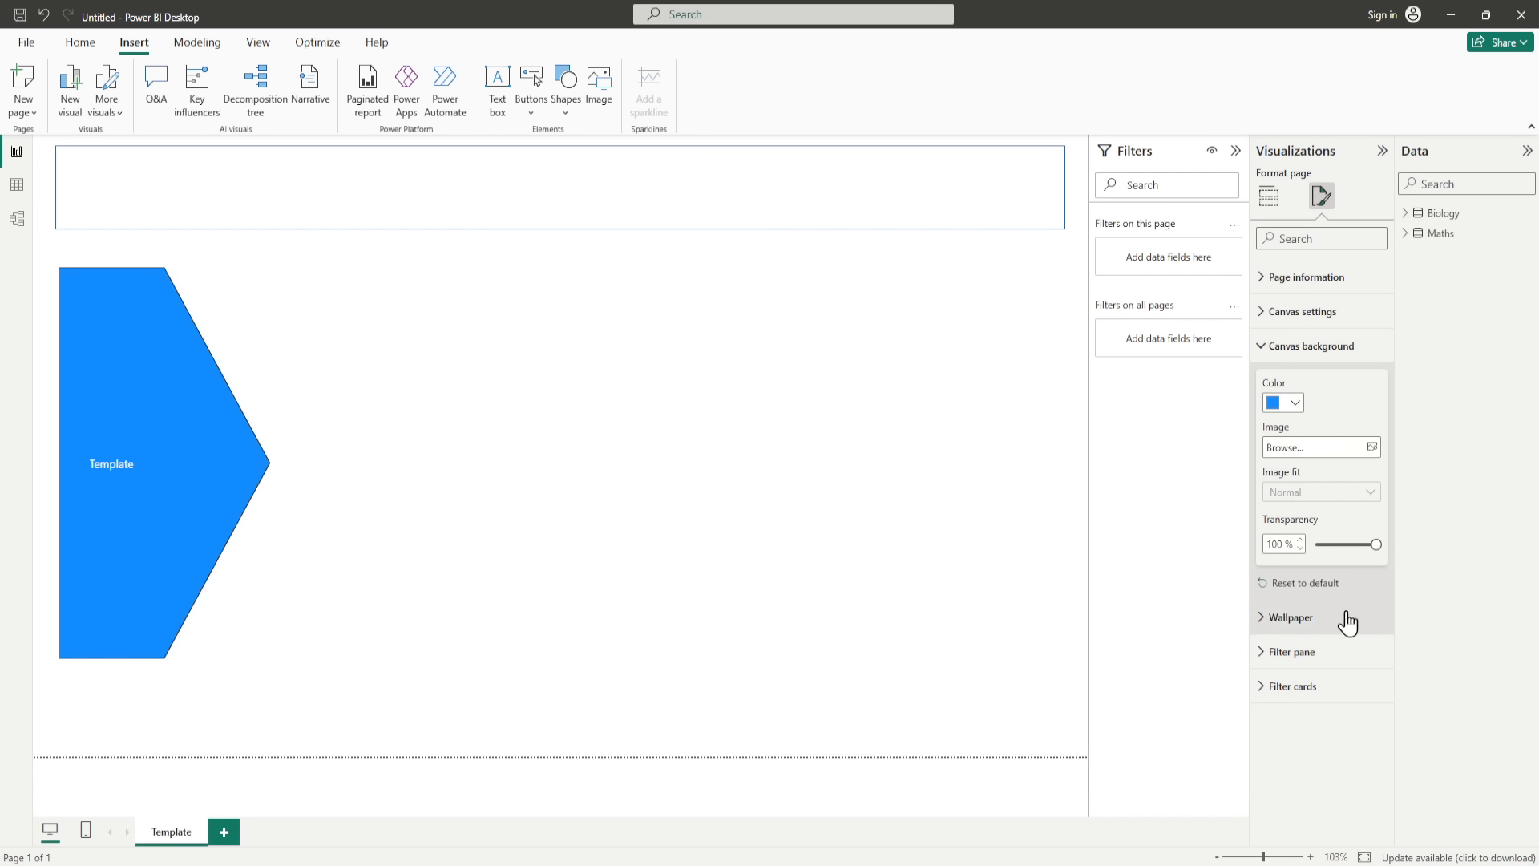
pyautogui.moveTo(1369, 541); pyautogui.dragTo(1315, 545)
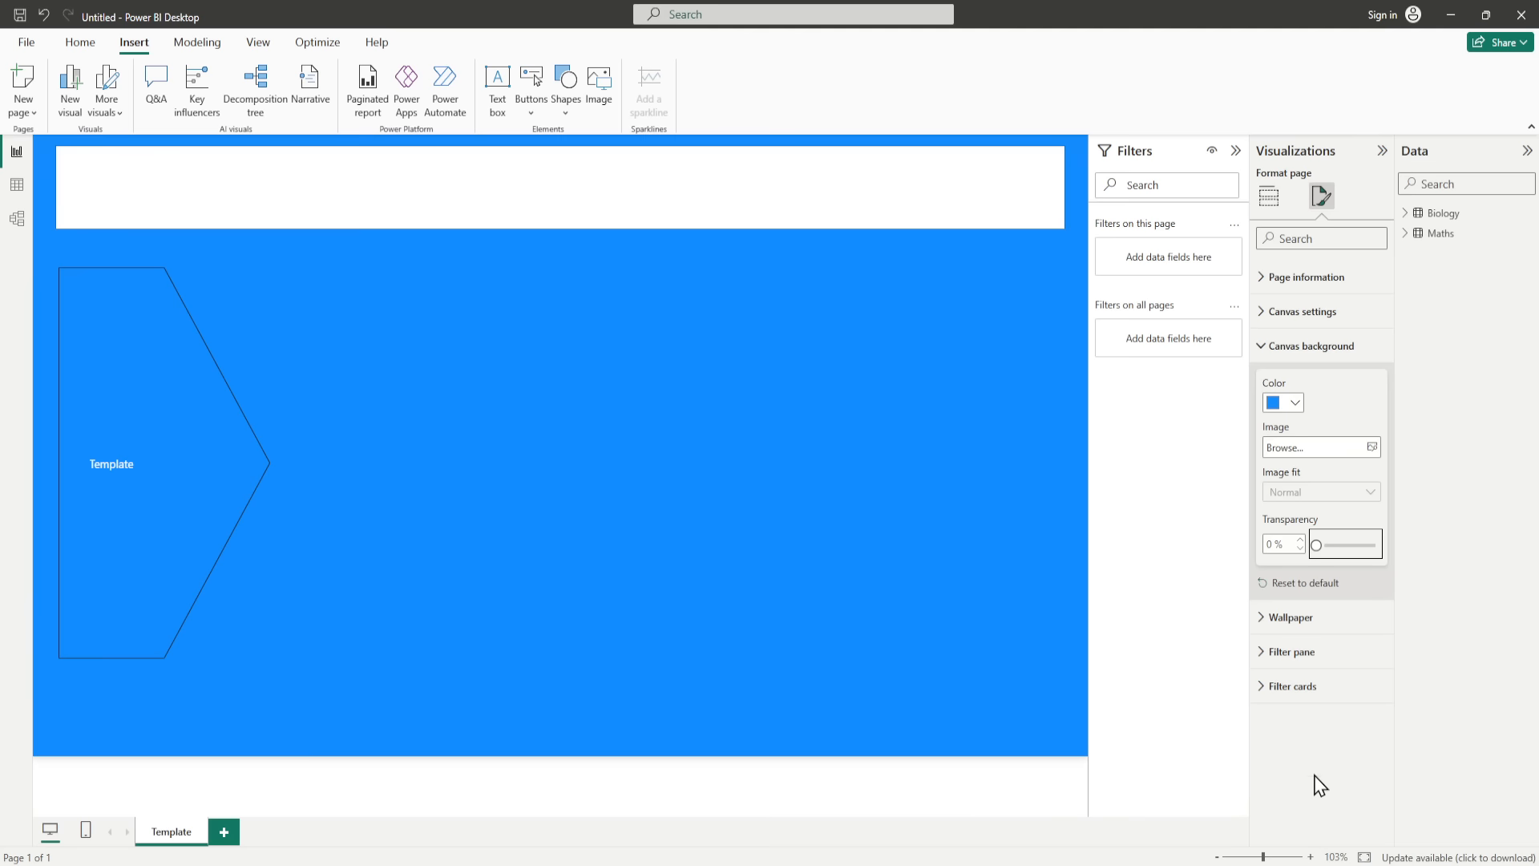
pyautogui.click(1191, 601)
# Step: Insert the image "my company website.jpg" from the Div Temp folder onto the page
pyautogui.click(329, 208)
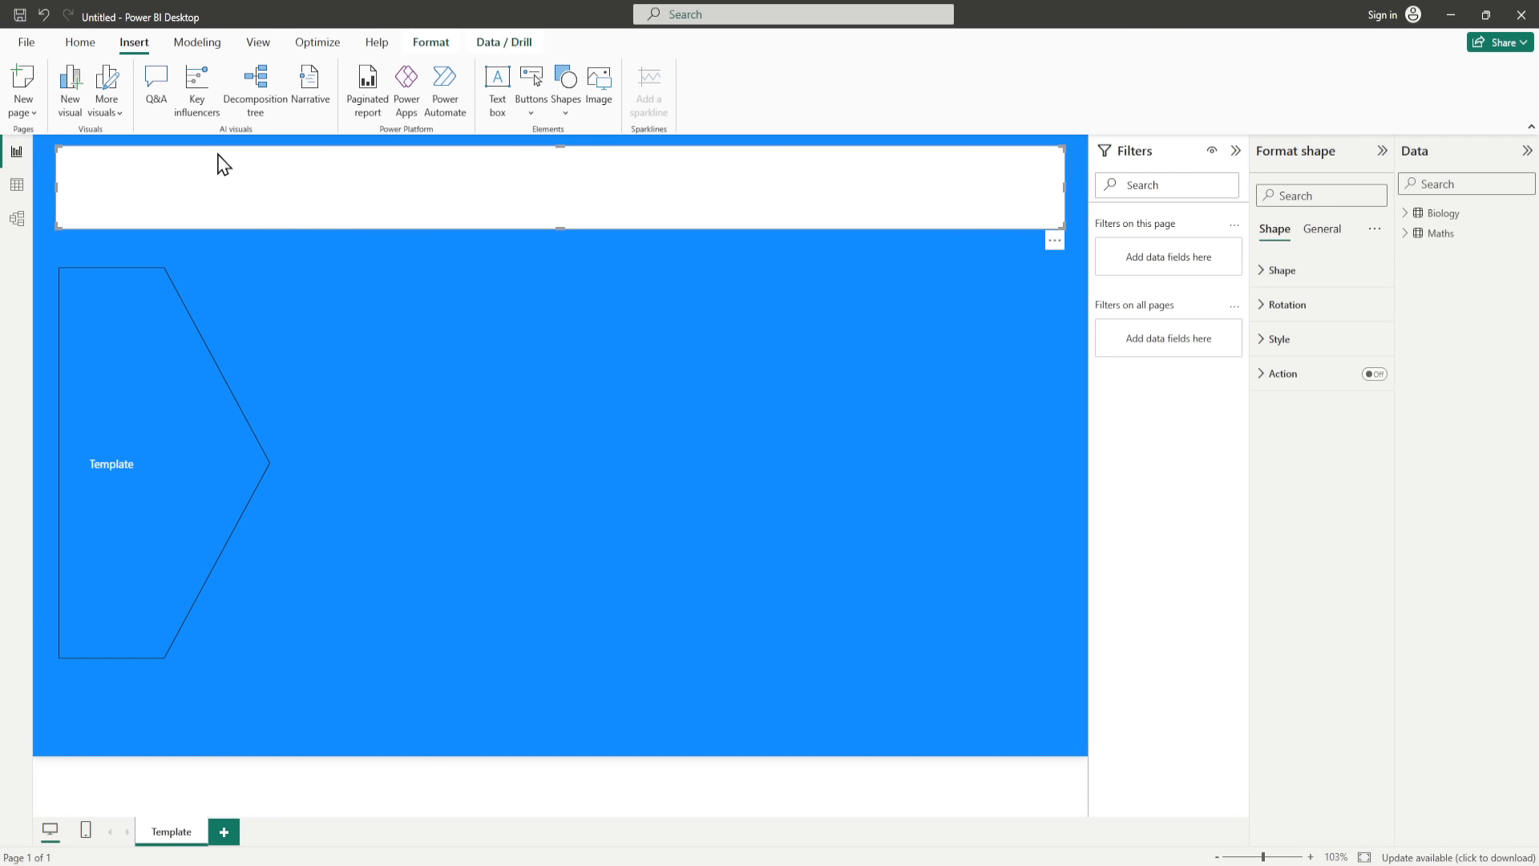
pyautogui.click(599, 84)
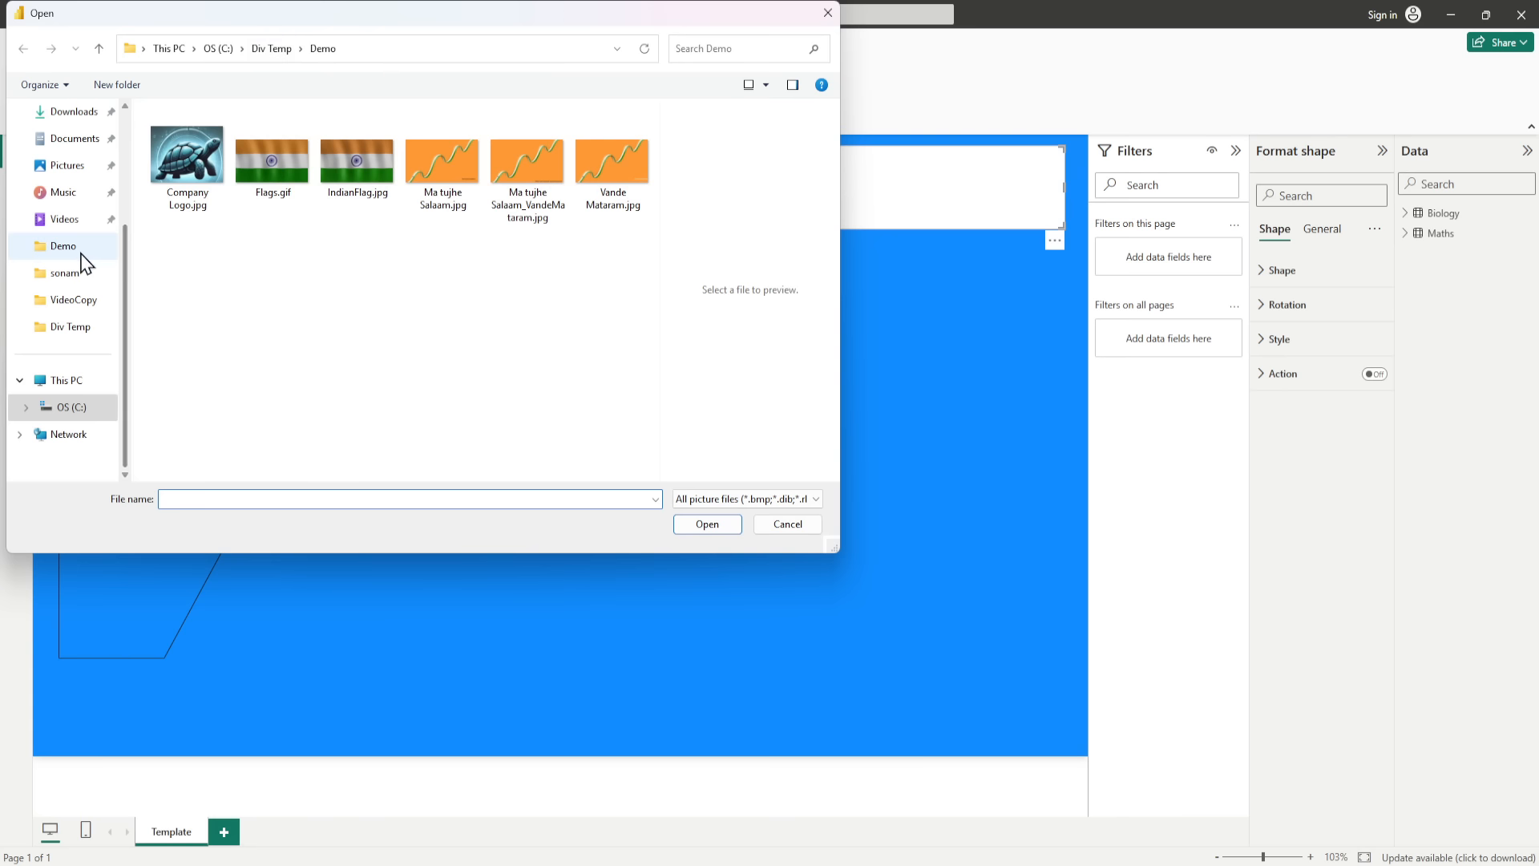
pyautogui.click(277, 48)
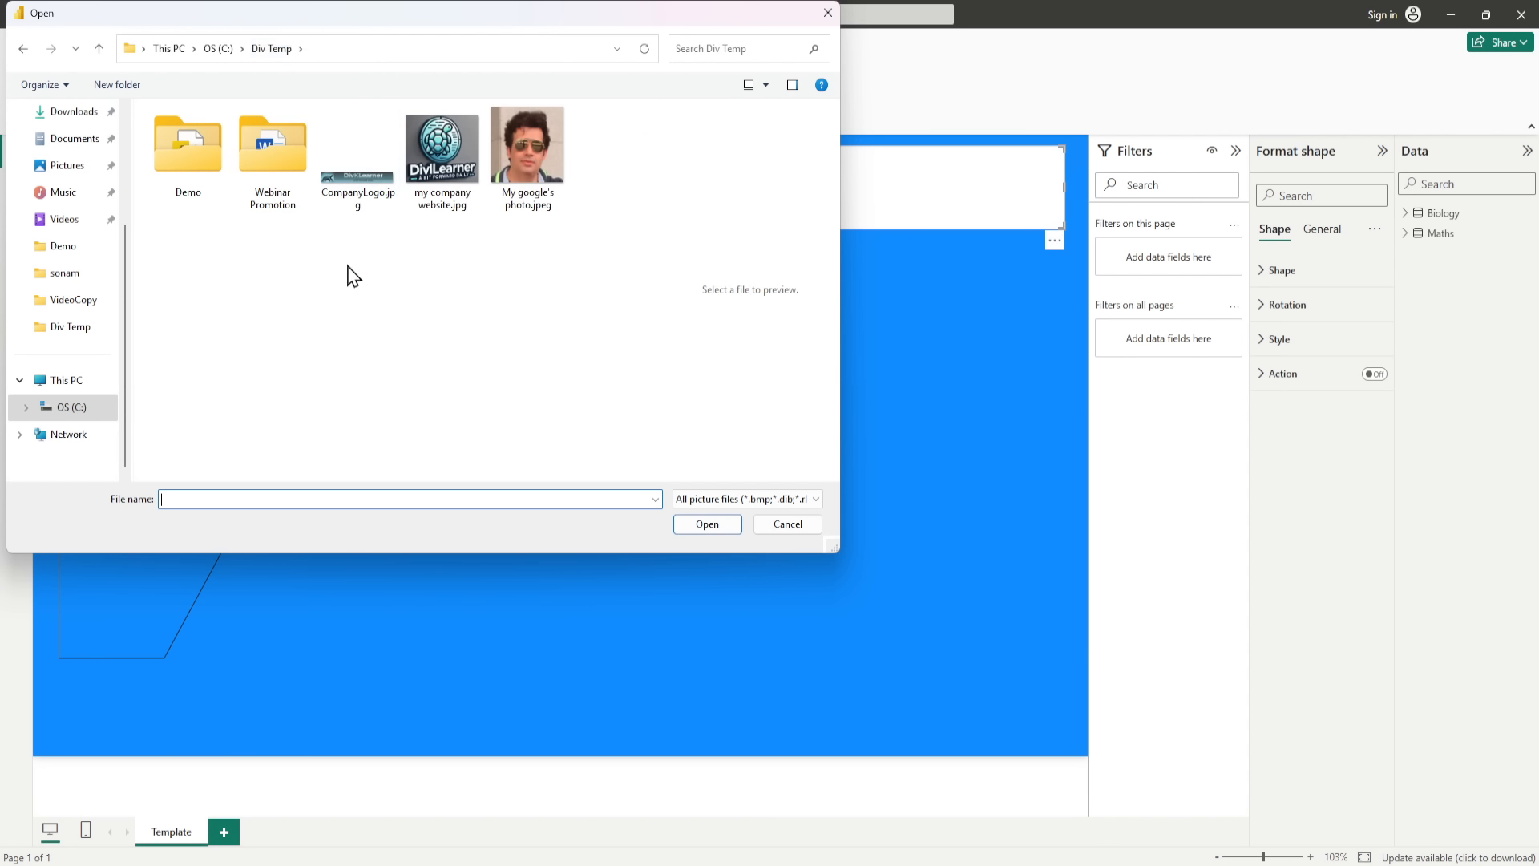
pyautogui.click(439, 143)
pyautogui.doubleClick(439, 143)
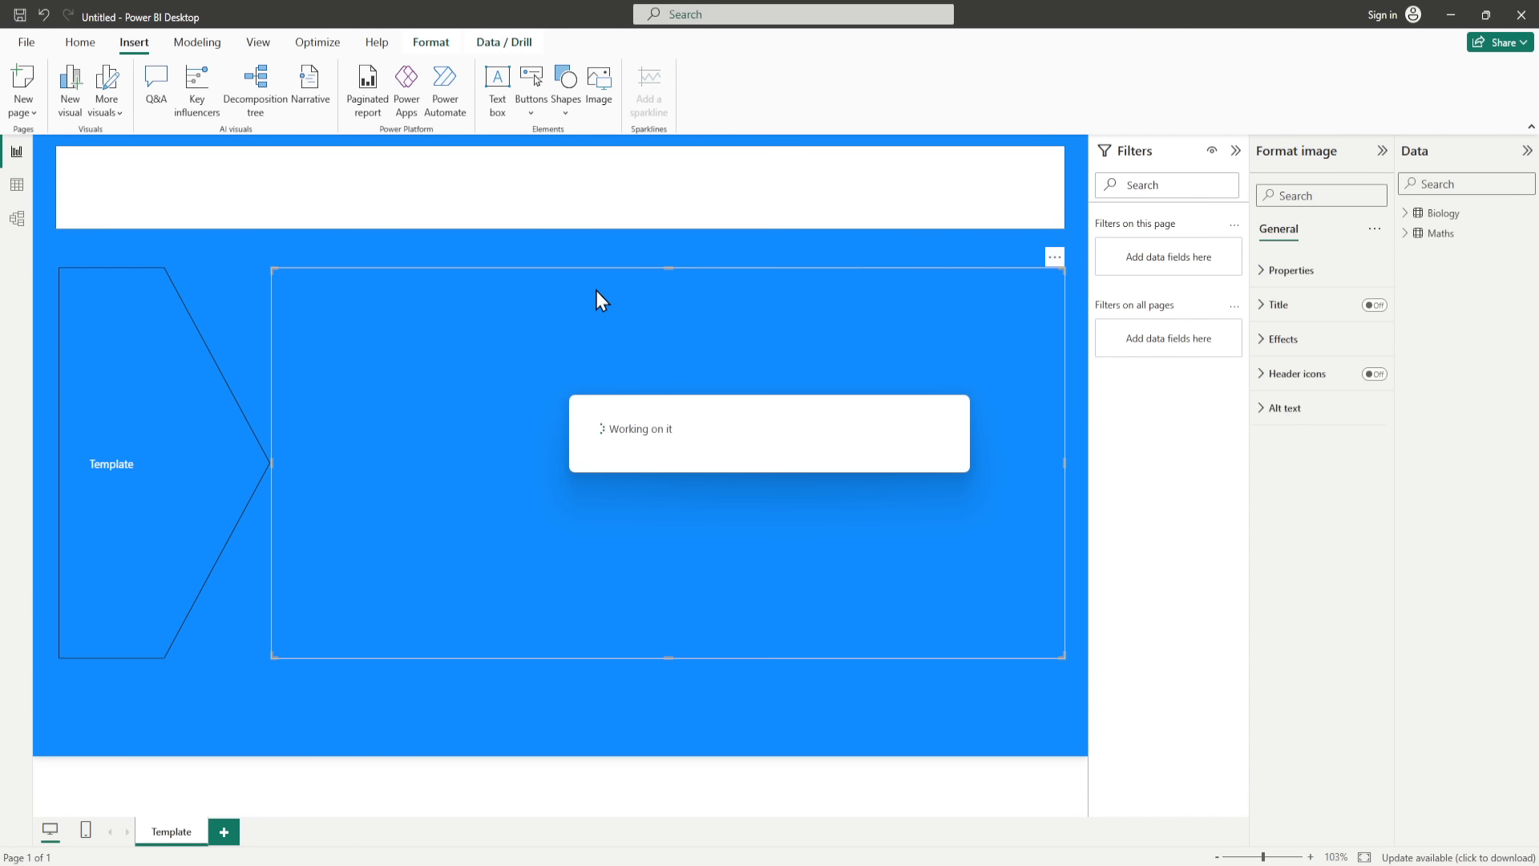
# Step: Shrink the logo image to the banner's height and place it at the left end of the white banner
pyautogui.moveTo(592, 352); pyautogui.dragTo(354, 222)
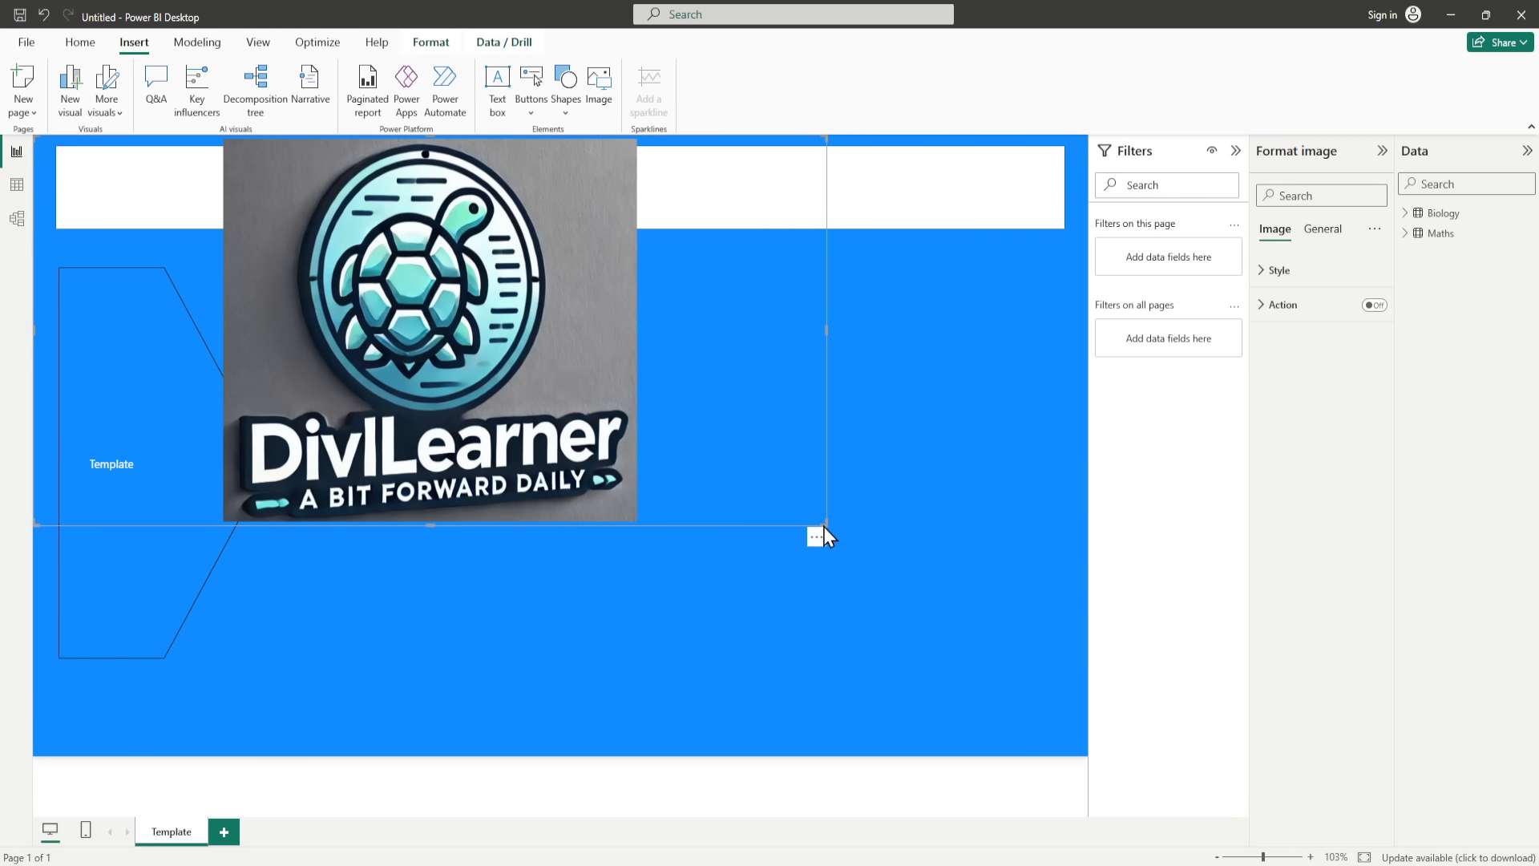
pyautogui.moveTo(825, 527); pyautogui.dragTo(175, 233)
pyautogui.moveTo(144, 179); pyautogui.dragTo(144, 214)
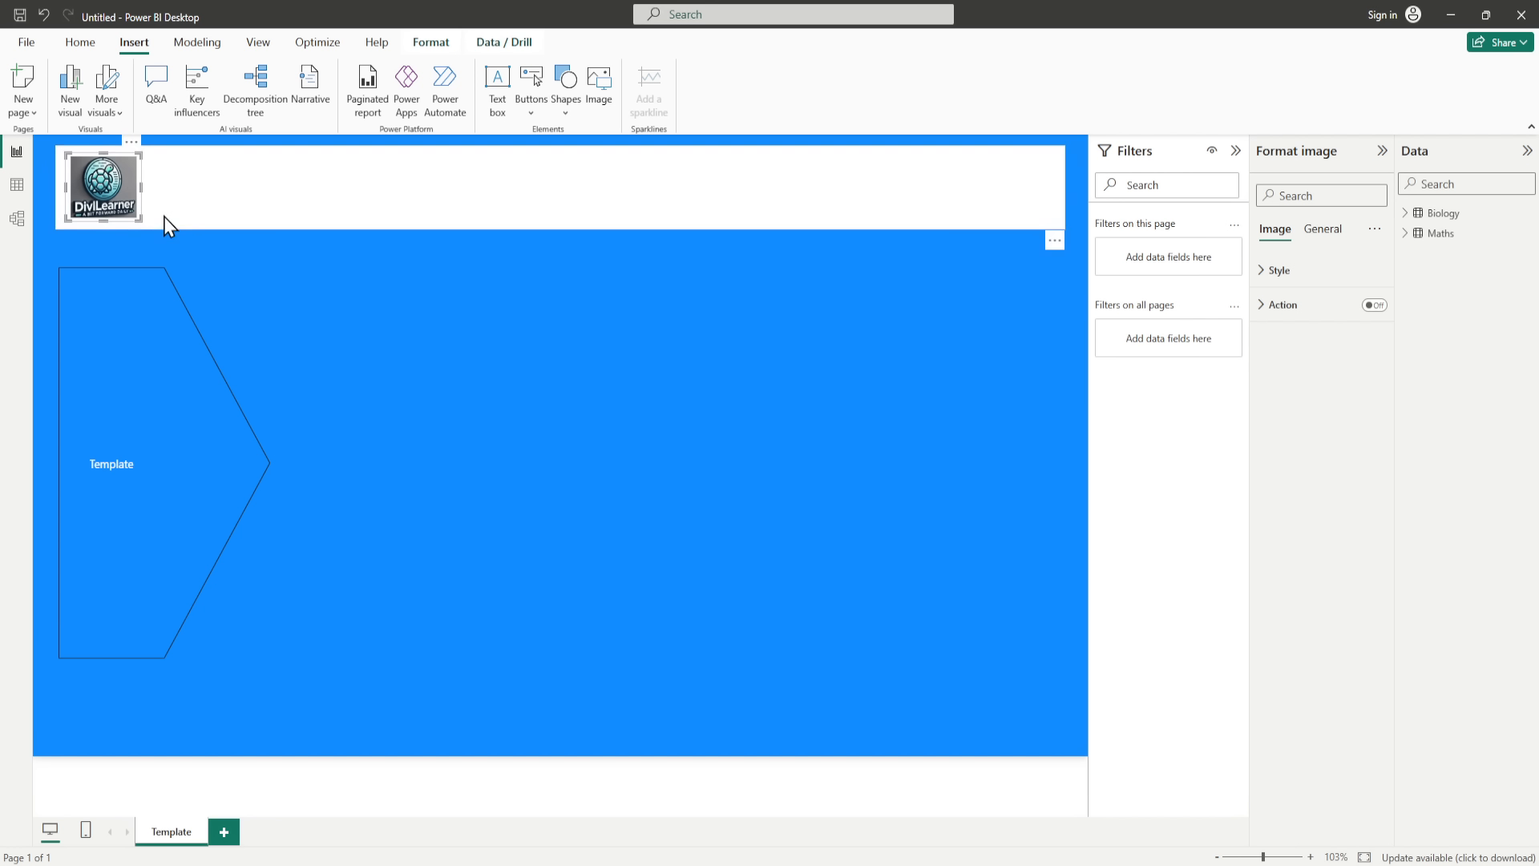
# Step: Set the logo image's scaling to Fit and enlarge it slightly to fill the banner's height
pyautogui.click(1276, 270)
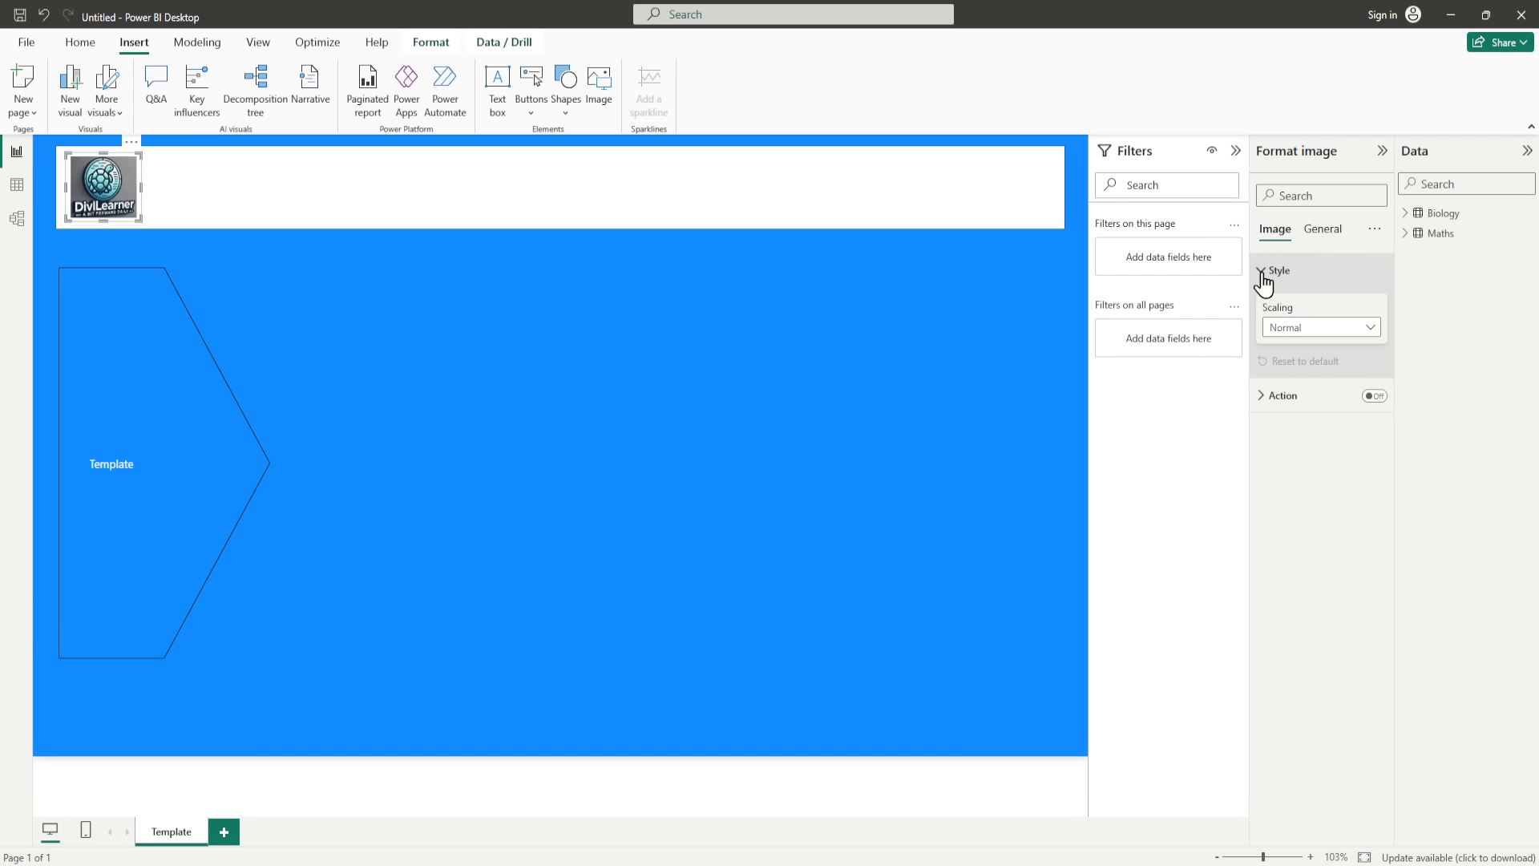
pyautogui.click(1315, 328)
pyautogui.click(1281, 368)
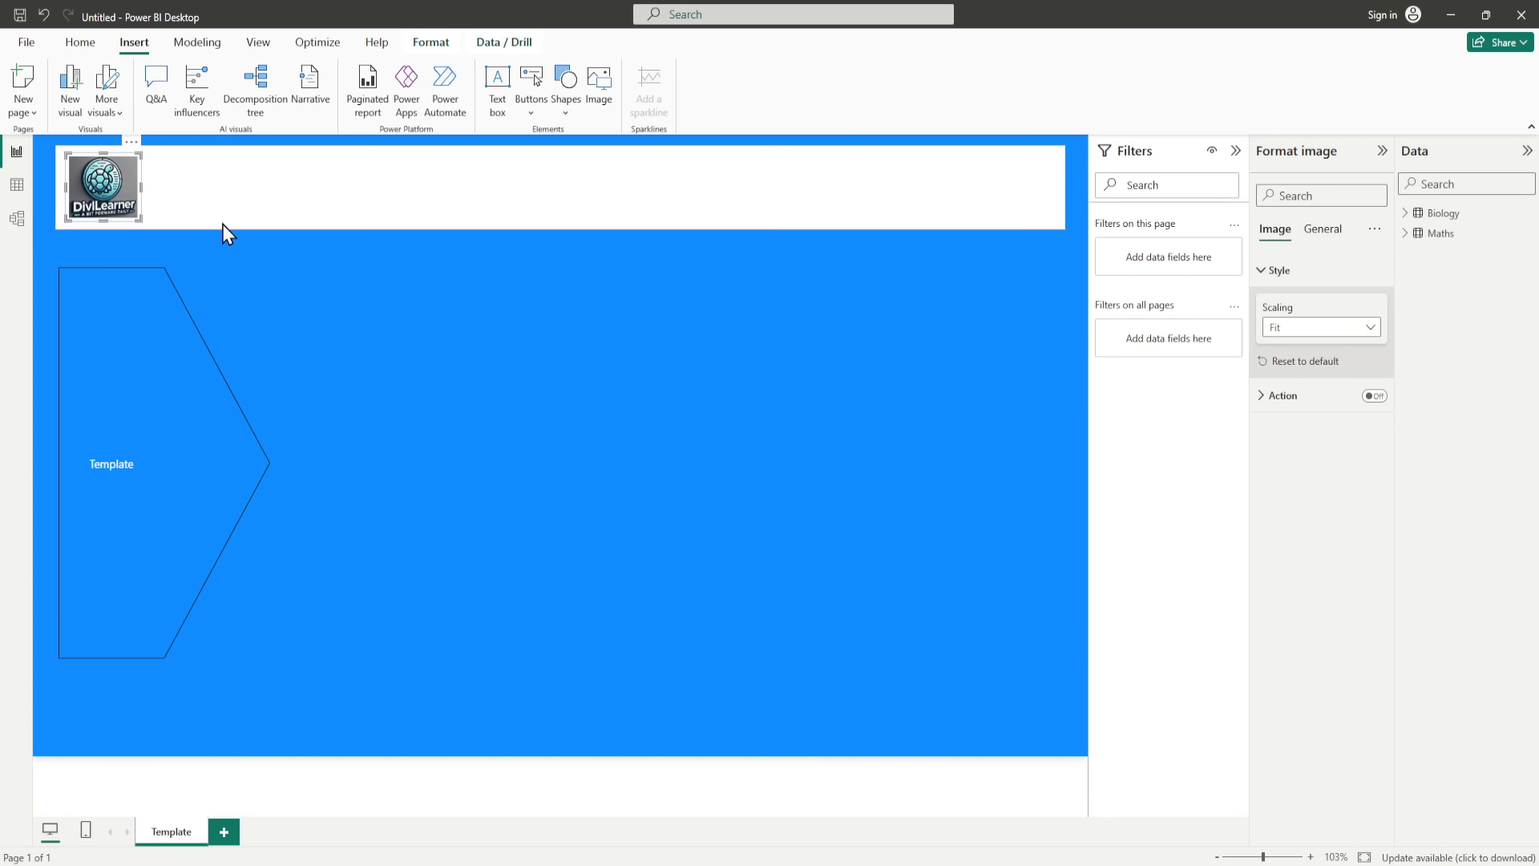
pyautogui.moveTo(113, 184); pyautogui.dragTo(143, 221)
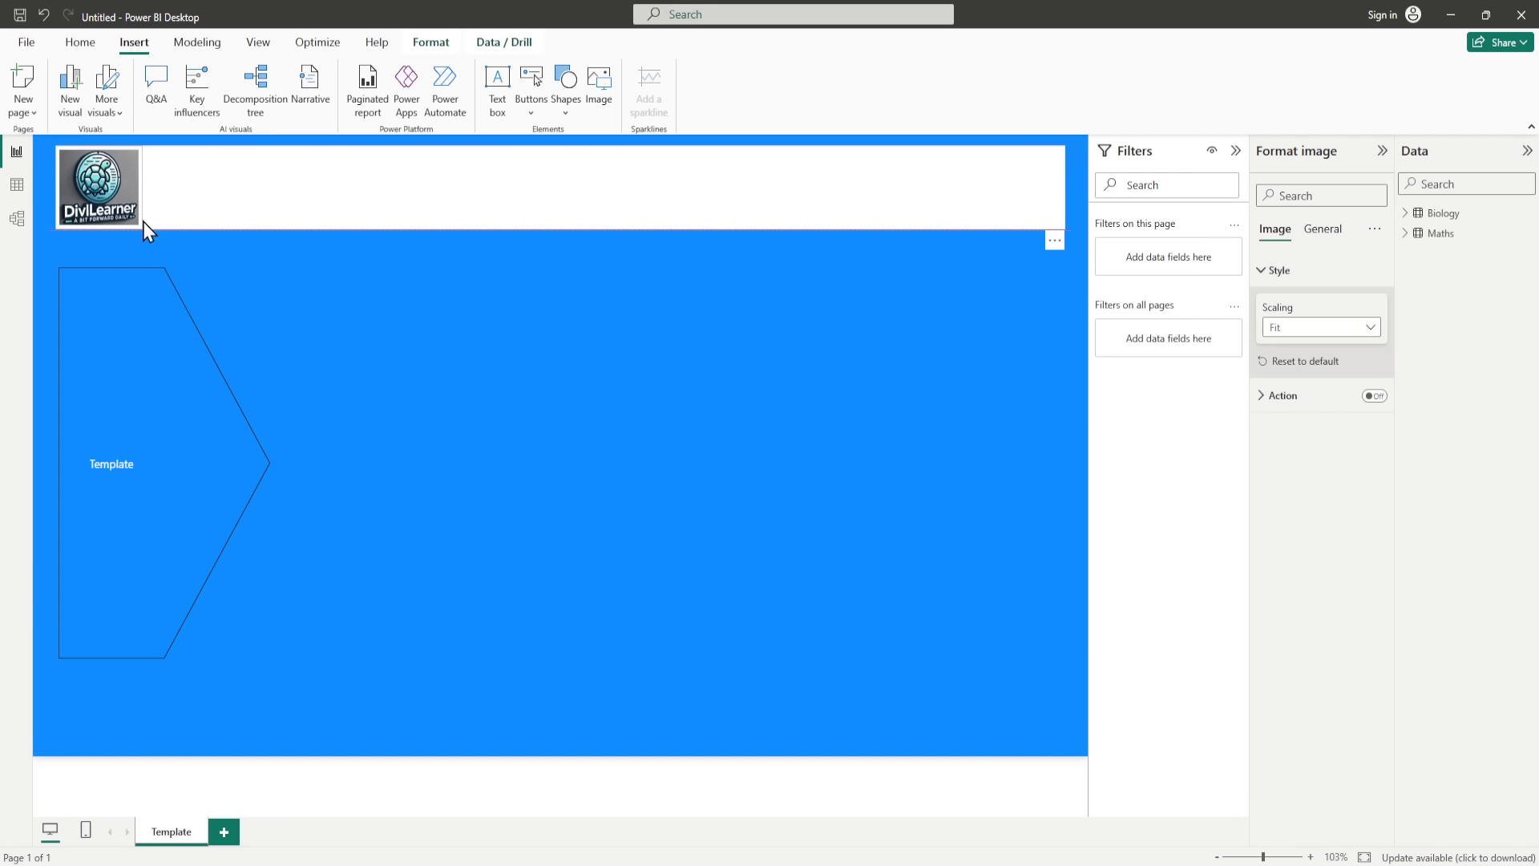
pyautogui.click(316, 280)
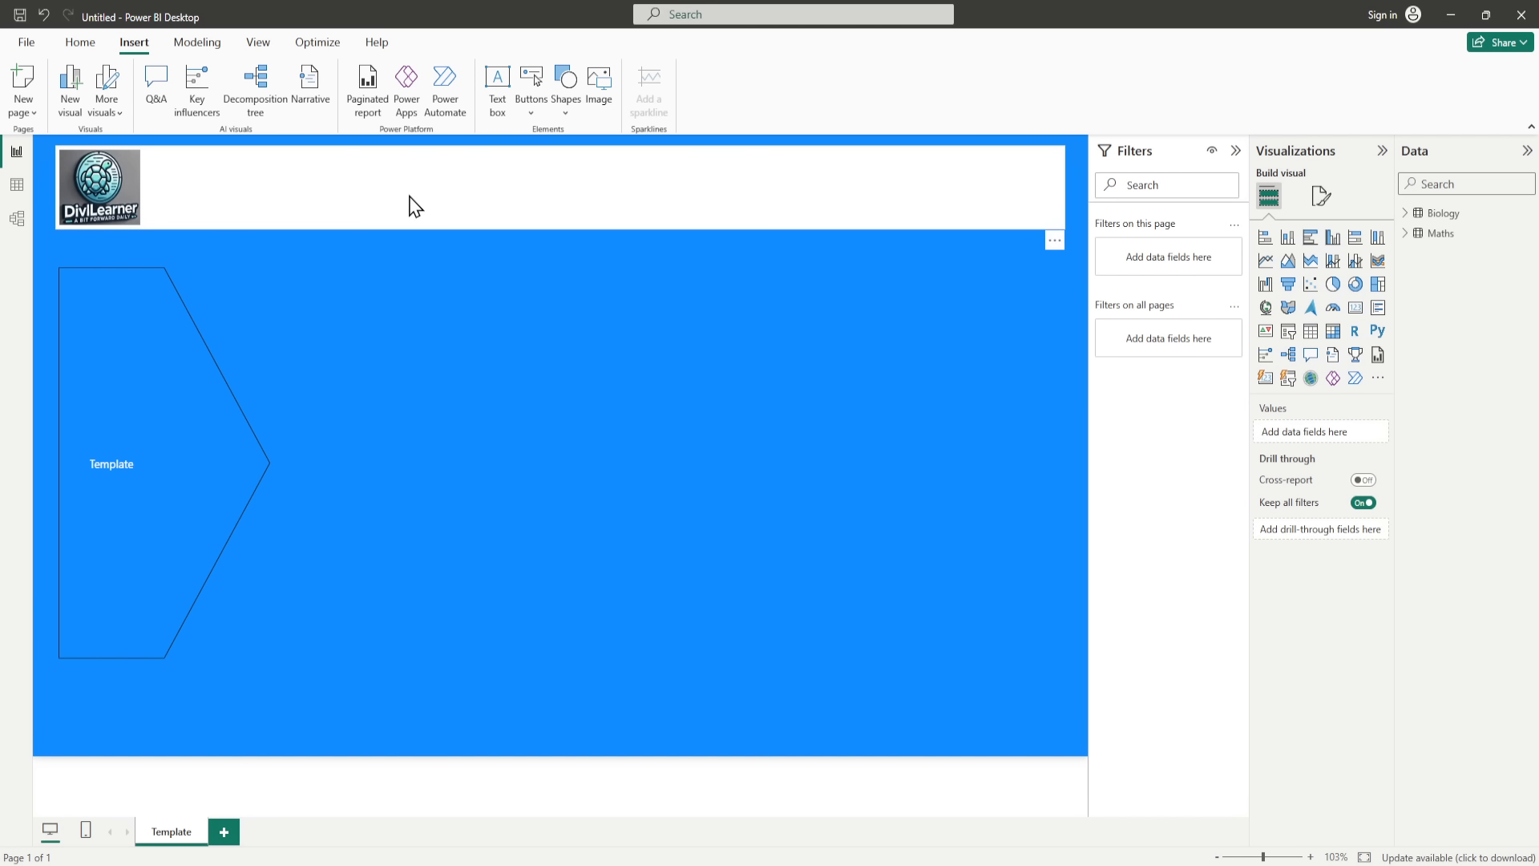
# Step: Insert a text box and size it to fill the white banner beside the logo
pyautogui.click(496, 90)
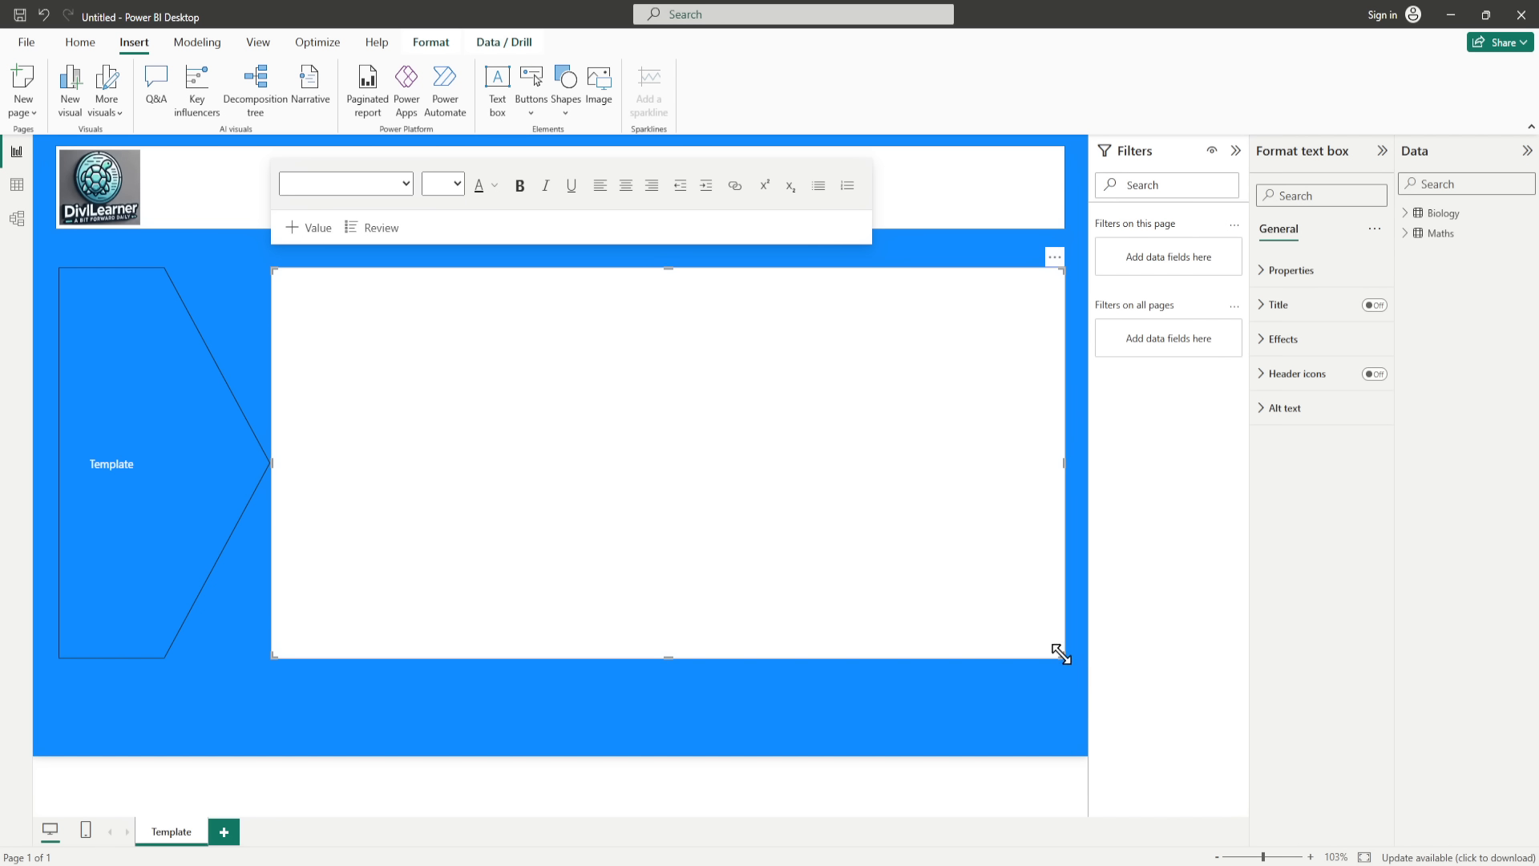
pyautogui.moveTo(1061, 654); pyautogui.dragTo(1016, 318)
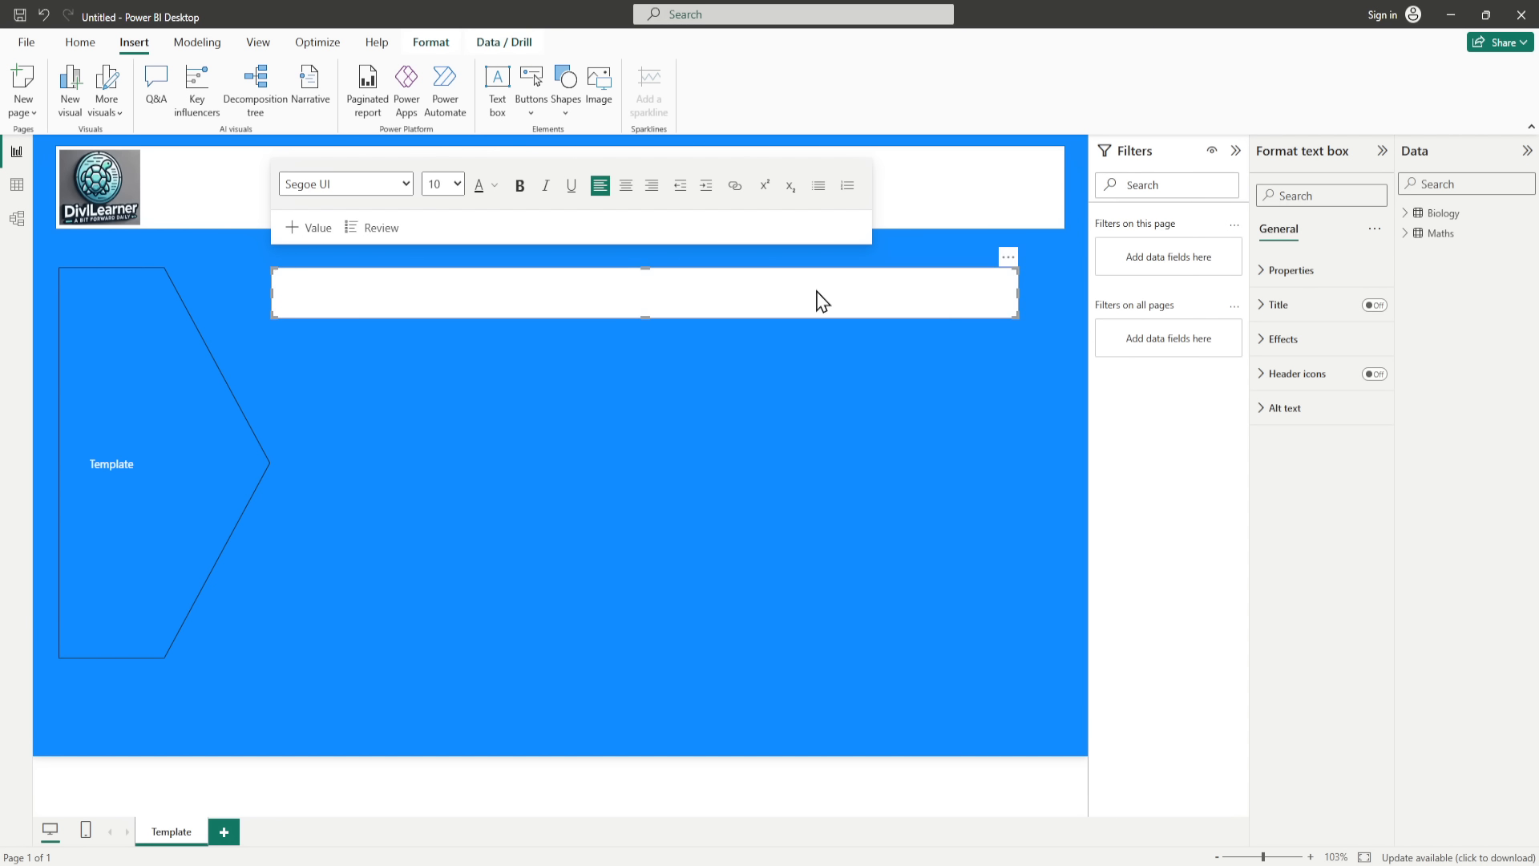
pyautogui.click(747, 237)
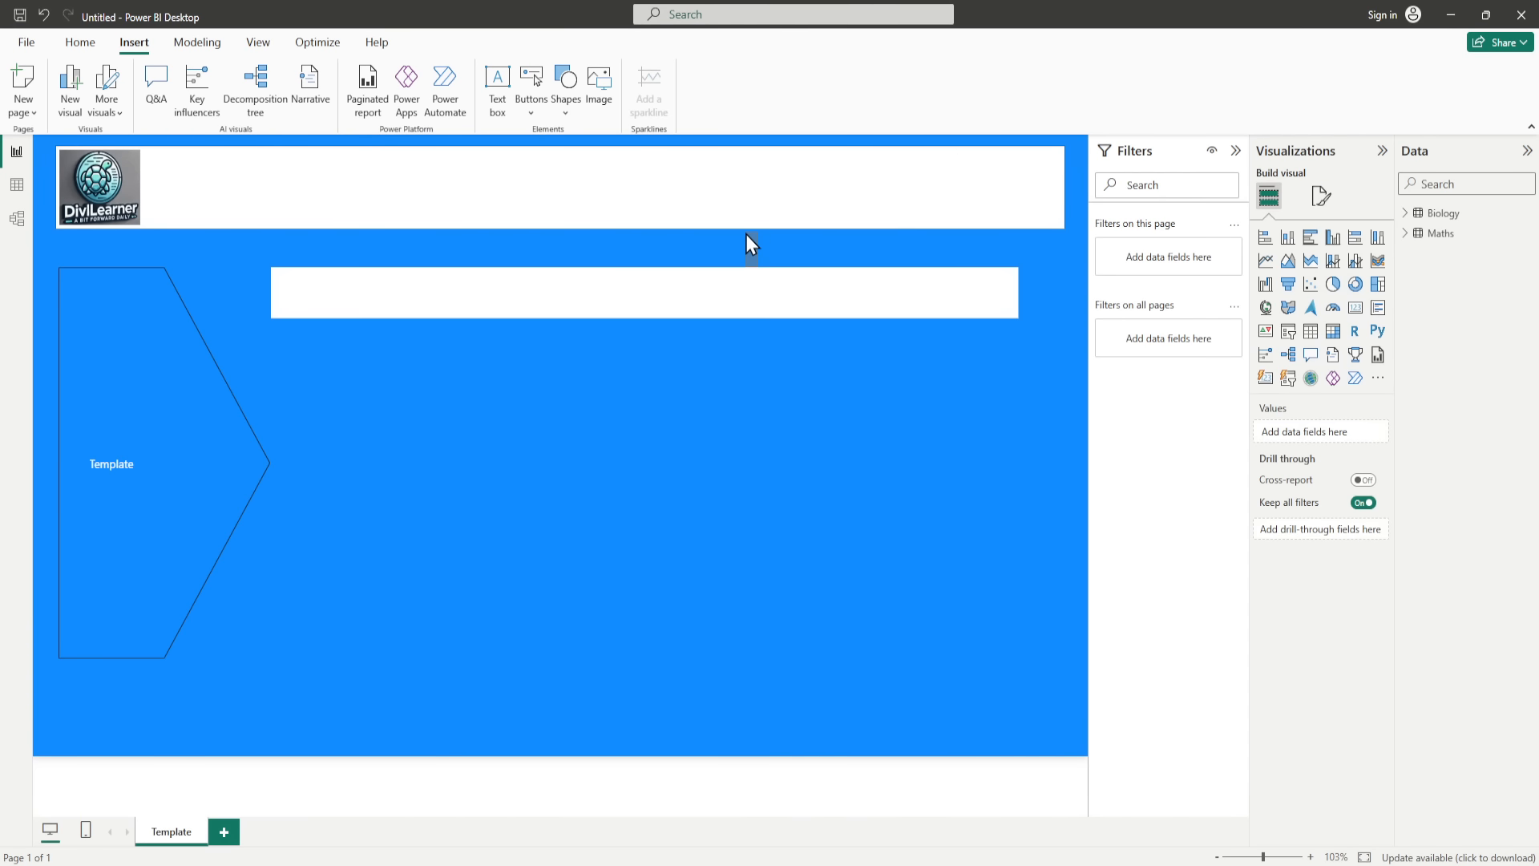
pyautogui.click(714, 277)
pyautogui.press('Escape')
pyautogui.click(673, 276)
pyautogui.press('Escape')
pyautogui.click(583, 278)
pyautogui.moveTo(580, 278); pyautogui.dragTo(472, 160)
pyautogui.moveTo(910, 199); pyautogui.dragTo(1046, 222)
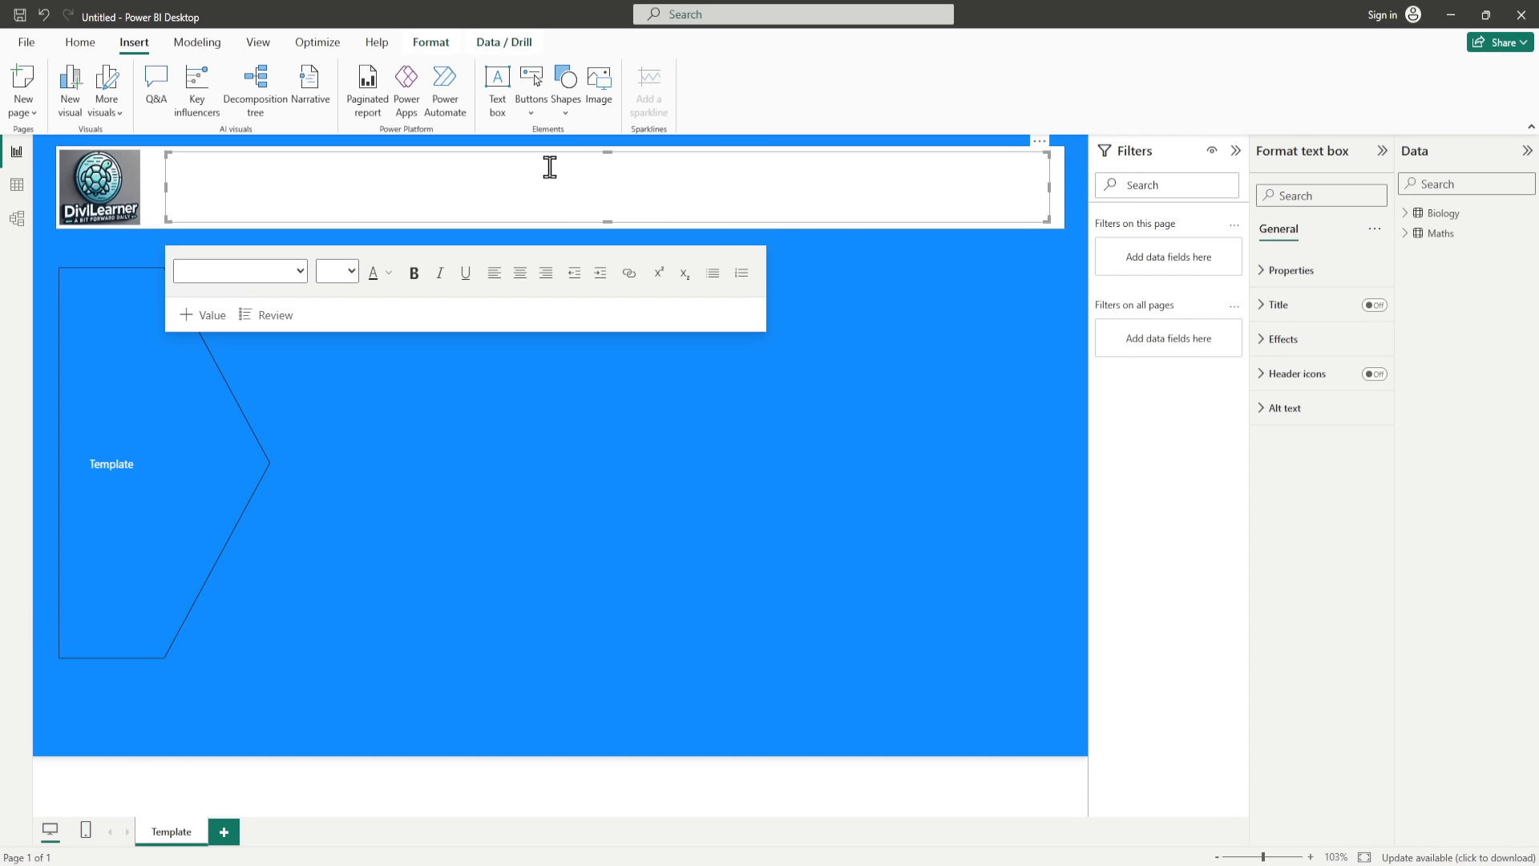
# Step: Enter the title "Merge Demo Main Tables" in the banner text box and set its font size to 36
pyautogui.click(540, 190)
pyautogui.write('Merge Demo Main Tables')
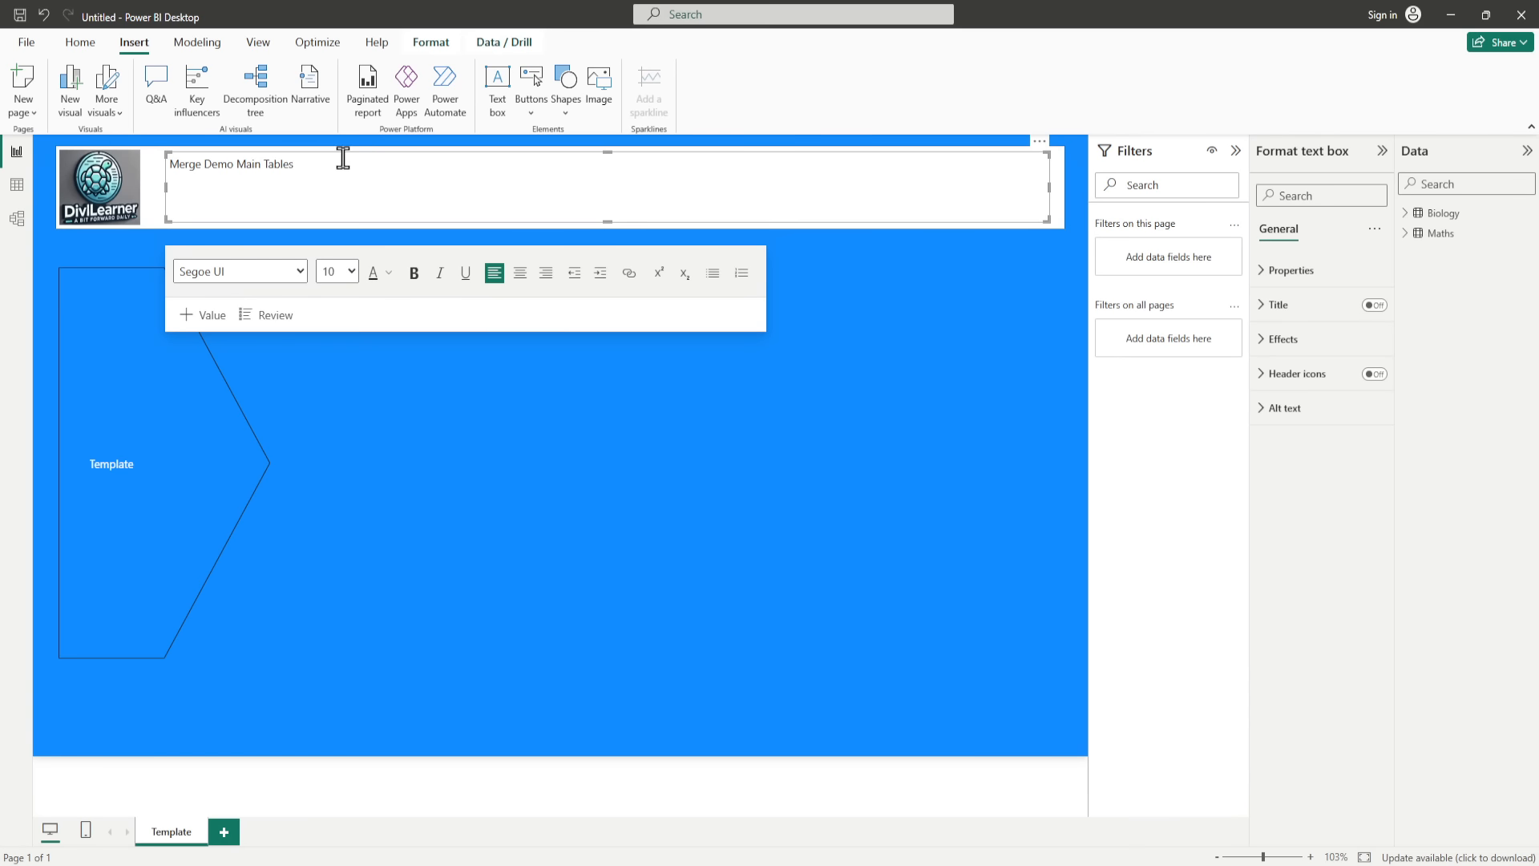
pyautogui.moveTo(295, 163); pyautogui.dragTo(165, 170)
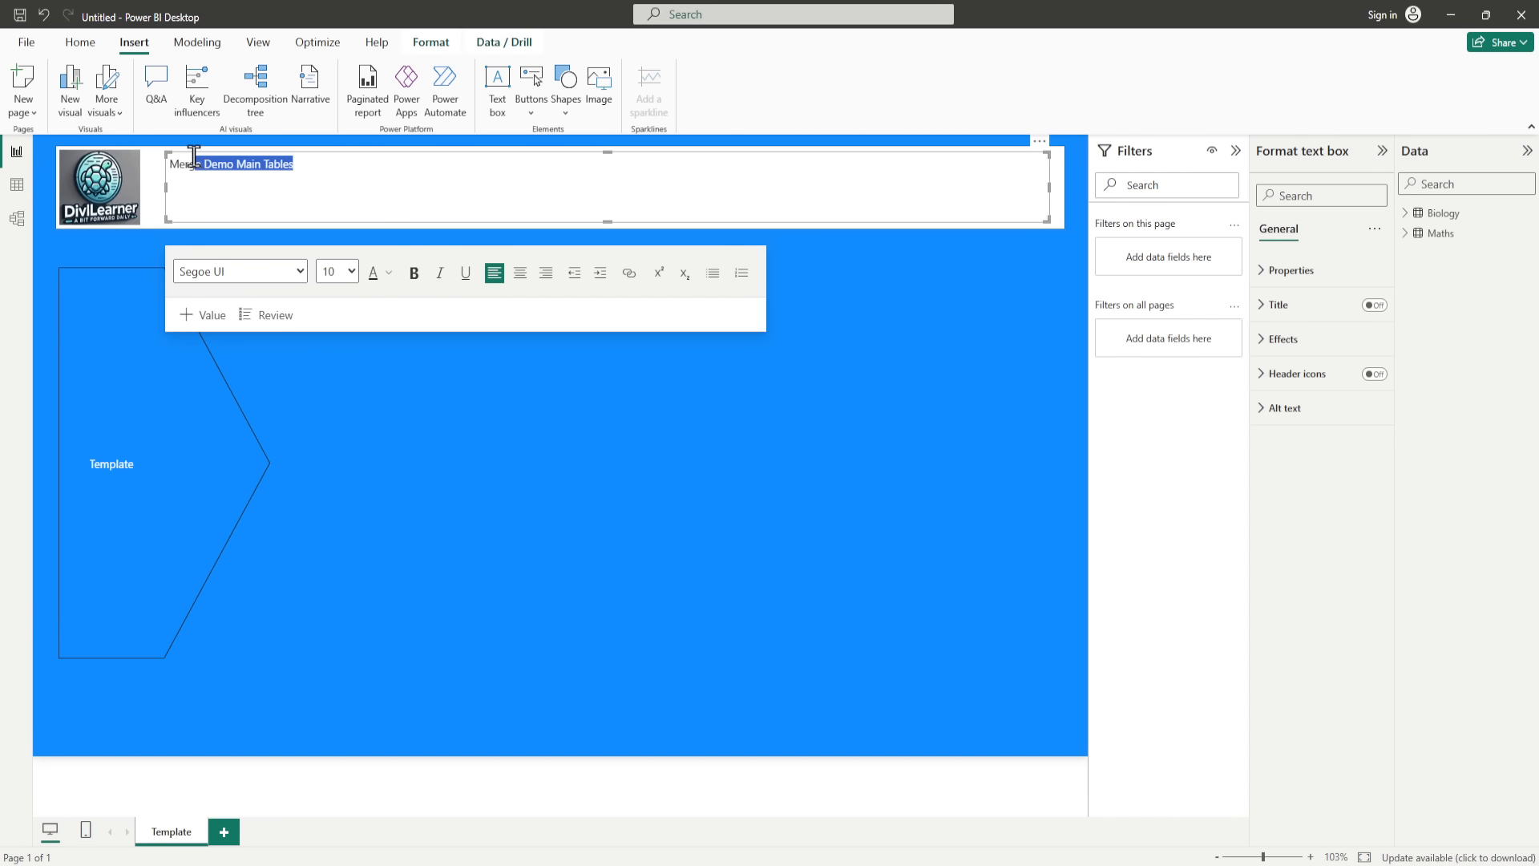
pyautogui.click(352, 272)
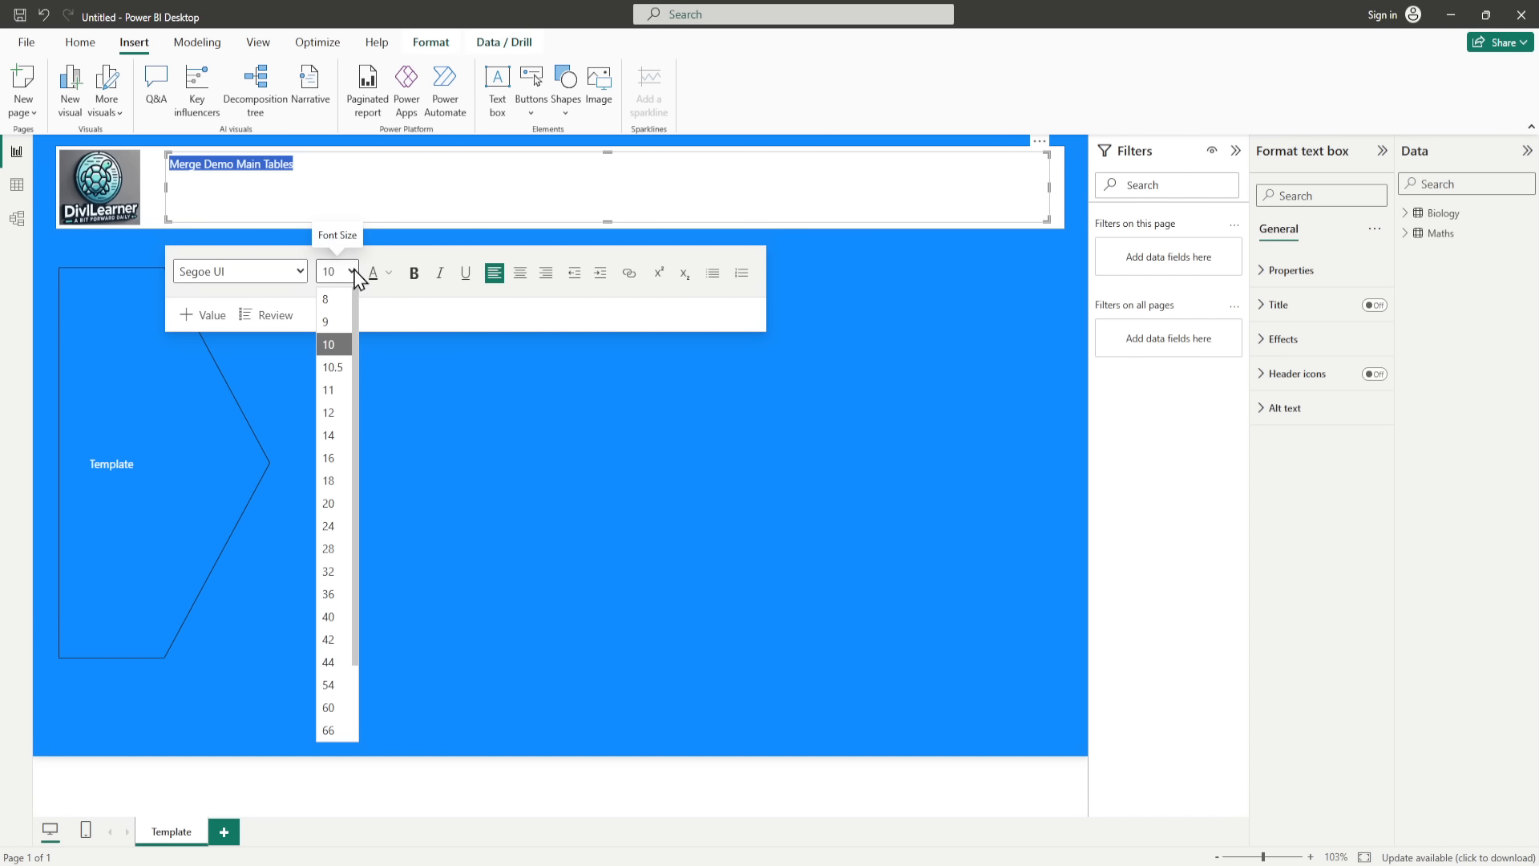
pyautogui.click(341, 594)
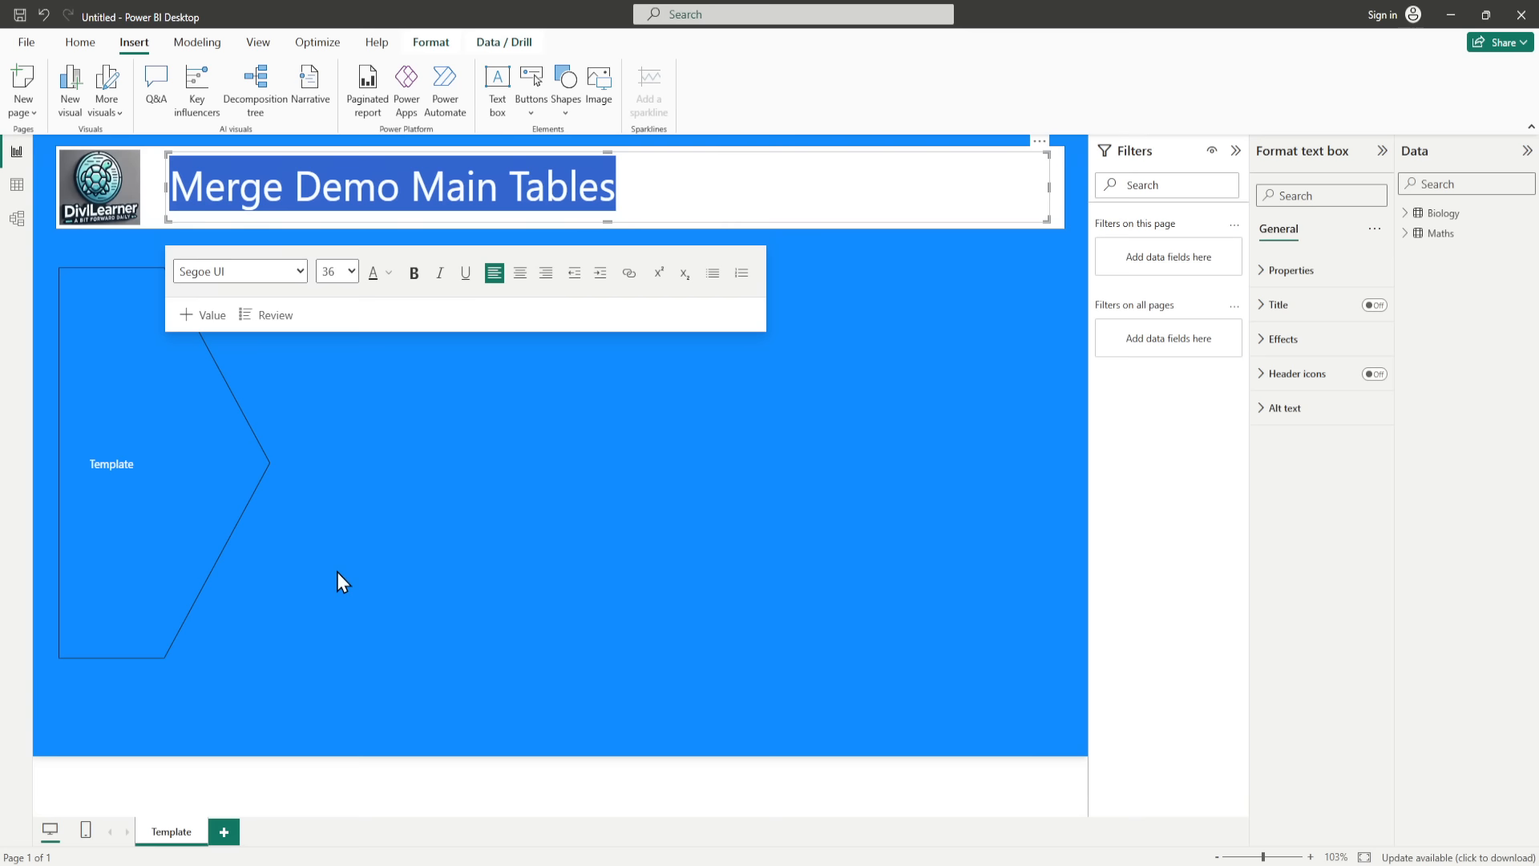
# Step: Center the title text in the banner and color it with the bright blue theme color
pyautogui.click(520, 274)
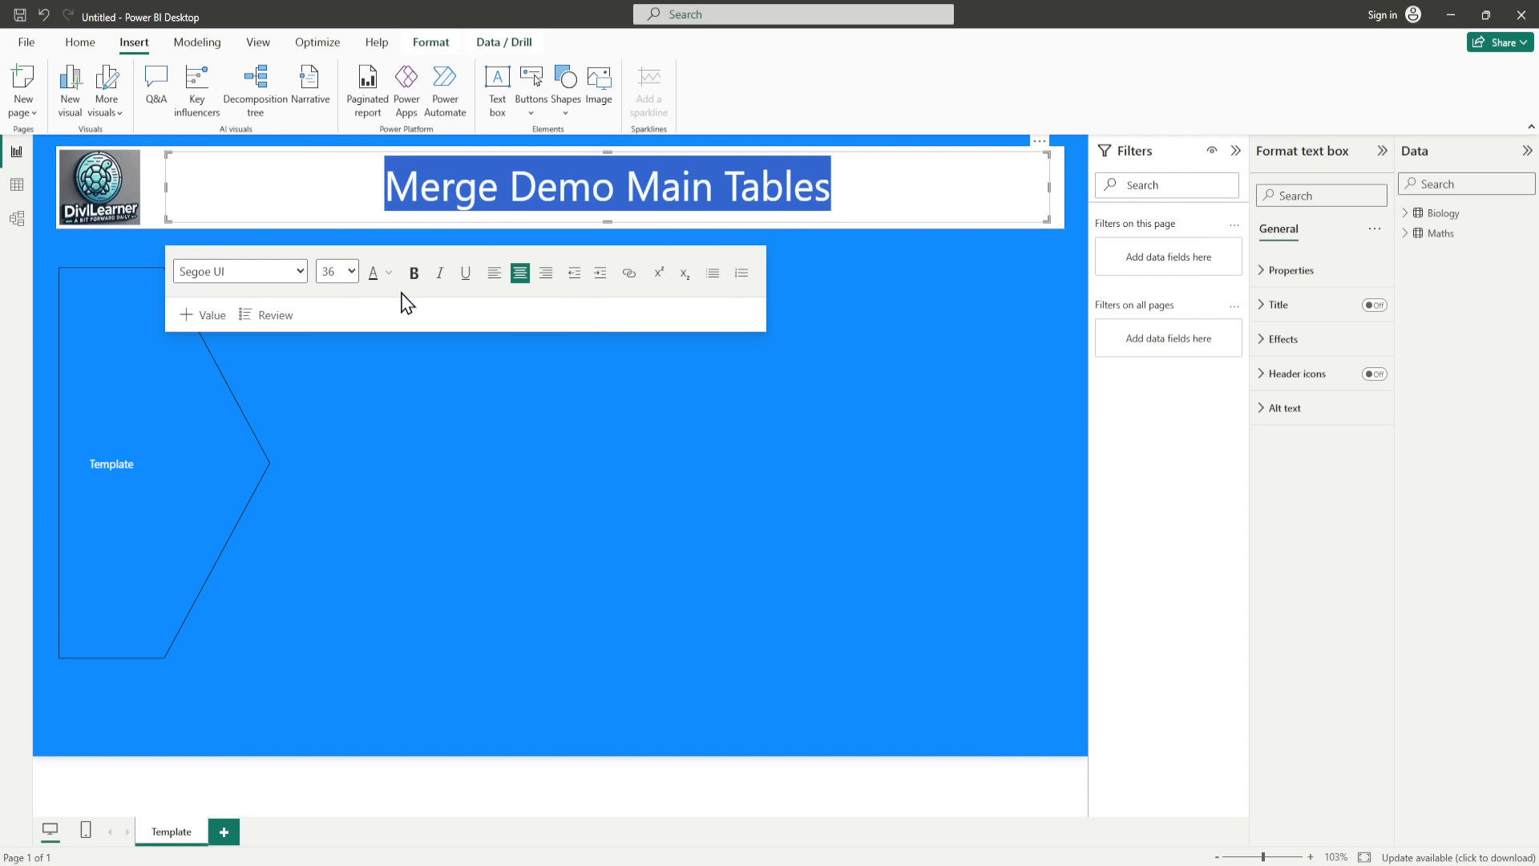
pyautogui.click(374, 273)
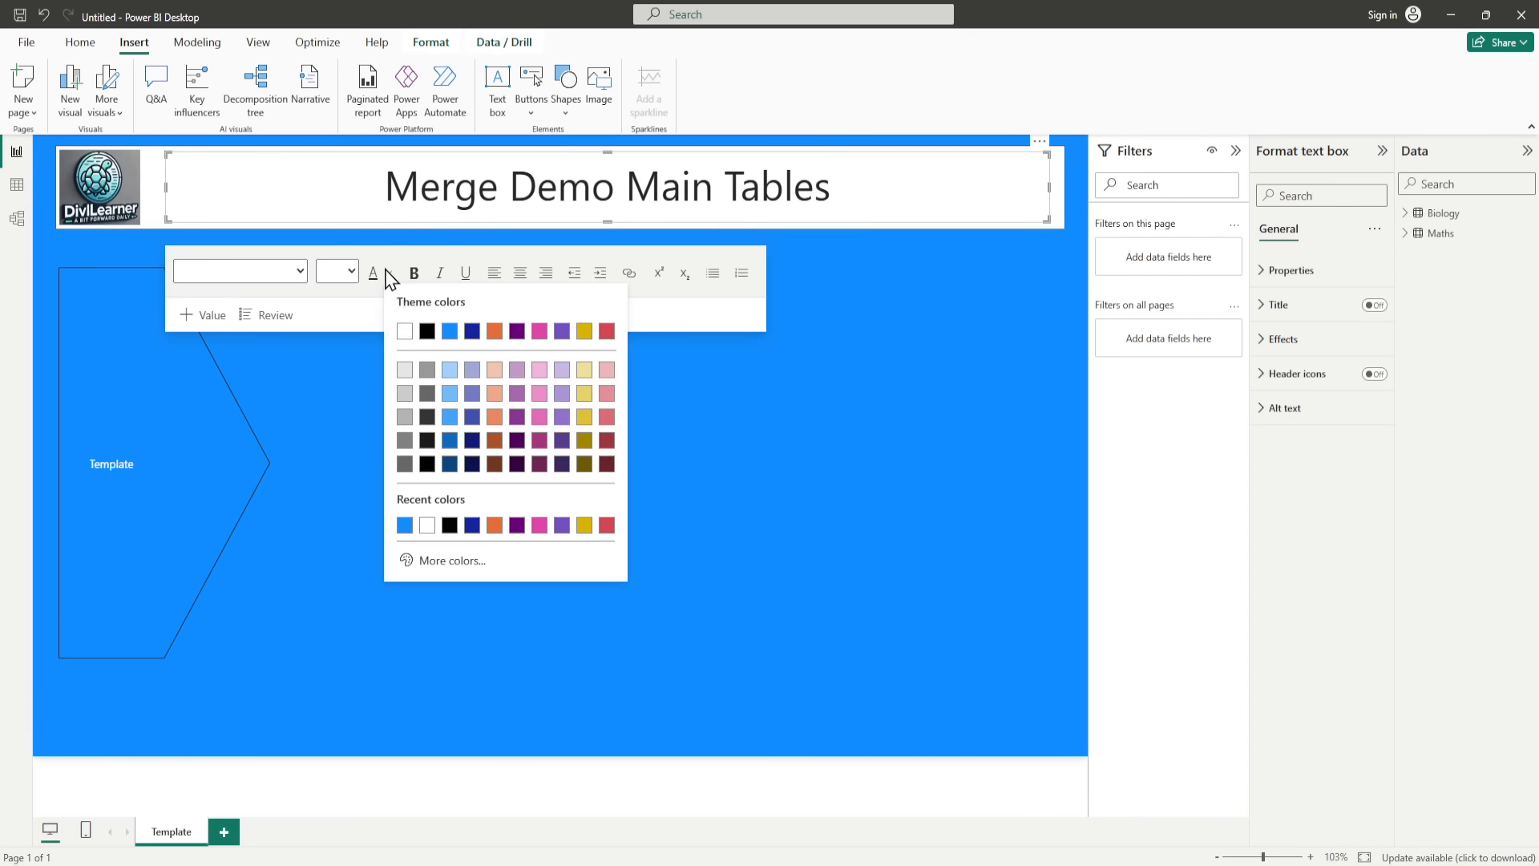
pyautogui.click(449, 331)
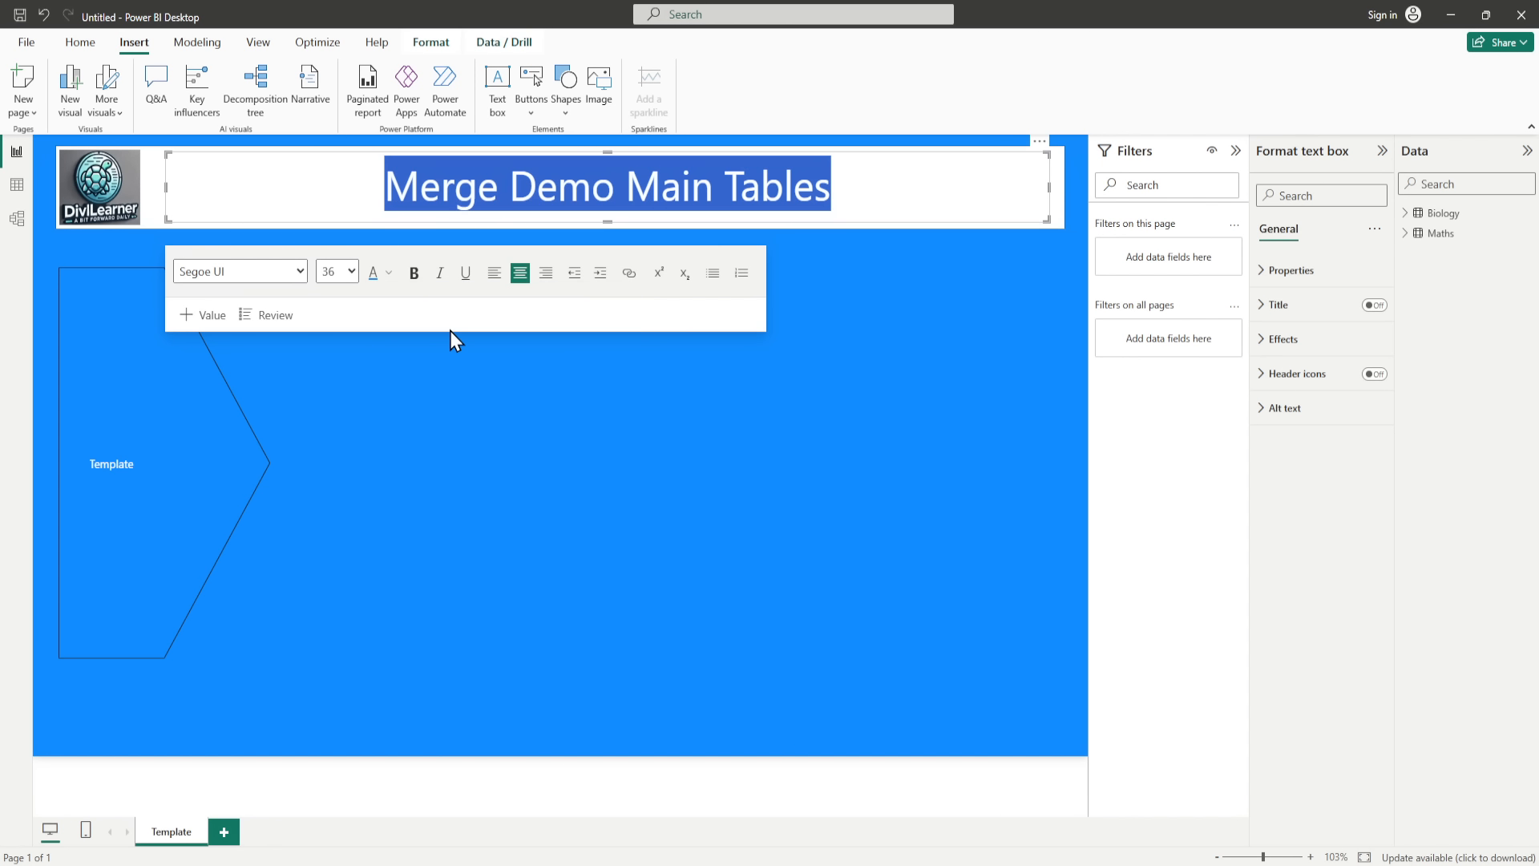
pyautogui.click(929, 310)
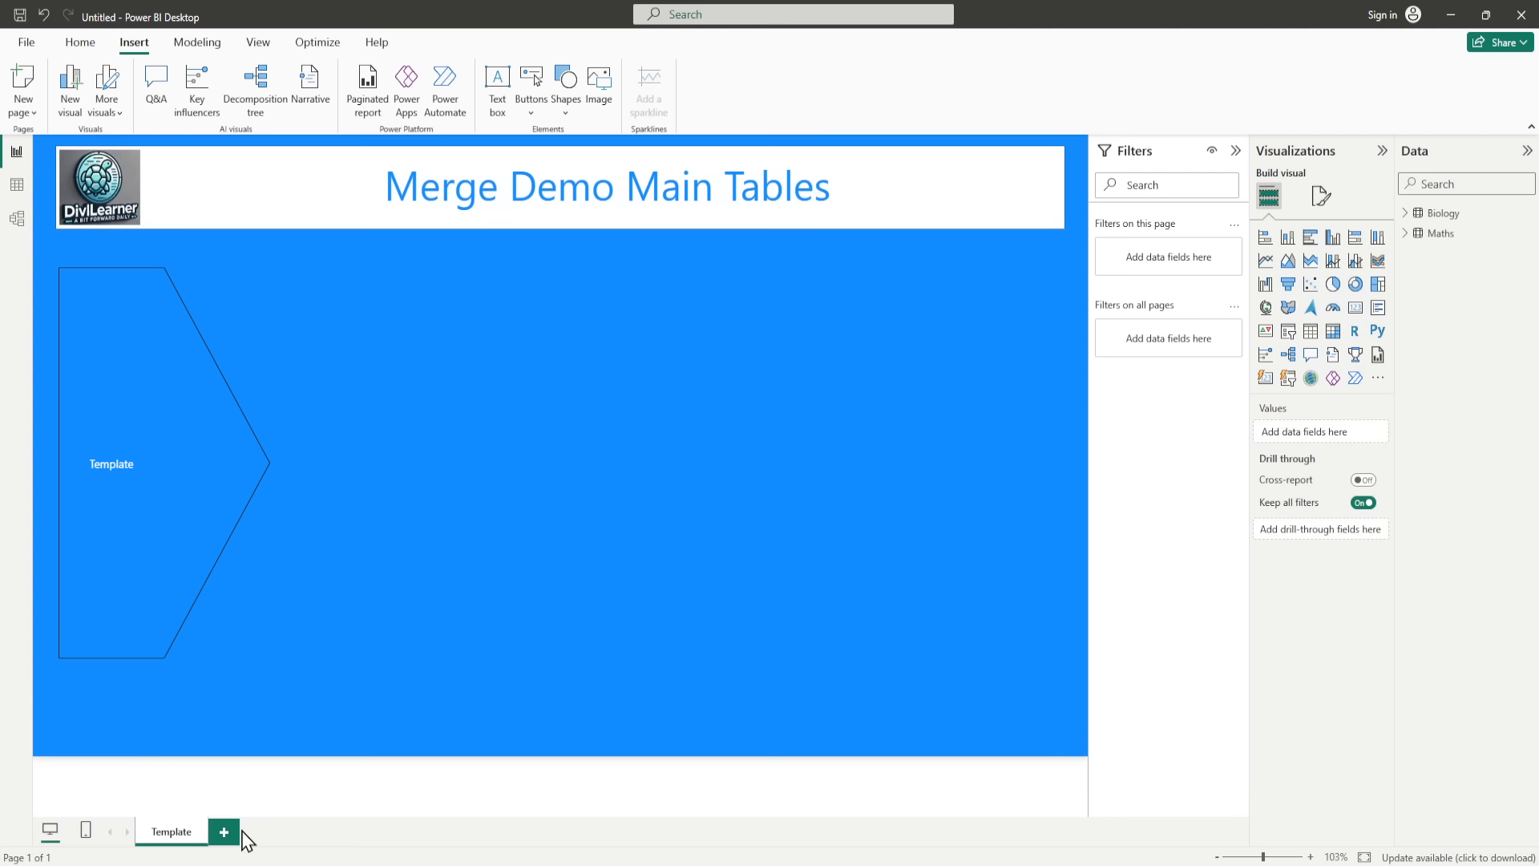
# Step: Duplicate the Template page and switch between the original and the copy to compare them
pyautogui.rightClick(178, 835)
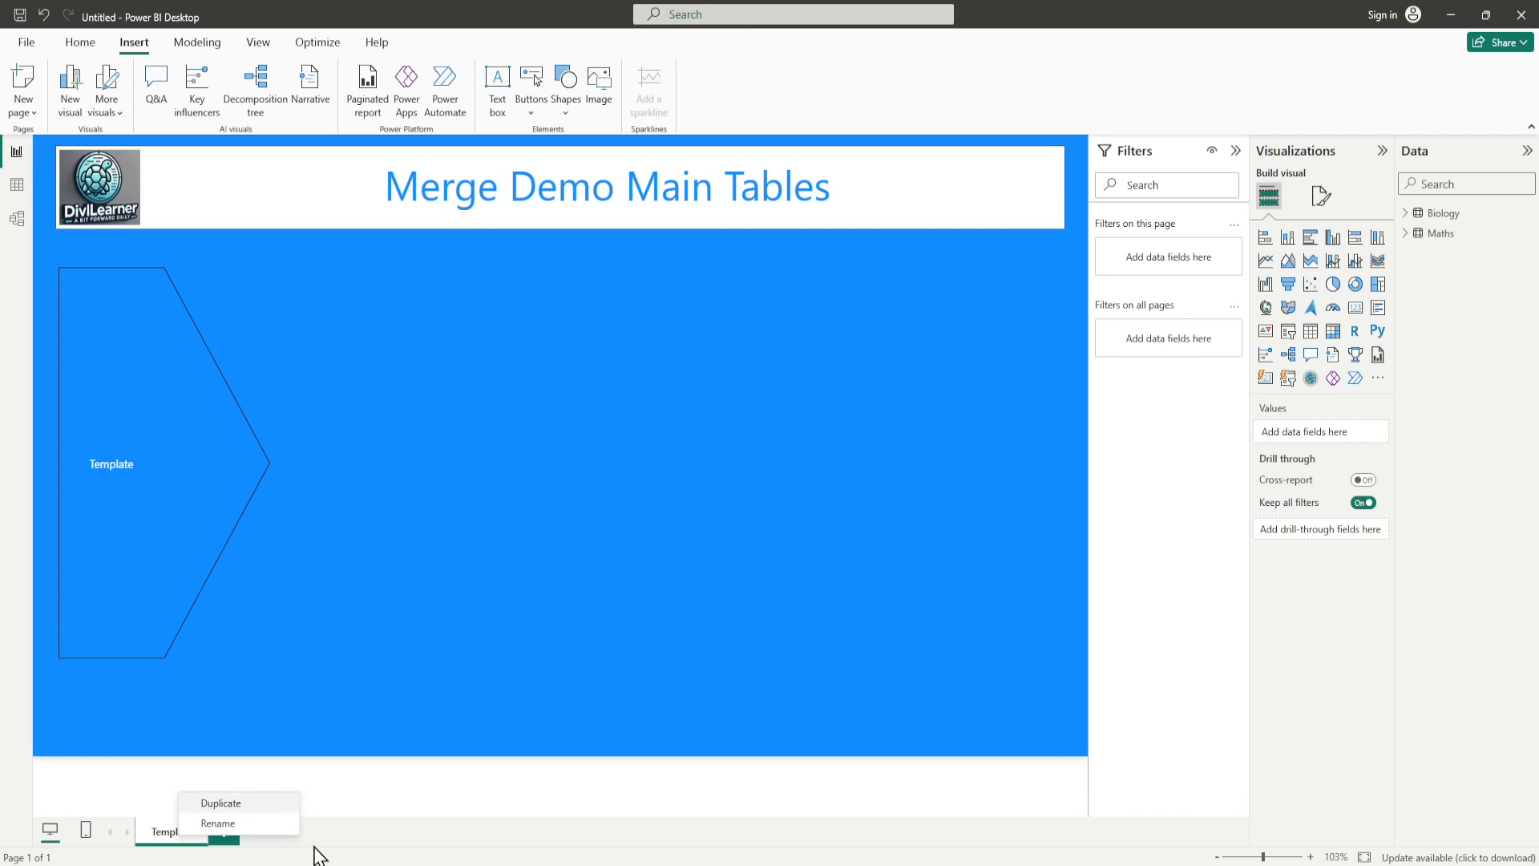
pyautogui.click(253, 804)
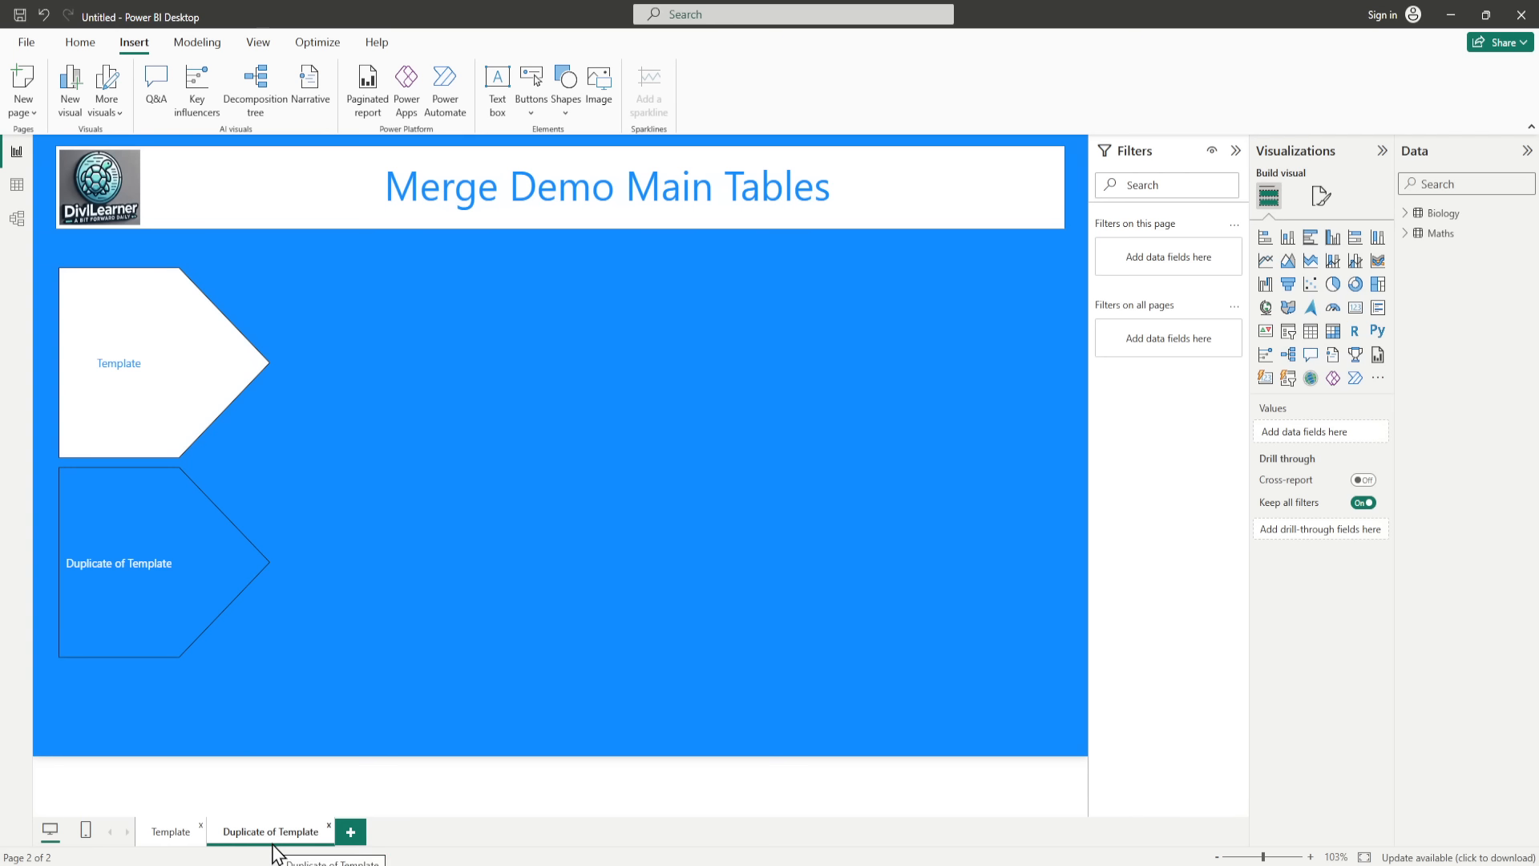
pyautogui.click(171, 833)
pyautogui.click(241, 837)
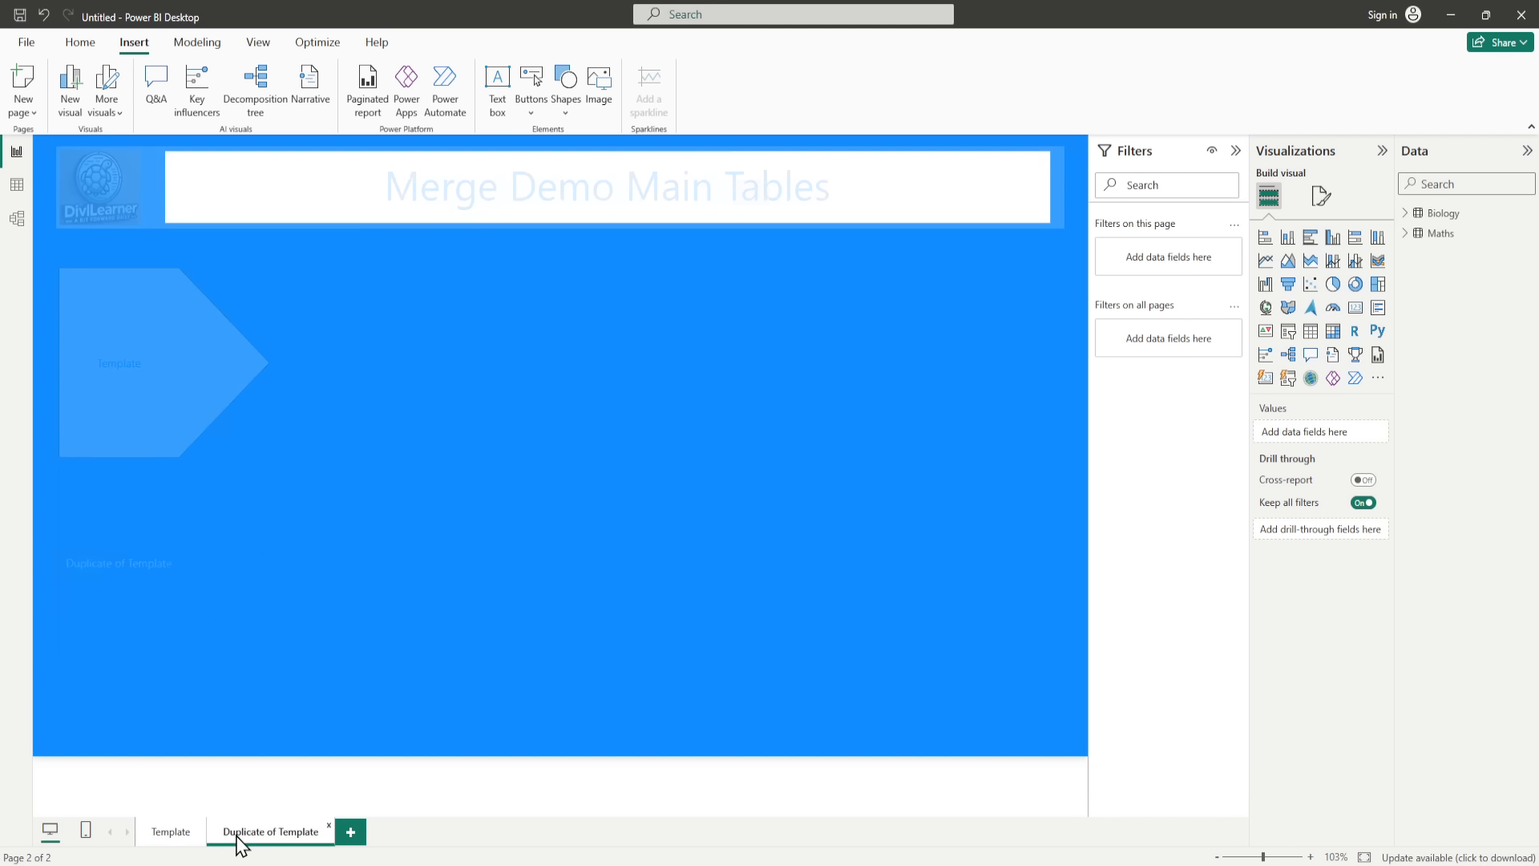
# Step: Rename the Template page as Main
pyautogui.doubleClick(171, 831)
pyautogui.write('Mian')
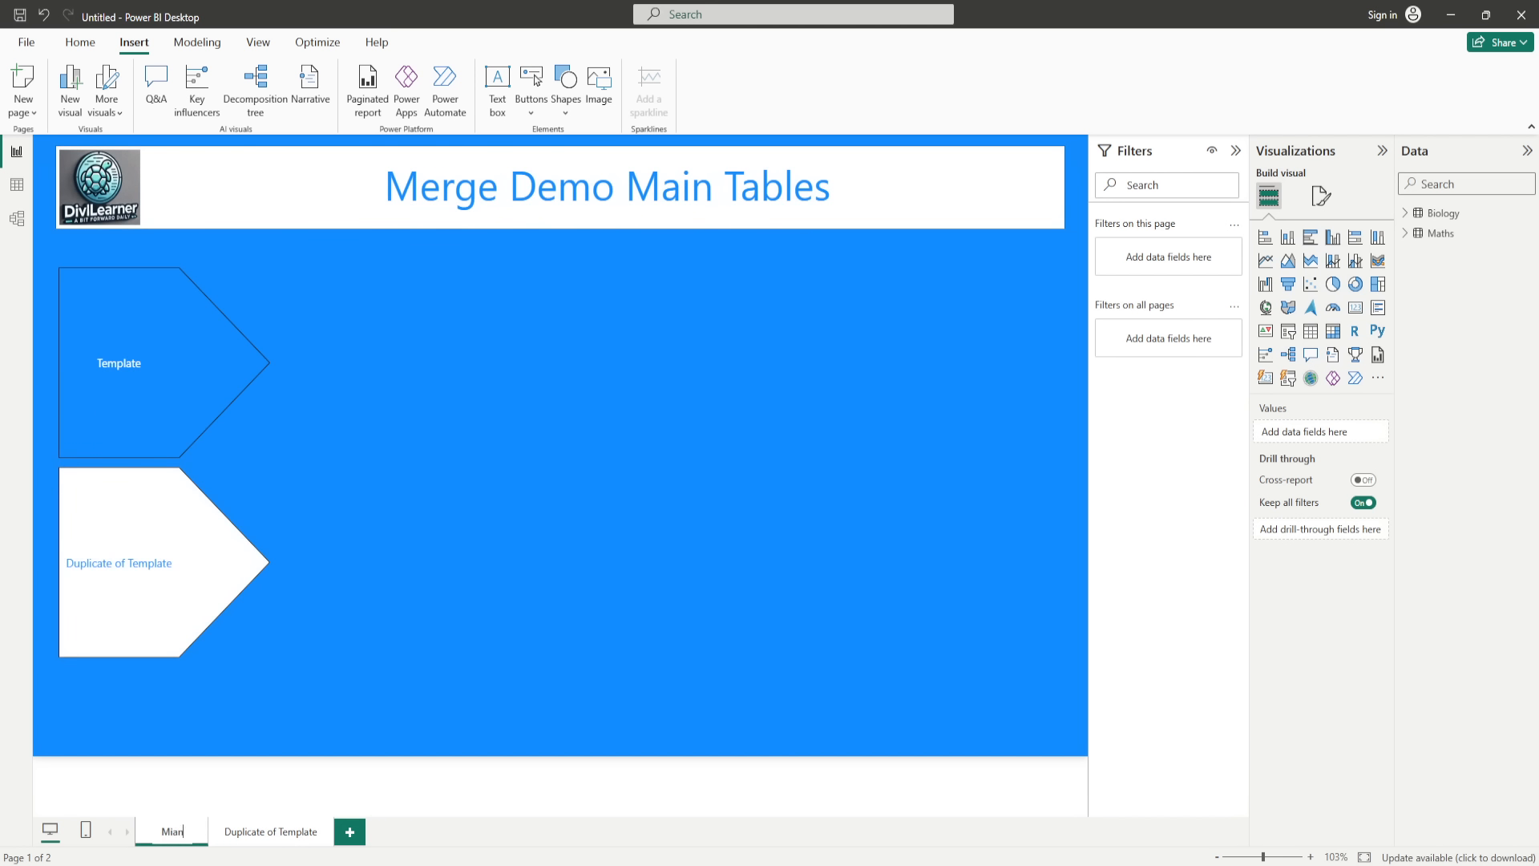
pyautogui.write('in')
pyautogui.click(395, 811)
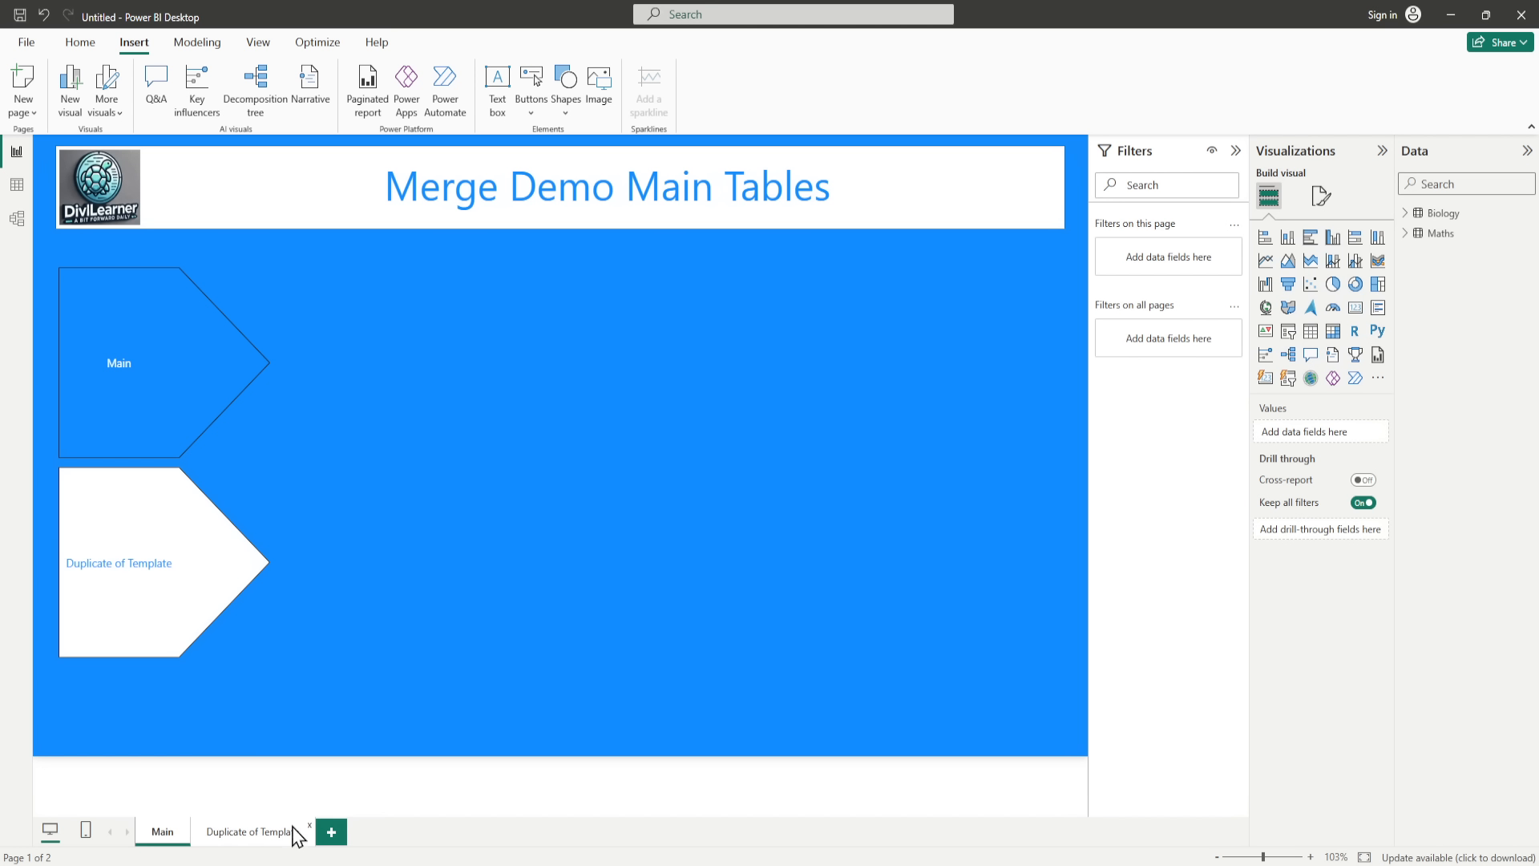
# Step: Rename the Duplicate of Template page as Left Outer and view the Main page
pyautogui.doubleClick(283, 831)
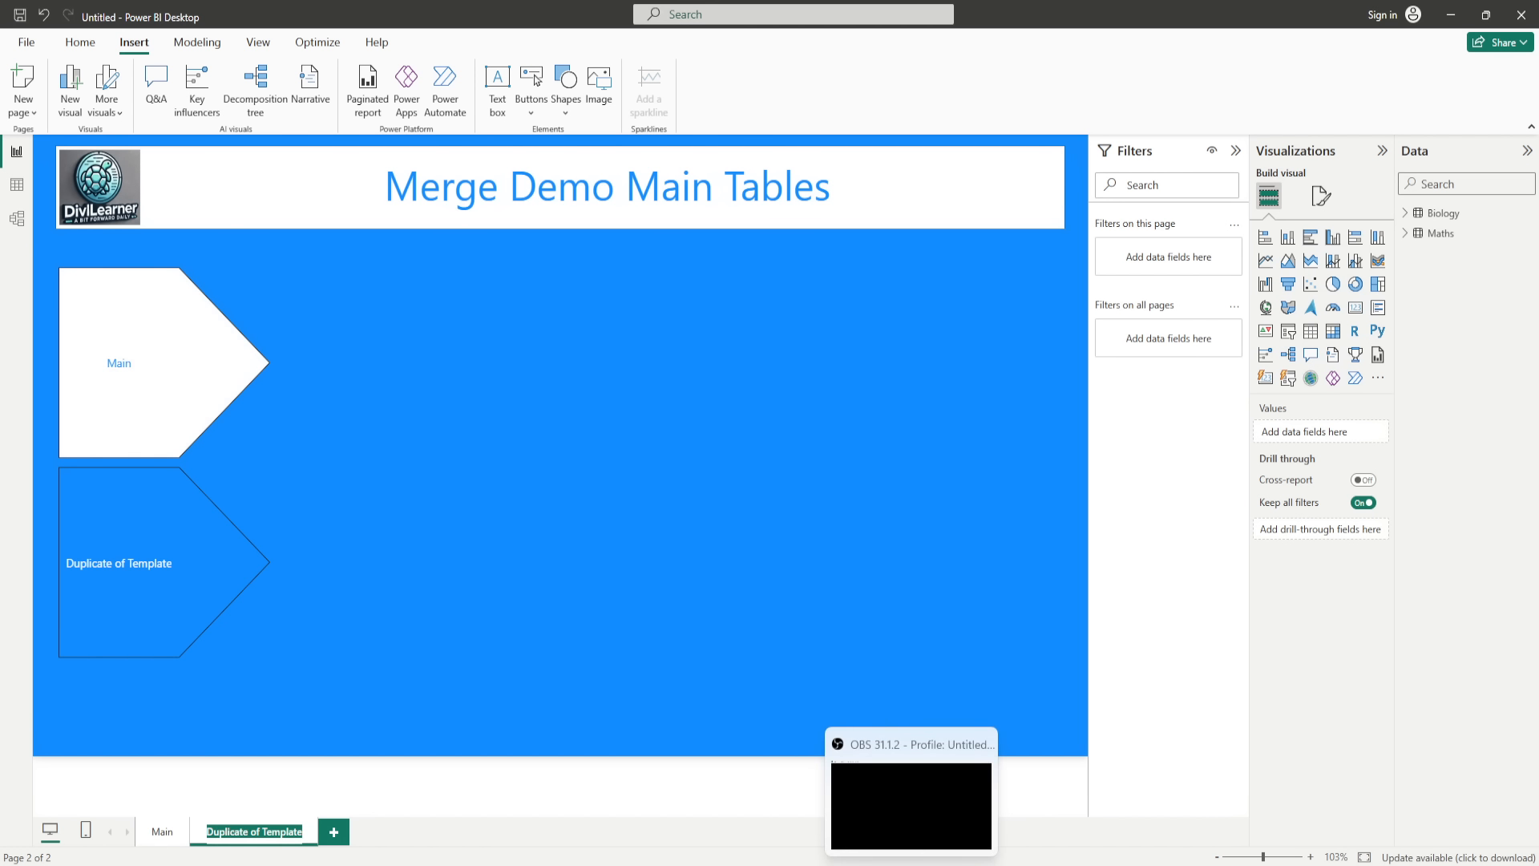
pyautogui.write('Left Outer')
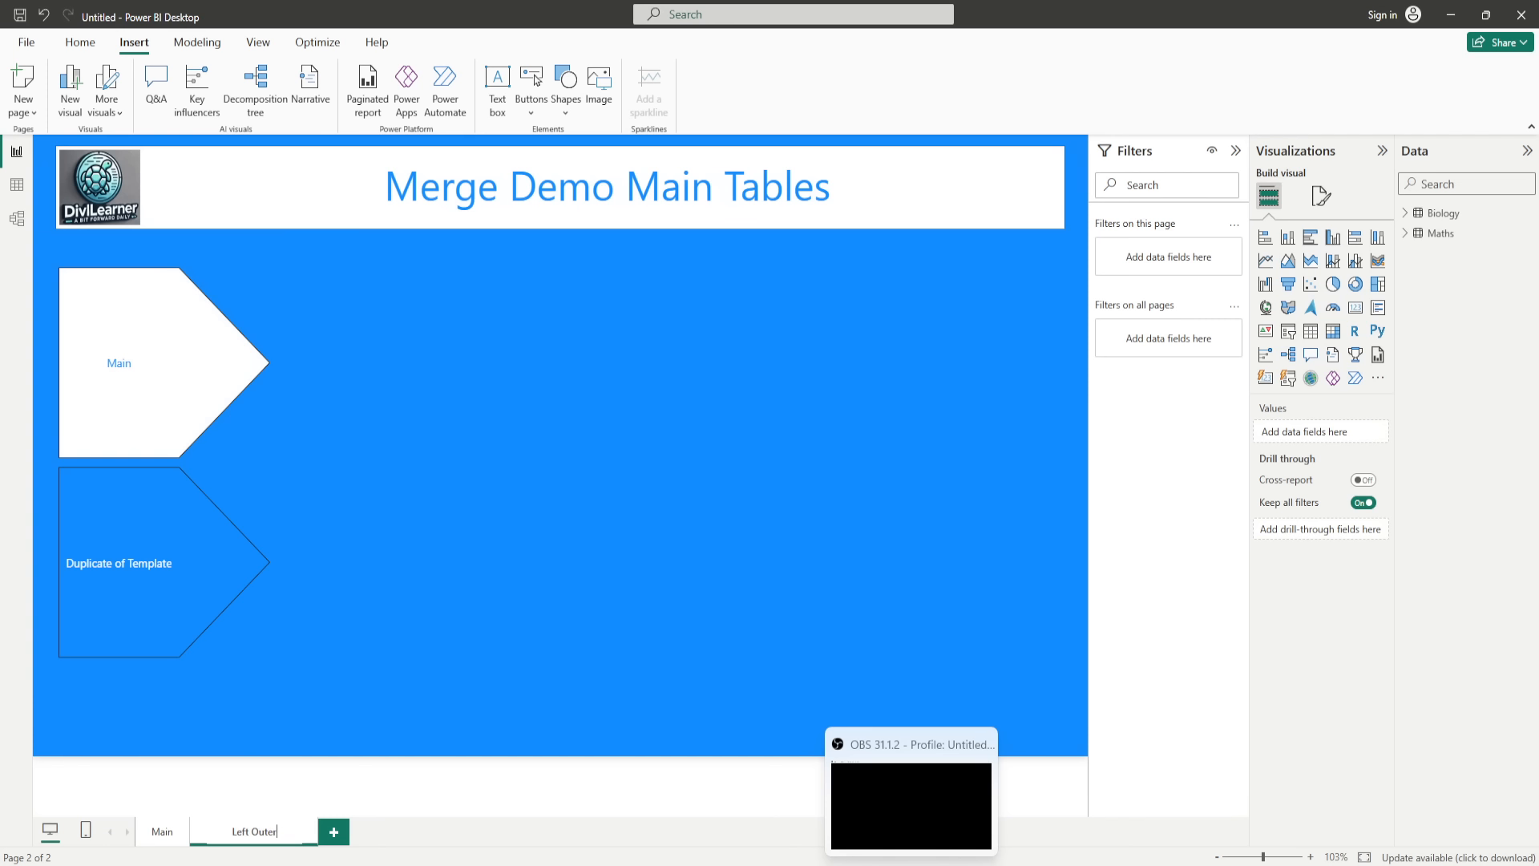
pyautogui.click(513, 836)
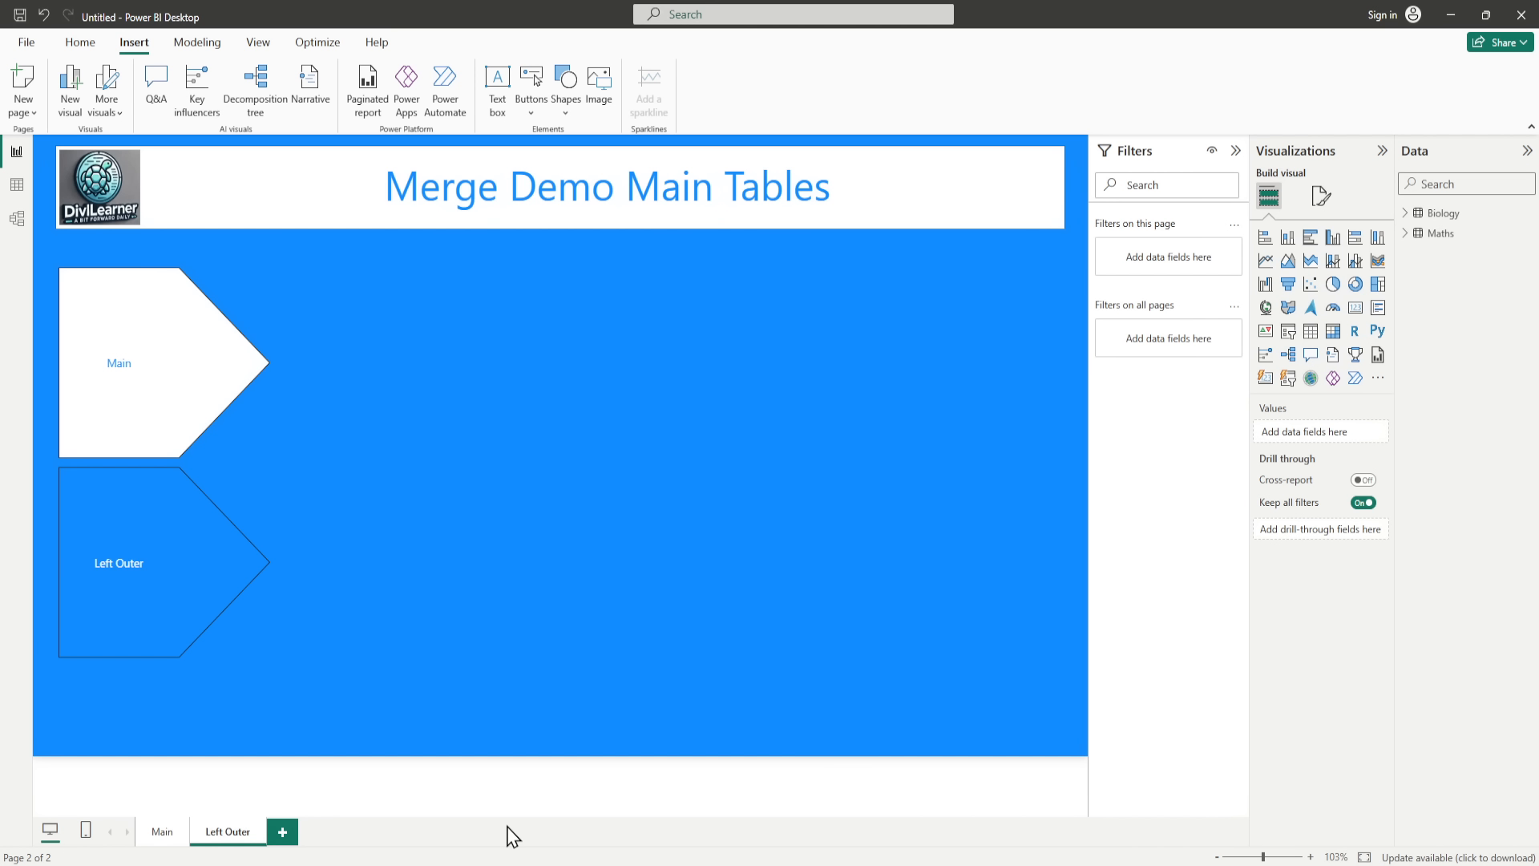
pyautogui.click(75, 333)
pyautogui.click(154, 834)
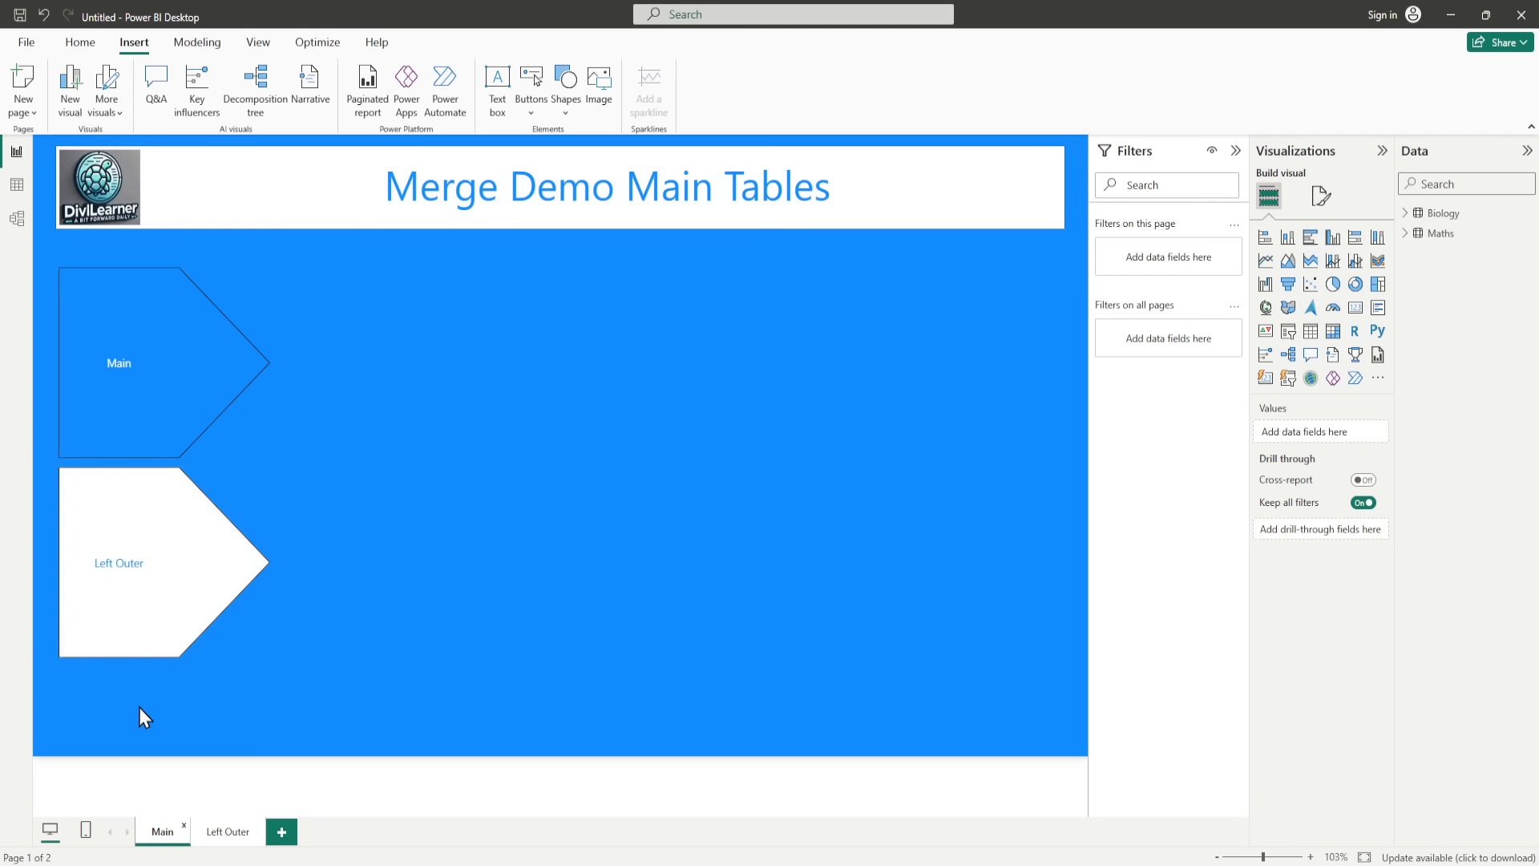
# Step: Insert a table visual on the Left Outer page, shrink it and place it just beside the page navigator
pyautogui.click(232, 833)
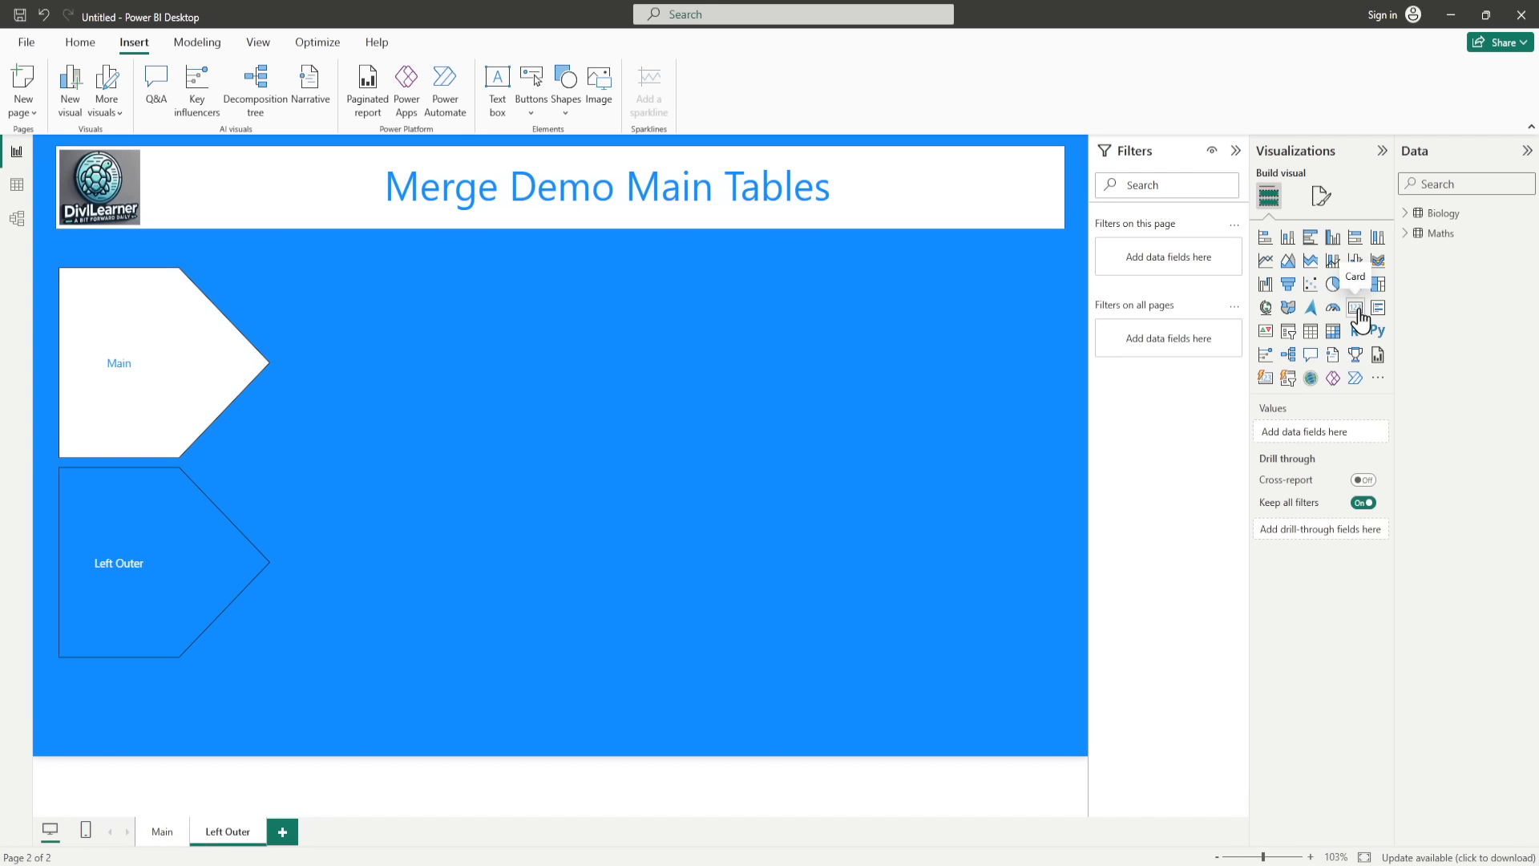
pyautogui.click(1312, 331)
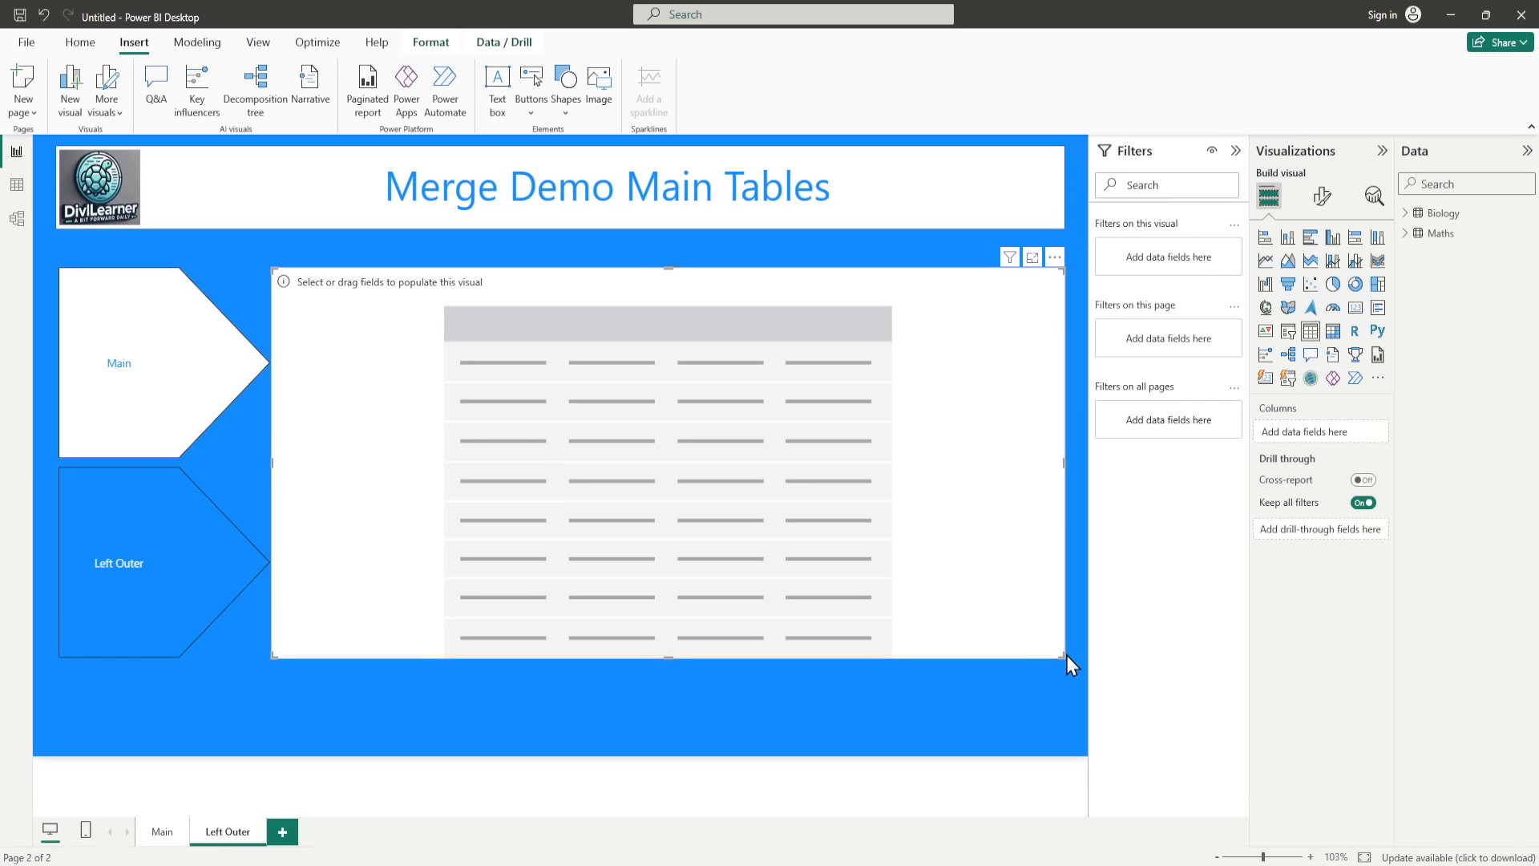
pyautogui.moveTo(1063, 656); pyautogui.dragTo(596, 518)
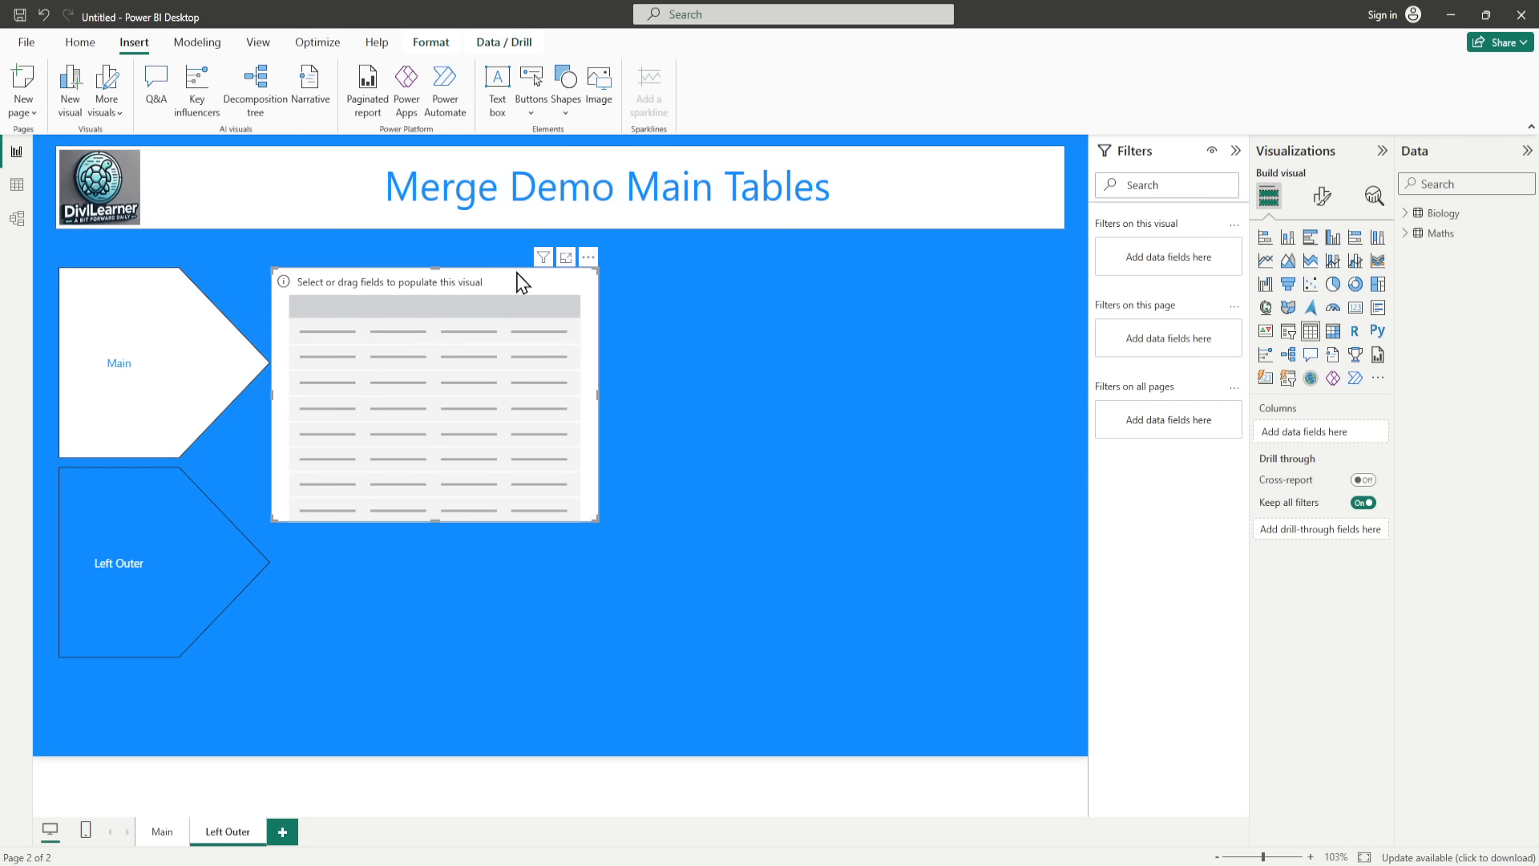
pyautogui.moveTo(516, 270); pyautogui.dragTo(536, 282)
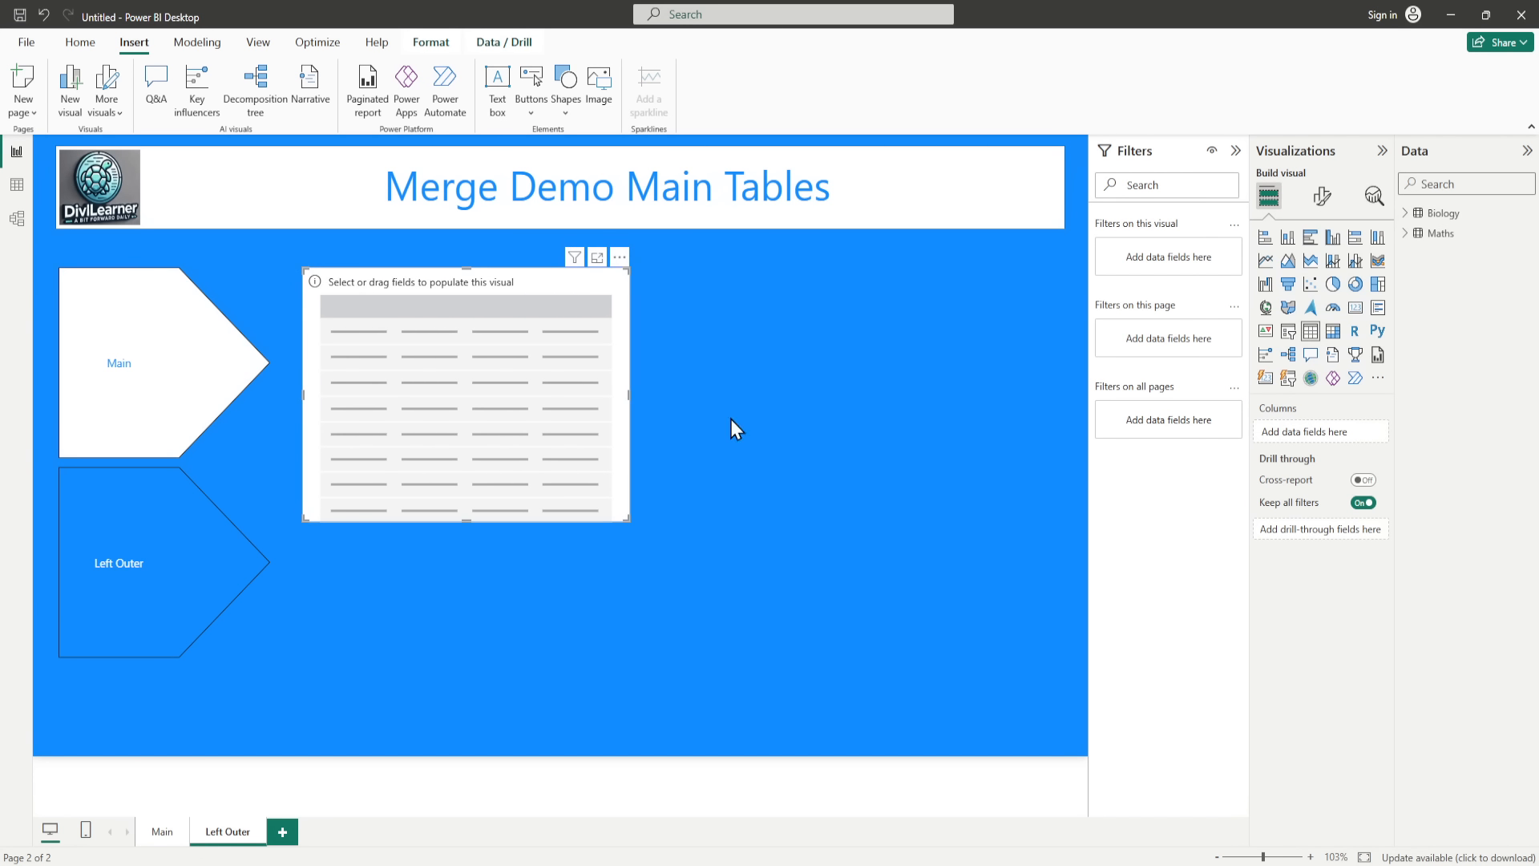
# Step: Set the summarization of the Biology table's BiologyMarks field to Don't summarize
pyautogui.click(1404, 213)
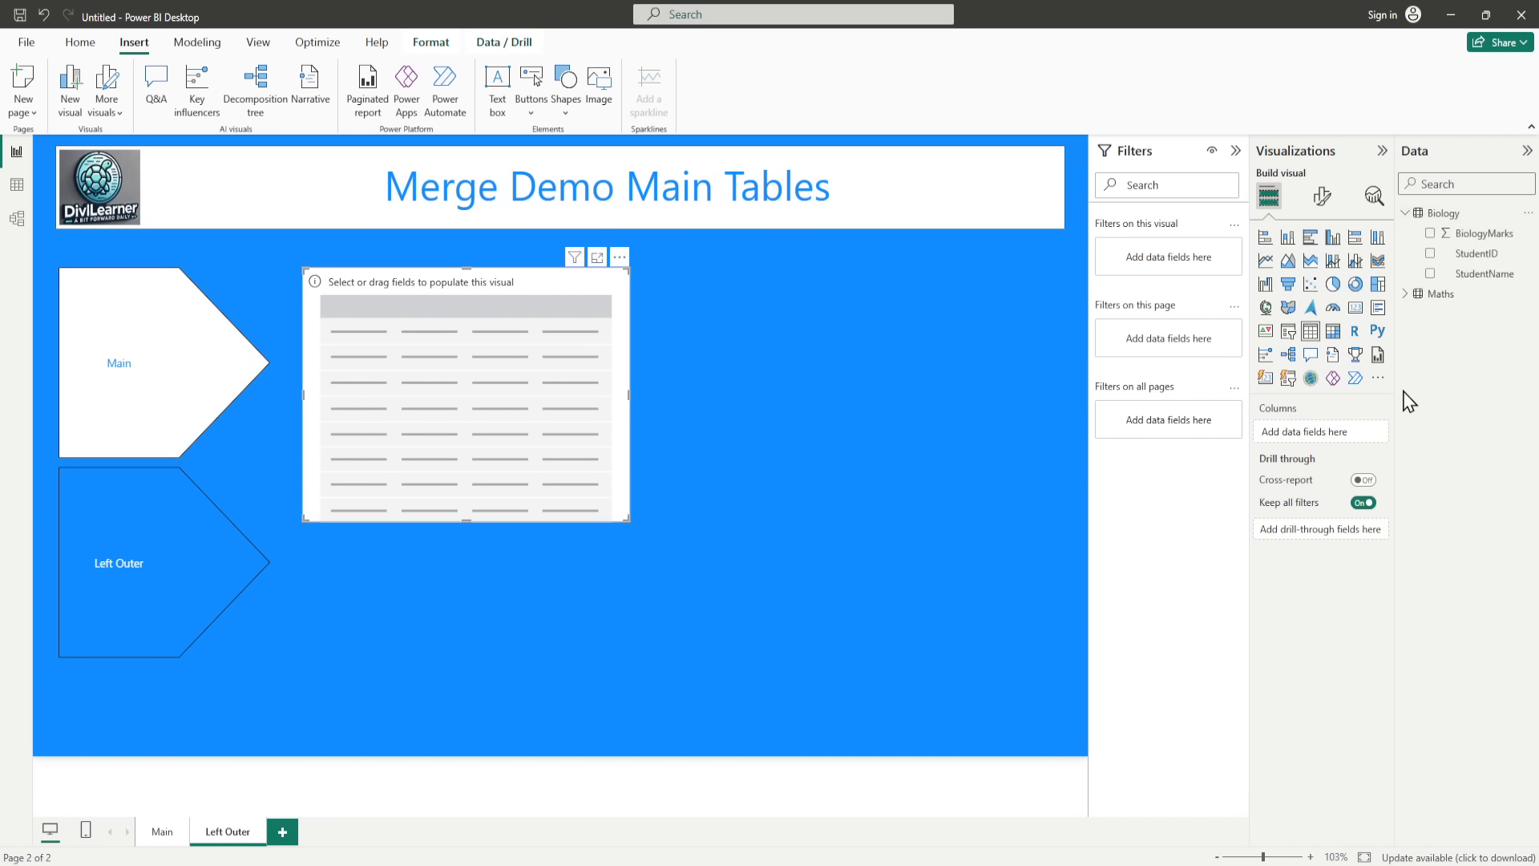
pyautogui.click(1465, 234)
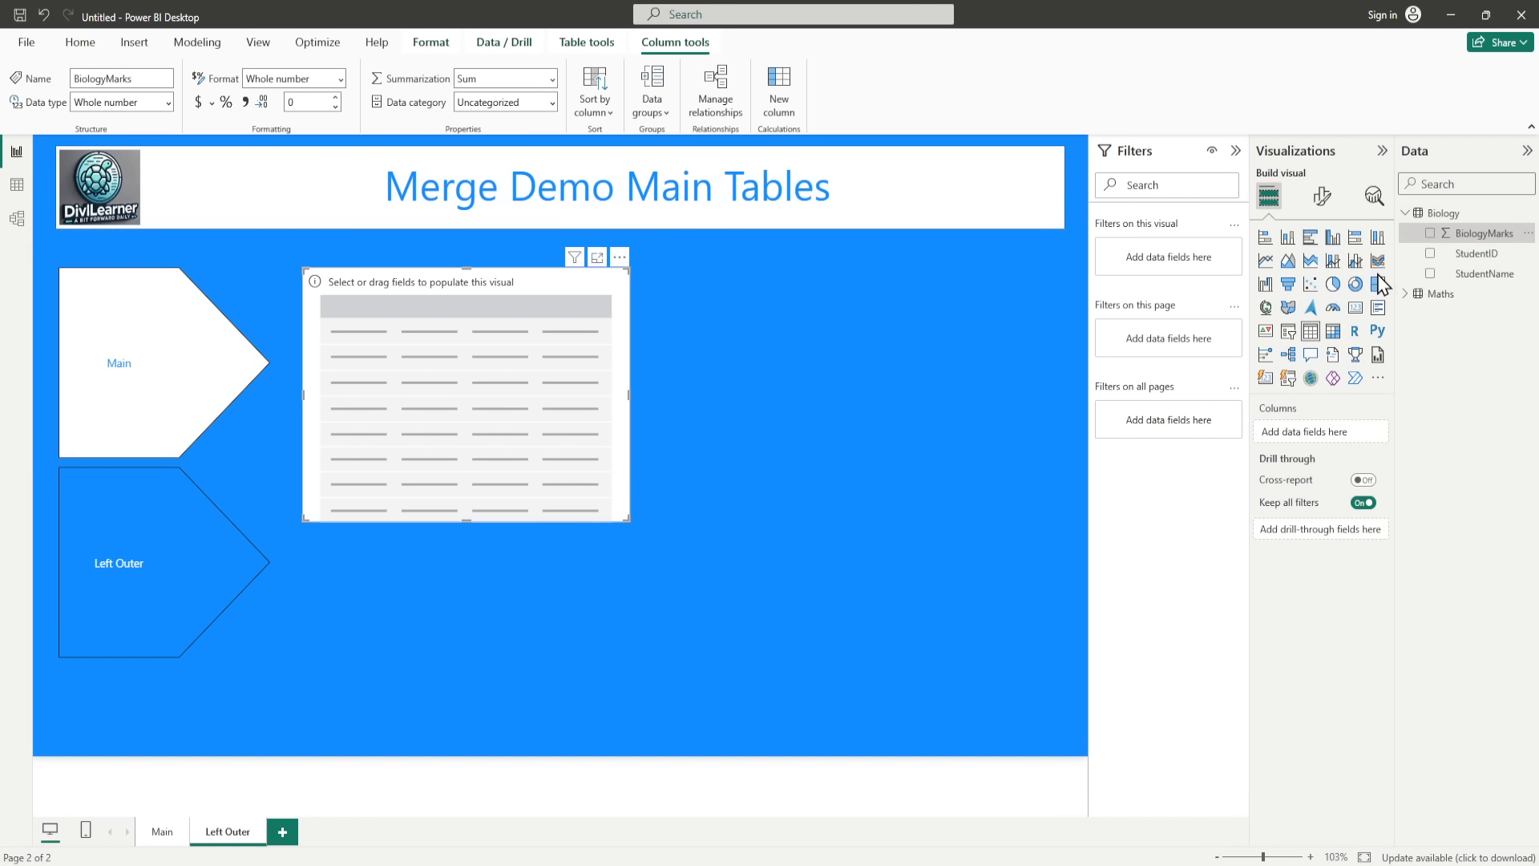
pyautogui.click(553, 80)
pyautogui.click(505, 105)
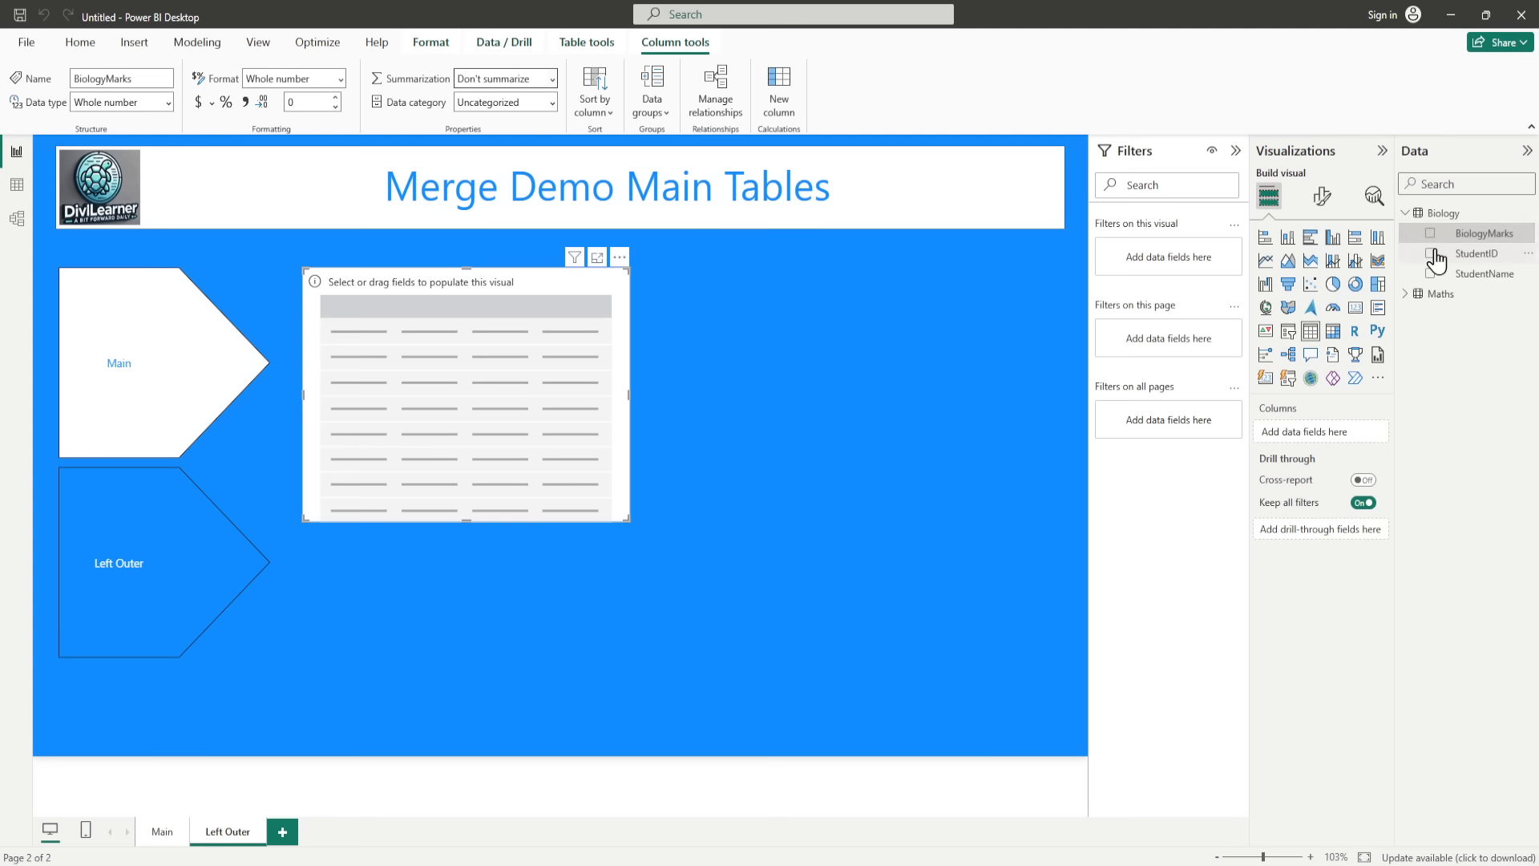
# Step: Add StudentID, StudentName and BiologyMarks from Biology to the table visual and shrink it around its rows
pyautogui.moveTo(1435, 255); pyautogui.dragTo(1436, 260)
pyautogui.click(1431, 253)
pyautogui.click(1430, 273)
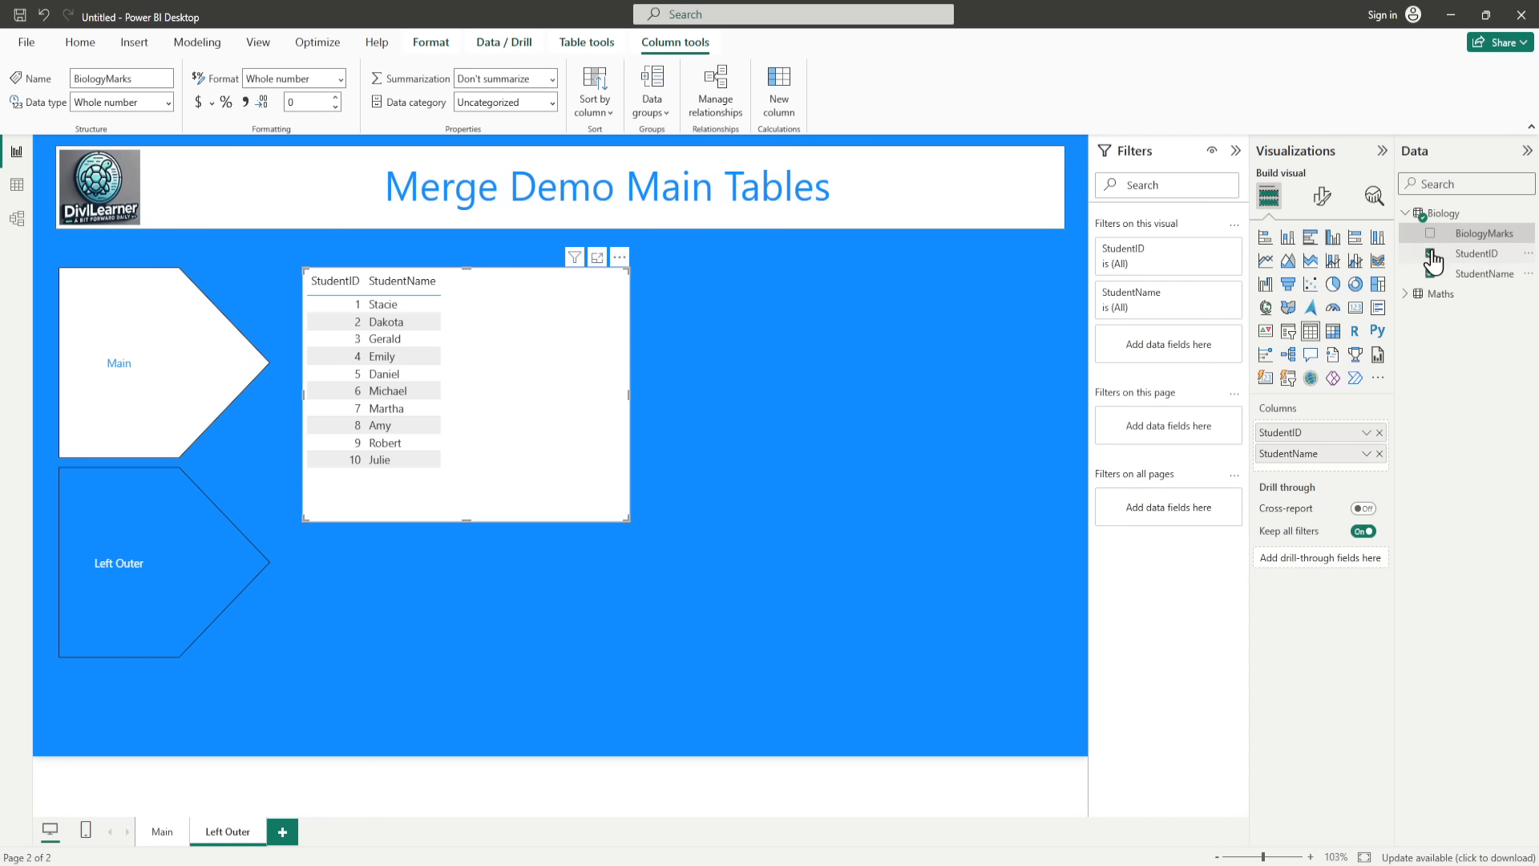
pyautogui.click(1430, 233)
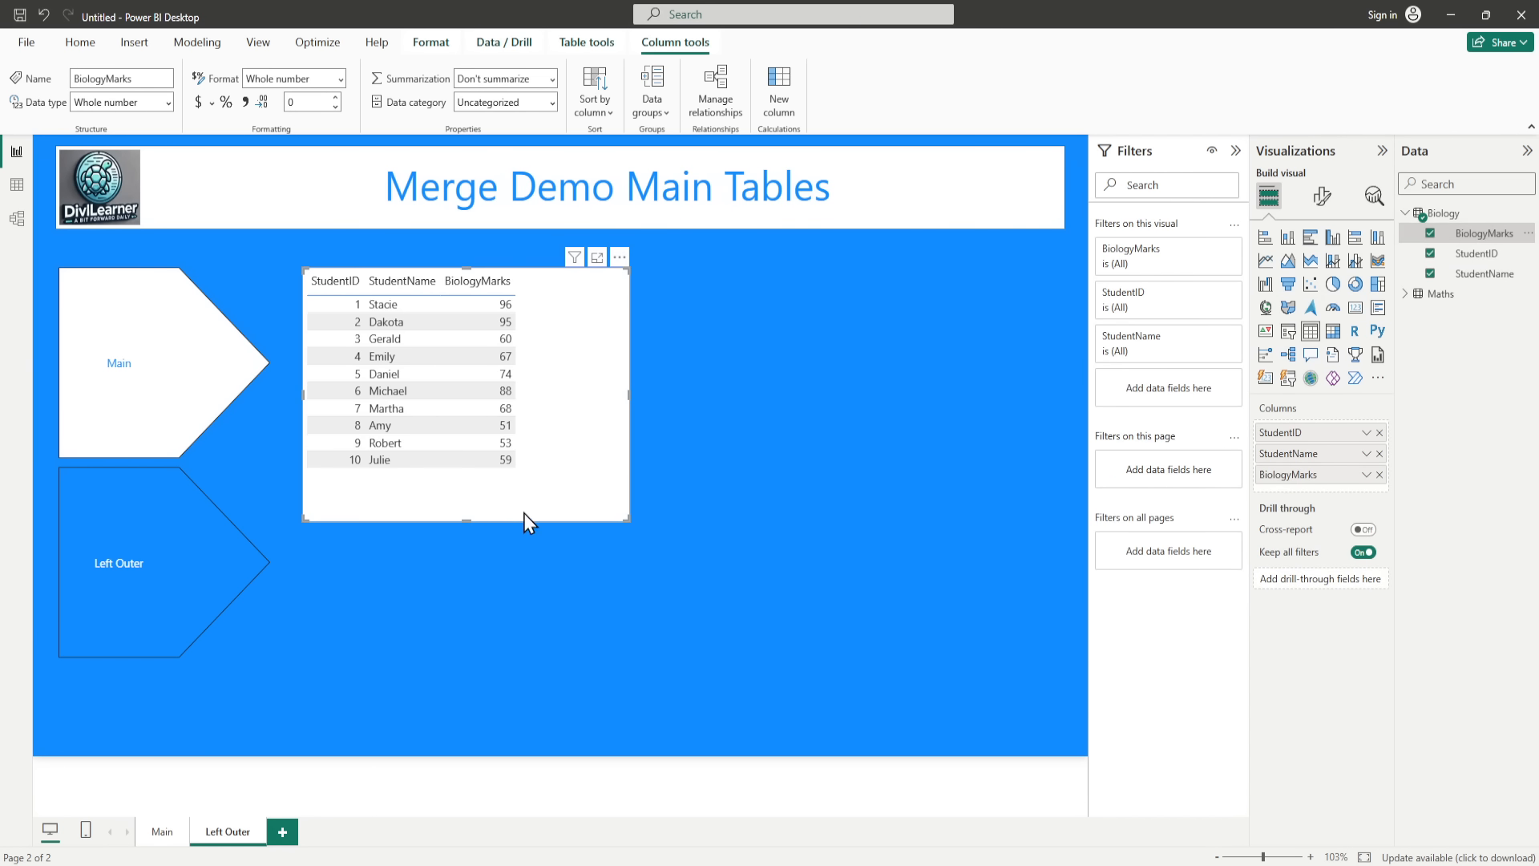
pyautogui.moveTo(627, 521); pyautogui.dragTo(587, 486)
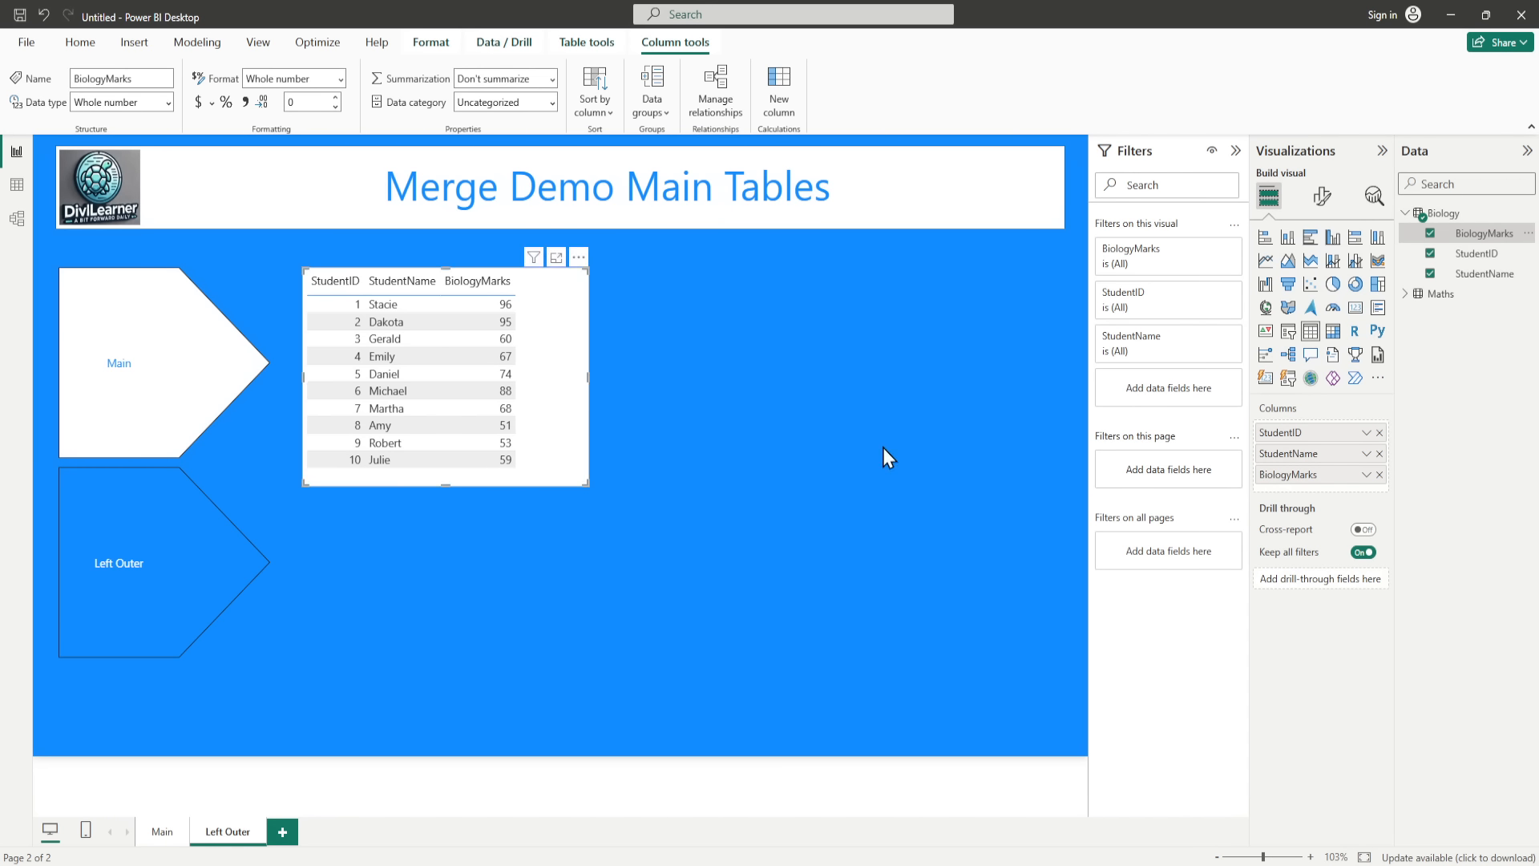
# Step: Duplicate the Biology table visual and place the copy level with it, aligned to the banner's right end
pyautogui.click(1405, 294)
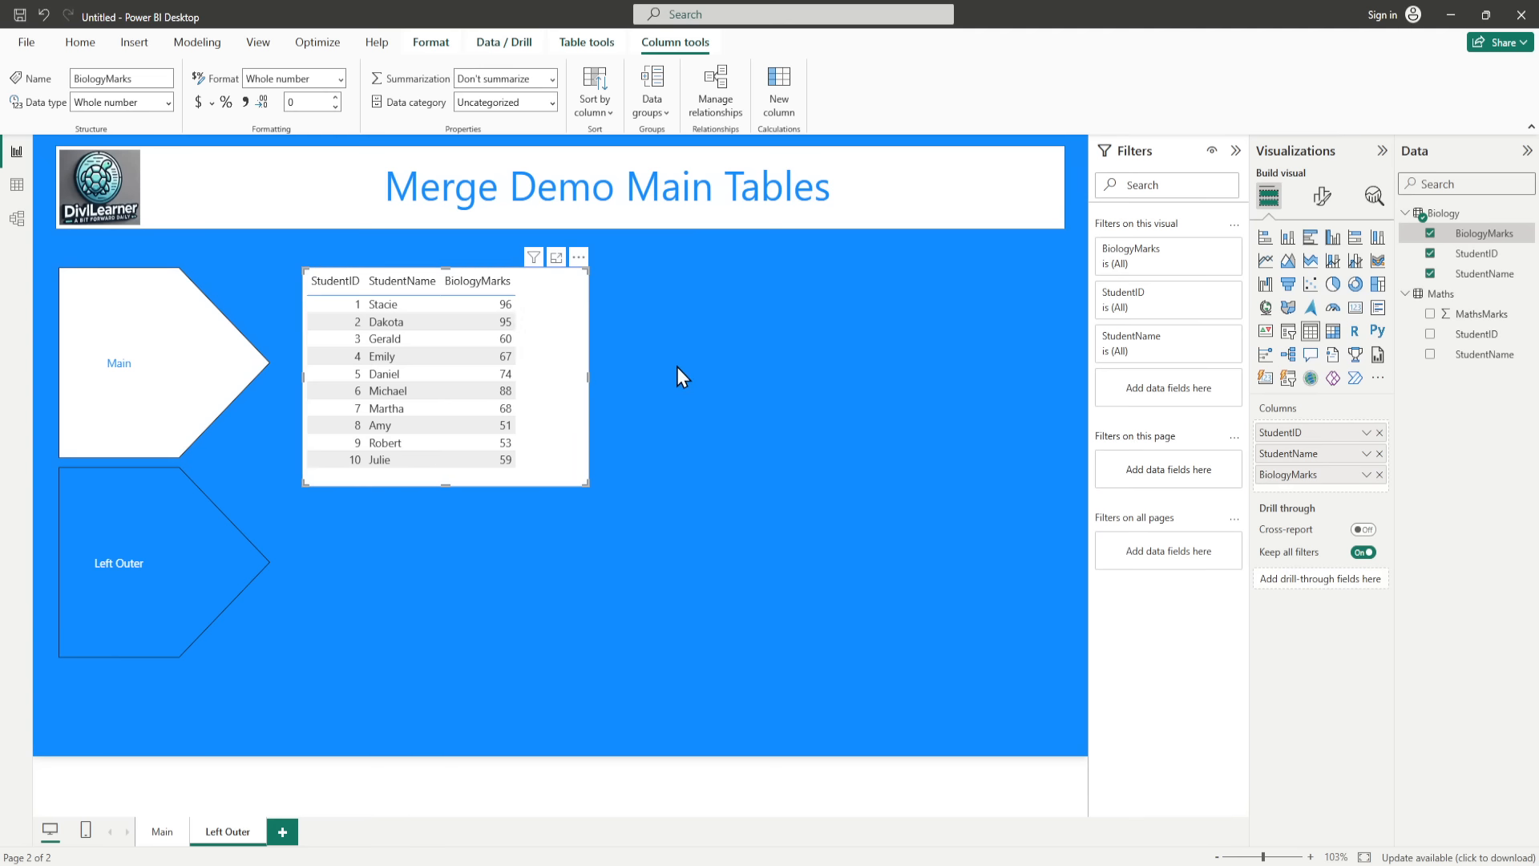
pyautogui.hotkey('ctrl', 'c')
pyautogui.hotkey('ctrl', 'v')
pyautogui.moveTo(559, 329); pyautogui.dragTo(1032, 325)
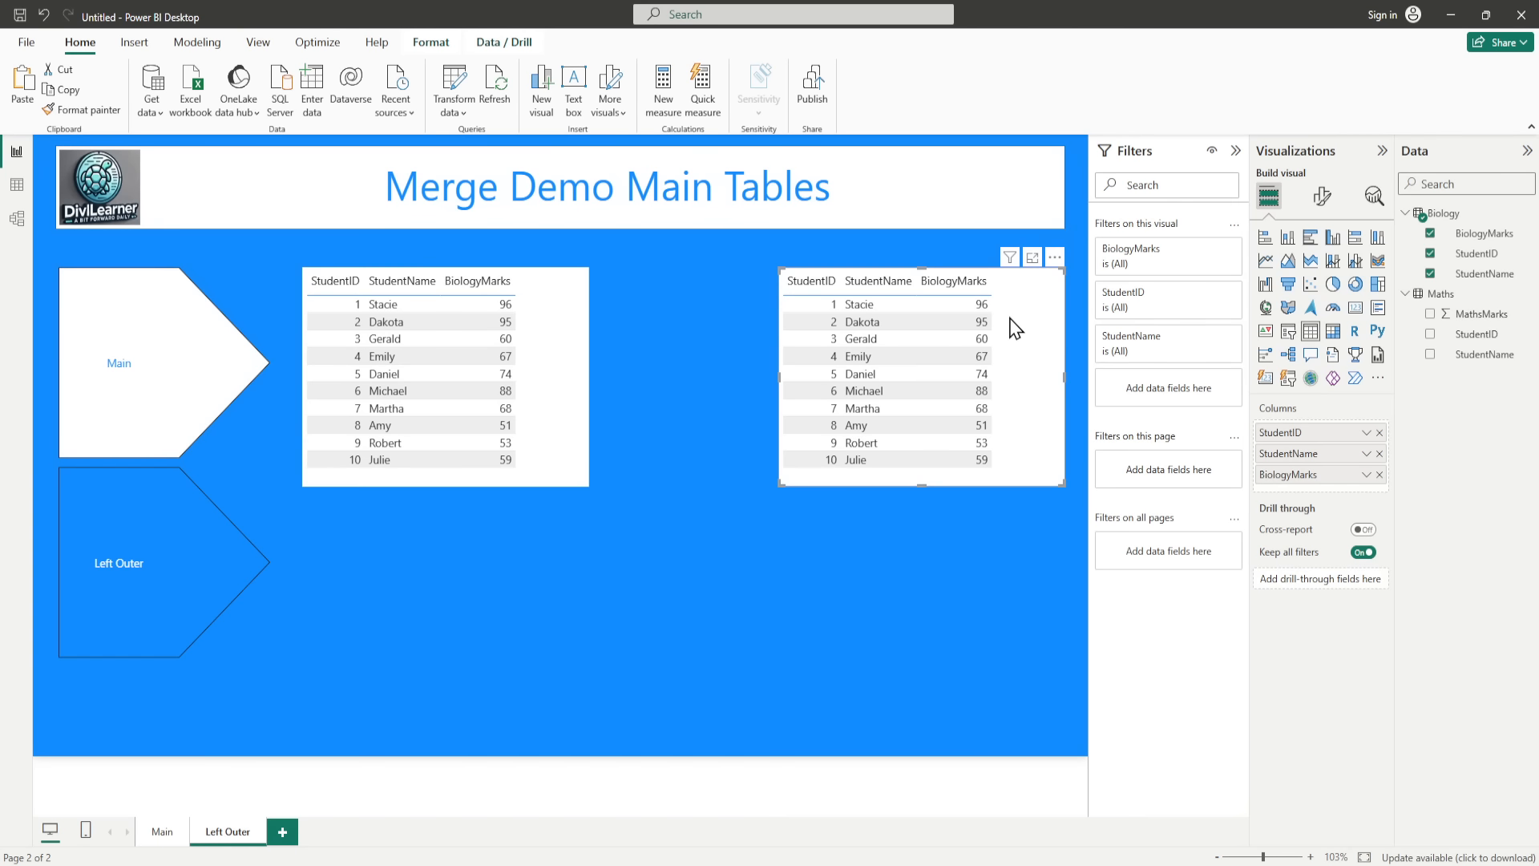
# Step: Remove BiologyMarks, StudentName and StudentID from the copied table visual
pyautogui.click(1379, 475)
pyautogui.click(1379, 454)
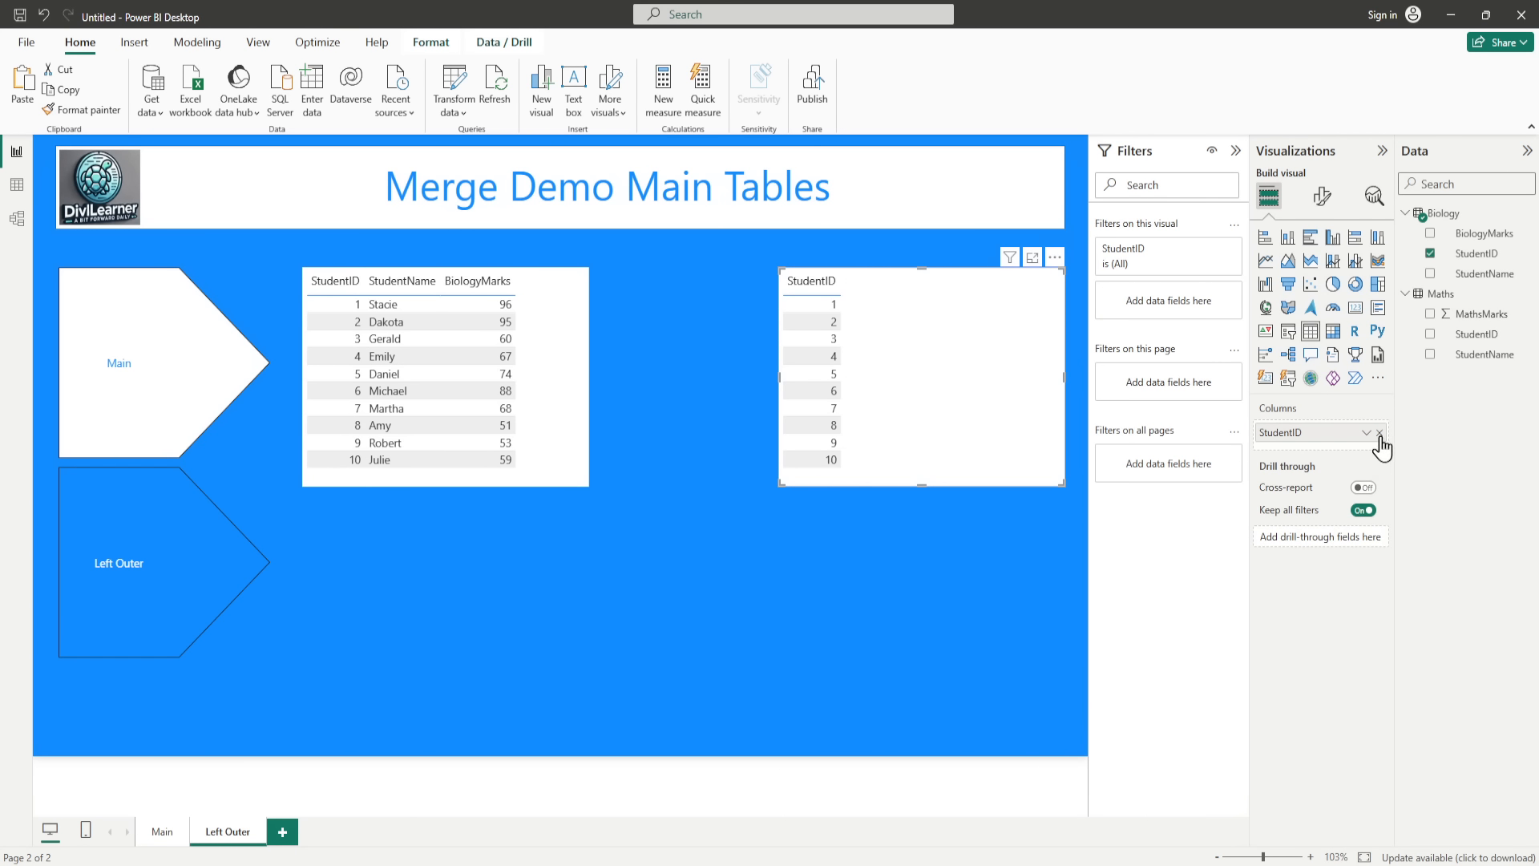
pyautogui.click(1379, 433)
# Step: Set the summarization of the Maths table's MathsMarks field to Don't summarize
pyautogui.click(1468, 319)
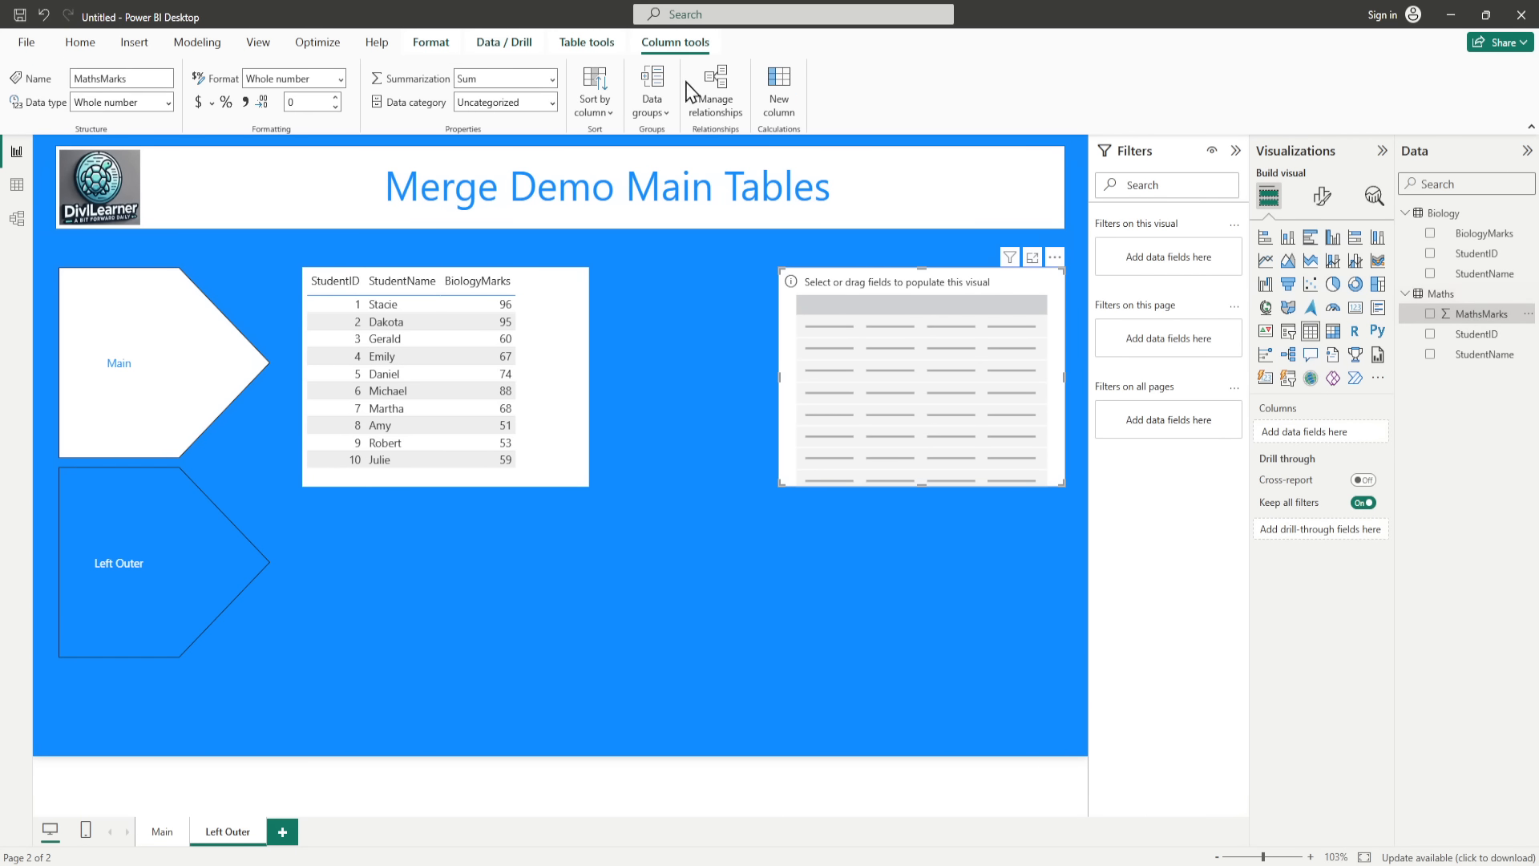
pyautogui.click(552, 80)
pyautogui.click(503, 100)
# Step: Fill the copied table visual with StudentID, StudentName and MathsMarks from the Maths table
pyautogui.click(1429, 333)
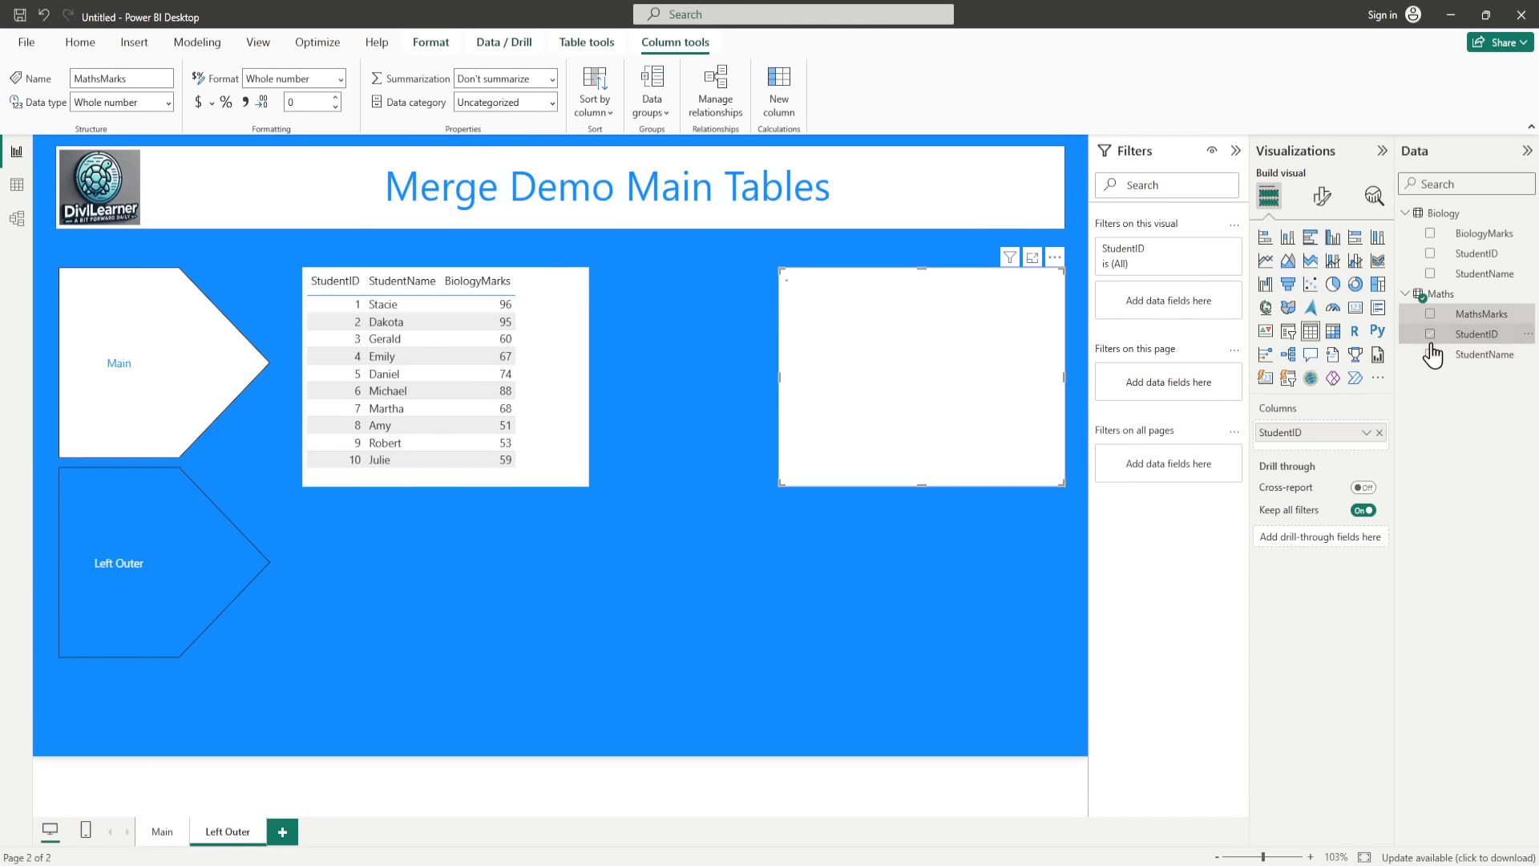
pyautogui.click(1430, 353)
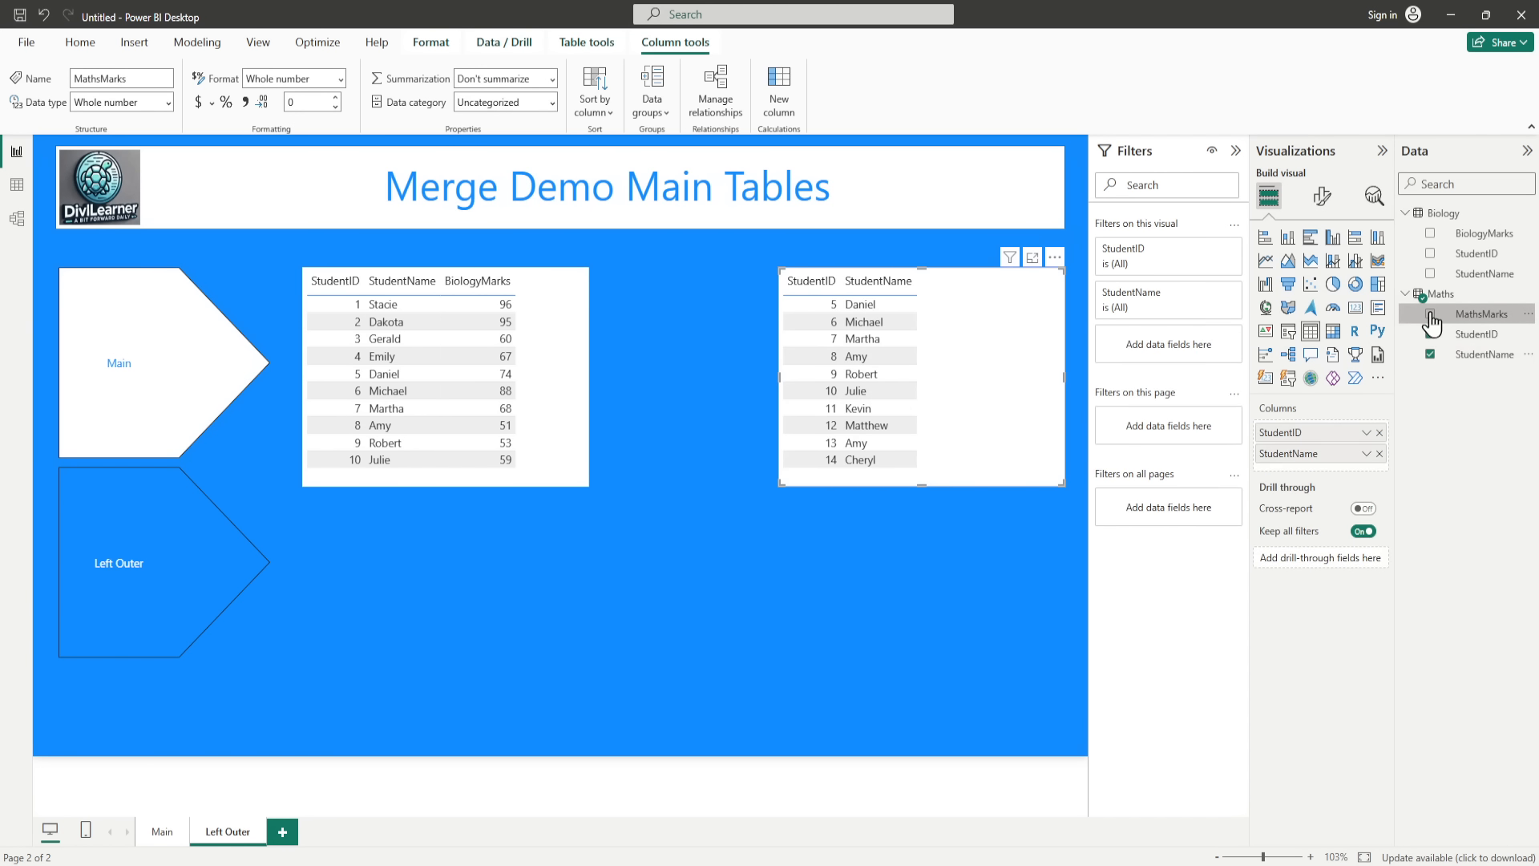
pyautogui.click(1430, 314)
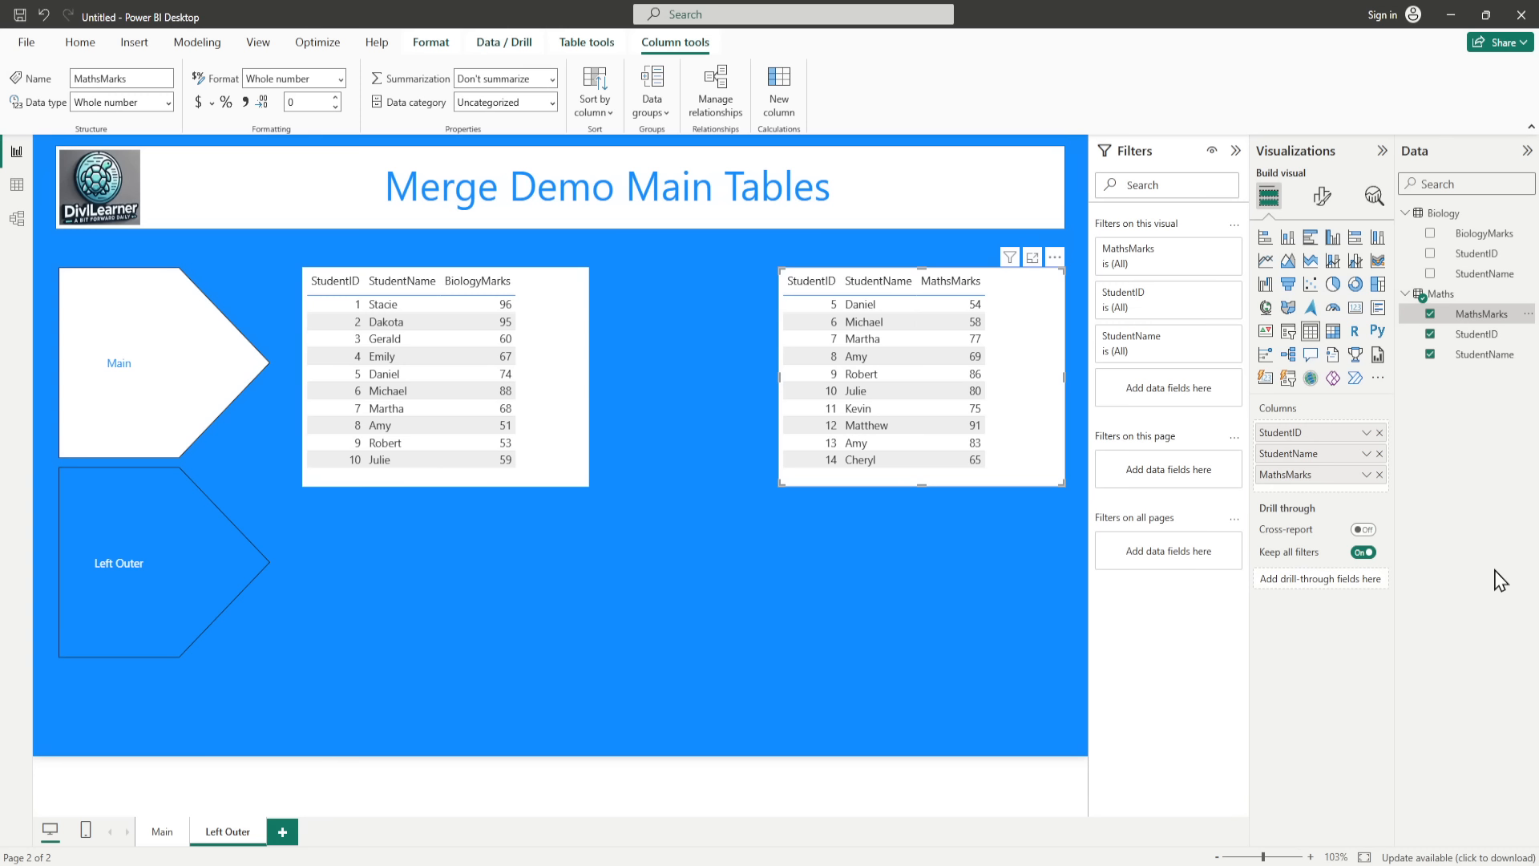
pyautogui.click(440, 545)
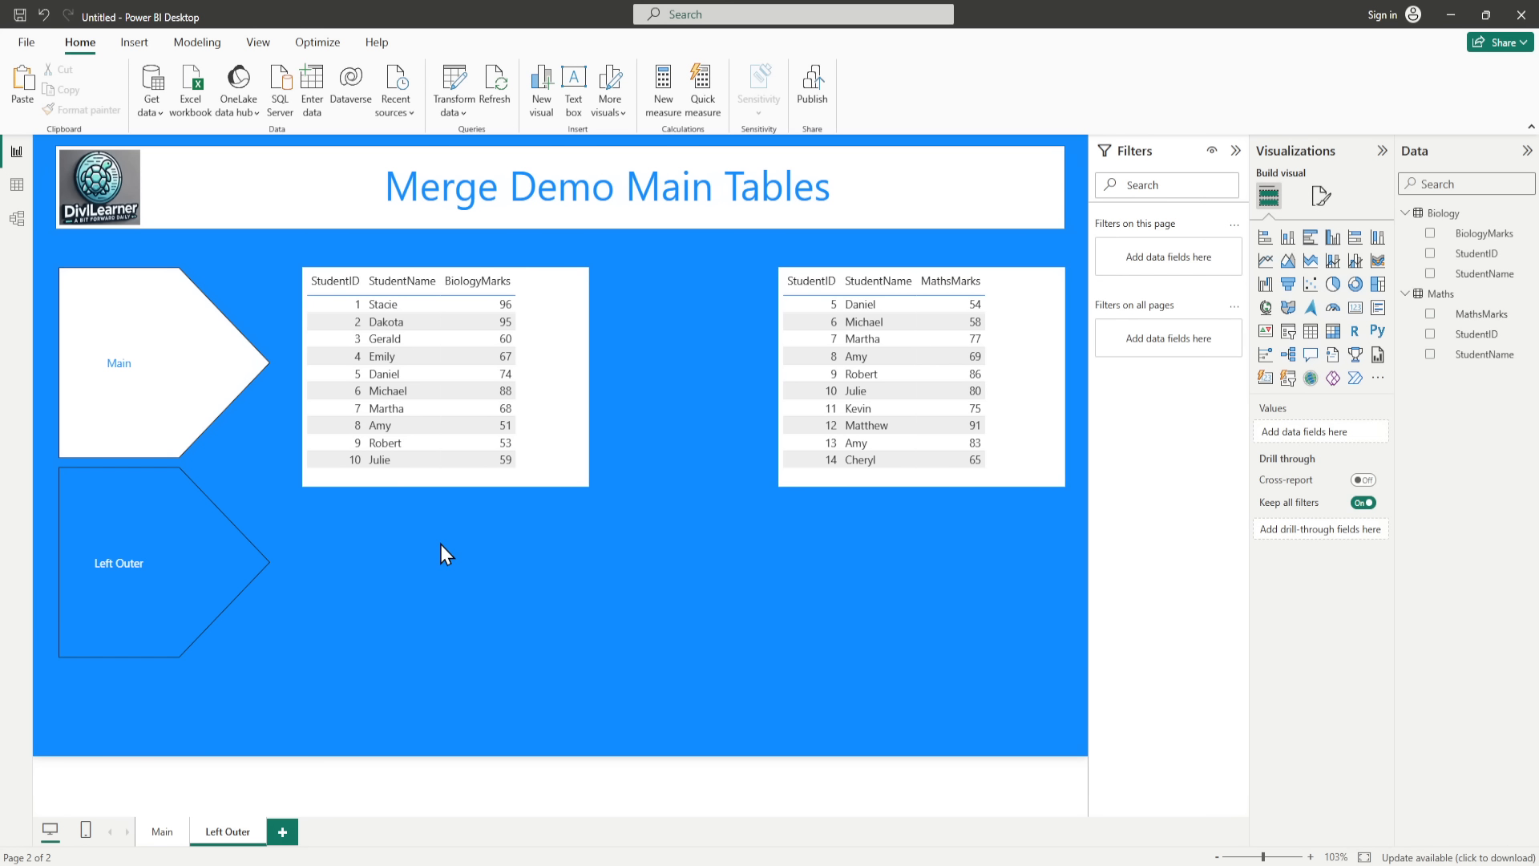
# Step: Add a card visual under the Biology table showing the count of StudentID from the Biology table
pyautogui.click(1355, 307)
pyautogui.moveTo(443, 572); pyautogui.dragTo(453, 590)
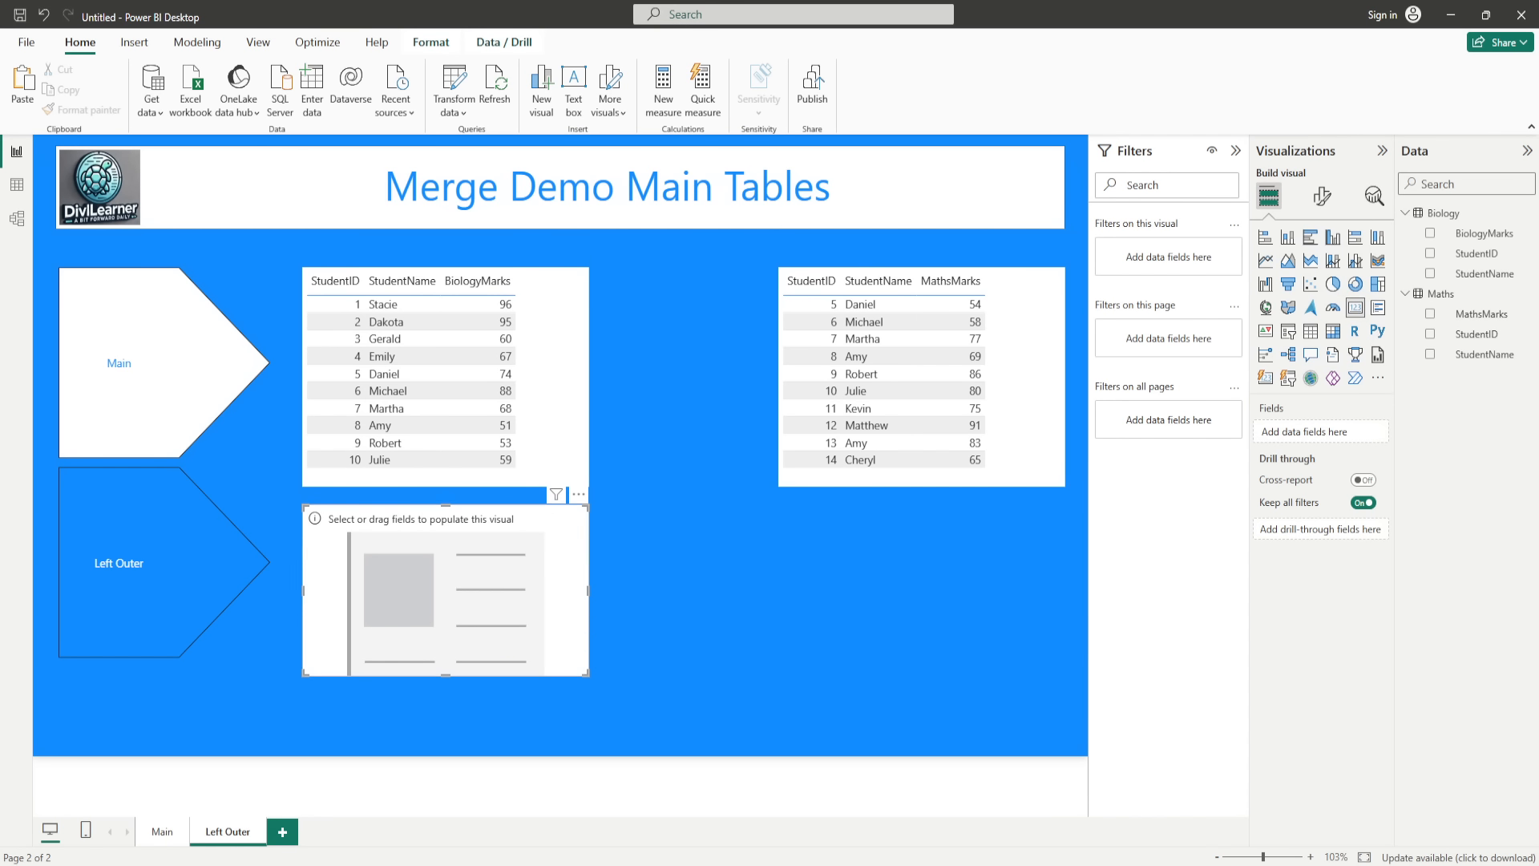
pyautogui.click(1429, 254)
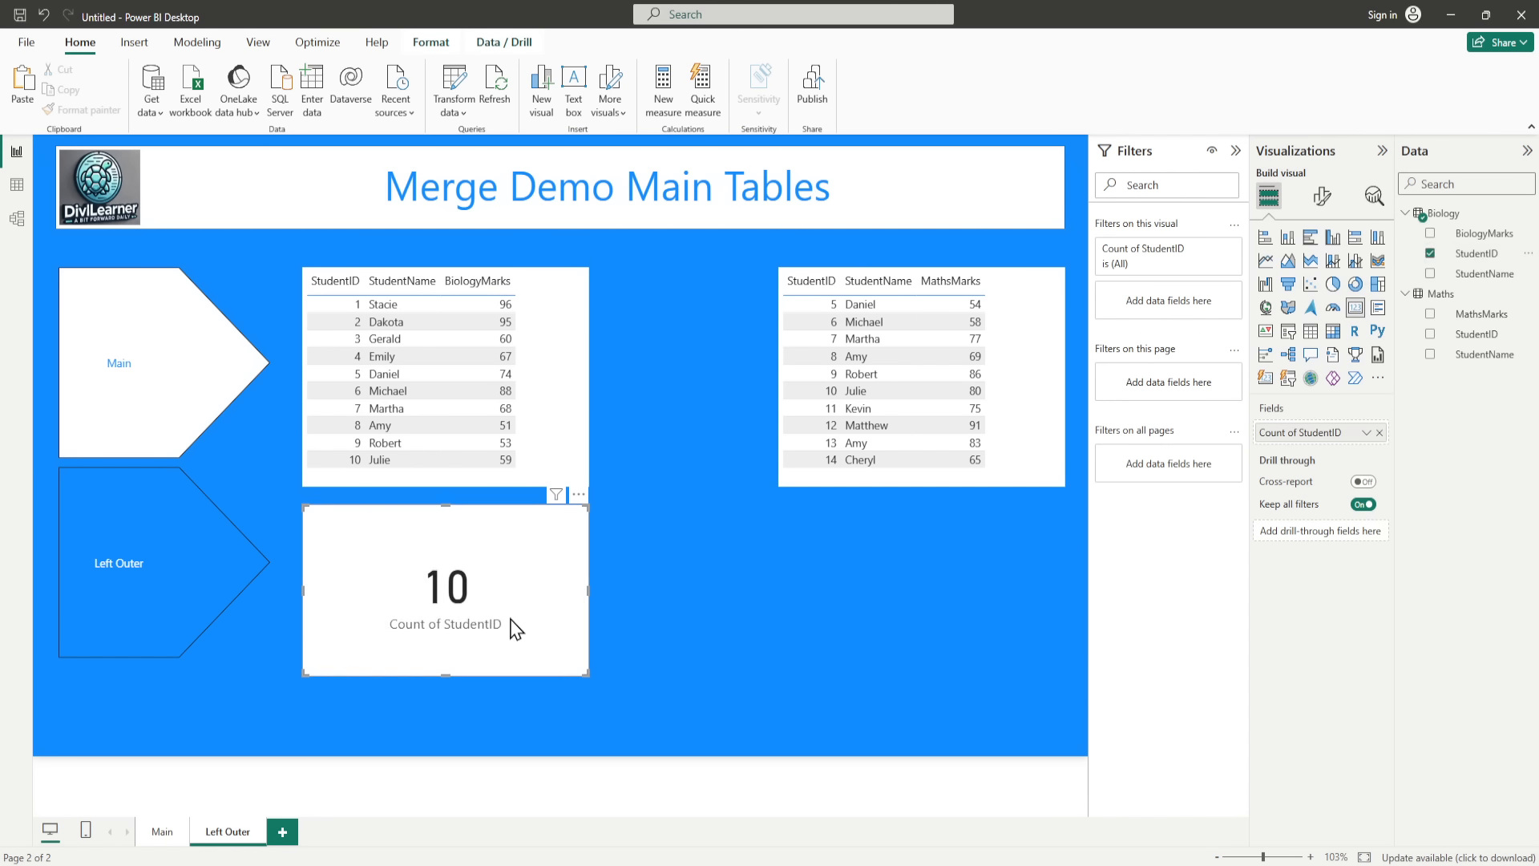
# Step: Duplicate the card, place the copy under the Maths table, and replace its field with StudentID from Maths
pyautogui.hotkey('ctrl', 'c')
pyautogui.hotkey('ctrl', 'v')
pyautogui.moveTo(528, 613); pyautogui.dragTo(992, 605)
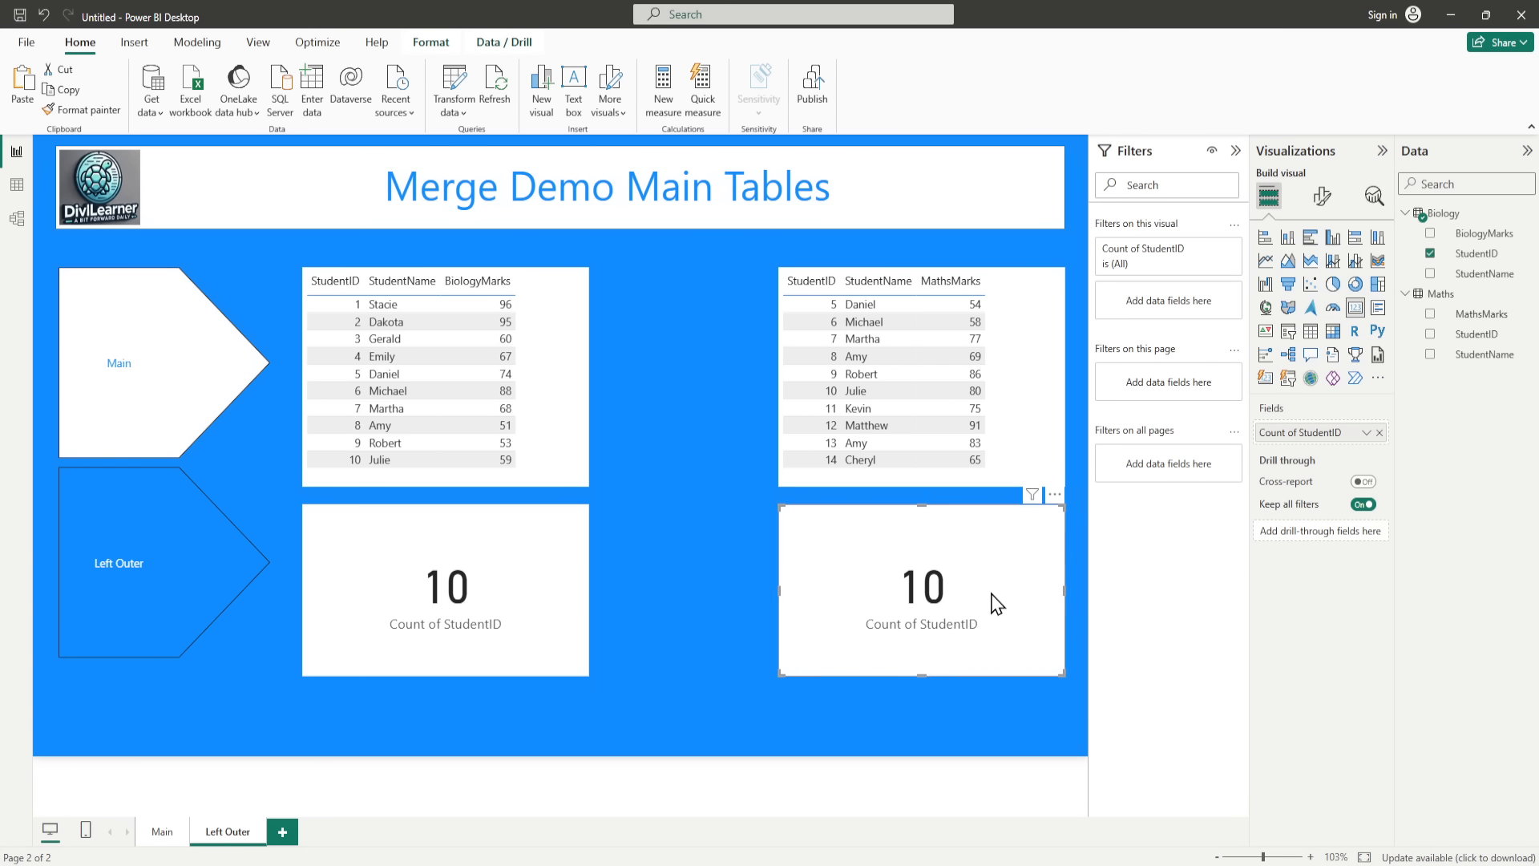
pyautogui.click(1379, 433)
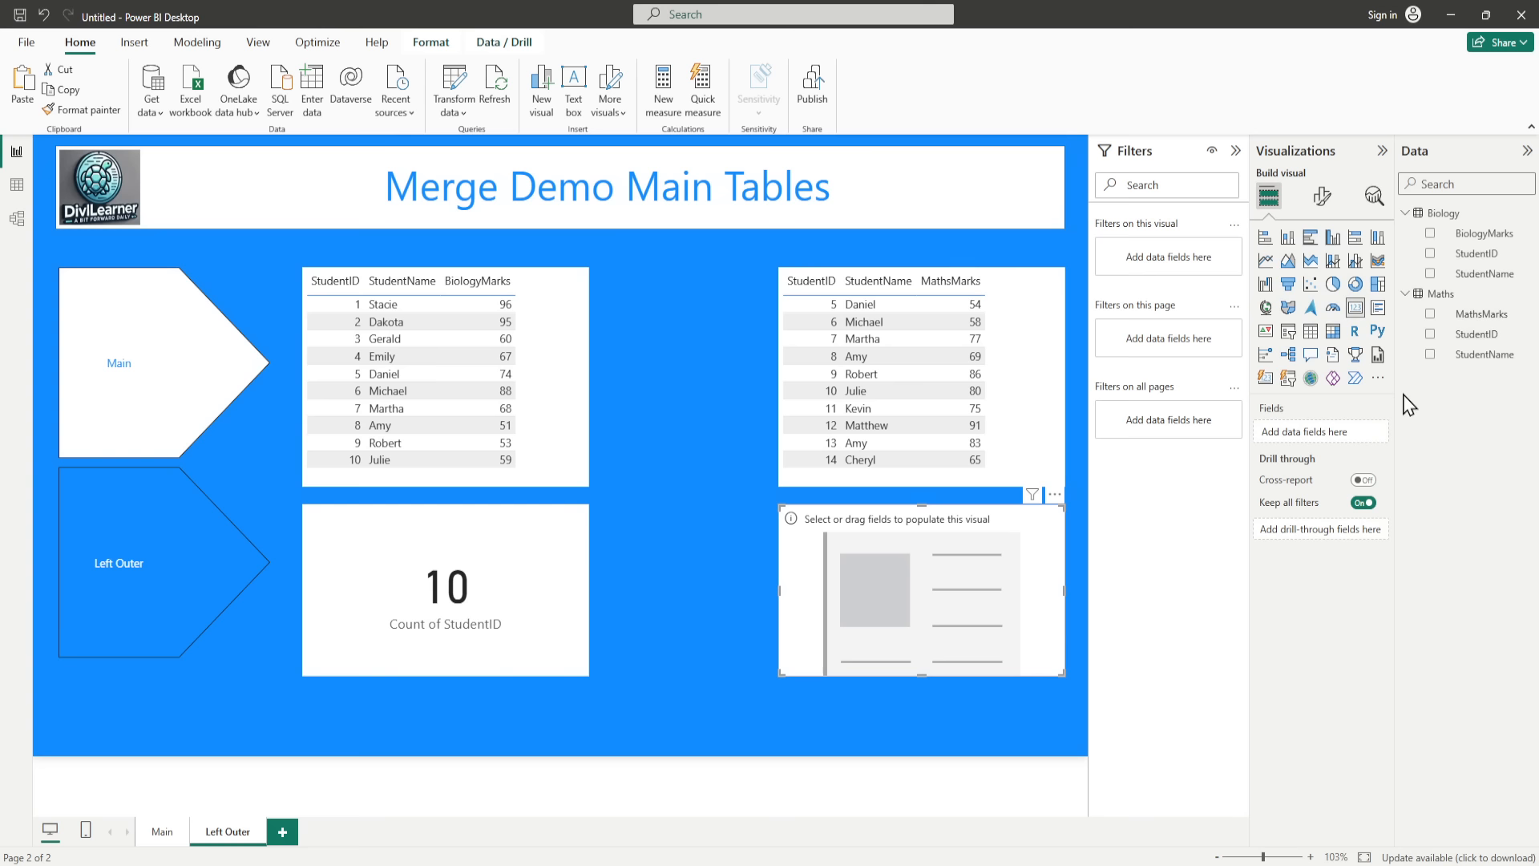
pyautogui.click(1430, 334)
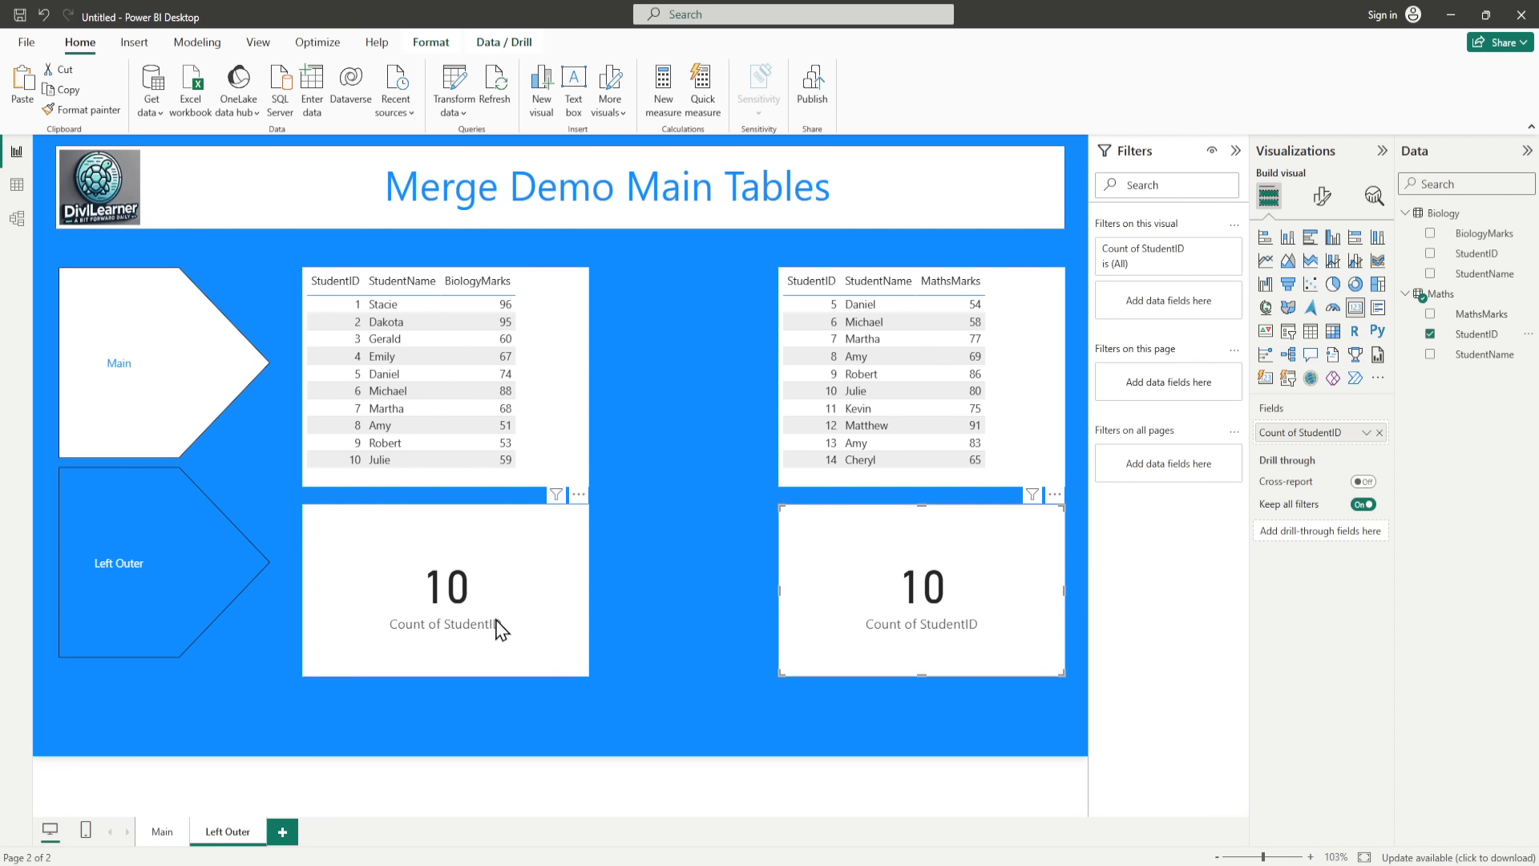
# Step: Rename the Biology card's field as Count of Biology Class Students
pyautogui.click(537, 607)
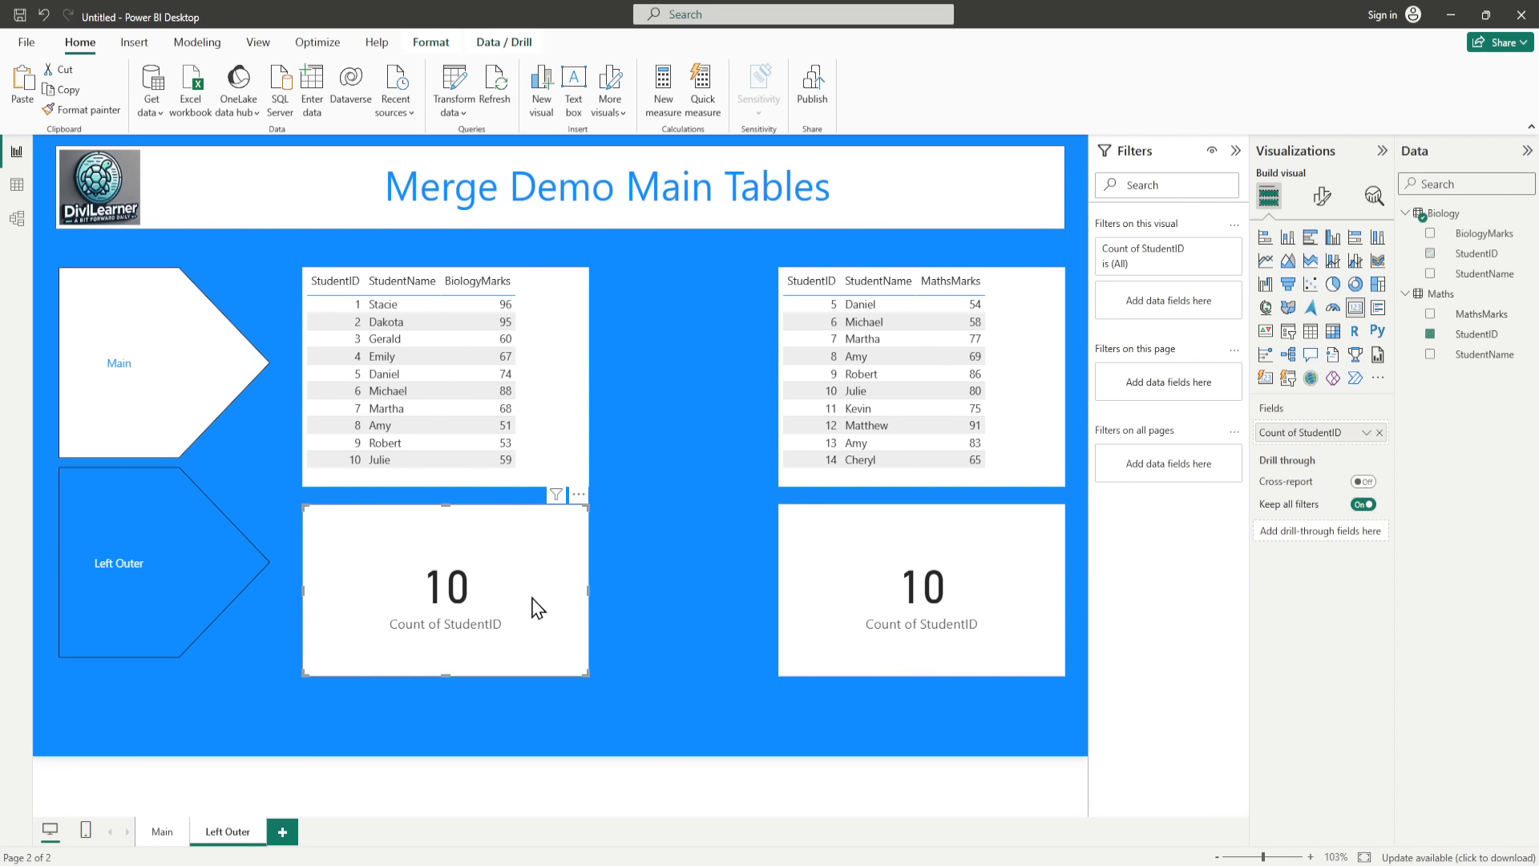
pyautogui.doubleClick(1298, 433)
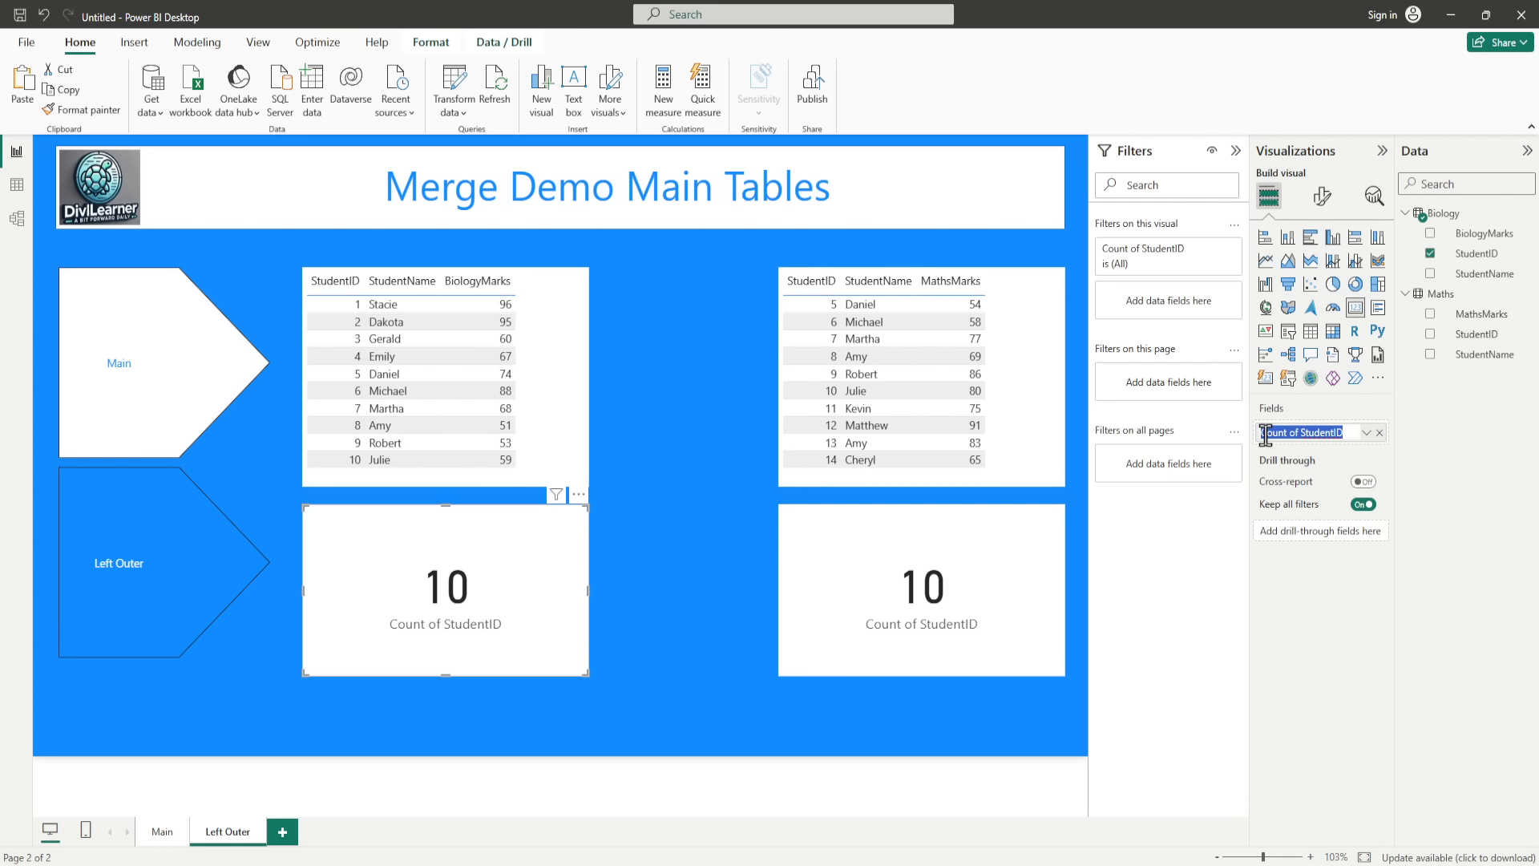
pyautogui.press('Home')
pyautogui.write('Student')
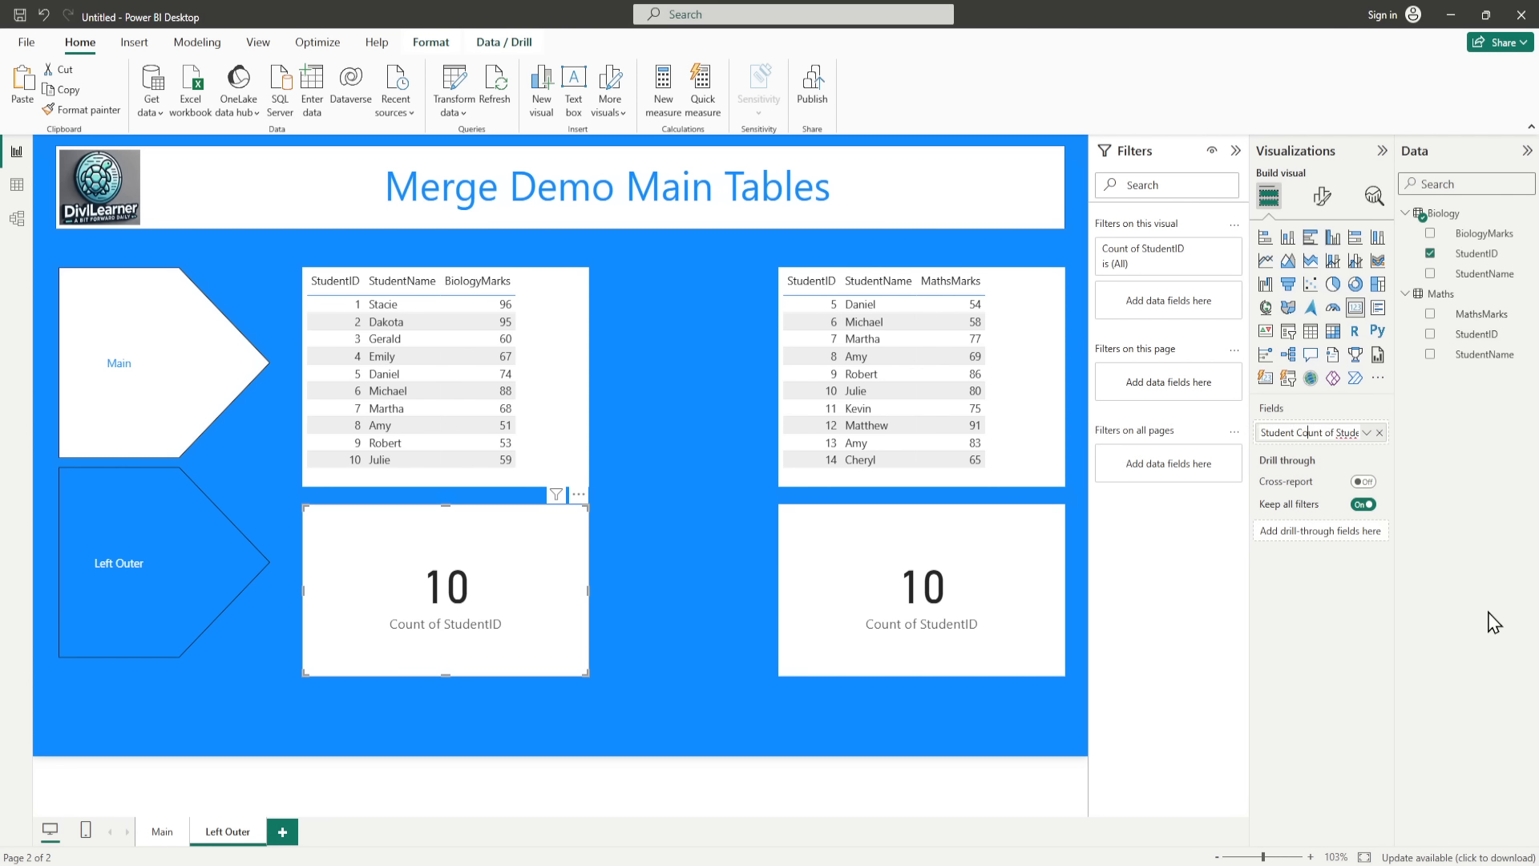
pyautogui.press('Right')
pyautogui.press('Right')
pyautogui.press('Right')
pyautogui.press('Right')
pyautogui.press('BackSpace')
pyautogui.press('BackSpace')
pyautogui.press('BackSpace')
pyautogui.press('BackSpace')
pyautogui.press('BackSpace')
pyautogui.press('BackSpace')
pyautogui.press('BackSpace')
pyautogui.press('BackSpace')
pyautogui.press('BackSpace')
pyautogui.write('ogy')
pyautogui.press('BackSpace')
pyautogui.doubleClick(1274, 432)
pyautogui.press('Delete')
pyautogui.press('BackSpace')
pyautogui.press('BackSpace')
pyautogui.press('BackSpace')
pyautogui.write('of')
pyautogui.write('Class Student')
pyautogui.write('s')
pyautogui.hotkey('ctrl', 'a')
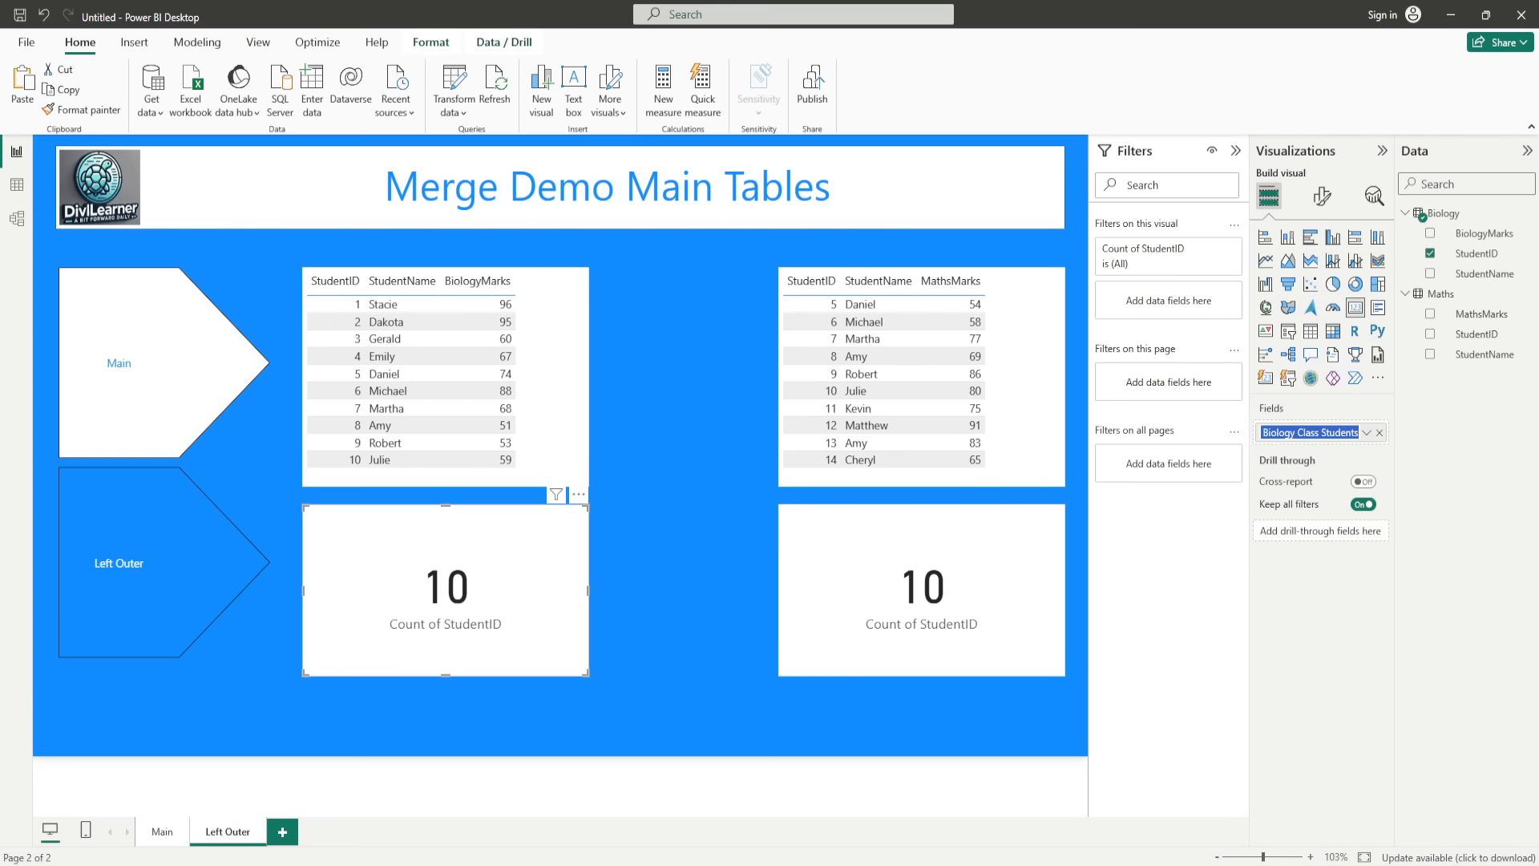
# Step: Rename the Maths card's field as Count of Math Class Students, reusing the Biology card's label text
pyautogui.click(900, 547)
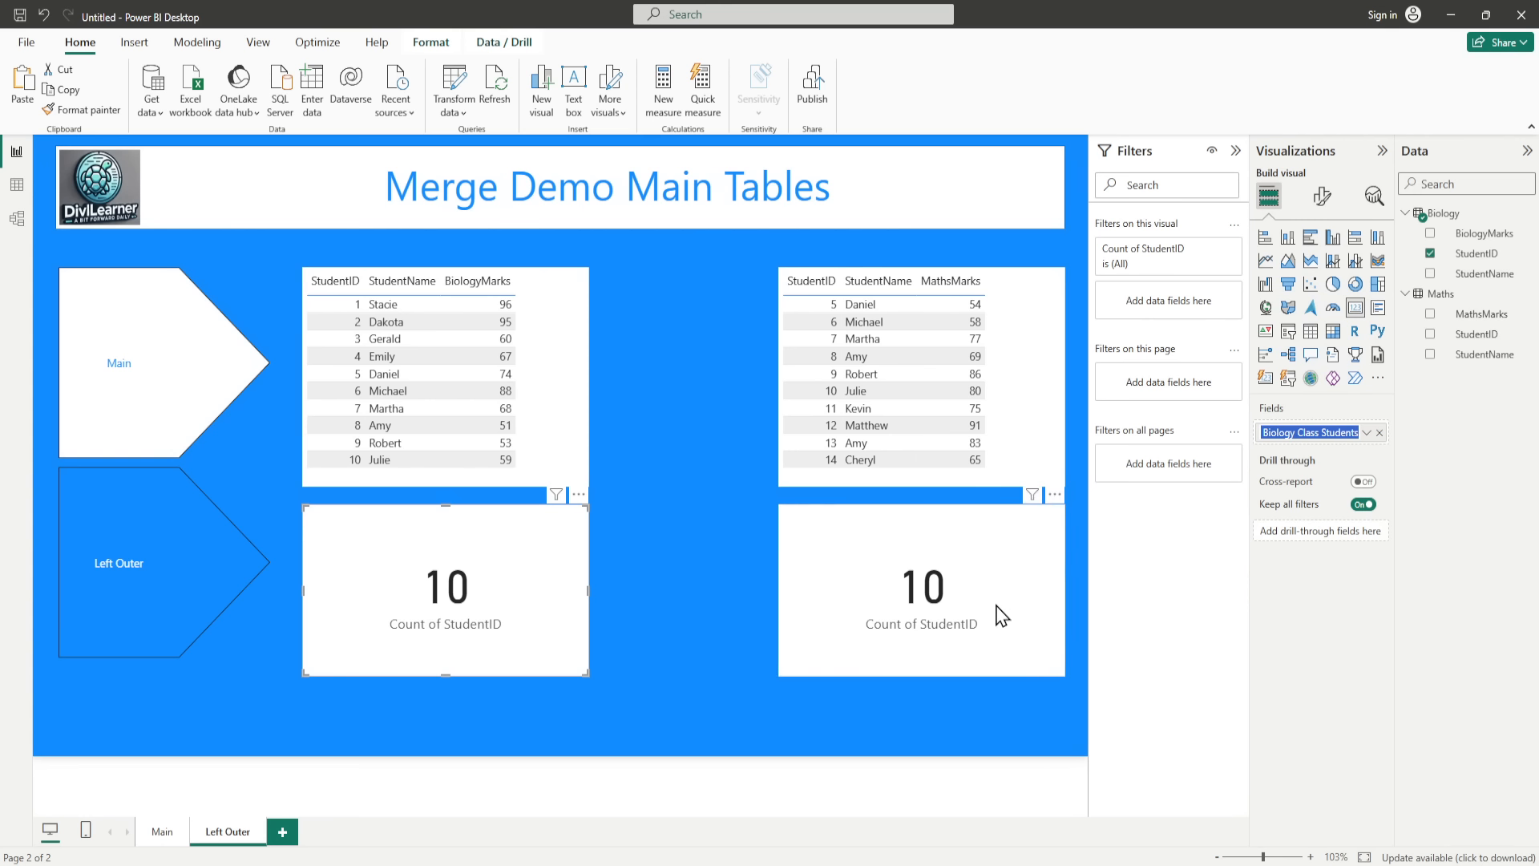
pyautogui.doubleClick(1282, 433)
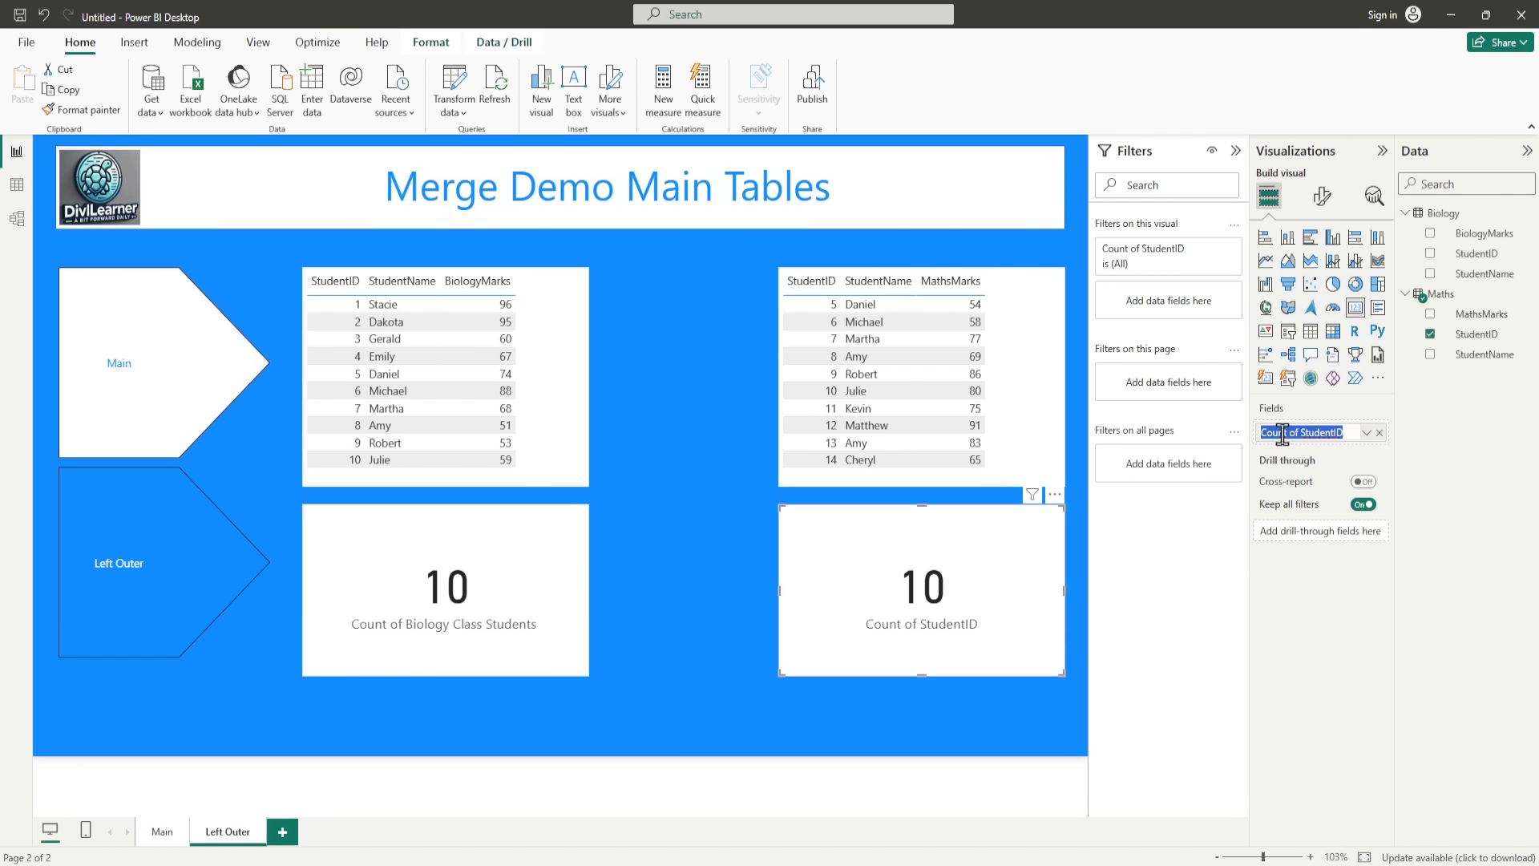
pyautogui.hotkey('ctrl', 'v')
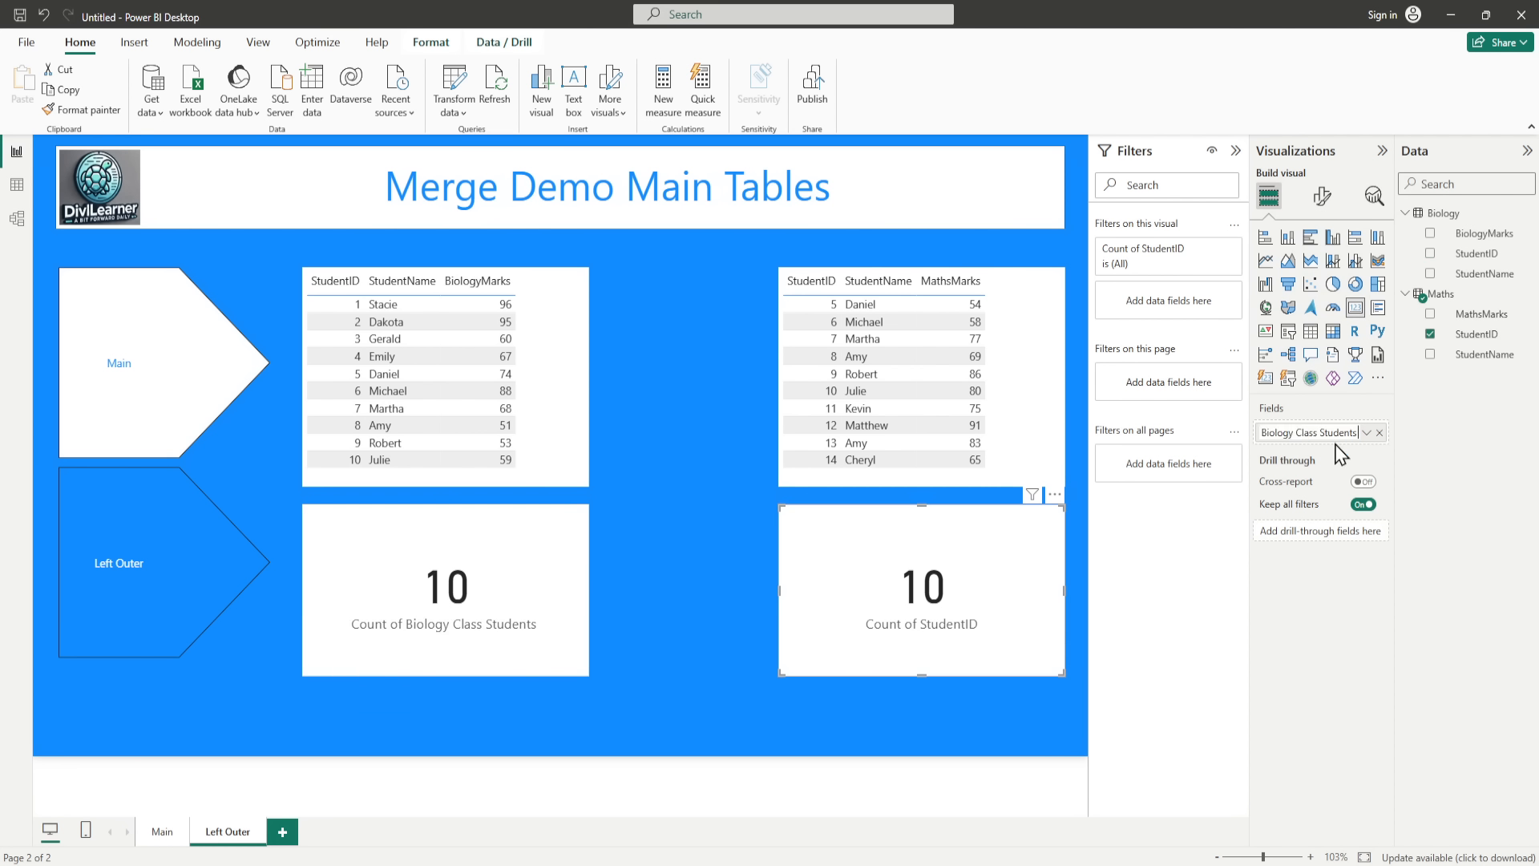
pyautogui.click(1293, 432)
pyautogui.press('BackSpace')
pyautogui.press('BackSpace')
pyautogui.press('BackSpace')
pyautogui.press('BackSpace')
pyautogui.press('BackSpace')
pyautogui.press('BackSpace')
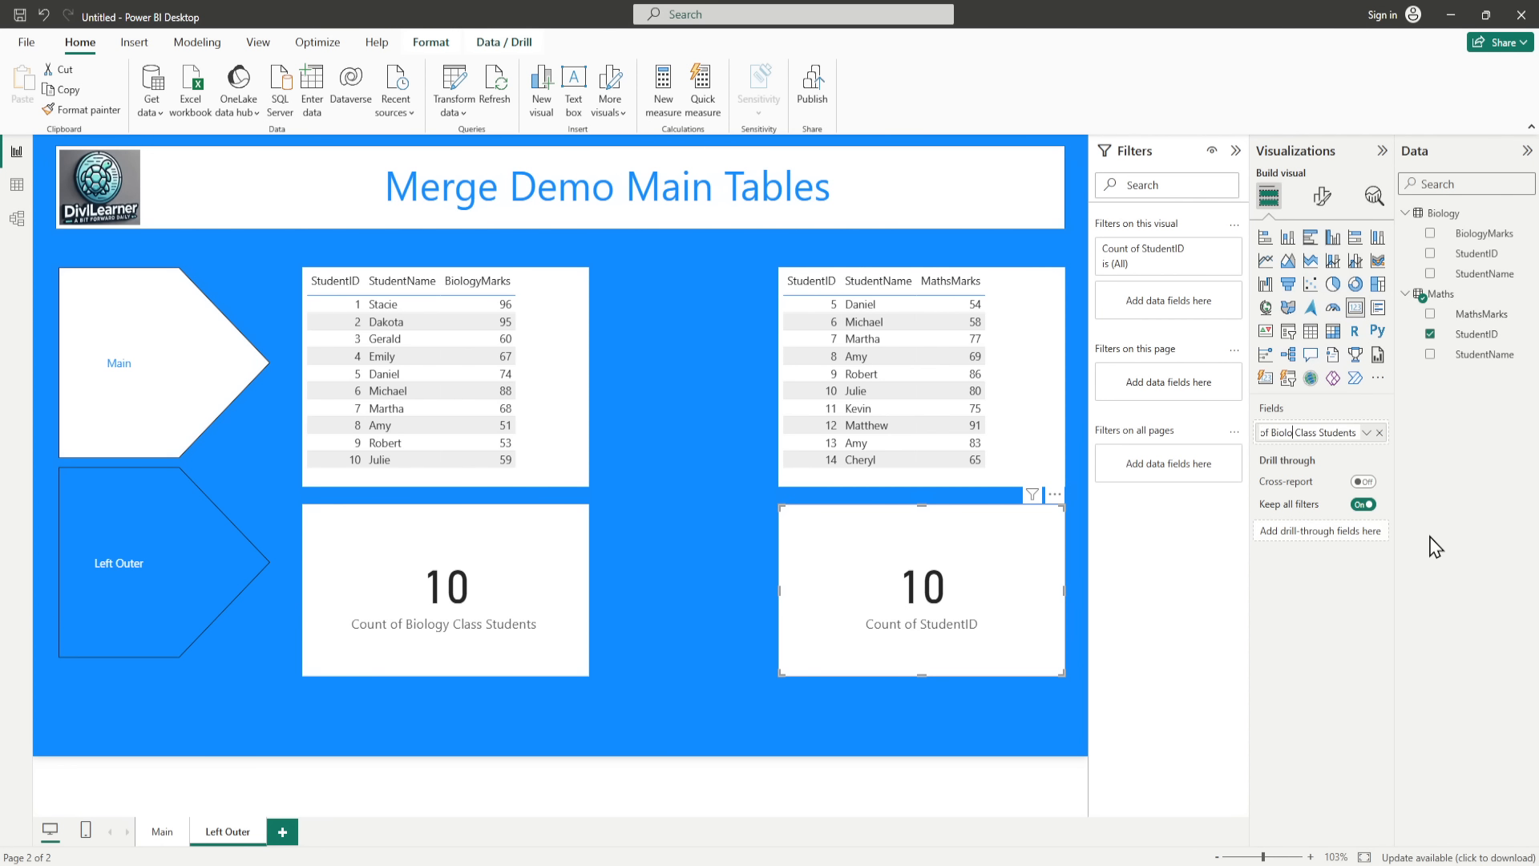
pyautogui.write('Math')
pyautogui.press('BackSpace')
pyautogui.click(1354, 622)
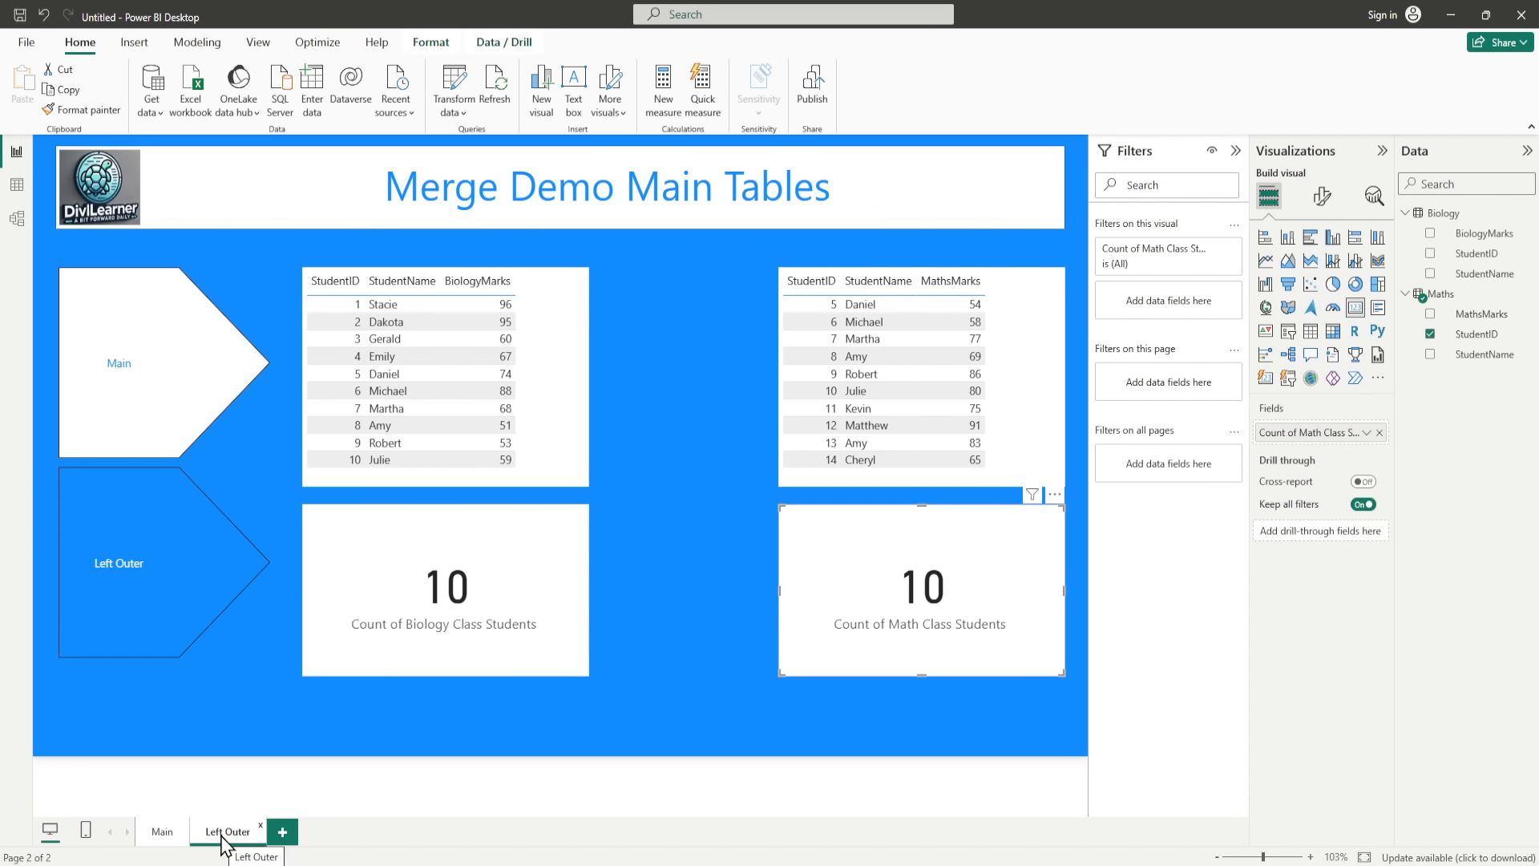
# Step: Move both tables and both cards from the Left Outer page to the Main page
pyautogui.moveTo(1072, 714); pyautogui.dragTo(284, 251)
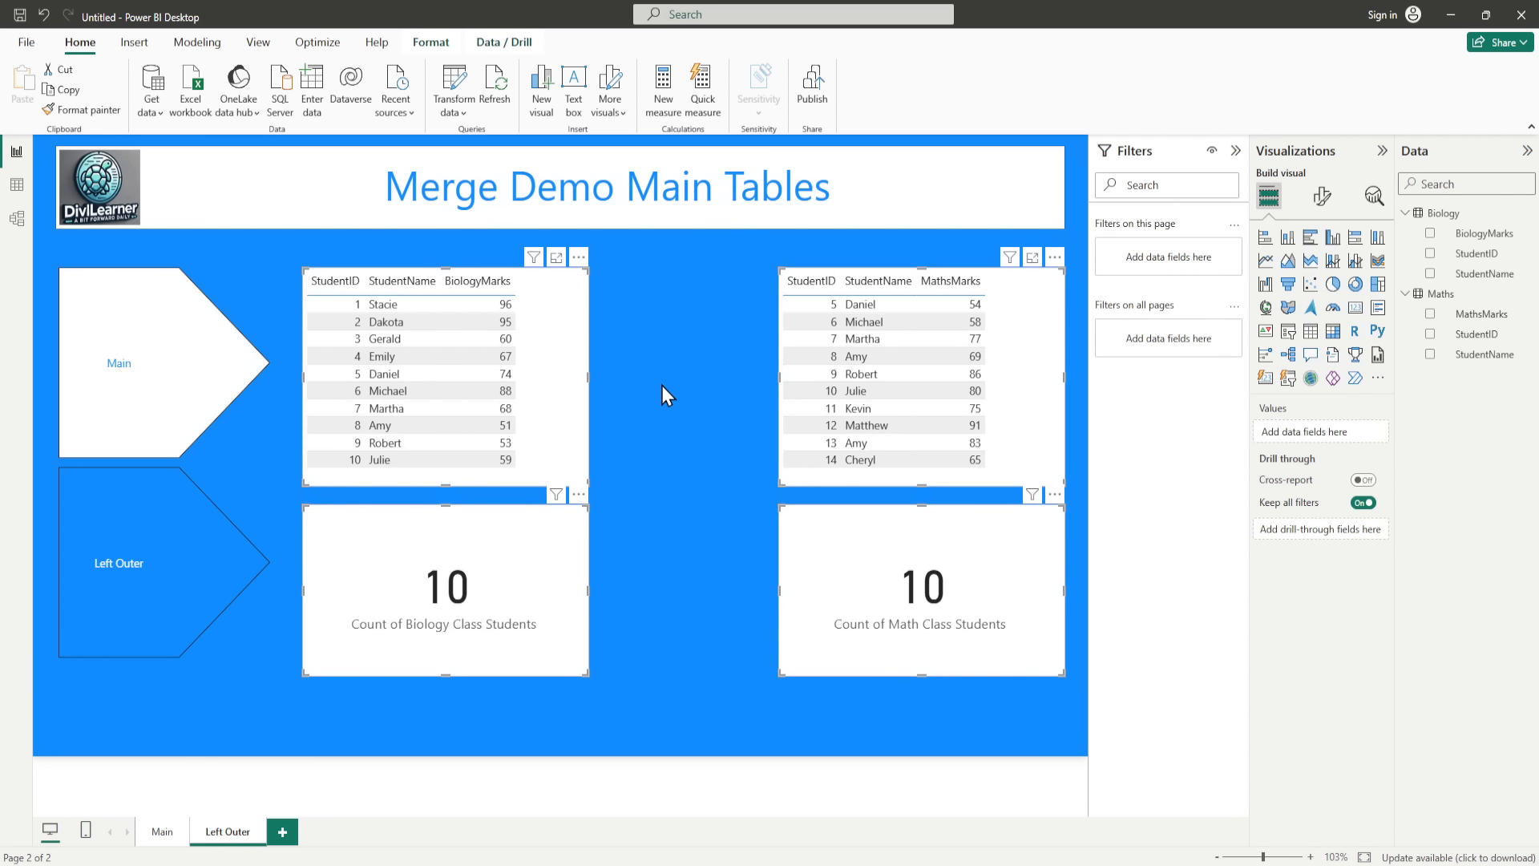
pyautogui.hotkey('ctrl', 'x')
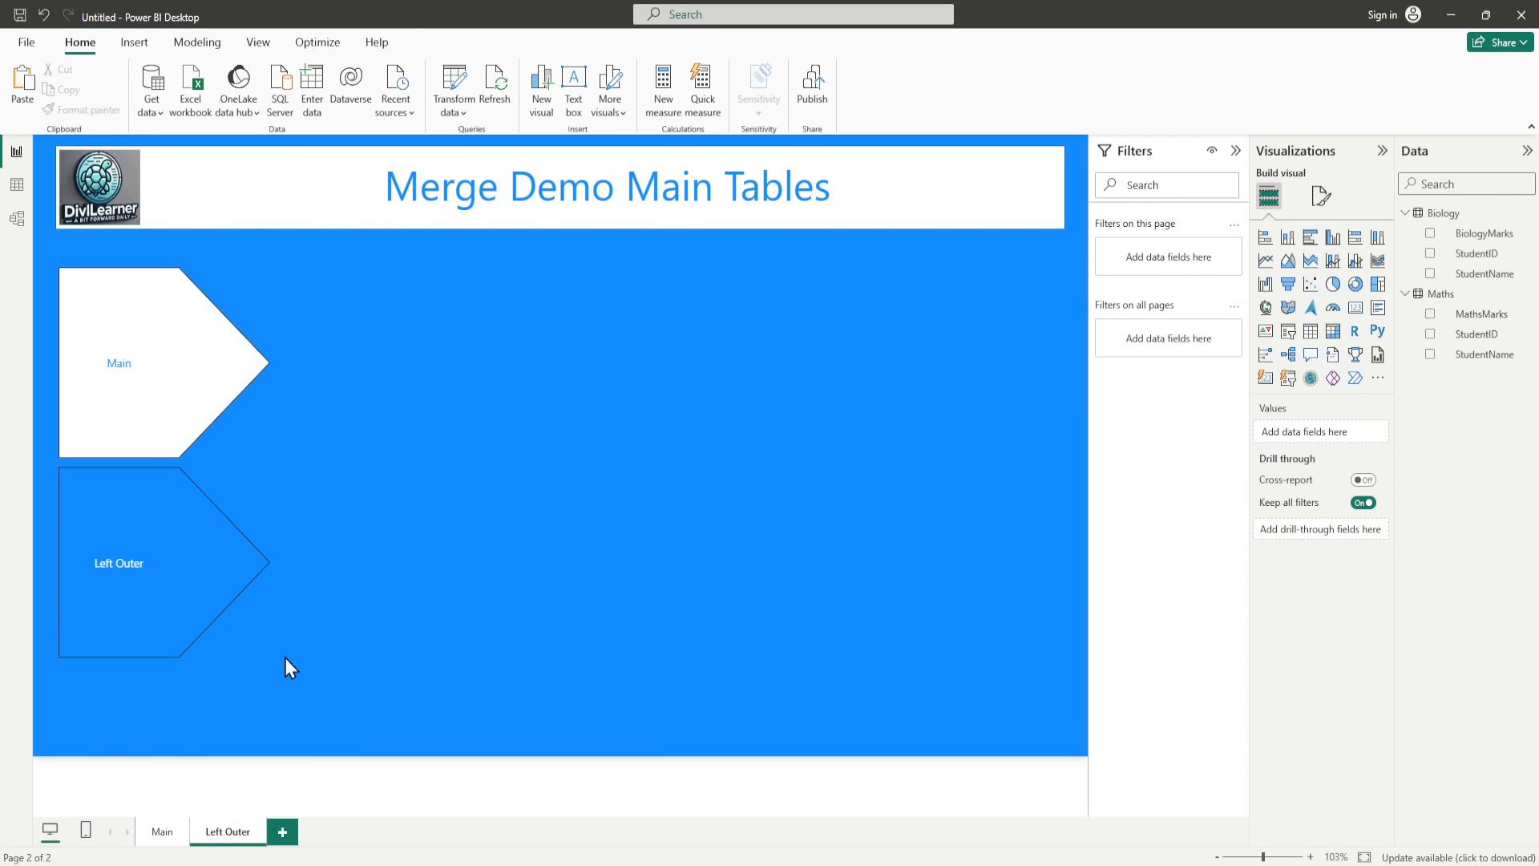
pyautogui.click(156, 832)
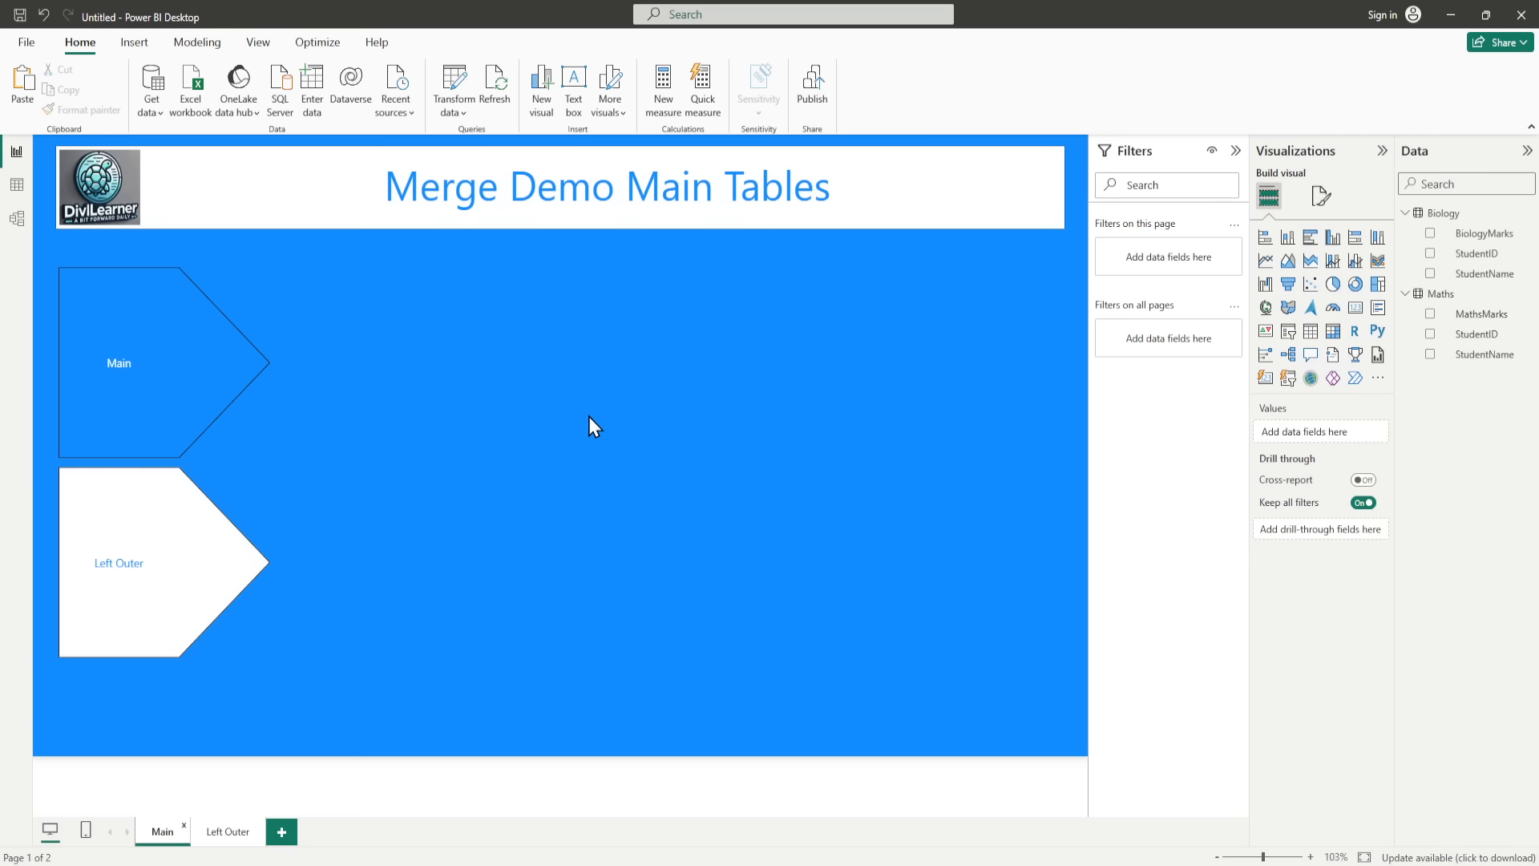
pyautogui.hotkey('ctrl', 'v')
pyautogui.click(702, 604)
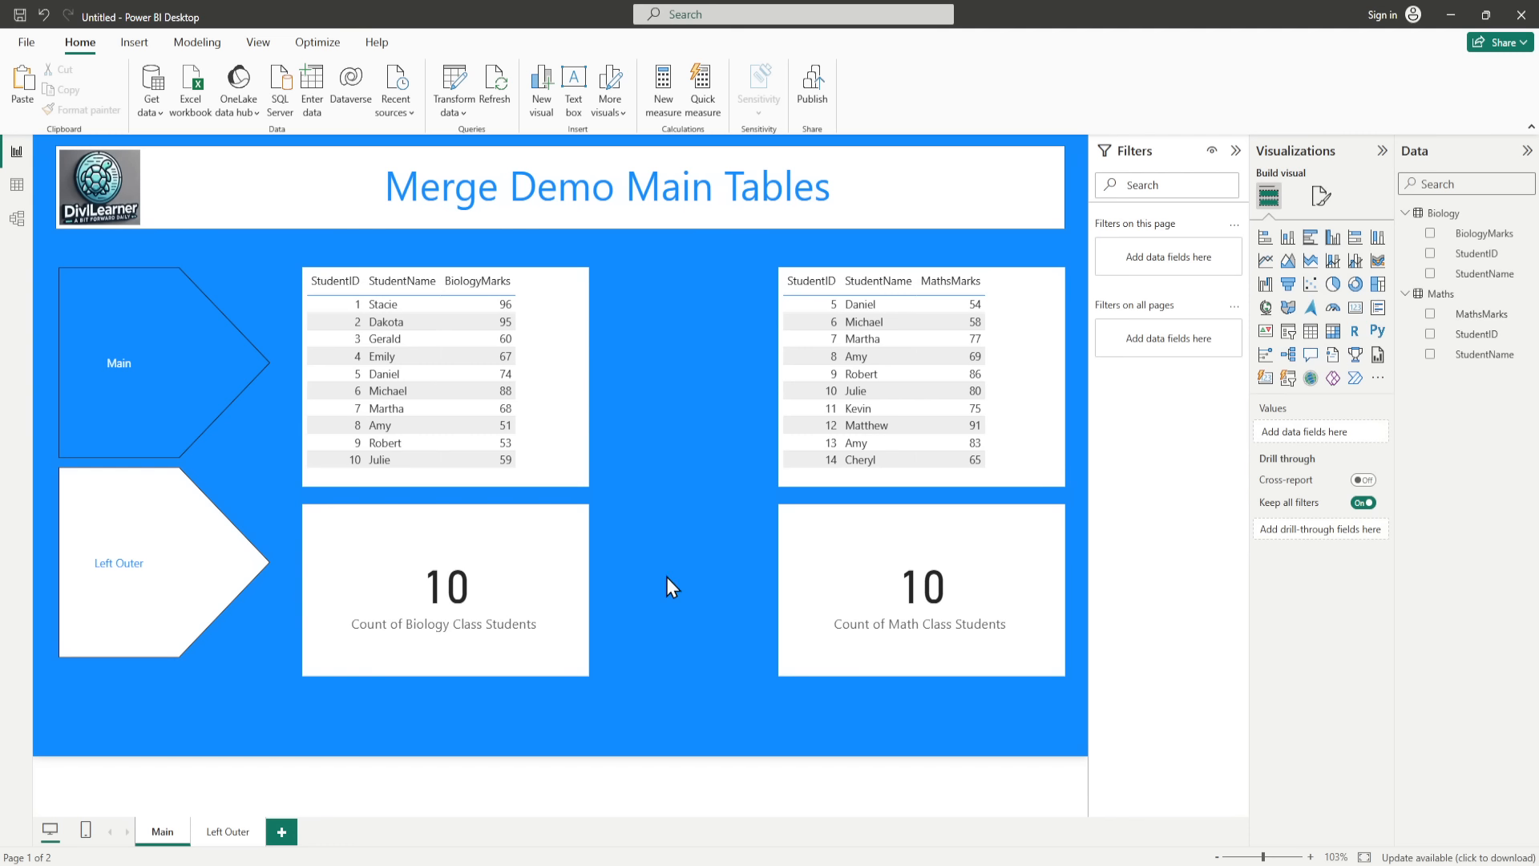
# Step: Copy the Biology and Maths tables from Main to the Left Outer page and move both copies up close under the banner
pyautogui.moveTo(274, 257); pyautogui.dragTo(1071, 493)
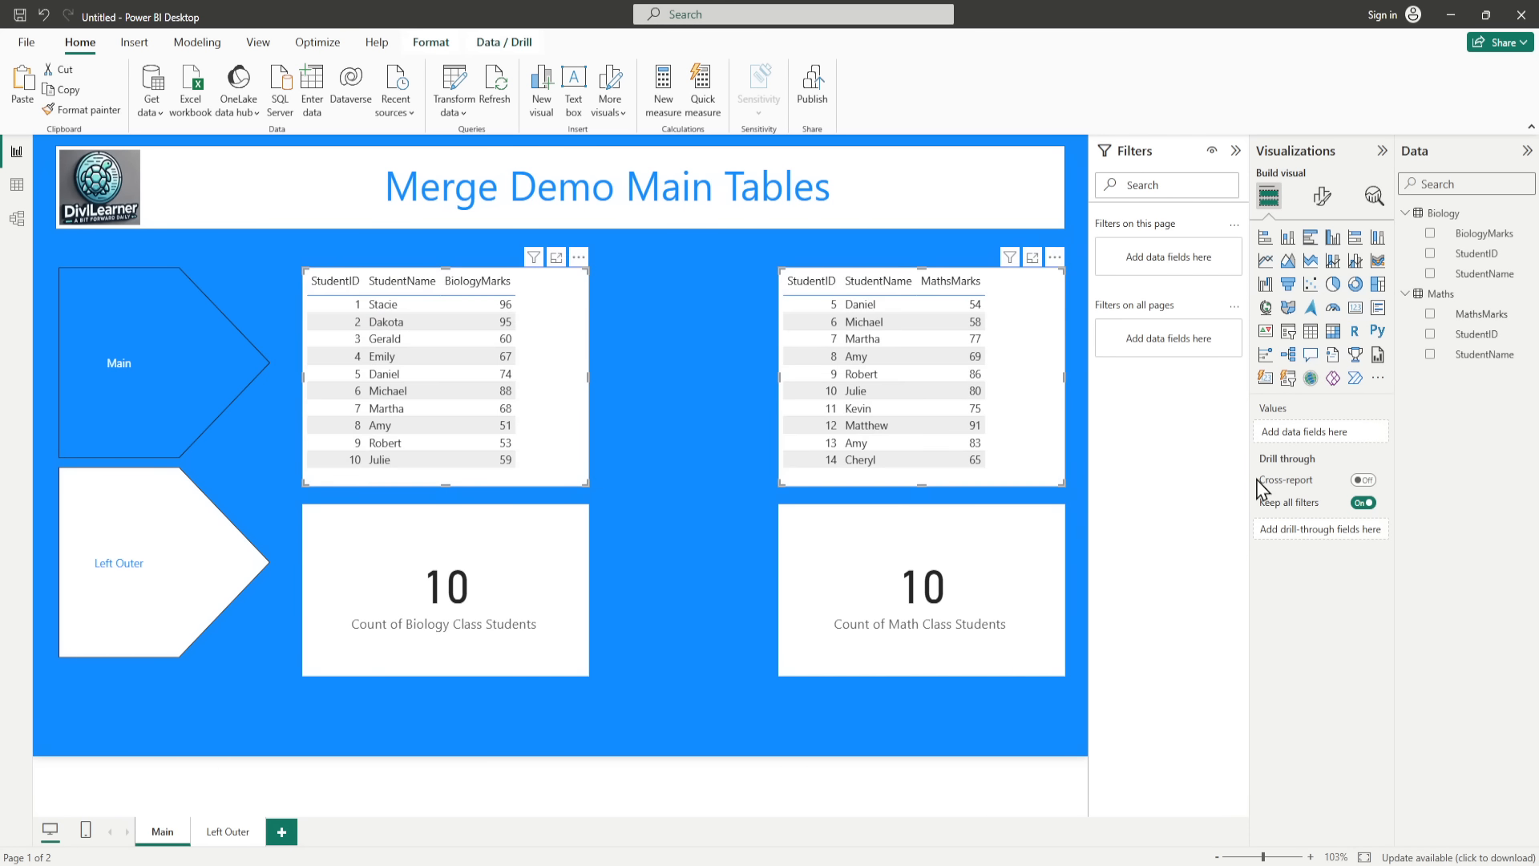
pyautogui.click(230, 838)
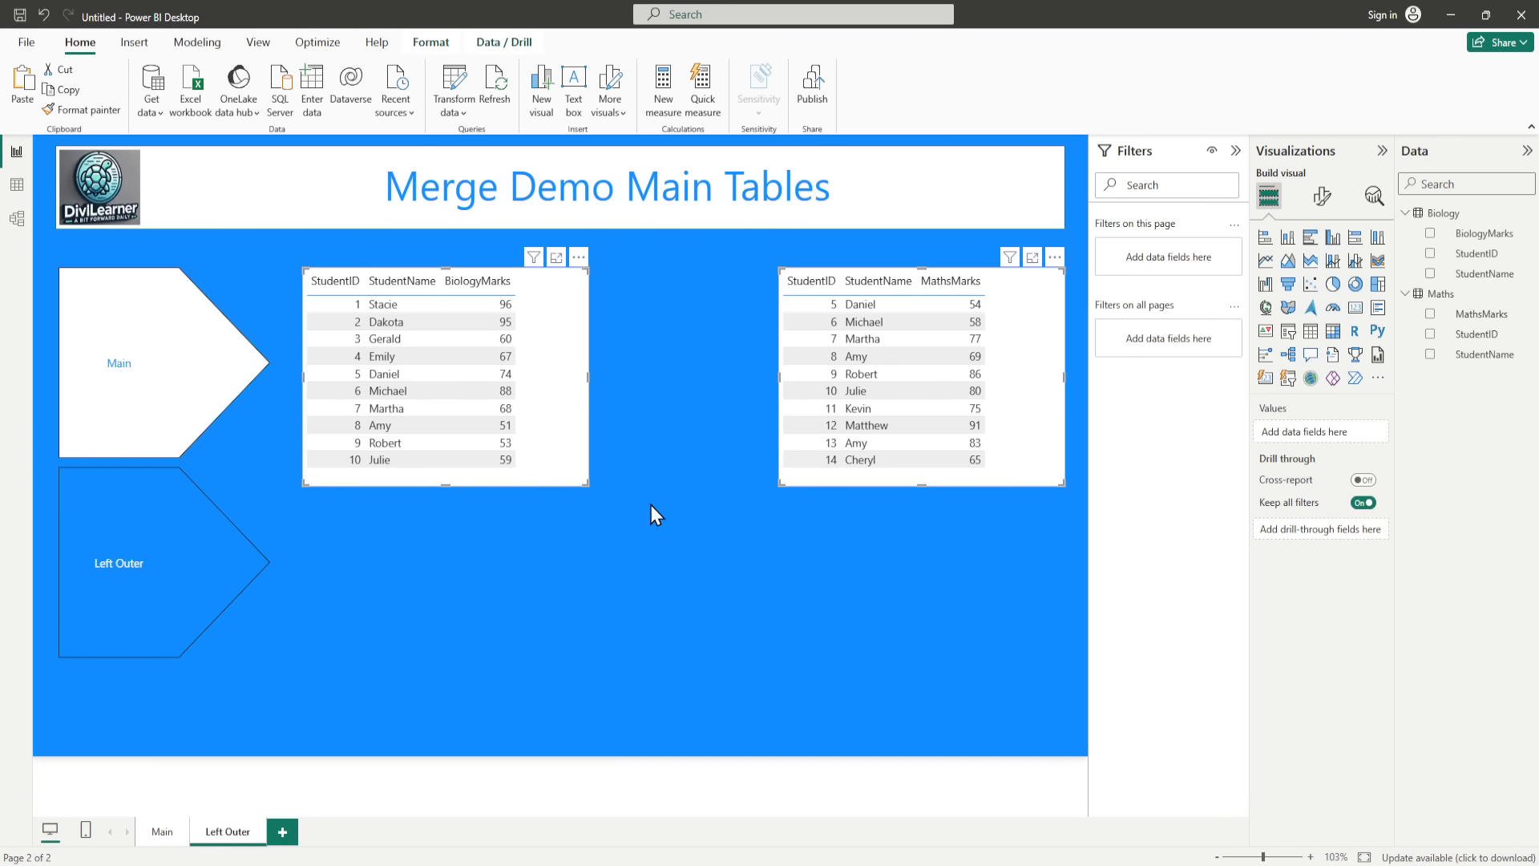
pyautogui.click(561, 437)
pyautogui.moveTo(574, 365); pyautogui.dragTo(543, 317)
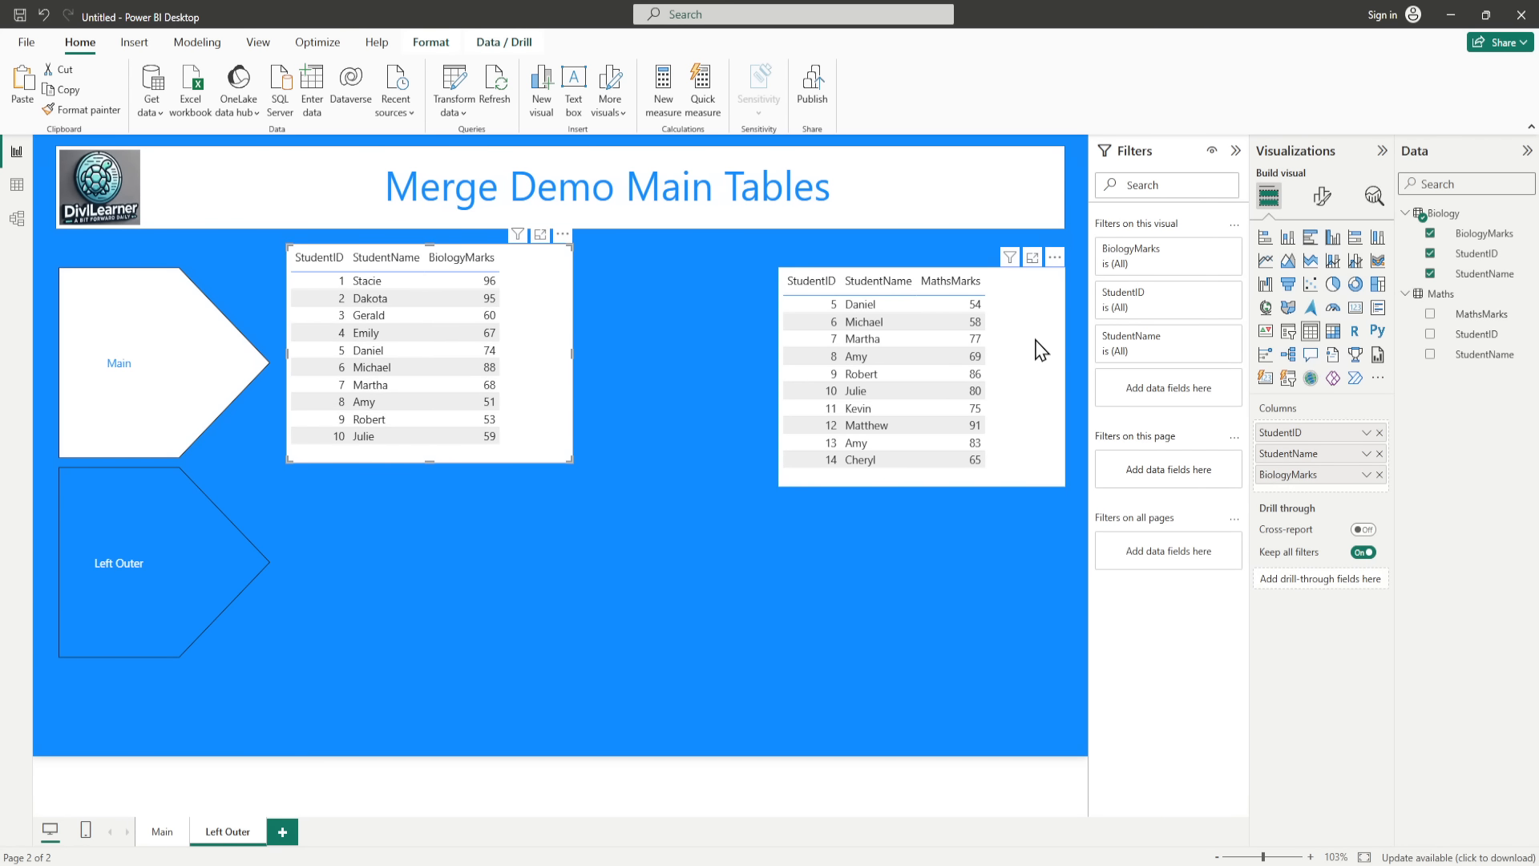
pyautogui.moveTo(1035, 345); pyautogui.dragTo(1042, 332)
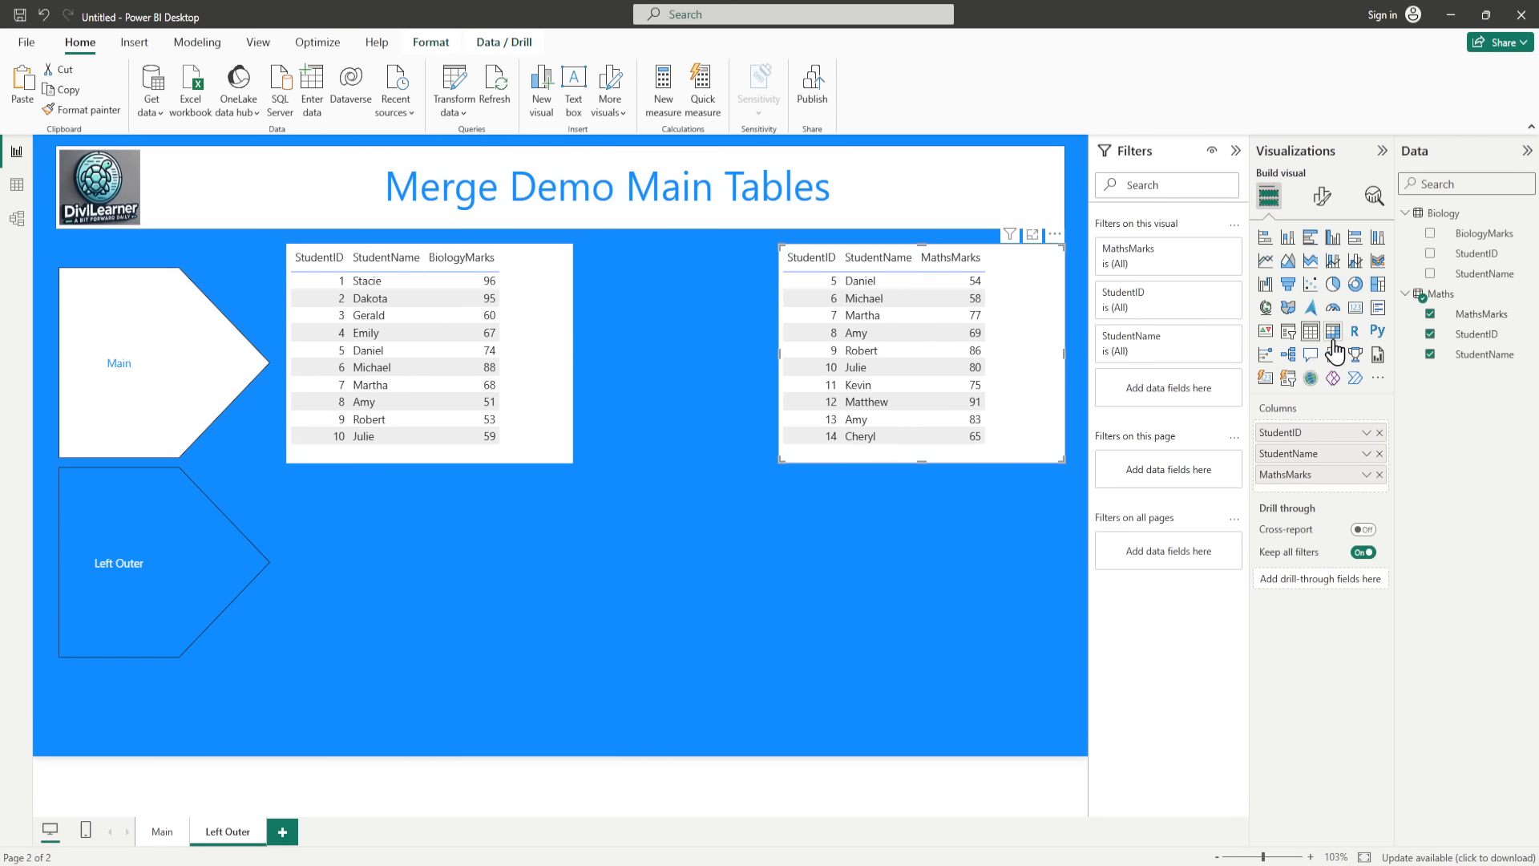
# Step: Add an empty table visual to the Left Outer page, place it below the two tables, and widen it
pyautogui.click(724, 651)
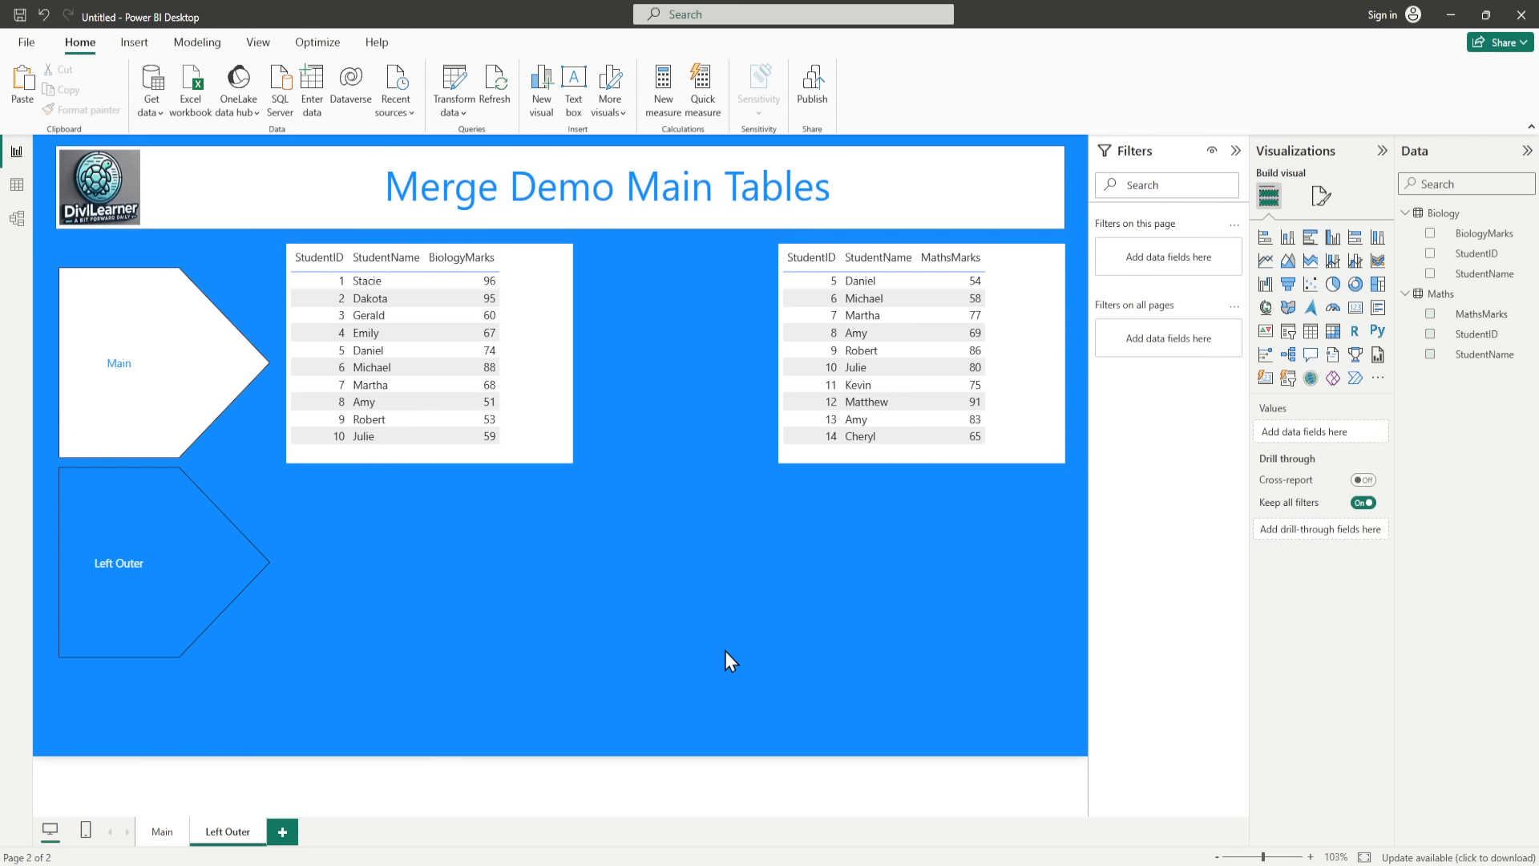
pyautogui.click(1311, 331)
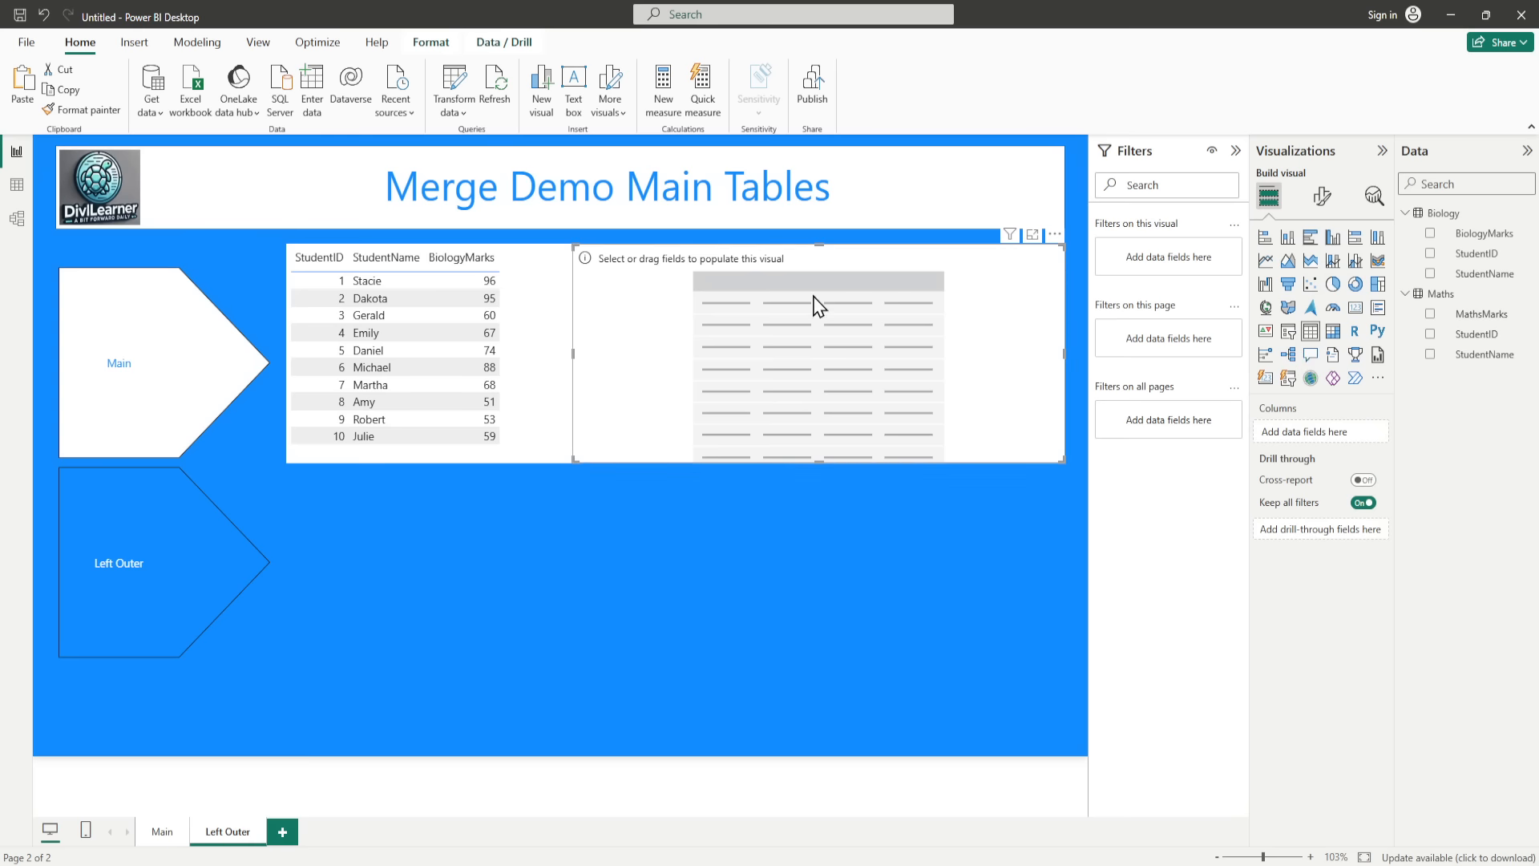
pyautogui.moveTo(816, 276); pyautogui.dragTo(603, 495)
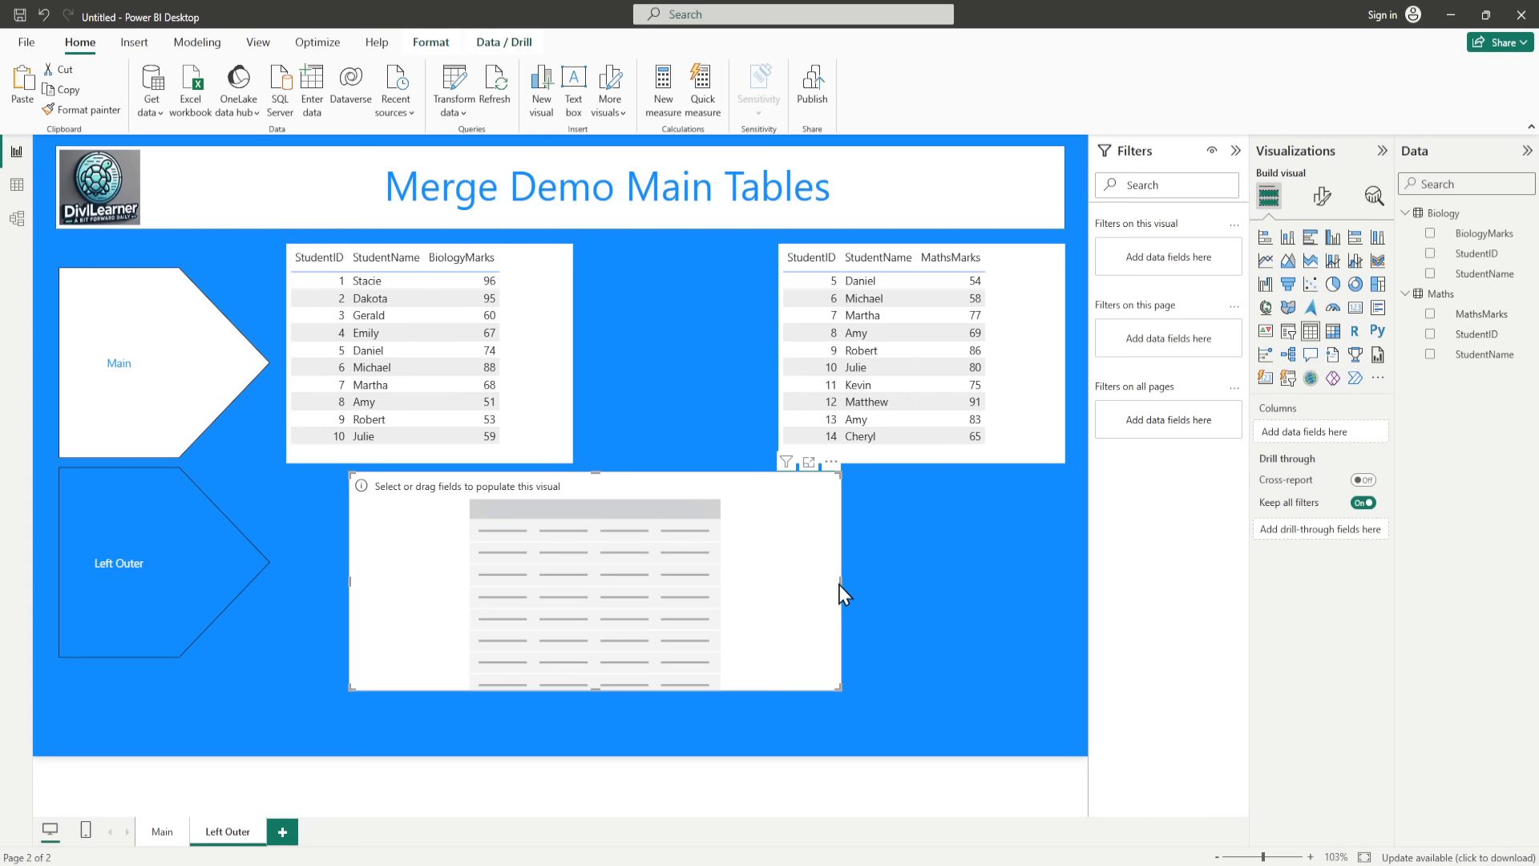
pyautogui.moveTo(839, 584); pyautogui.dragTo(982, 584)
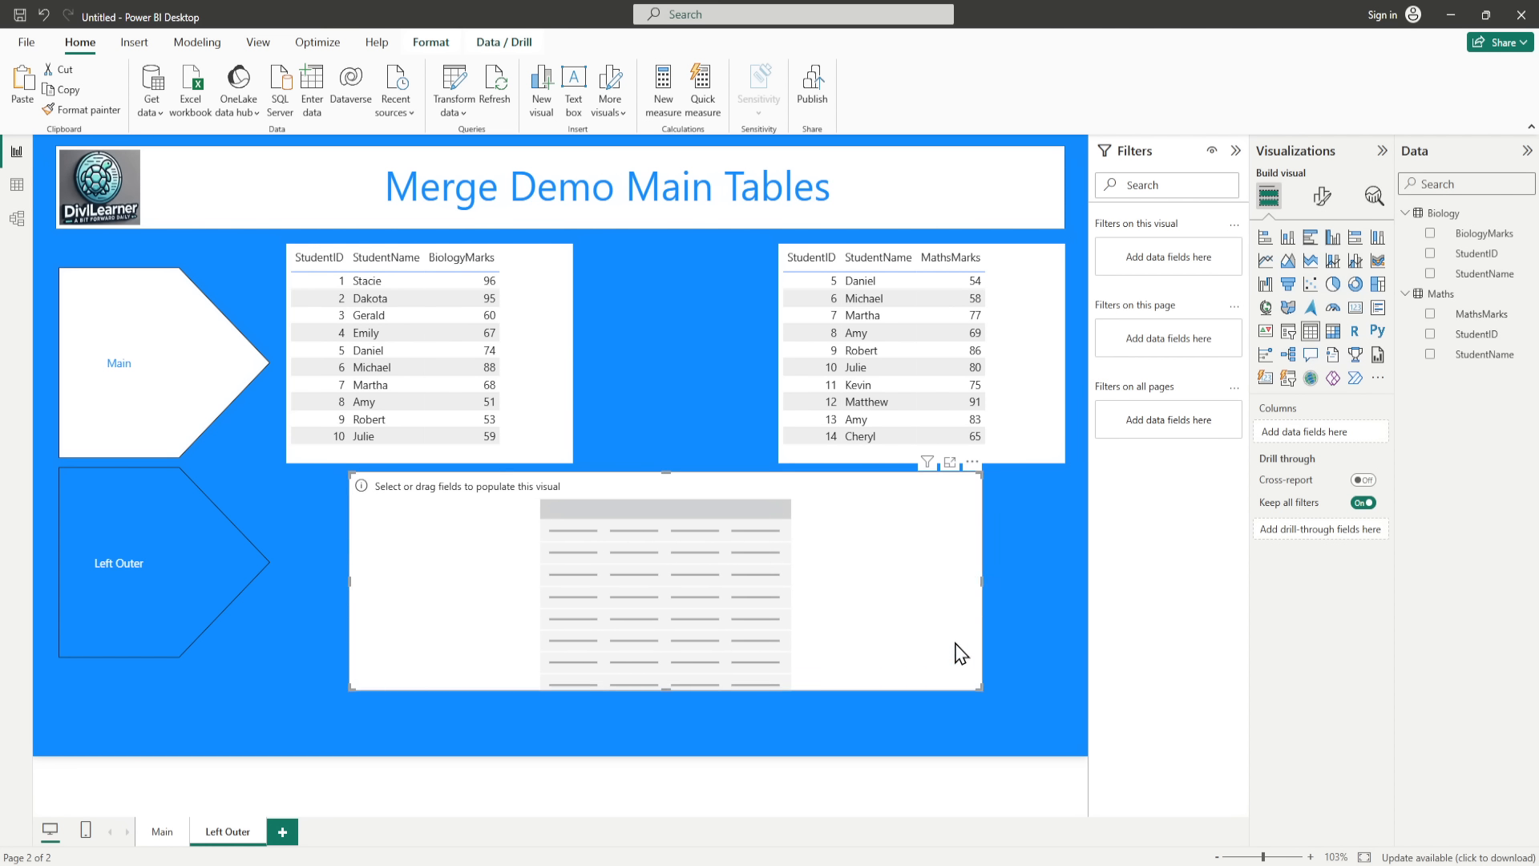
# Step: Replace the Left Outer page's banner title with Left Outer Join Demo, keeping the size 36 formatting
pyautogui.click(623, 189)
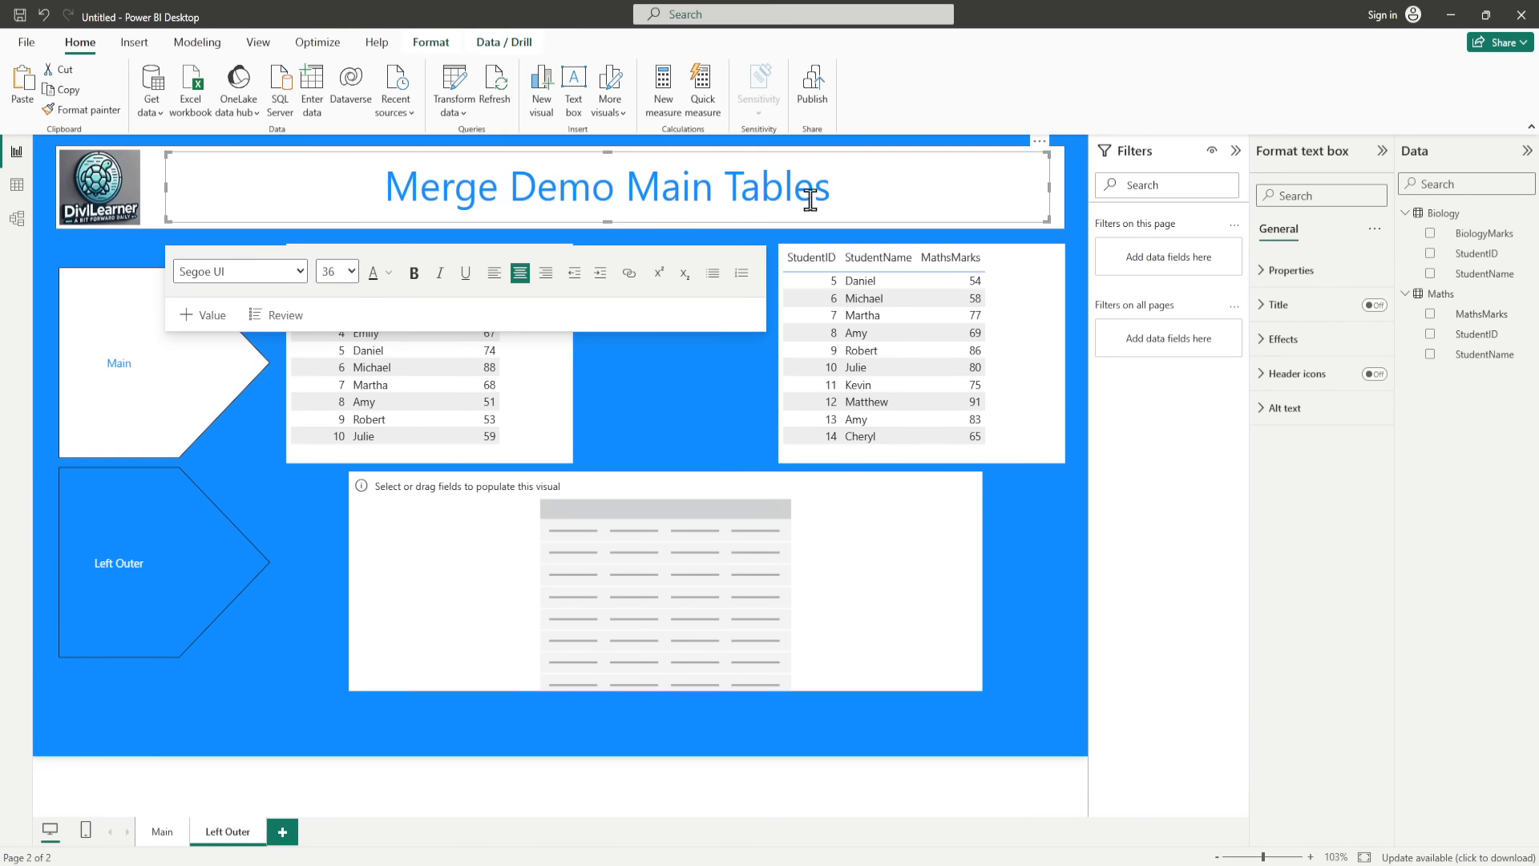
pyautogui.press('BackSpace')
pyautogui.press('BackSpace')
pyautogui.press('BackSpace')
pyautogui.press('BackSpace')
pyautogui.press('BackSpace')
pyautogui.press('BackSpace')
pyautogui.press('BackSpace')
pyautogui.press('BackSpace')
pyautogui.press('BackSpace')
pyautogui.press('BackSpace')
pyautogui.press('BackSpace')
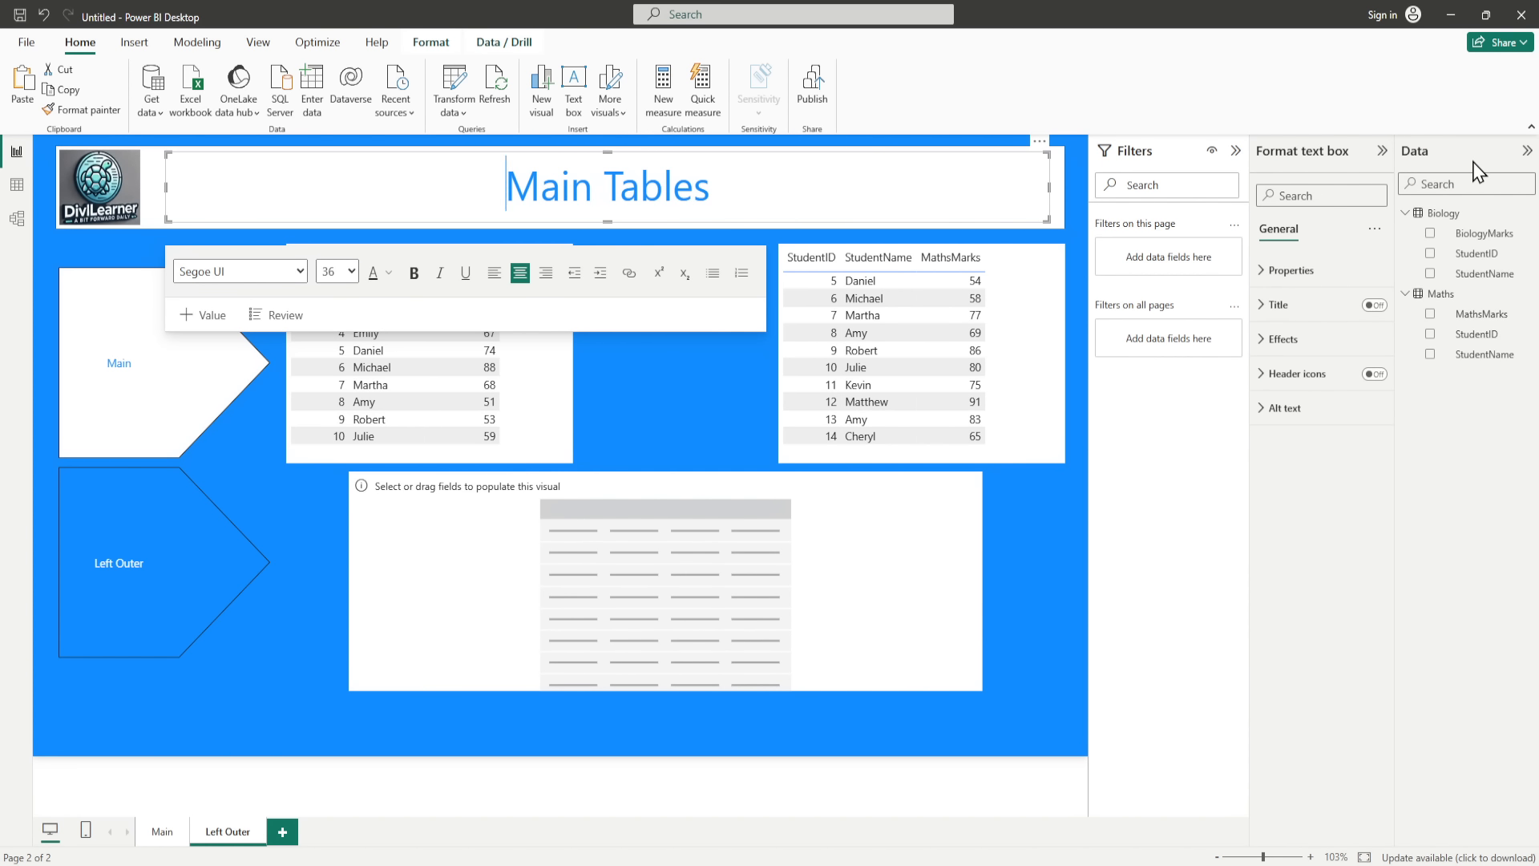
pyautogui.press('Delete')
pyautogui.press('Delete')
pyautogui.press('Delete')
pyautogui.press('Delete')
pyautogui.press('Delete')
pyautogui.press('Delete')
pyautogui.press('Delete')
pyautogui.press('Delete')
pyautogui.press('Delete')
pyautogui.press('Delete')
pyautogui.press('Delete')
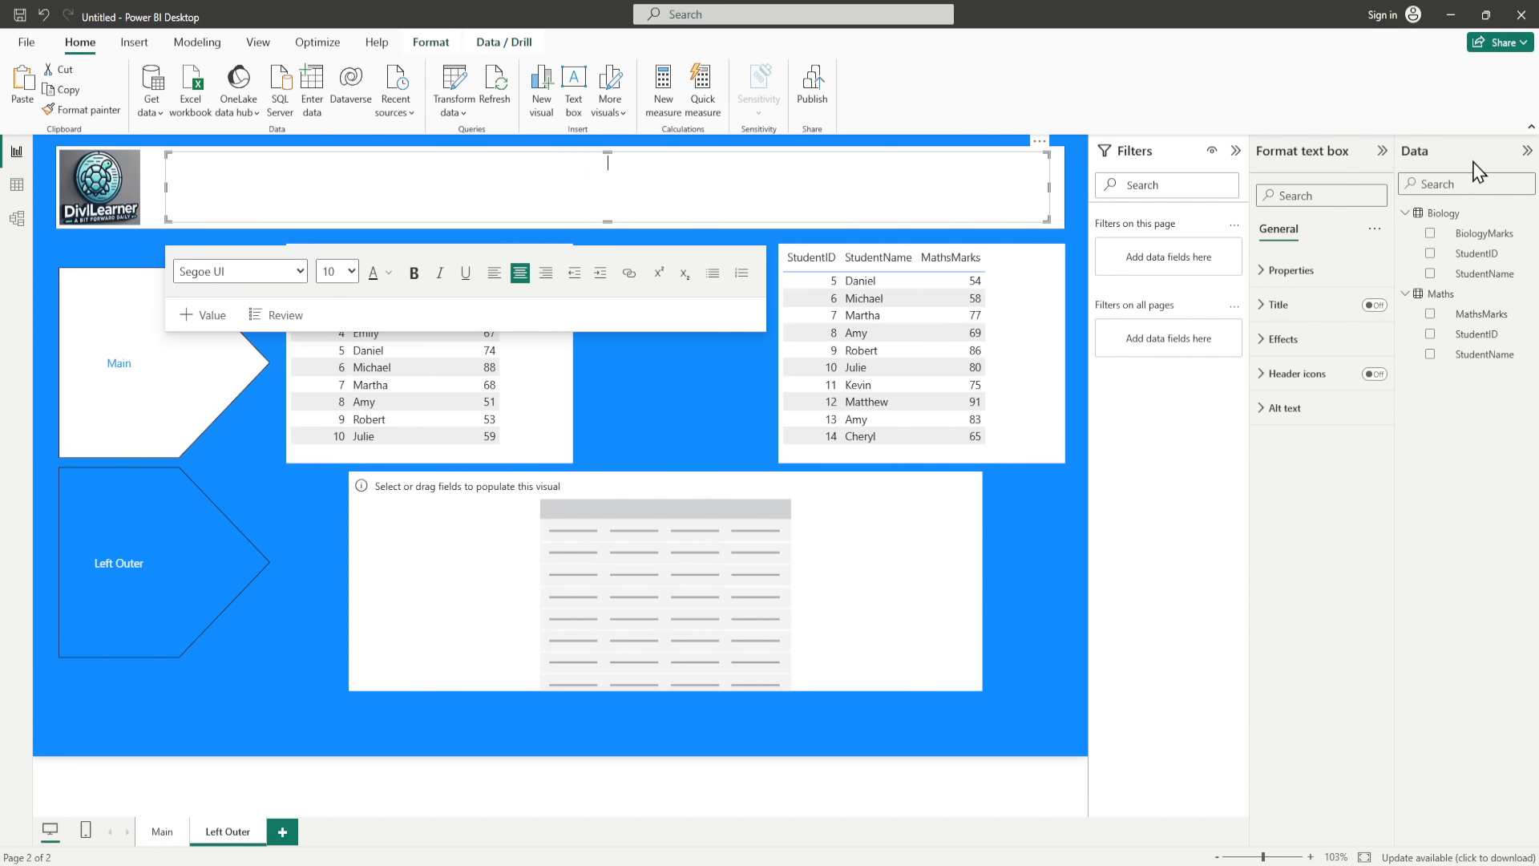
pyautogui.hotkey('ctrl', 'z')
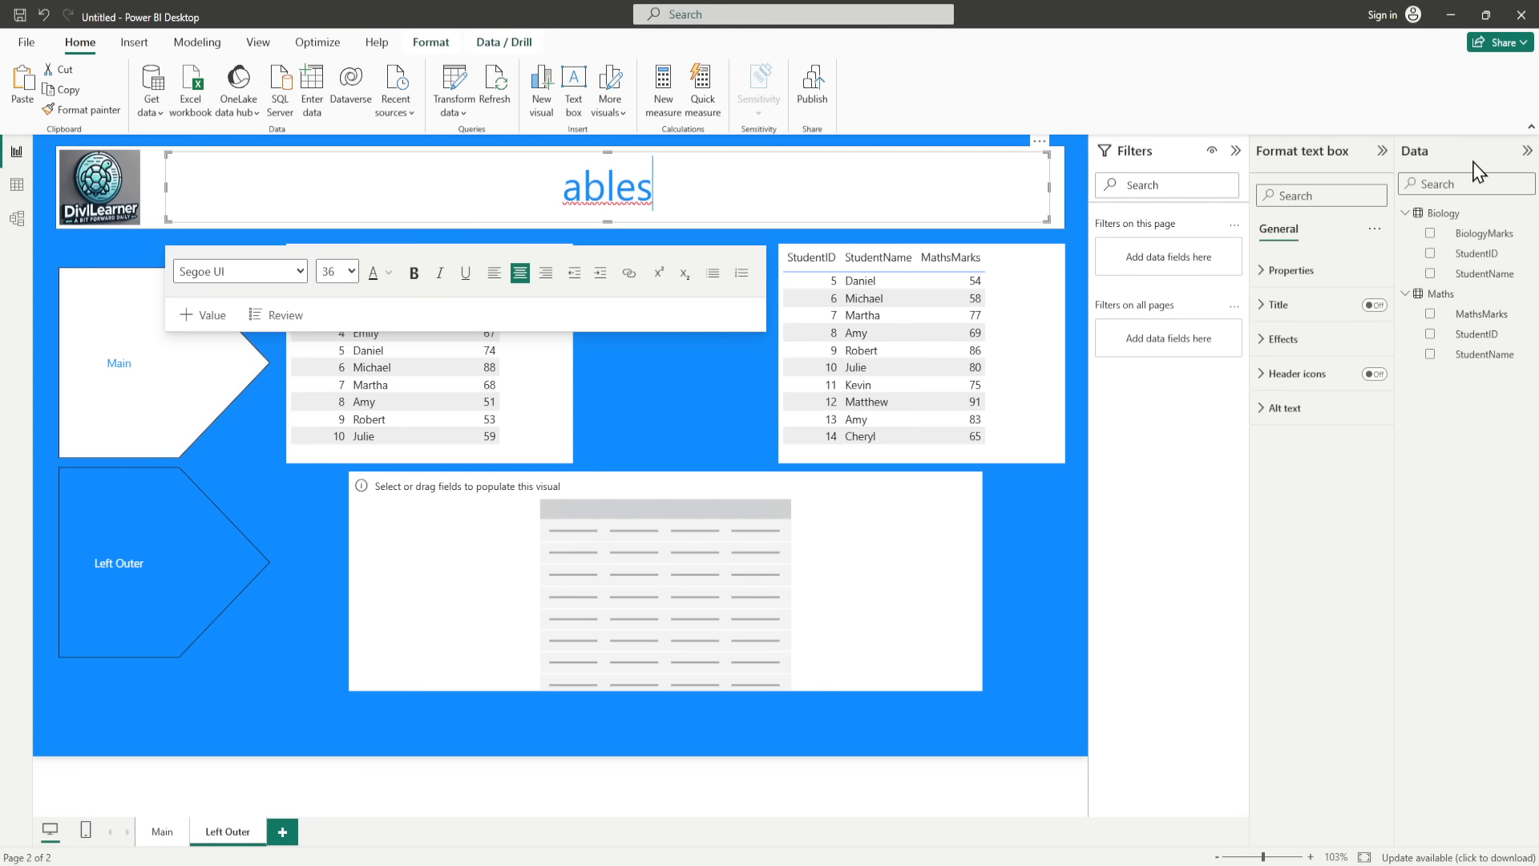
pyautogui.write('Left Outer ')
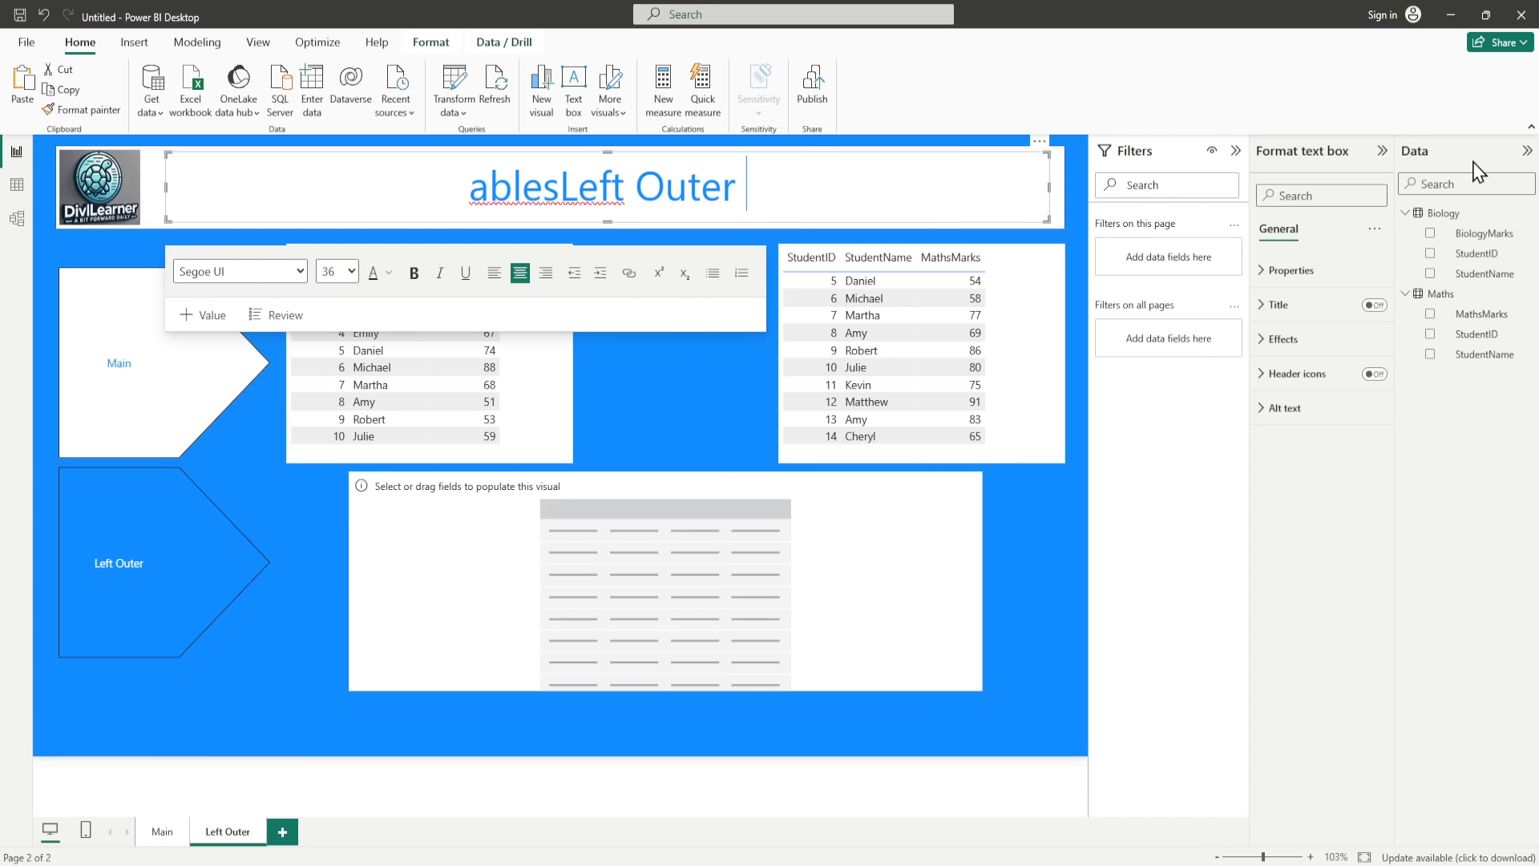
pyautogui.write('Join De')
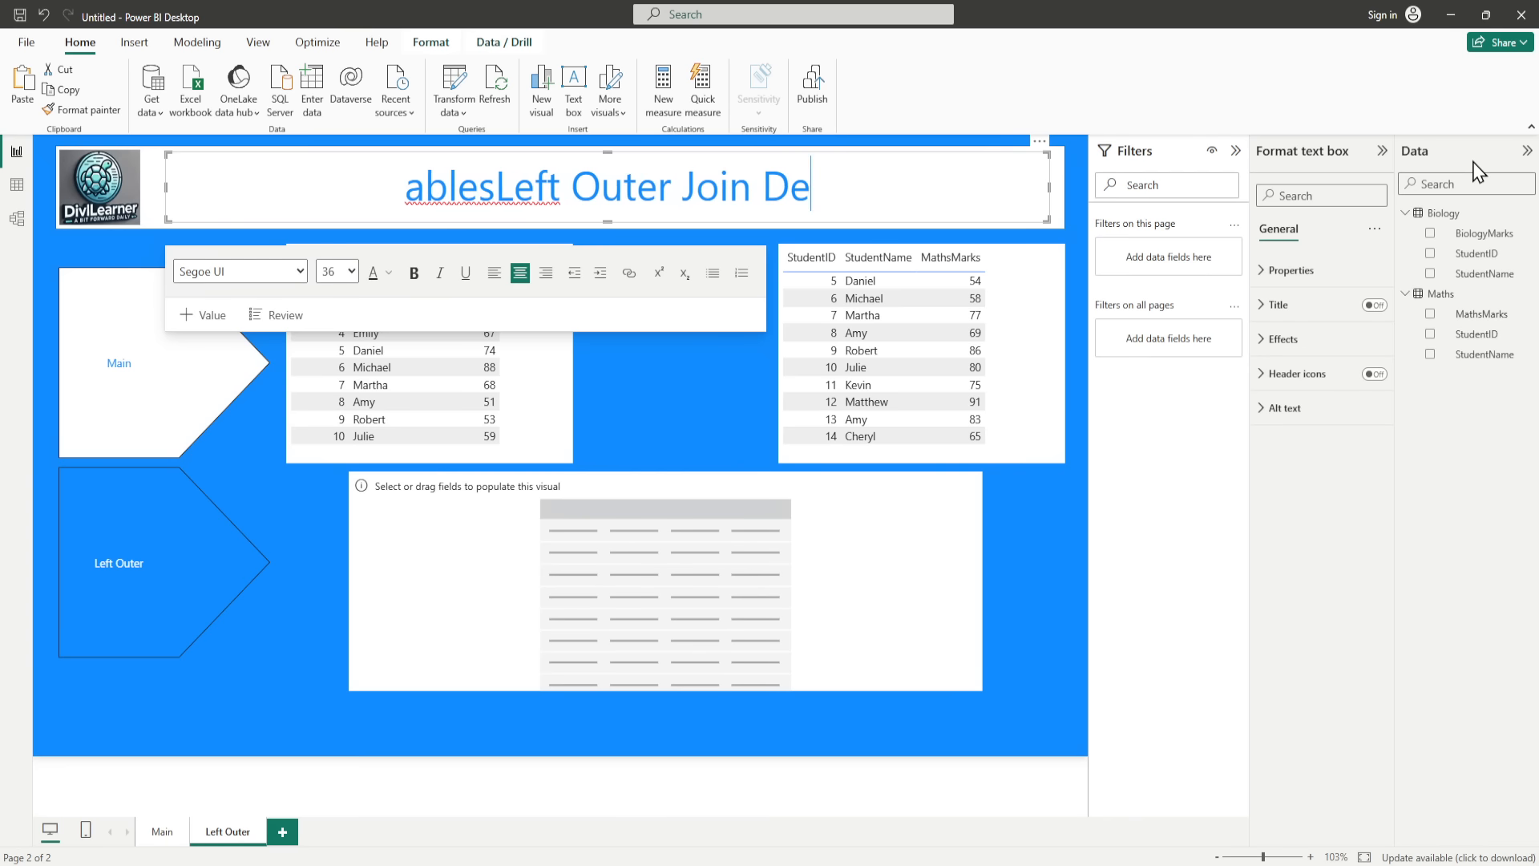
pyautogui.write('mo')
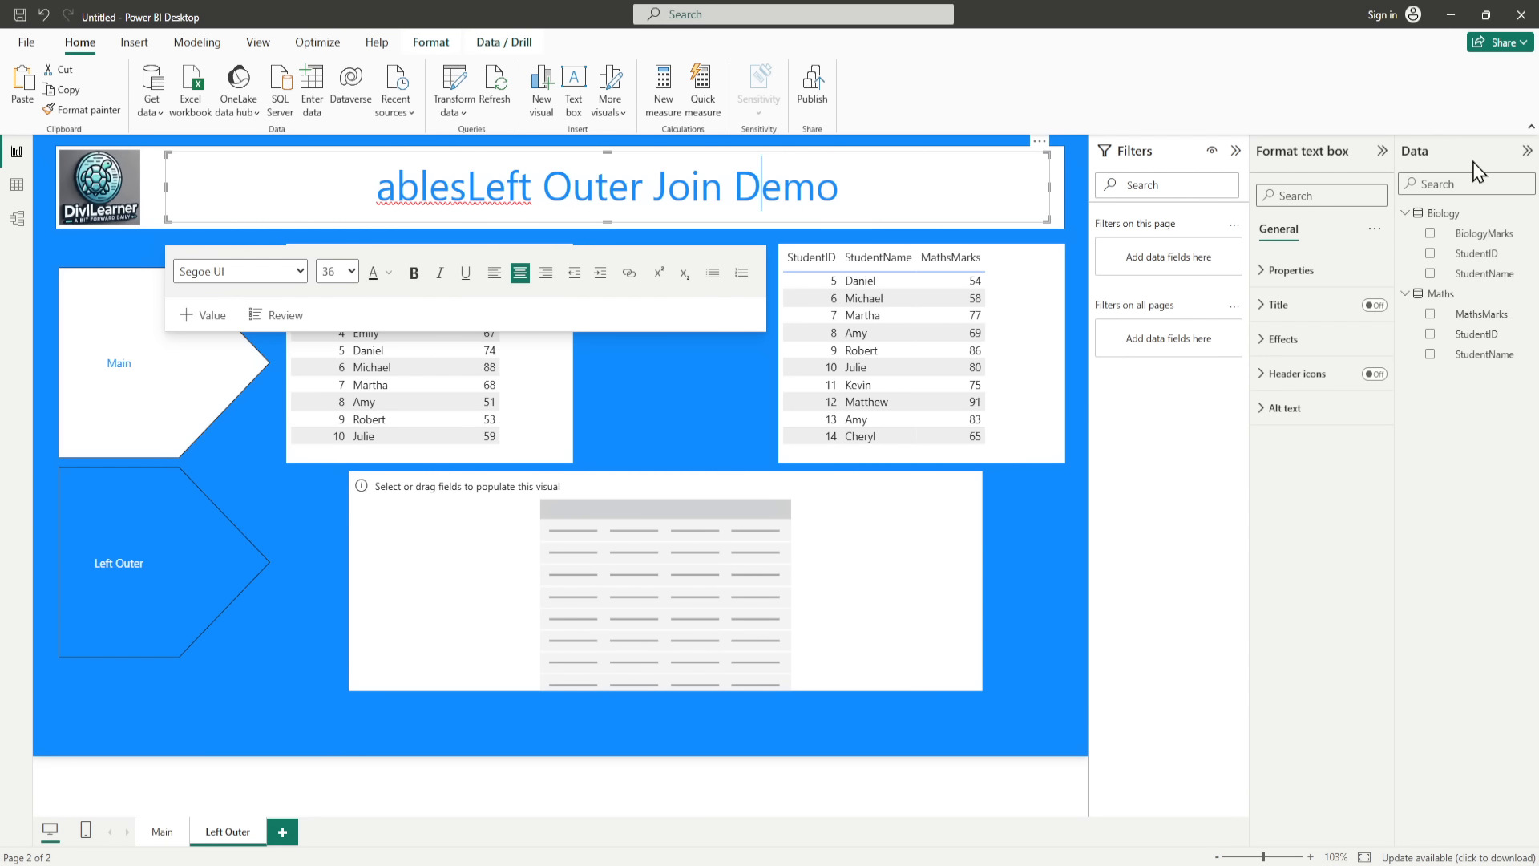
pyautogui.press('Left')
pyautogui.press('Left')
pyautogui.press('Left')
pyautogui.press('Left')
pyautogui.press('Left')
pyautogui.press('Left')
pyautogui.press('Left')
pyautogui.press('Left')
pyautogui.press('Left')
pyautogui.press('Left')
pyautogui.press('Left')
pyautogui.press('Left')
pyautogui.press('Left')
pyautogui.press('Left')
pyautogui.press('Left')
pyautogui.press('Left')
pyautogui.press('Left')
pyautogui.press('BackSpace')
pyautogui.press('BackSpace')
pyautogui.press('BackSpace')
pyautogui.press('BackSpace')
pyautogui.press('BackSpace')
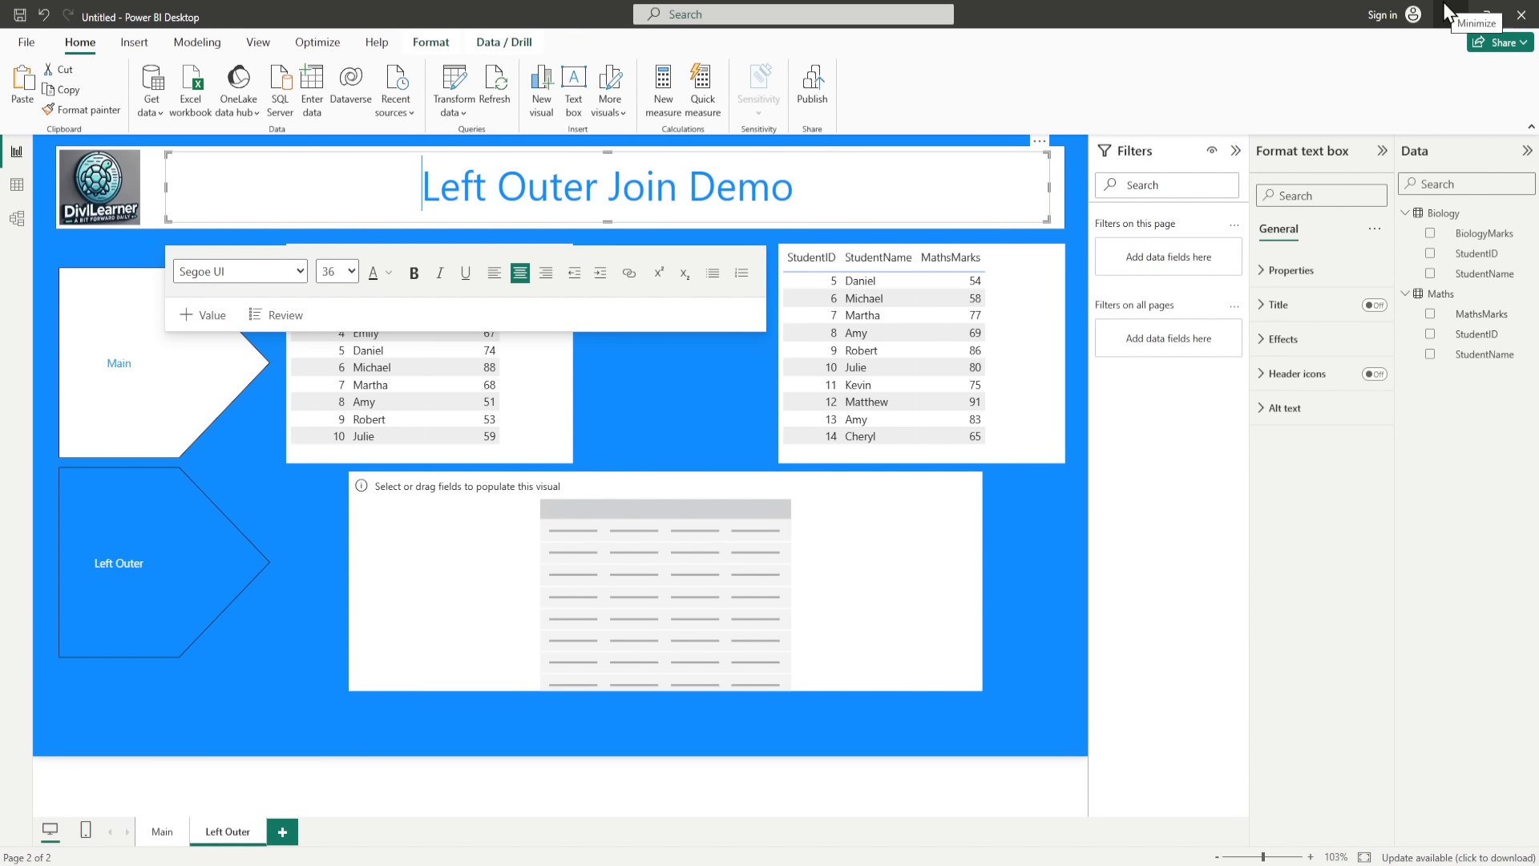
pyautogui.click(789, 196)
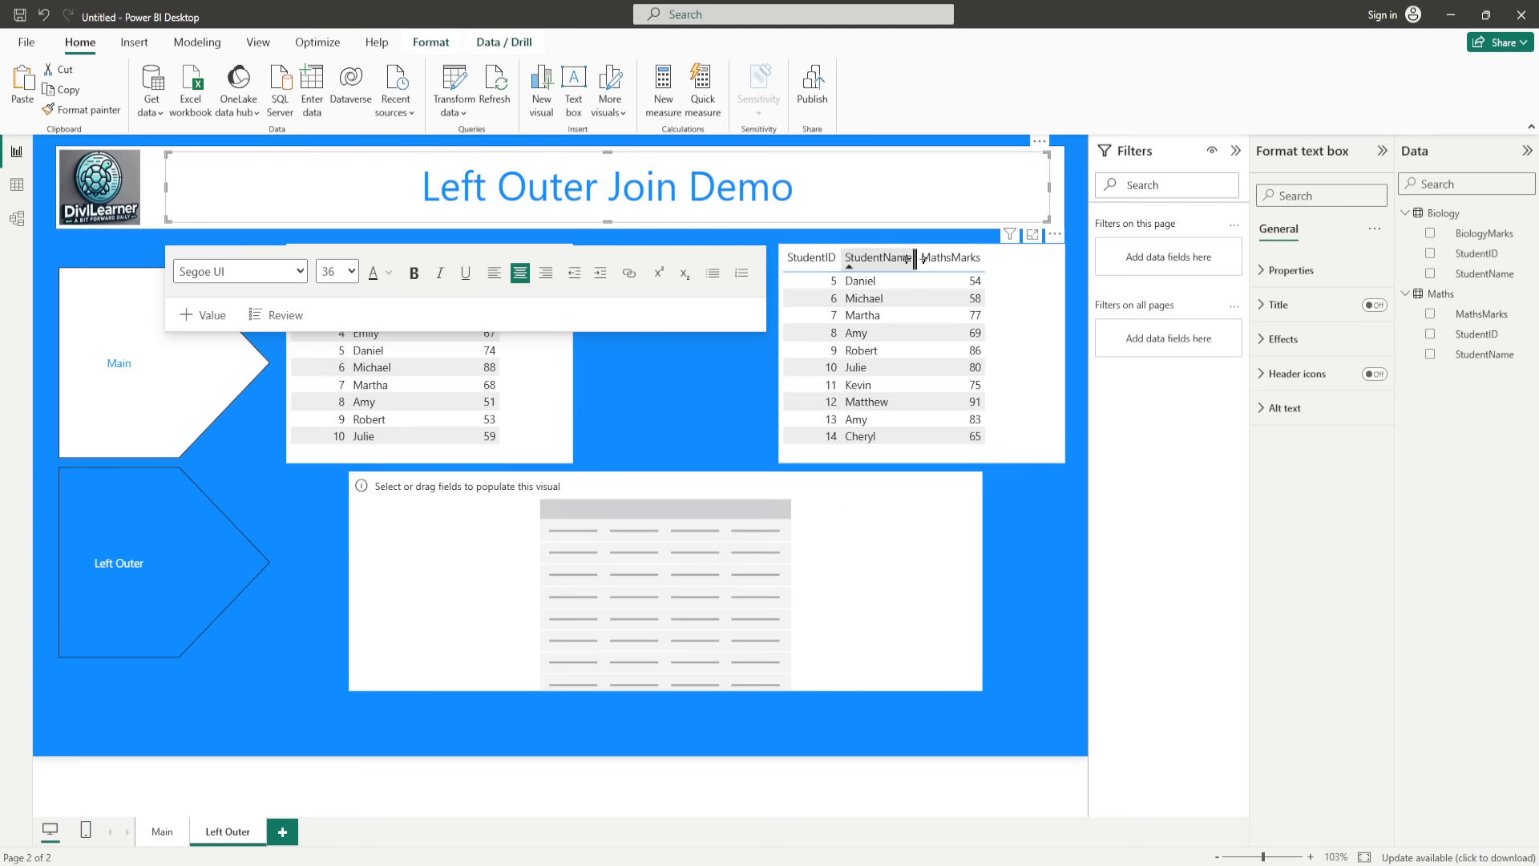
# Step: Shorten the Left Outer page's banner title to Left Outer Join and select the empty table visual below
pyautogui.press('BackSpace')
pyautogui.press('BackSpace')
pyautogui.press('BackSpace')
pyautogui.press('BackSpace')
pyautogui.press('BackSpace')
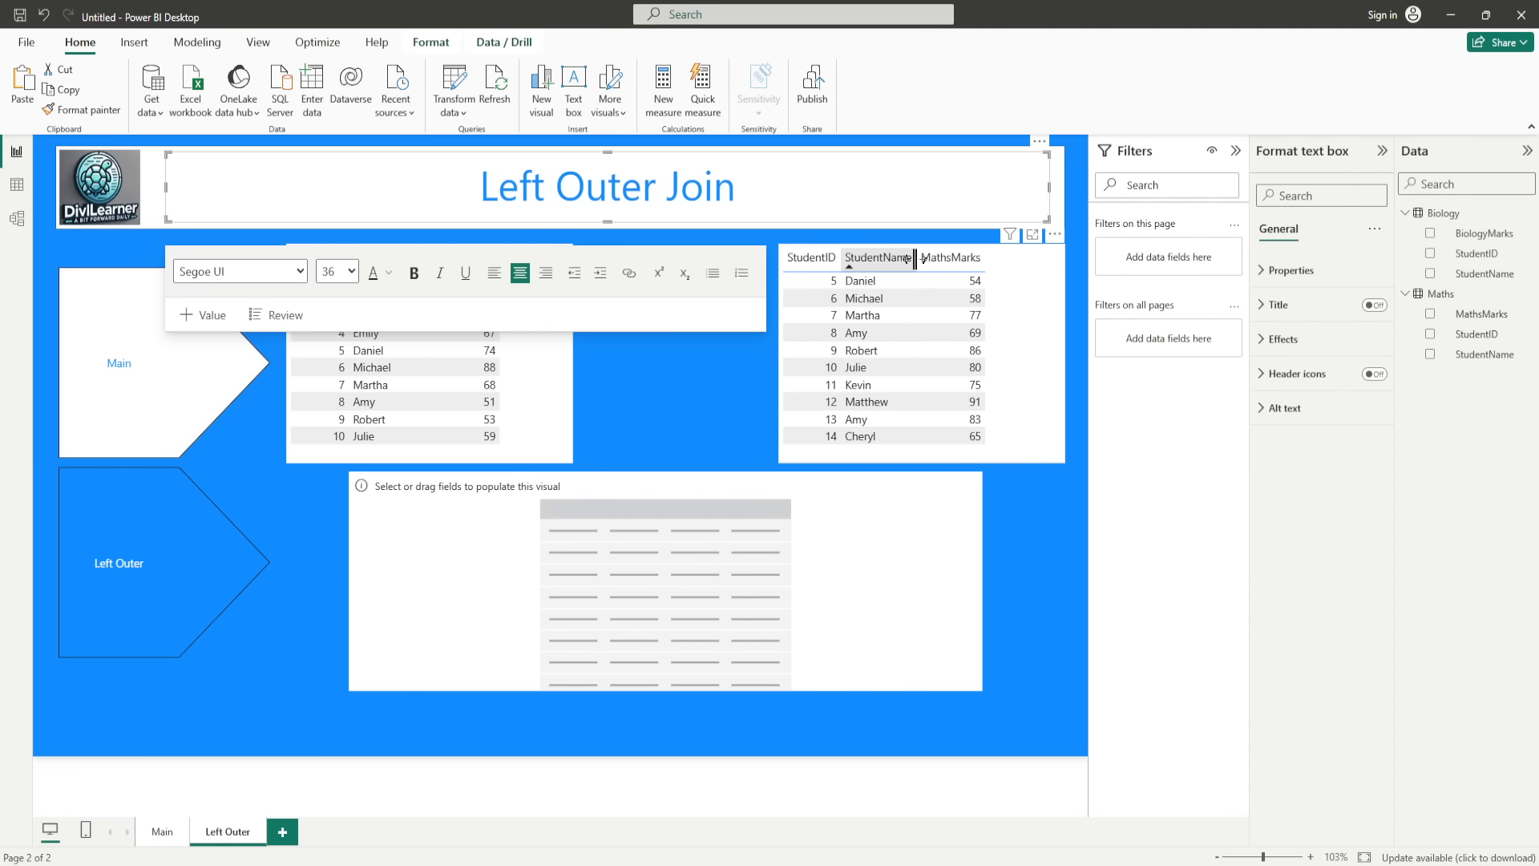
pyautogui.click(908, 632)
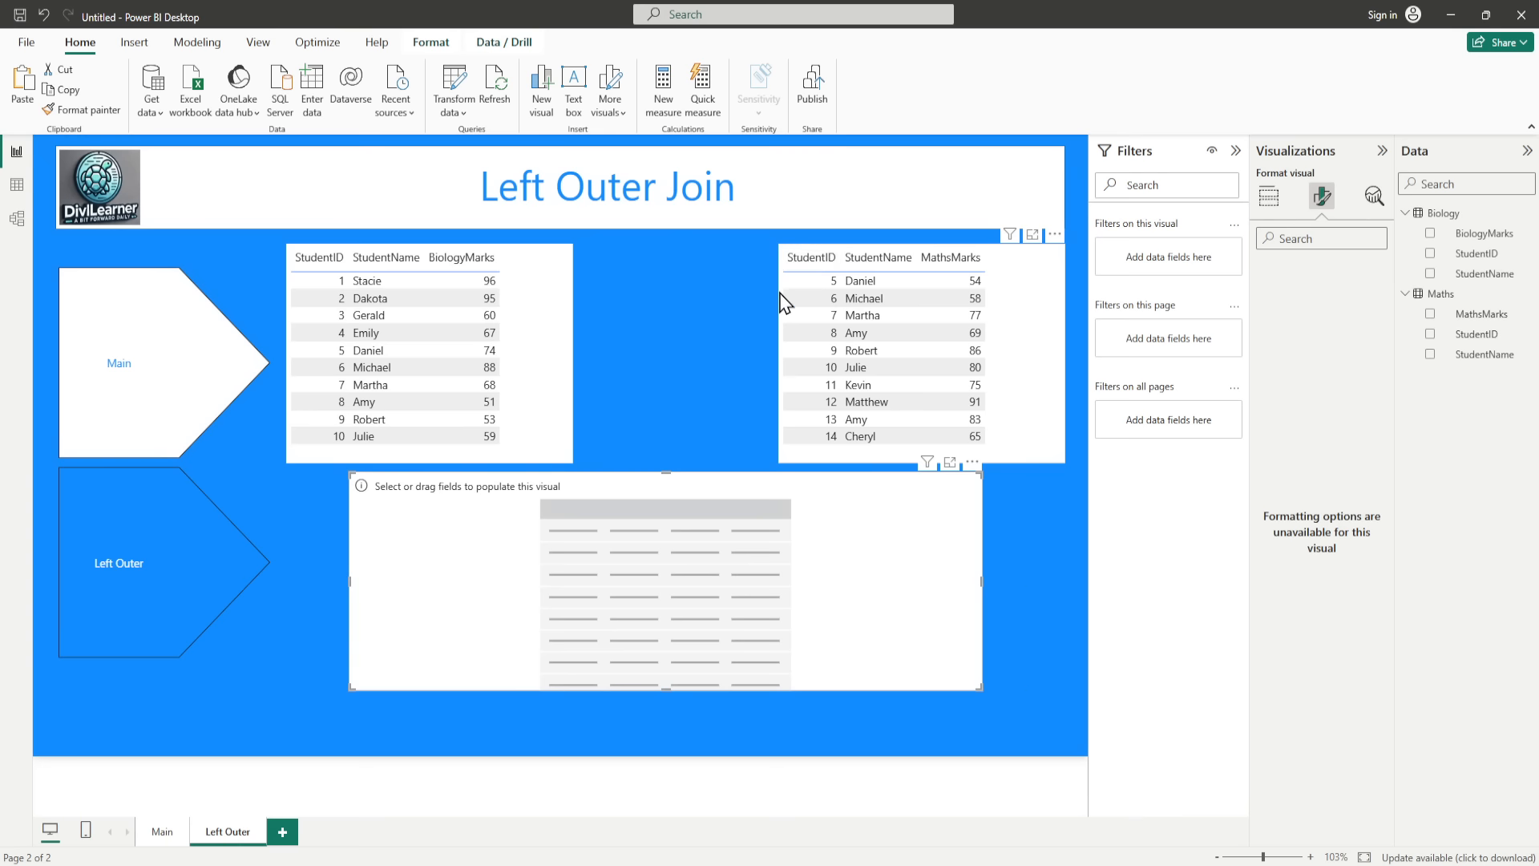
# Step: Delete the relationship between Maths (StudentID) and Biology (StudentID) from the model
pyautogui.click(196, 42)
pyautogui.click(35, 97)
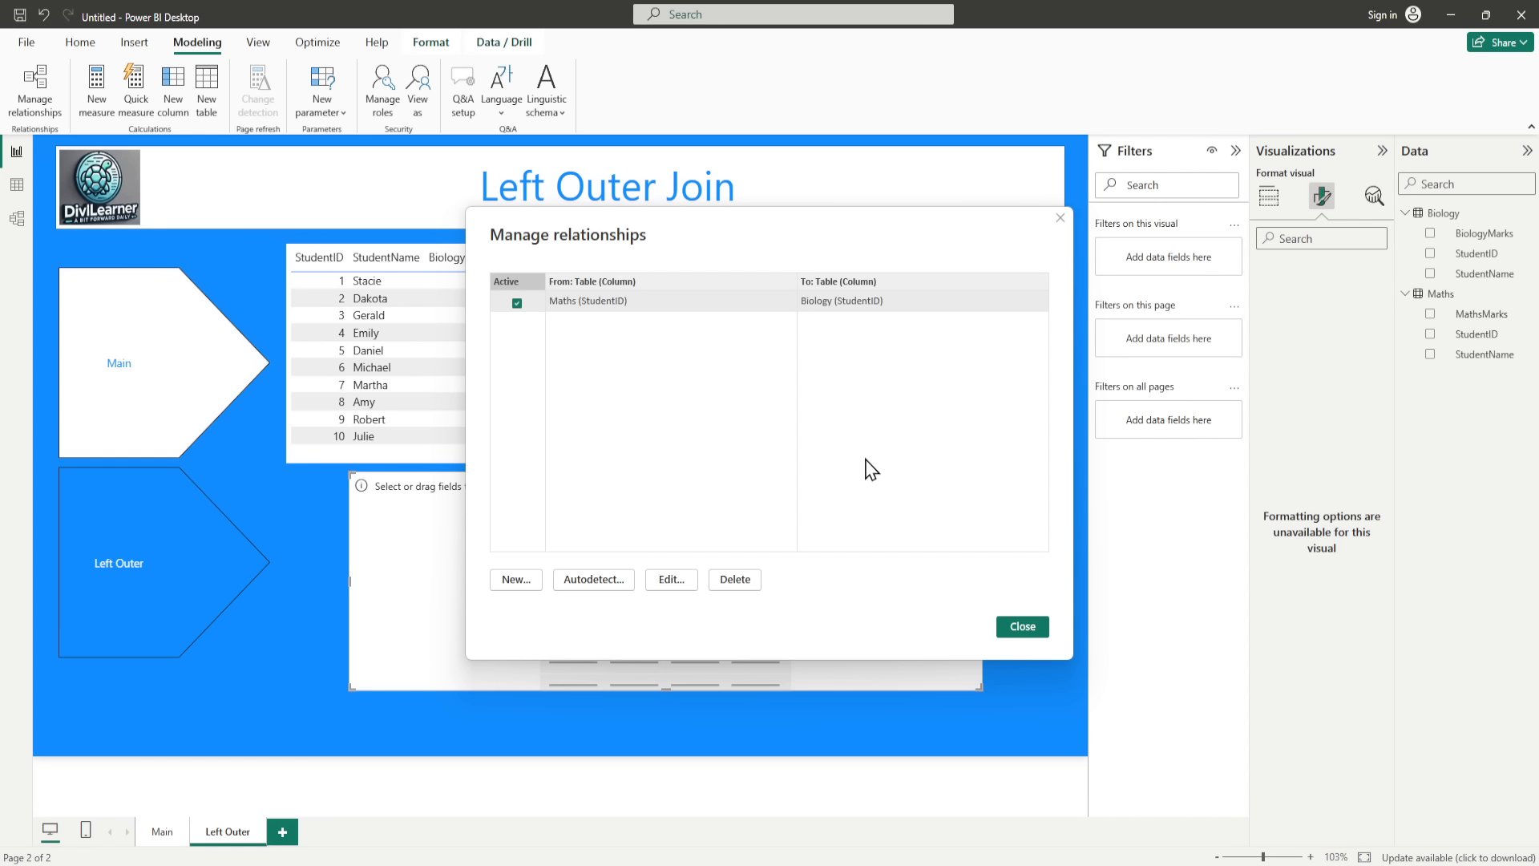
pyautogui.click(742, 584)
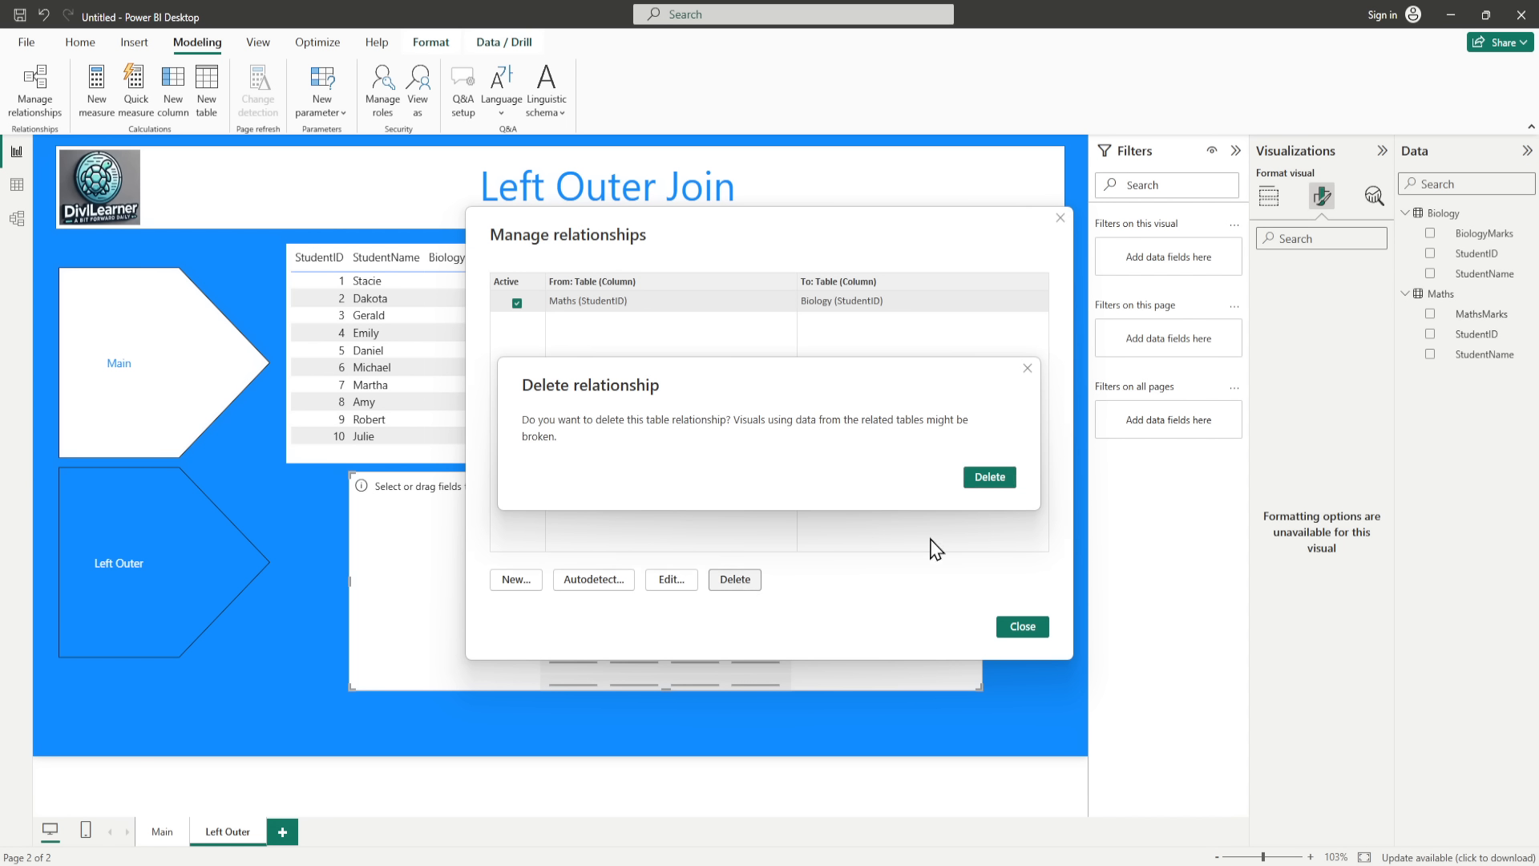
pyautogui.click(980, 479)
pyautogui.click(1027, 629)
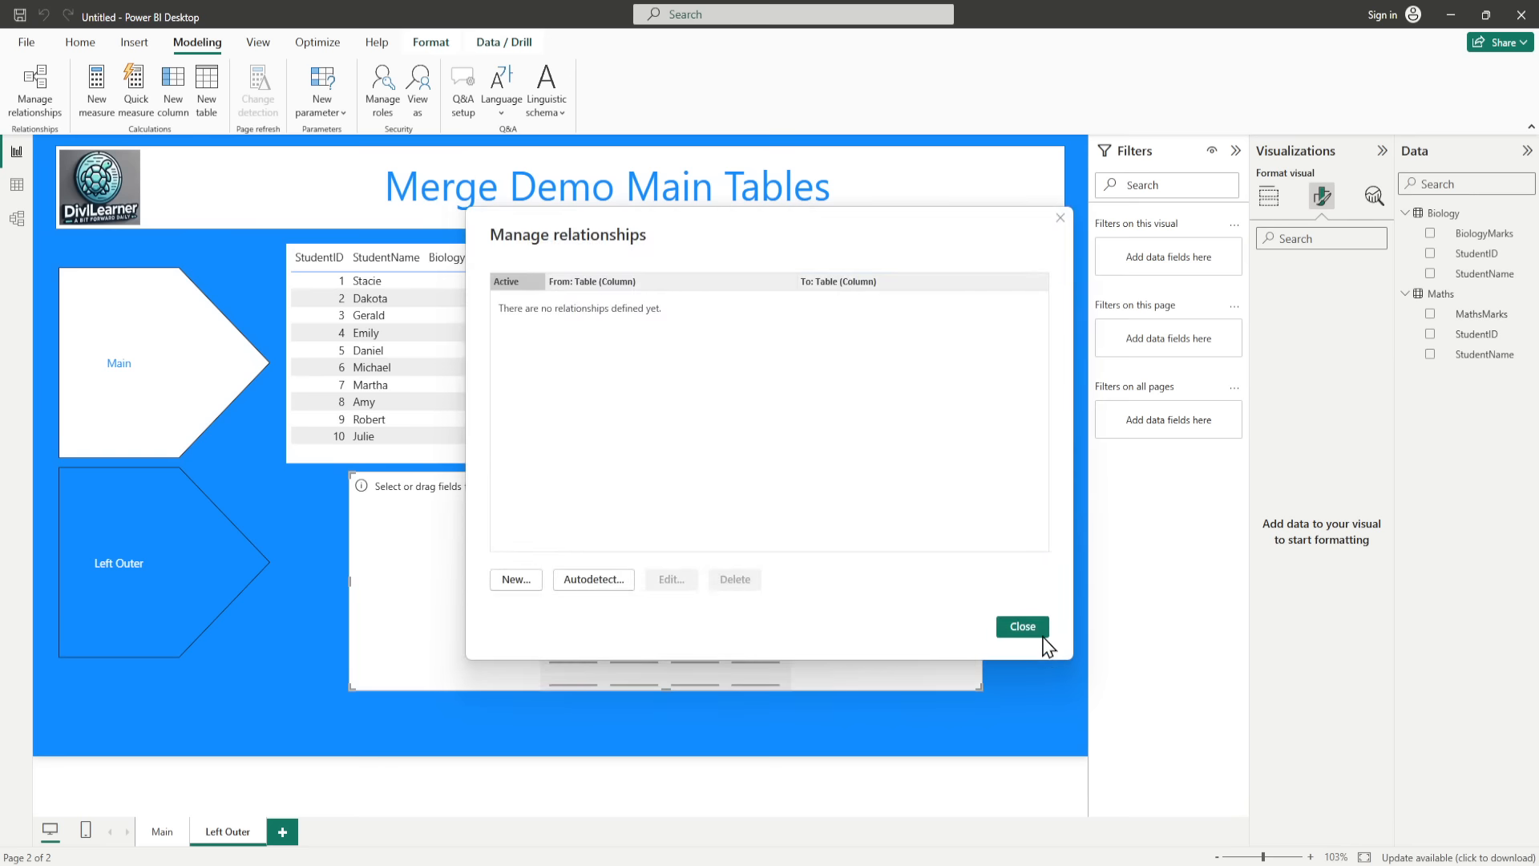
pyautogui.click(1032, 632)
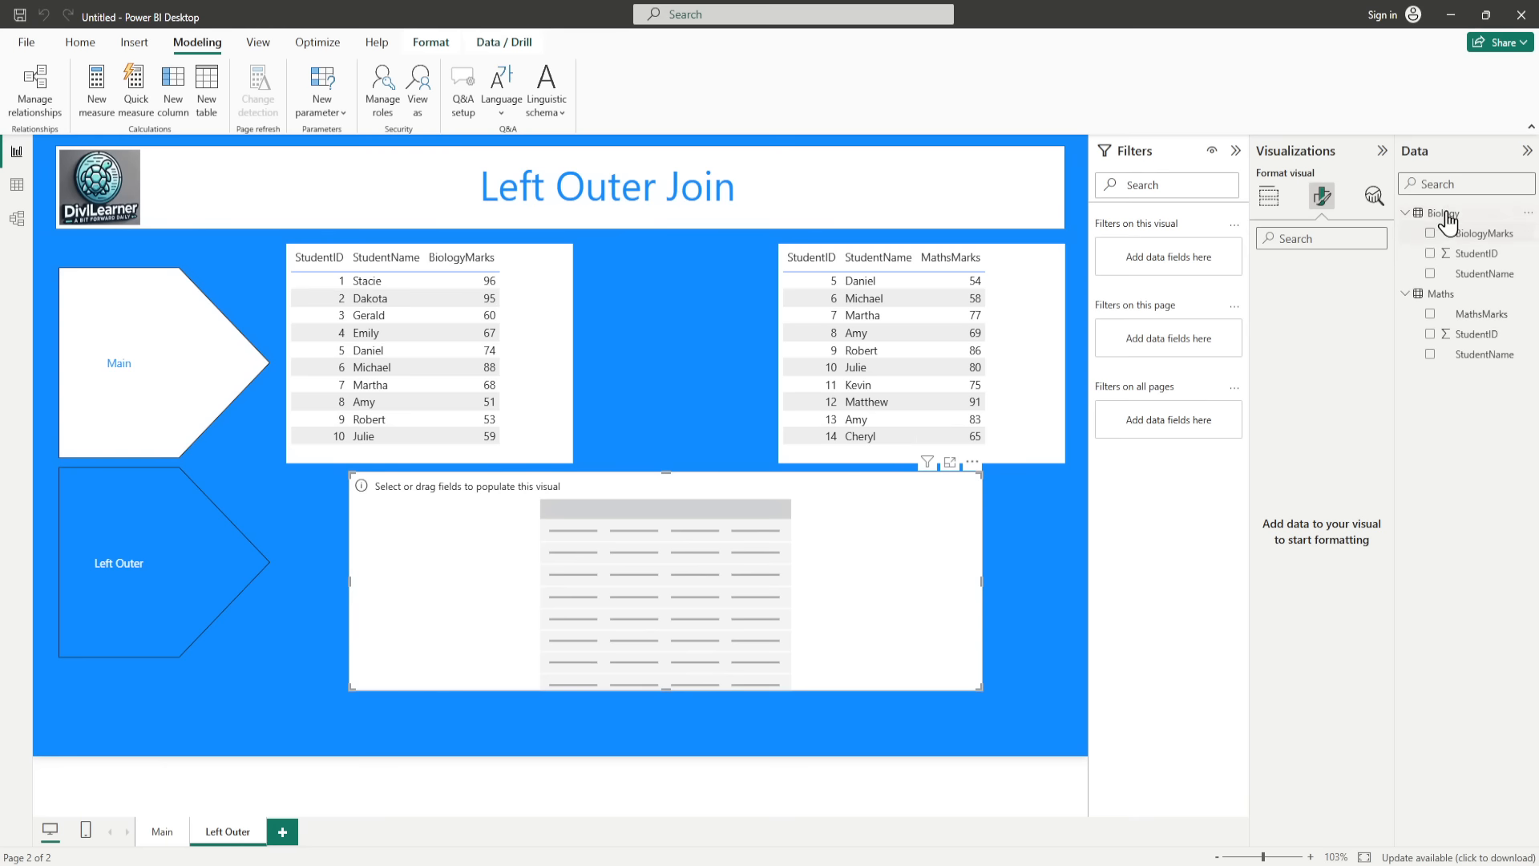
# Step: In Power Query Editor, merge Biology with Maths as a new query, matching on StudentID with a Left Outer join
pyautogui.click(80, 44)
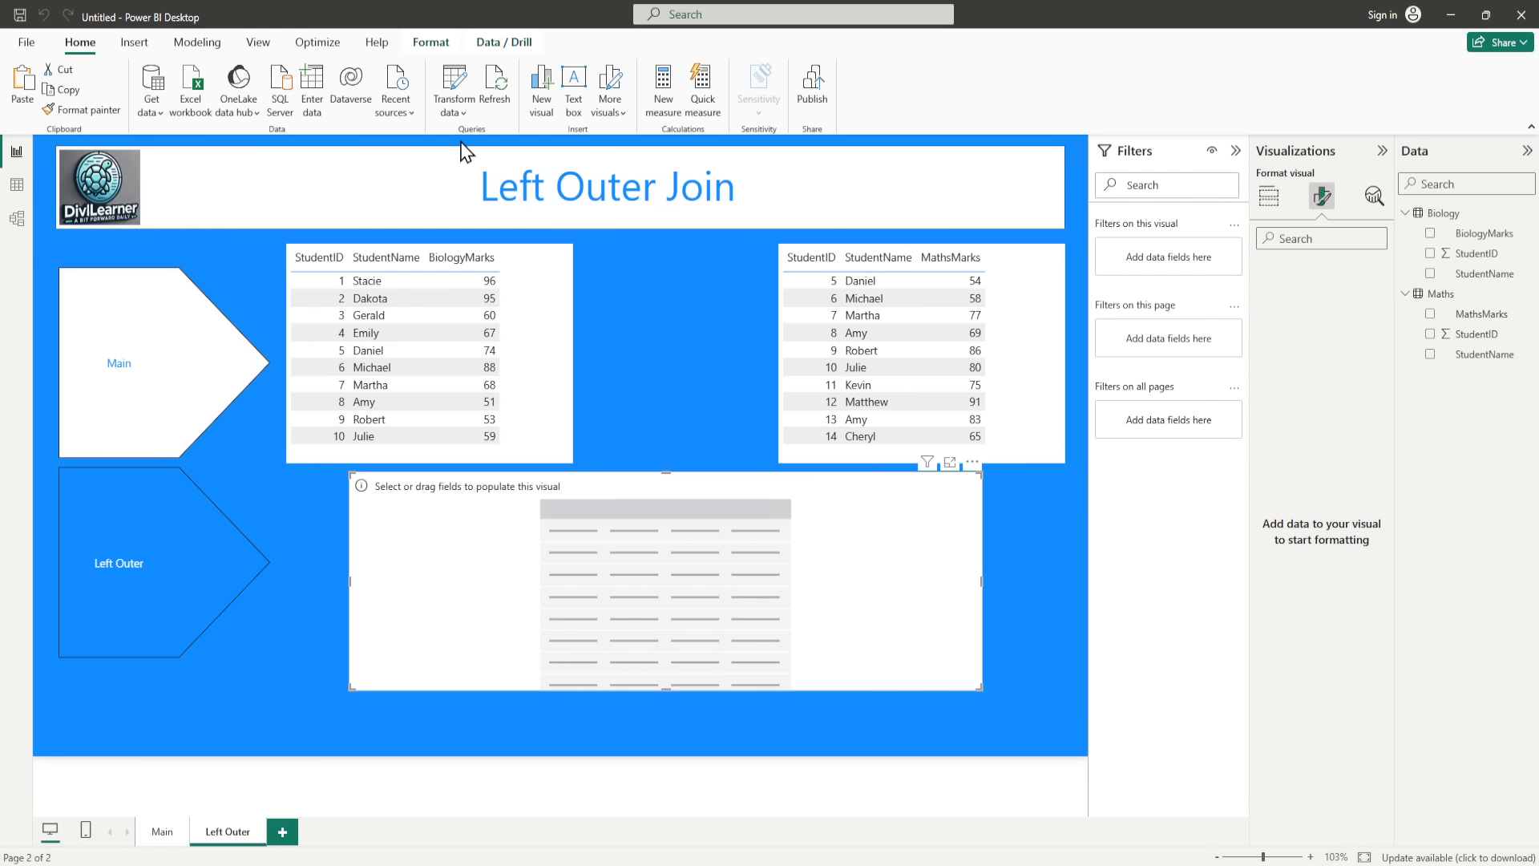
pyautogui.click(455, 92)
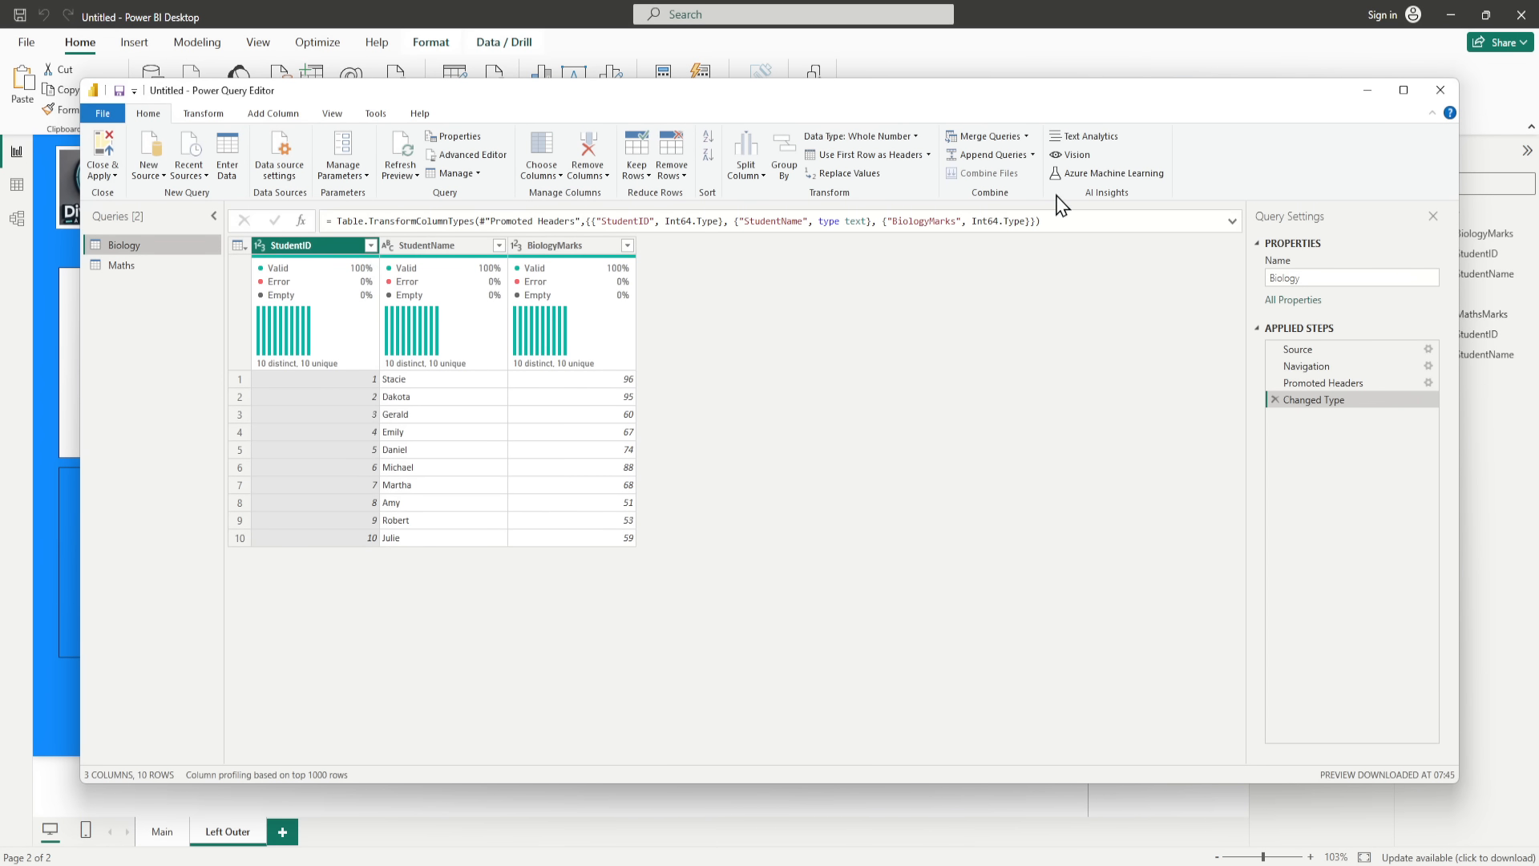
pyautogui.click(1027, 138)
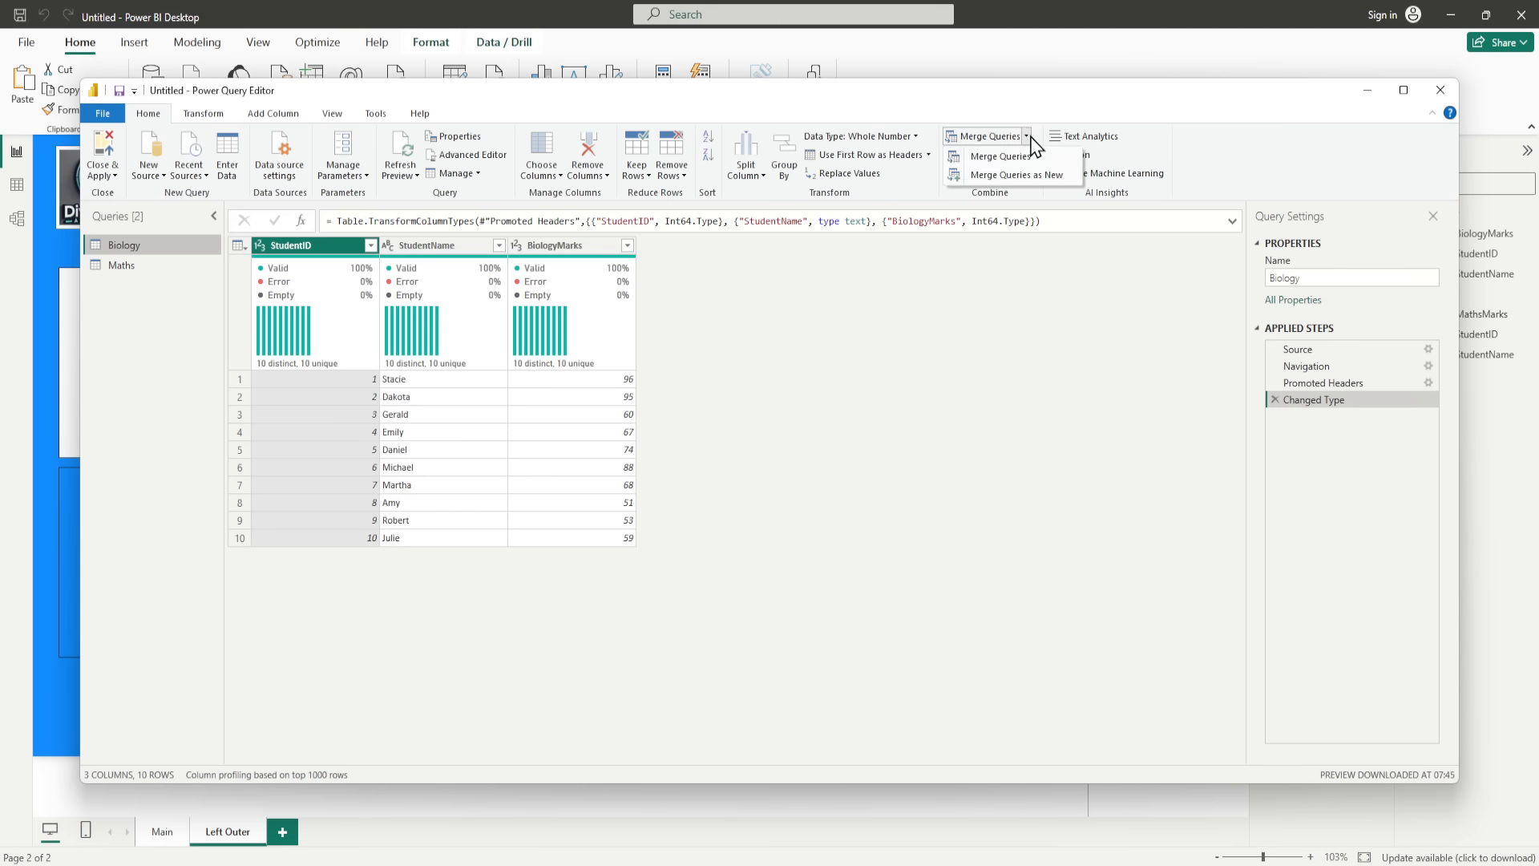
pyautogui.click(1038, 176)
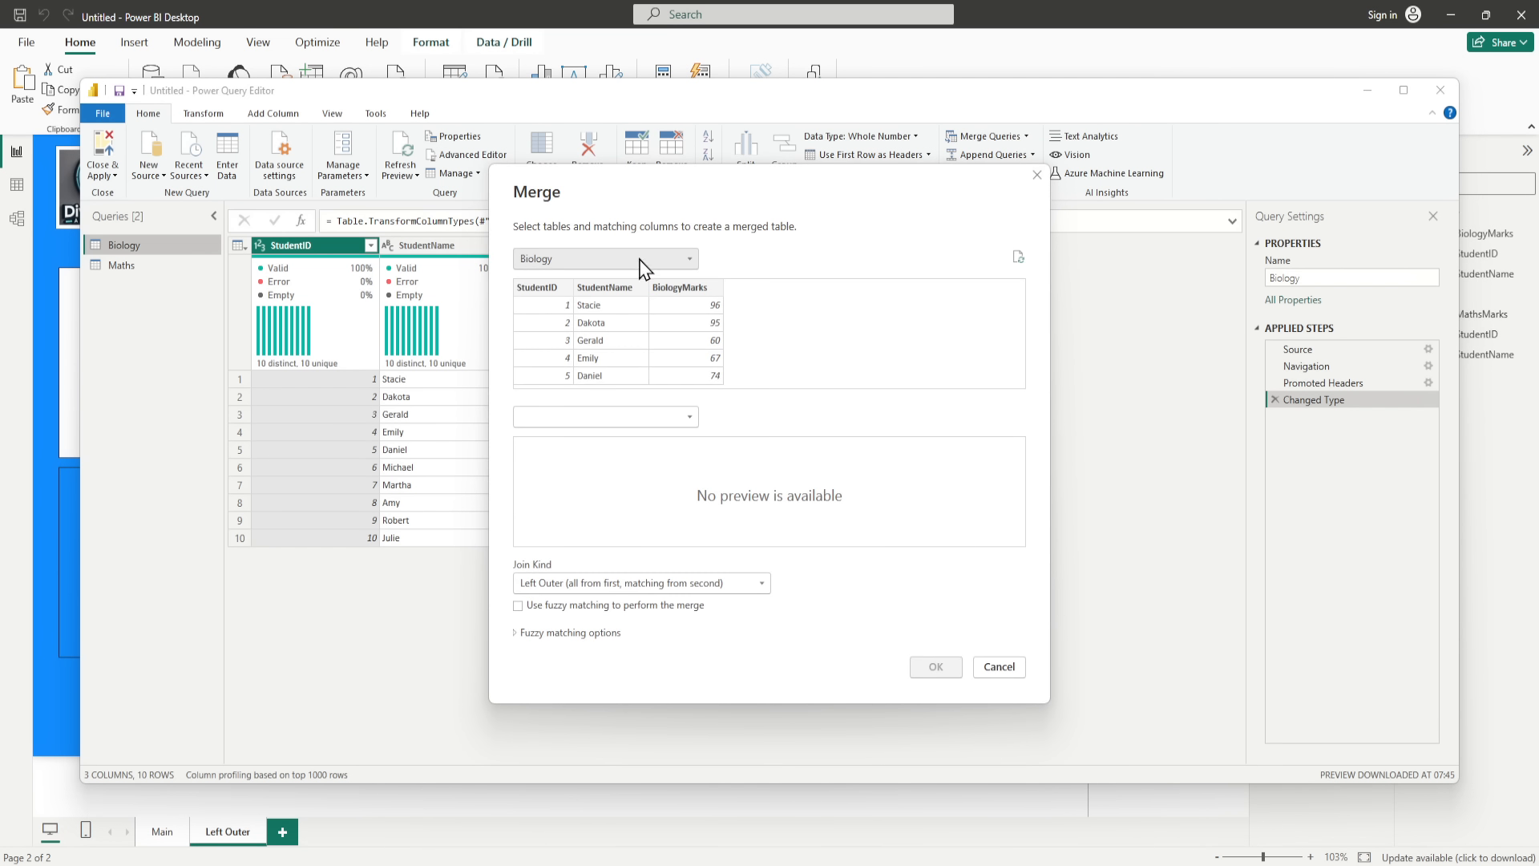
pyautogui.click(688, 418)
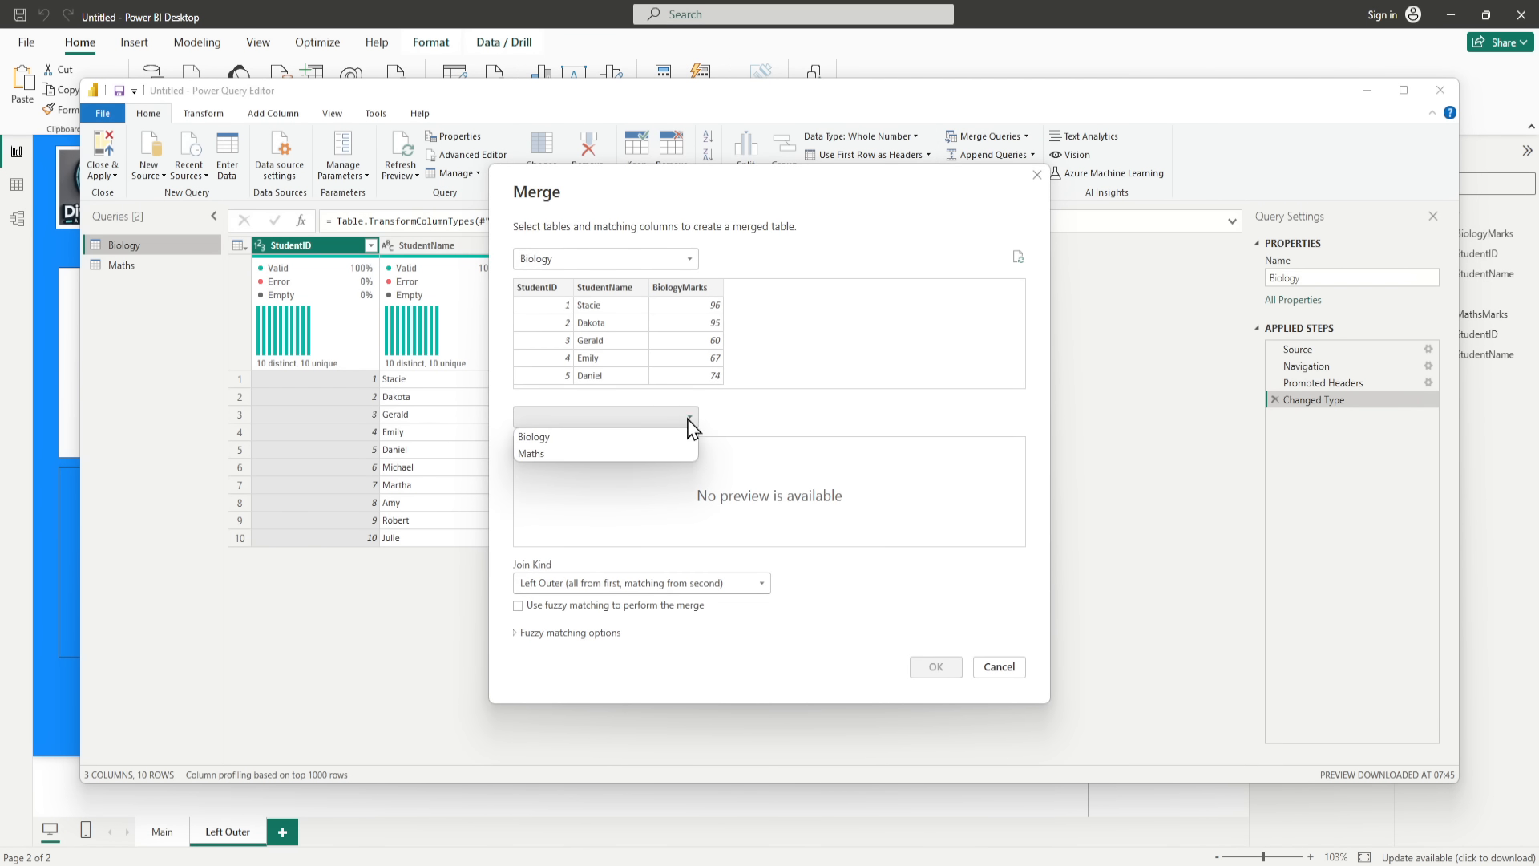
pyautogui.click(582, 455)
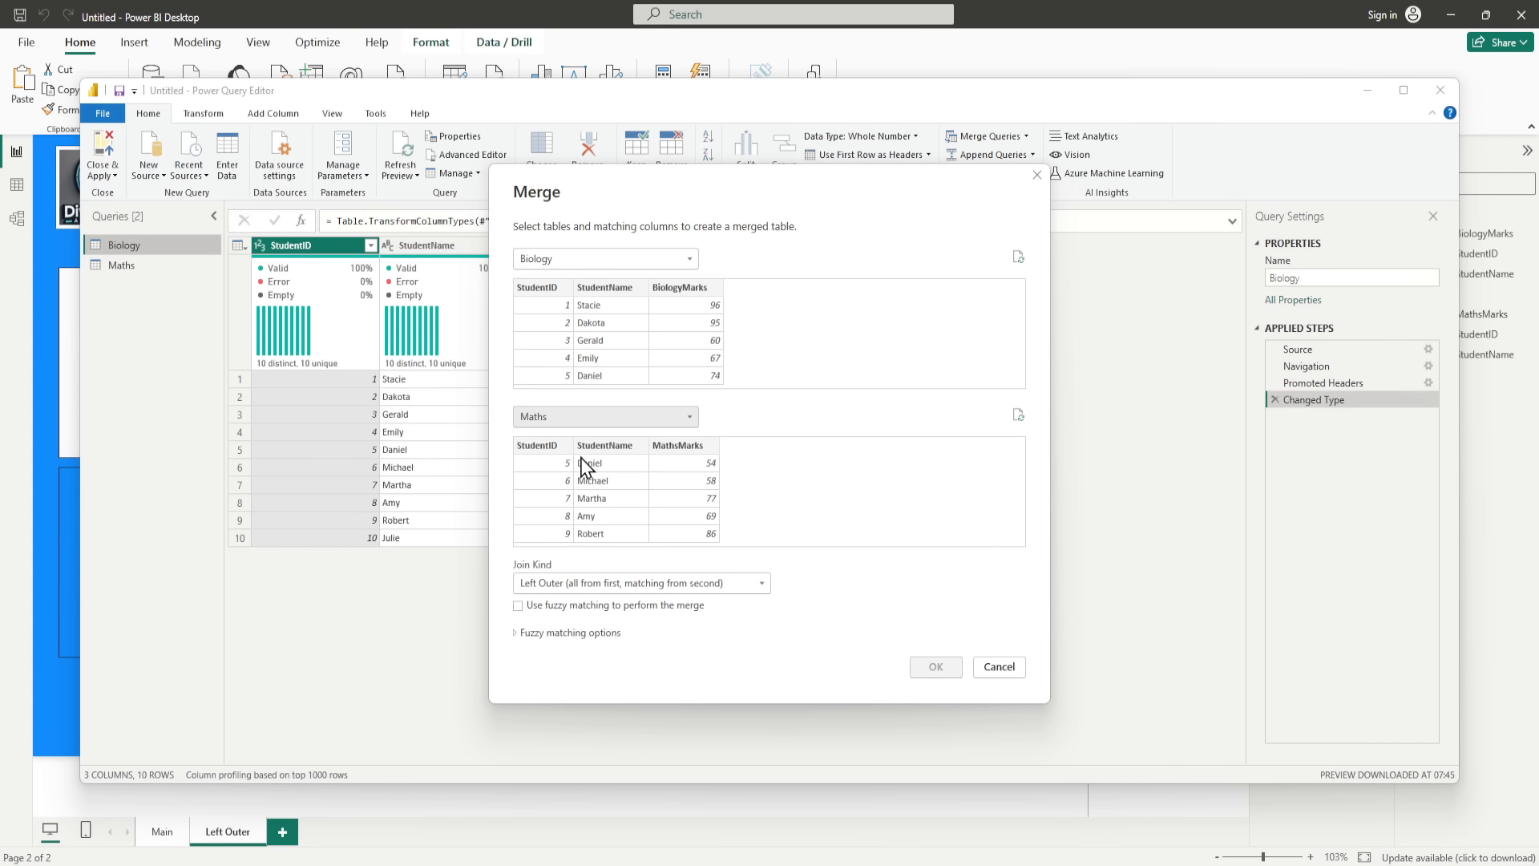
pyautogui.click(550, 290)
pyautogui.click(540, 446)
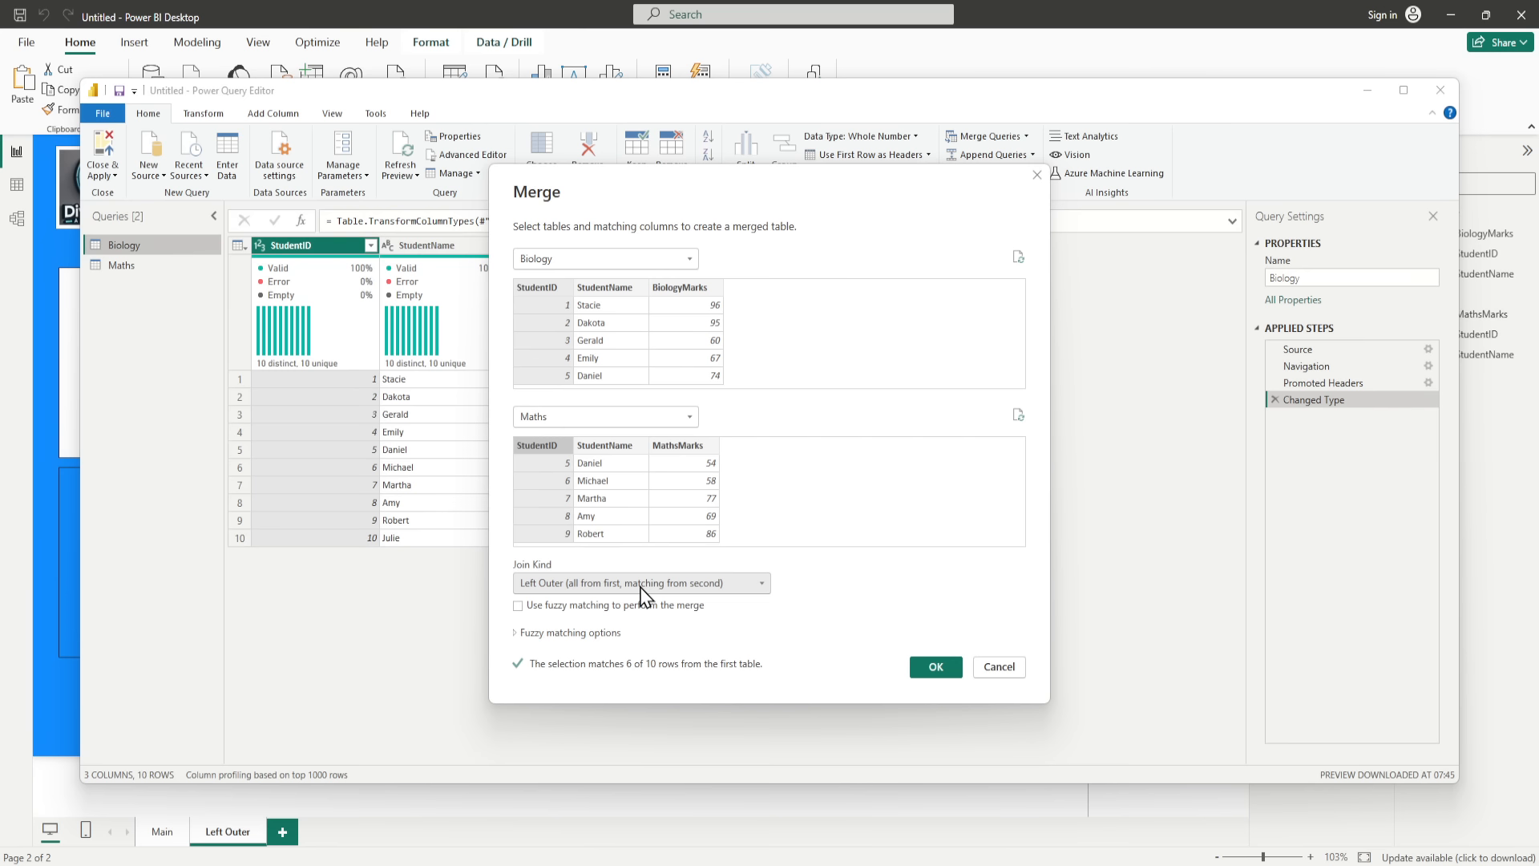
pyautogui.click(935, 667)
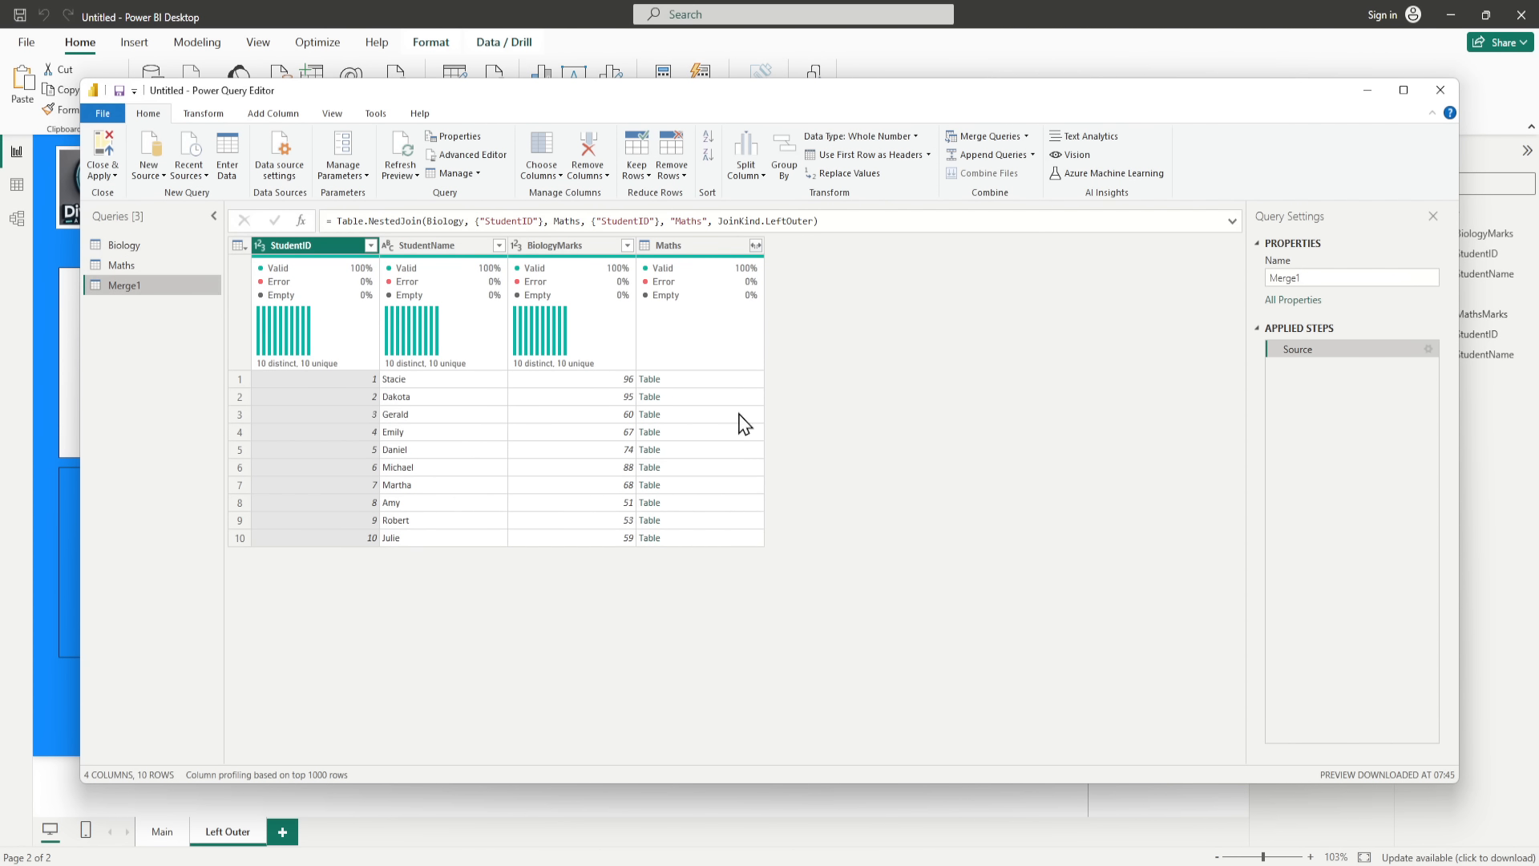
# Step: Expand the merged query's Maths column to StudentID, StudentName and MathsMarks with the original name as prefix, and apply the changes to the report
pyautogui.click(755, 244)
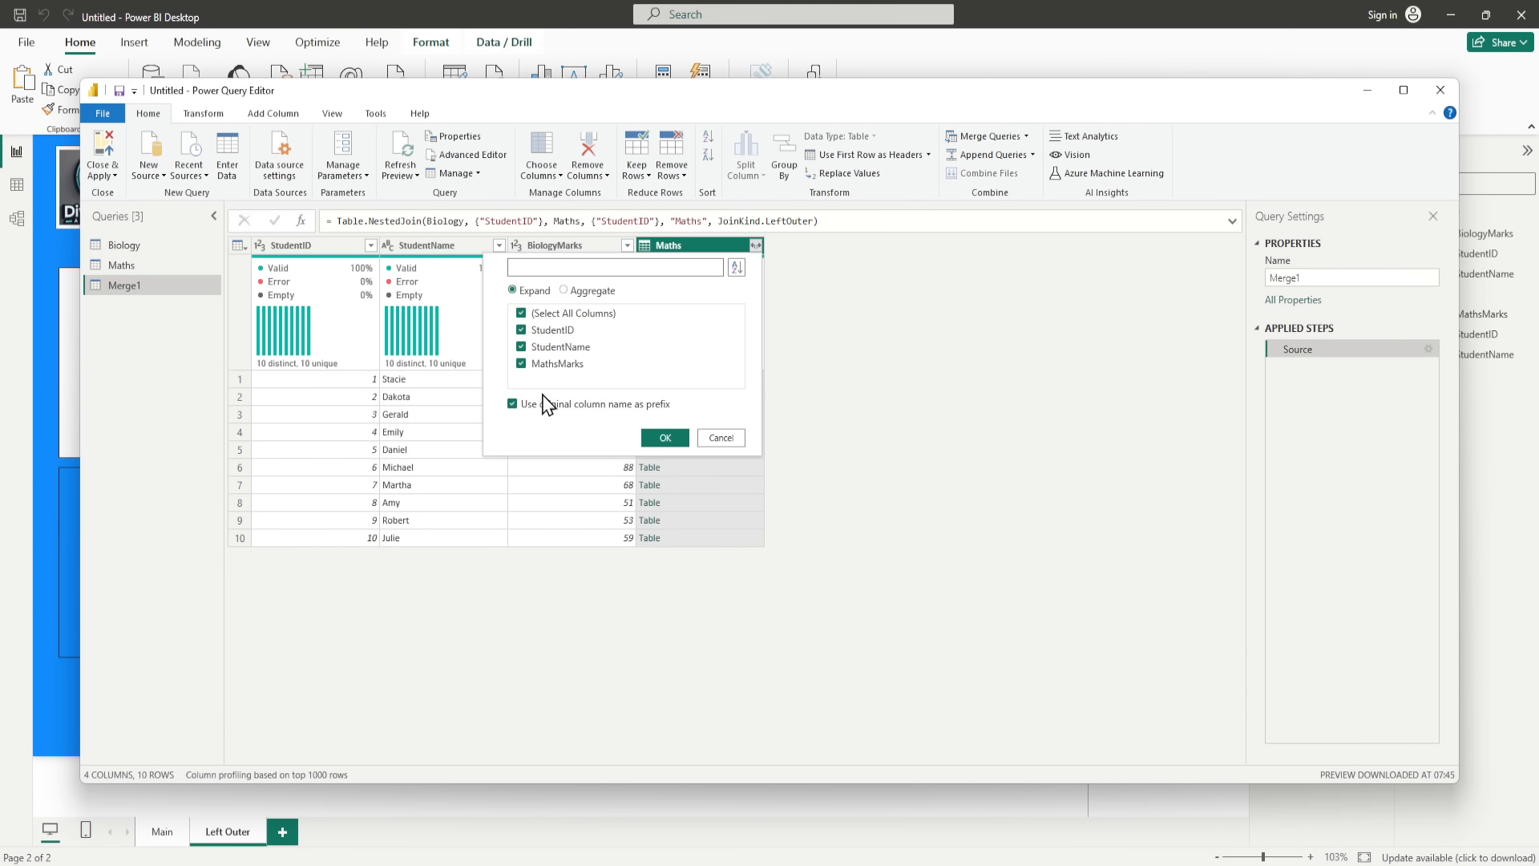
pyautogui.click(665, 438)
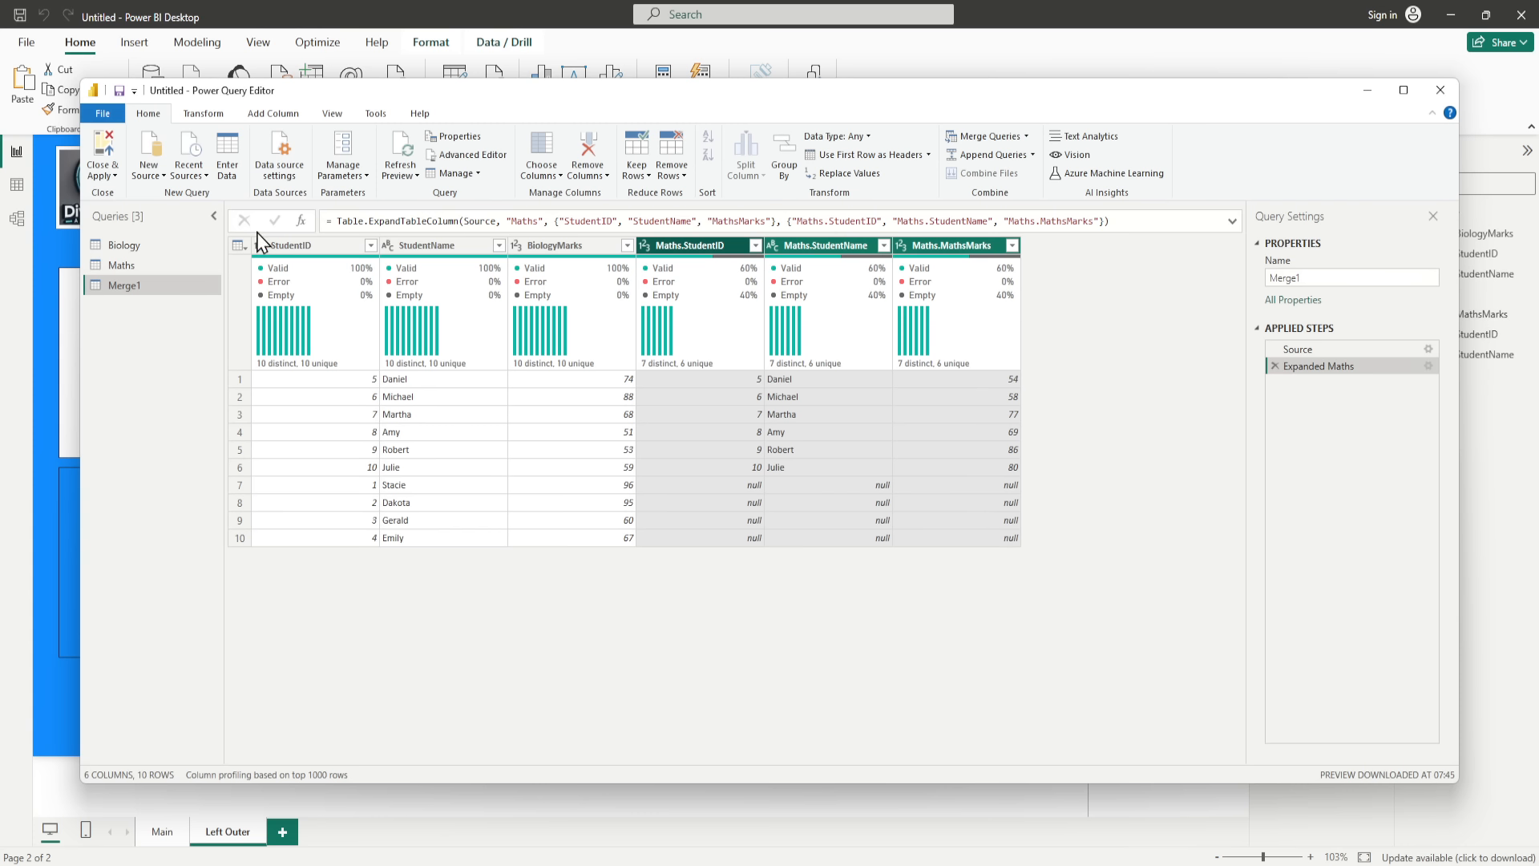
pyautogui.click(105, 178)
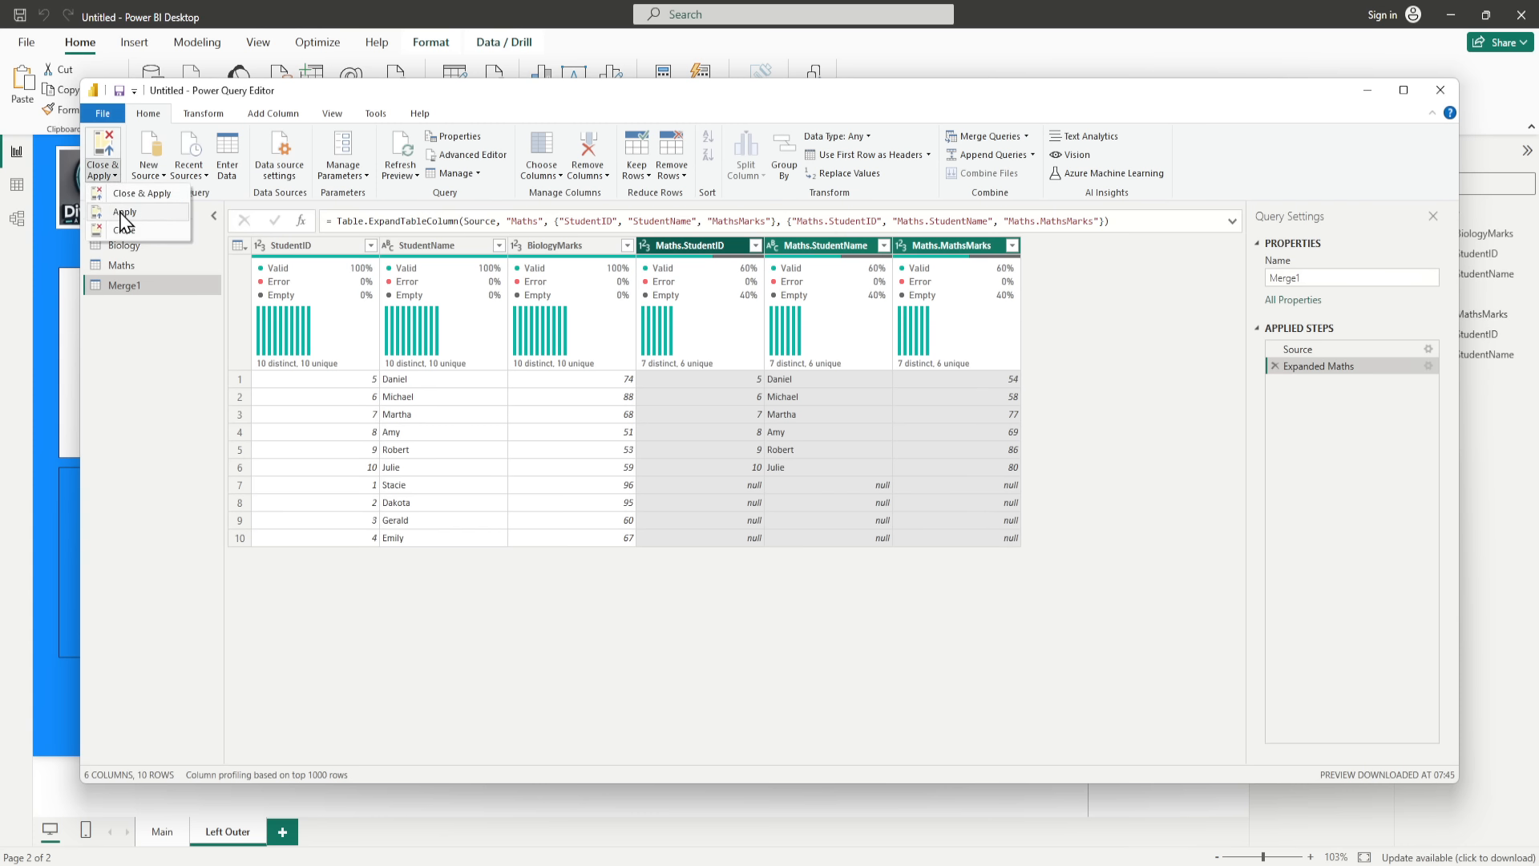
pyautogui.click(125, 212)
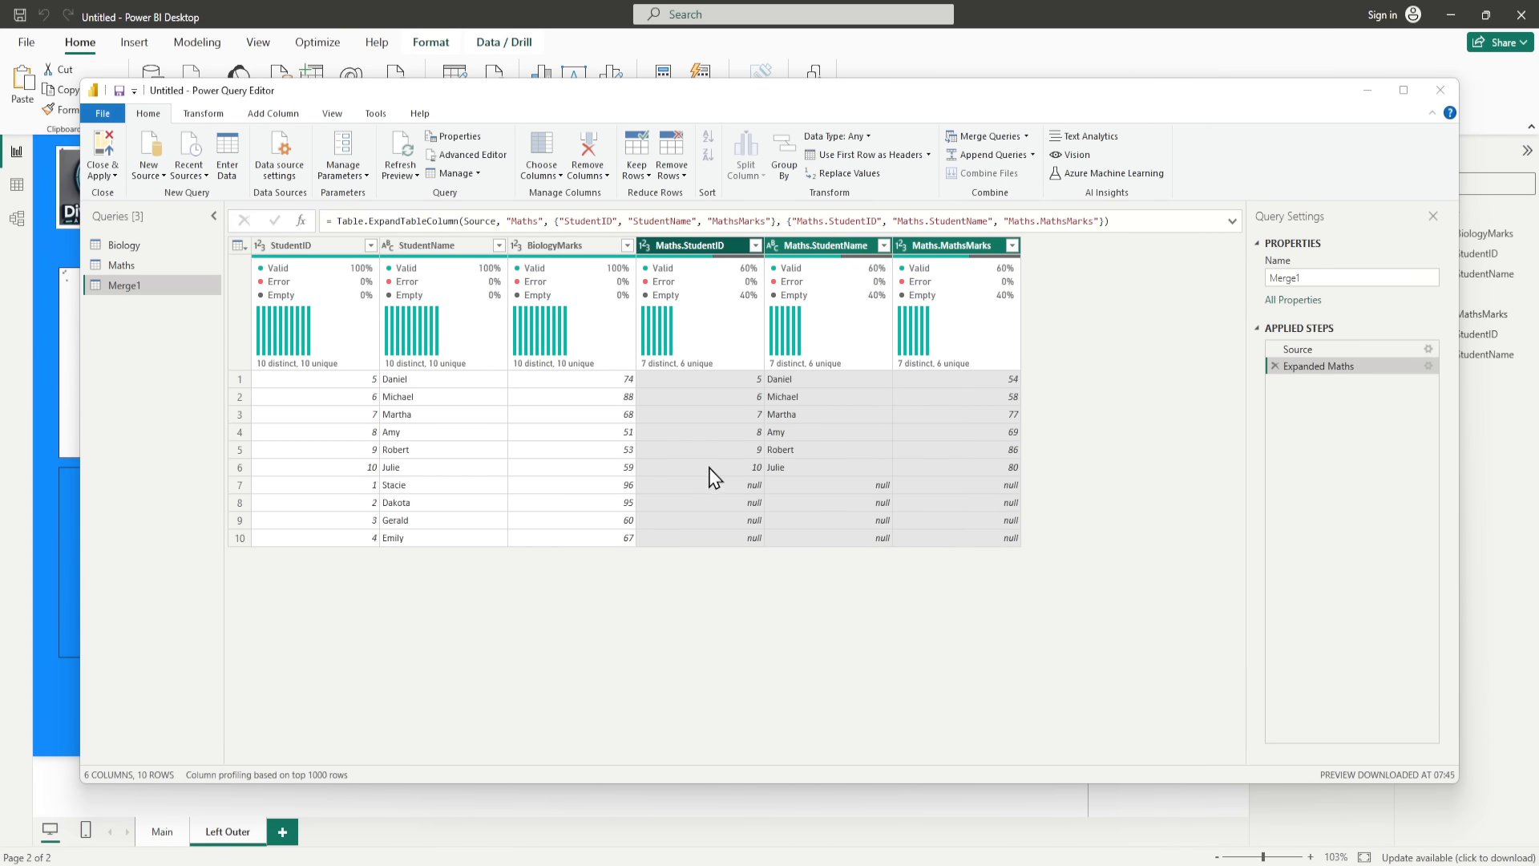
pyautogui.click(1367, 90)
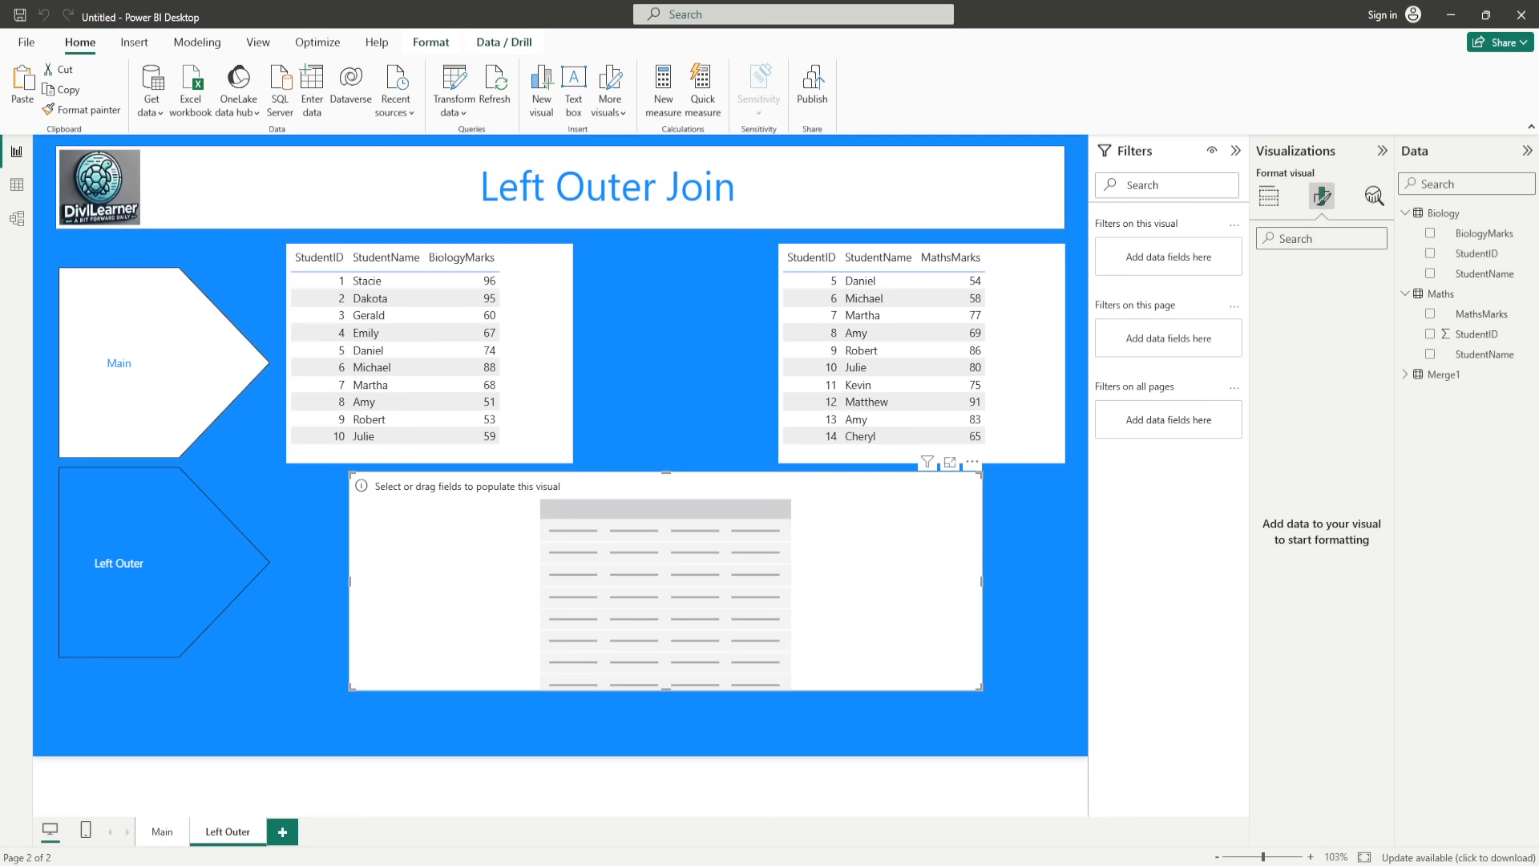
# Step: Rename the merged query as Bio Left Outer Join Math, apply the change, and return to the report
pyautogui.moveTo(1030, 836)
pyautogui.click(1090, 833)
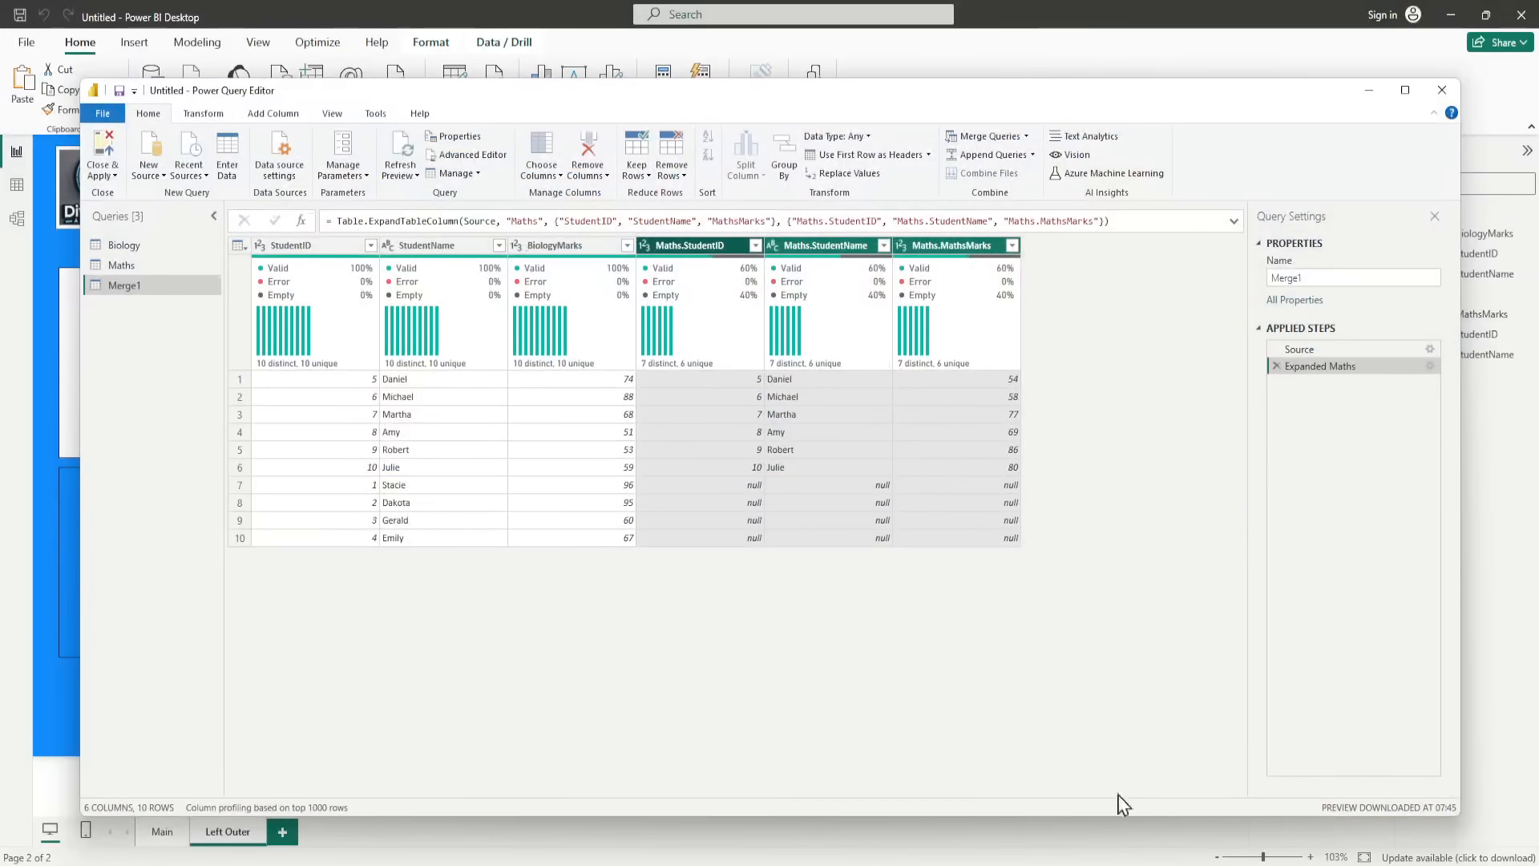
pyautogui.click(1302, 278)
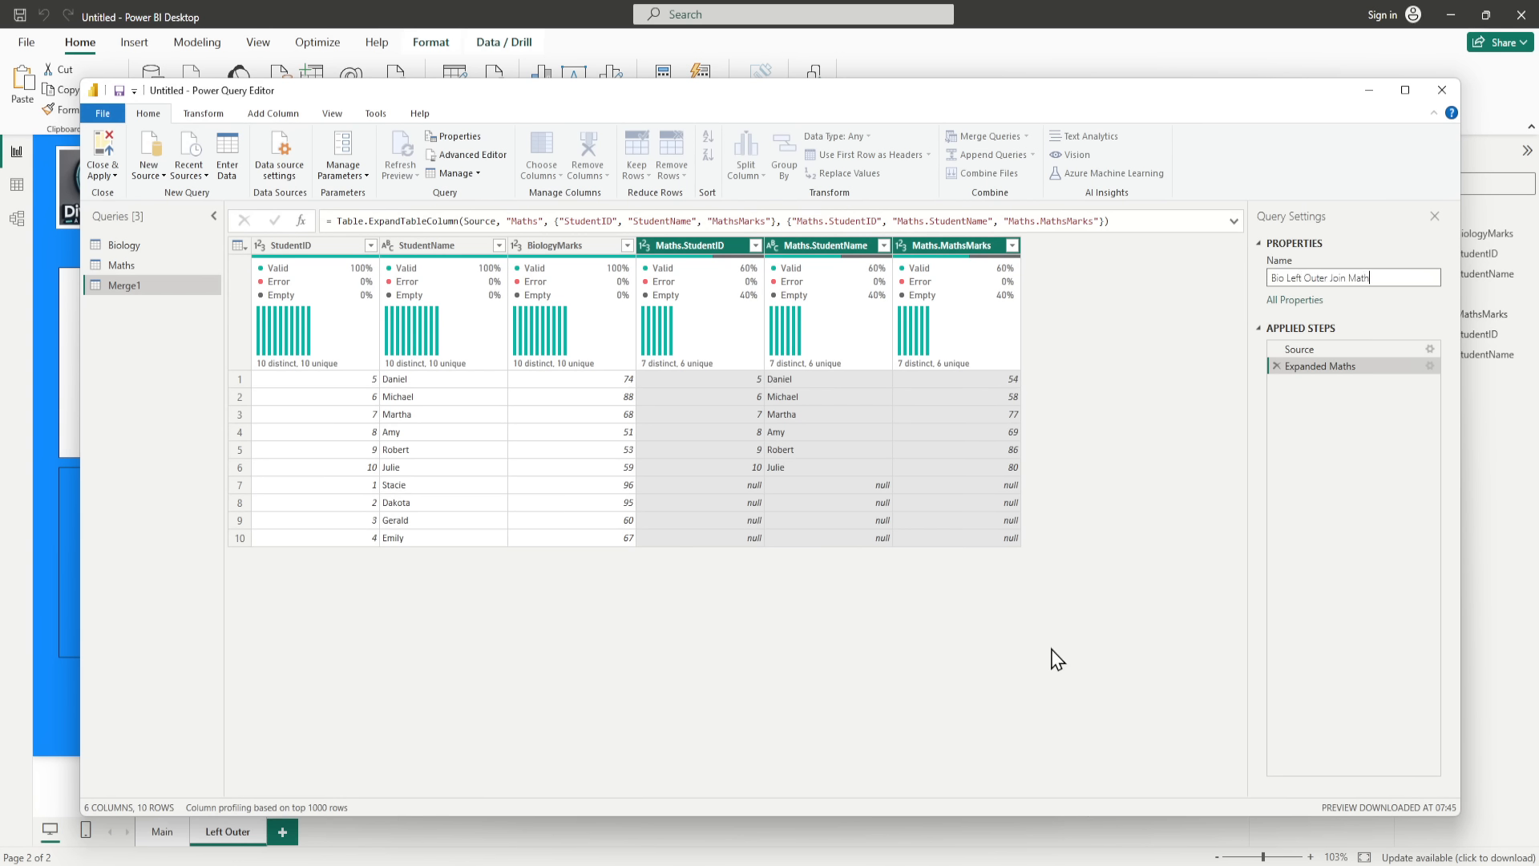
pyautogui.press('Return')
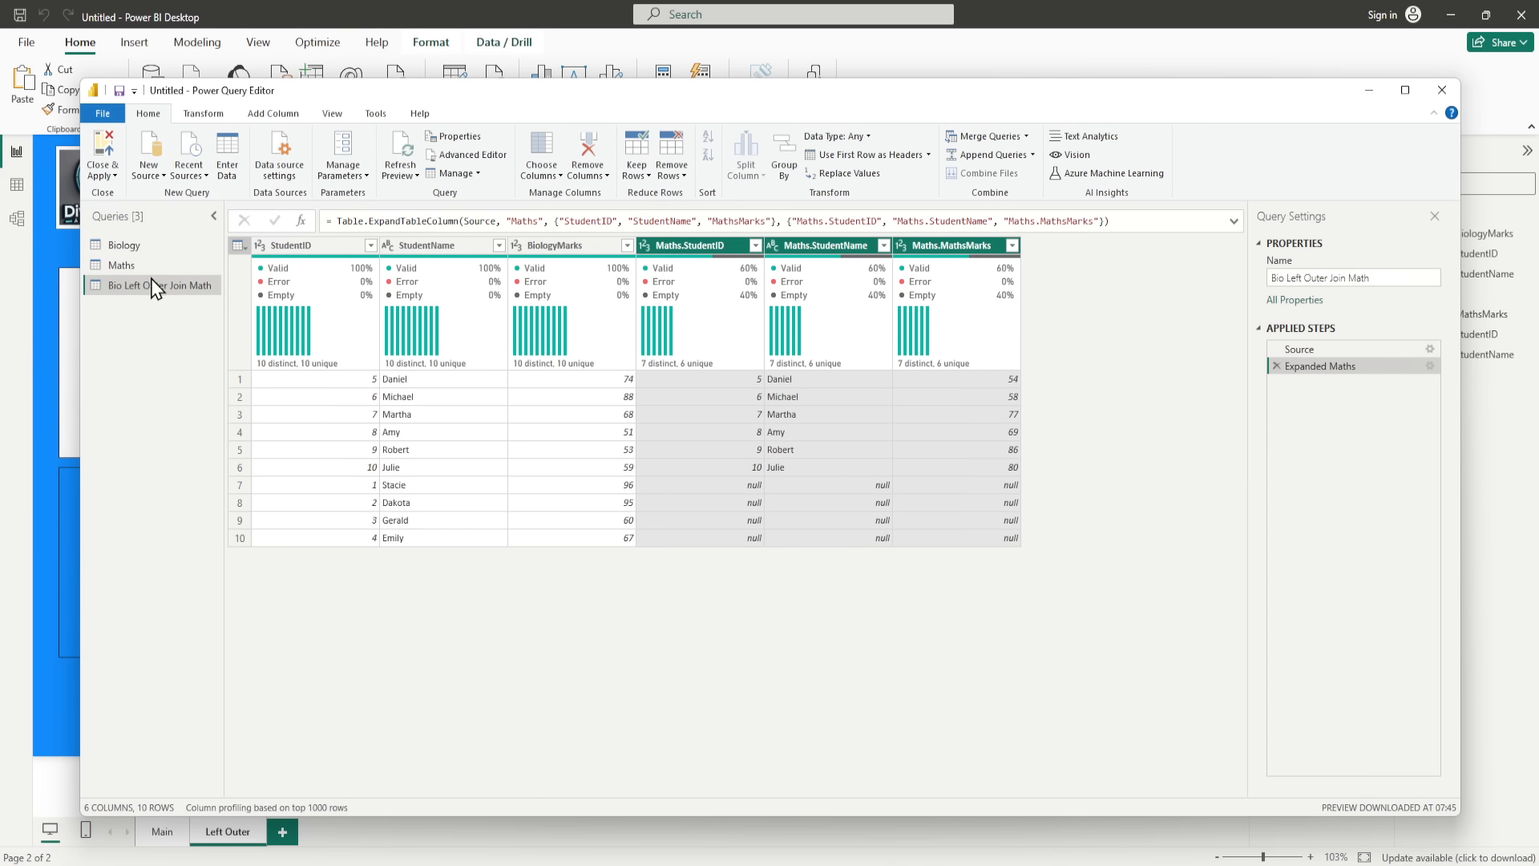
pyautogui.click(104, 176)
pyautogui.click(123, 212)
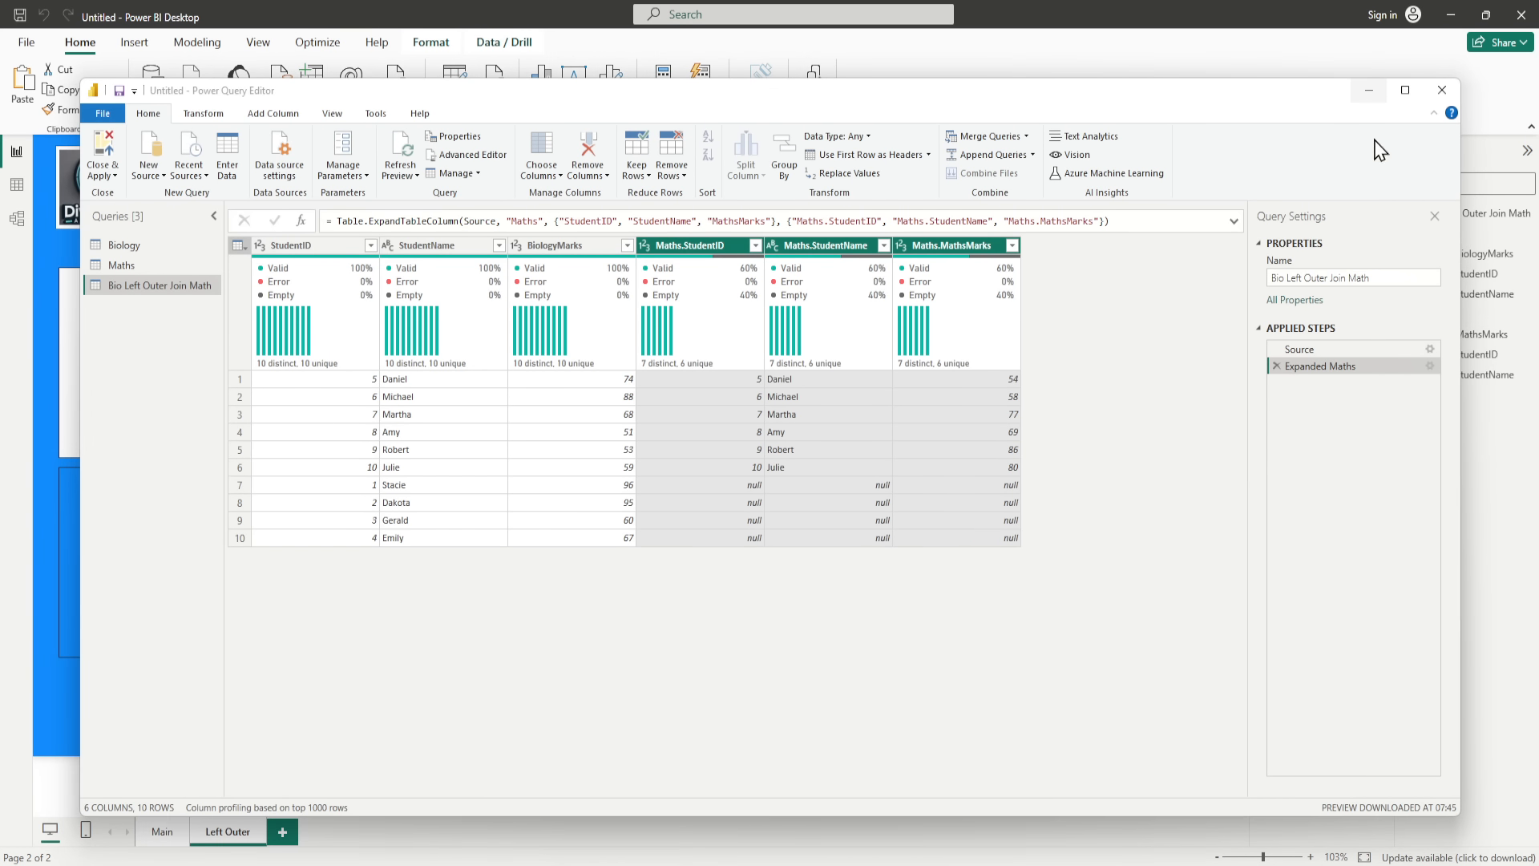
pyautogui.click(1368, 91)
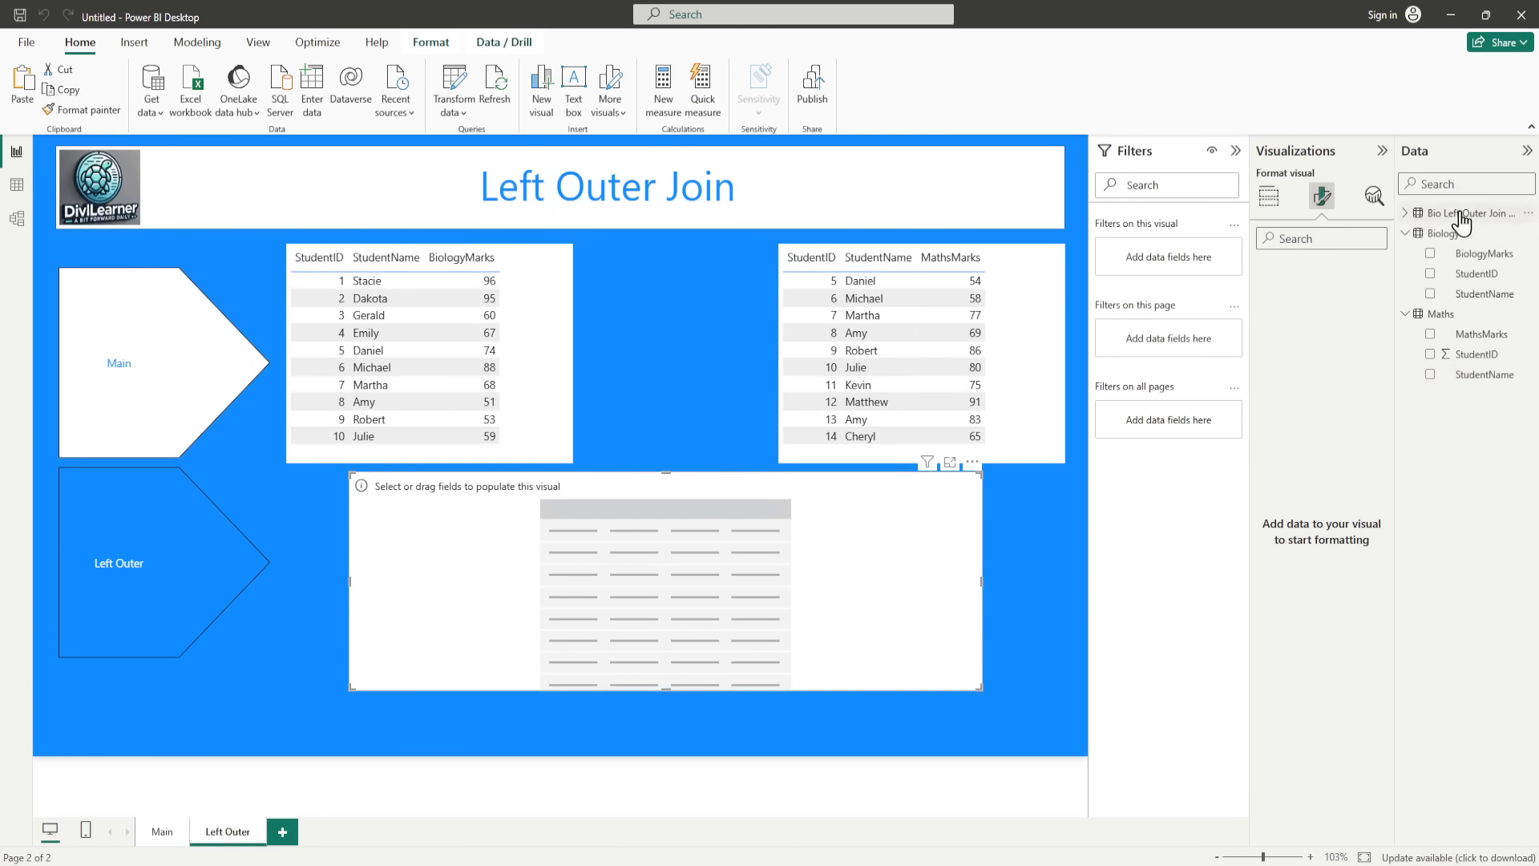
# Step: Expand the Bio Left Outer Join Math field list and set the Maths table's StudentID summarization to Don't summarize
pyautogui.click(1404, 213)
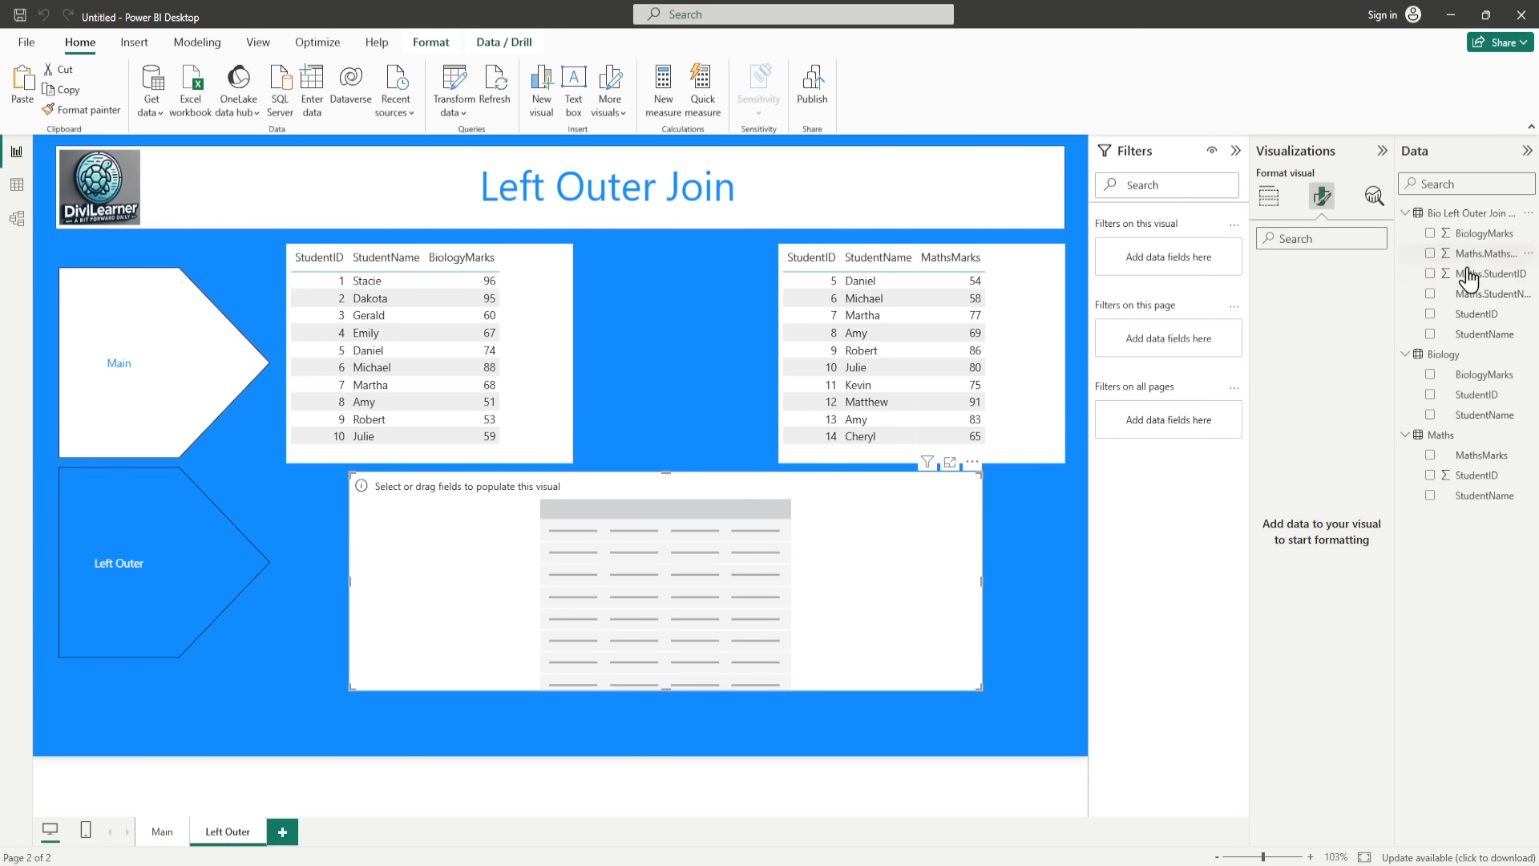
pyautogui.click(1473, 476)
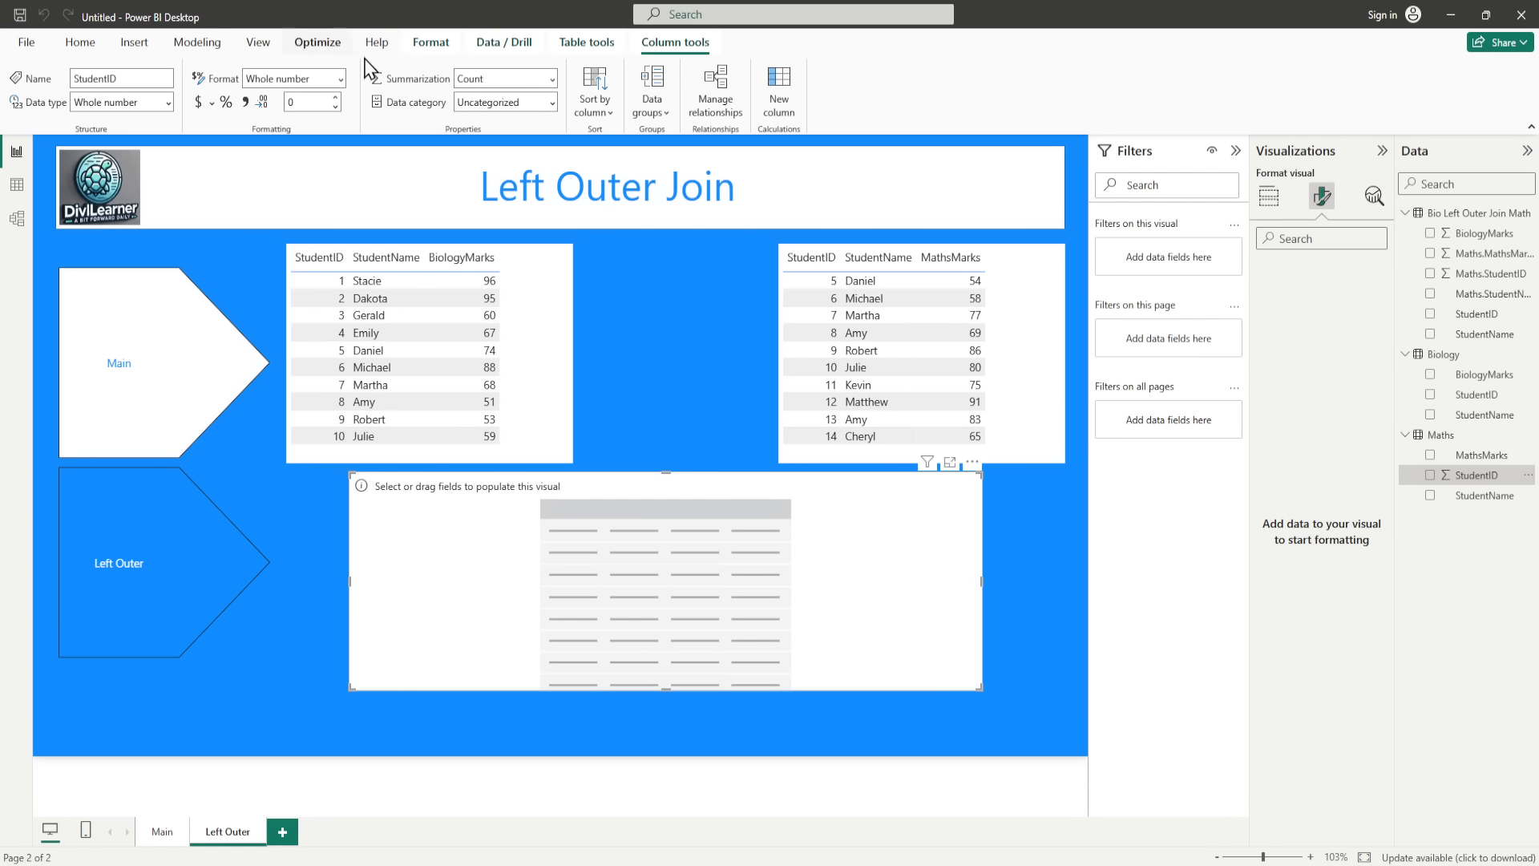
pyautogui.click(552, 78)
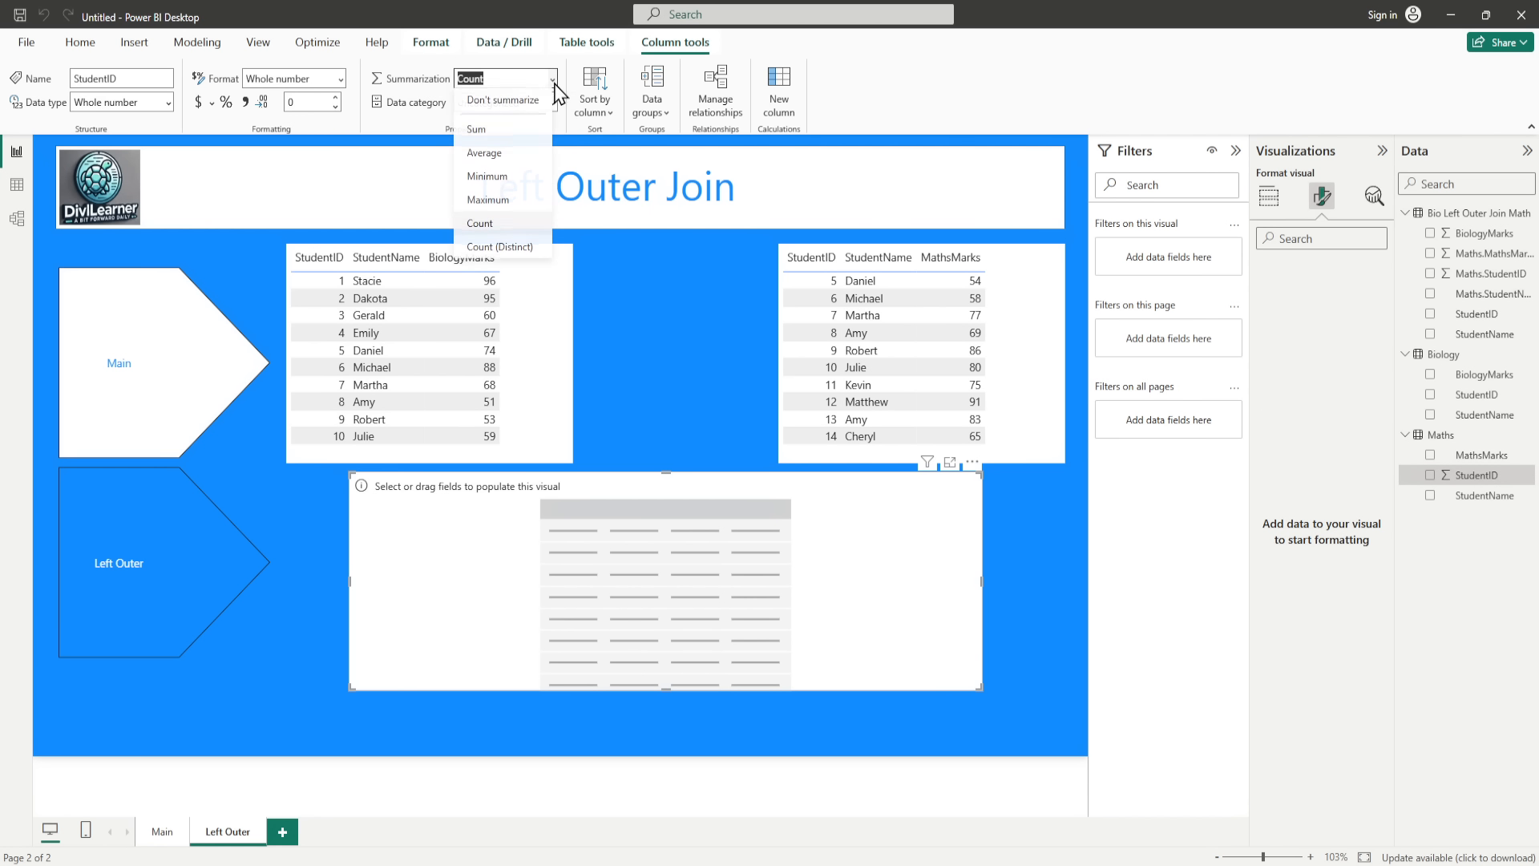
pyautogui.click(502, 101)
# Step: Set Maths.StudentID, Maths.MathsMarks and BiologyMarks in Bio Left Outer Join Math to Don't summarize
pyautogui.click(1483, 275)
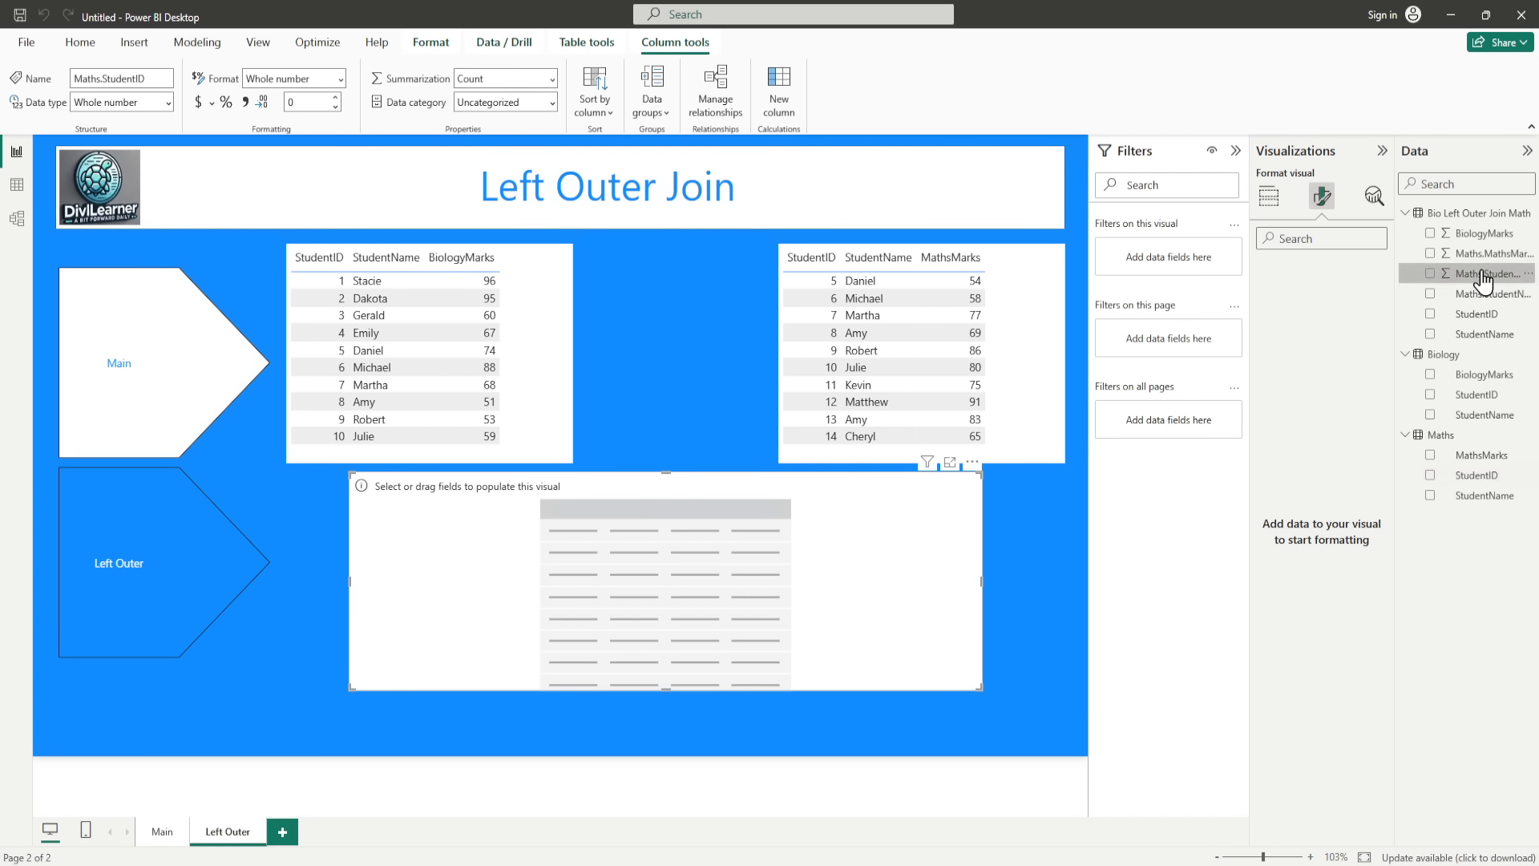
pyautogui.click(552, 78)
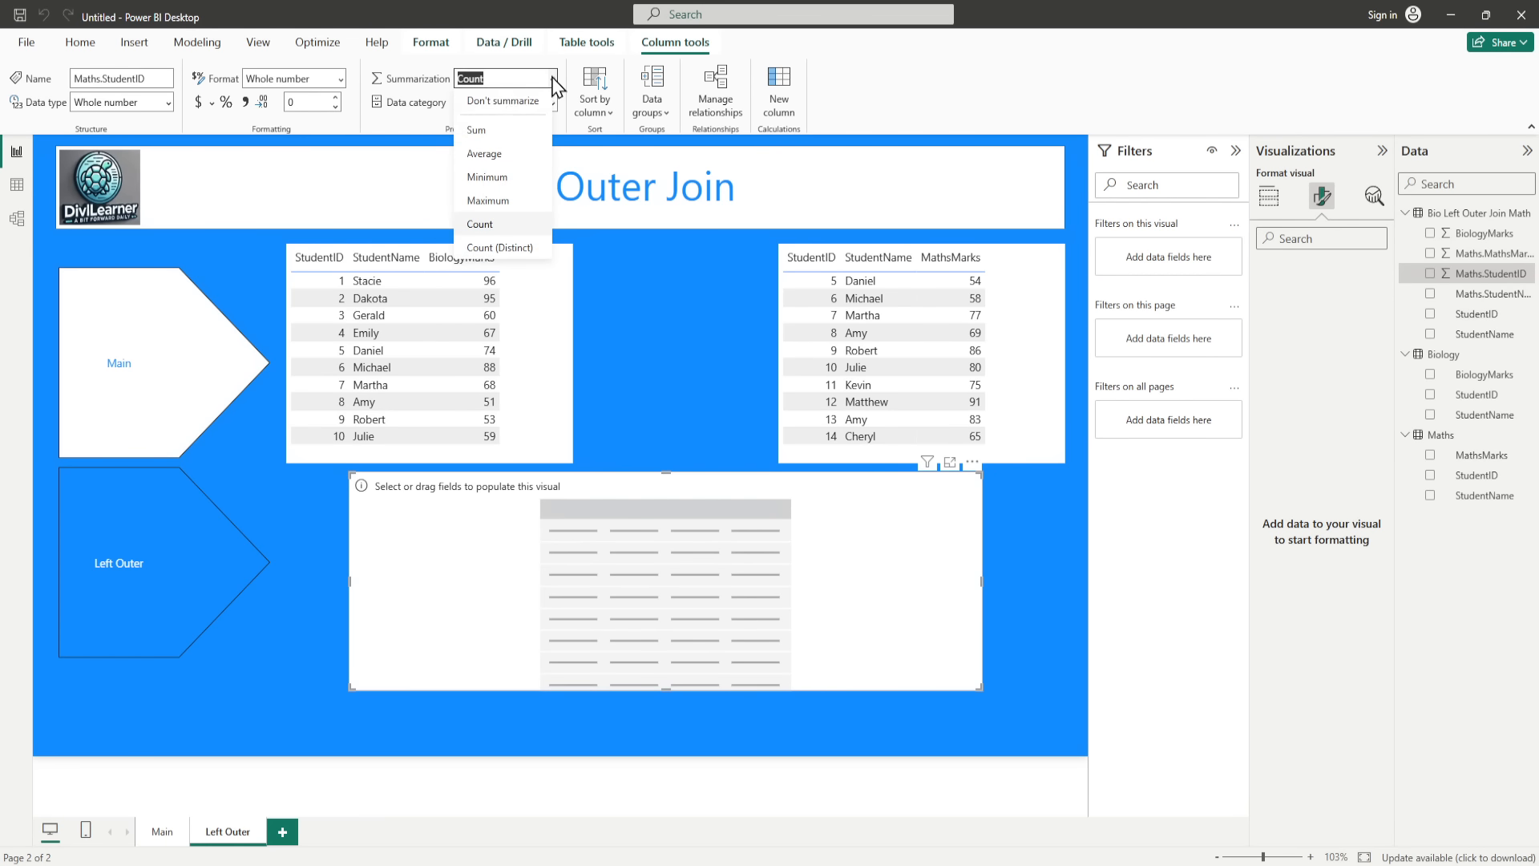
pyautogui.click(503, 101)
pyautogui.click(1482, 254)
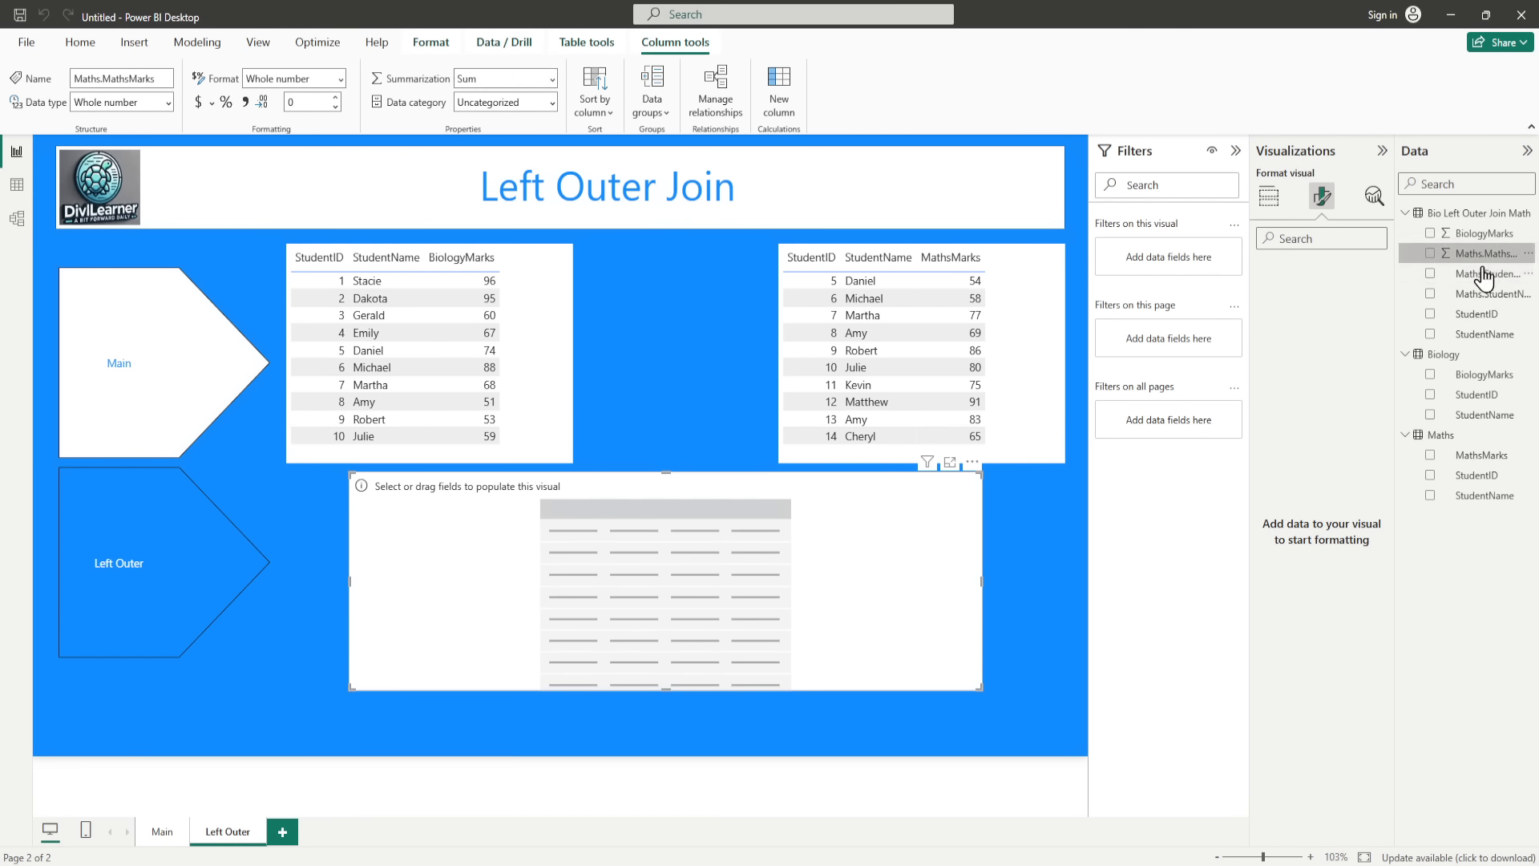
pyautogui.click(552, 79)
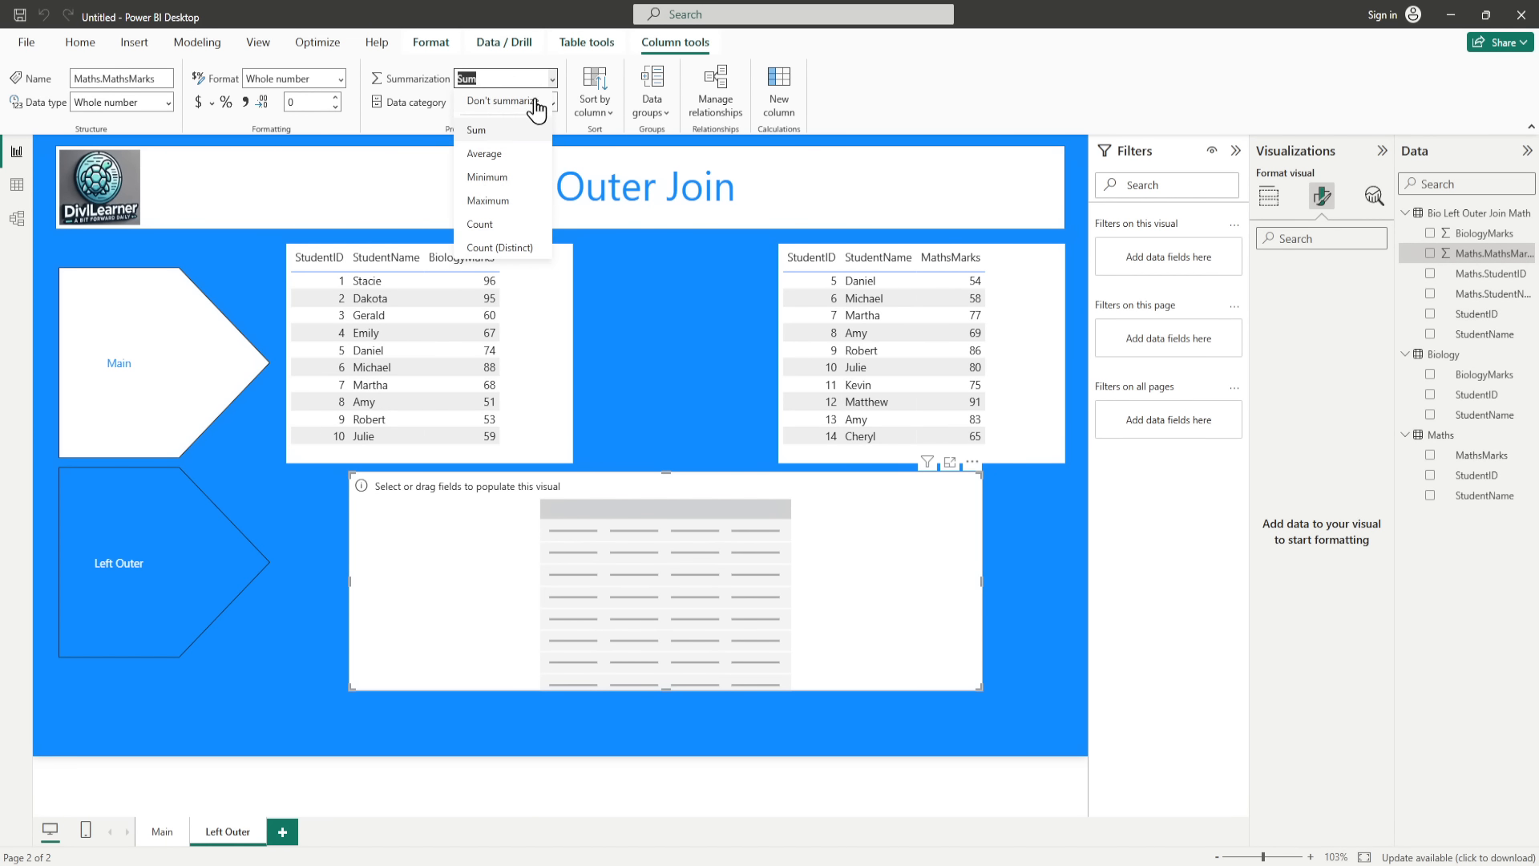
pyautogui.click(534, 102)
pyautogui.click(1483, 233)
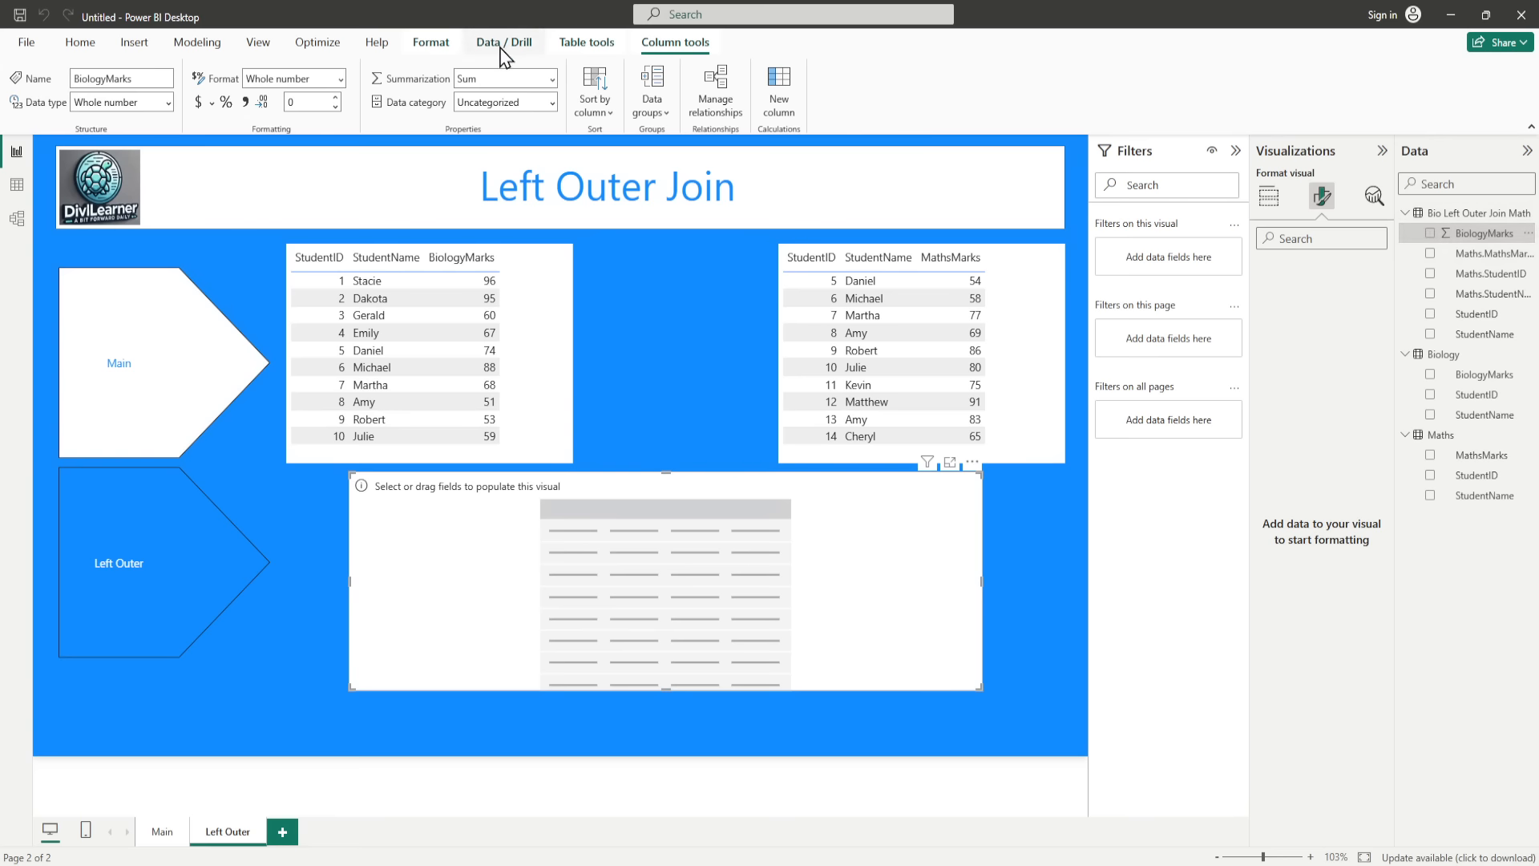
pyautogui.click(545, 78)
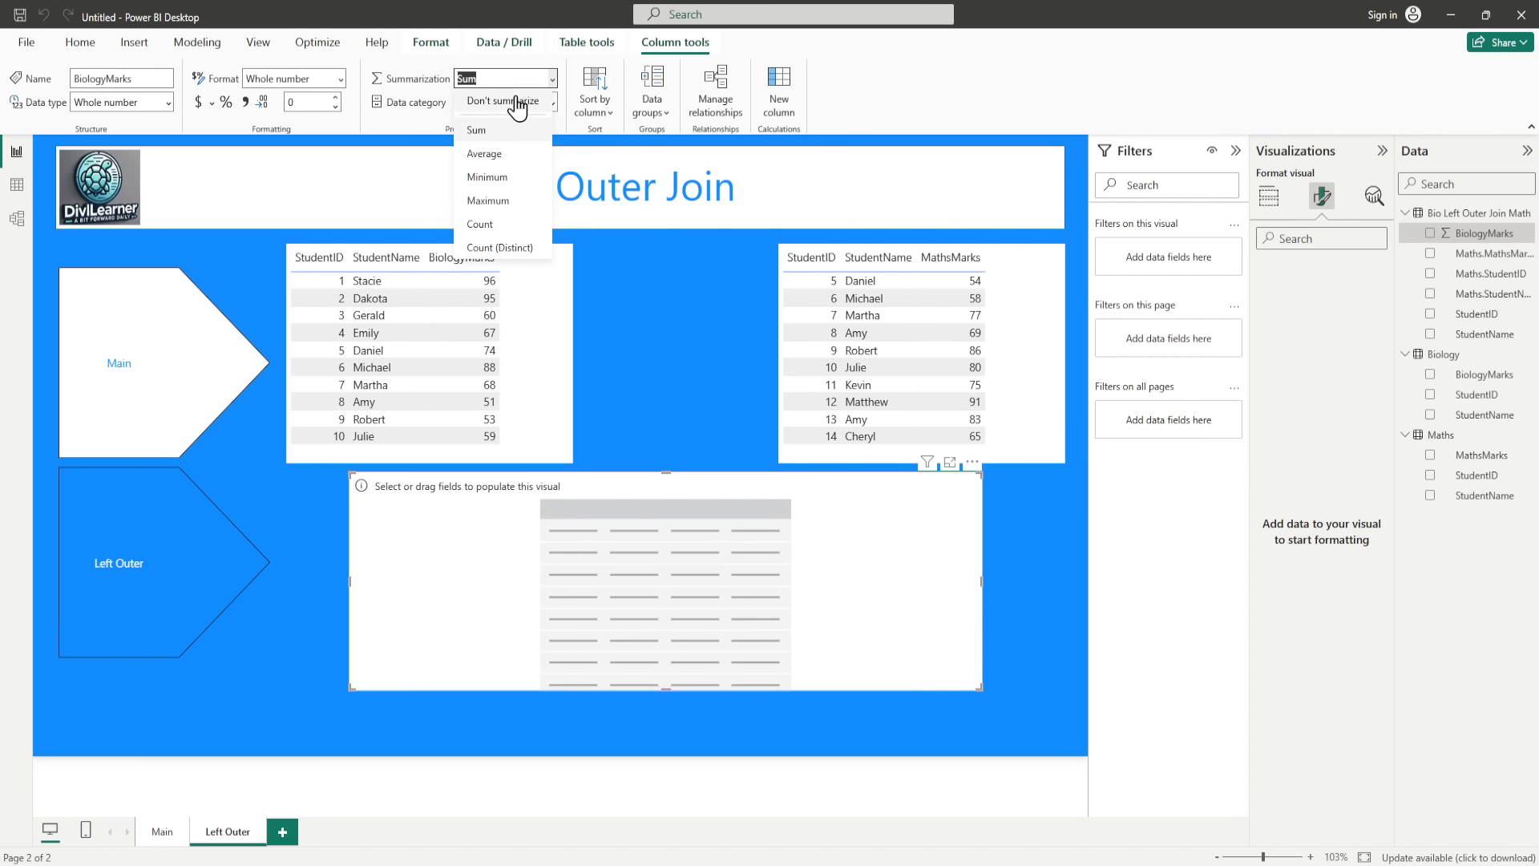
pyautogui.click(517, 101)
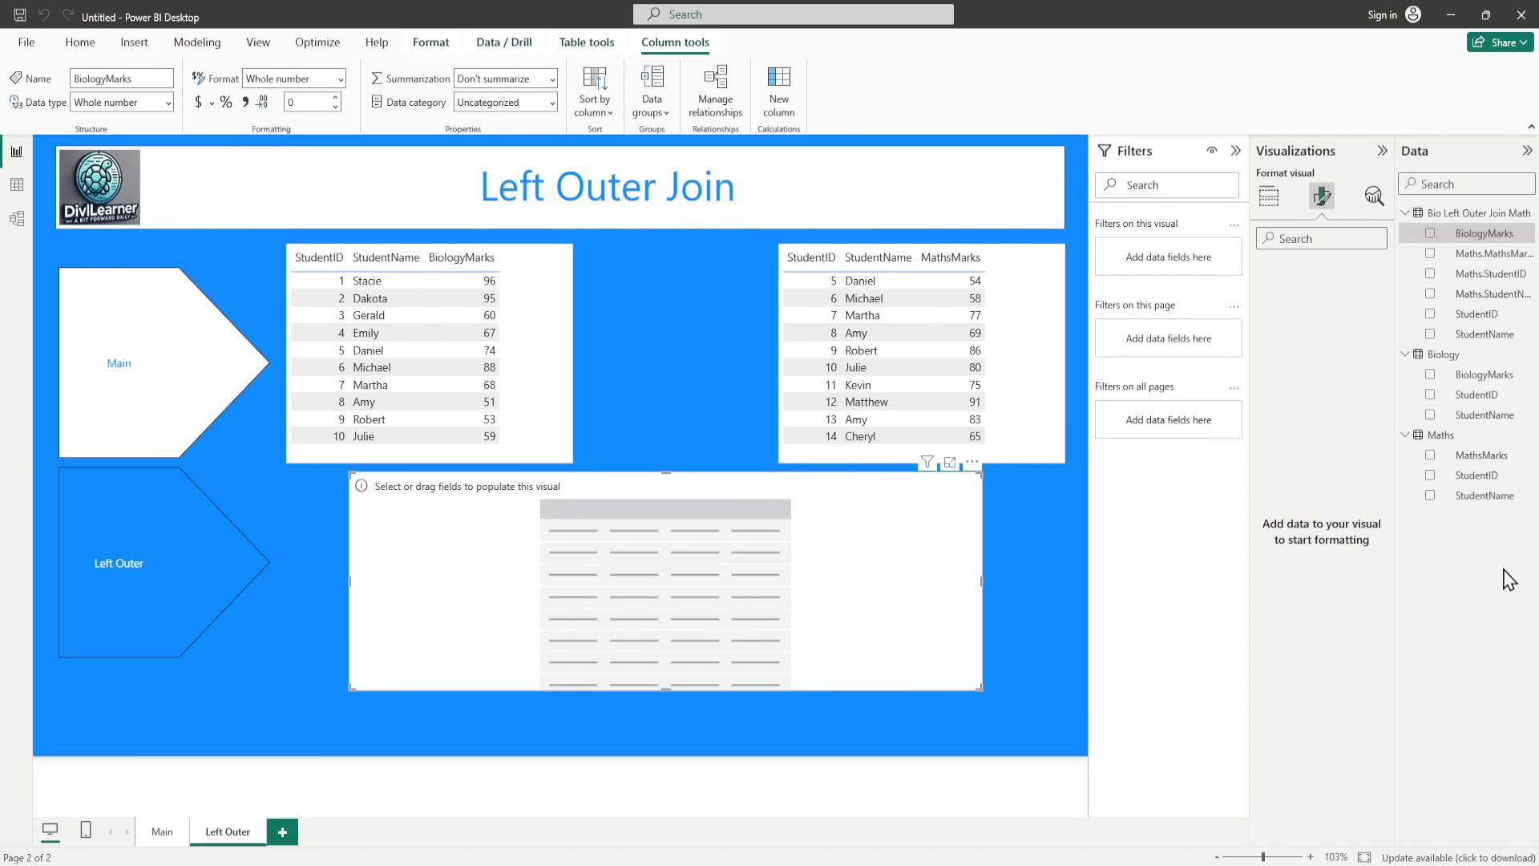
# Step: Fill the empty table visual with StudentID, StudentName, BiologyMarks, Maths.StudentID, Maths.StudentName and Maths.MathsMarks from Bio Left Outer Join Math, in that order
pyautogui.click(1430, 314)
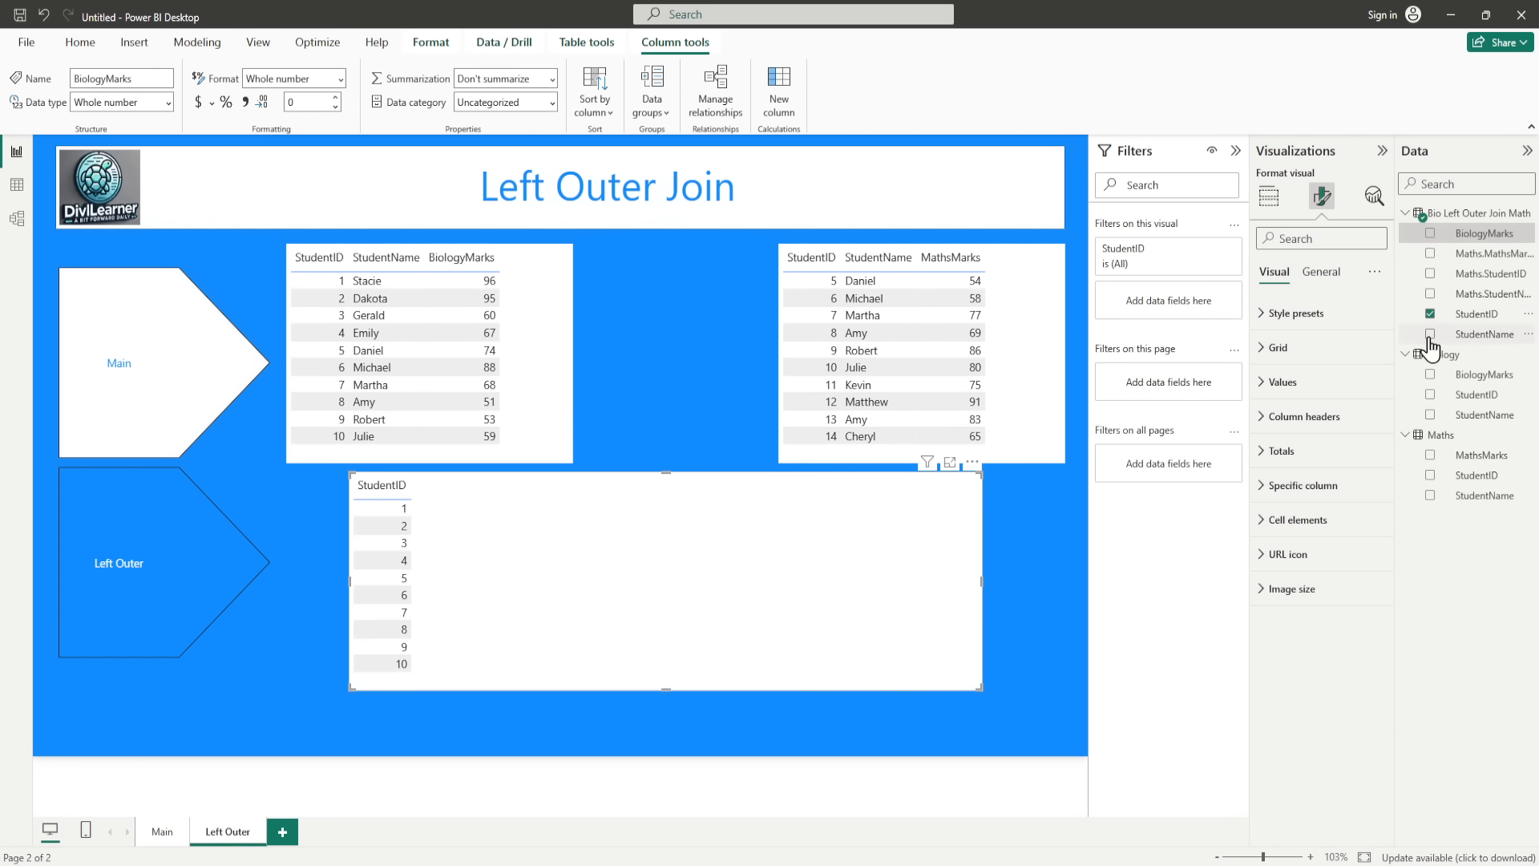
pyautogui.click(1430, 334)
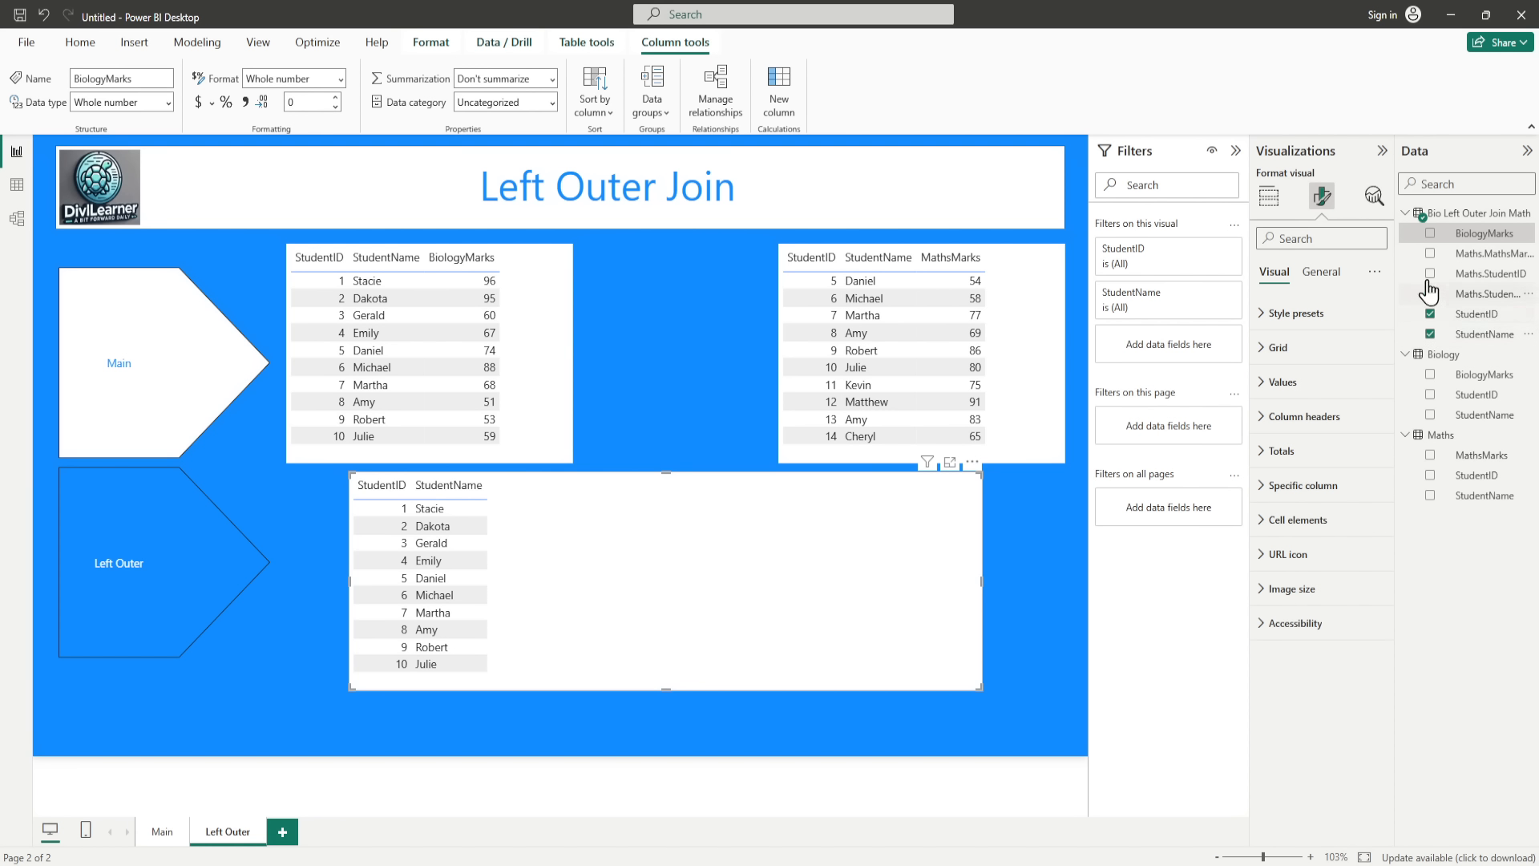
pyautogui.click(1430, 233)
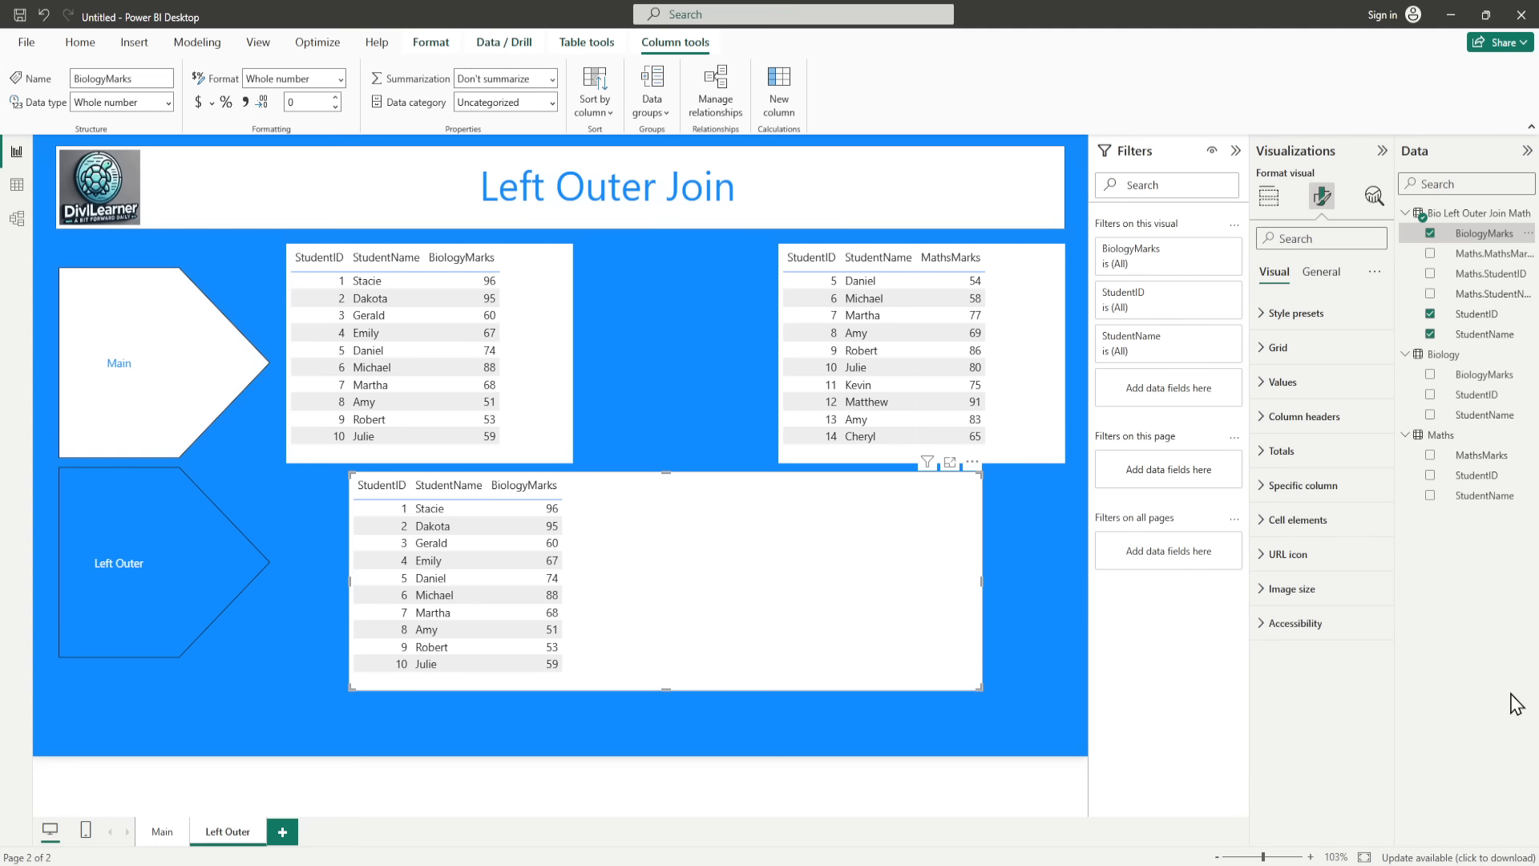
pyautogui.click(1436, 277)
pyautogui.click(1431, 274)
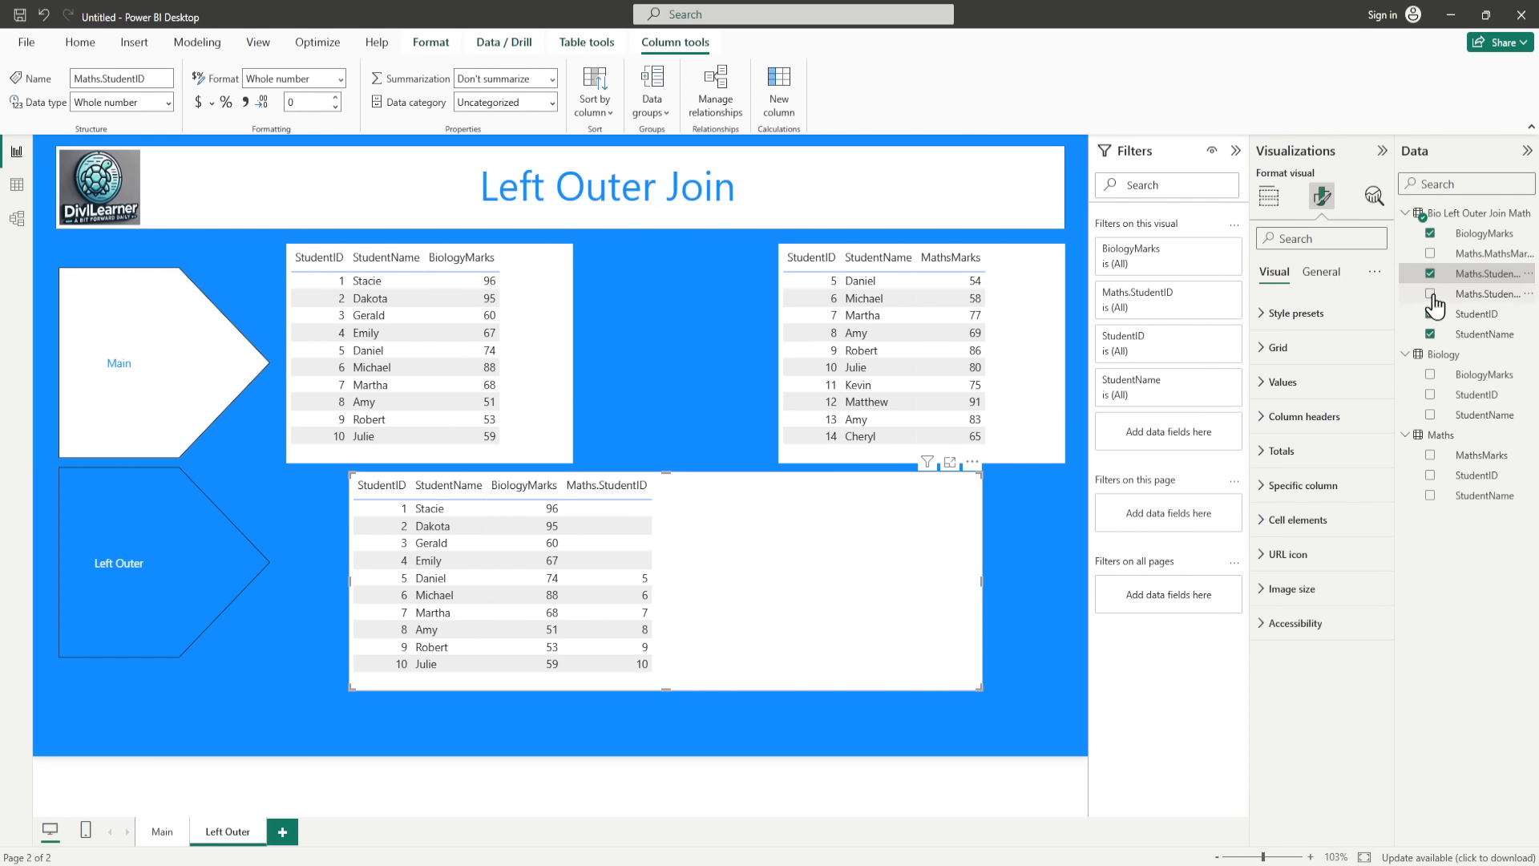
pyautogui.click(1431, 294)
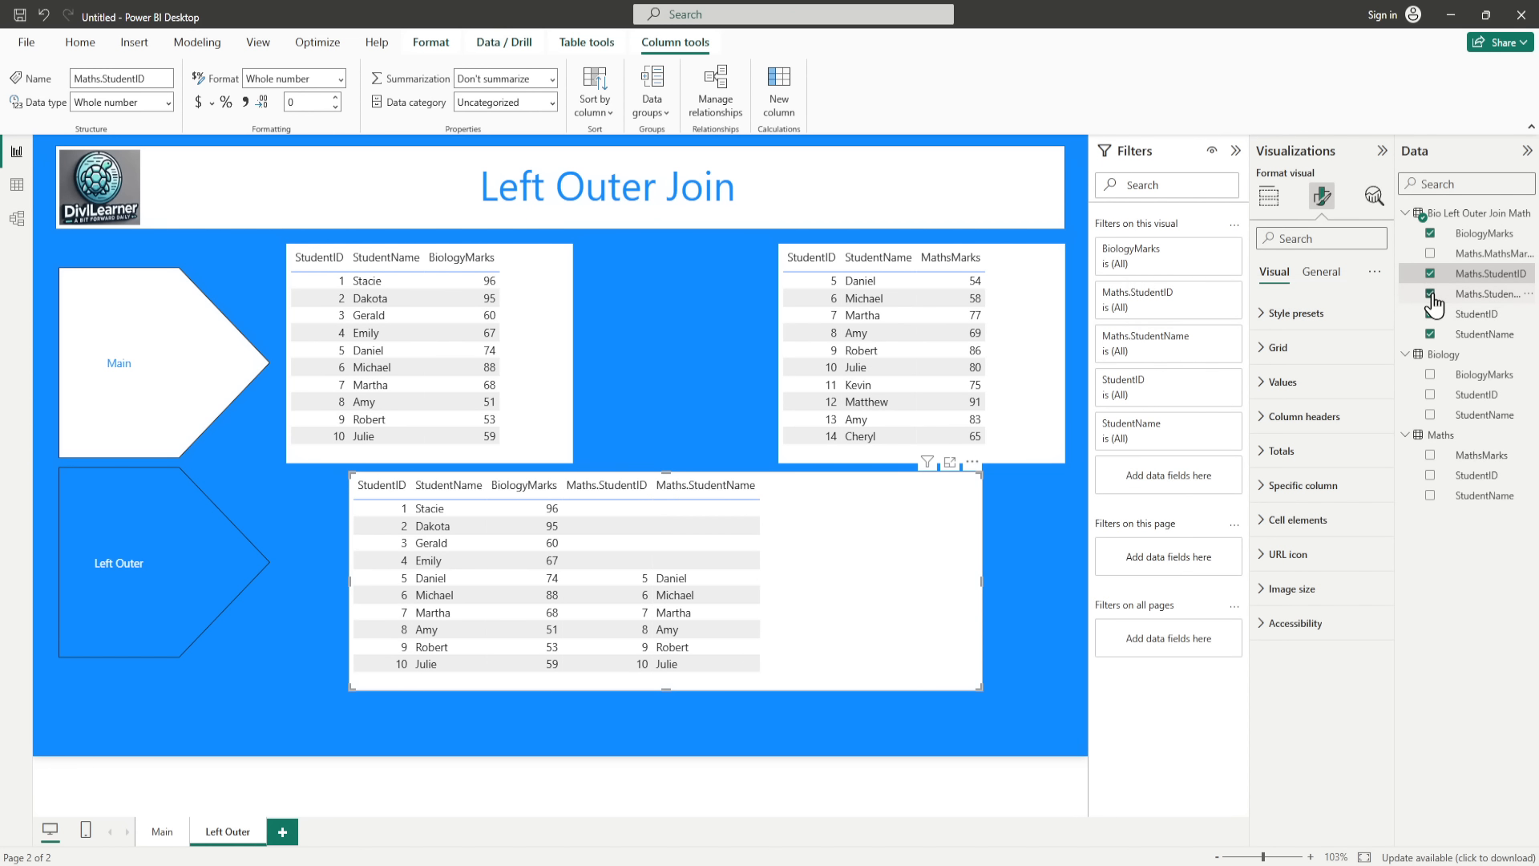
pyautogui.click(1431, 253)
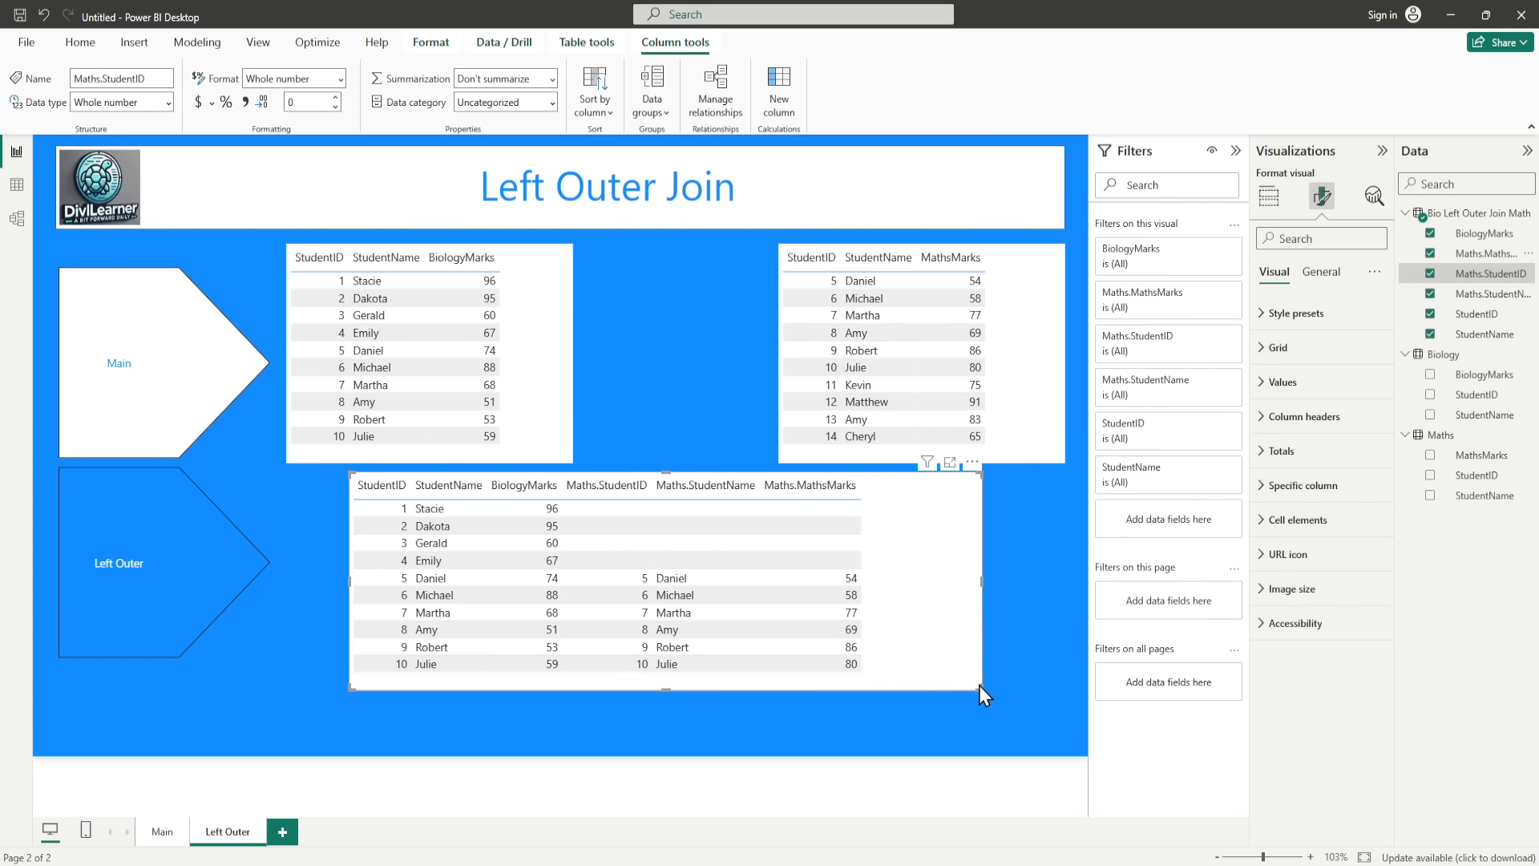
pyautogui.click(1021, 631)
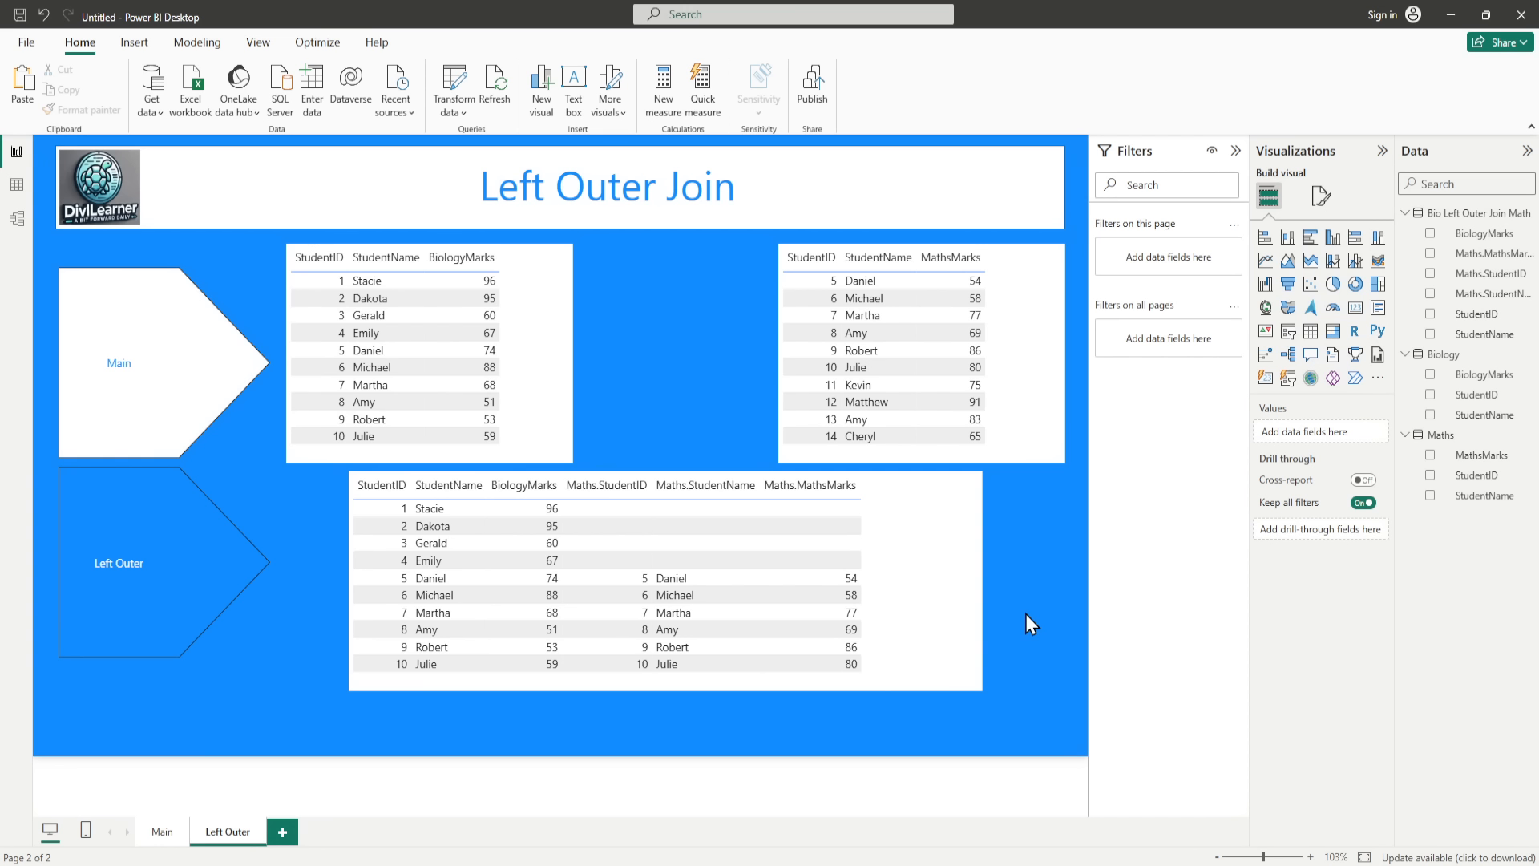
# Step: Duplicate the Left Outer page and name the copy Right Outer
pyautogui.rightClick(231, 835)
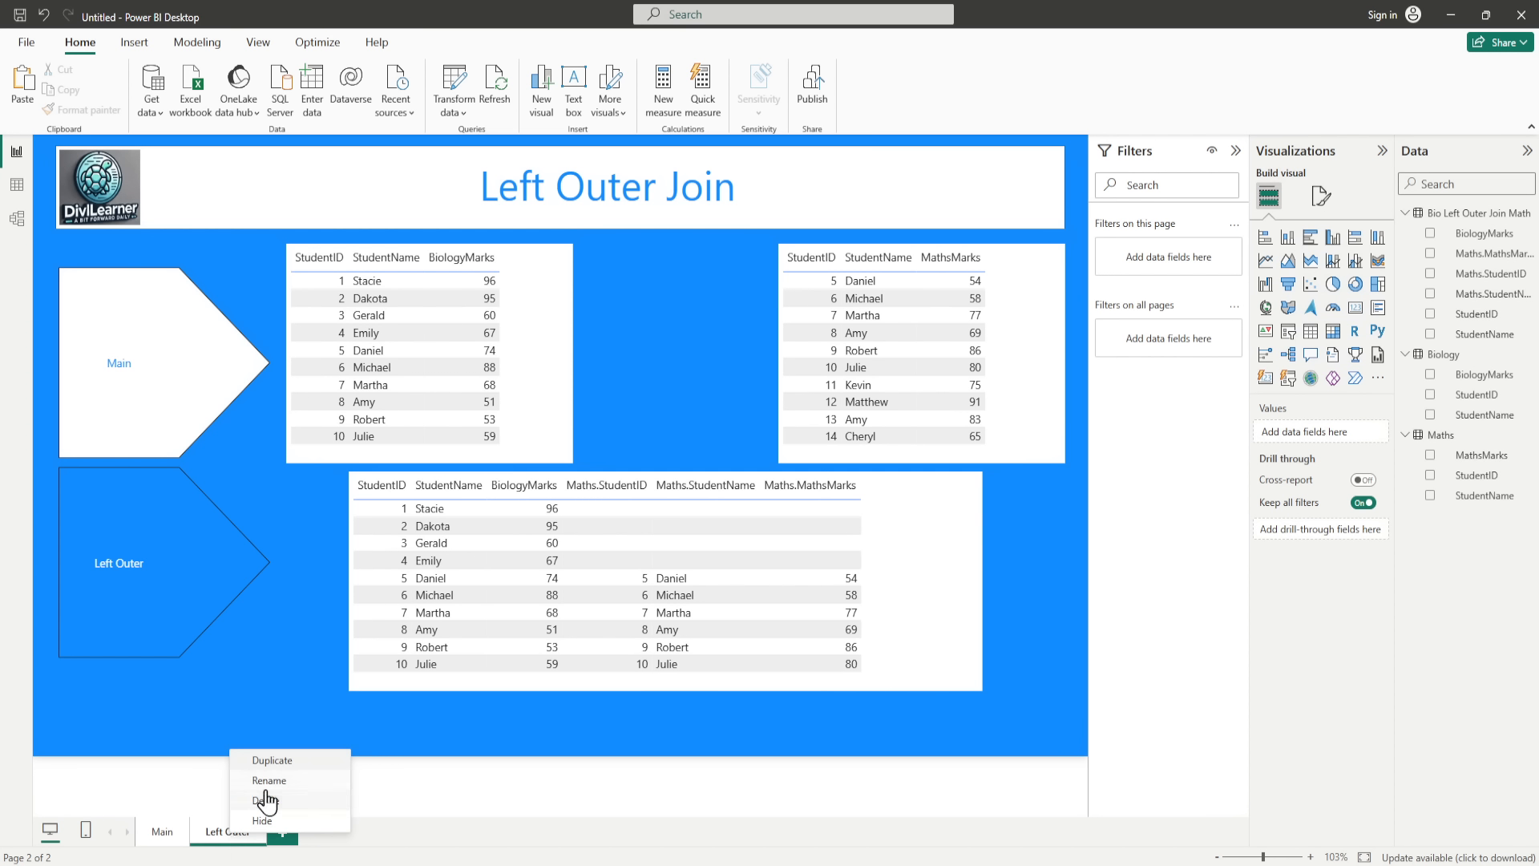
pyautogui.click(279, 766)
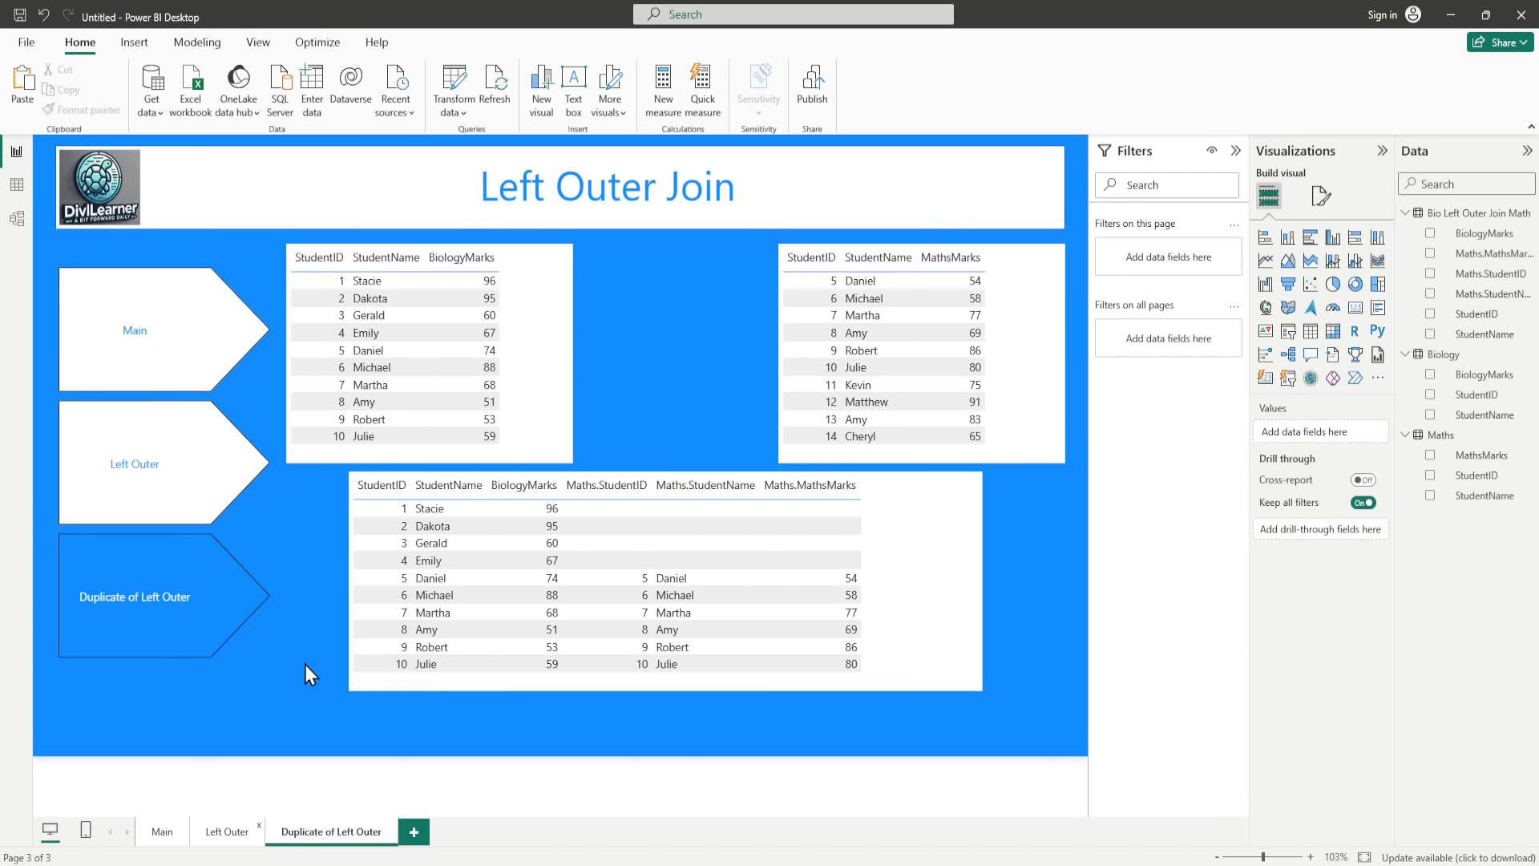
pyautogui.doubleClick(347, 832)
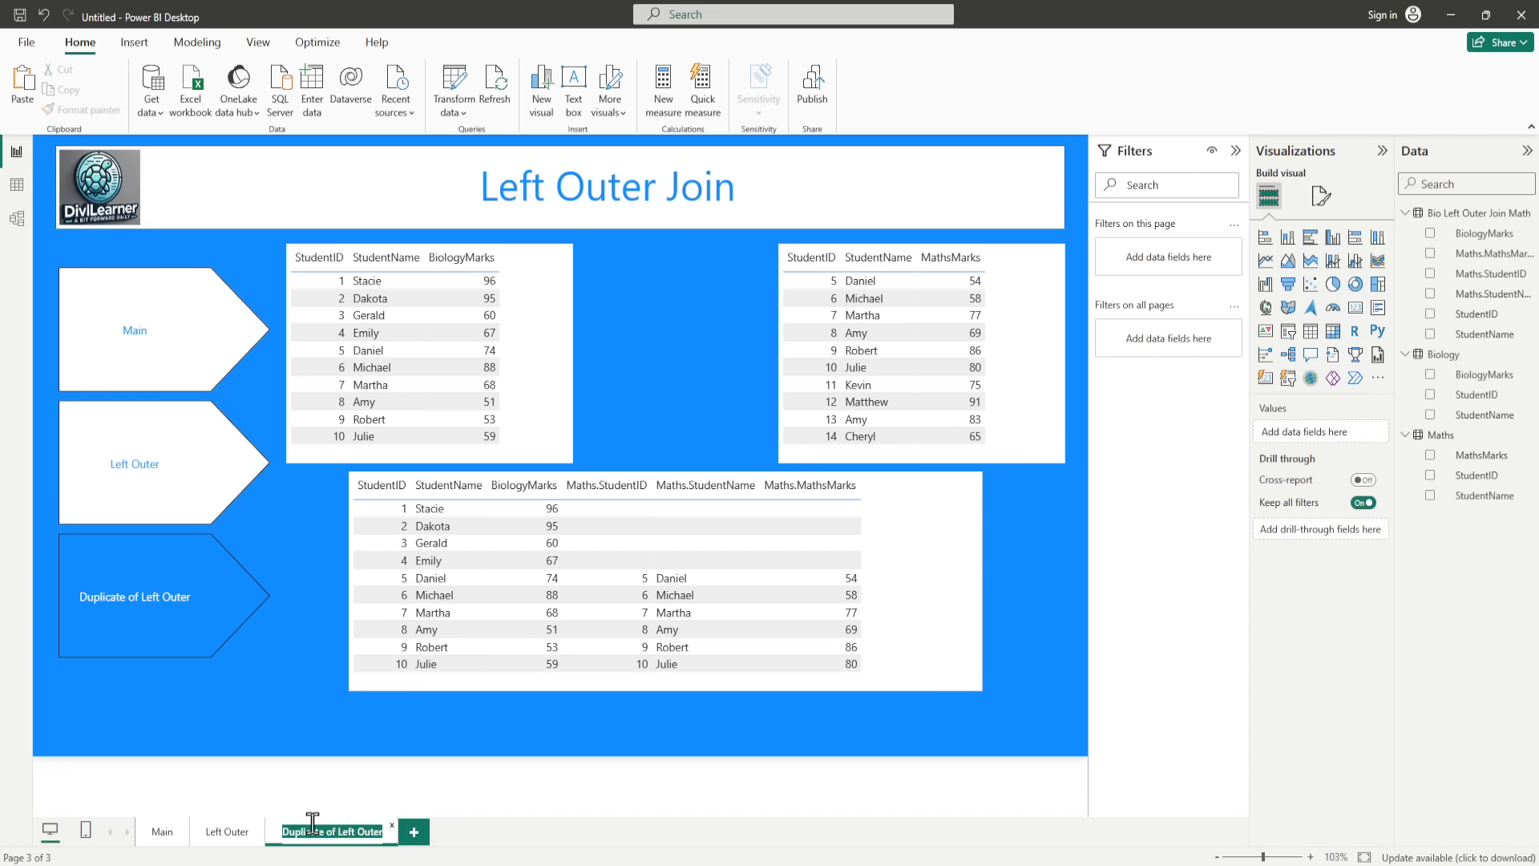
pyautogui.click(348, 830)
pyautogui.moveTo(355, 830); pyautogui.dragTo(281, 840)
pyautogui.write('RigtOuter')
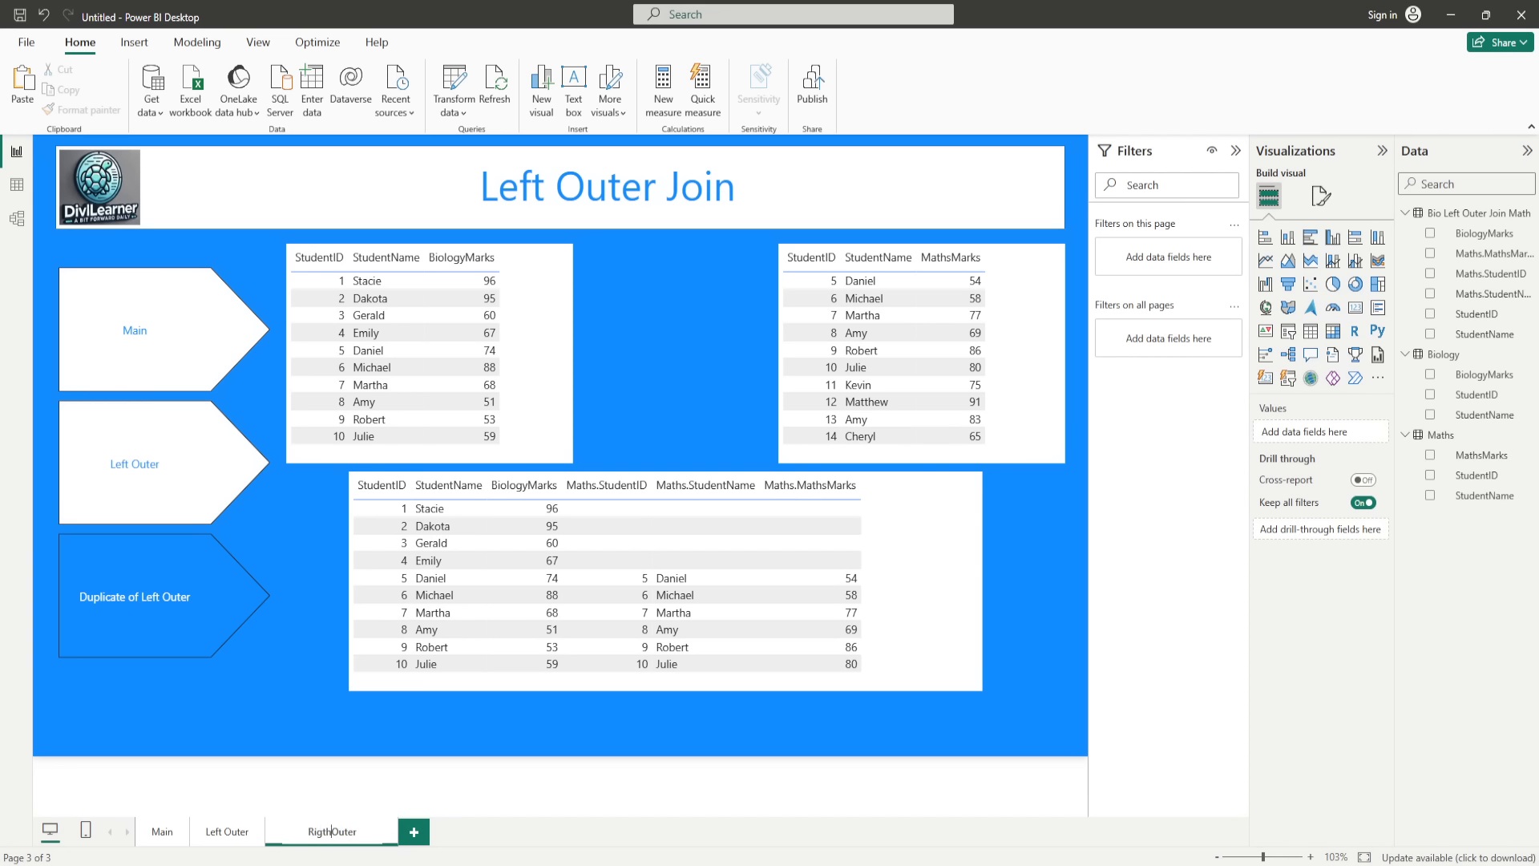
pyautogui.press('BackSpace')
pyautogui.write('ght')
pyautogui.click(673, 797)
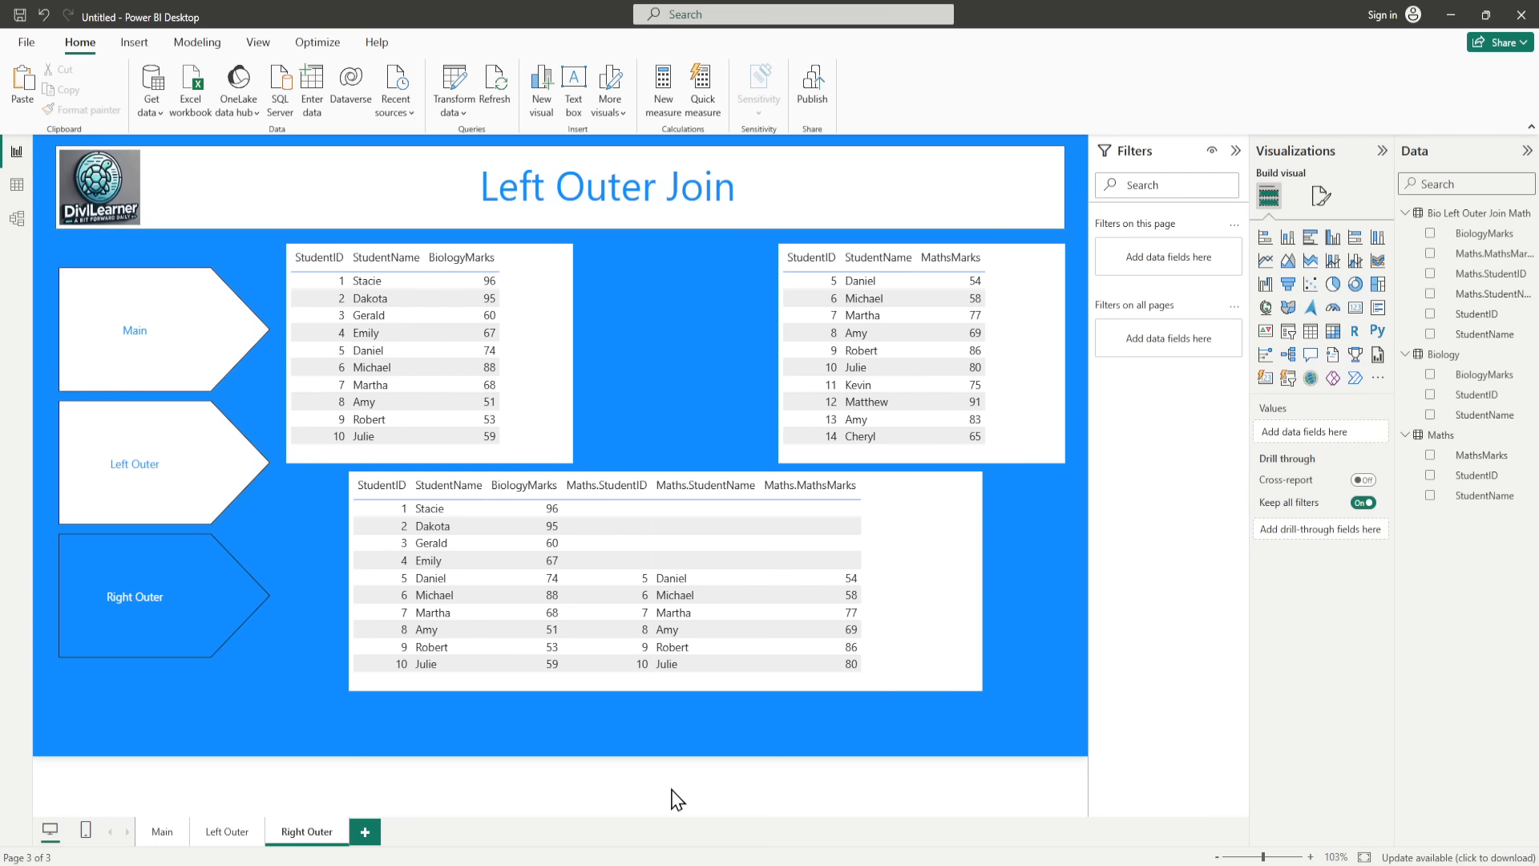
# Step: In Power Query Editor, start a merge as a new query with Biology first and Maths second, matched on StudentID
pyautogui.click(942, 609)
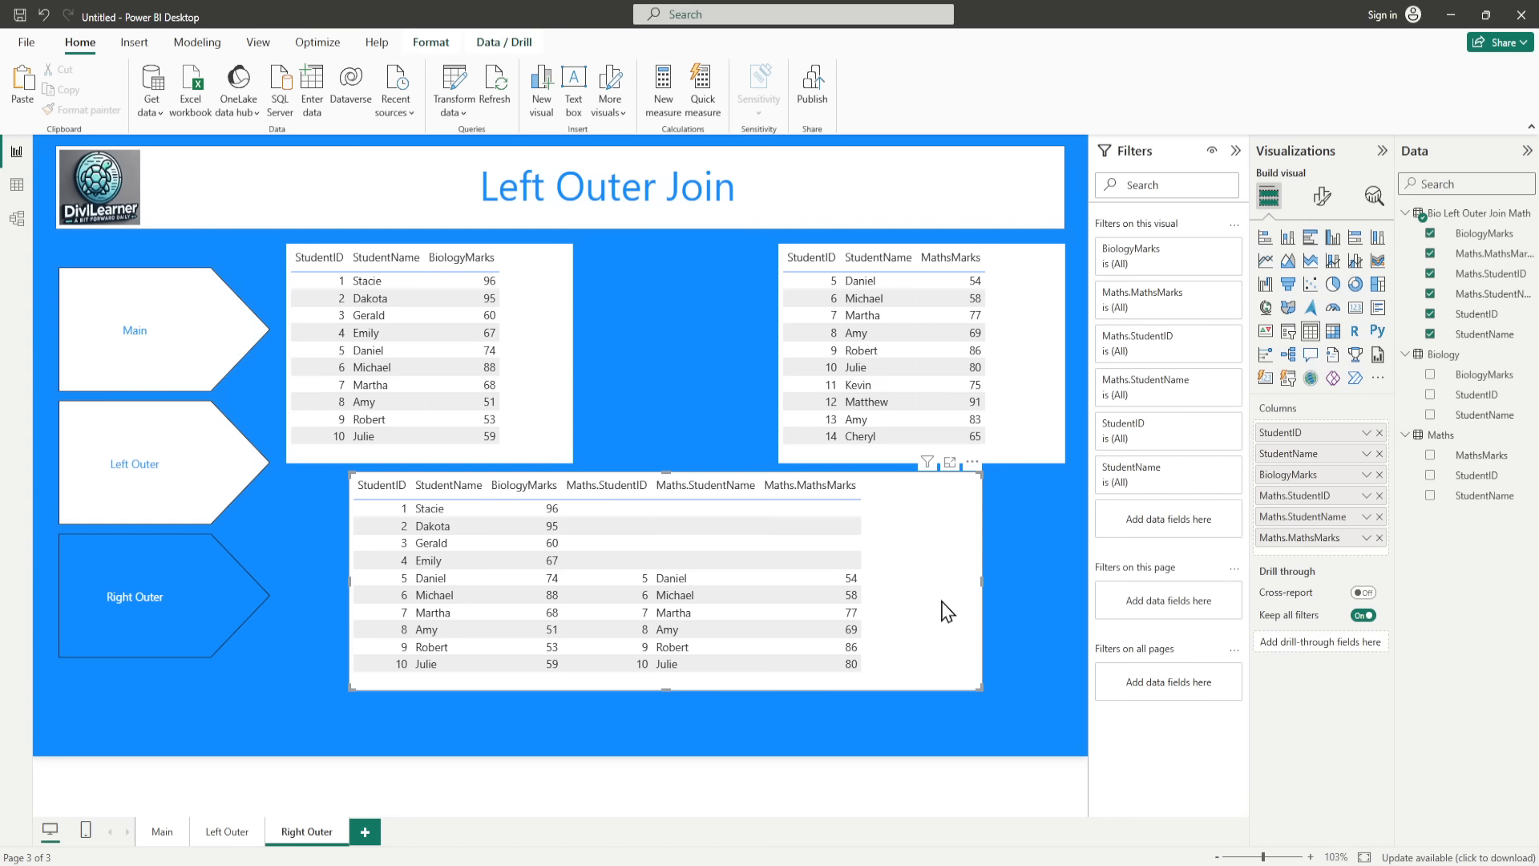
pyautogui.moveTo(1022, 845)
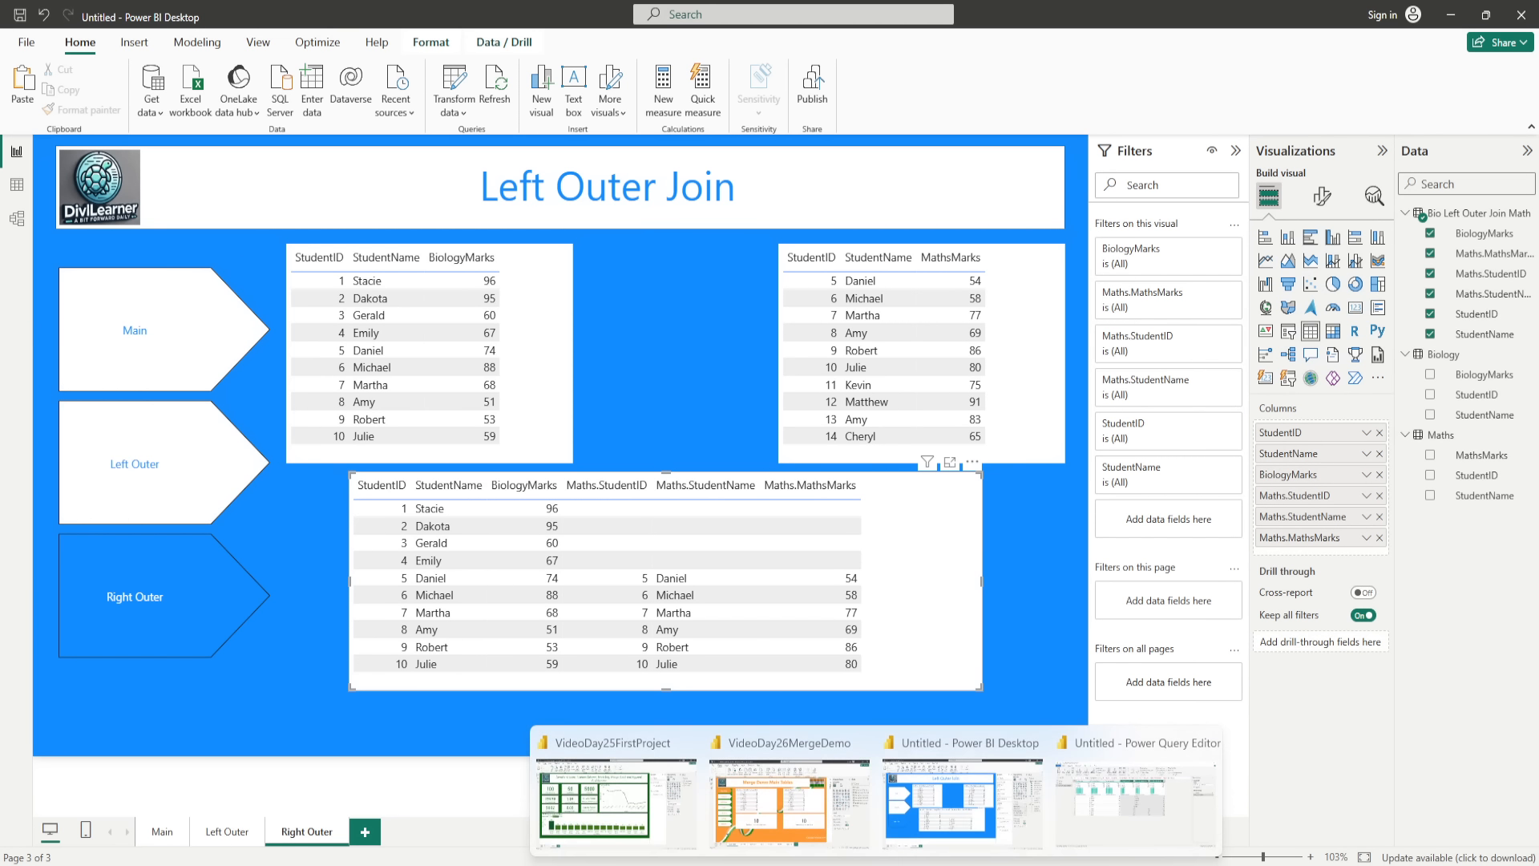
pyautogui.click(1112, 832)
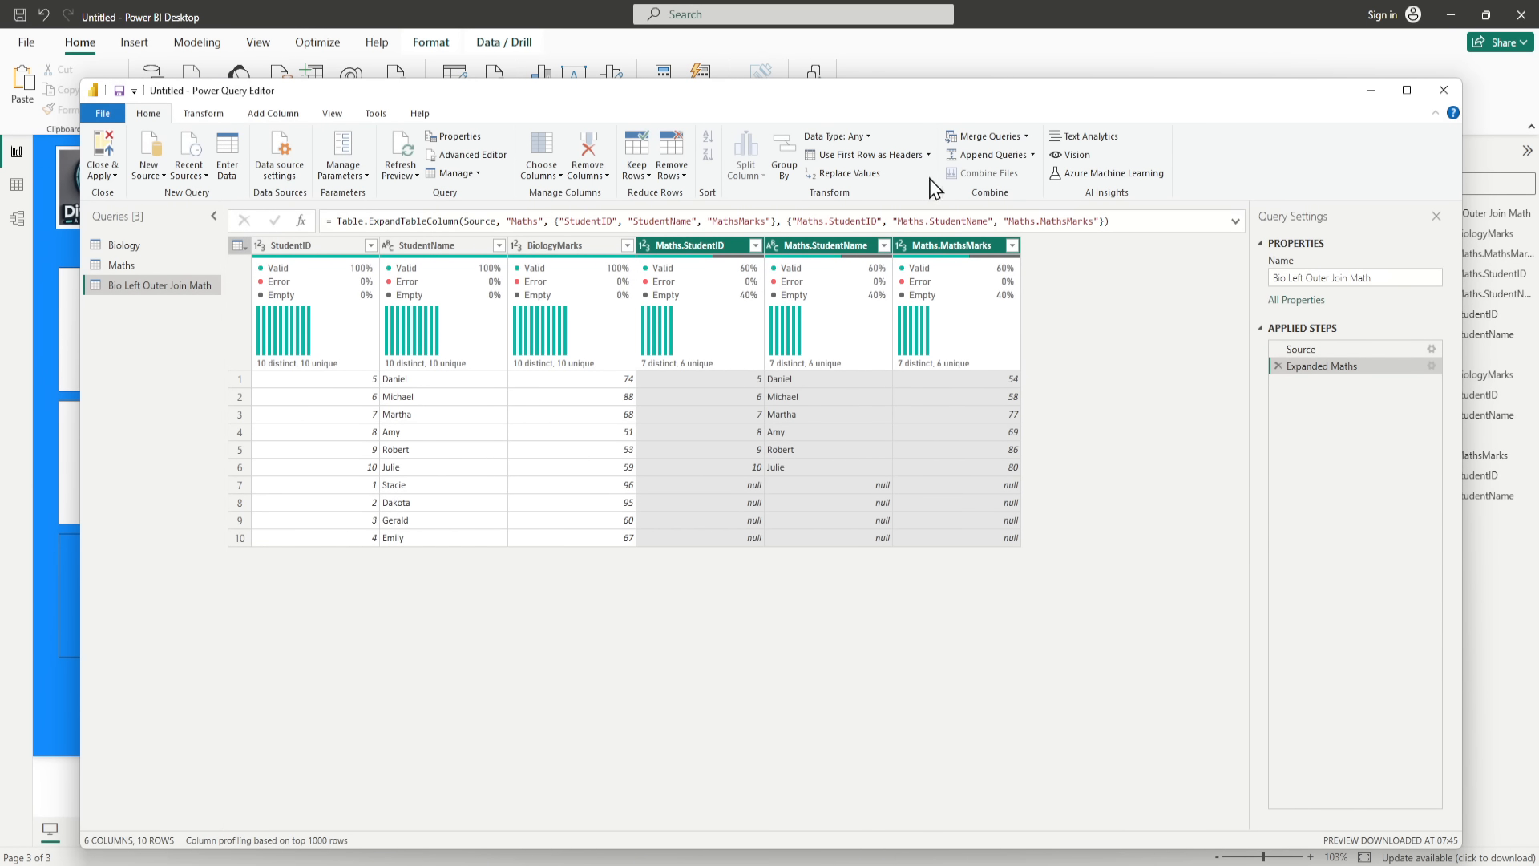
pyautogui.click(1026, 137)
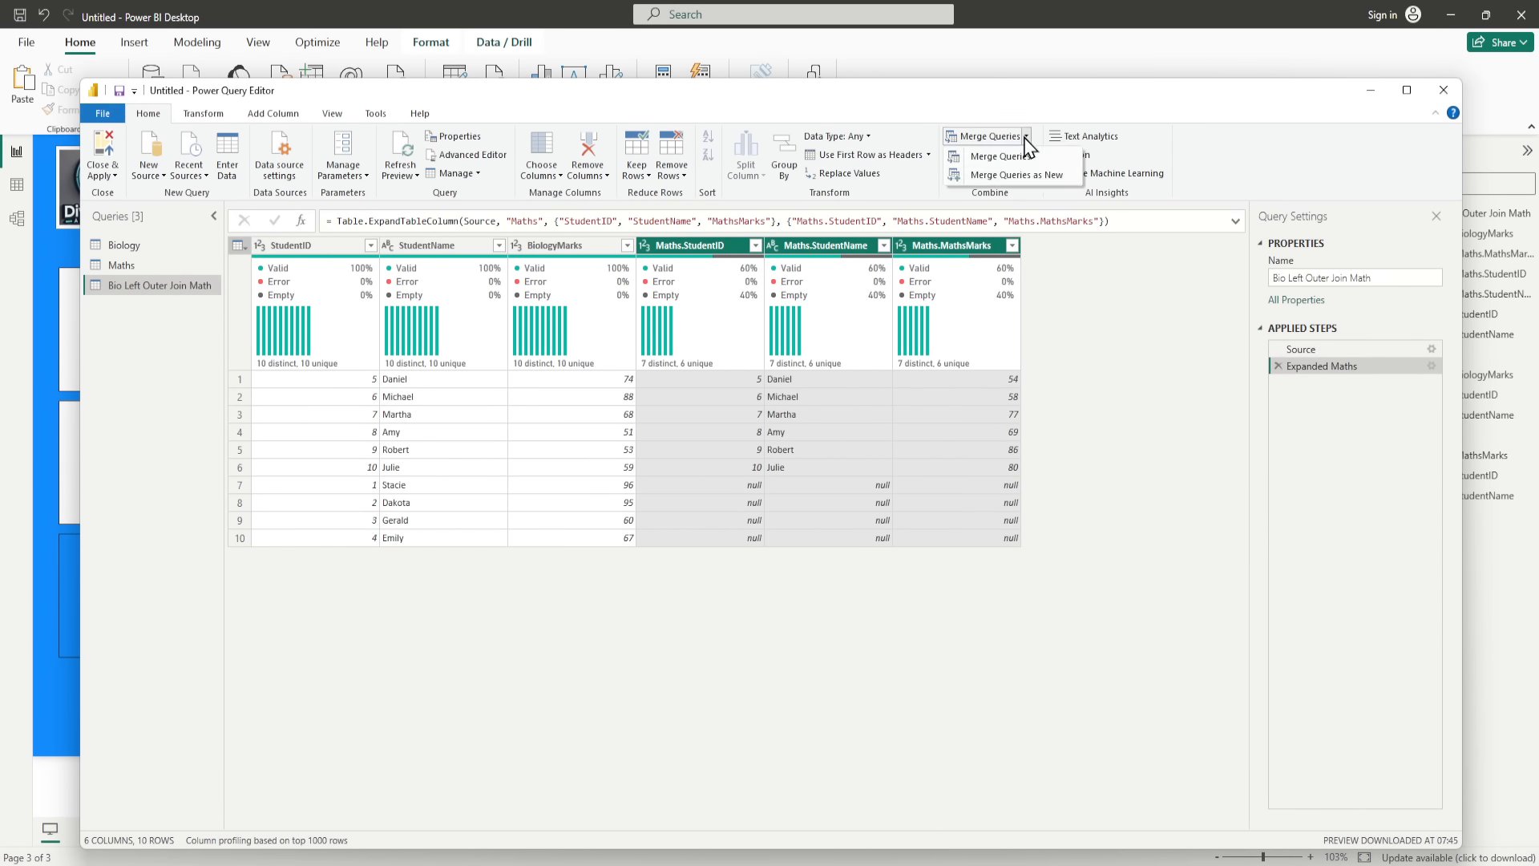
pyautogui.click(1039, 175)
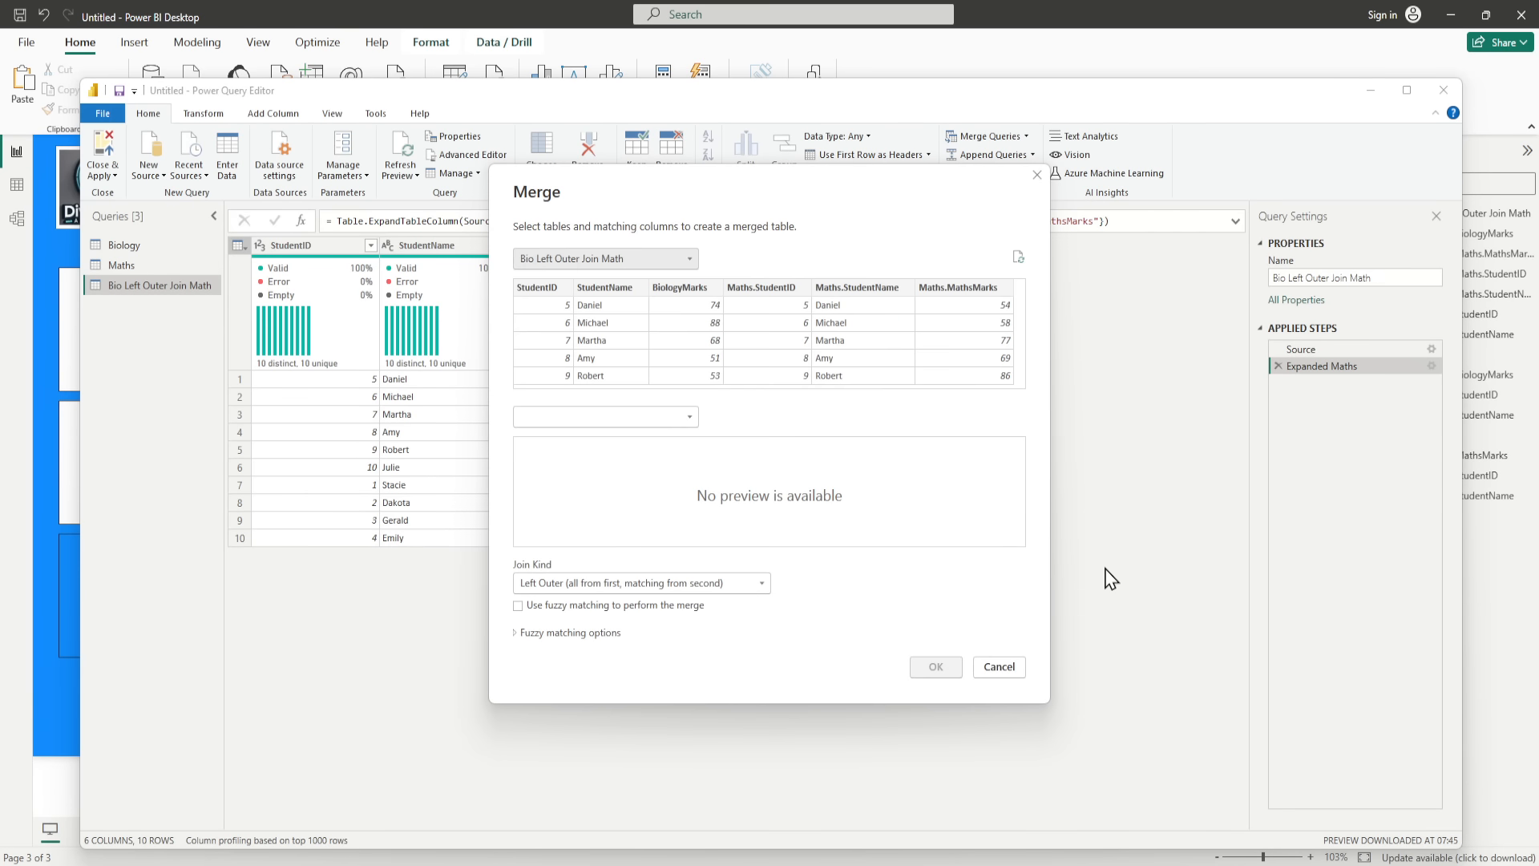
pyautogui.click(574, 258)
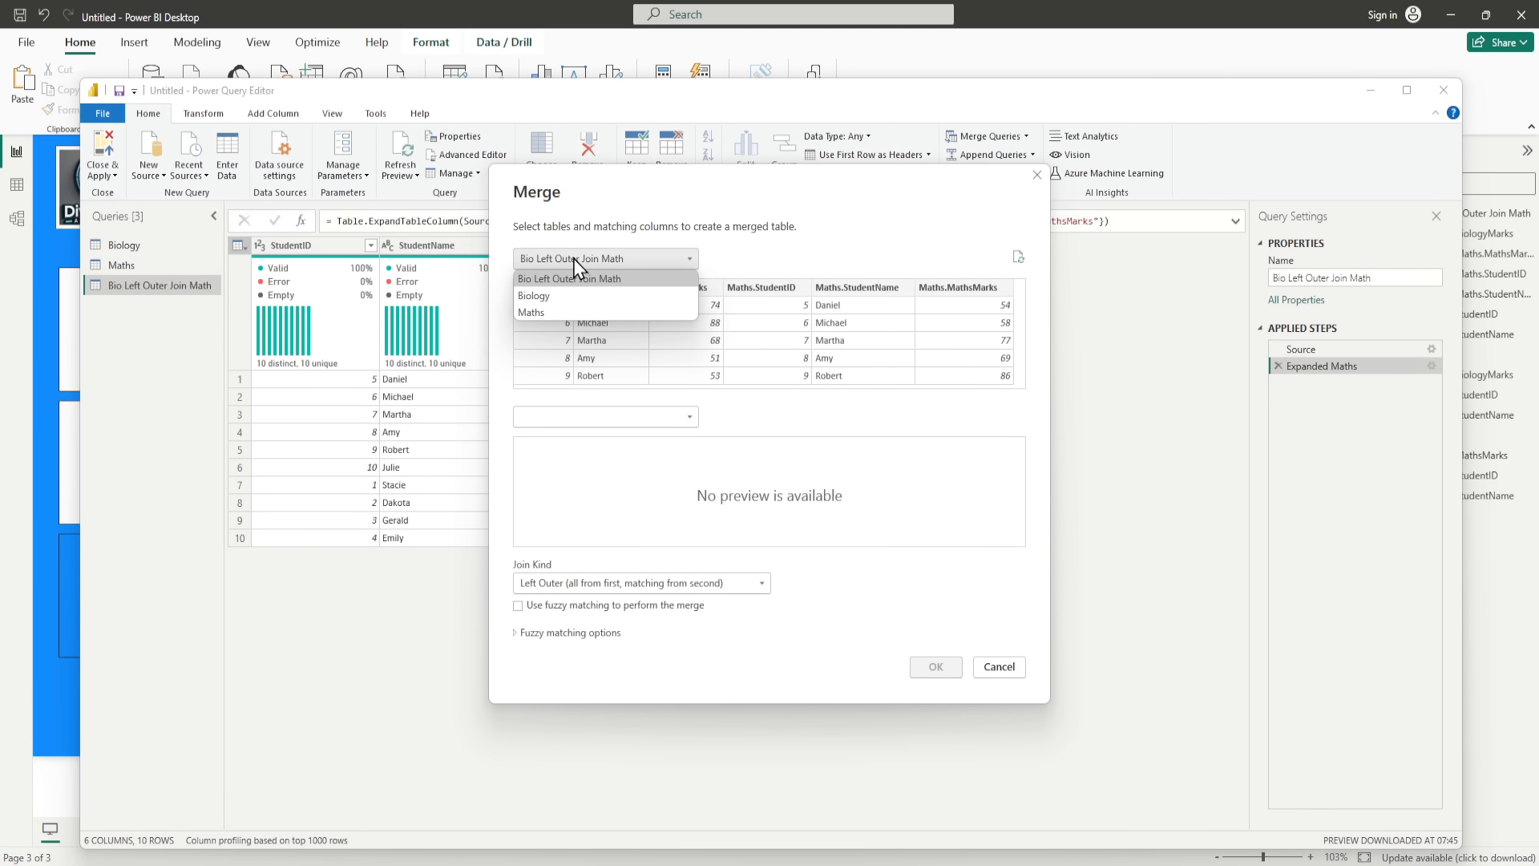
pyautogui.click(534, 295)
pyautogui.click(539, 288)
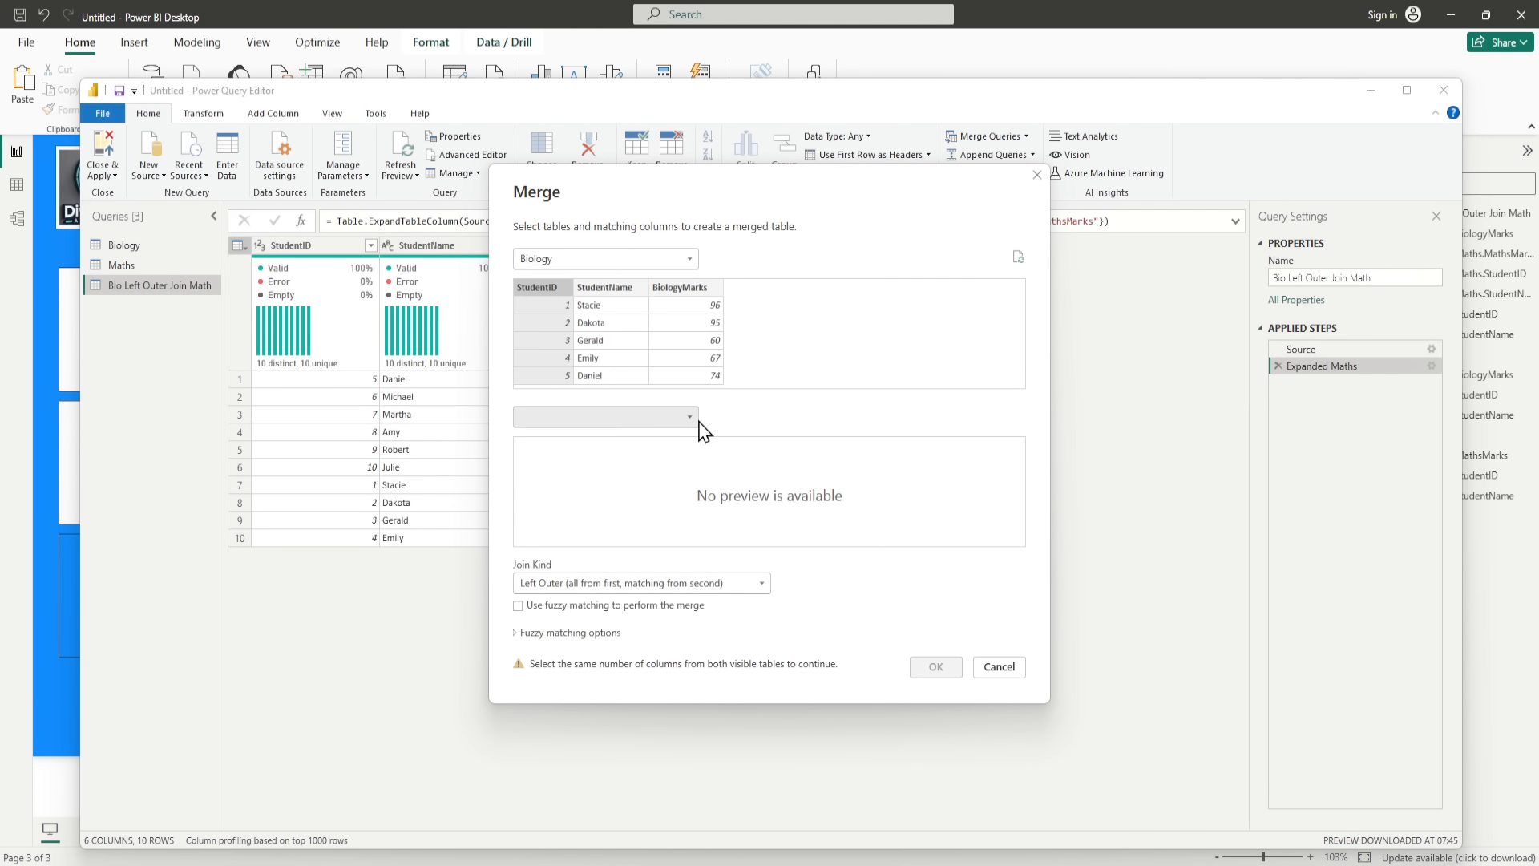
pyautogui.click(687, 417)
pyautogui.click(563, 478)
pyautogui.click(542, 447)
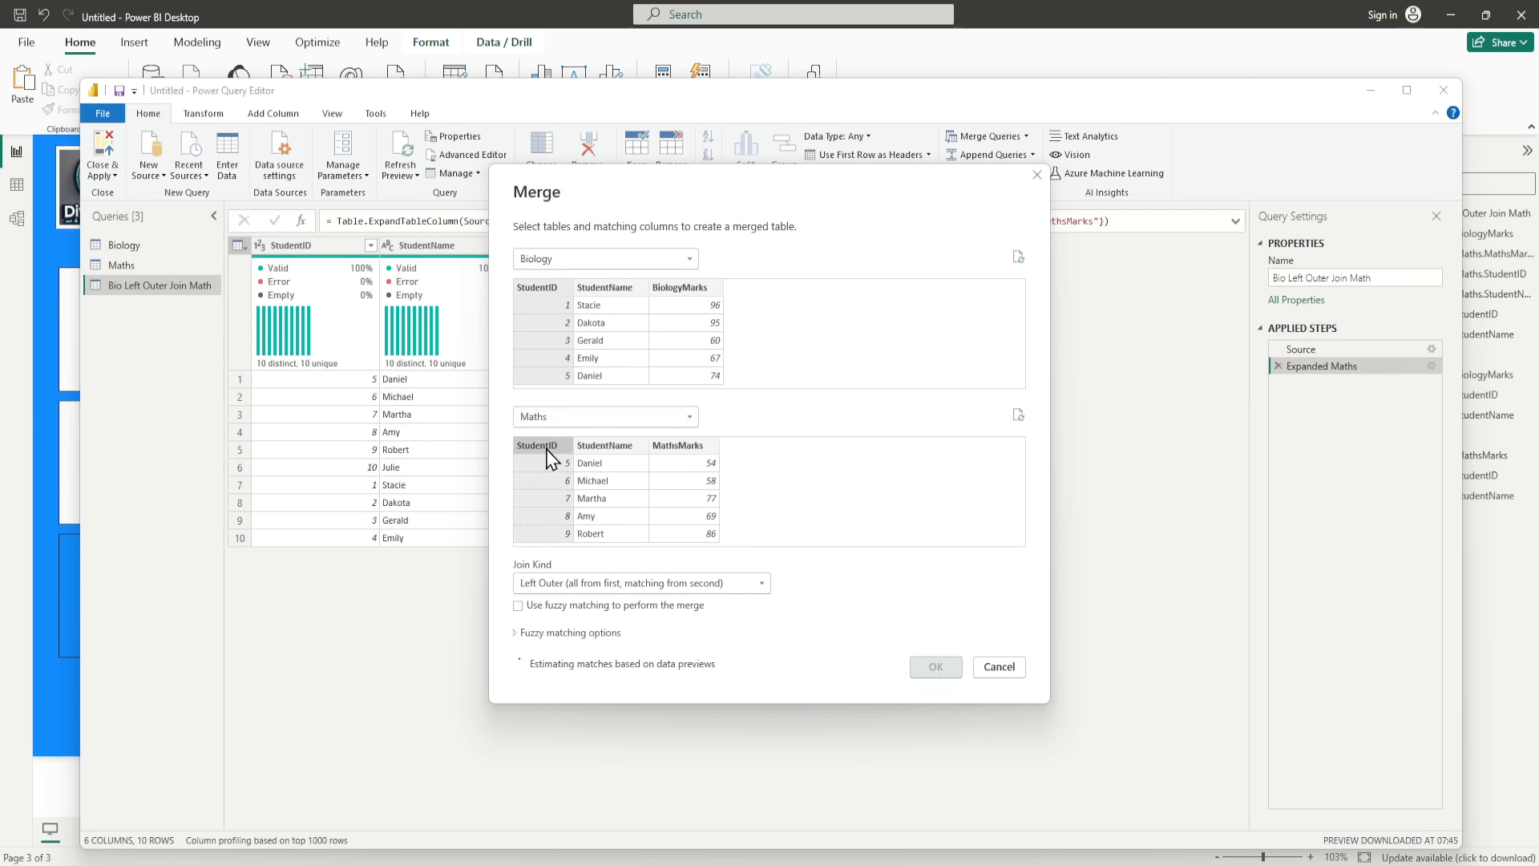
# Step: Set the merge's join kind to Right Outer (all from second, matching from first) and create the merged query
pyautogui.click(594, 582)
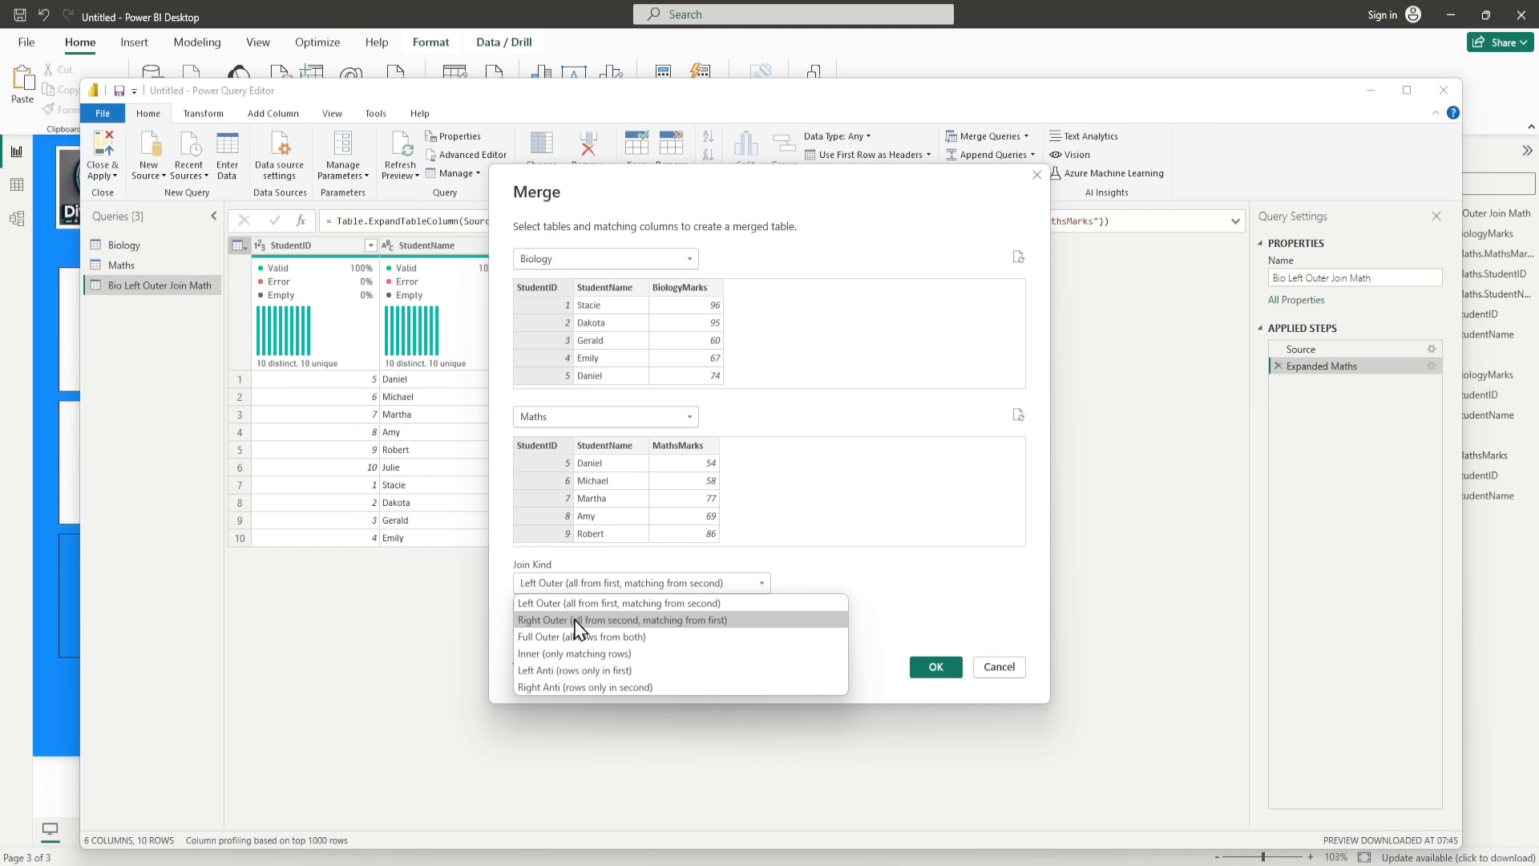
pyautogui.click(582, 620)
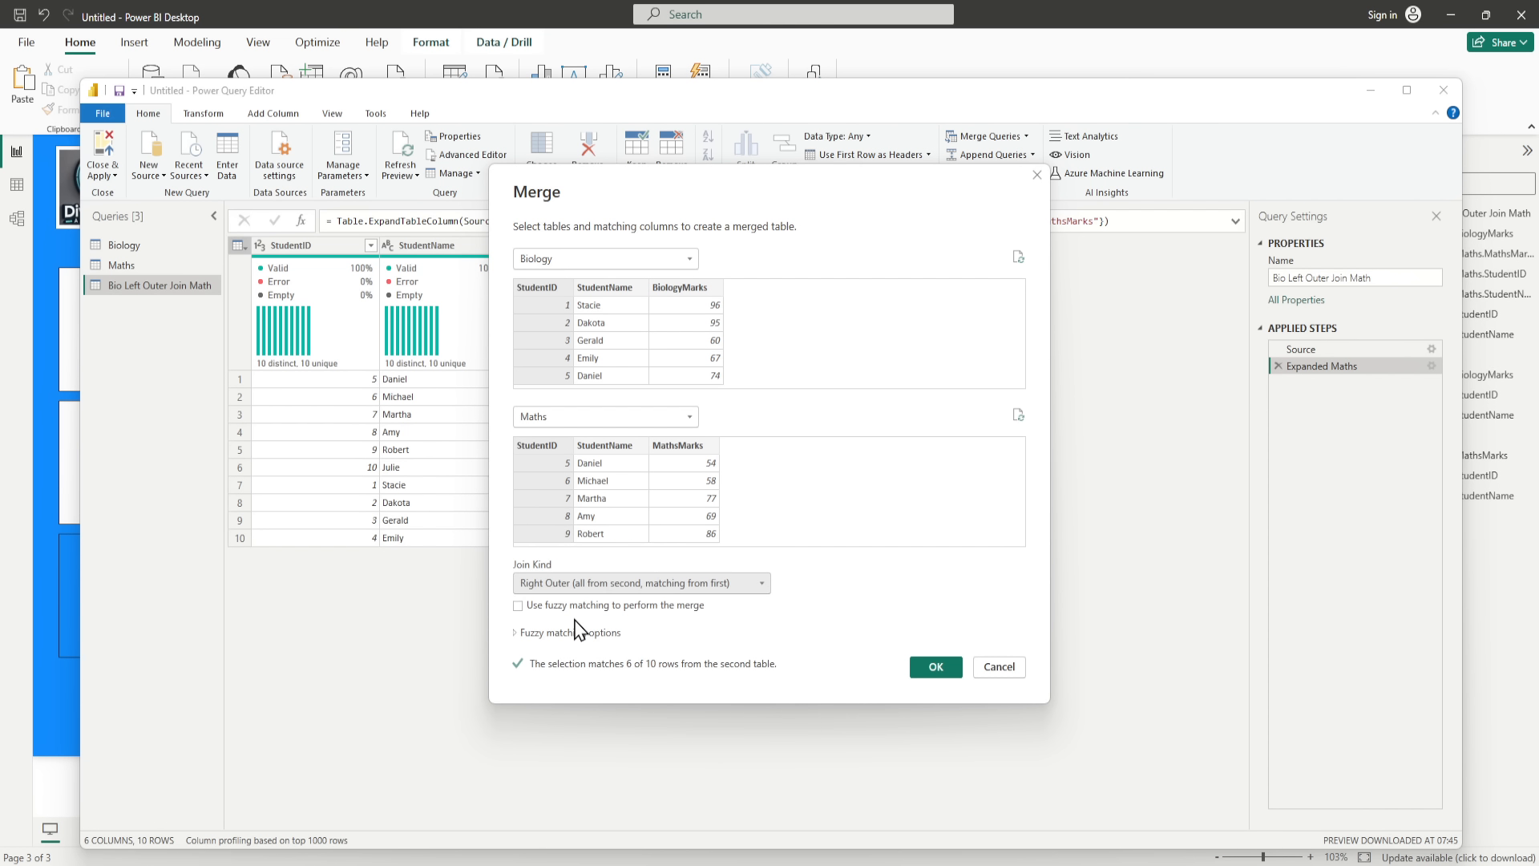
pyautogui.click(936, 668)
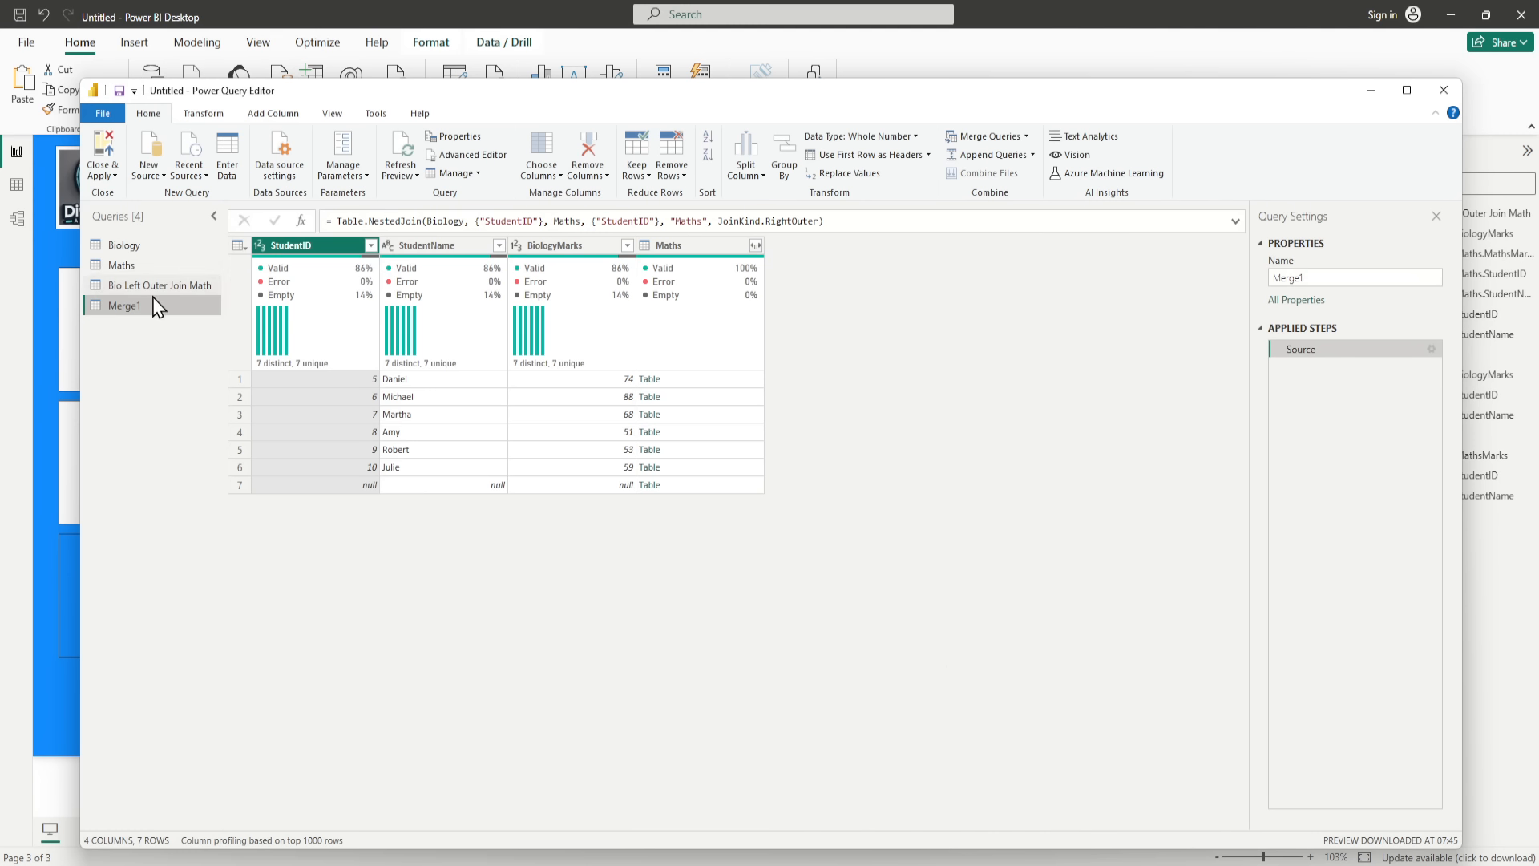
# Step: Expand the Maths column to StudentID, StudentName and MathsMarks with the original name as prefix, and rename the query Bio Right Outer Join Math
pyautogui.click(756, 246)
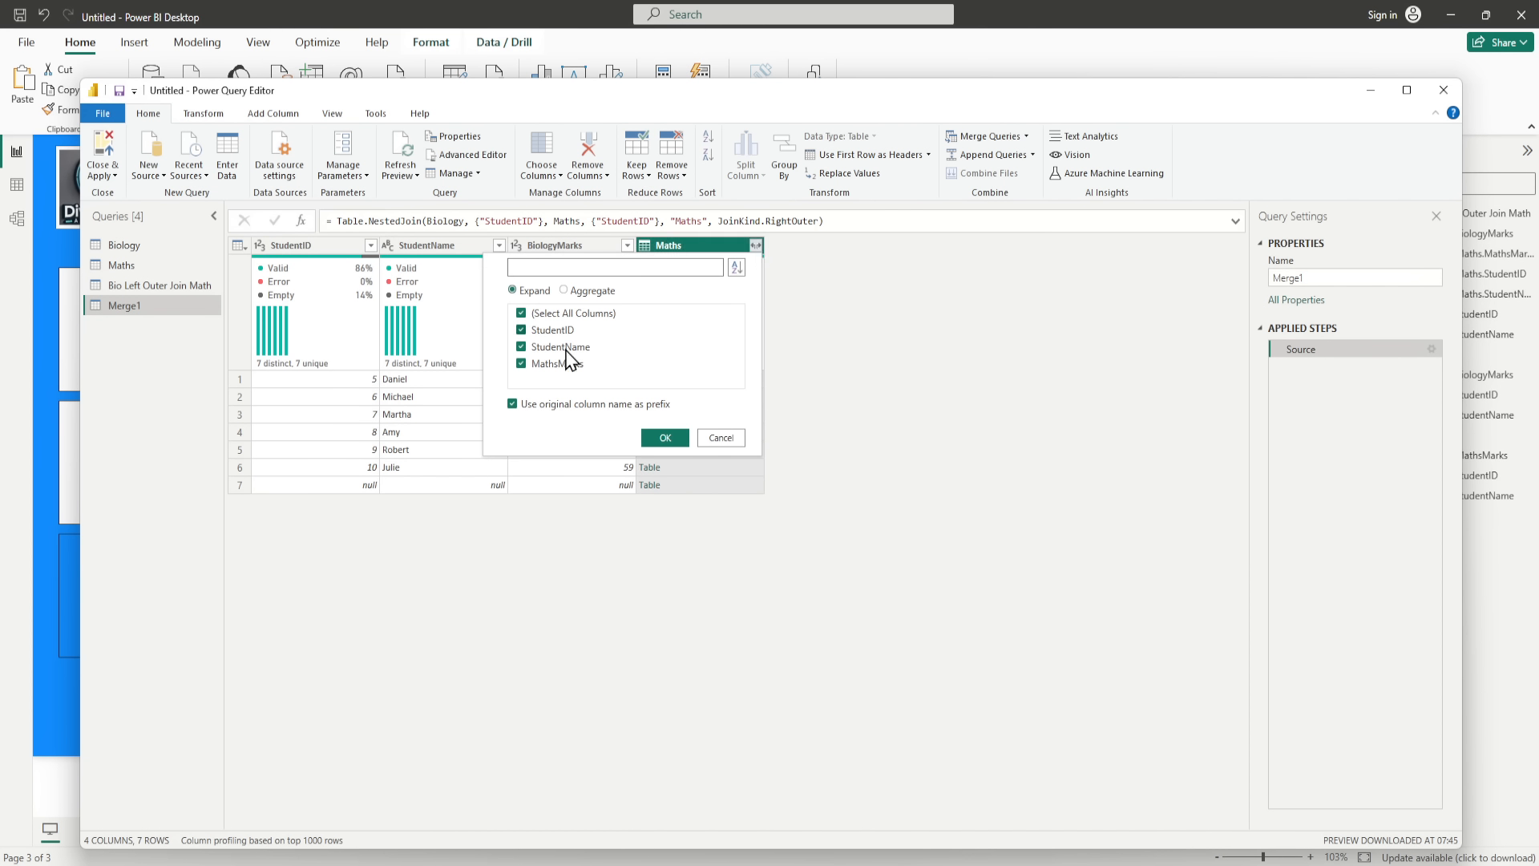
pyautogui.click(664, 438)
pyautogui.click(1313, 277)
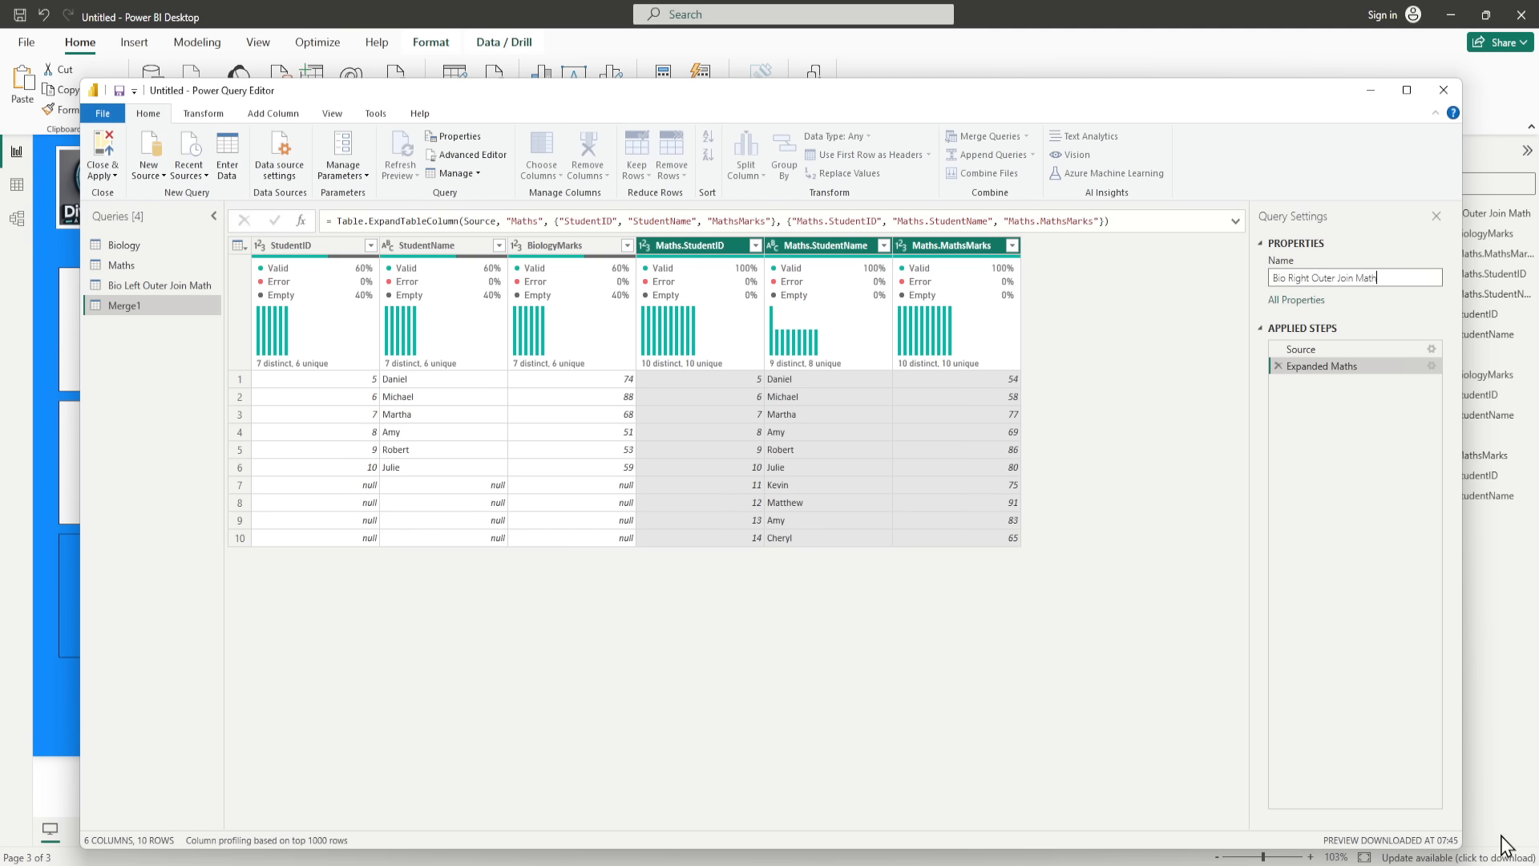
pyautogui.click(886, 664)
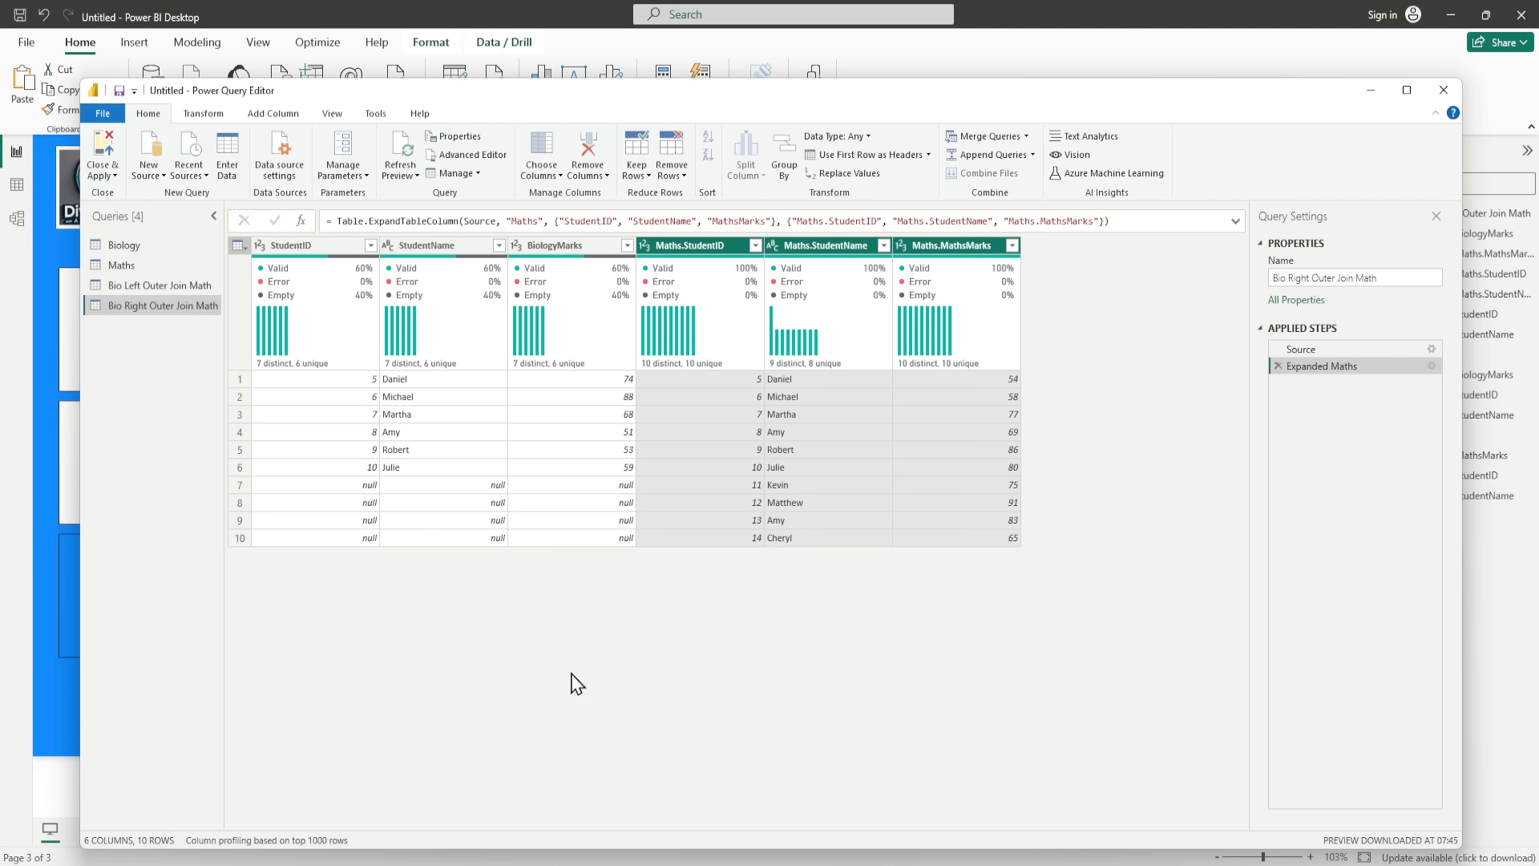
# Step: Apply the query changes to the data model and return to the report
pyautogui.click(104, 169)
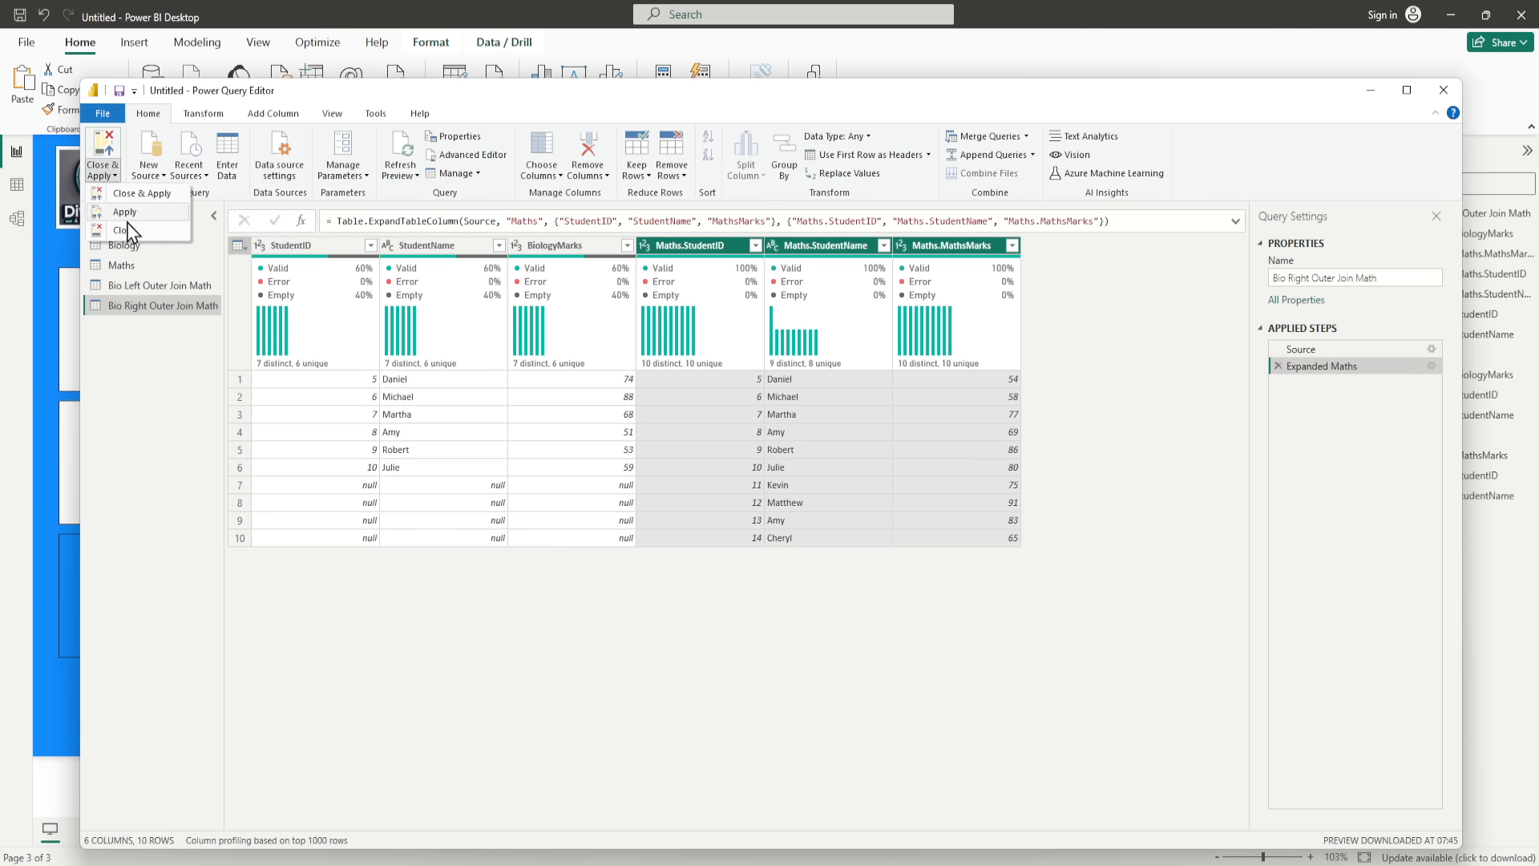
pyautogui.click(130, 193)
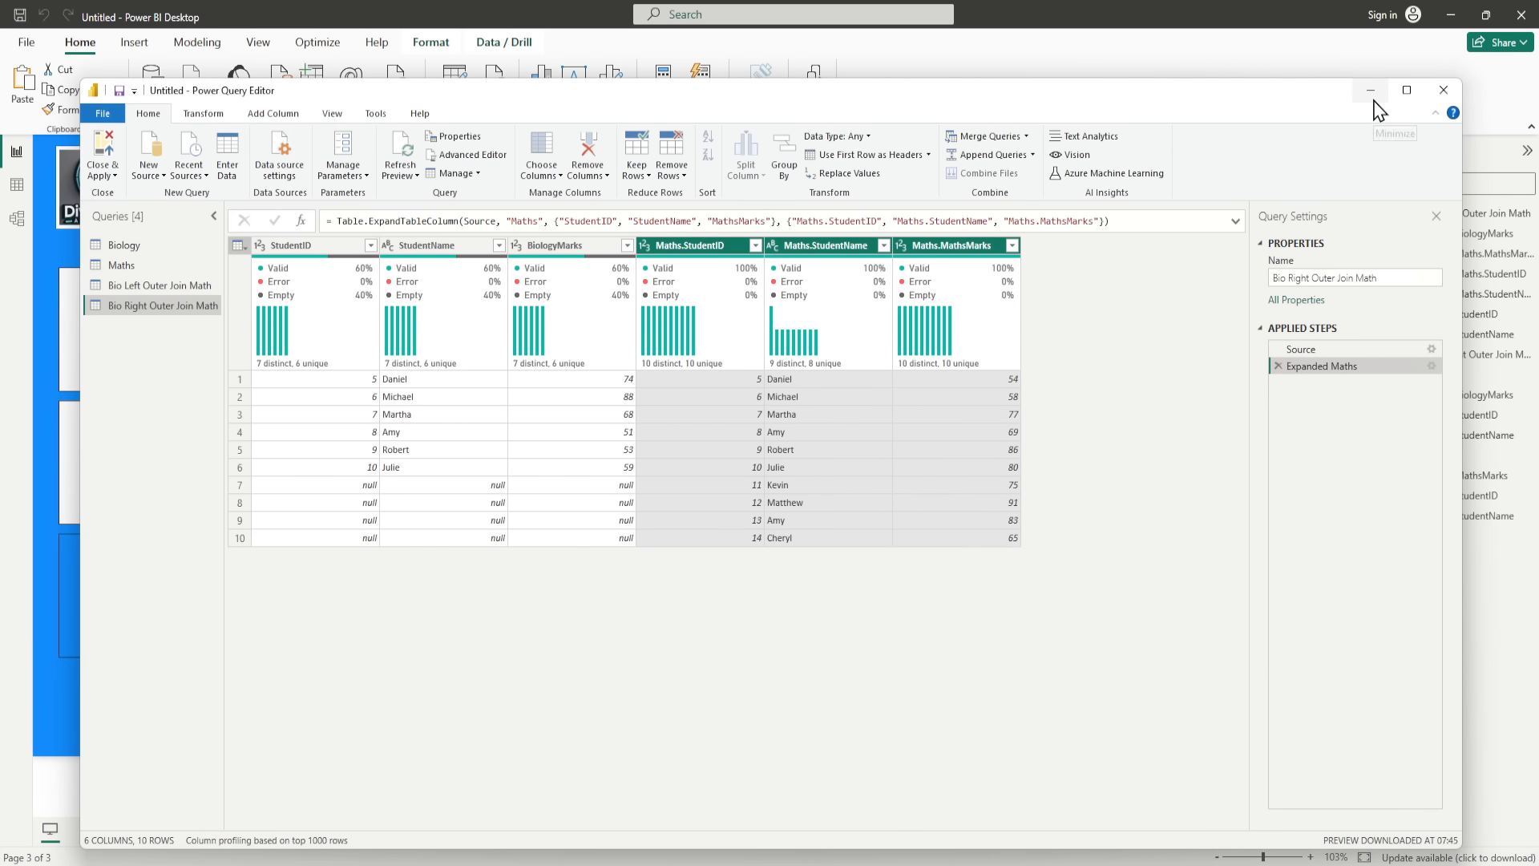
pyautogui.click(1372, 96)
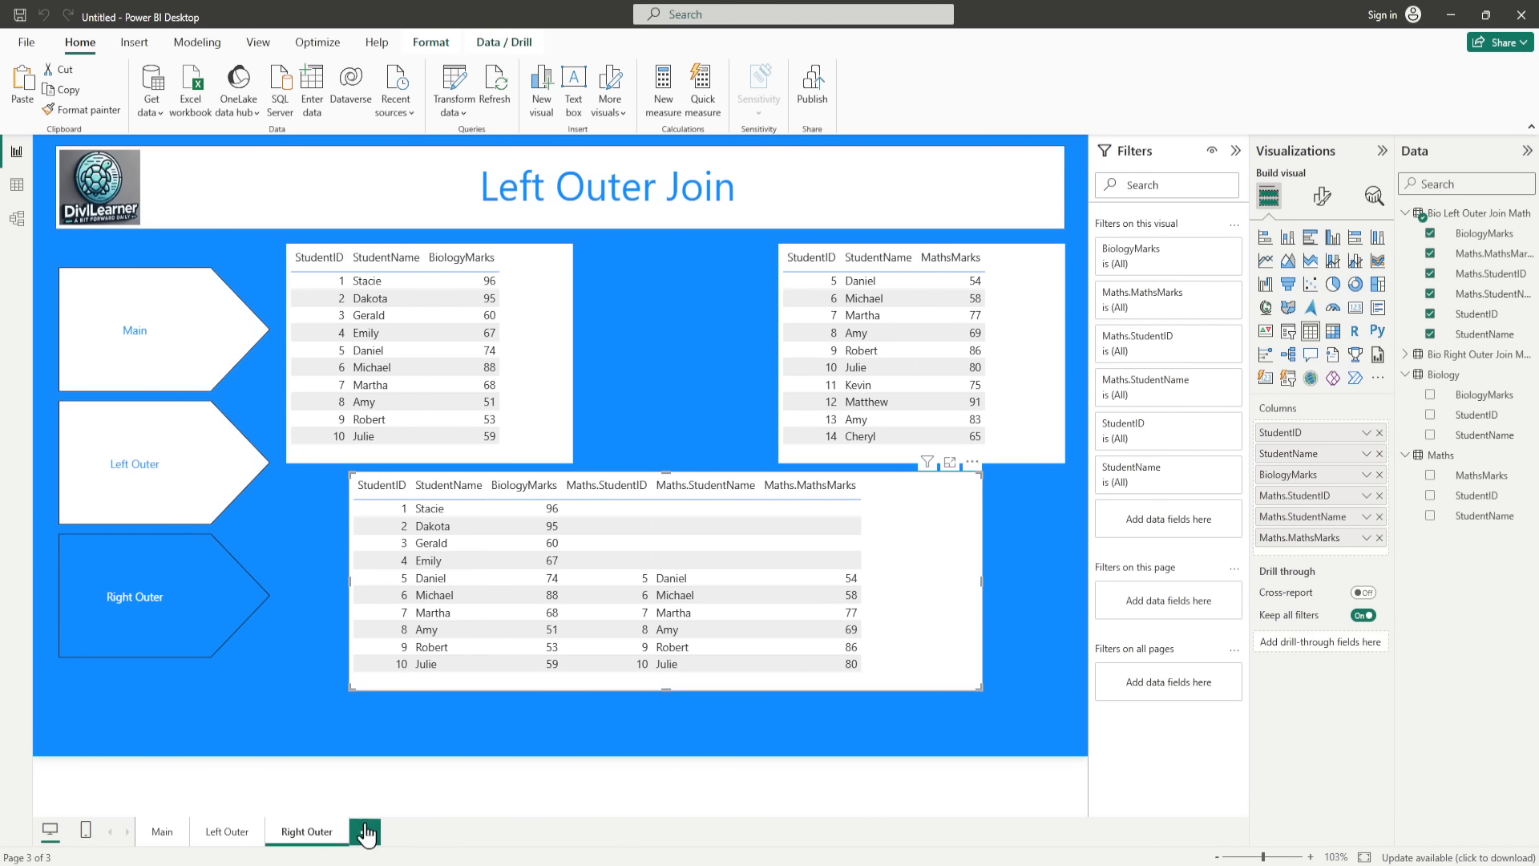
# Step: Remove all six left outer join fields from the lower table on the Right Outer page
pyautogui.click(1380, 537)
pyautogui.click(1380, 516)
pyautogui.click(1379, 495)
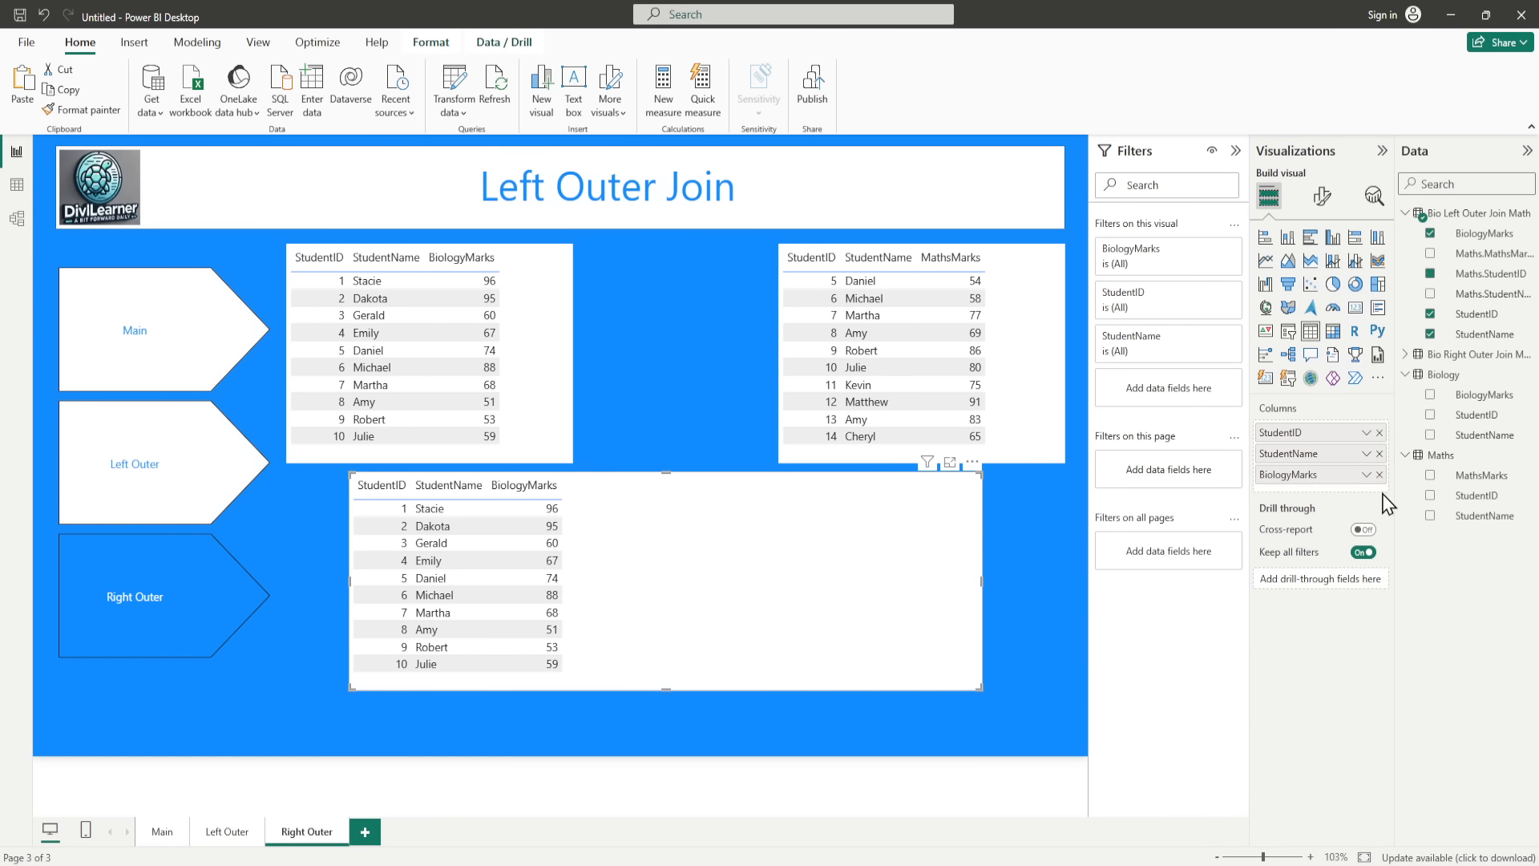
pyautogui.click(1379, 474)
pyautogui.click(1379, 454)
pyautogui.click(1379, 432)
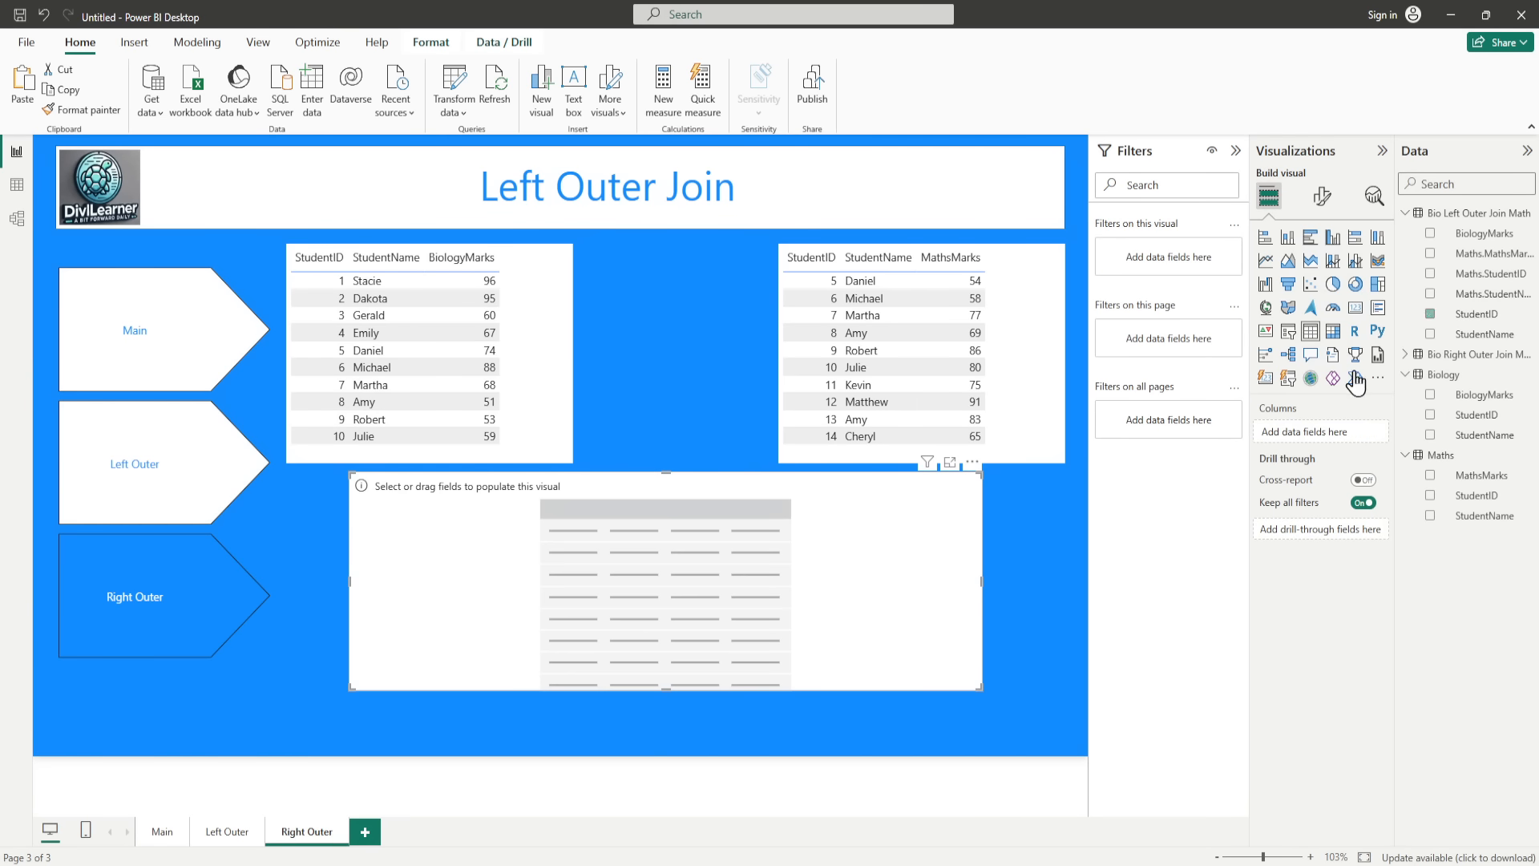
# Step: Set summarization to Don't summarize for Maths.StudentID, Maths.MathsMarks and BiologyMarks in the Bio Right Outer Join Math table
pyautogui.click(1405, 213)
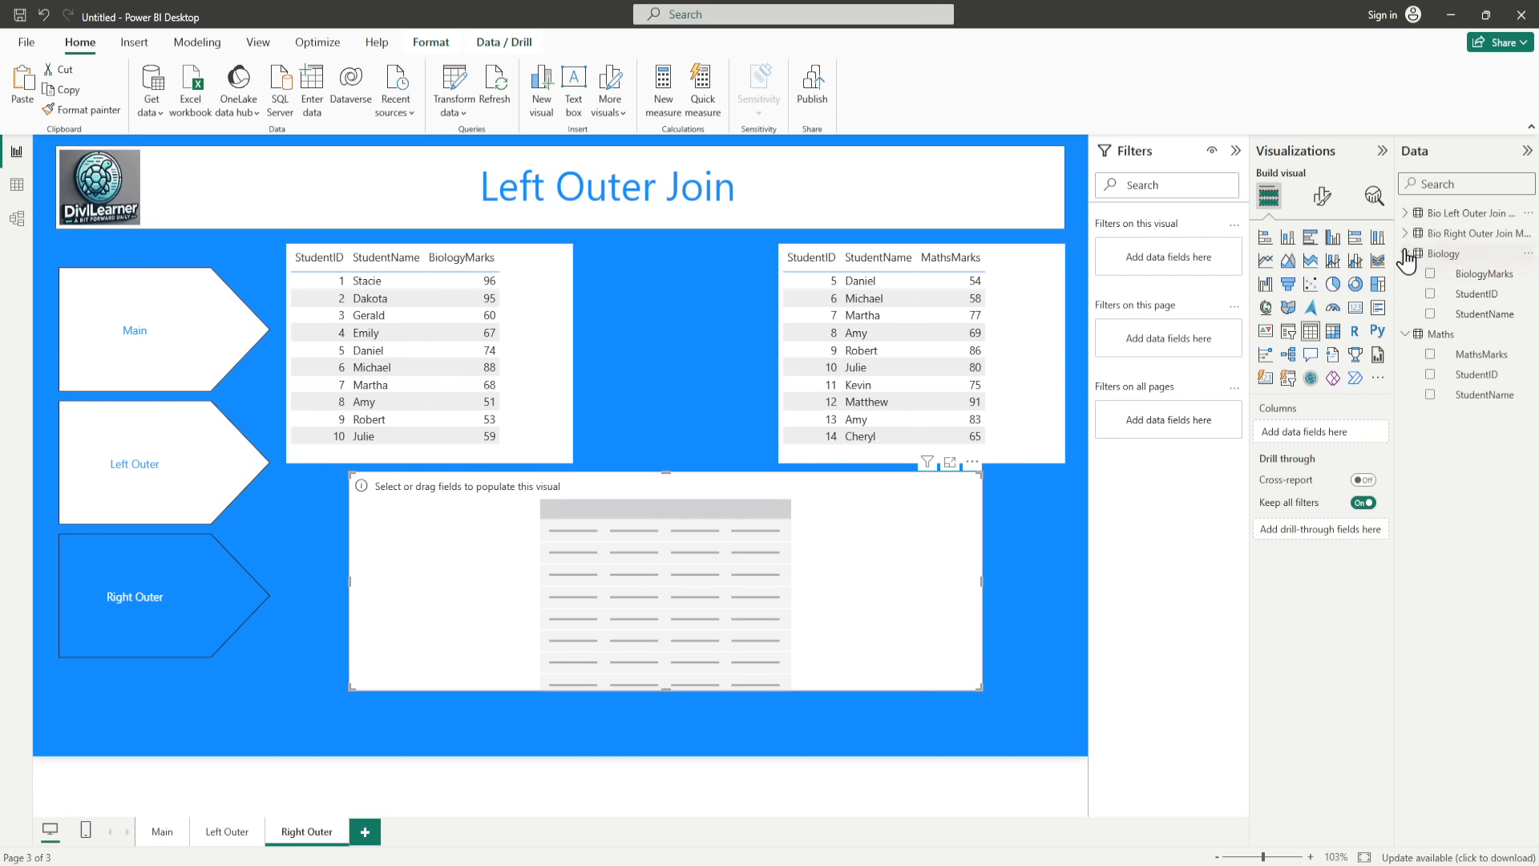
pyautogui.click(1405, 233)
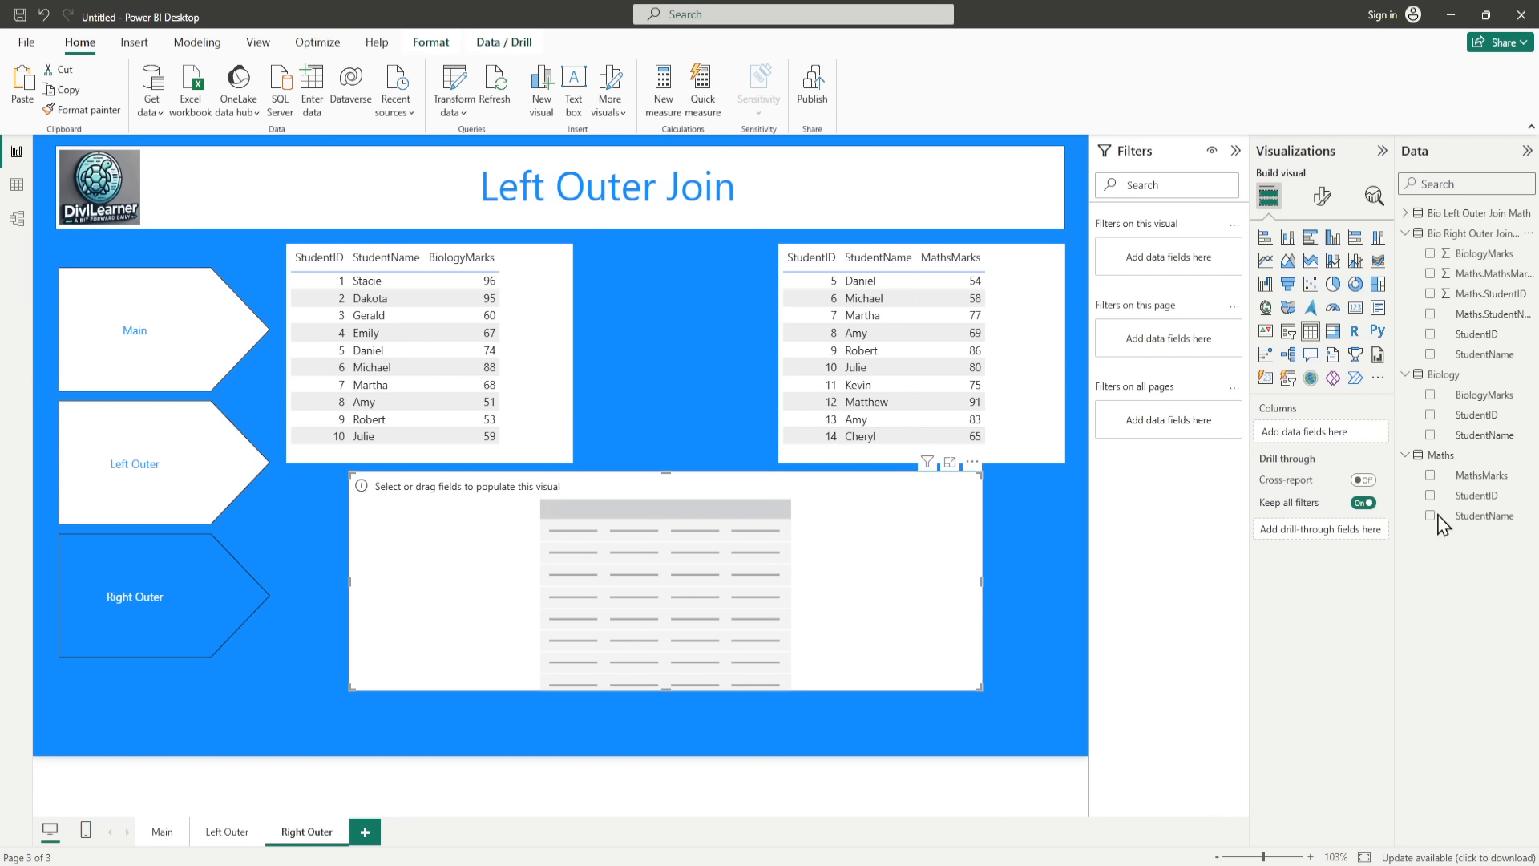
pyautogui.click(1487, 293)
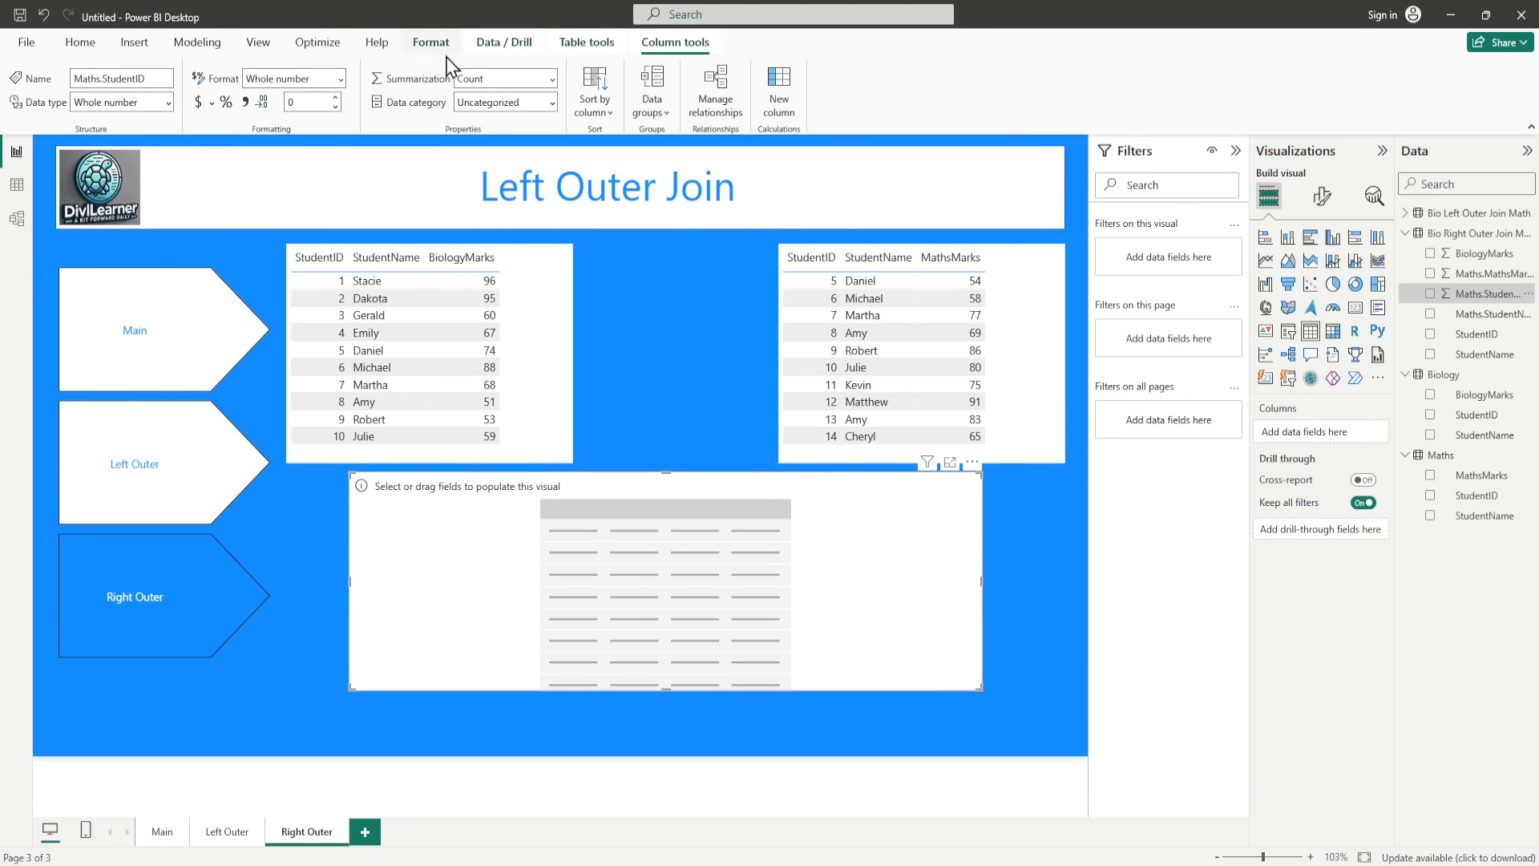
pyautogui.click(533, 79)
pyautogui.click(509, 101)
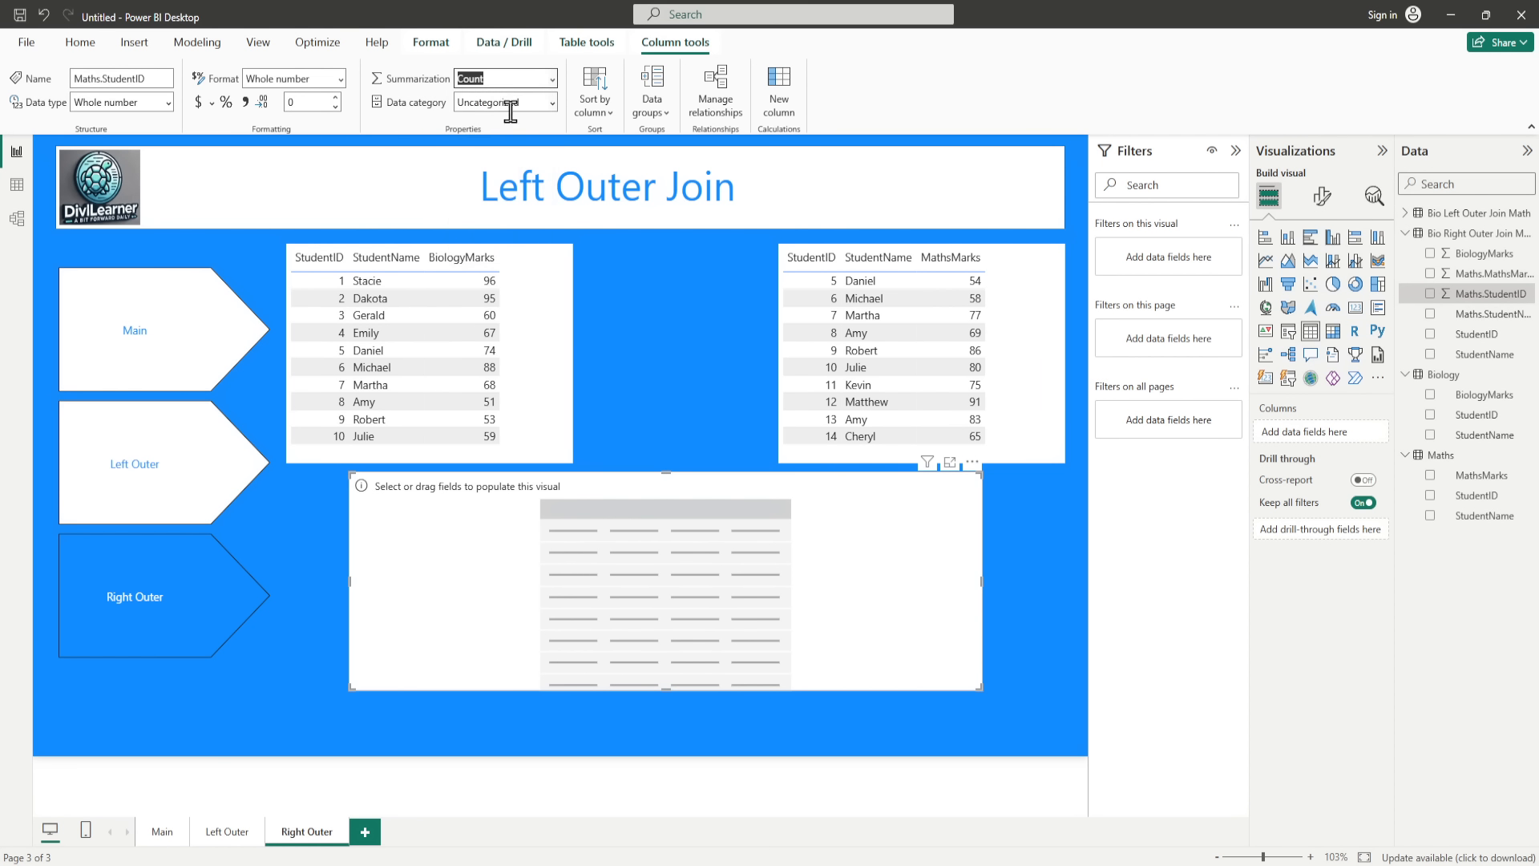
pyautogui.click(1467, 277)
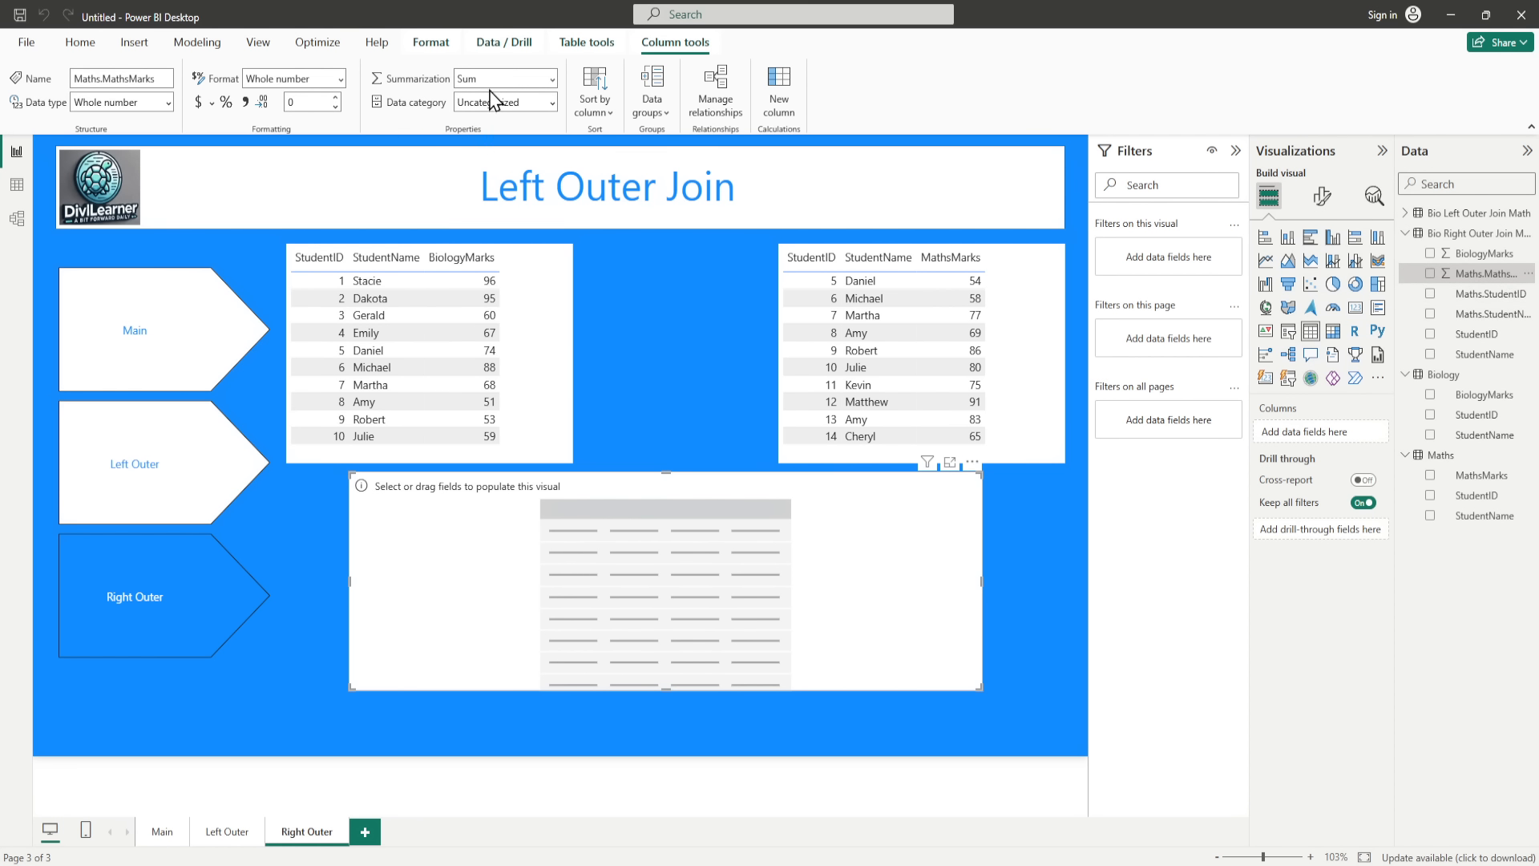
pyautogui.click(542, 79)
pyautogui.click(502, 102)
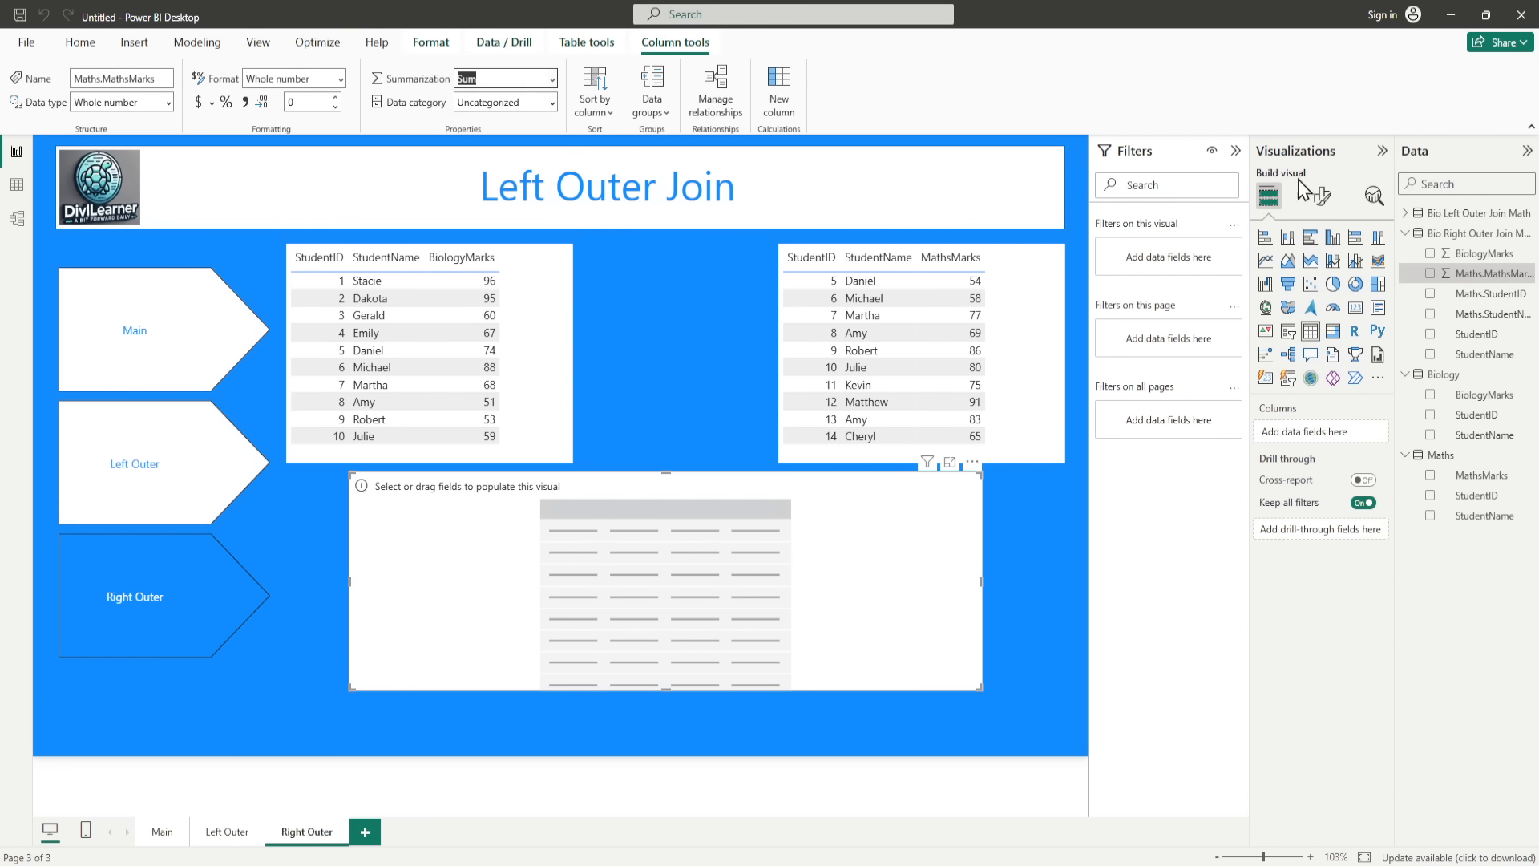
pyautogui.click(1457, 257)
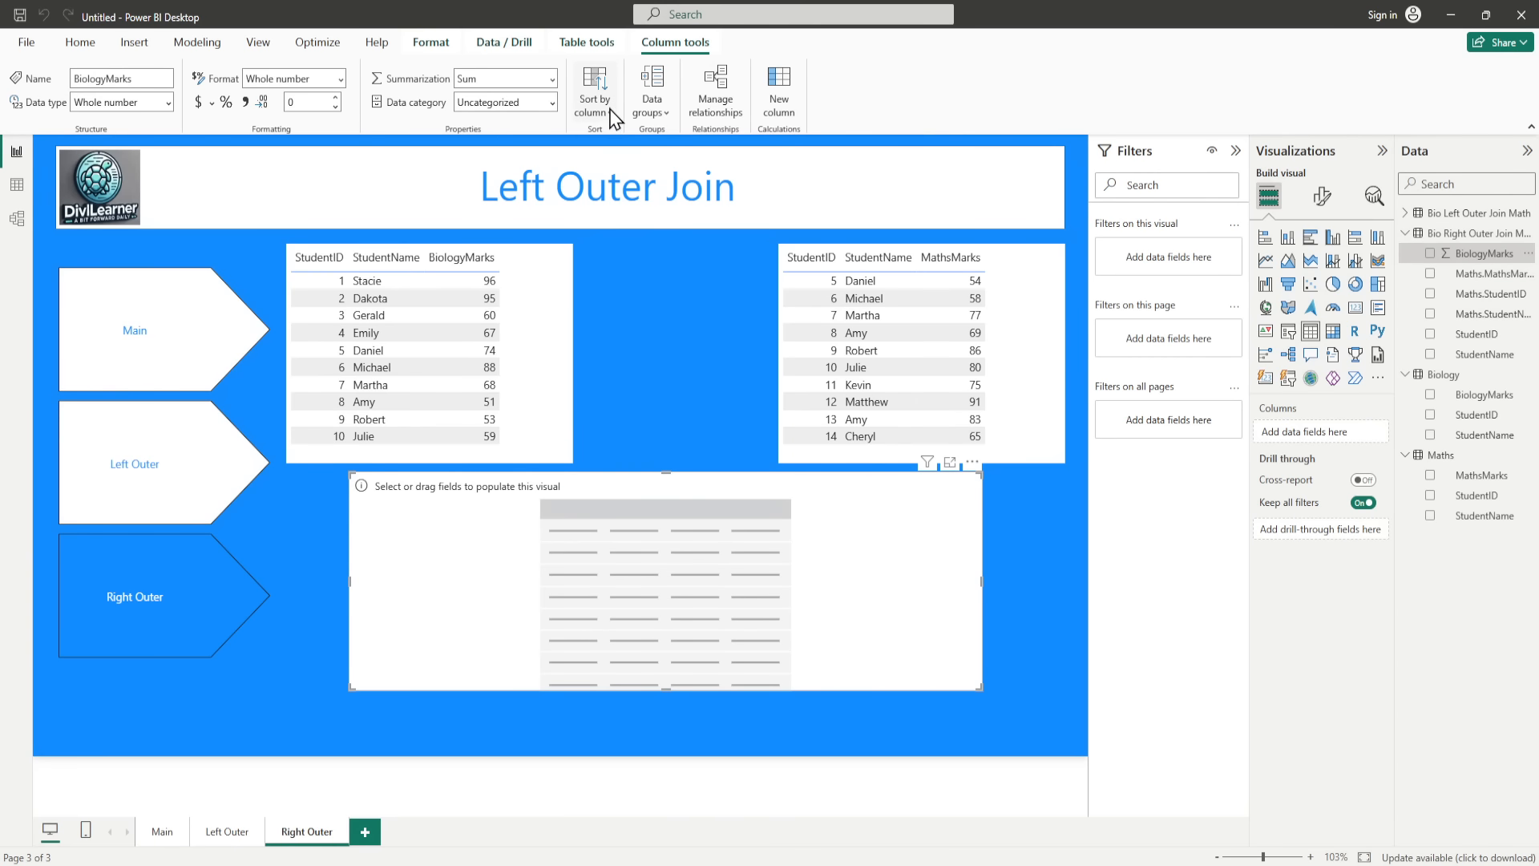
pyautogui.click(552, 80)
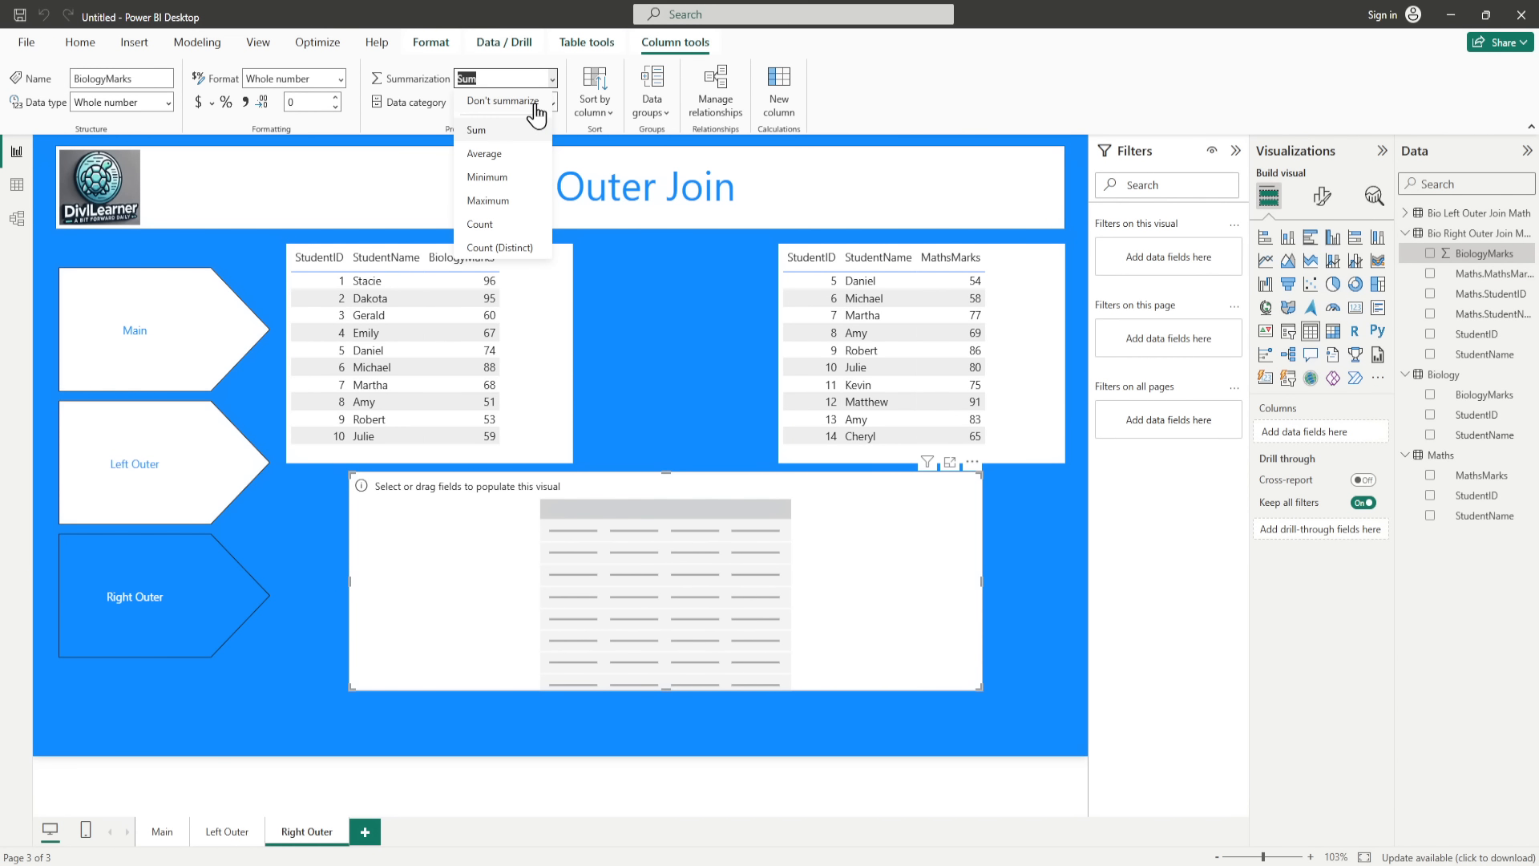
pyautogui.click(535, 103)
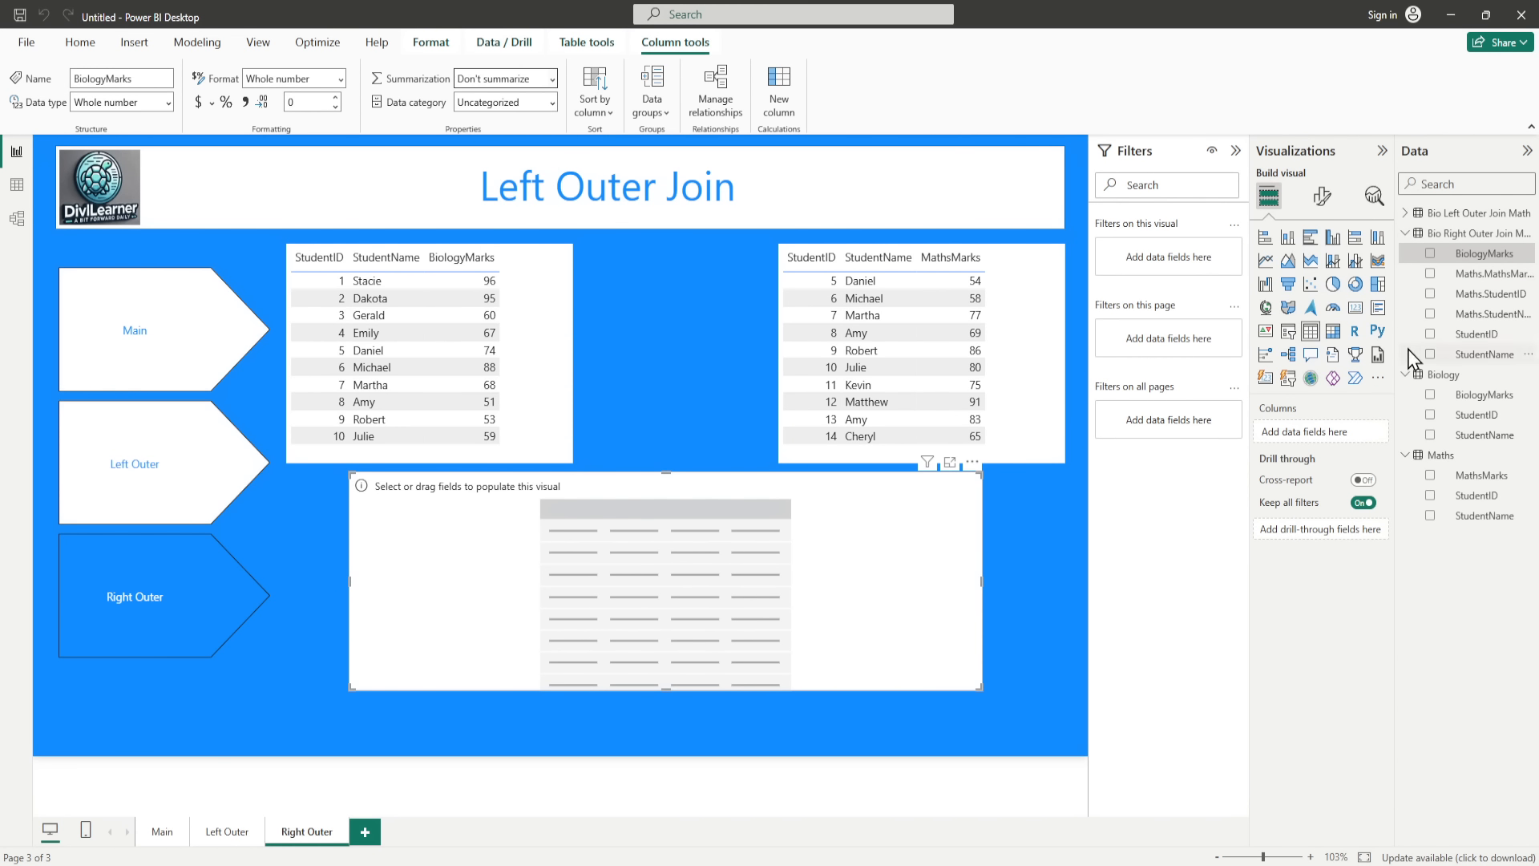
# Step: Fill the empty lower table with StudentID, StudentName, BiologyMarks, Maths.StudentID, Maths.StudentName and Maths.MathsMarks from Bio Right Outer Join Math
pyautogui.click(1430, 335)
pyautogui.click(1431, 355)
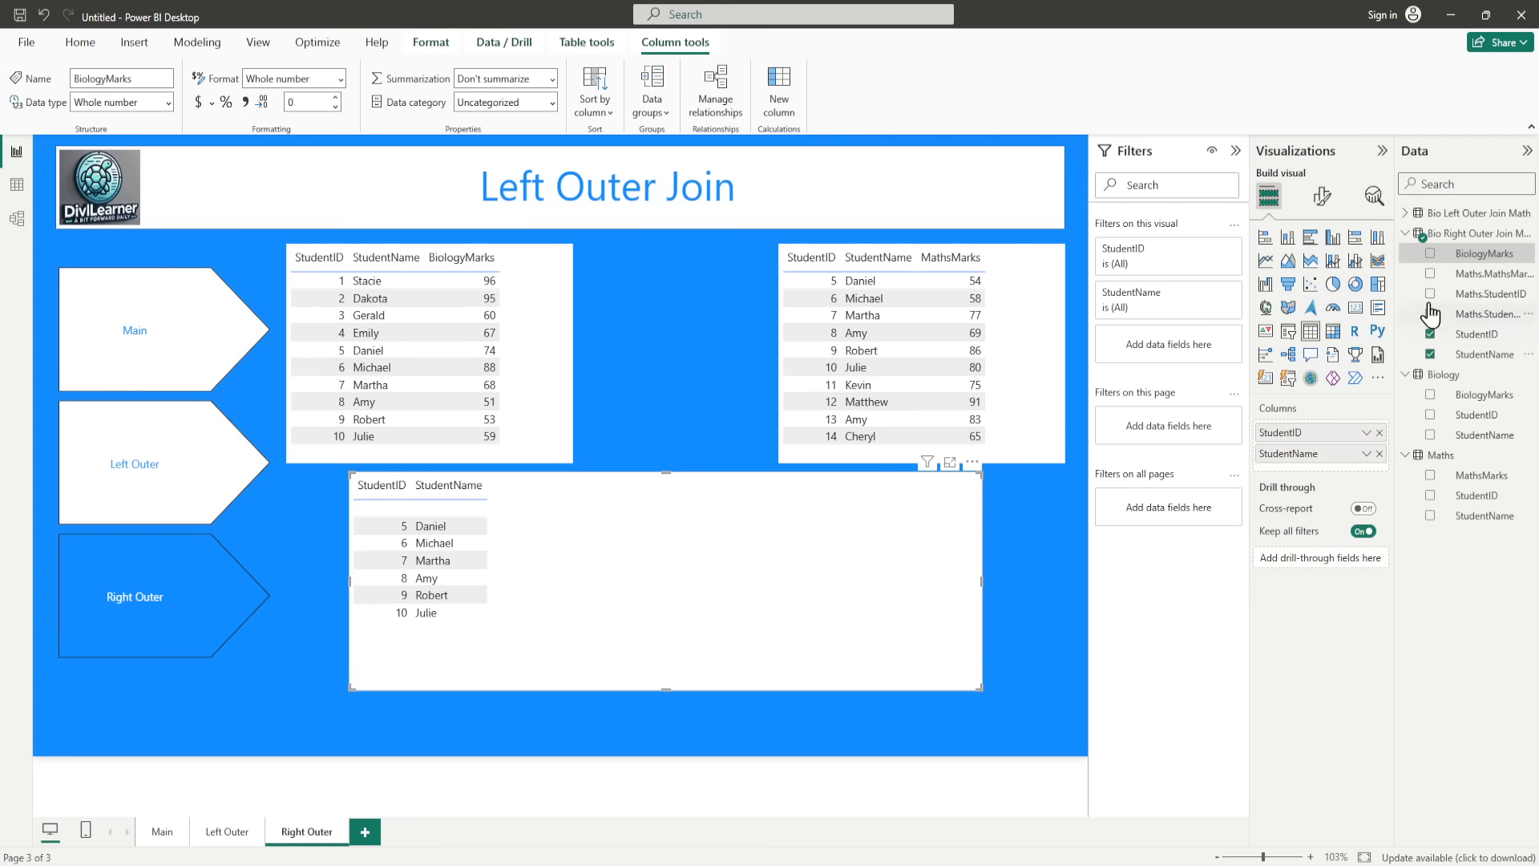
pyautogui.click(1429, 253)
pyautogui.click(1429, 294)
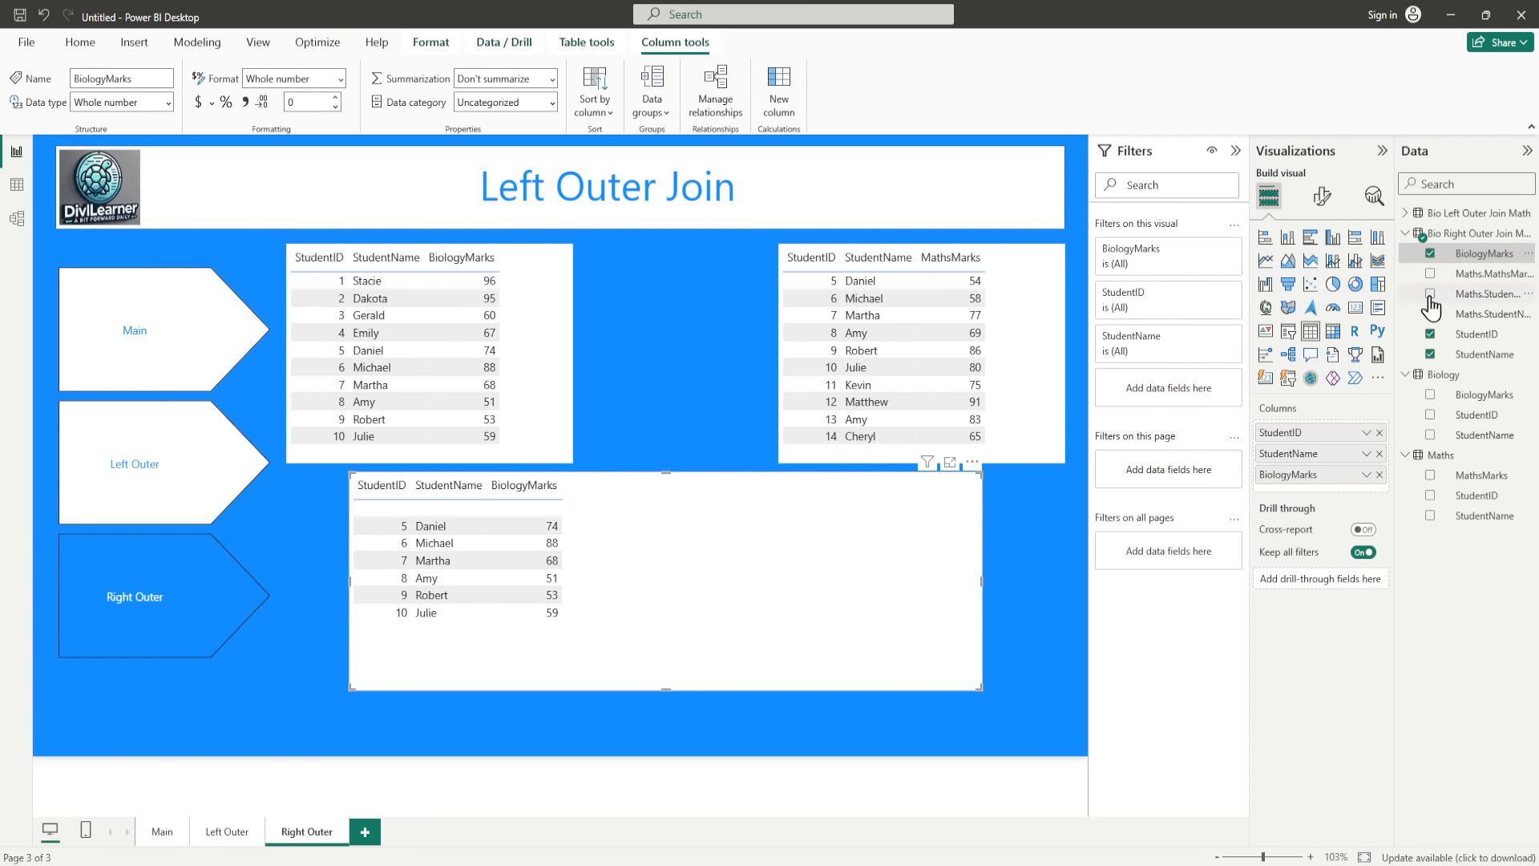
pyautogui.click(1430, 313)
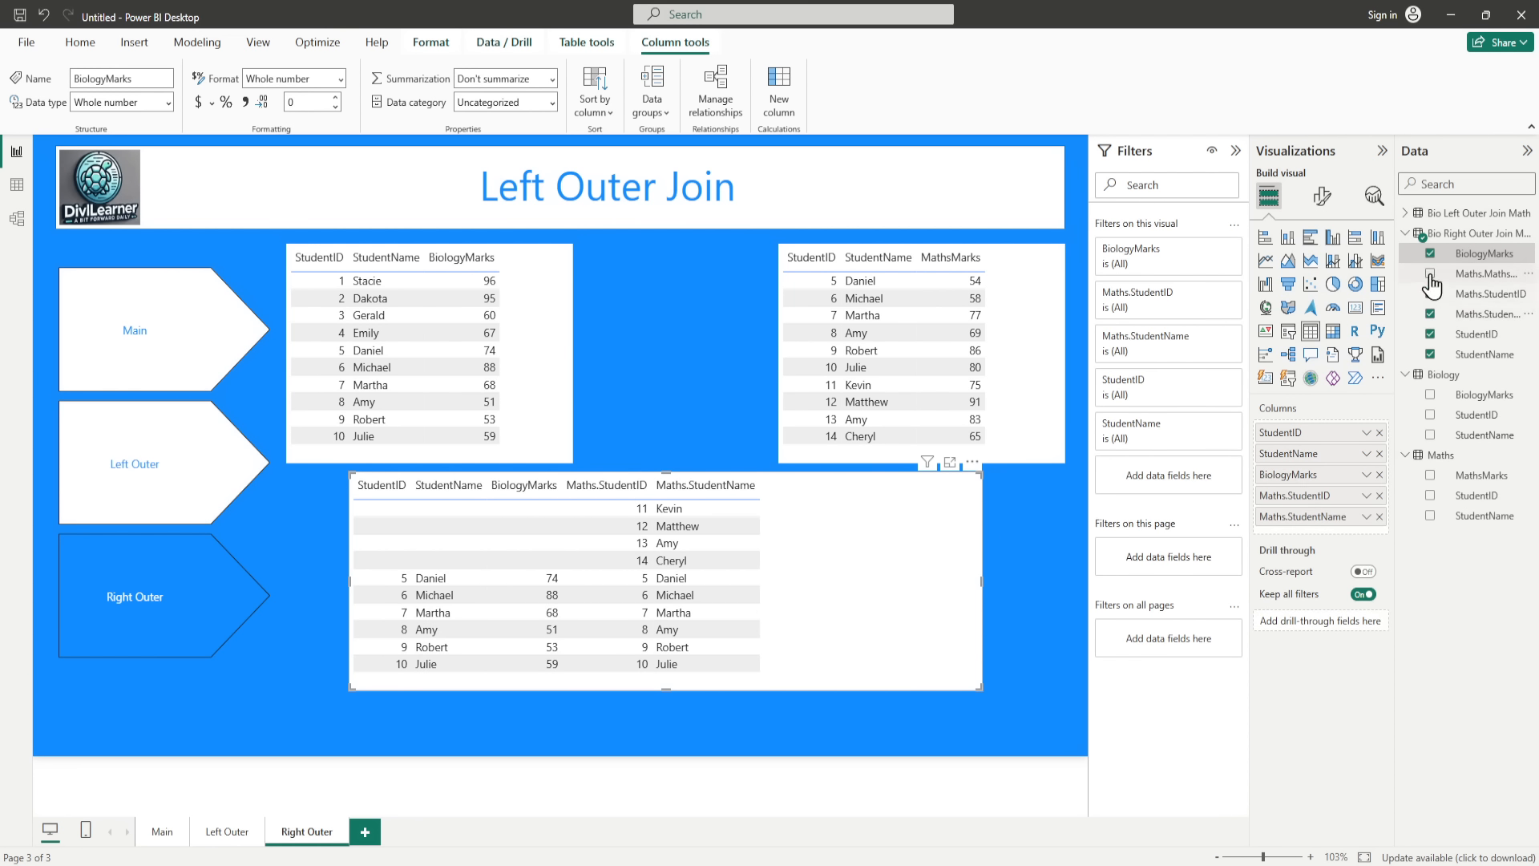
pyautogui.click(1429, 273)
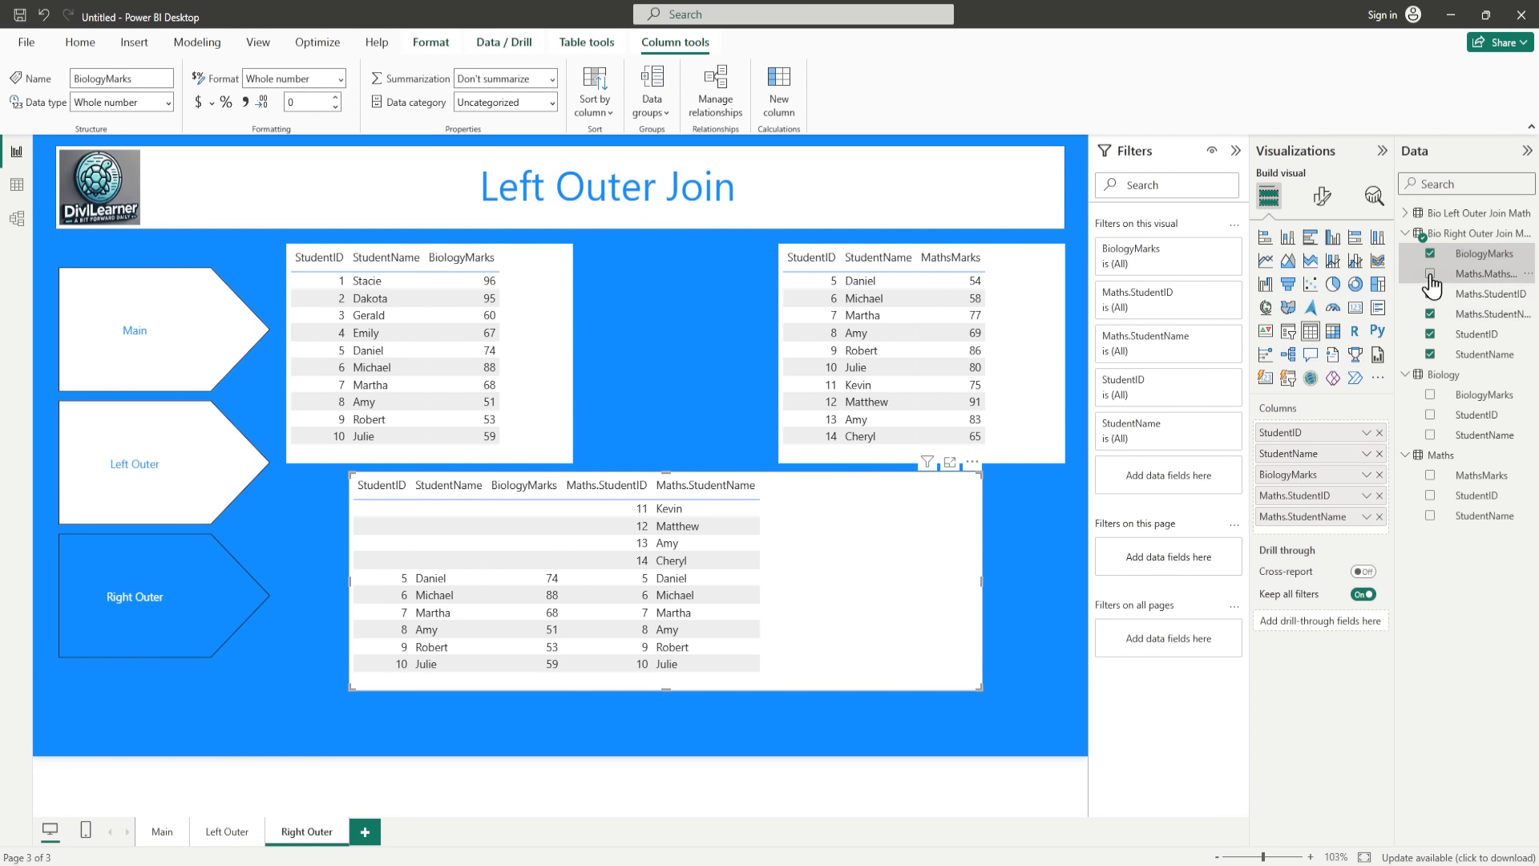
pyautogui.click(1013, 711)
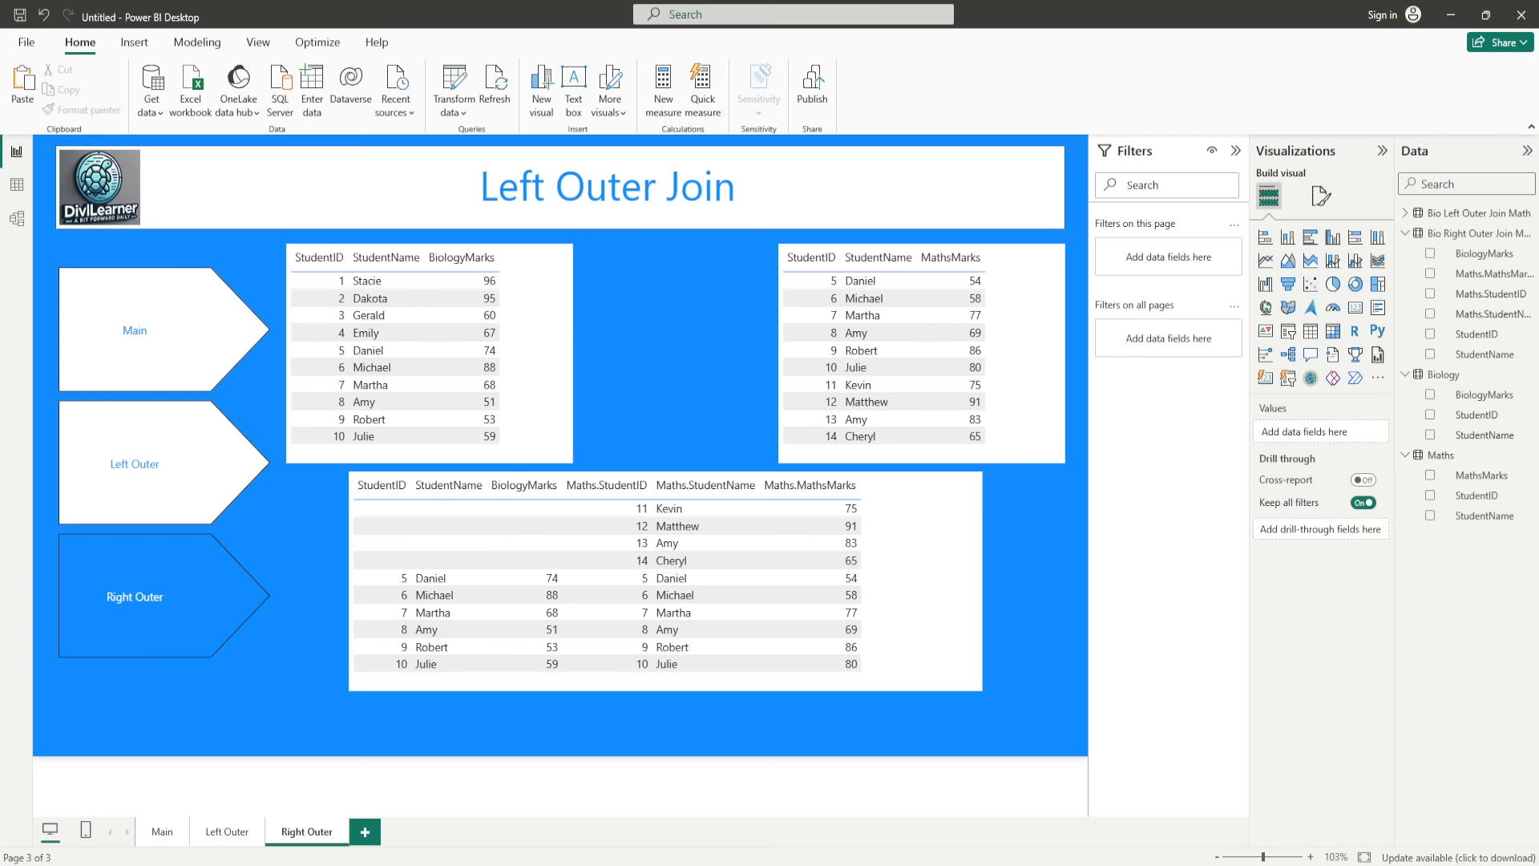
# Step: Duplicate the Right Outer page and rename the copy Inner
pyautogui.rightClick(312, 840)
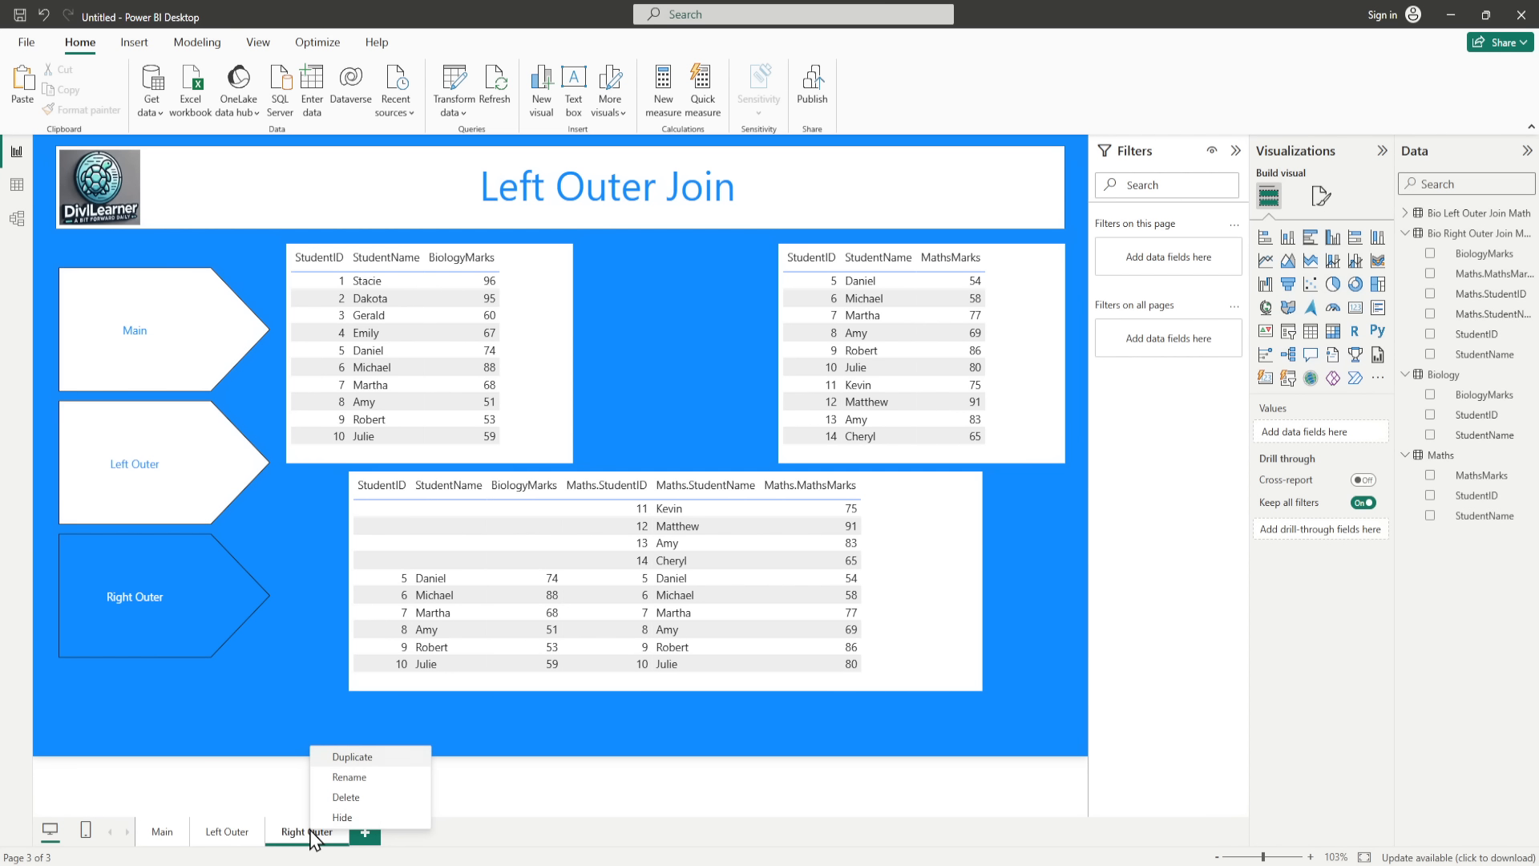
pyautogui.click(352, 756)
pyautogui.doubleClick(394, 833)
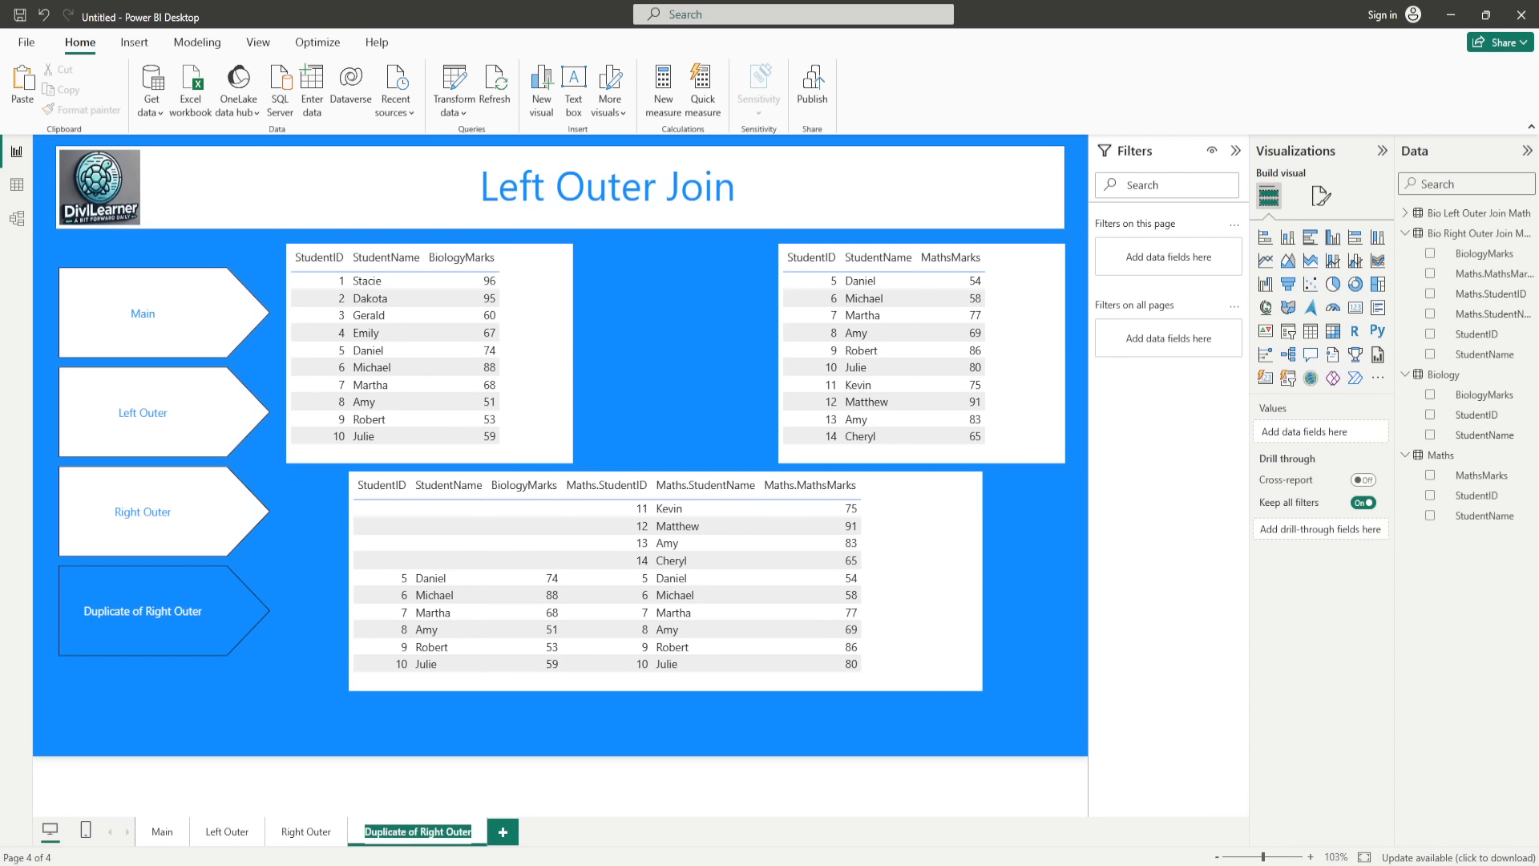
pyautogui.write('Inner')
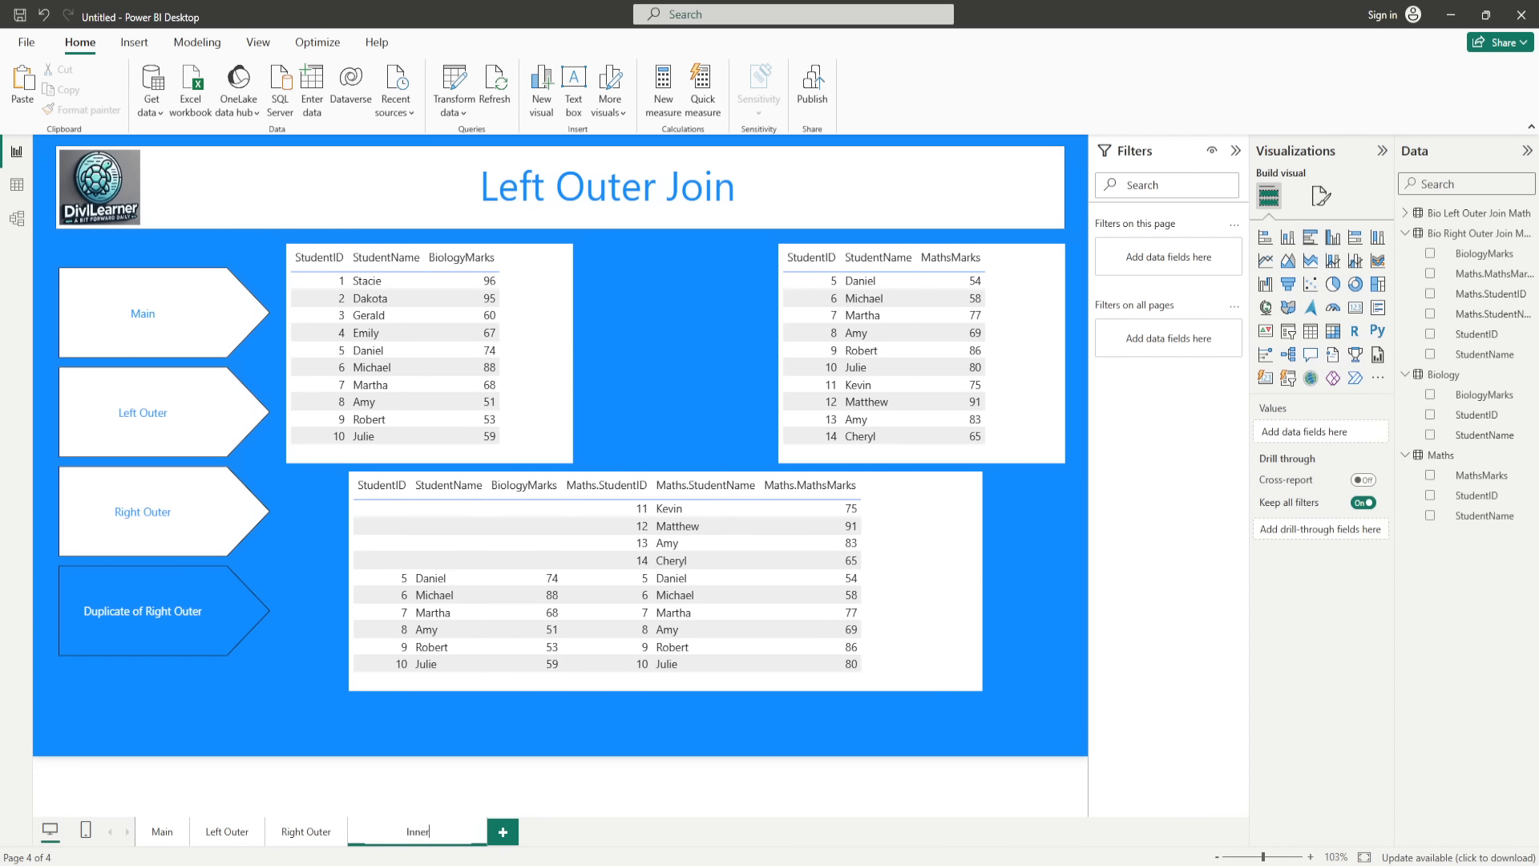
pyautogui.press('Return')
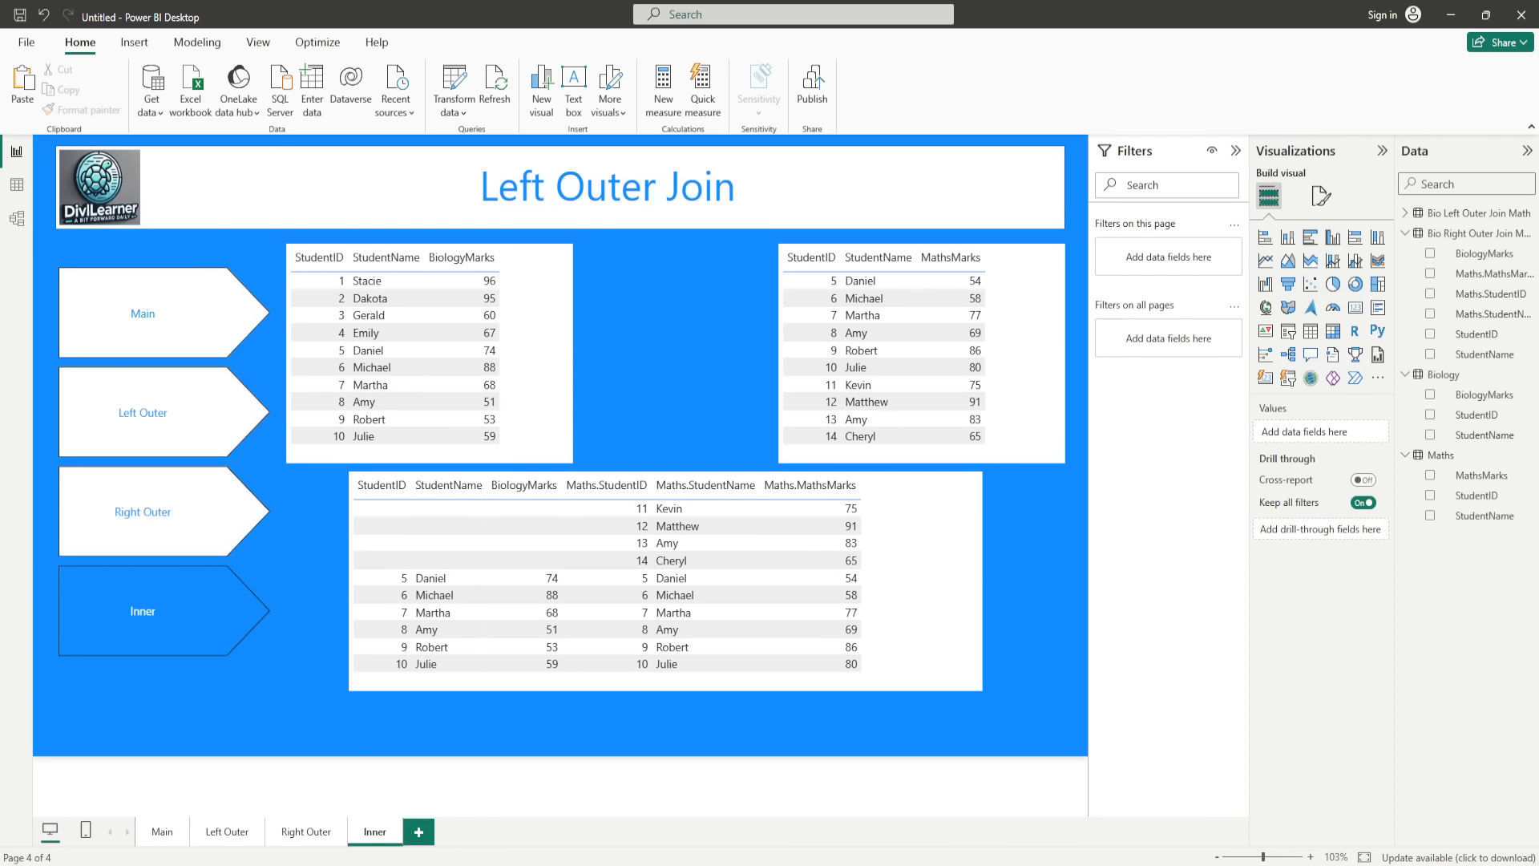
# Step: In Power Query Editor, start a new merged query of Biology with Maths, matching both tables on StudentID
pyautogui.moveTo(920, 843)
pyautogui.click(1116, 838)
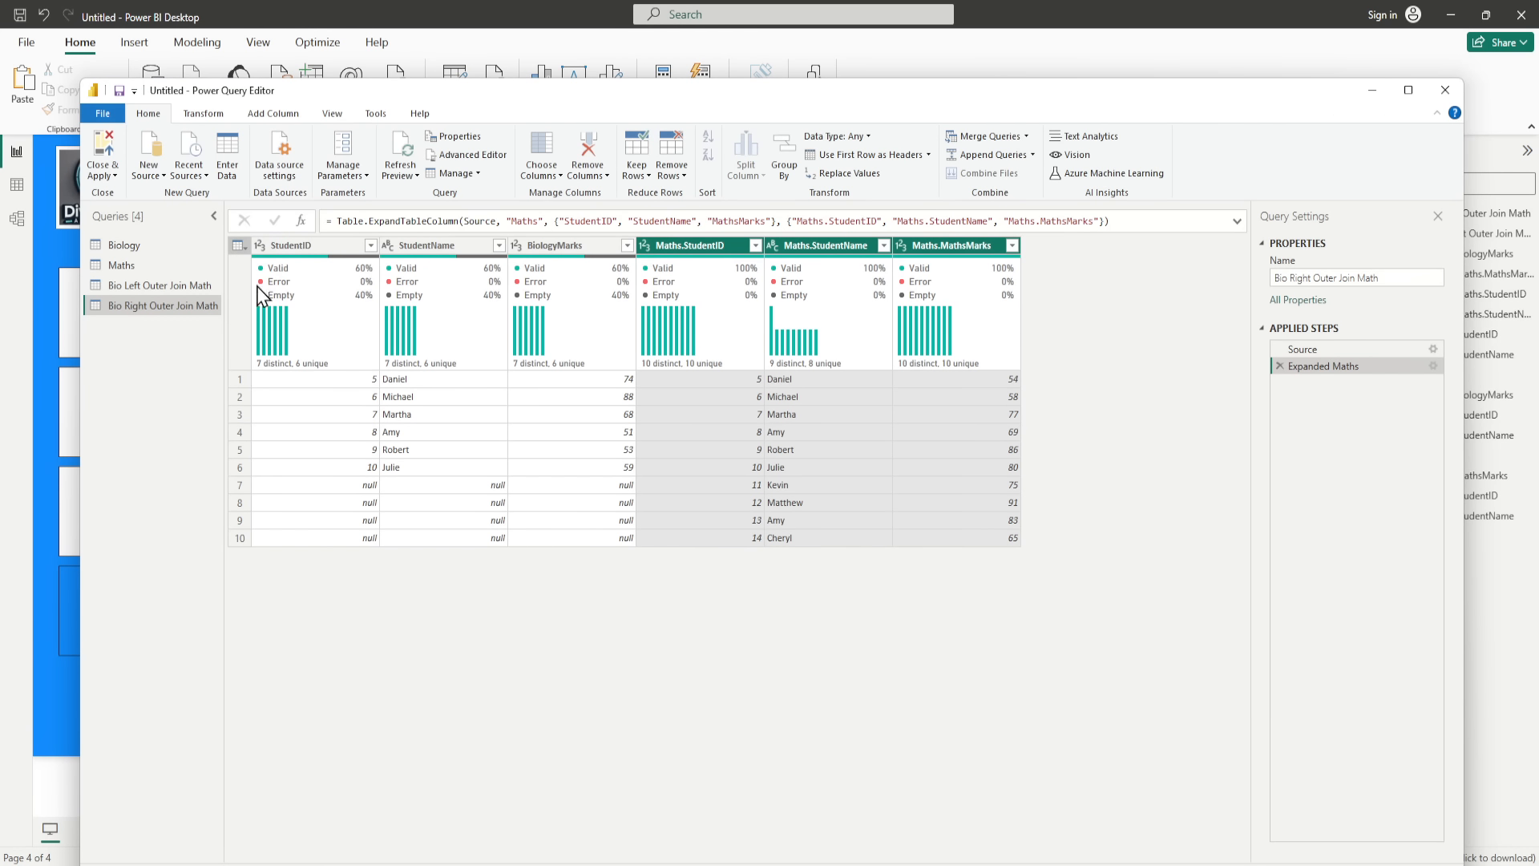
pyautogui.click(1025, 137)
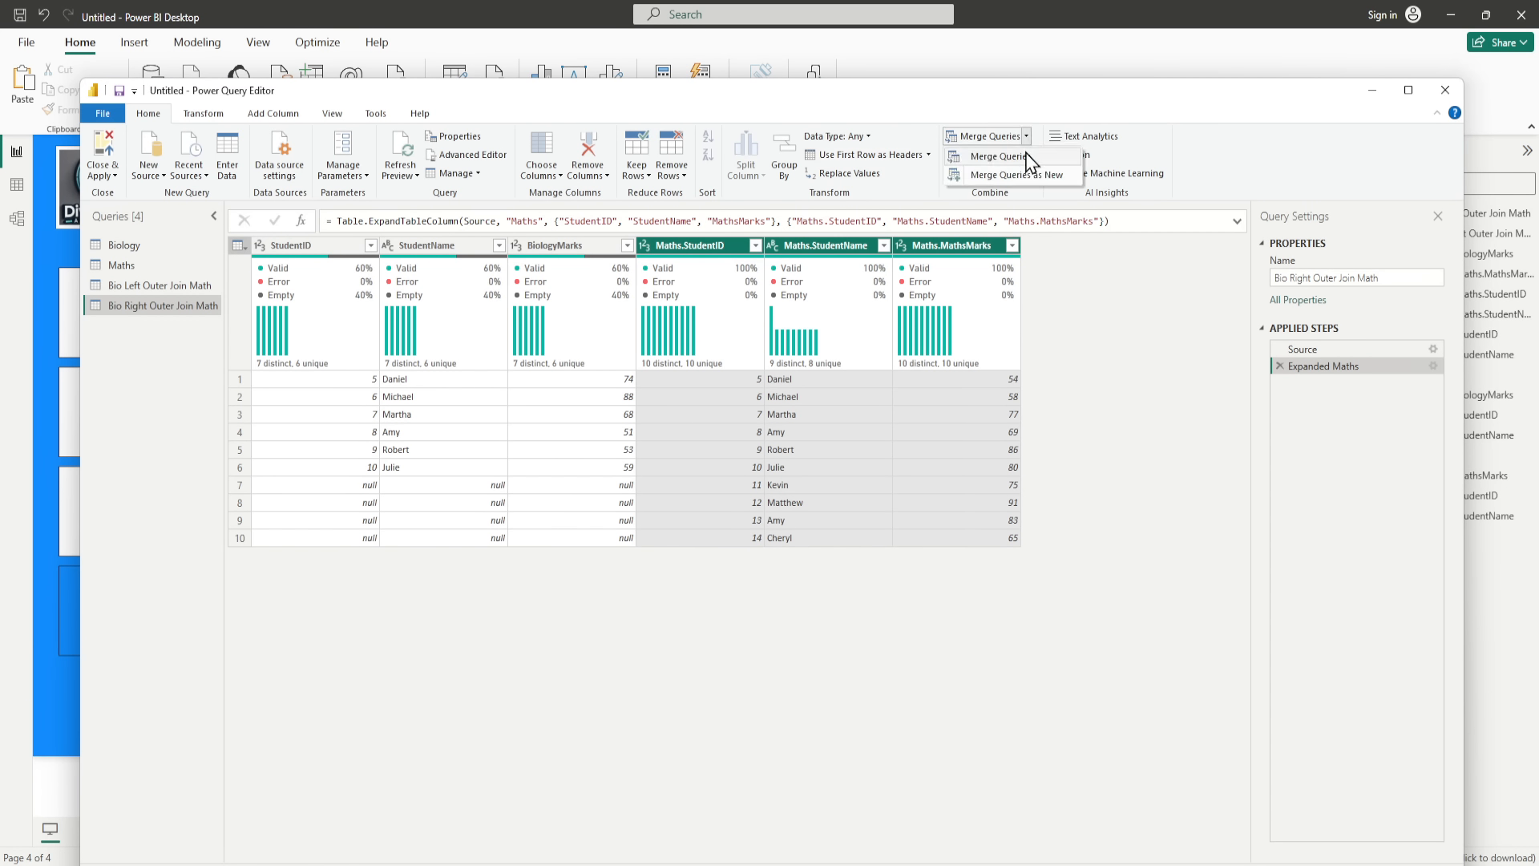
pyautogui.click(1029, 175)
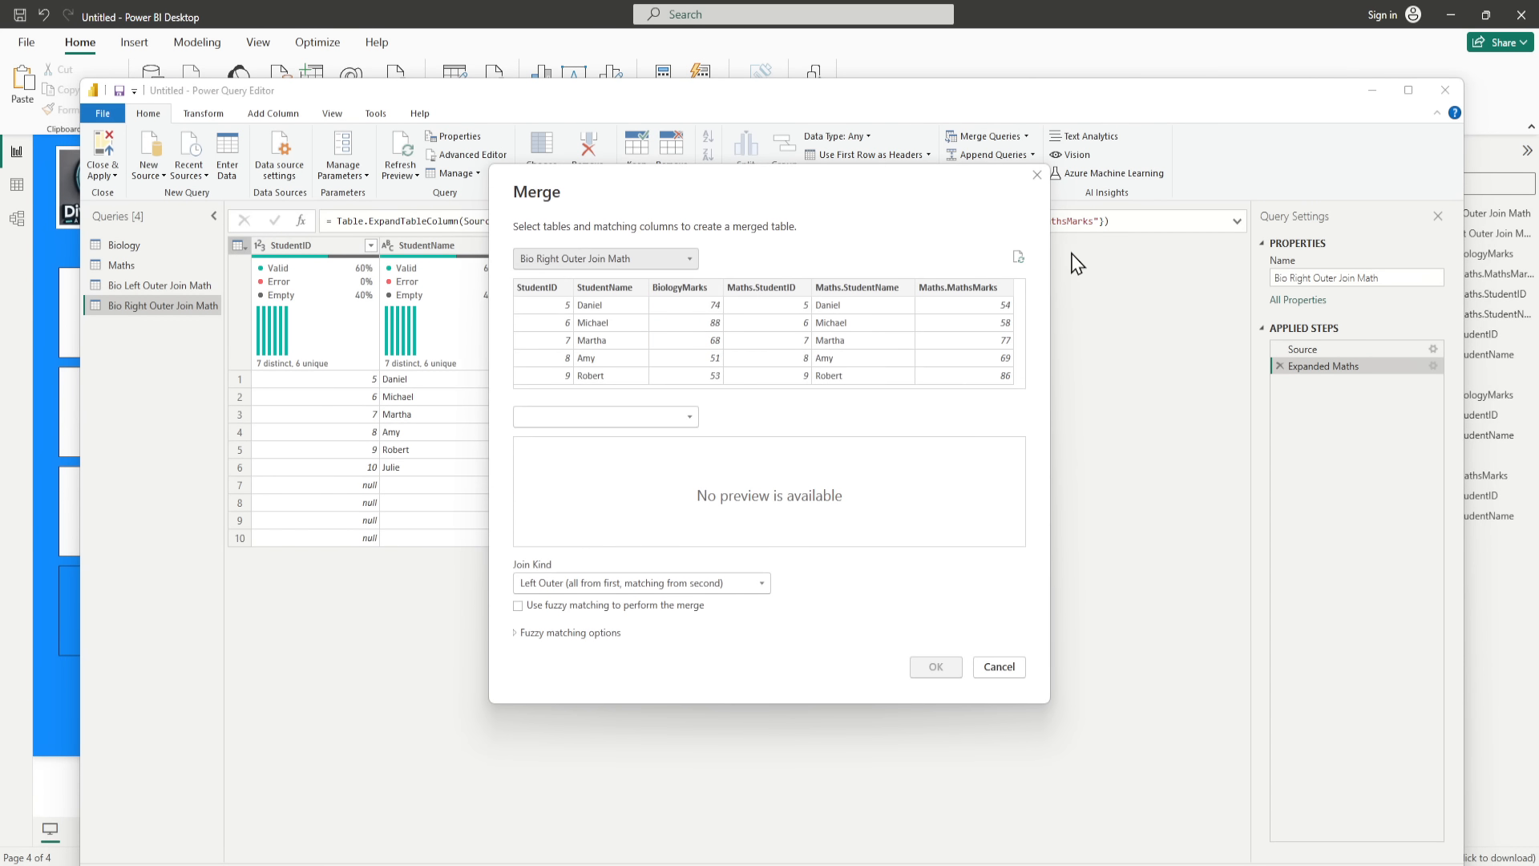
pyautogui.click(639, 260)
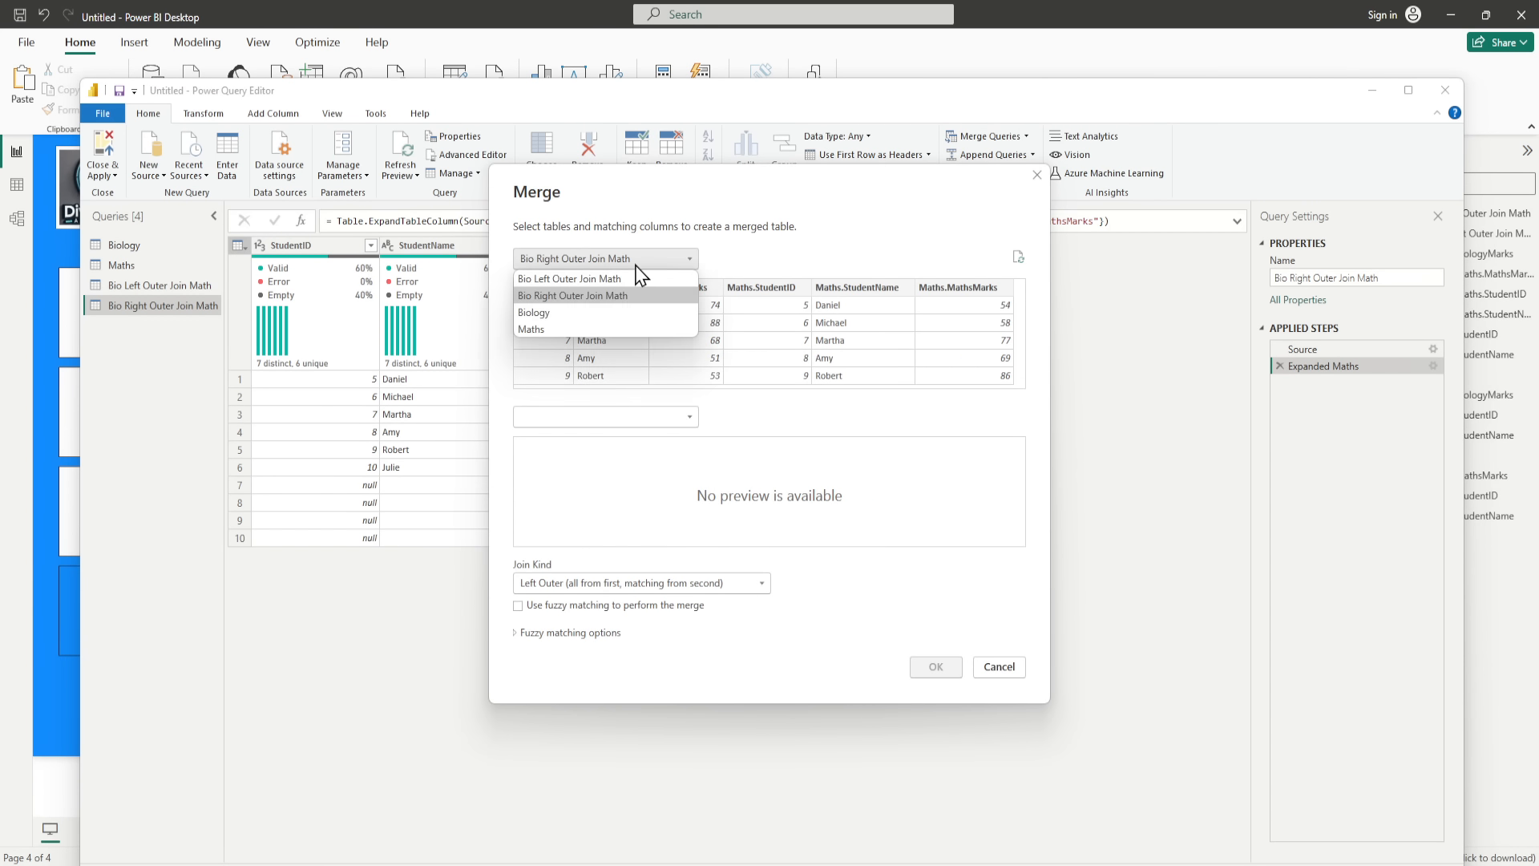
pyautogui.click(581, 312)
pyautogui.click(611, 417)
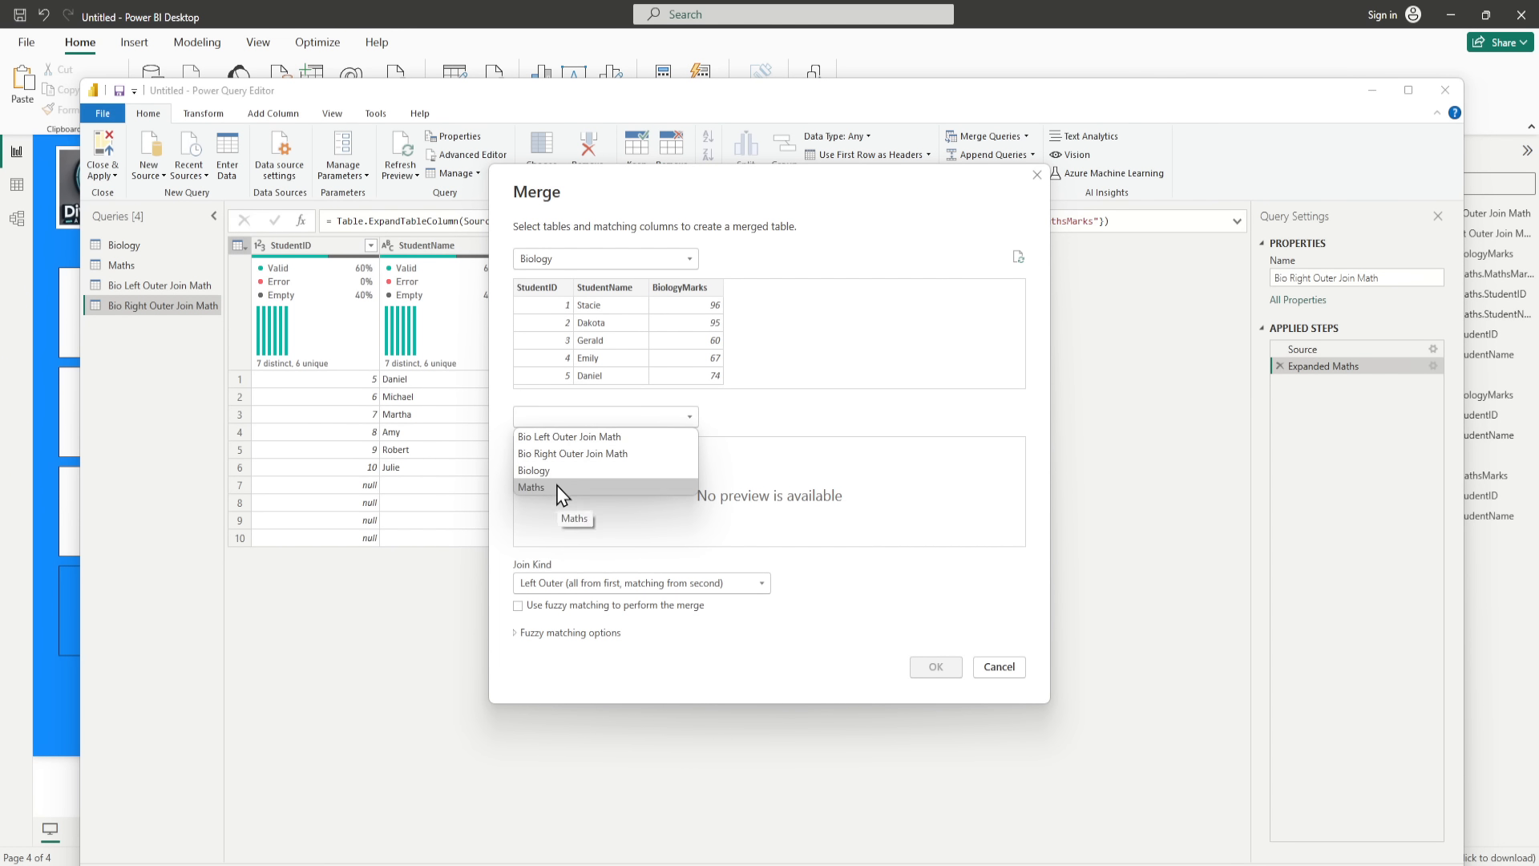
pyautogui.click(561, 487)
pyautogui.click(555, 292)
pyautogui.click(550, 446)
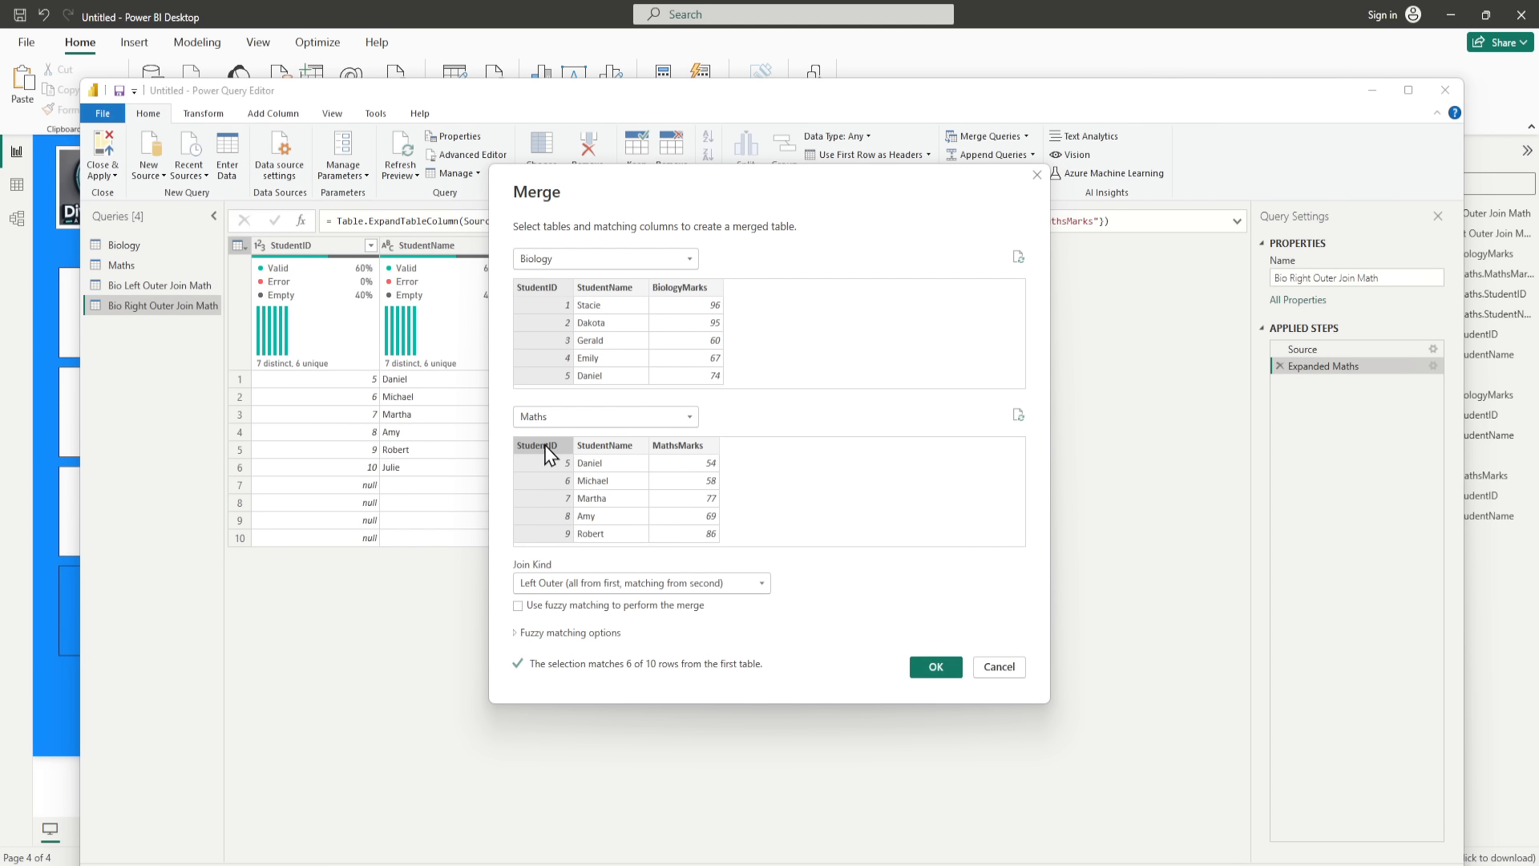
# Step: Set the merge's join kind to Inner (only matching rows) and create the merged query
pyautogui.click(585, 589)
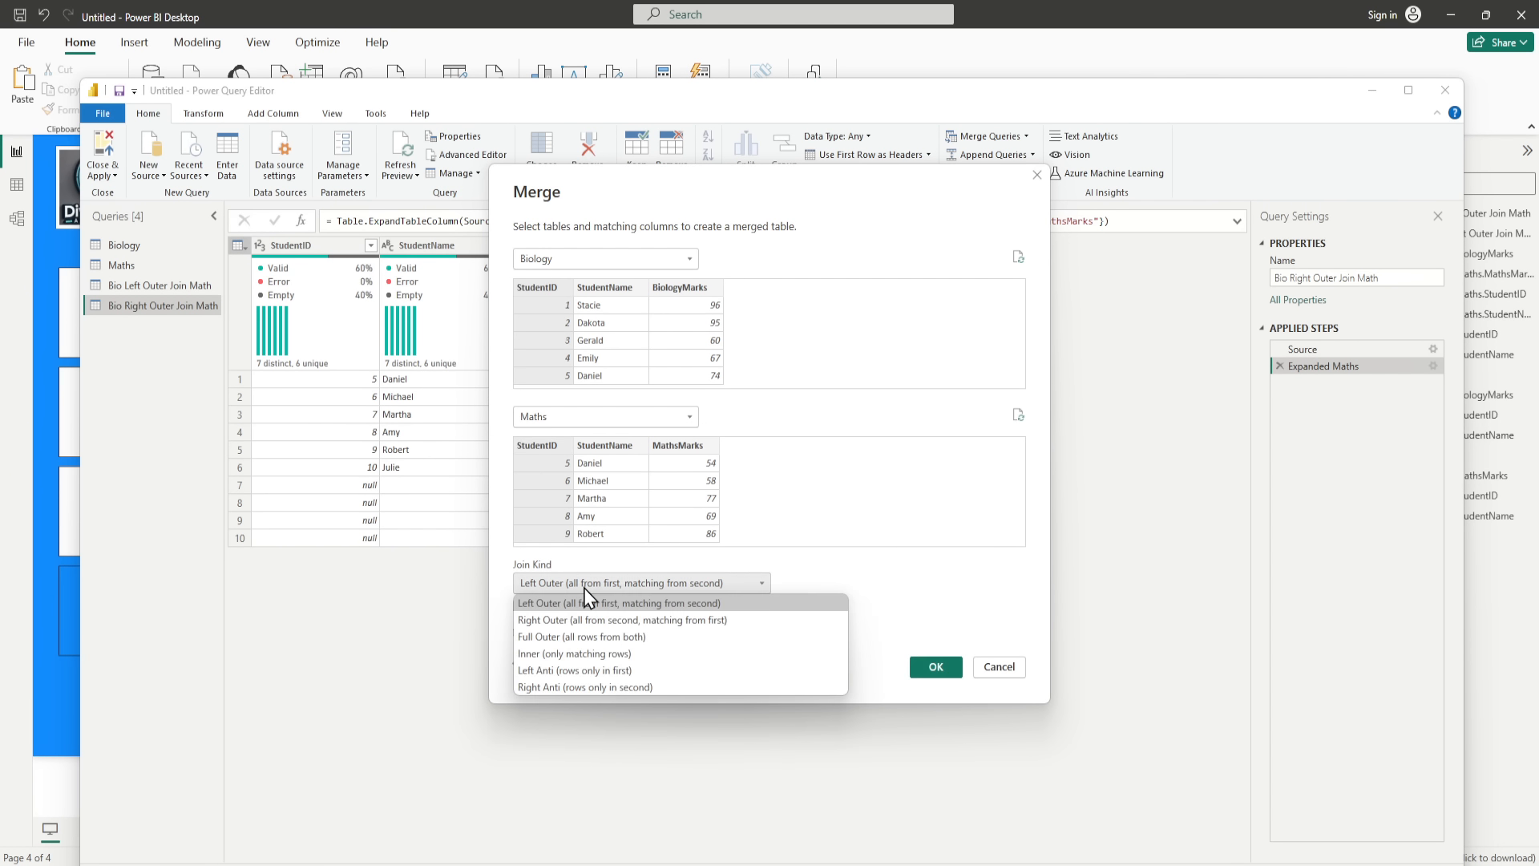
pyautogui.click(578, 655)
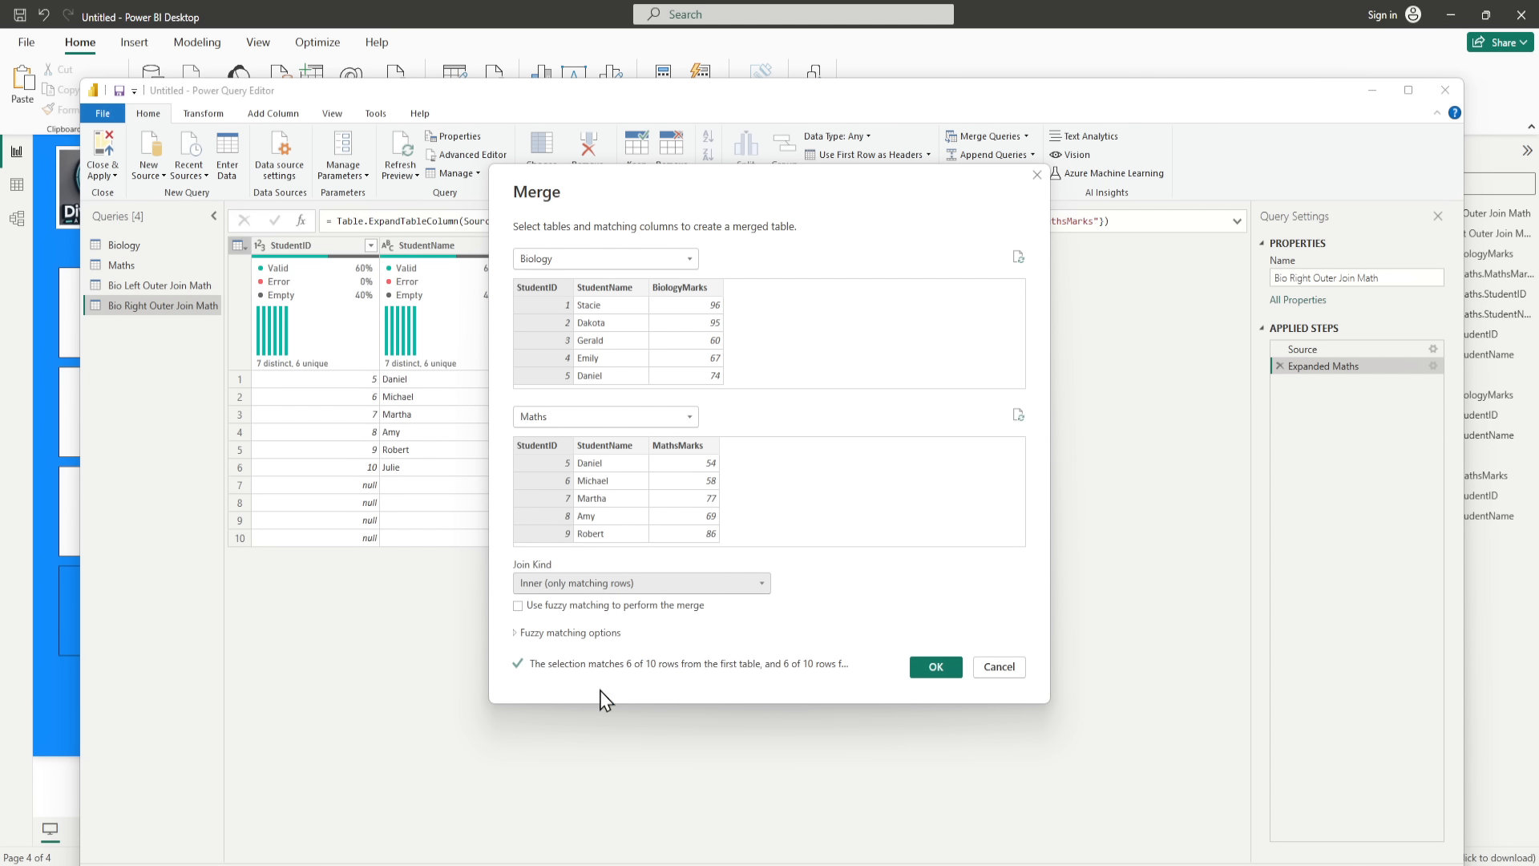
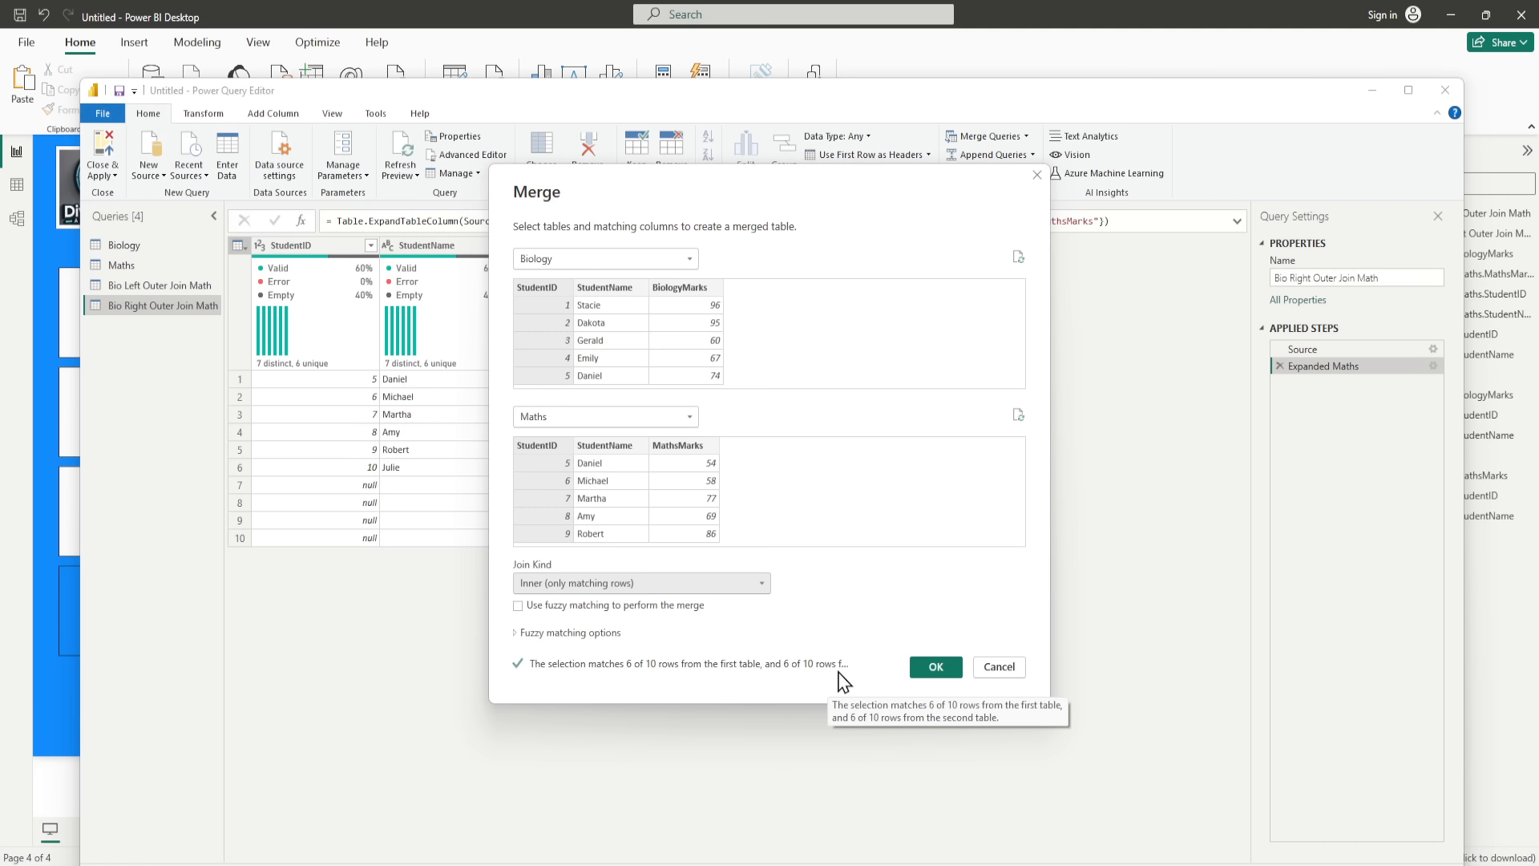
pyautogui.click(933, 666)
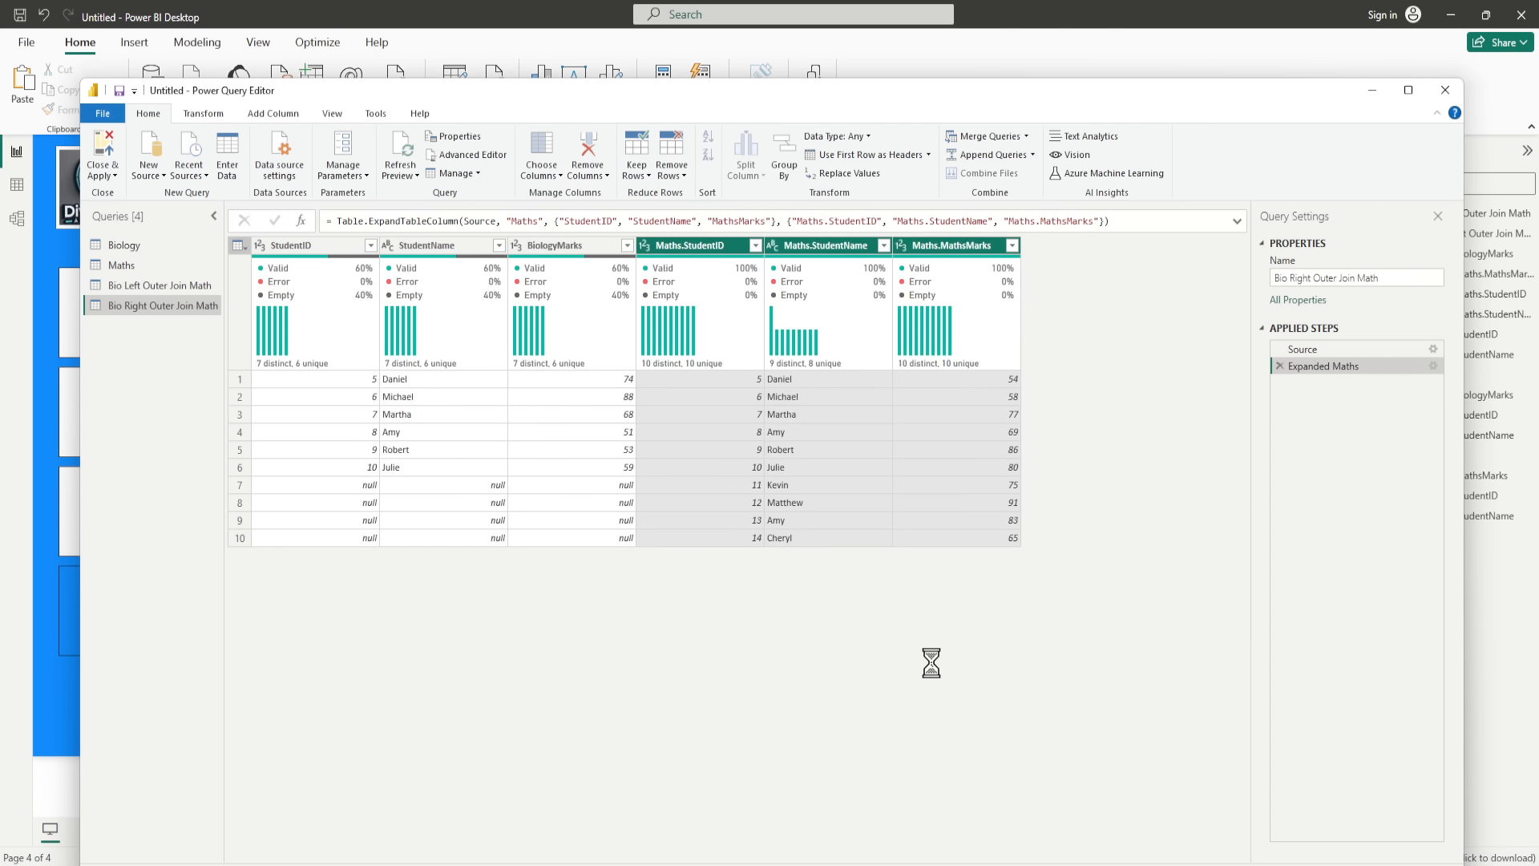
# Step: Rename the merged query Bio Inner Join Math and apply the query changes to the data model
pyautogui.click(1340, 275)
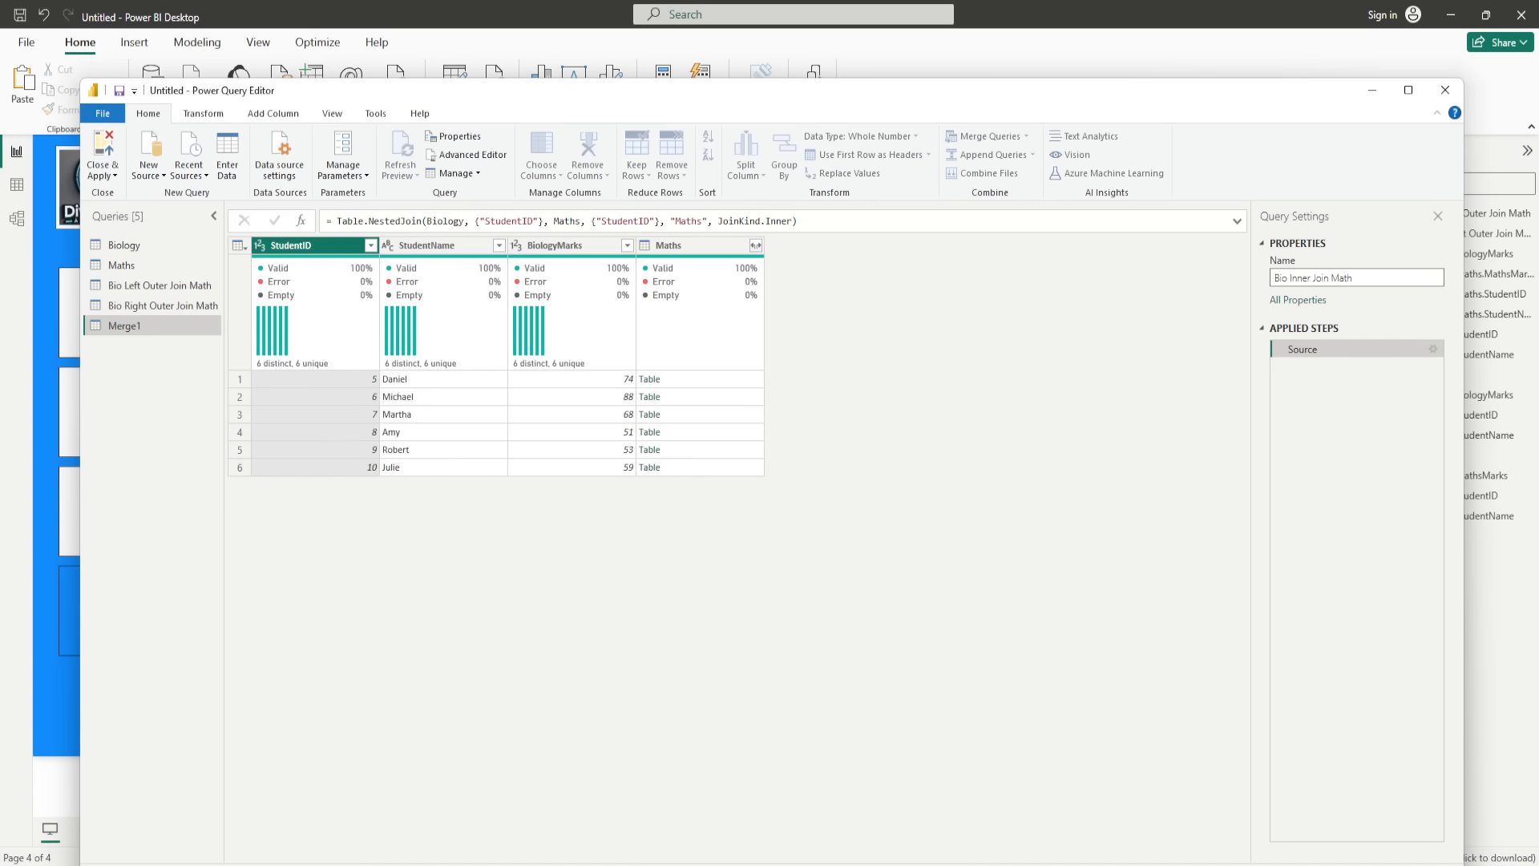
pyautogui.click(102, 173)
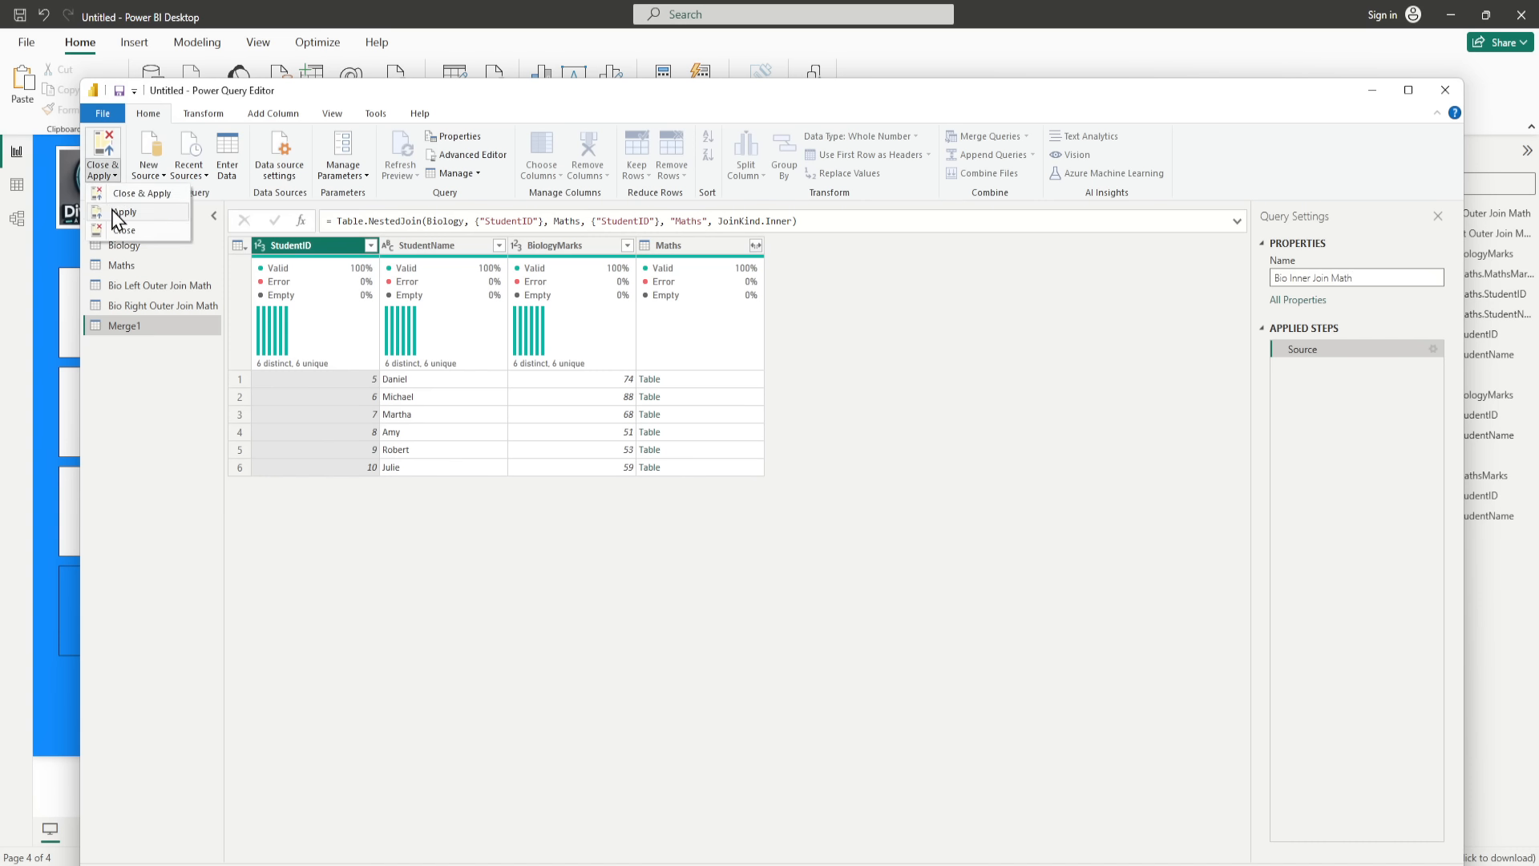
pyautogui.click(120, 212)
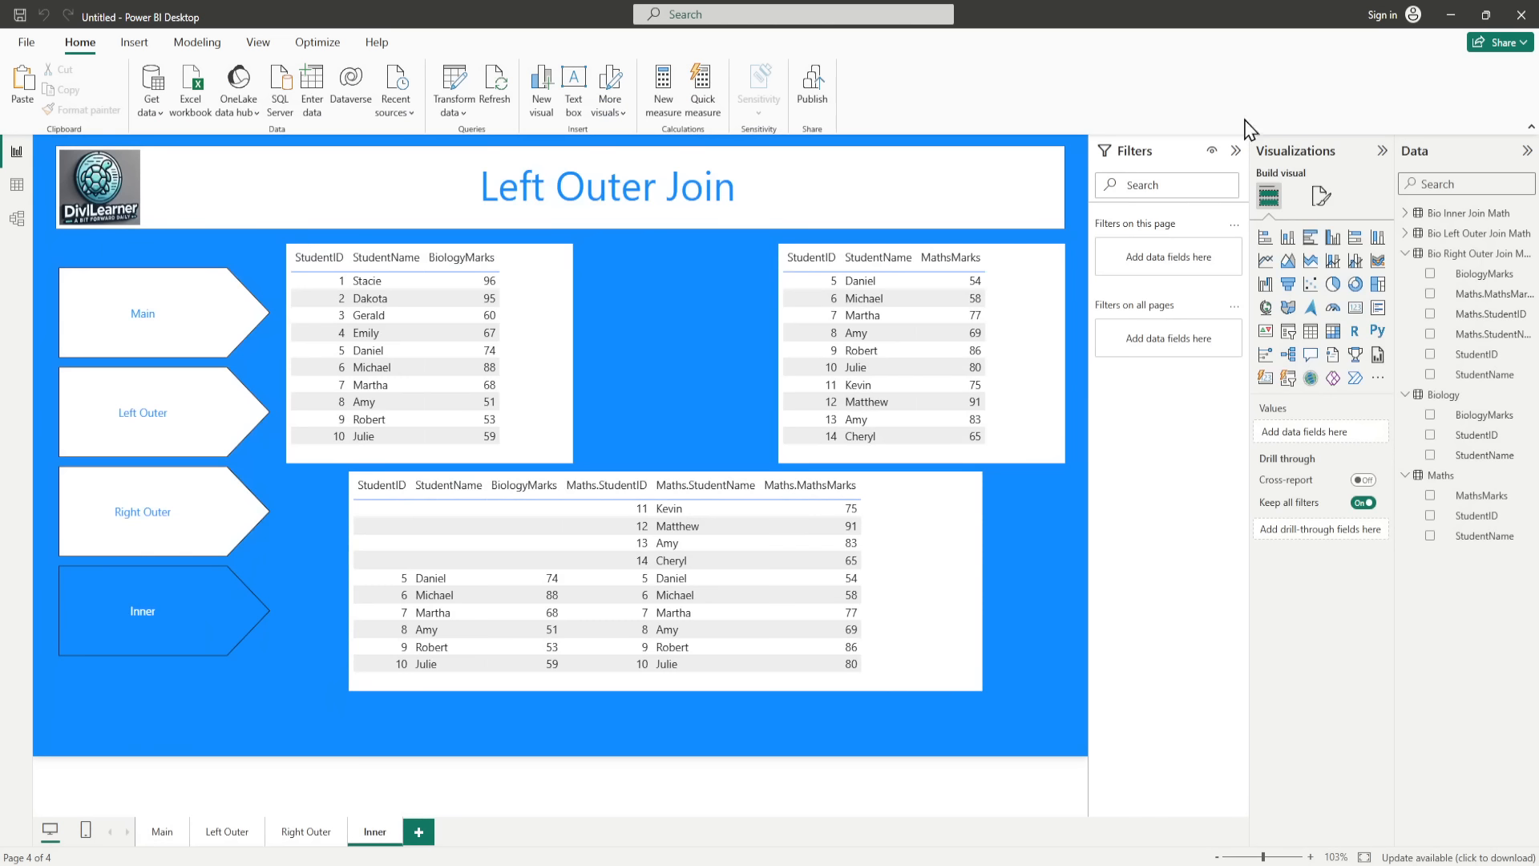
# Step: Collapse the expanded tables in the field list and remove all six columns from the join result table on the Inner page
pyautogui.click(1405, 253)
pyautogui.click(1405, 274)
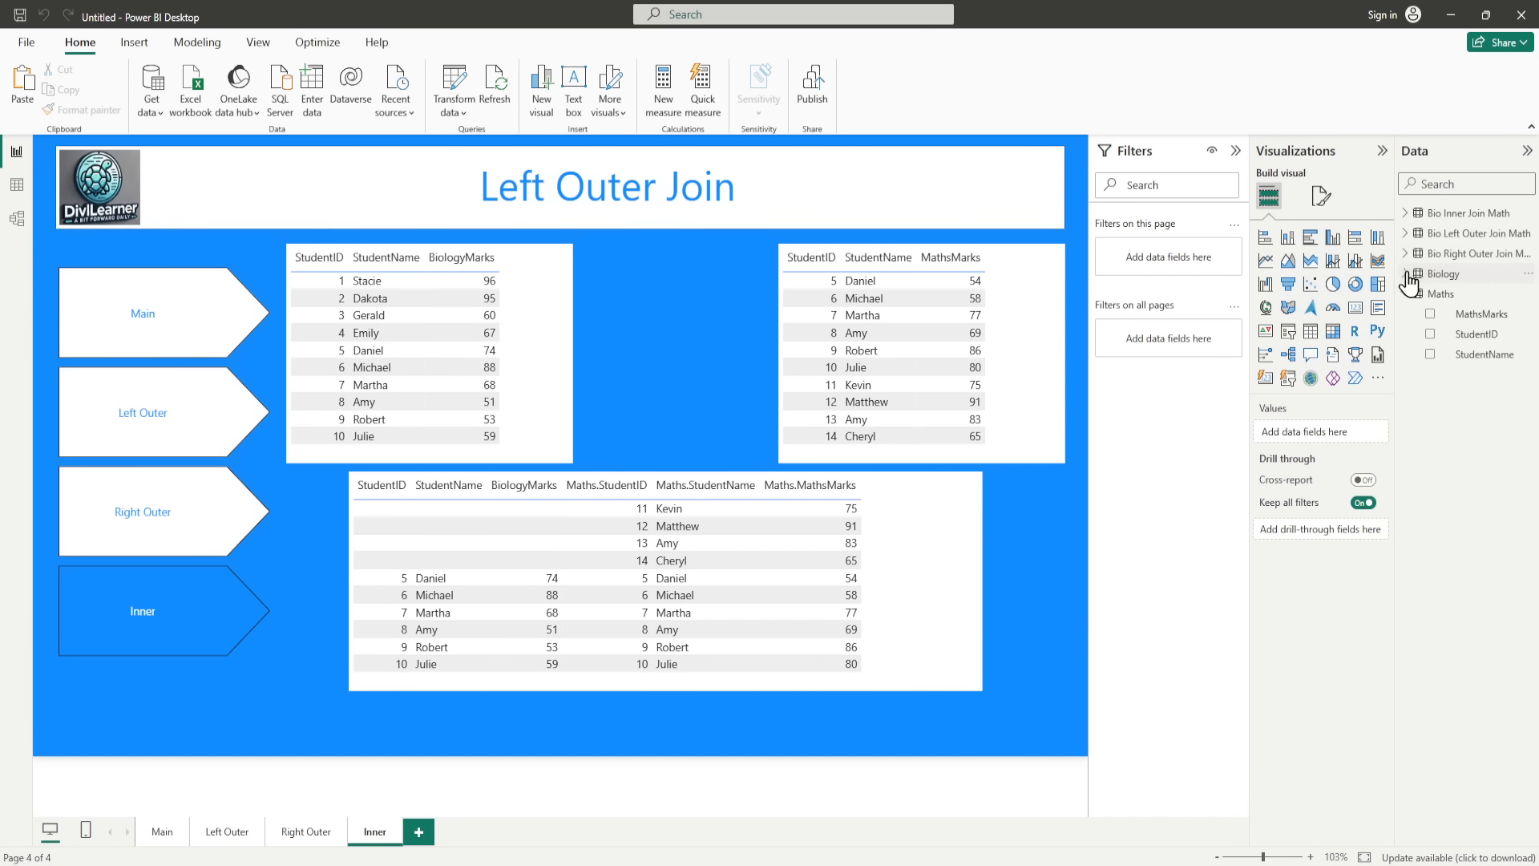
pyautogui.click(1406, 293)
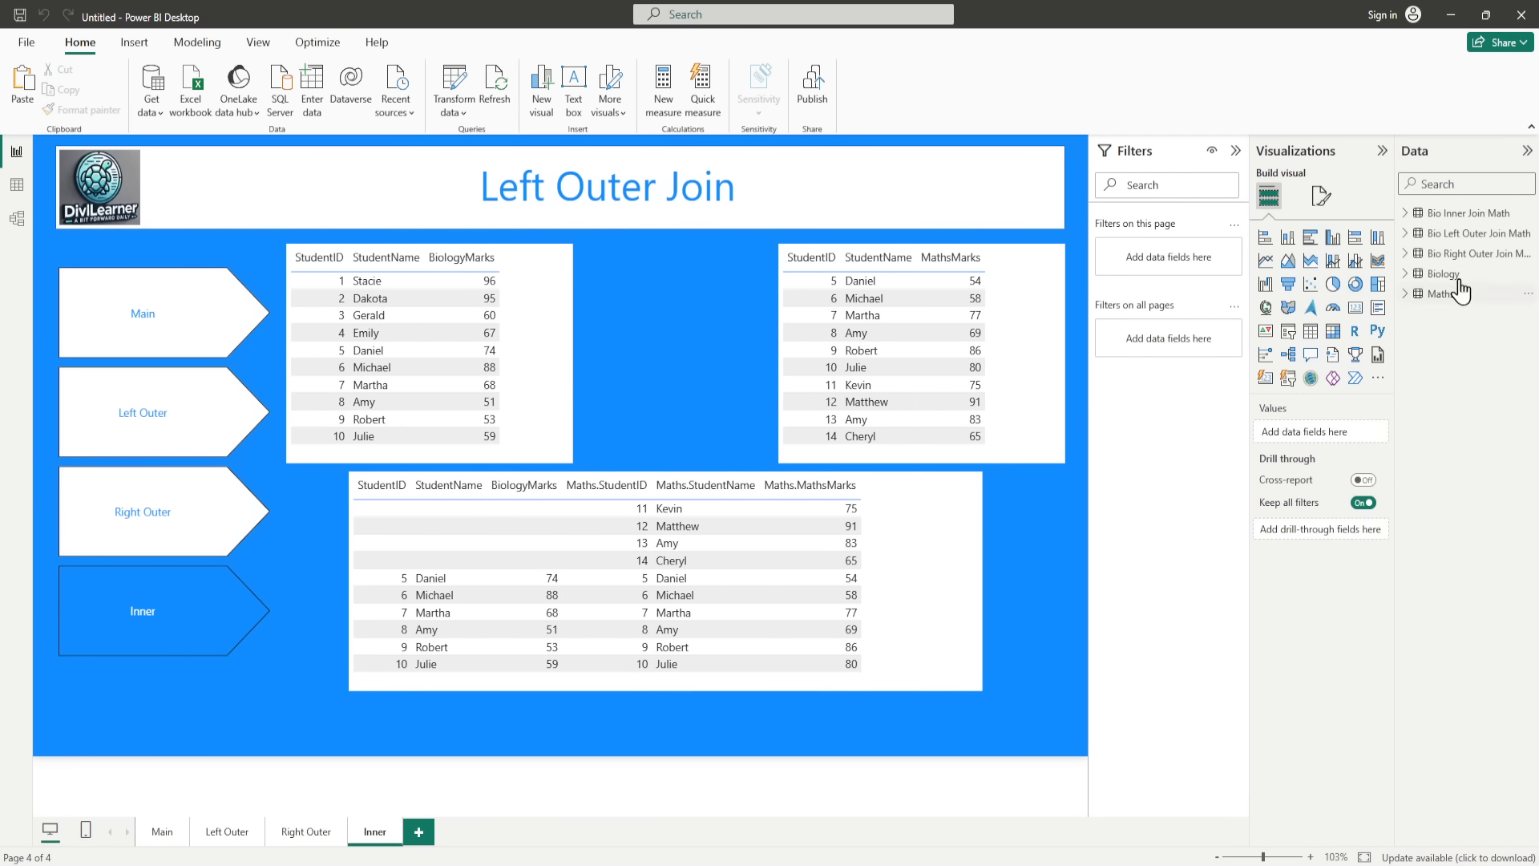
pyautogui.click(910, 608)
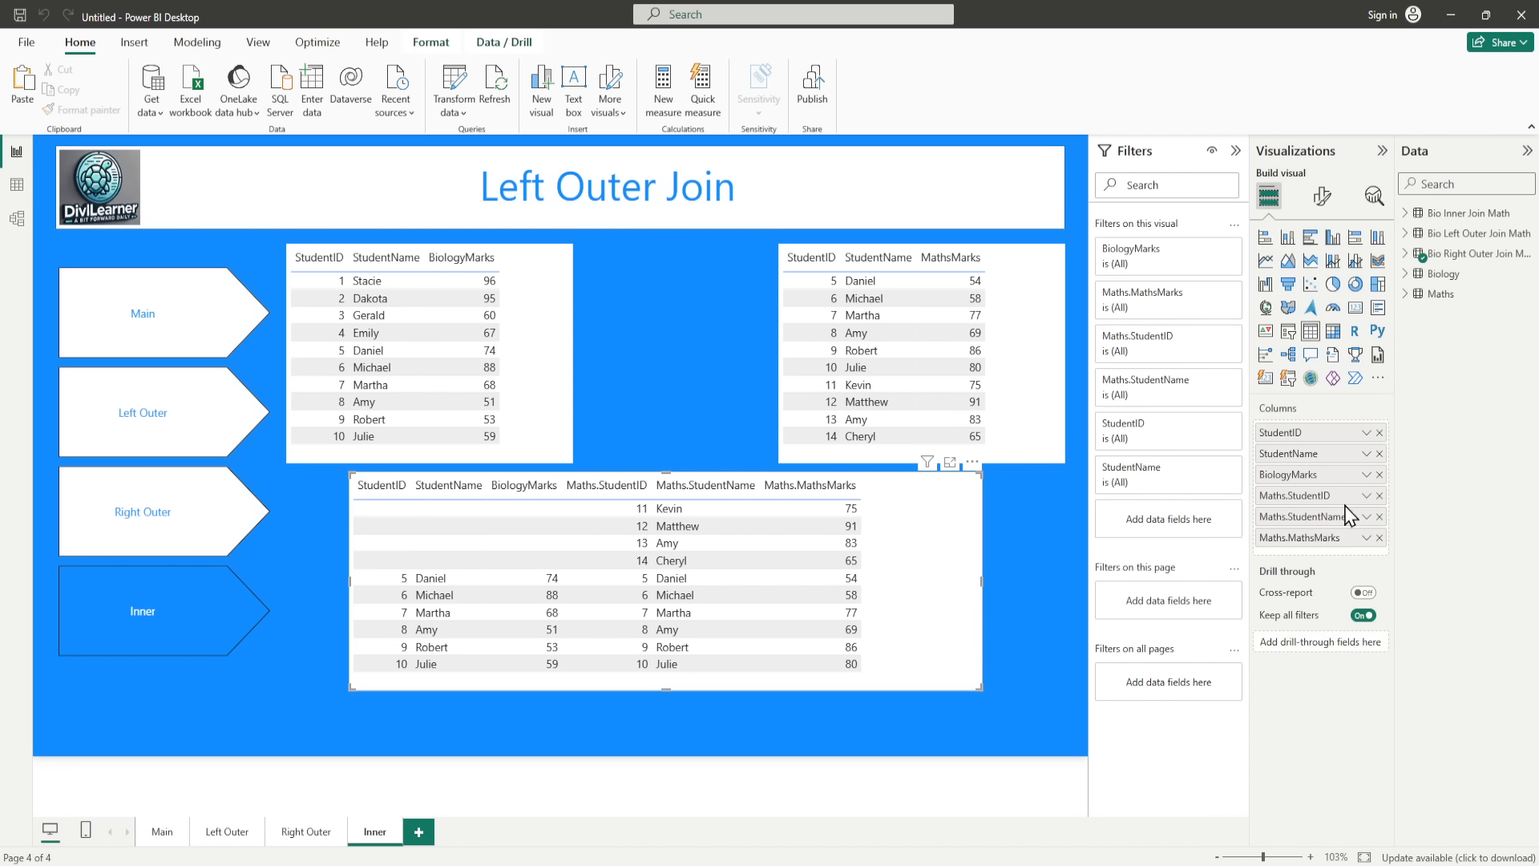
pyautogui.click(1379, 536)
pyautogui.click(1379, 516)
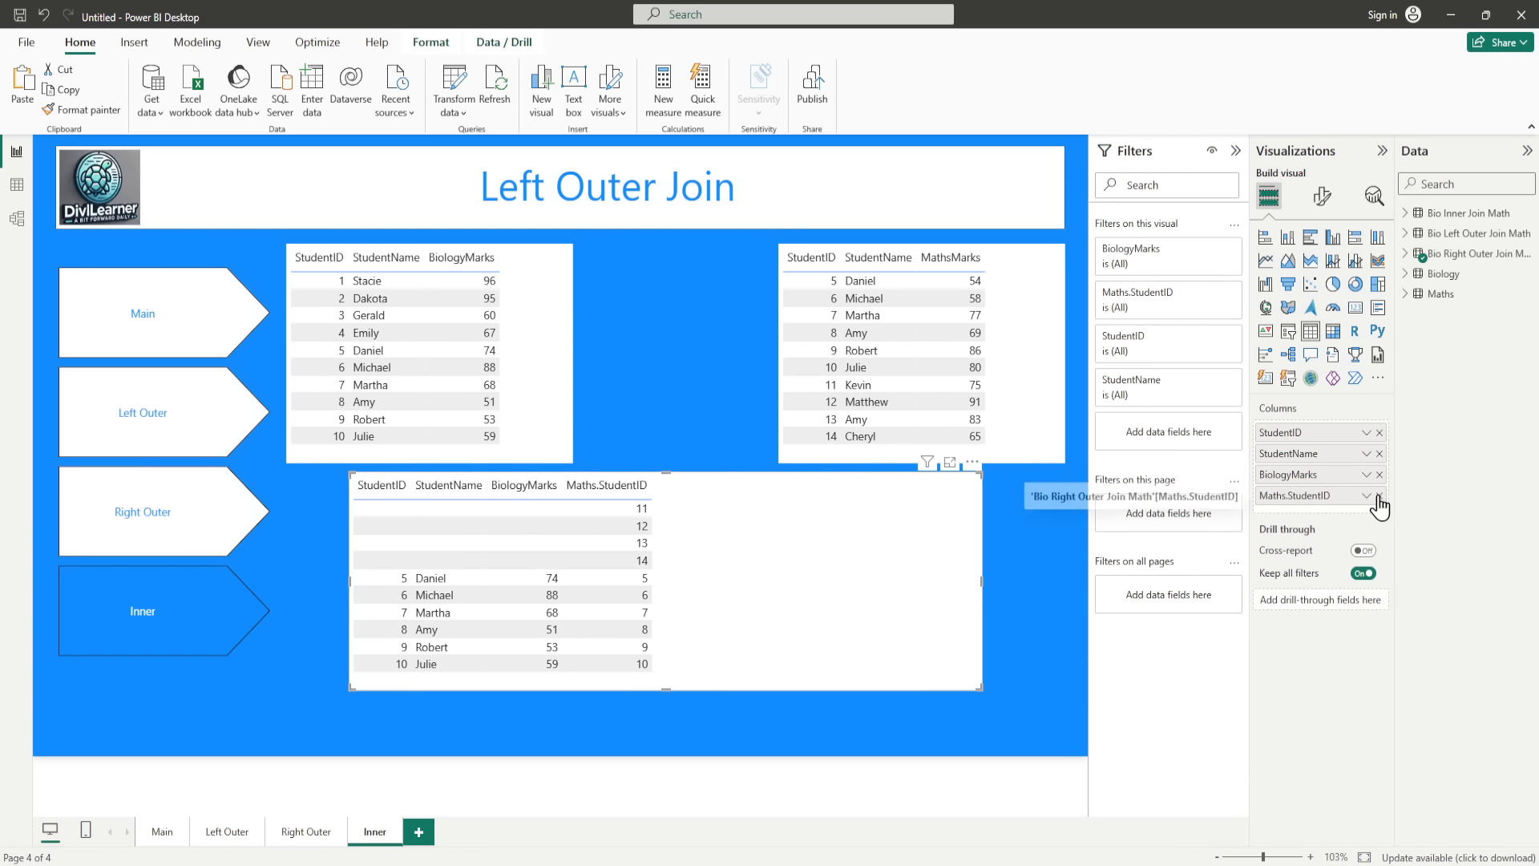
pyautogui.click(1379, 495)
pyautogui.click(1379, 475)
pyautogui.click(1379, 452)
pyautogui.click(1379, 432)
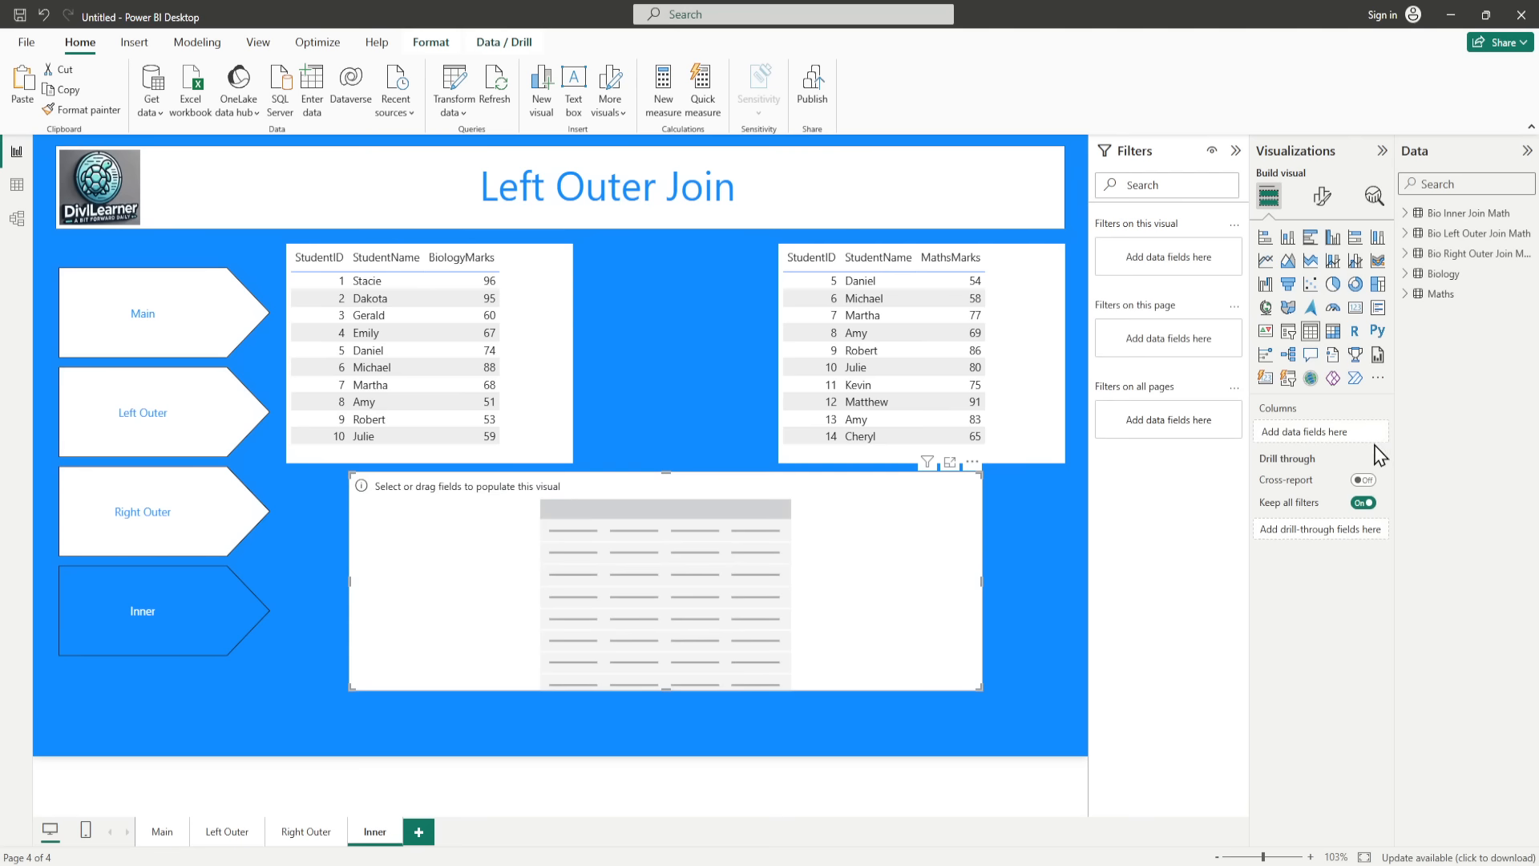
# Step: Show the fields of Bio Inner Join Math in the data model, and switch to Power Query Editor
pyautogui.click(1407, 214)
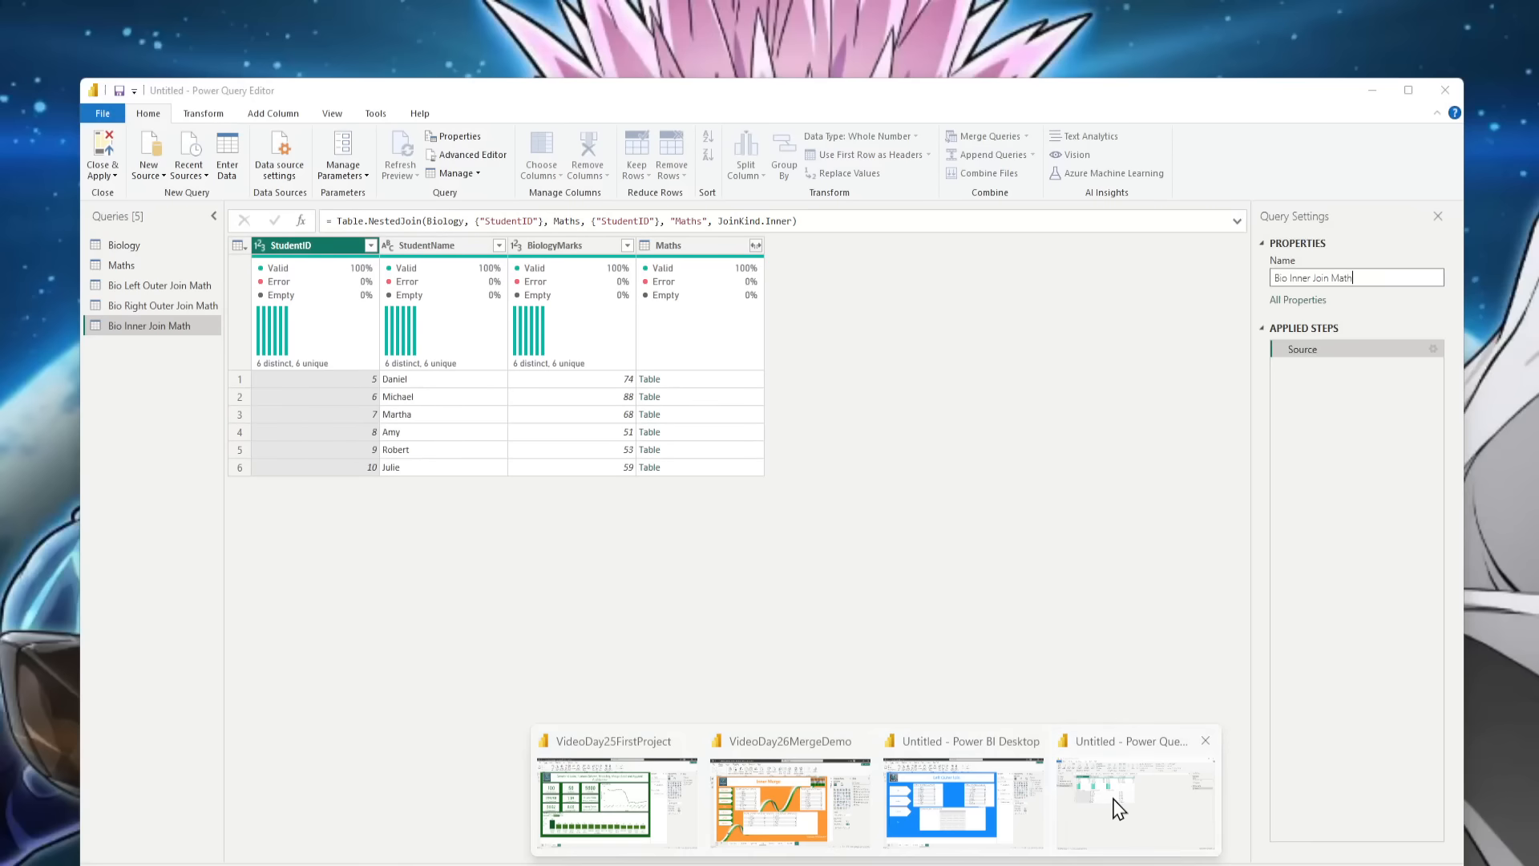
pyautogui.click(1146, 782)
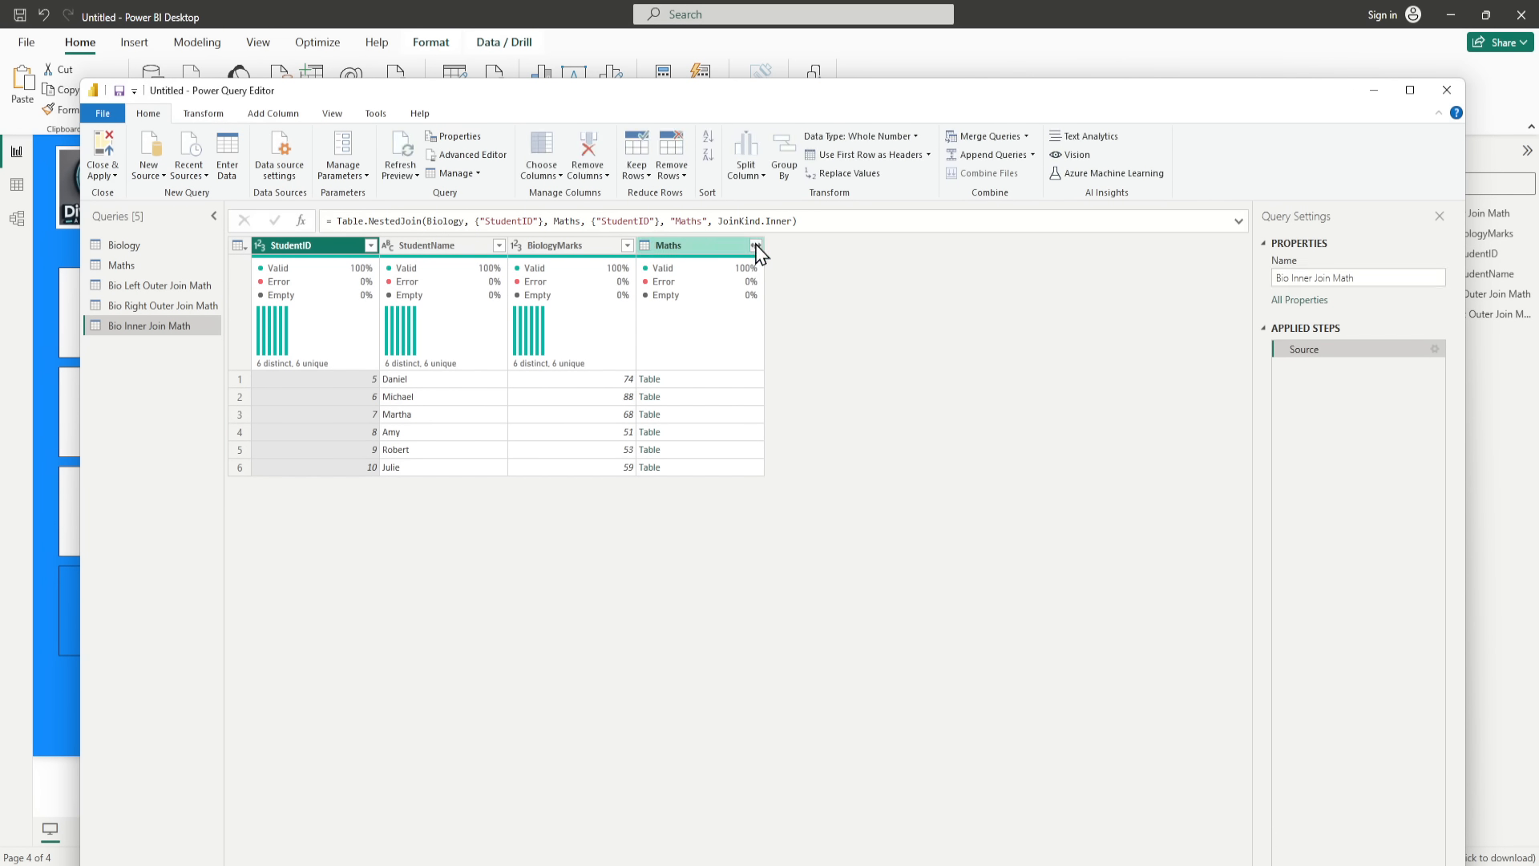
# Step: Try to expand the nested Maths column of the Bio Inner Join Math query
pyautogui.click(755, 247)
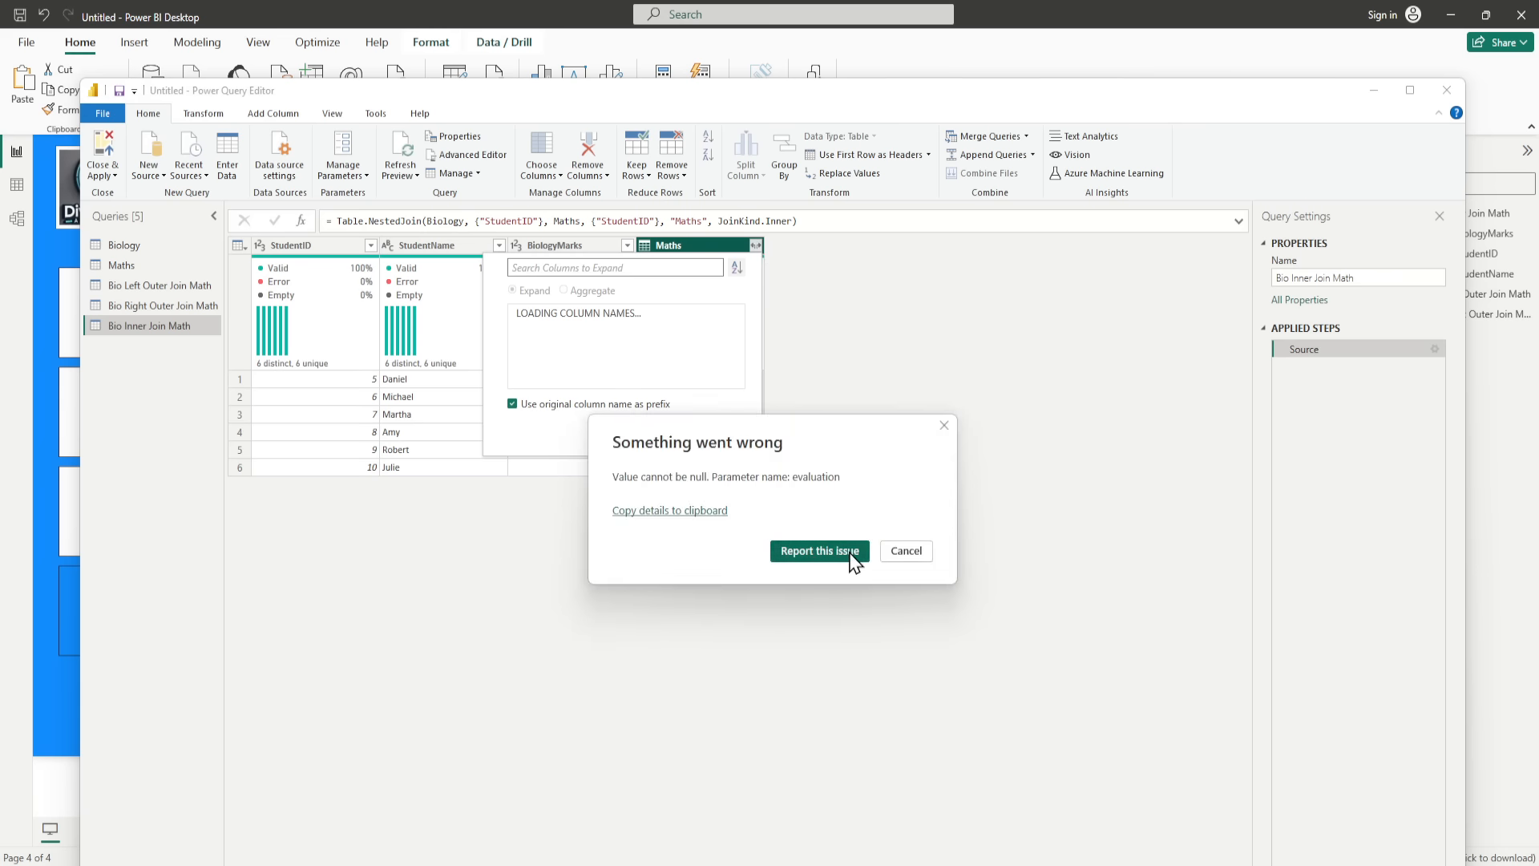
pyautogui.click(902, 553)
pyautogui.click(723, 437)
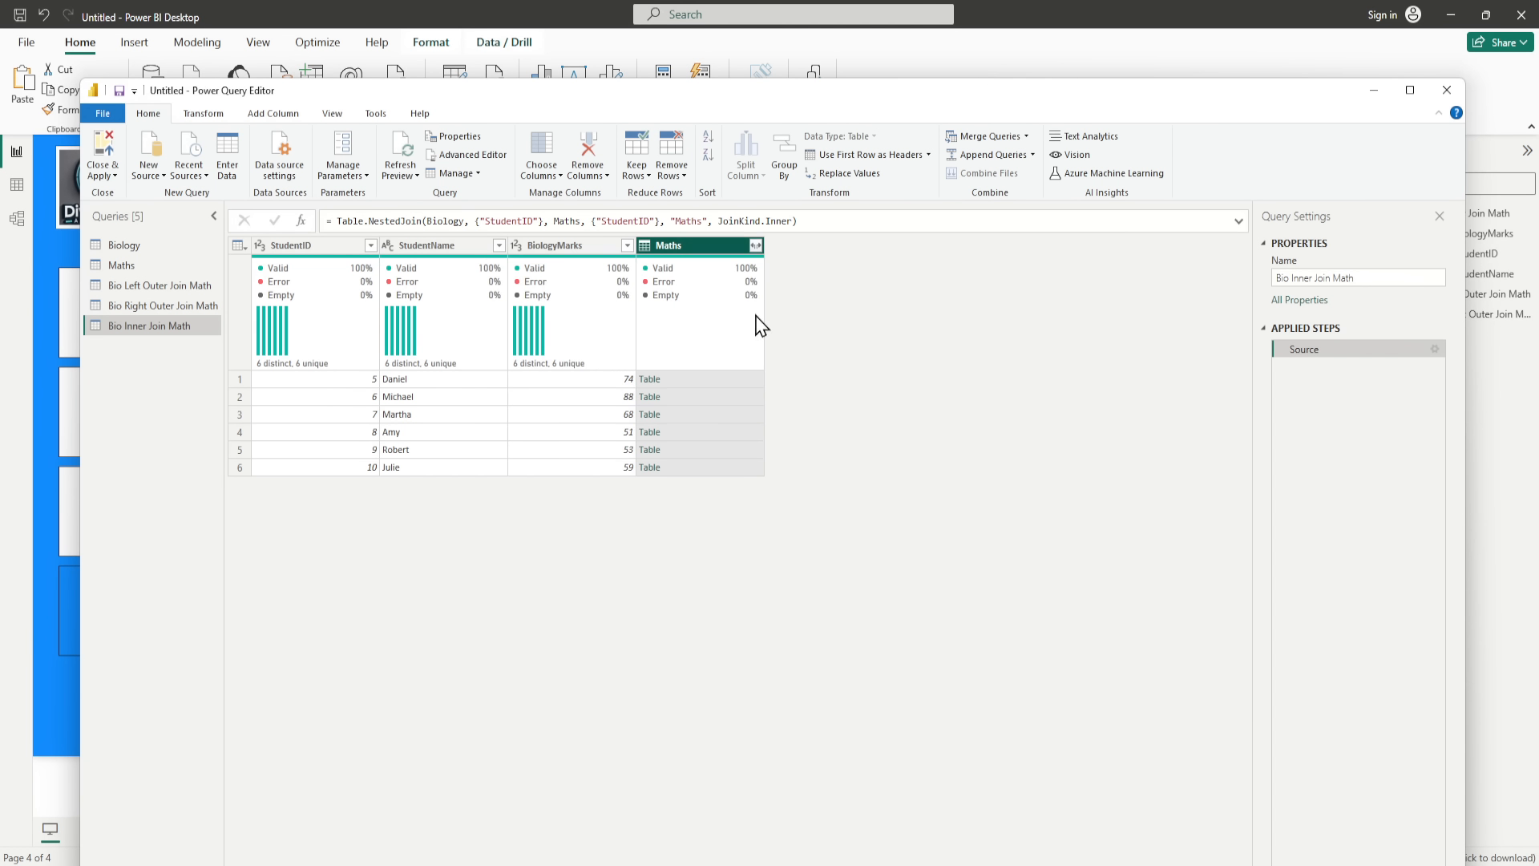
pyautogui.click(755, 246)
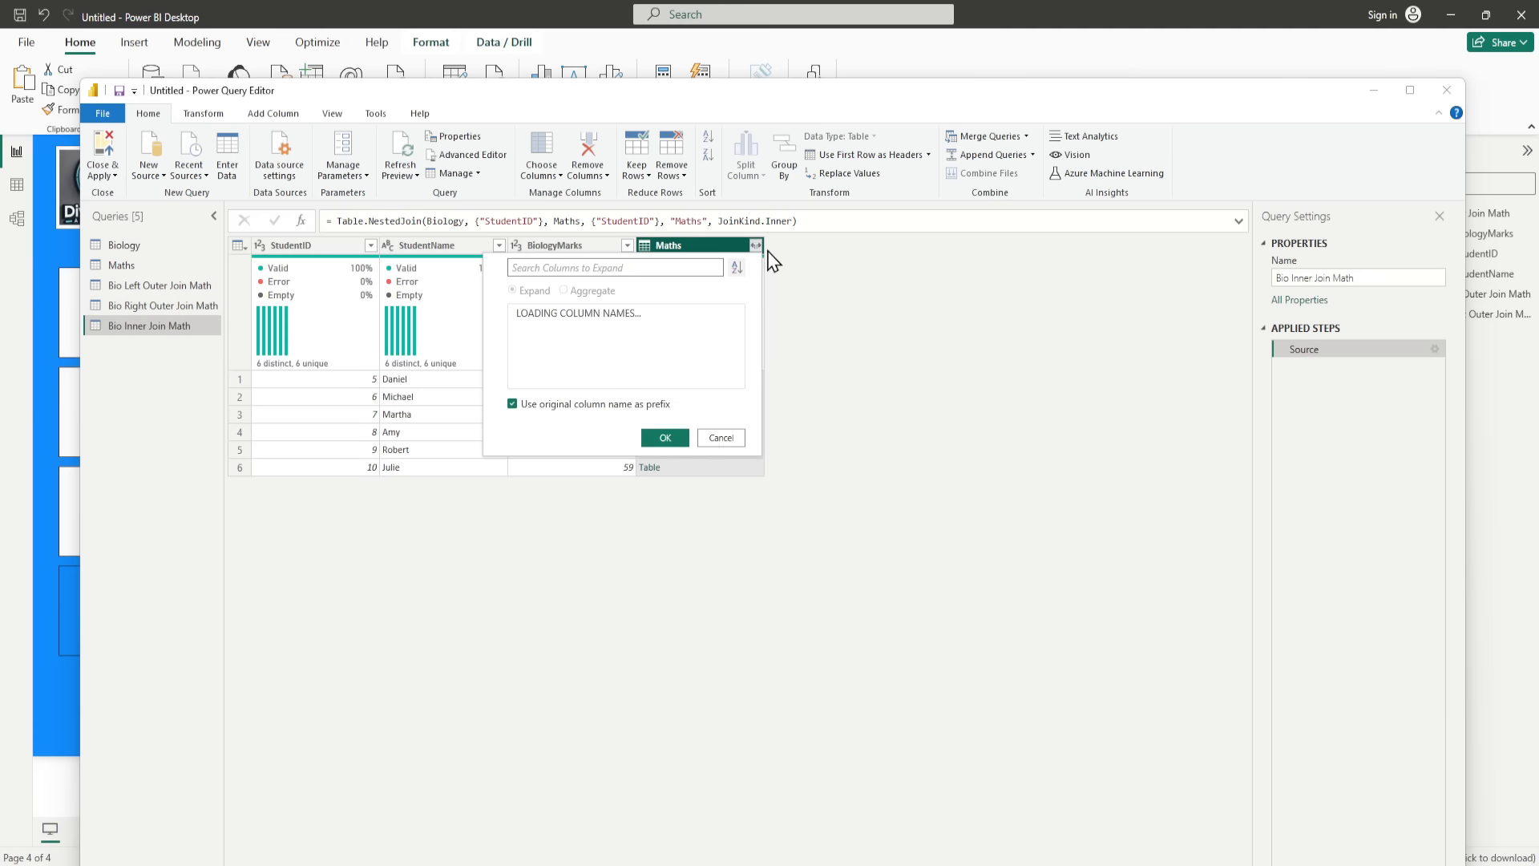
pyautogui.click(945, 433)
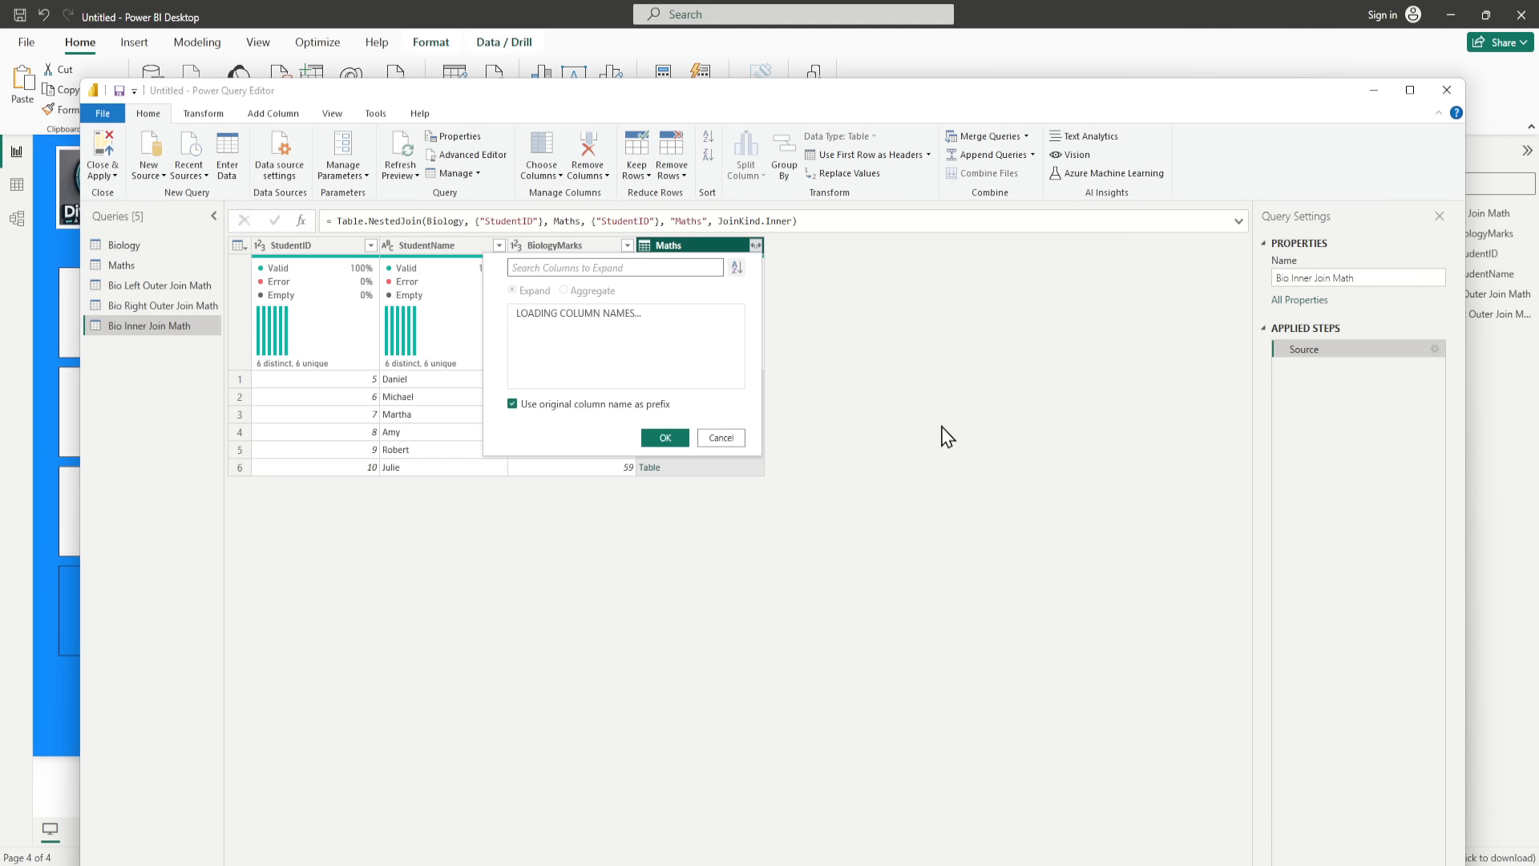
pyautogui.click(721, 437)
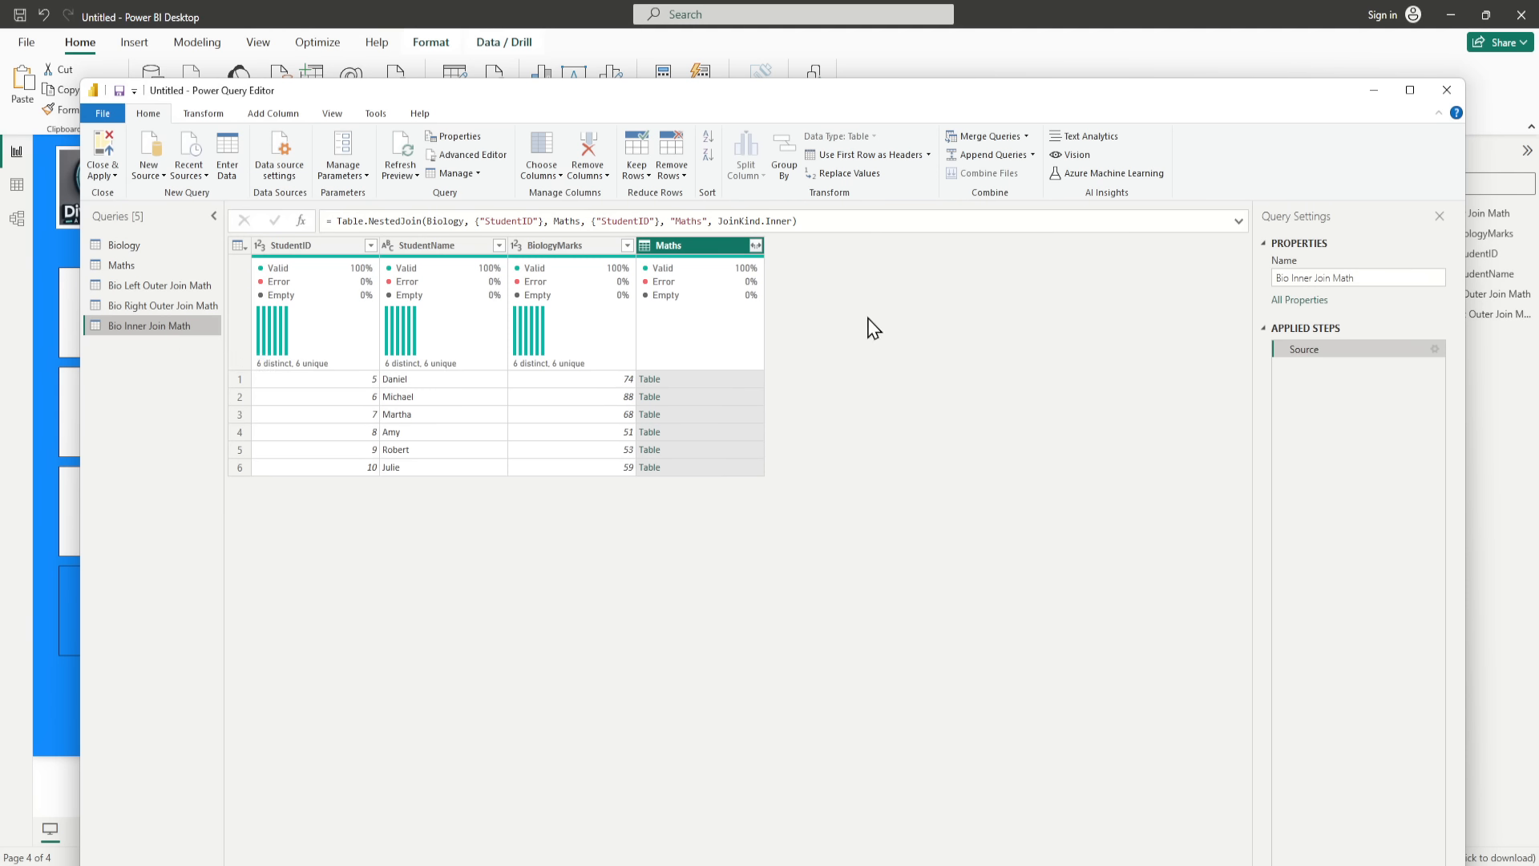
# Step: Try to edit the settings of the Source step in the Bio Inner Join Math query
pyautogui.click(1435, 348)
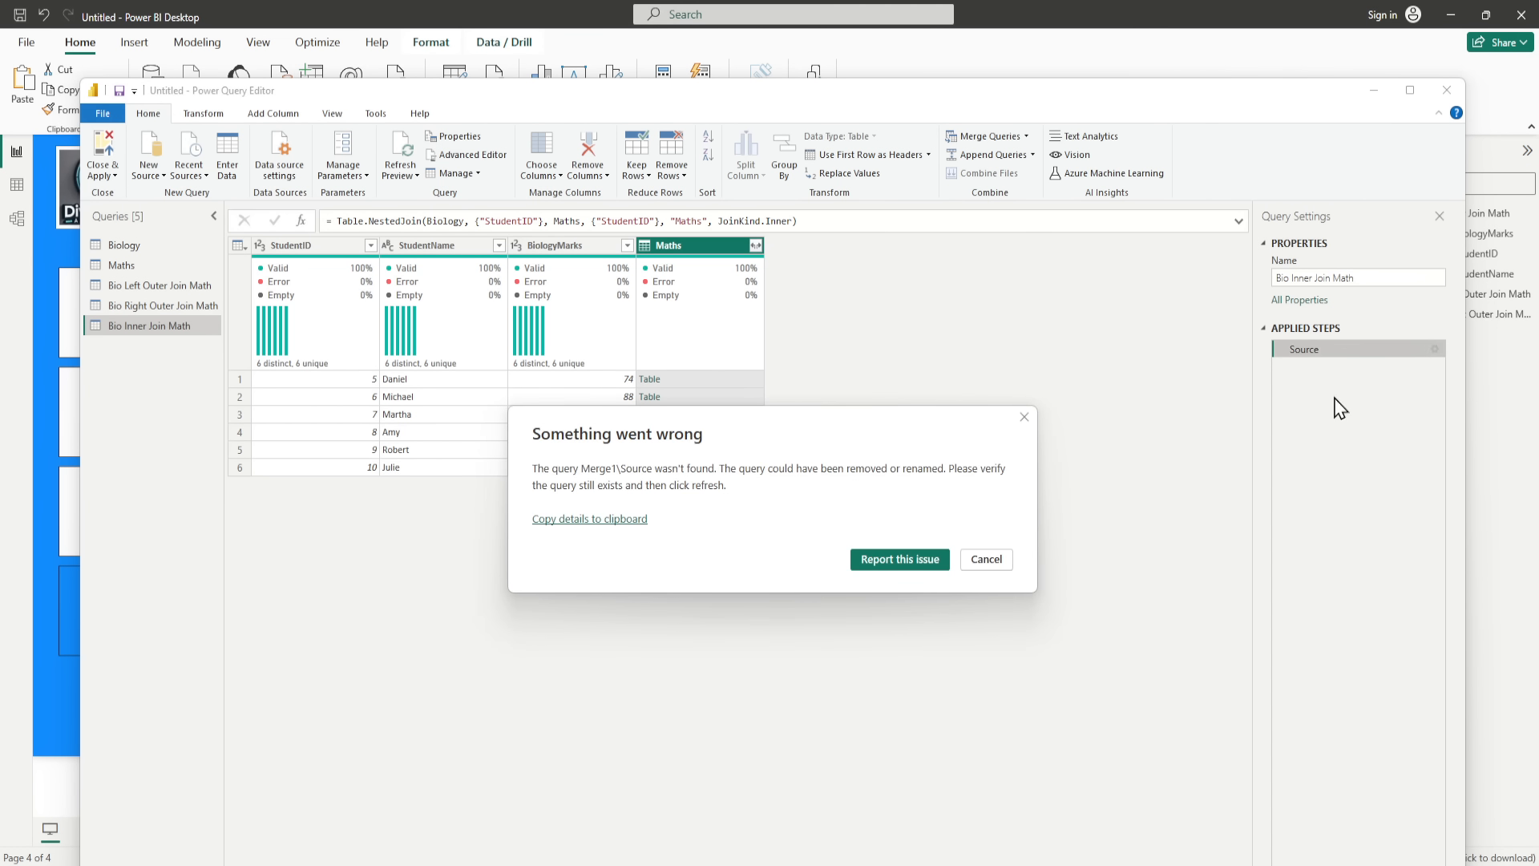
pyautogui.click(888, 560)
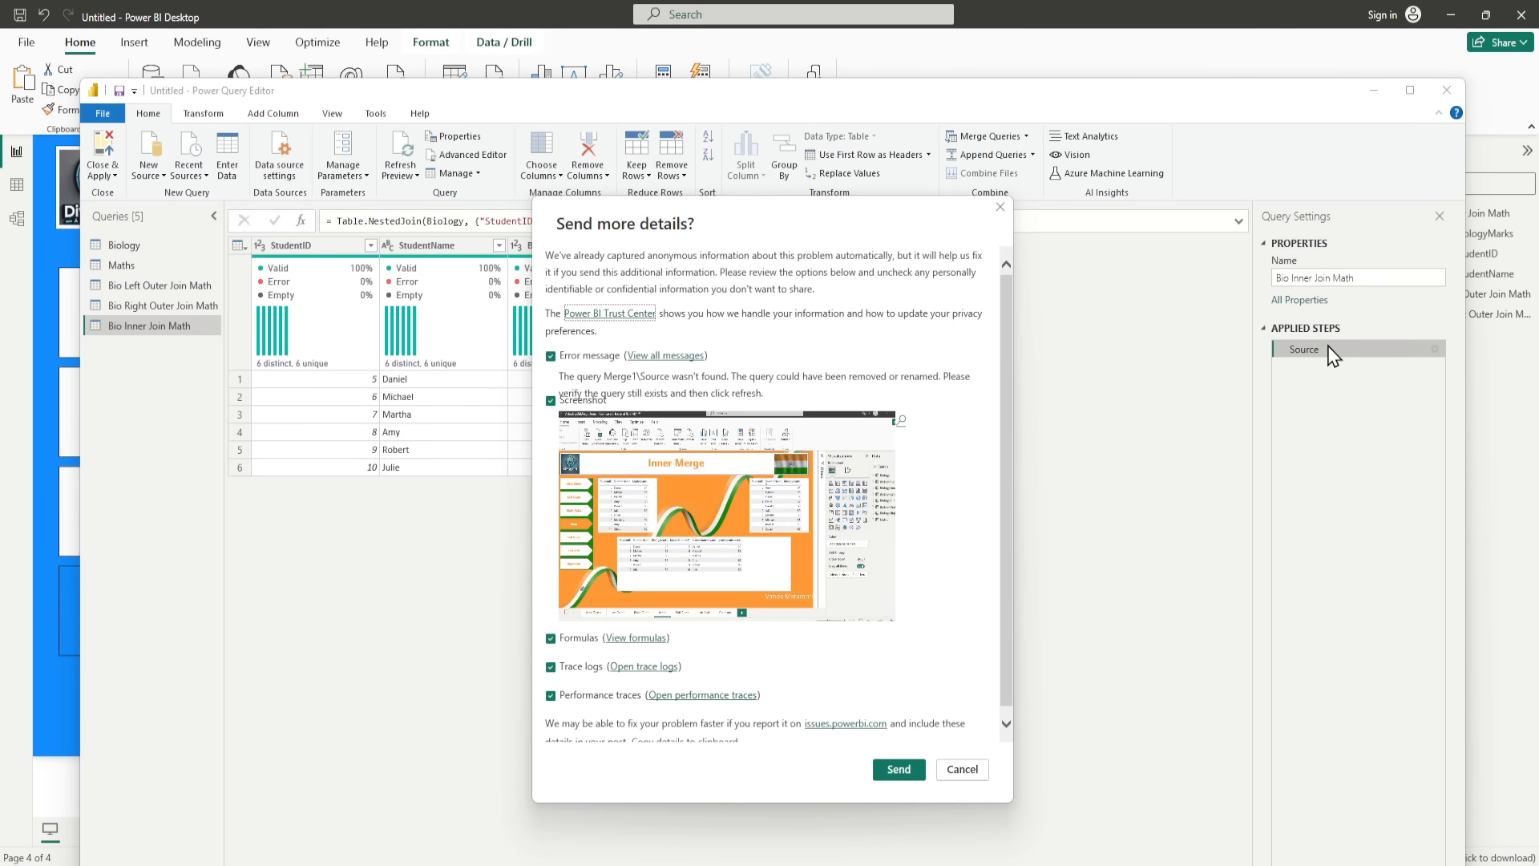
pyautogui.click(962, 769)
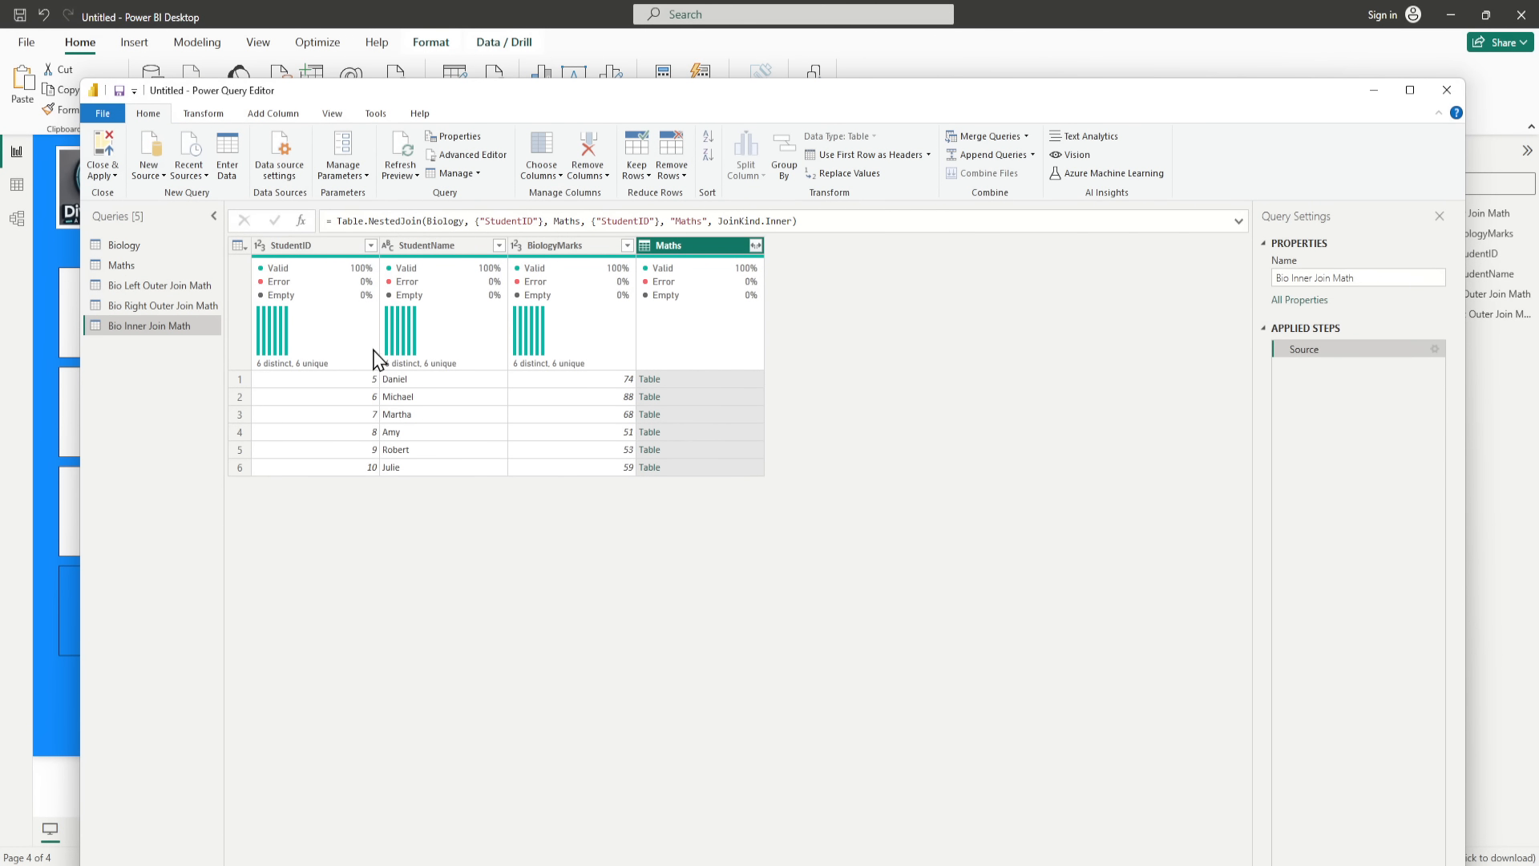
# Step: Delete the Bio Inner Join Math query
pyautogui.rightClick(196, 331)
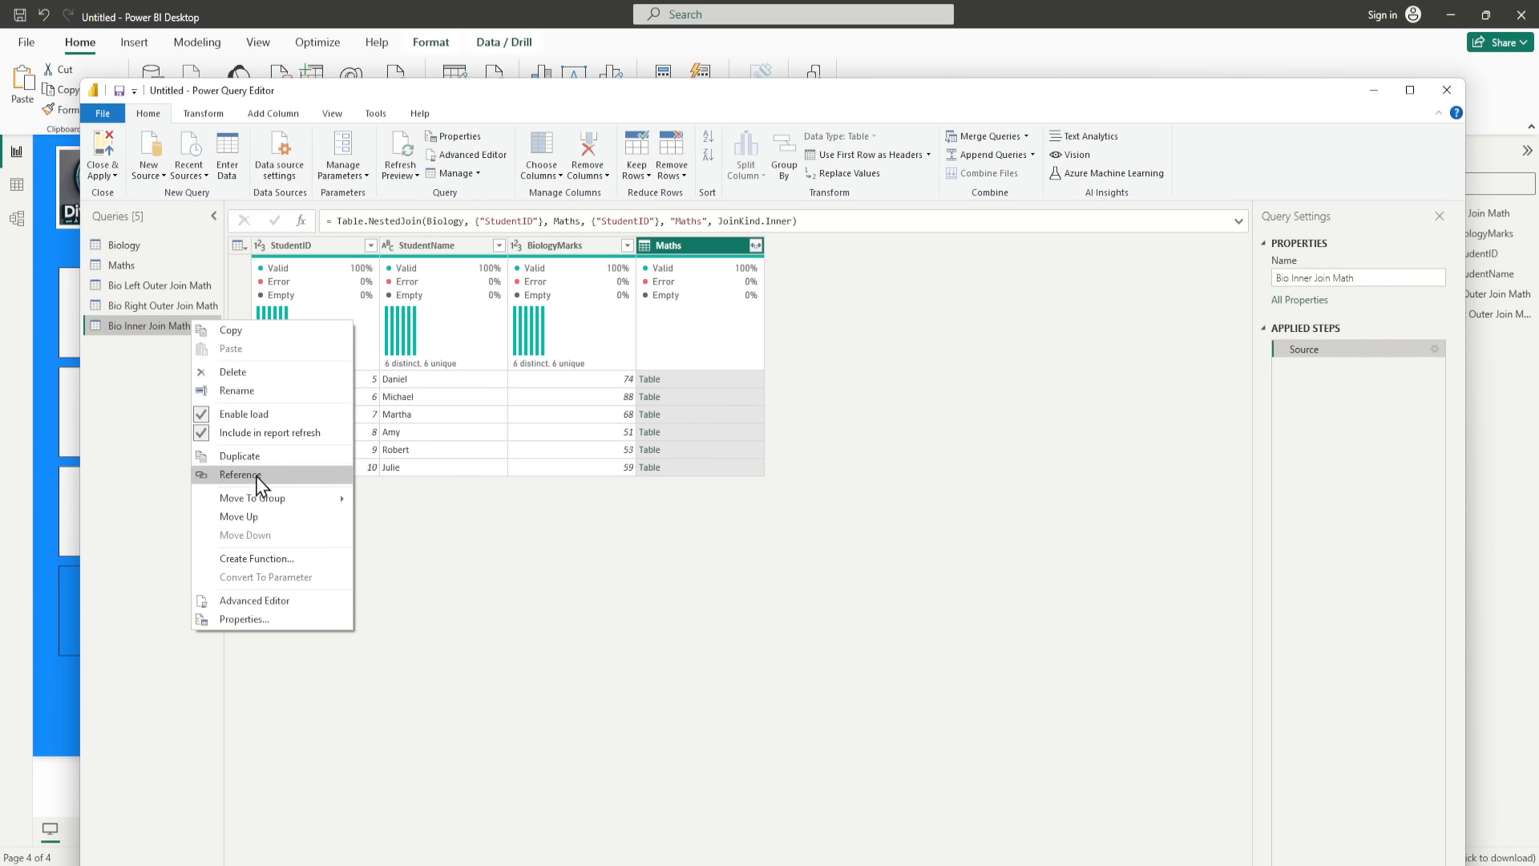
pyautogui.click(270, 374)
pyautogui.click(843, 471)
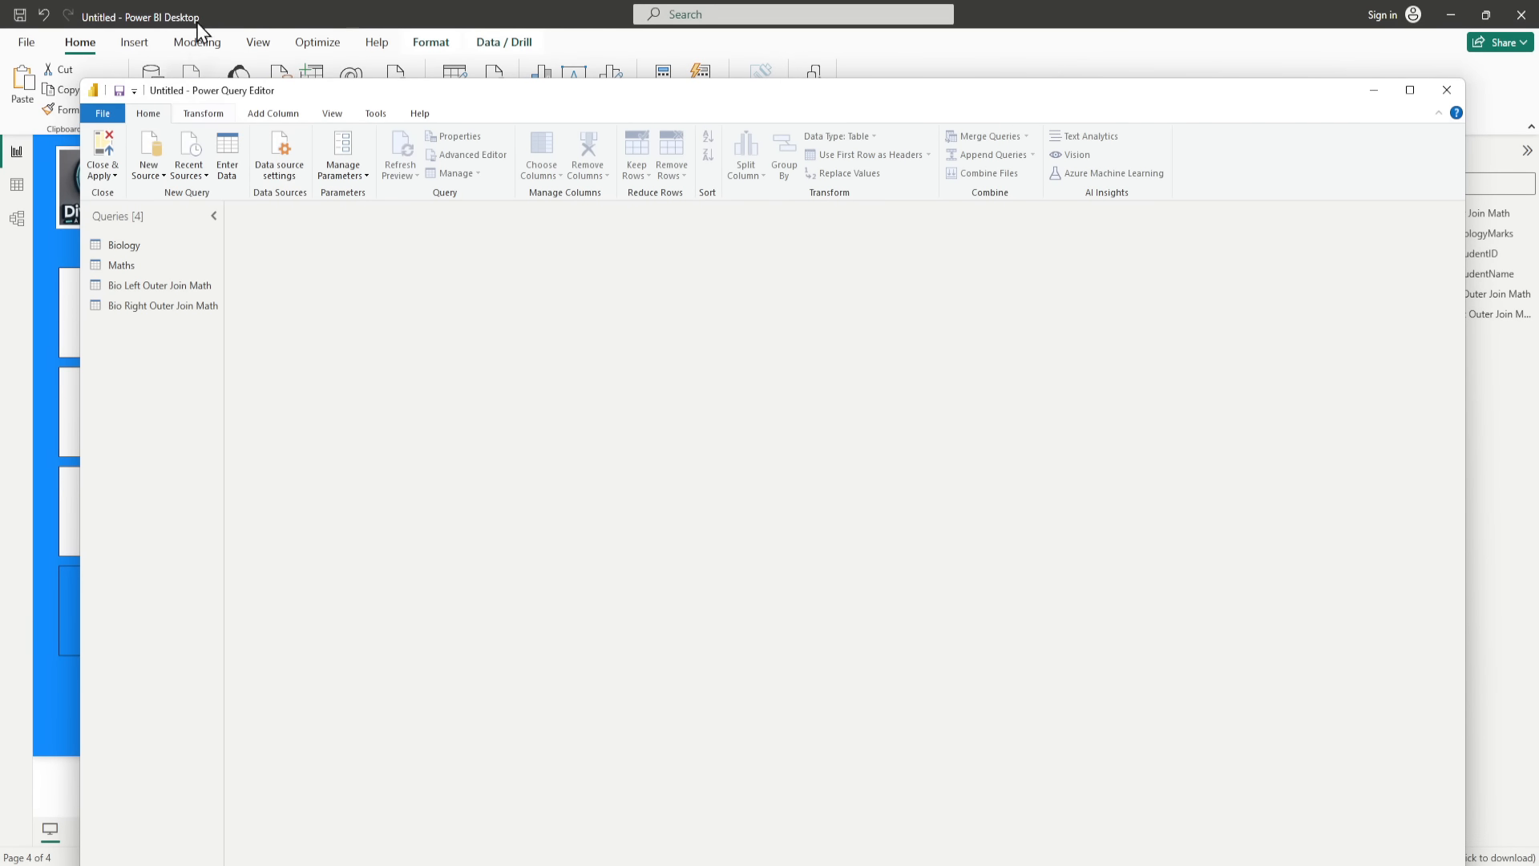
# Step: Start a new merged query with Biology as the first table and Maths as the second, matching both on StudentID
pyautogui.click(138, 287)
pyautogui.click(141, 305)
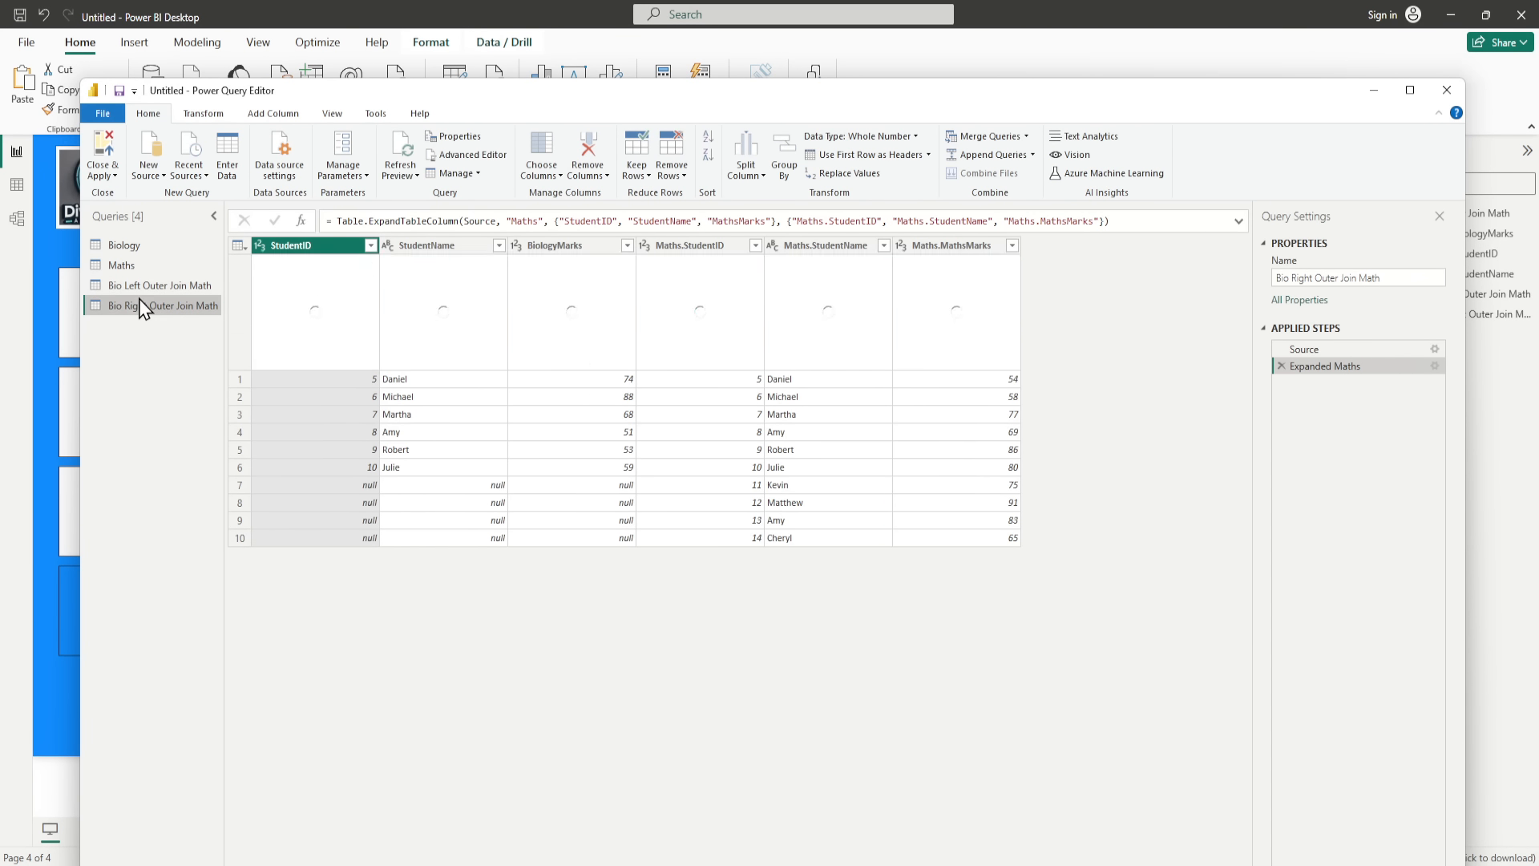
pyautogui.click(1026, 138)
pyautogui.click(1016, 173)
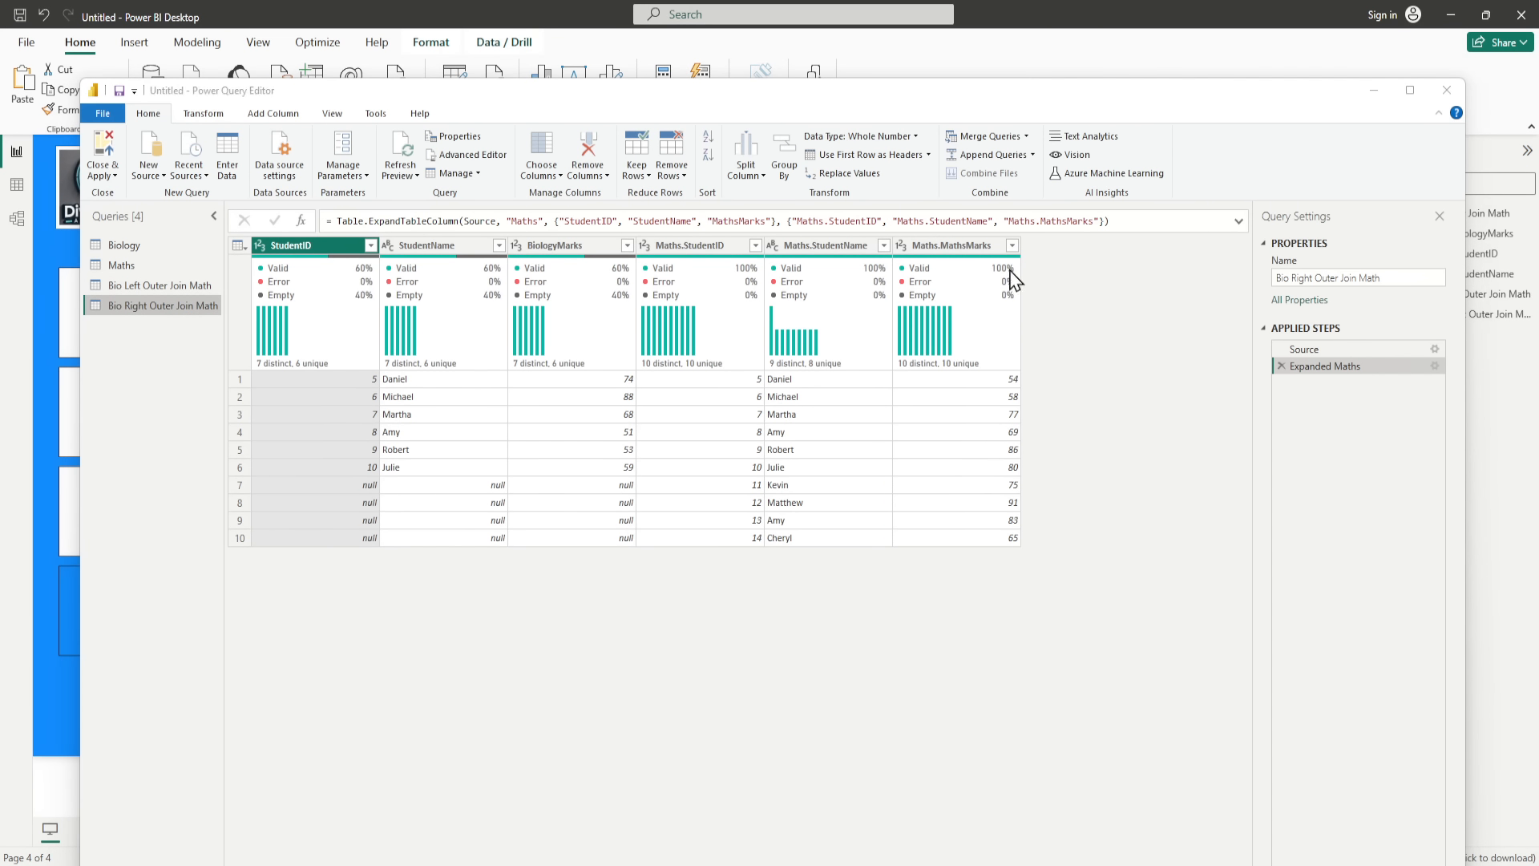
pyautogui.click(573, 259)
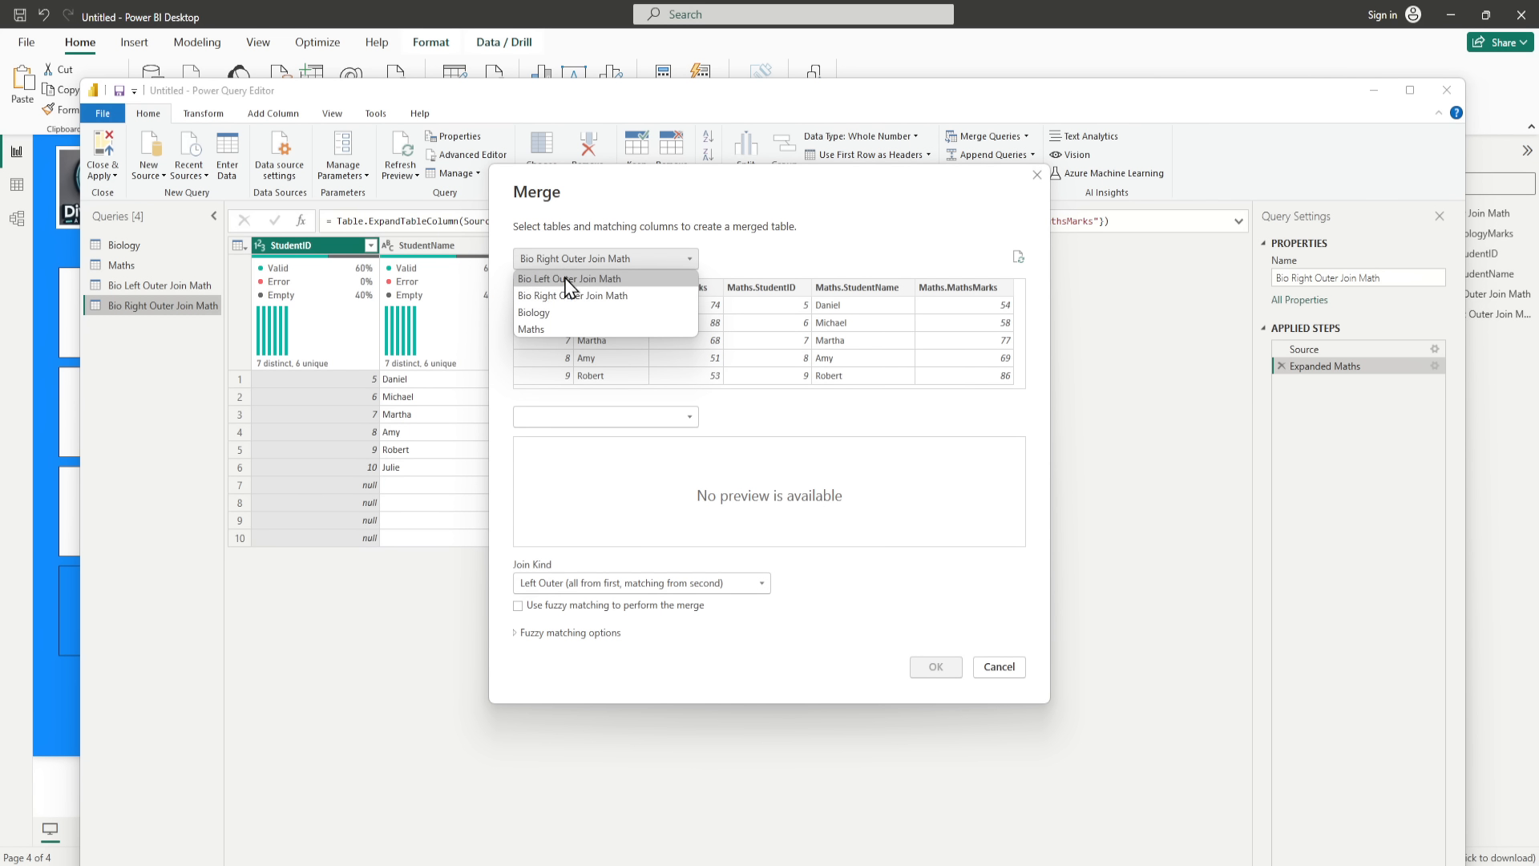
pyautogui.click(544, 312)
pyautogui.click(577, 416)
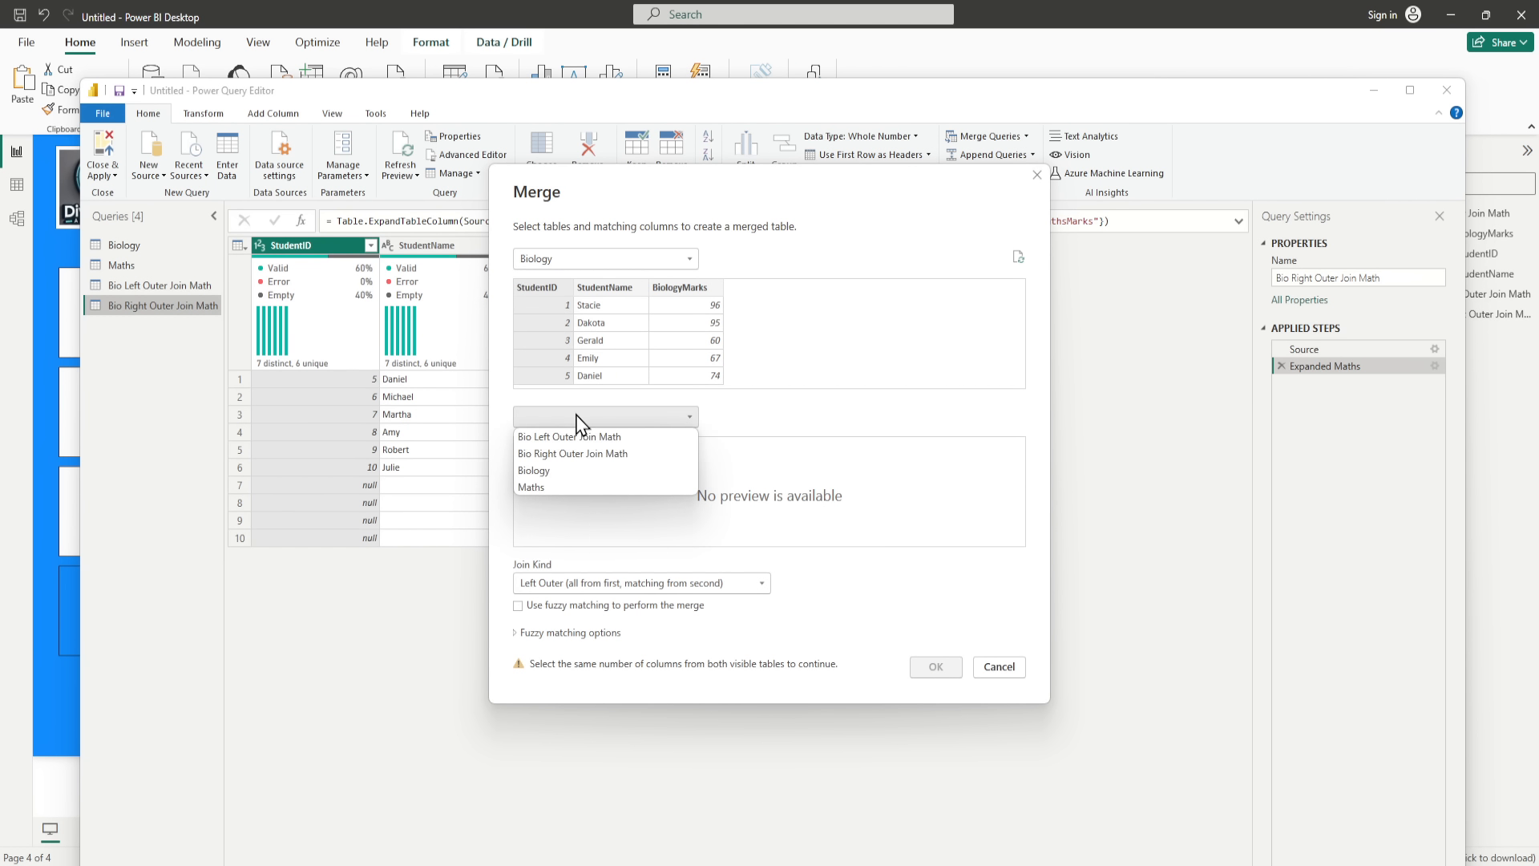
pyautogui.click(536, 489)
pyautogui.click(542, 447)
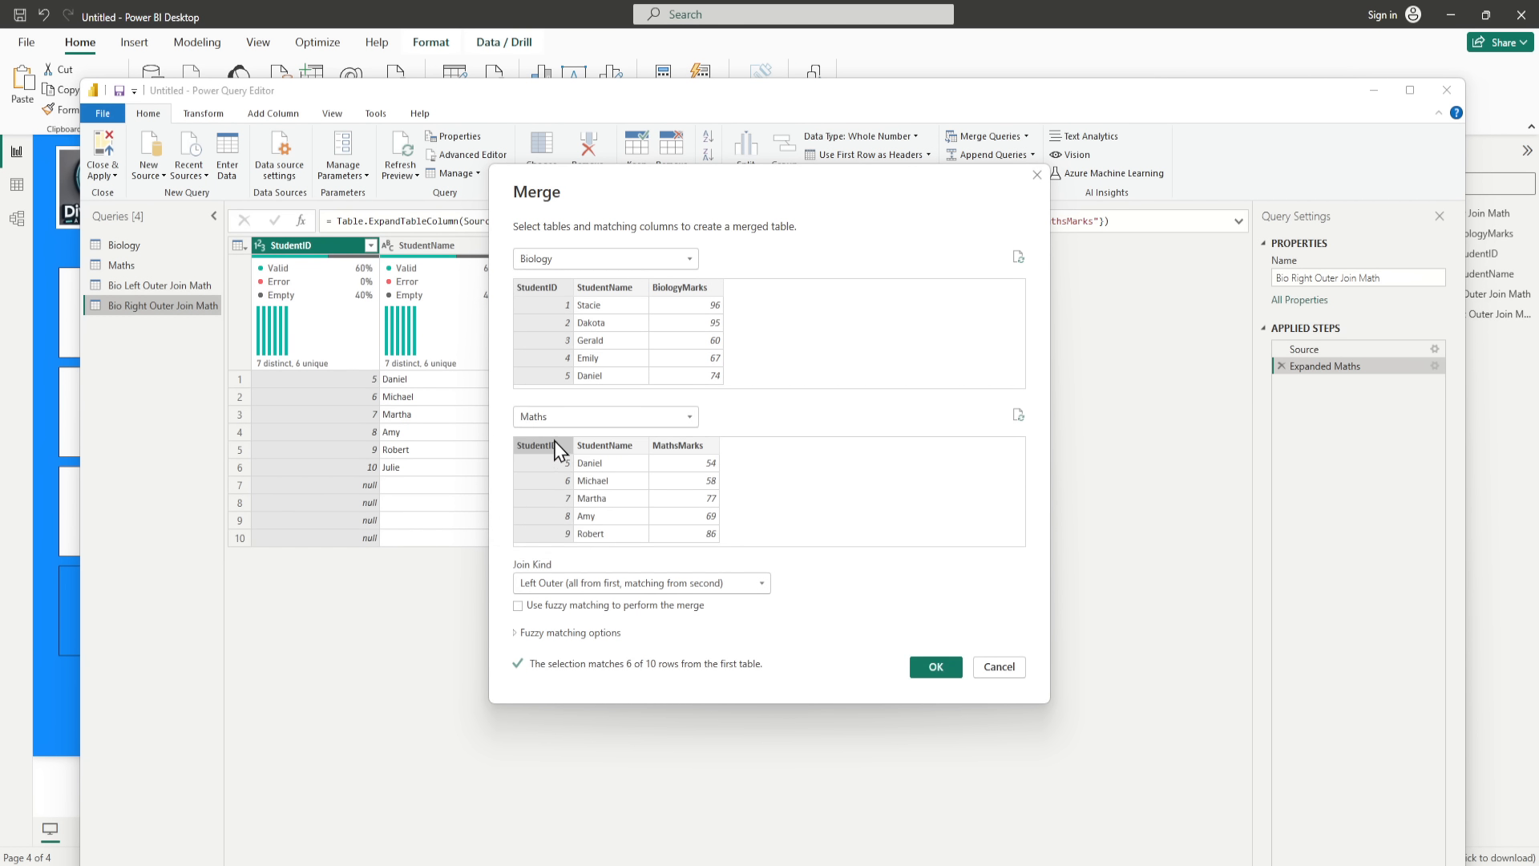
# Step: Set the new merge's join kind to Inner (only matching rows) and create the merged query
pyautogui.click(545, 582)
pyautogui.click(533, 653)
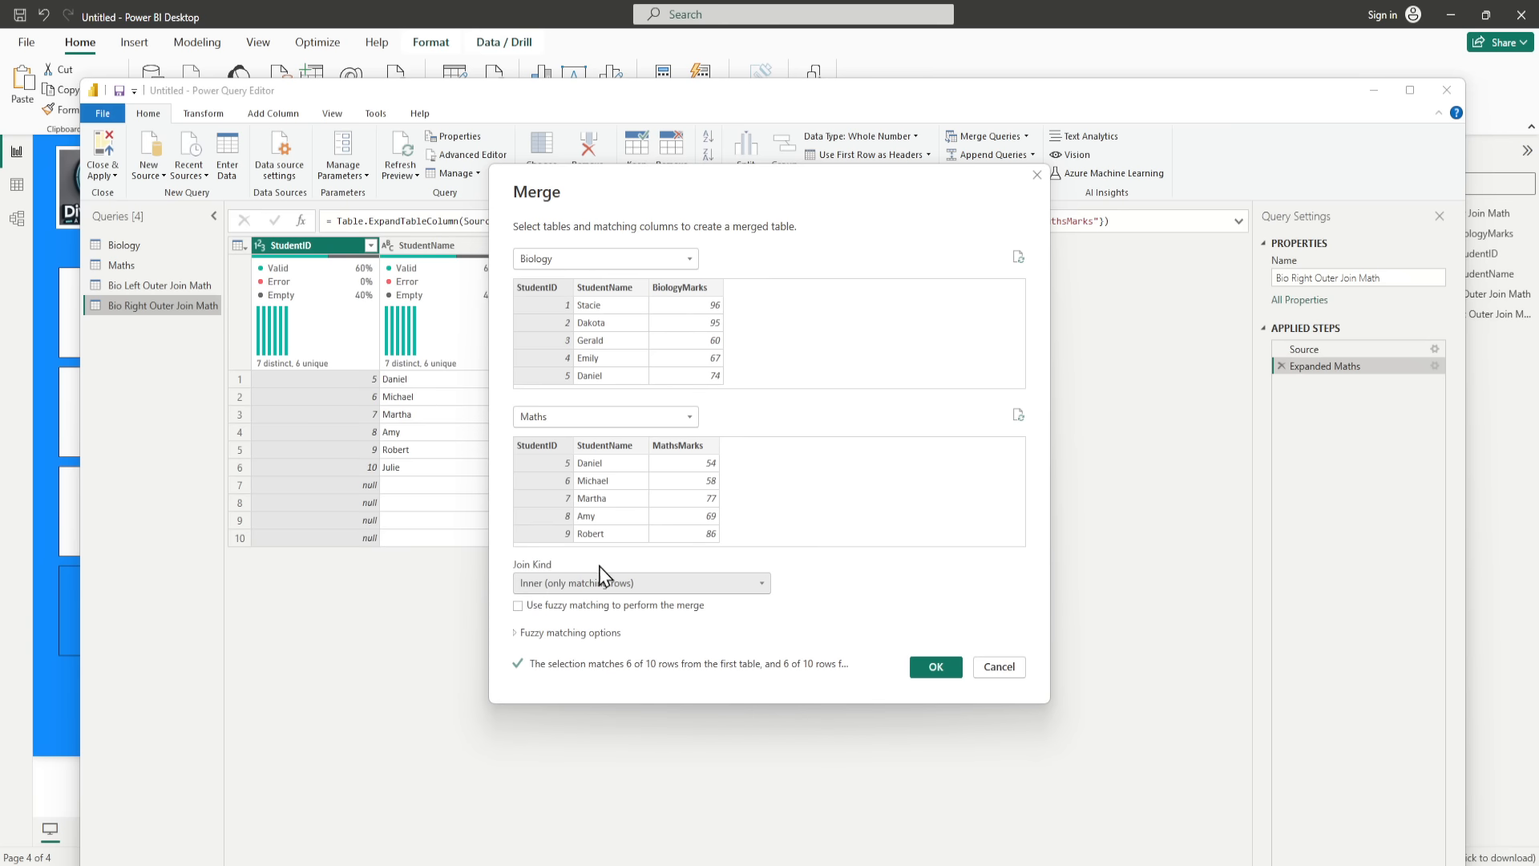
pyautogui.click(930, 666)
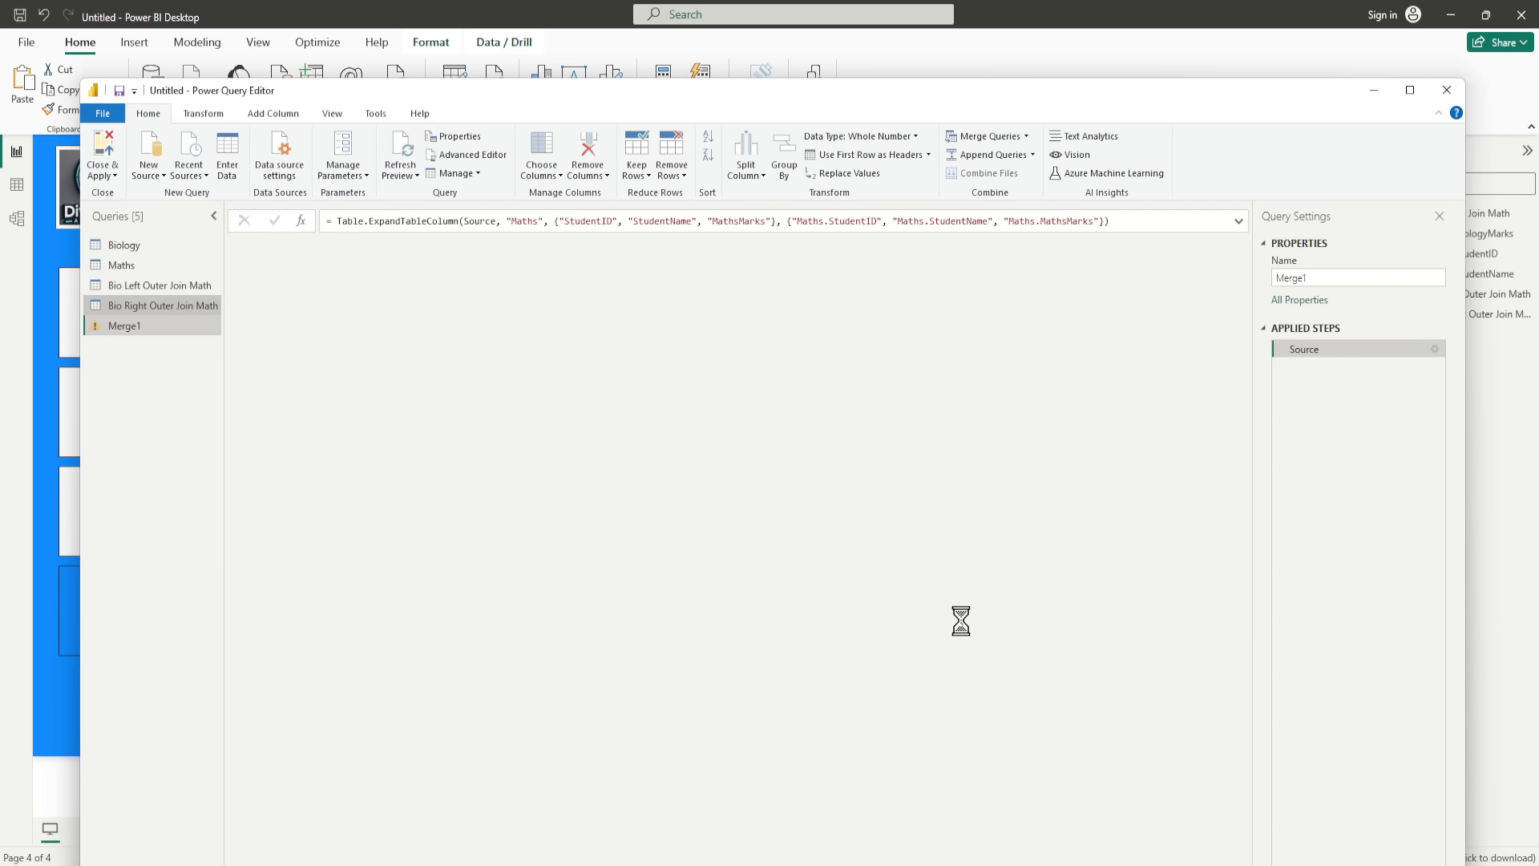
# Step: Rename the merged query Bio Inner Join Math and expand its Maths column into StudentID, StudentName and MathsMarks, using the original column name as prefix
pyautogui.click(1317, 276)
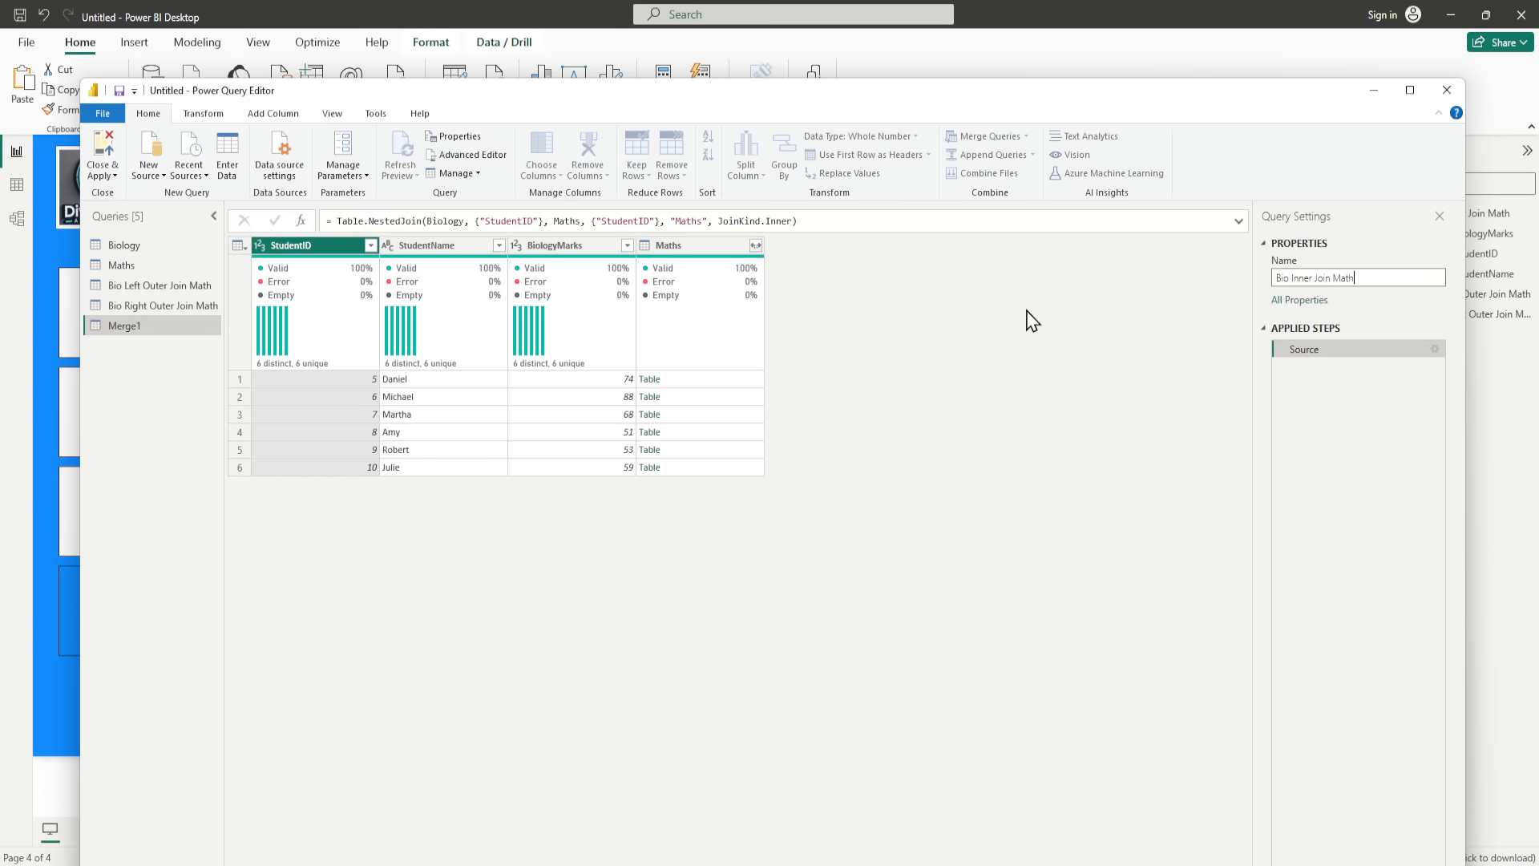
pyautogui.press('Return')
pyautogui.click(755, 246)
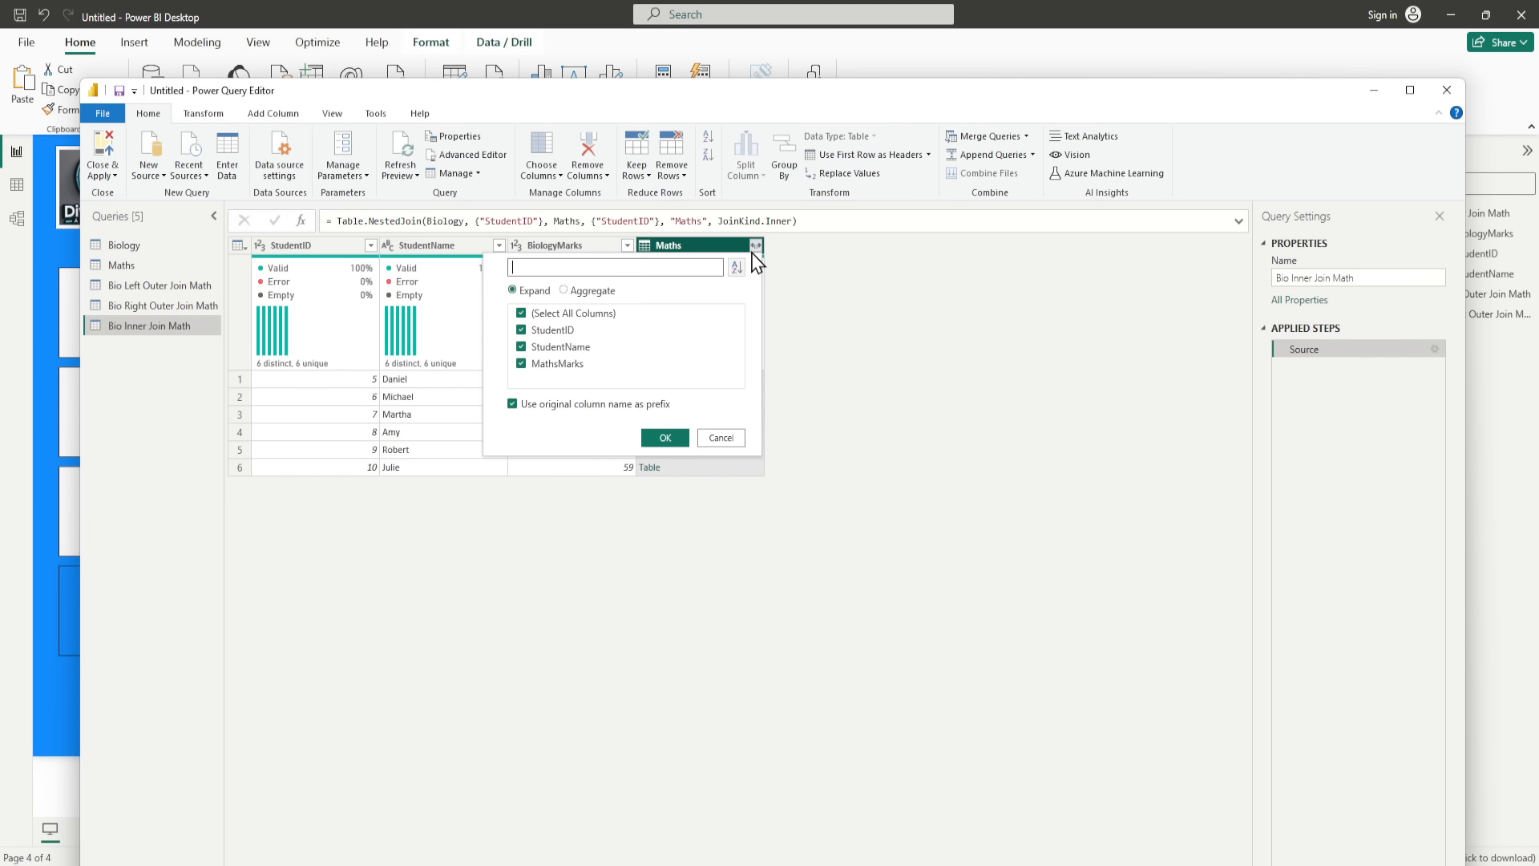
pyautogui.click(666, 441)
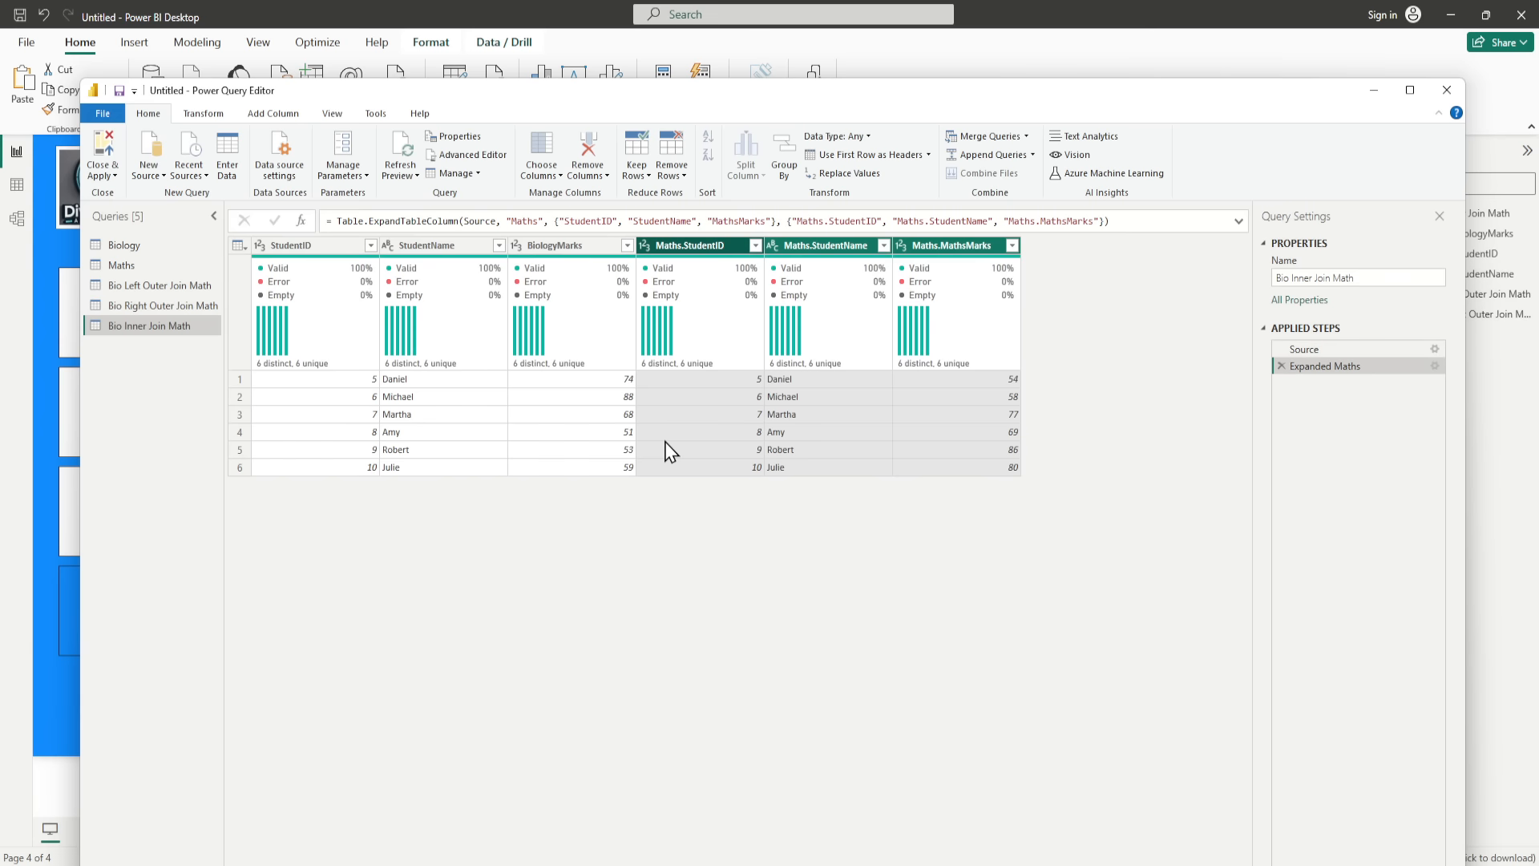
# Step: Apply the query changes to the data model and return to the Inner report page
pyautogui.click(115, 175)
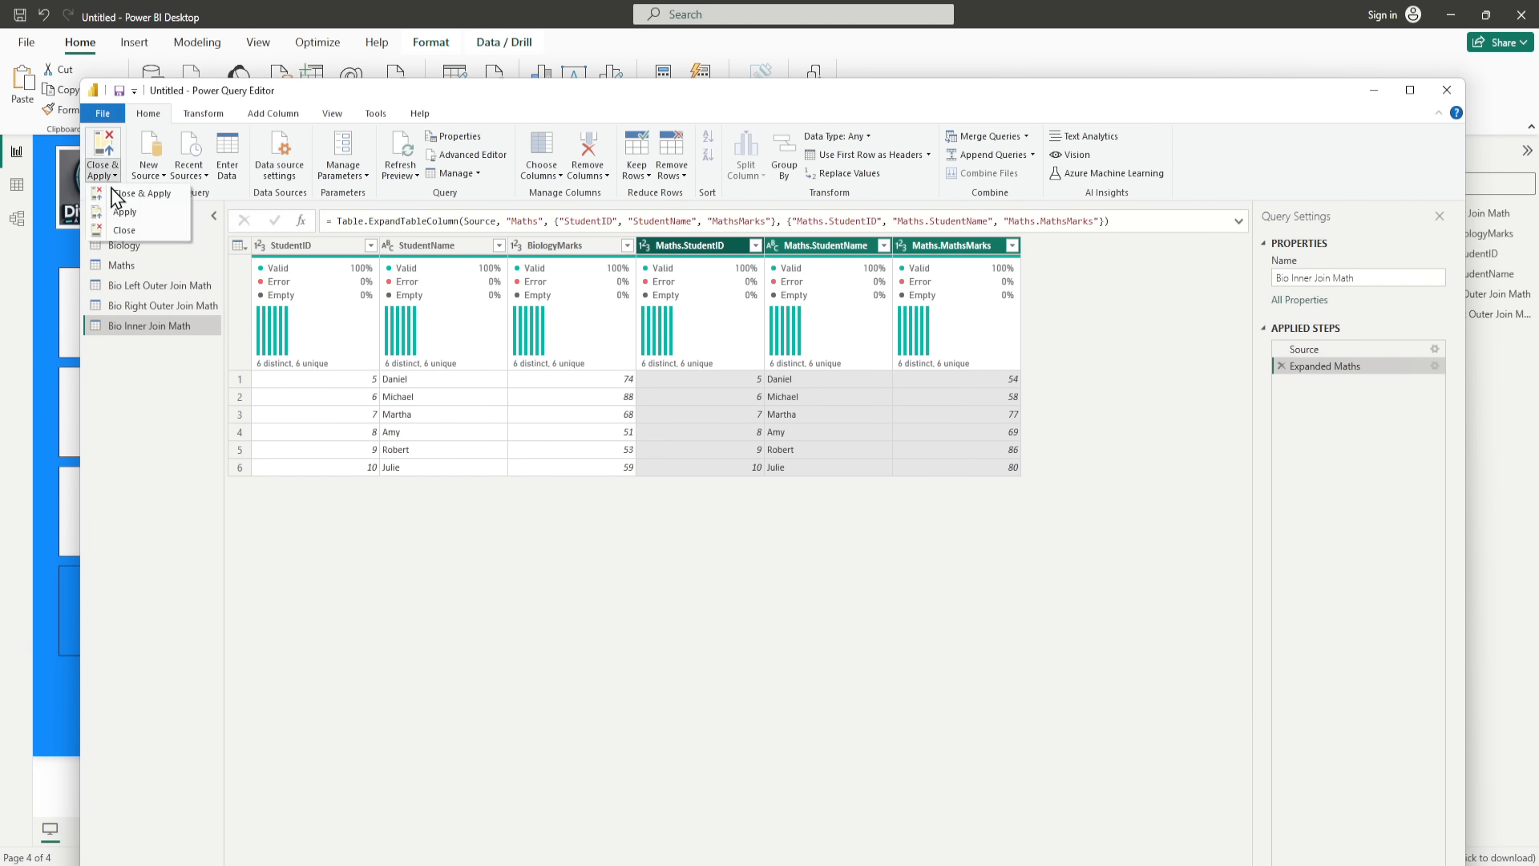
pyautogui.click(116, 195)
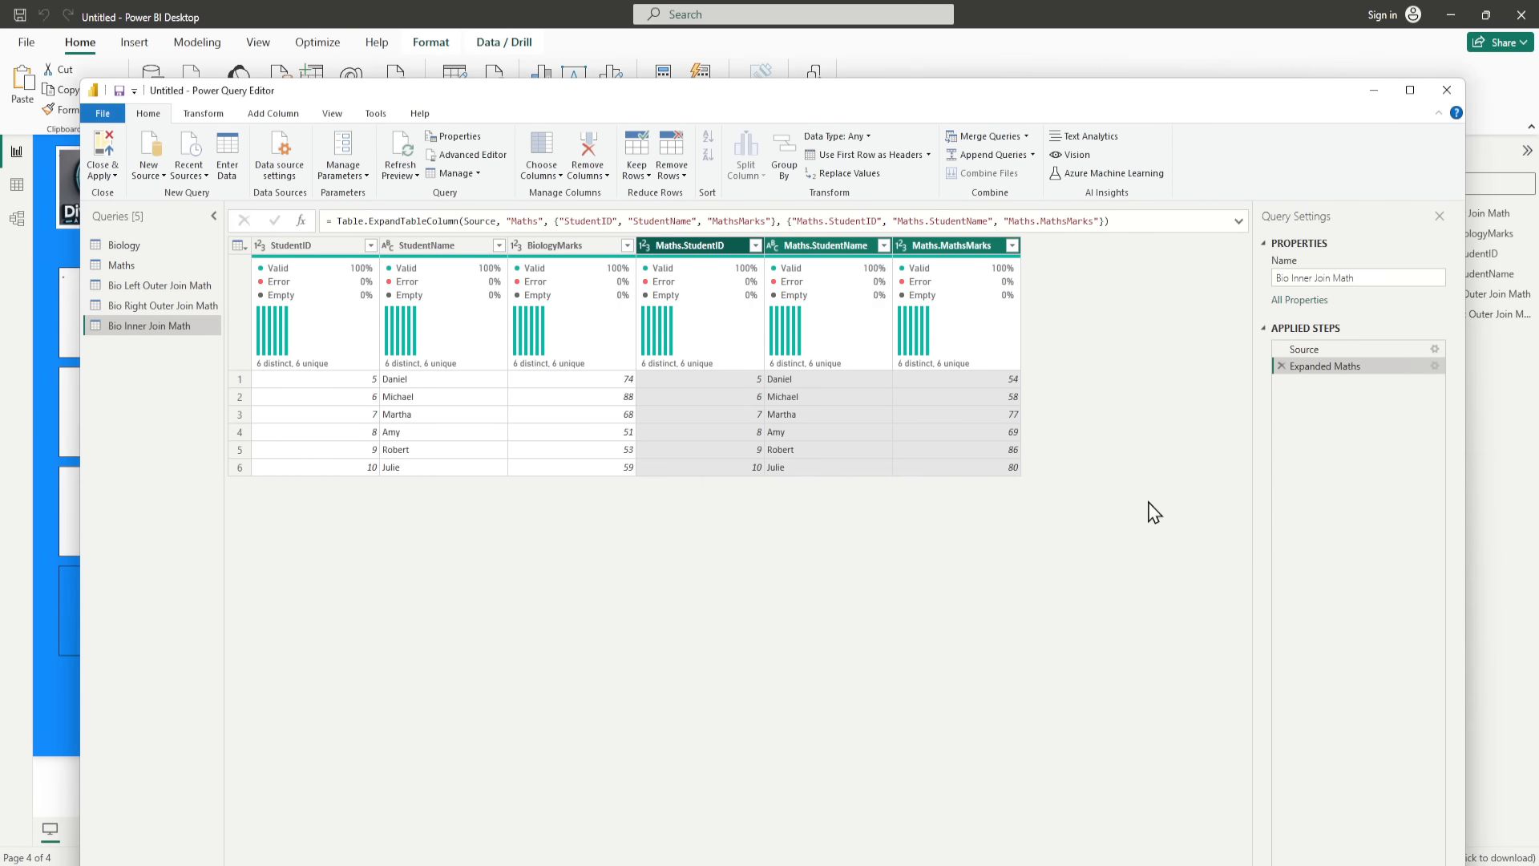
pyautogui.click(1375, 94)
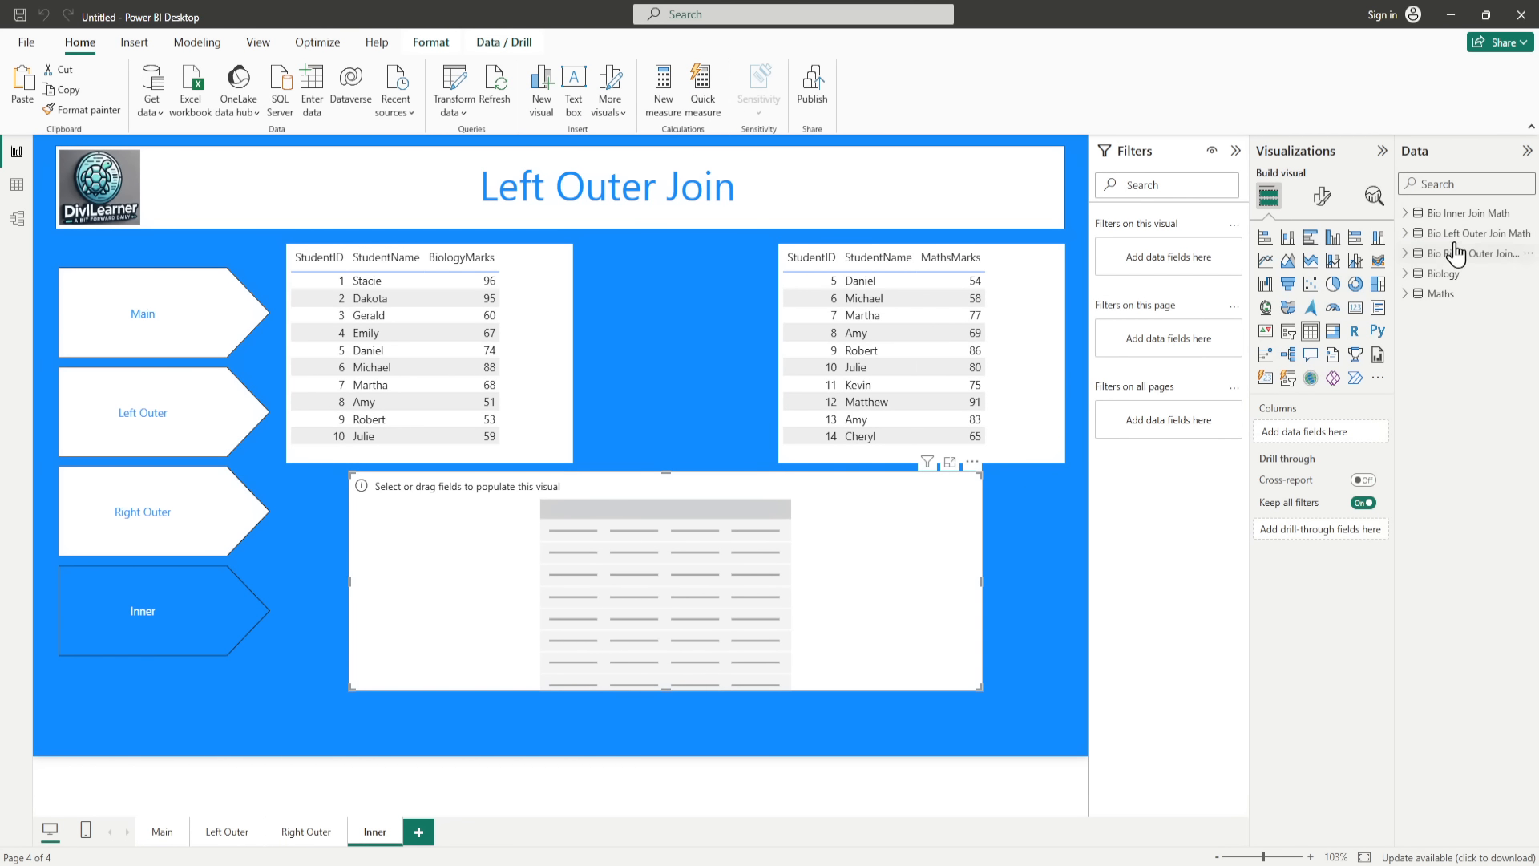
# Step: Turn off default summarization for the Maths.StudentID field of the Bio Inner Join Math table
pyautogui.click(1409, 215)
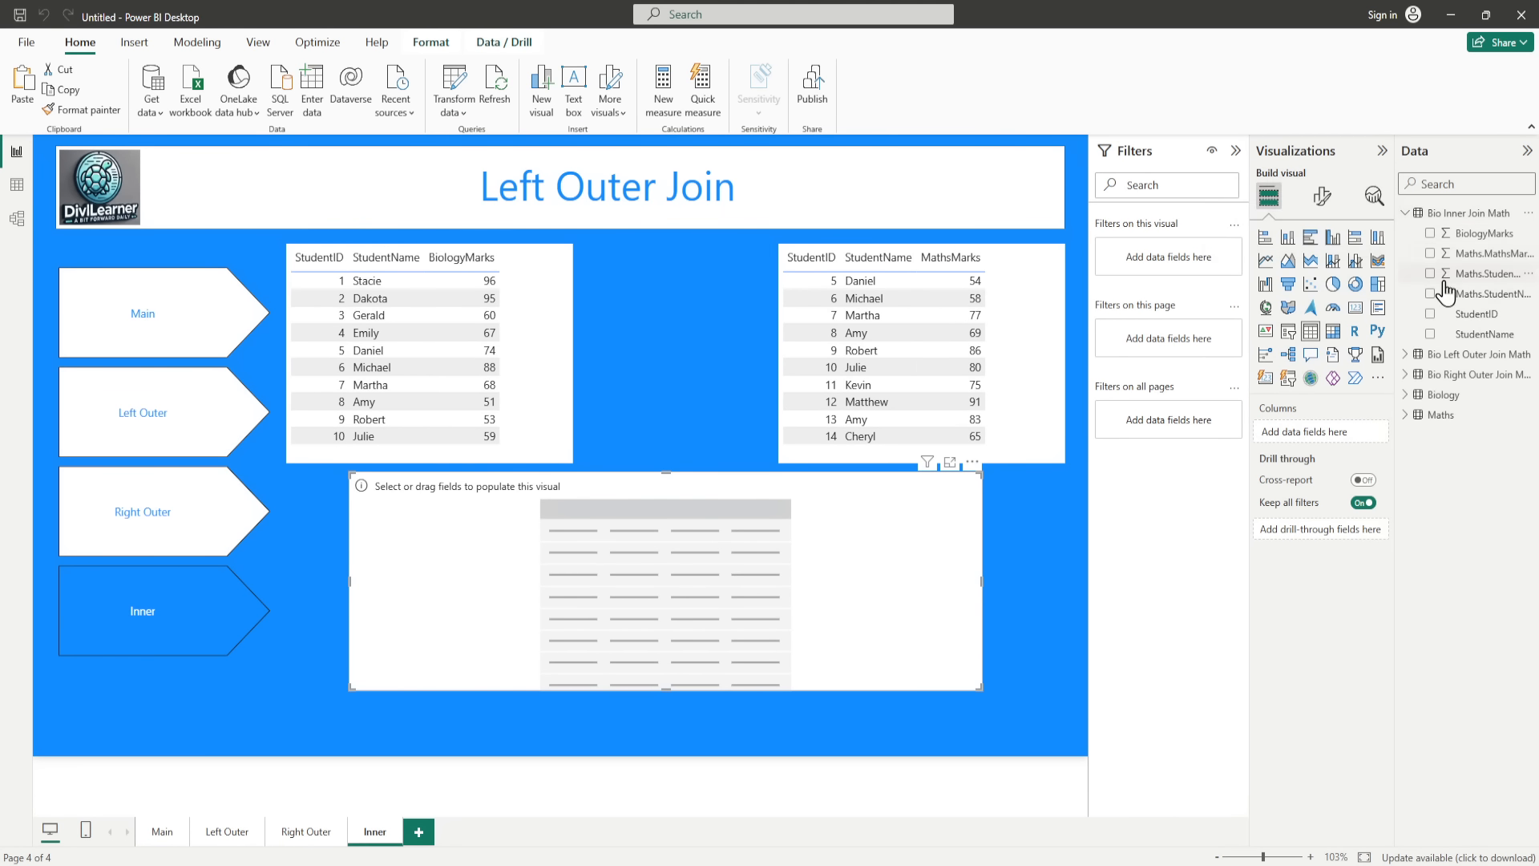
pyautogui.click(1486, 273)
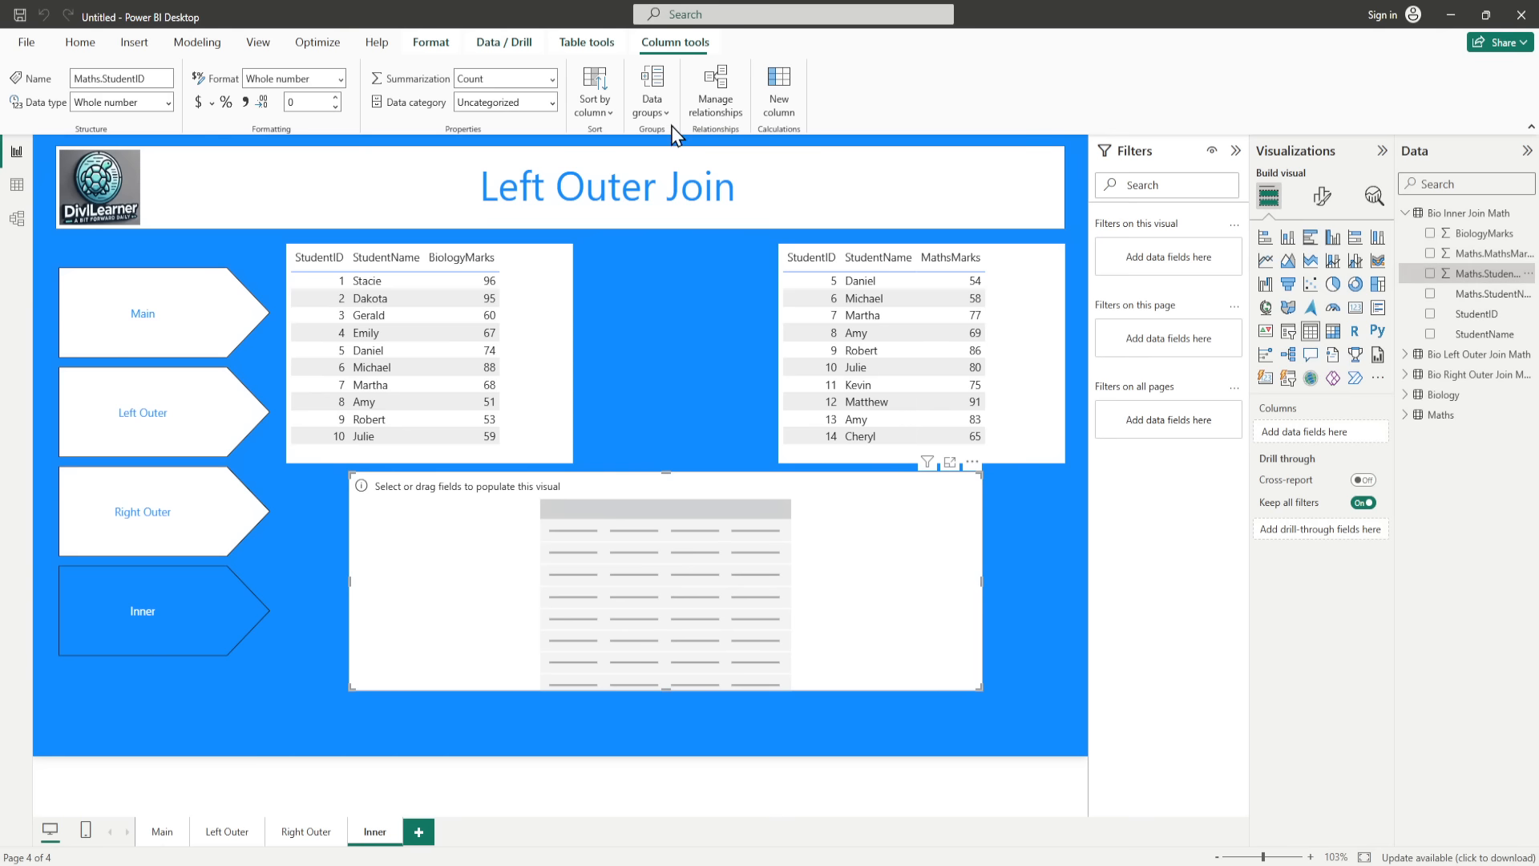
pyautogui.click(553, 79)
pyautogui.click(534, 117)
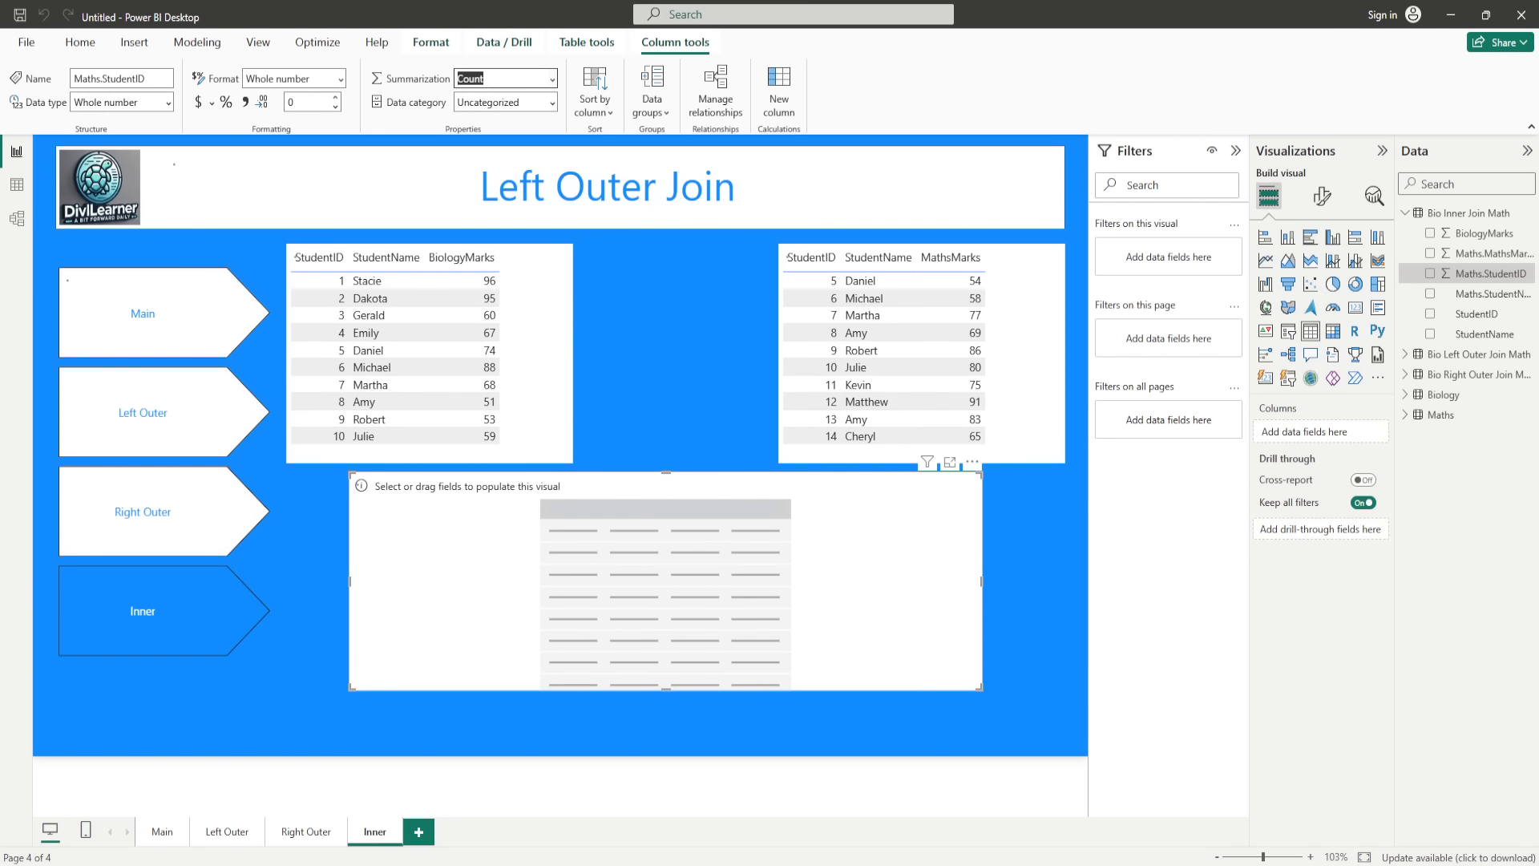
# Step: Turn off default summarization for the Maths.MathsMarks field of the Bio Inner Join Math table
pyautogui.click(1463, 240)
pyautogui.click(1466, 255)
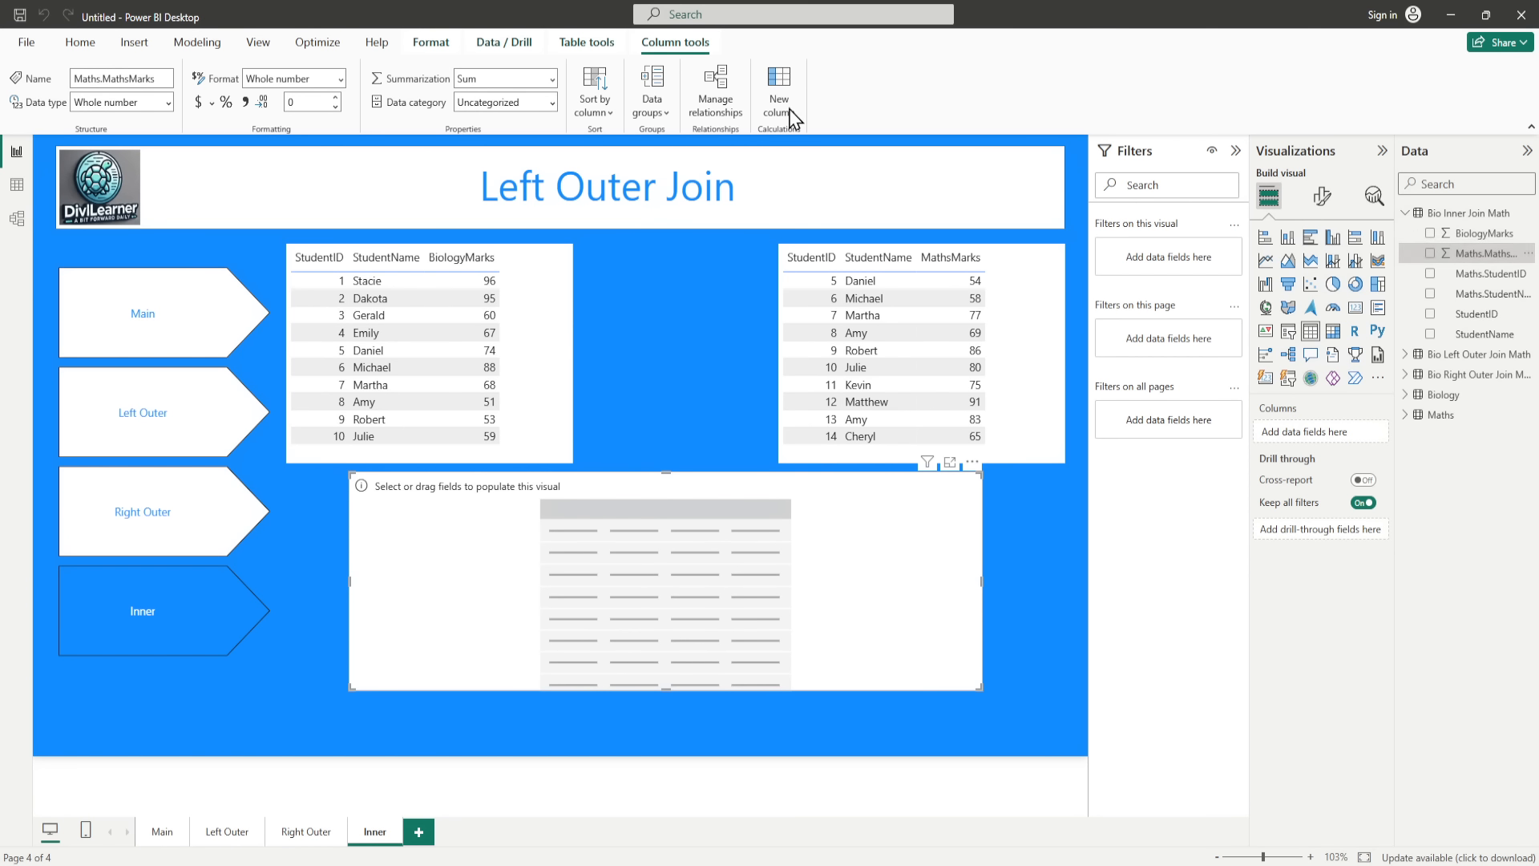
pyautogui.click(552, 79)
pyautogui.click(521, 117)
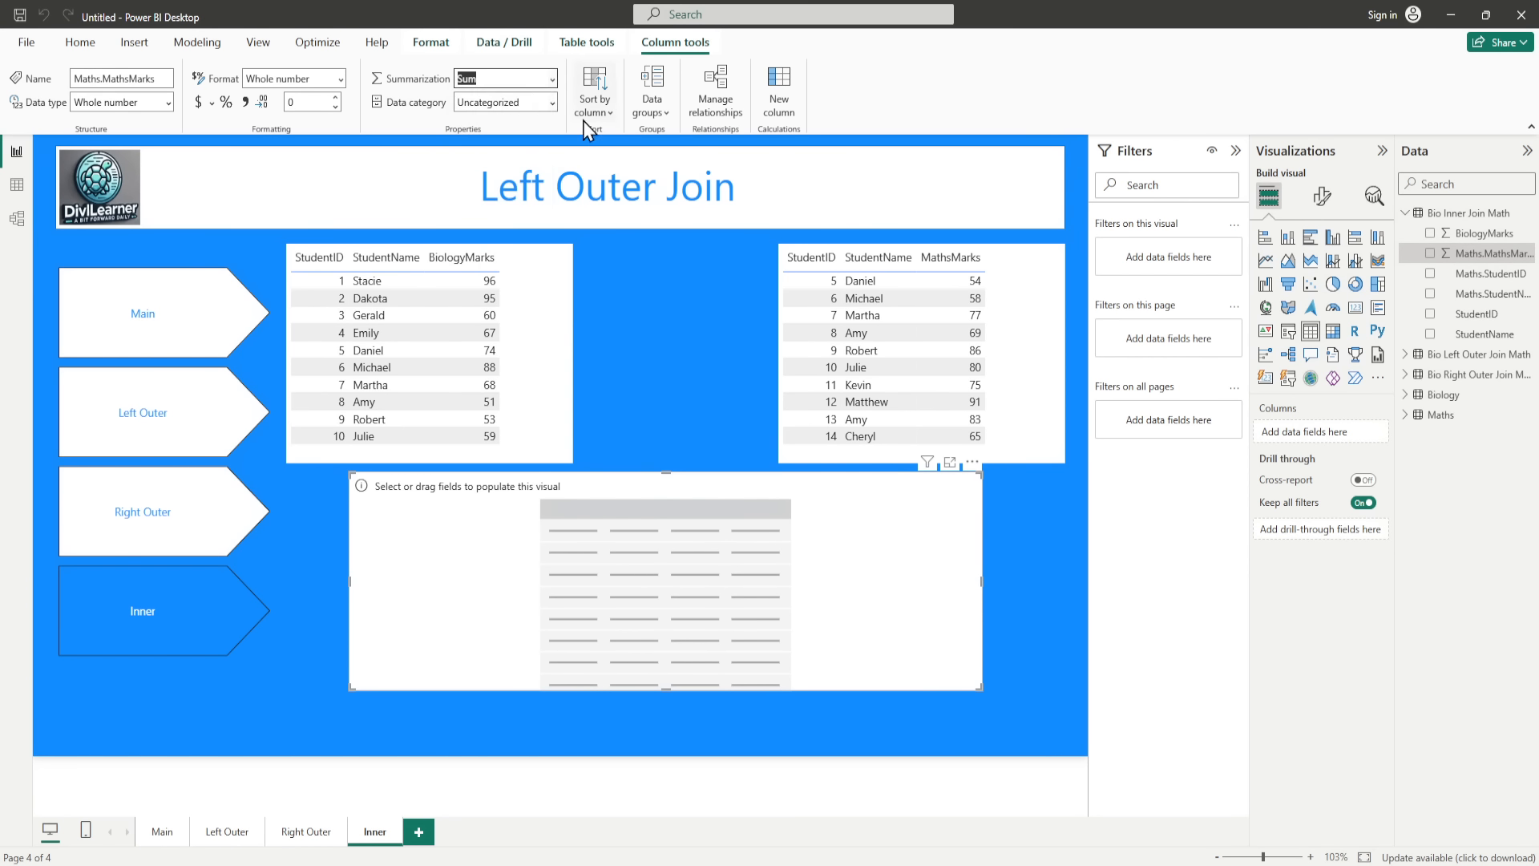
# Step: Turn off default summarization for the BiologyMarks field of the Bio Inner Join Math table
pyautogui.click(1474, 233)
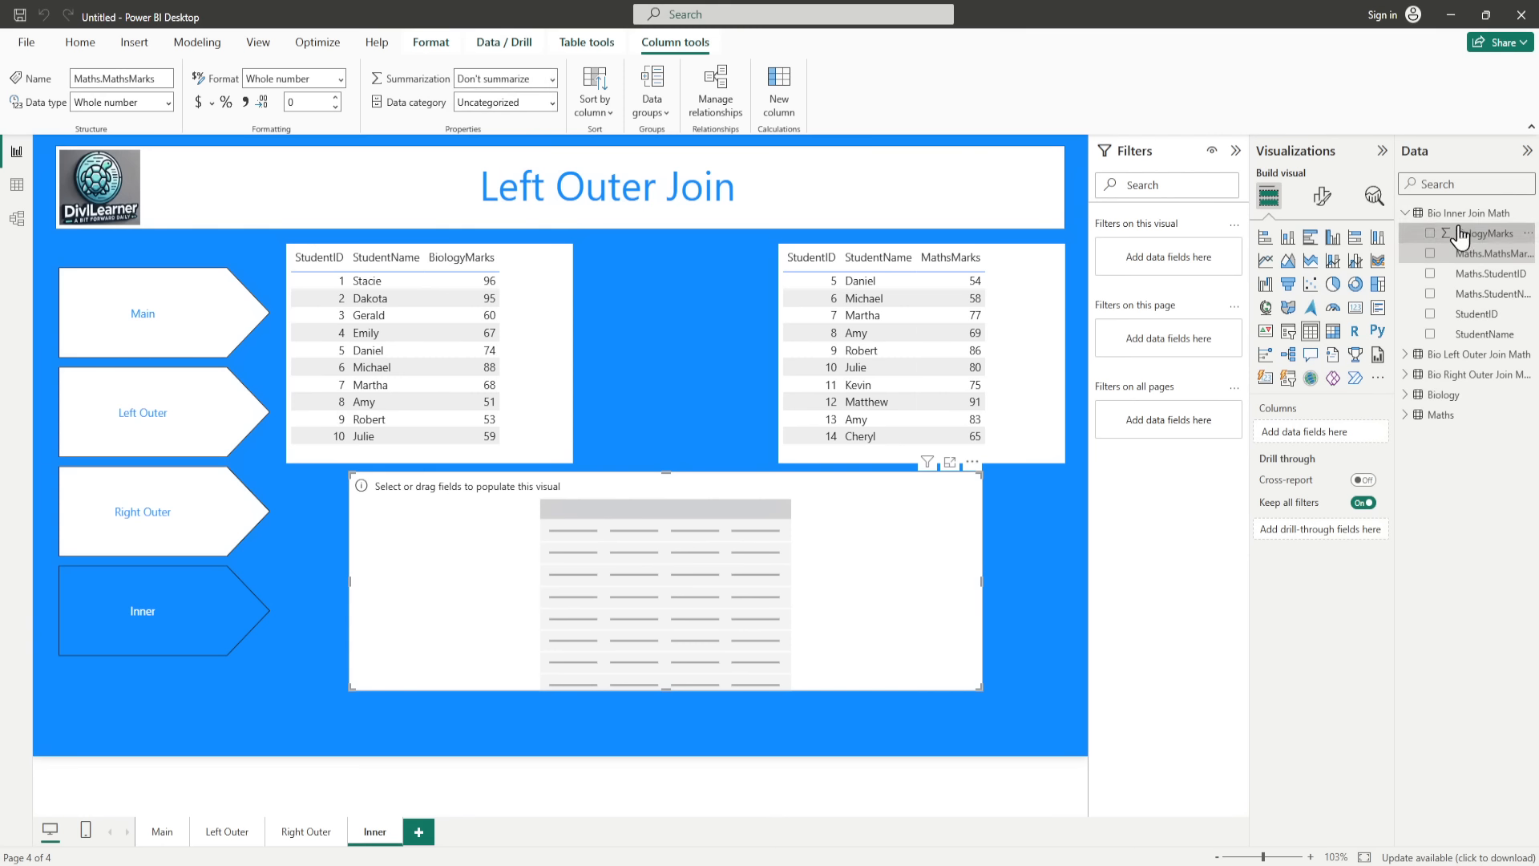
pyautogui.click(552, 80)
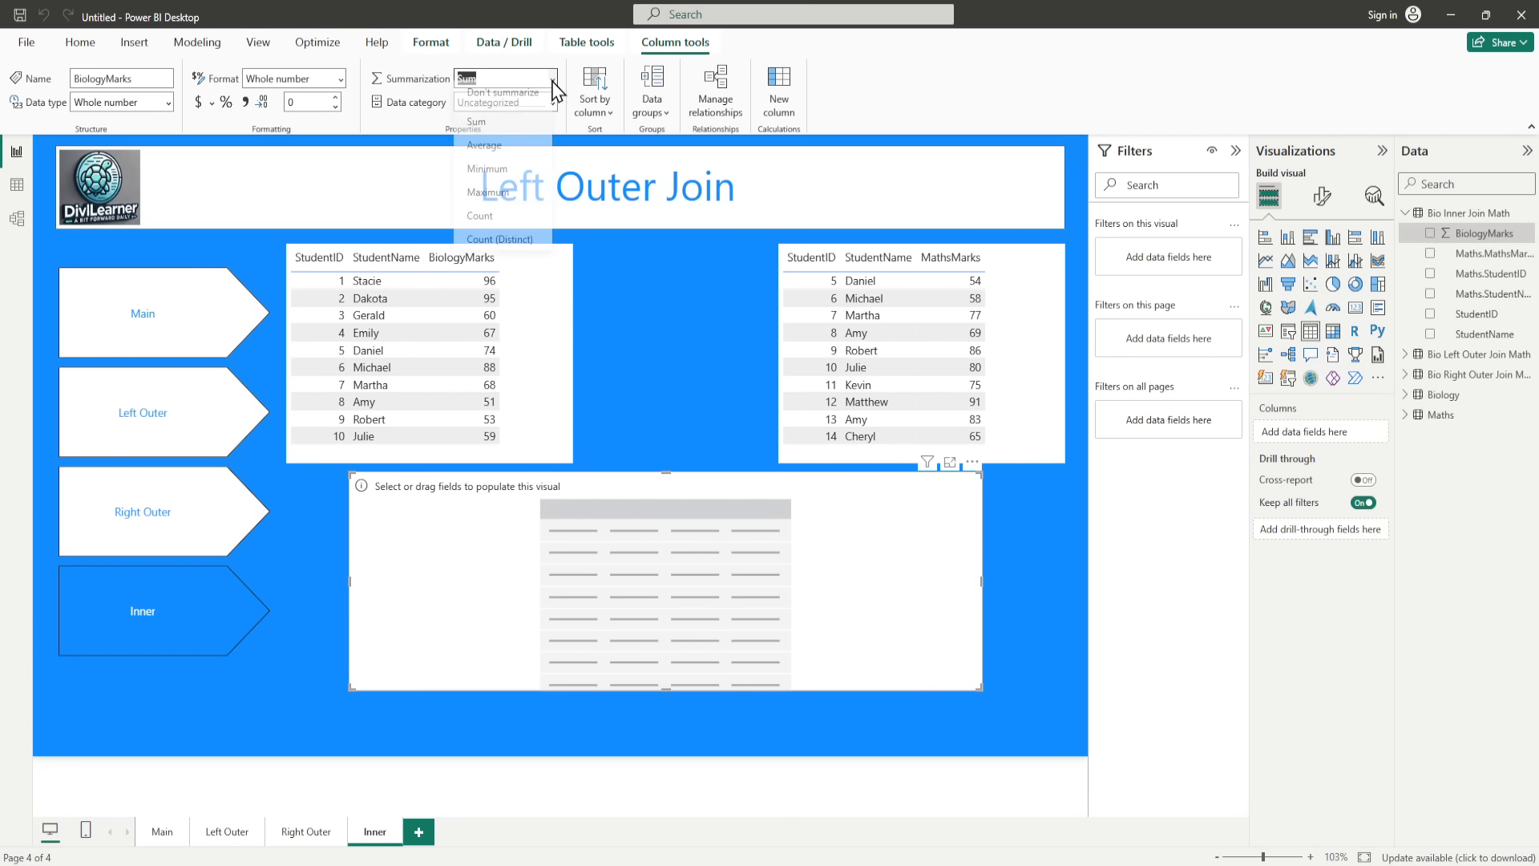
pyautogui.click(515, 102)
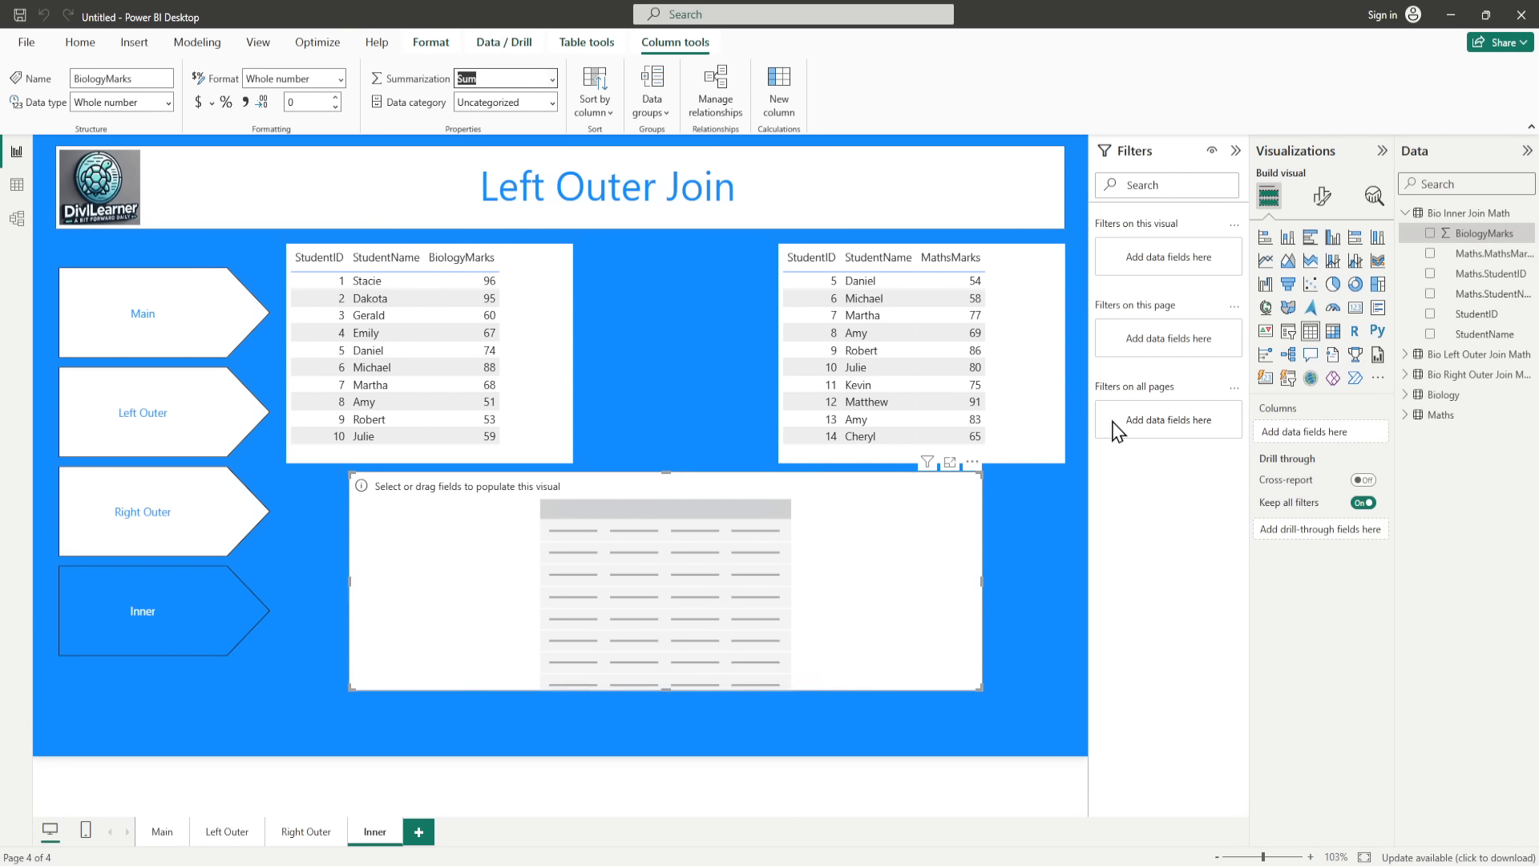
# Step: Fill the empty table with StudentID, StudentName, BiologyMarks, Maths.StudentID, Maths.StudentName and Maths.MathsMarks from Bio Inner Join Math
pyautogui.click(1429, 314)
pyautogui.click(1430, 335)
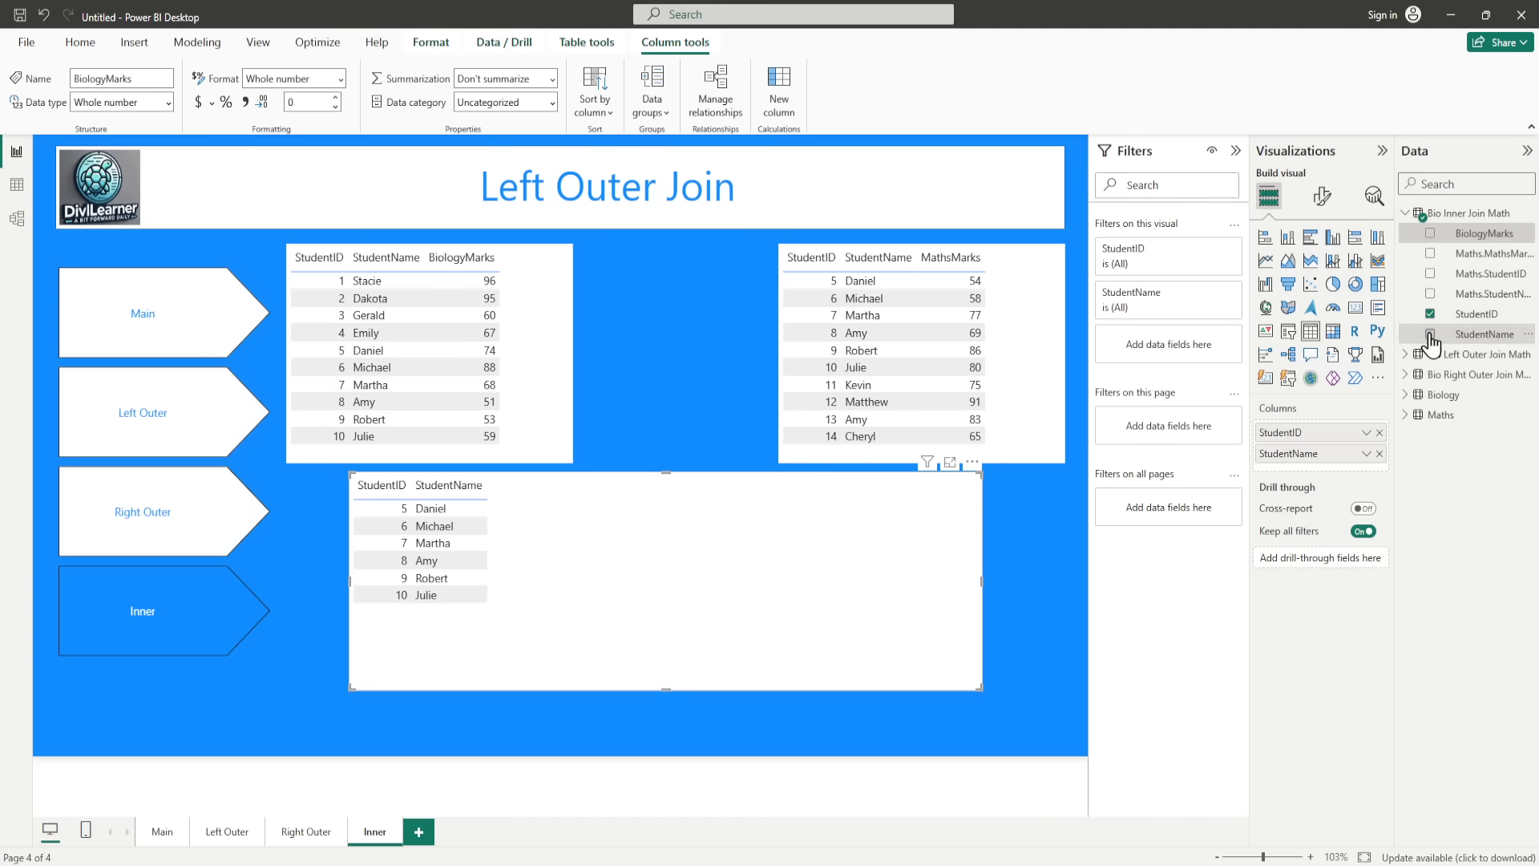
pyautogui.click(1430, 233)
pyautogui.click(1429, 274)
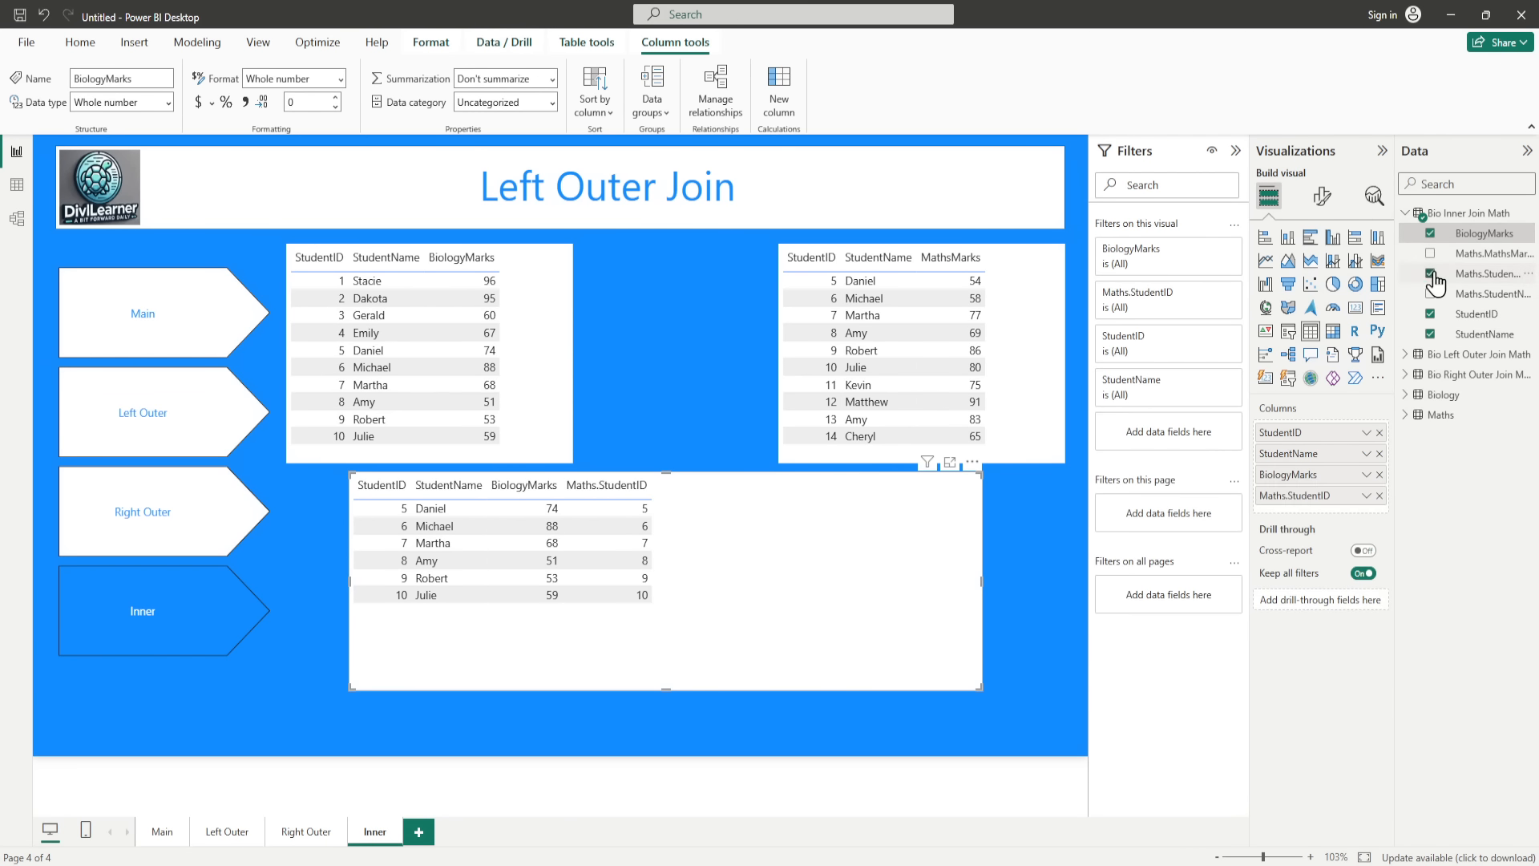
pyautogui.click(1430, 293)
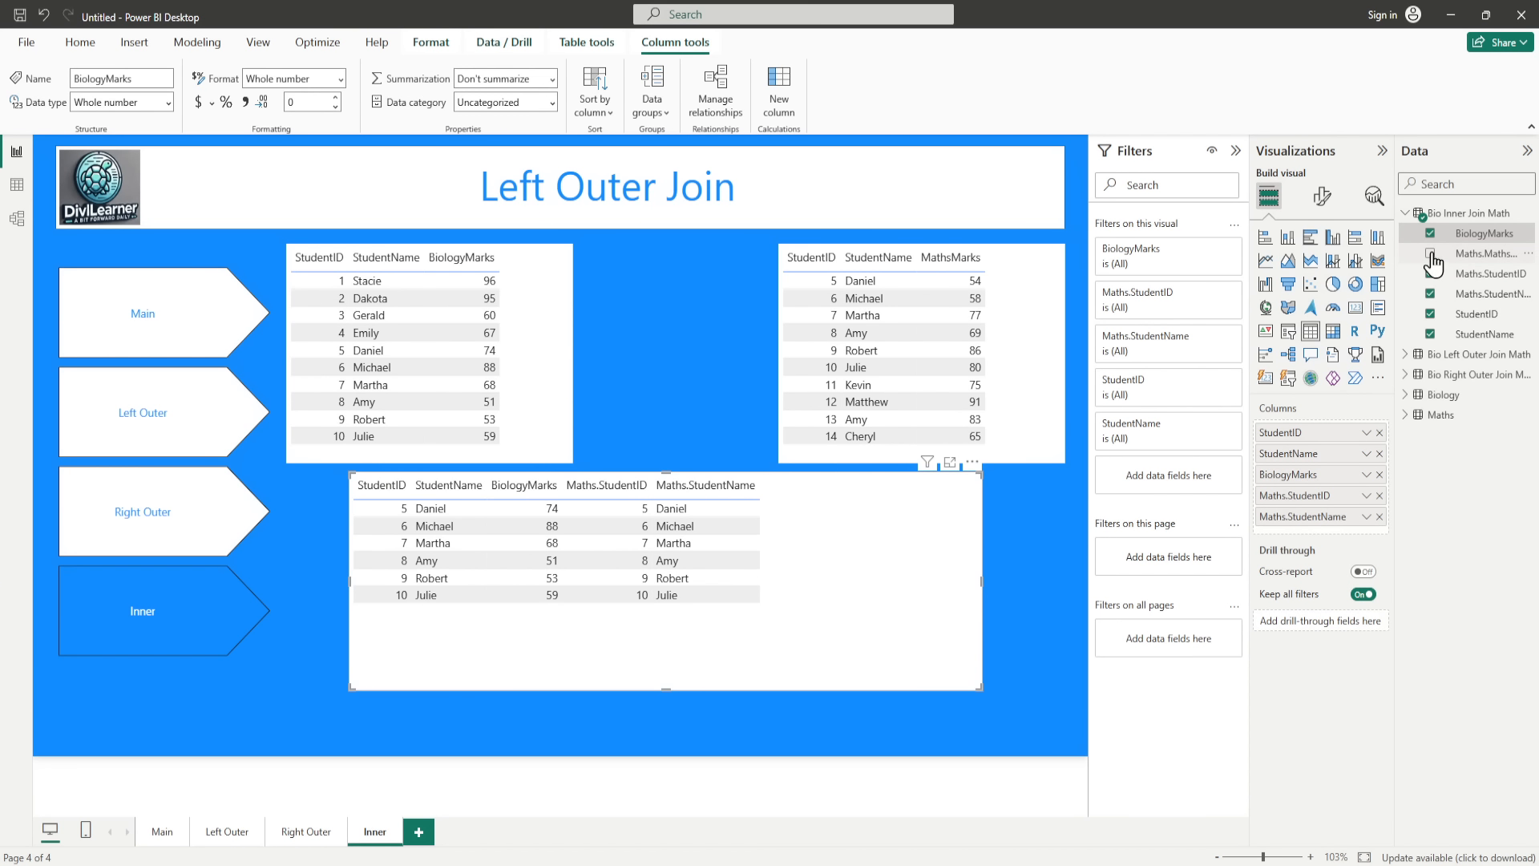
pyautogui.click(1429, 253)
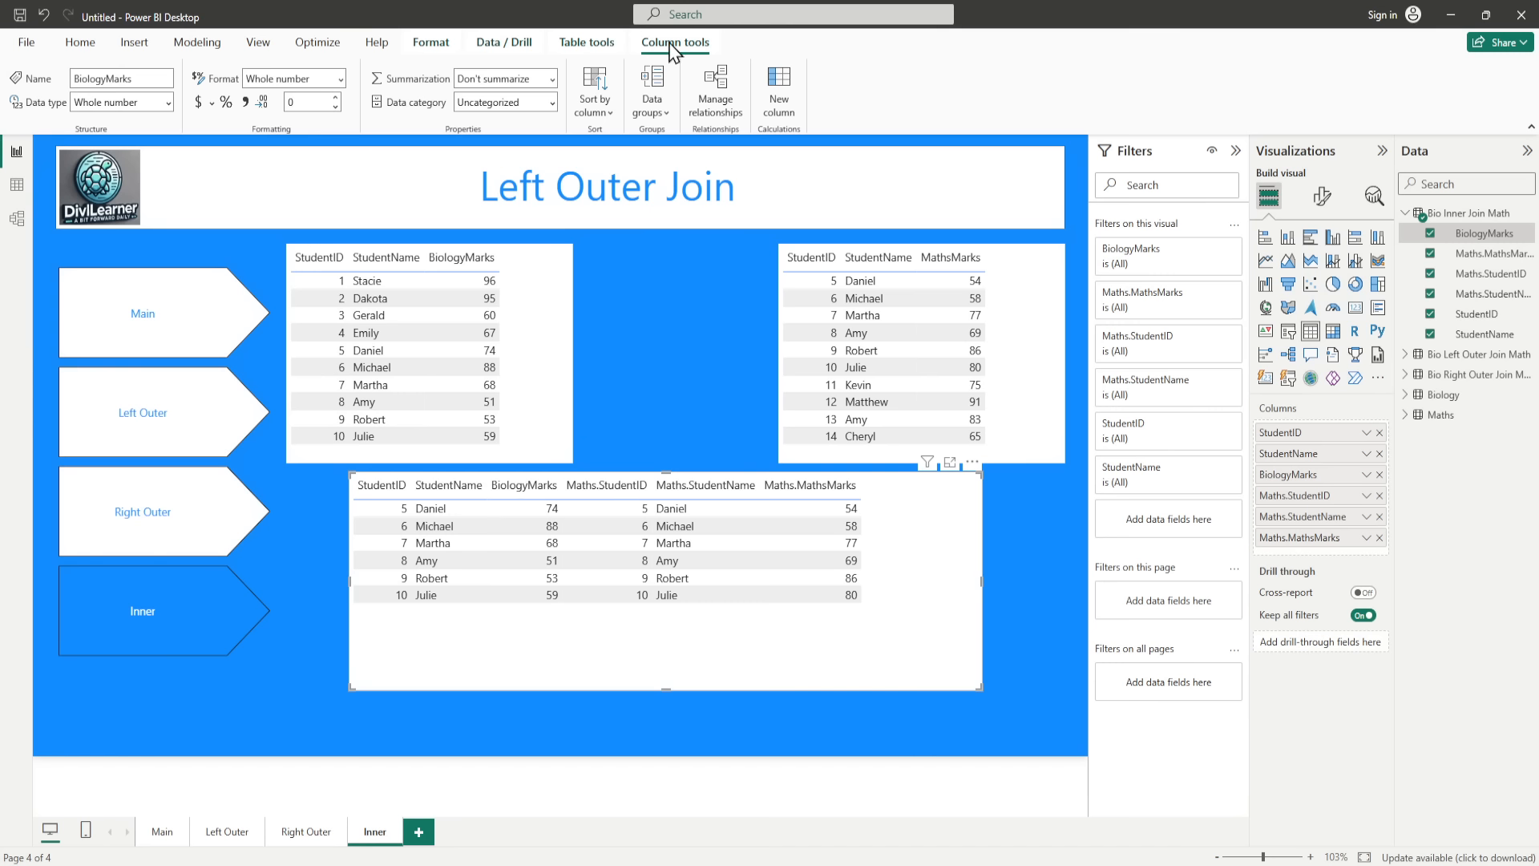
pyautogui.click(418, 831)
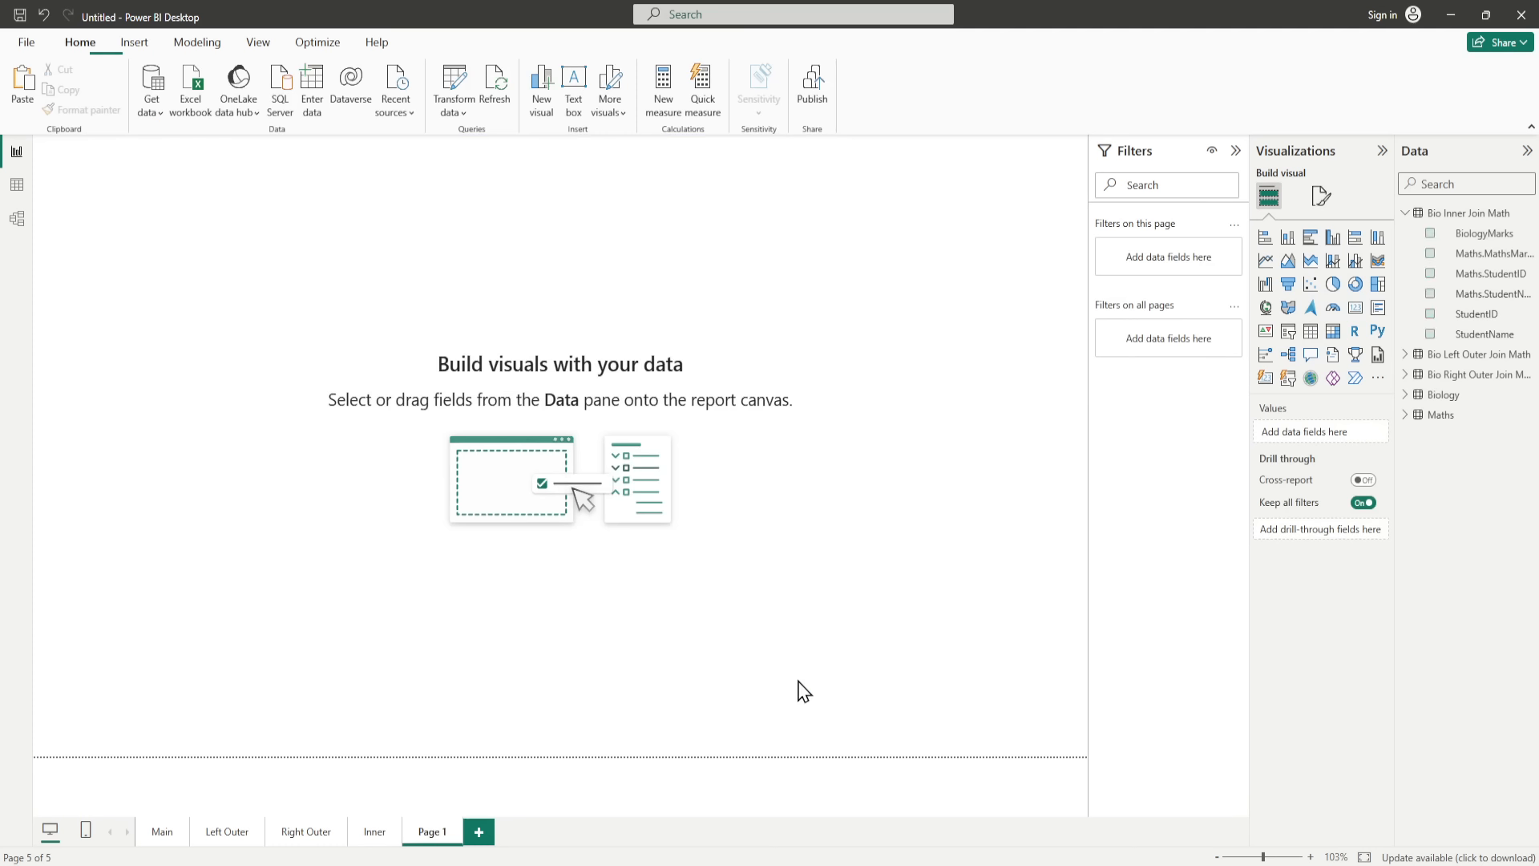
pyautogui.click(457, 831)
pyautogui.click(915, 479)
# Step: Duplicate the Inner report page and rename the copy Full Outer
pyautogui.rightClick(377, 838)
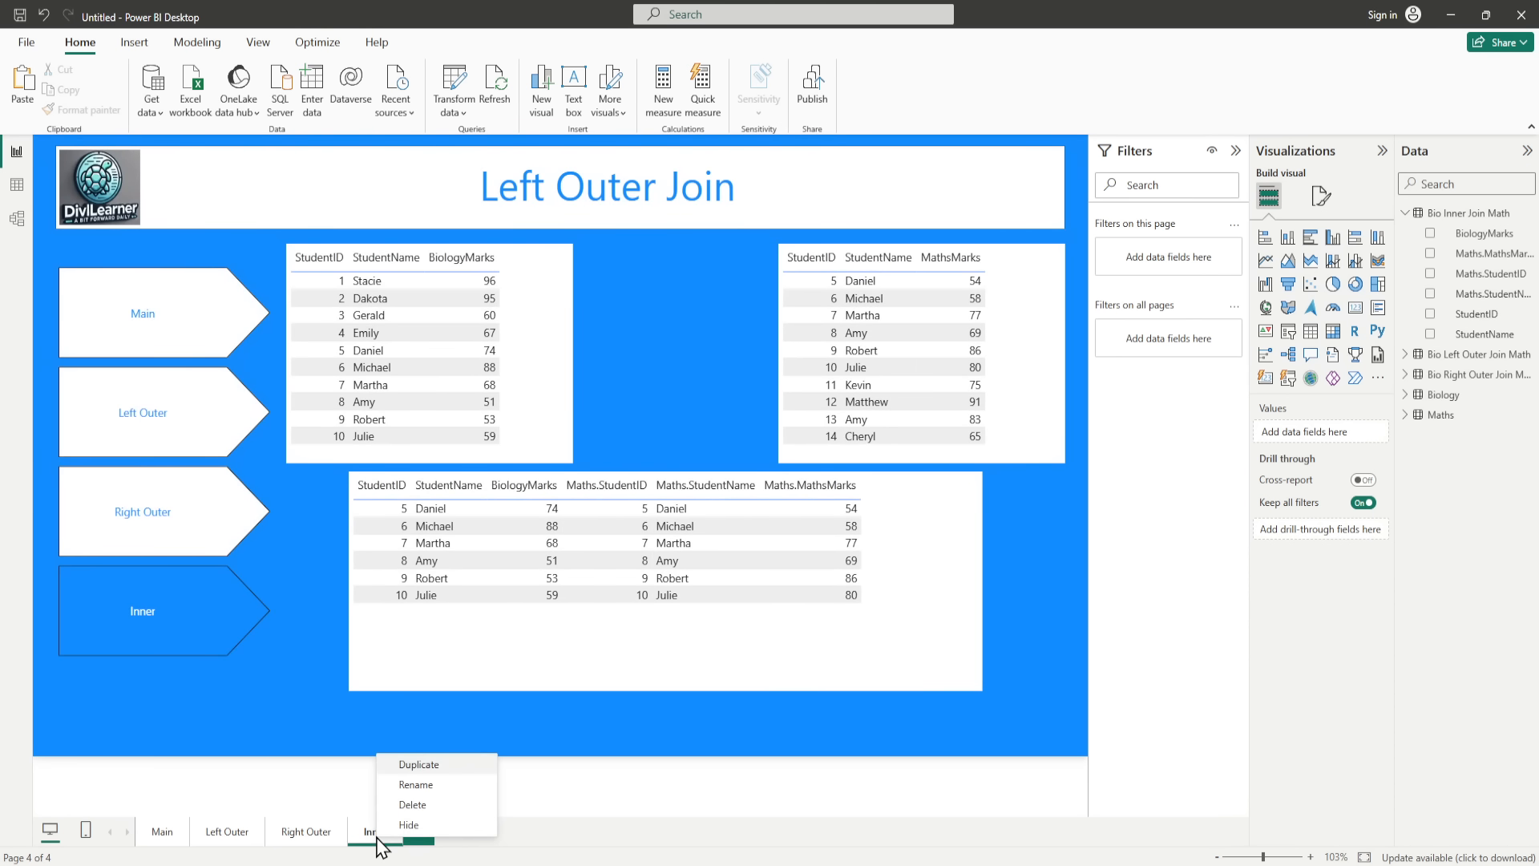
pyautogui.click(418, 763)
pyautogui.doubleClick(452, 831)
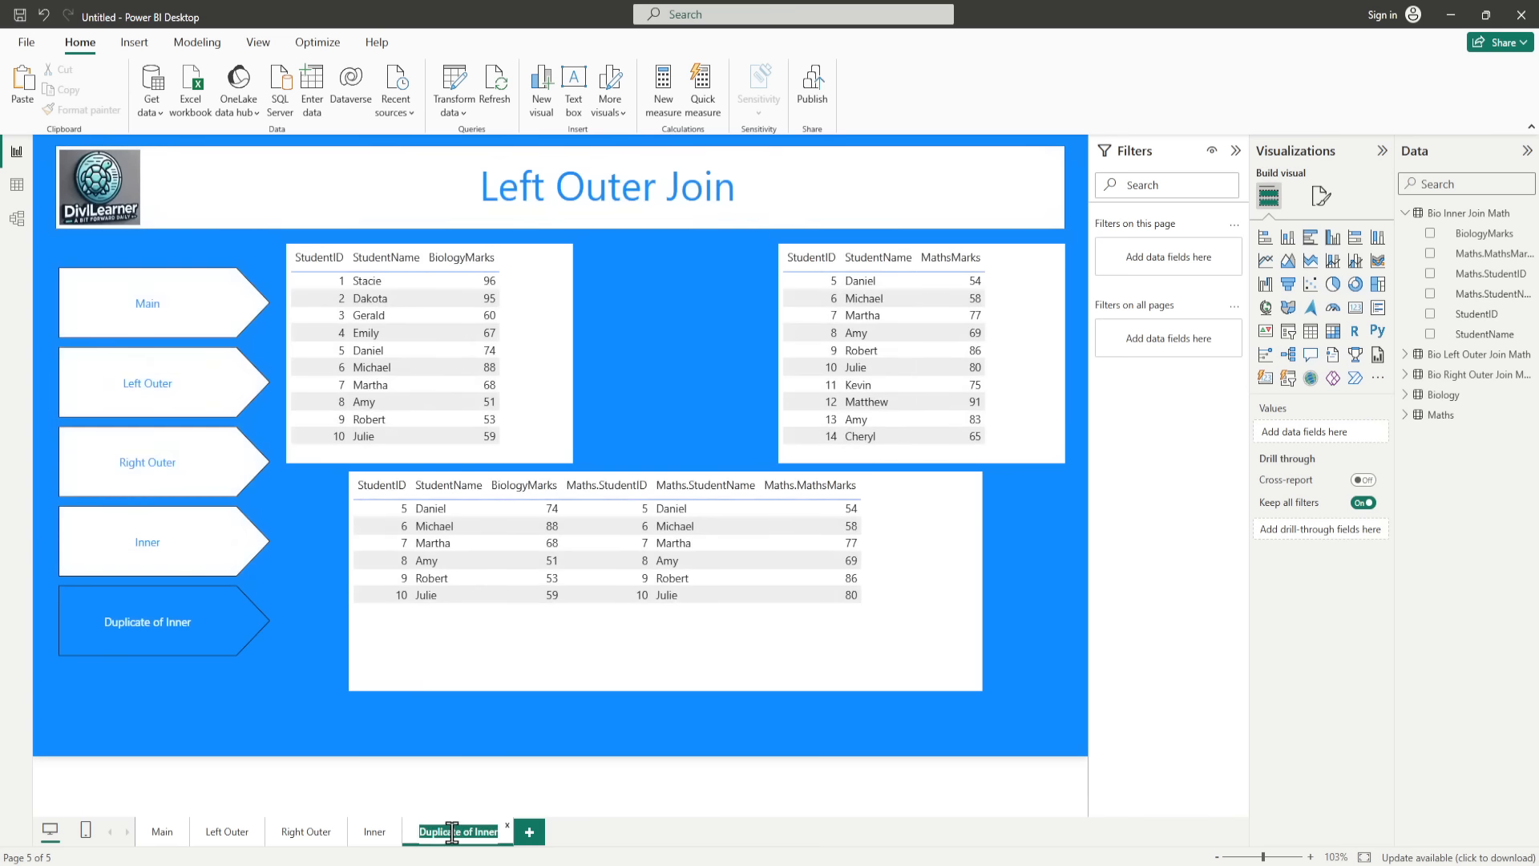
pyautogui.write('Full Outer')
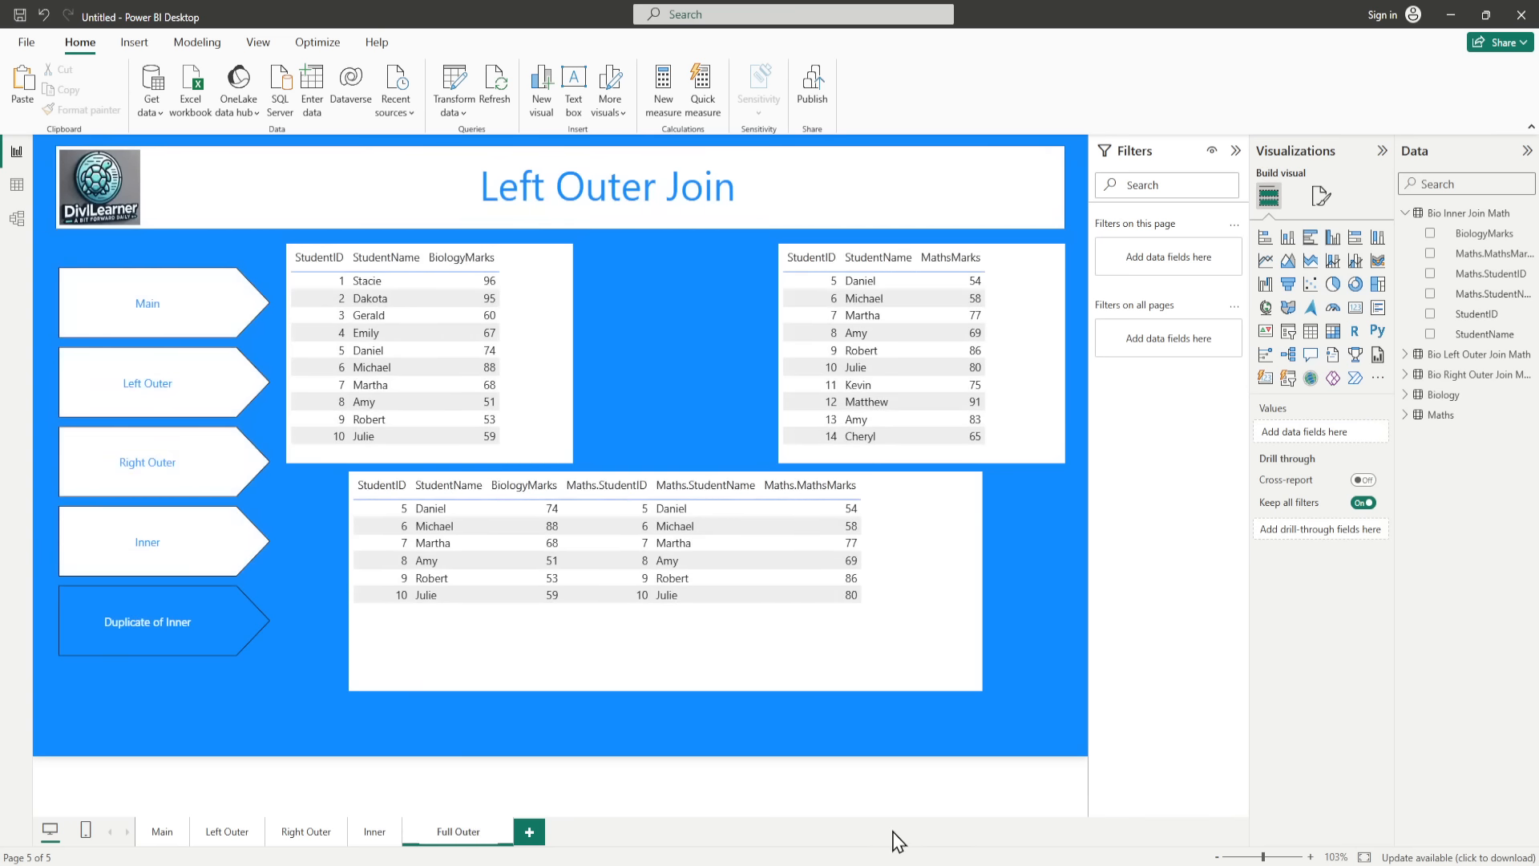
pyautogui.press('Return')
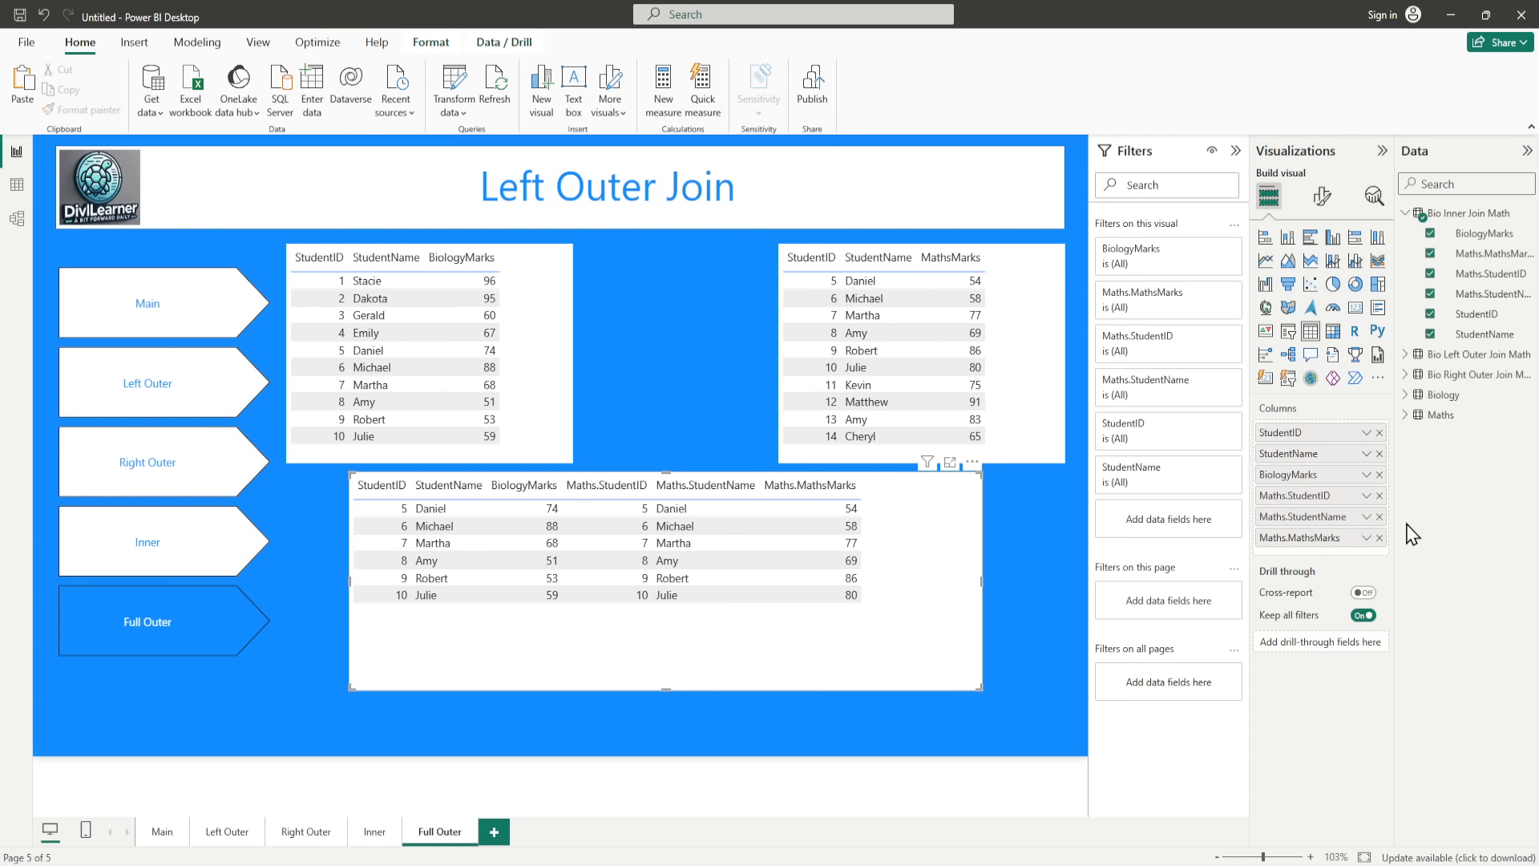
# Step: Remove all six fields from the join result table on the Full Outer page
pyautogui.click(1379, 537)
pyautogui.click(1378, 515)
pyautogui.click(1380, 495)
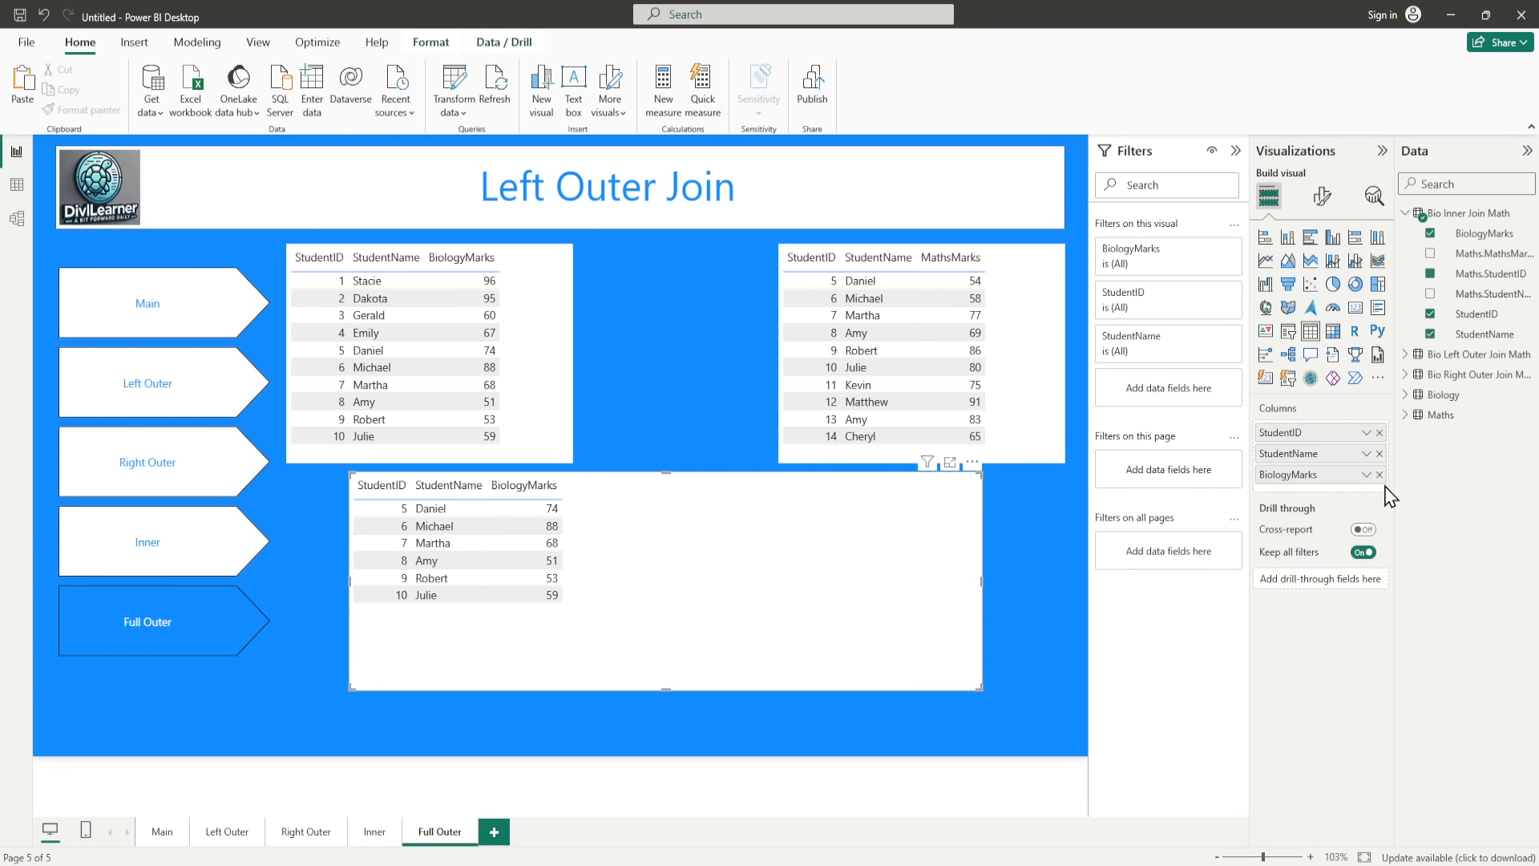
pyautogui.click(1379, 474)
pyautogui.click(1379, 453)
pyautogui.click(1380, 434)
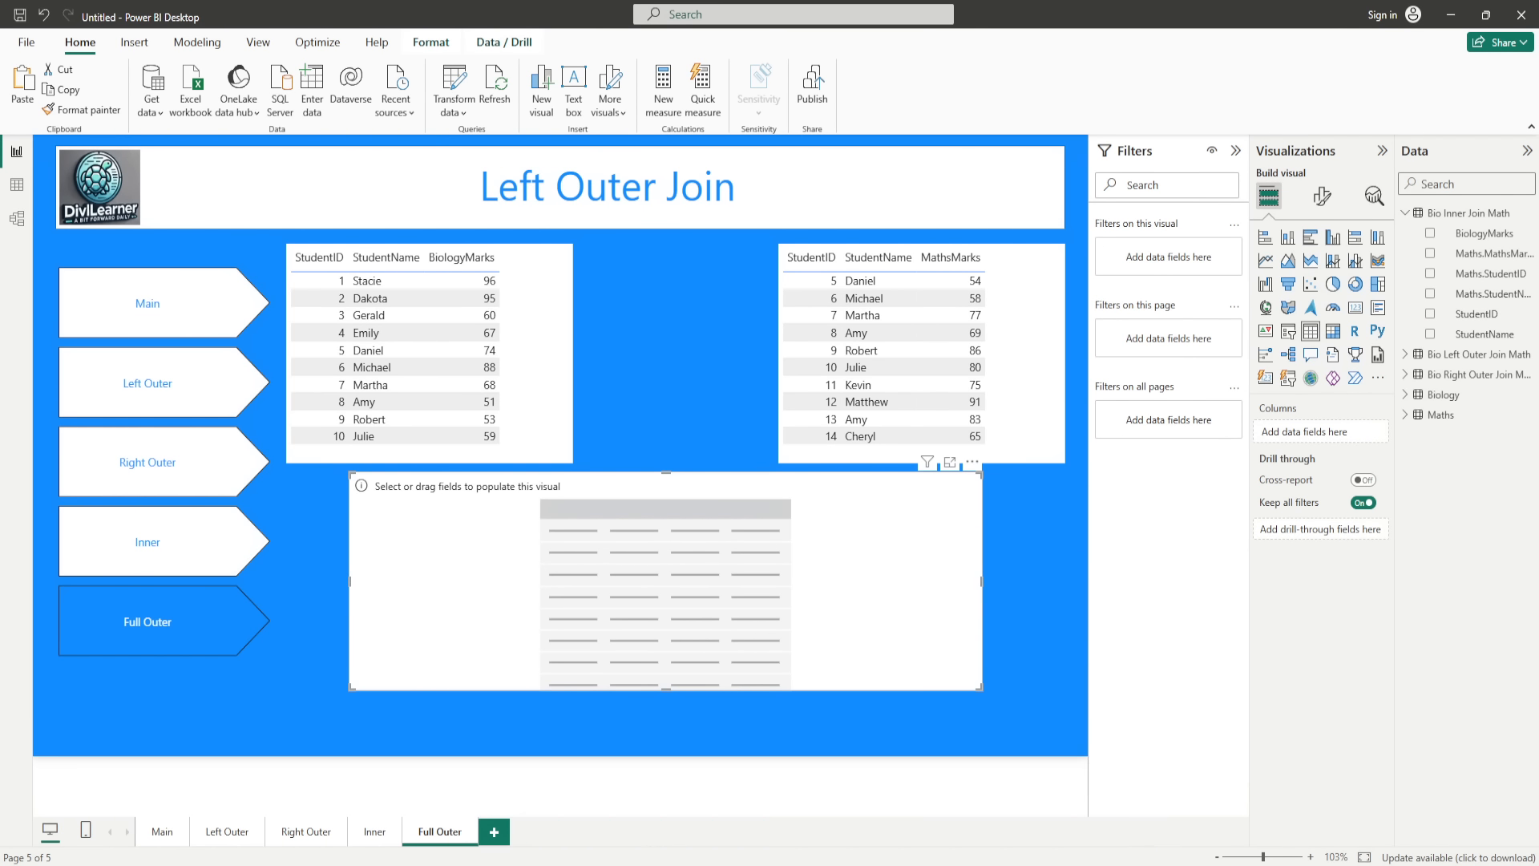
# Step: In Power Query Editor, merge Biology with Maths as a new query, matching on StudentID with the Full Outer (all rows from both) join kind
pyautogui.click(1154, 810)
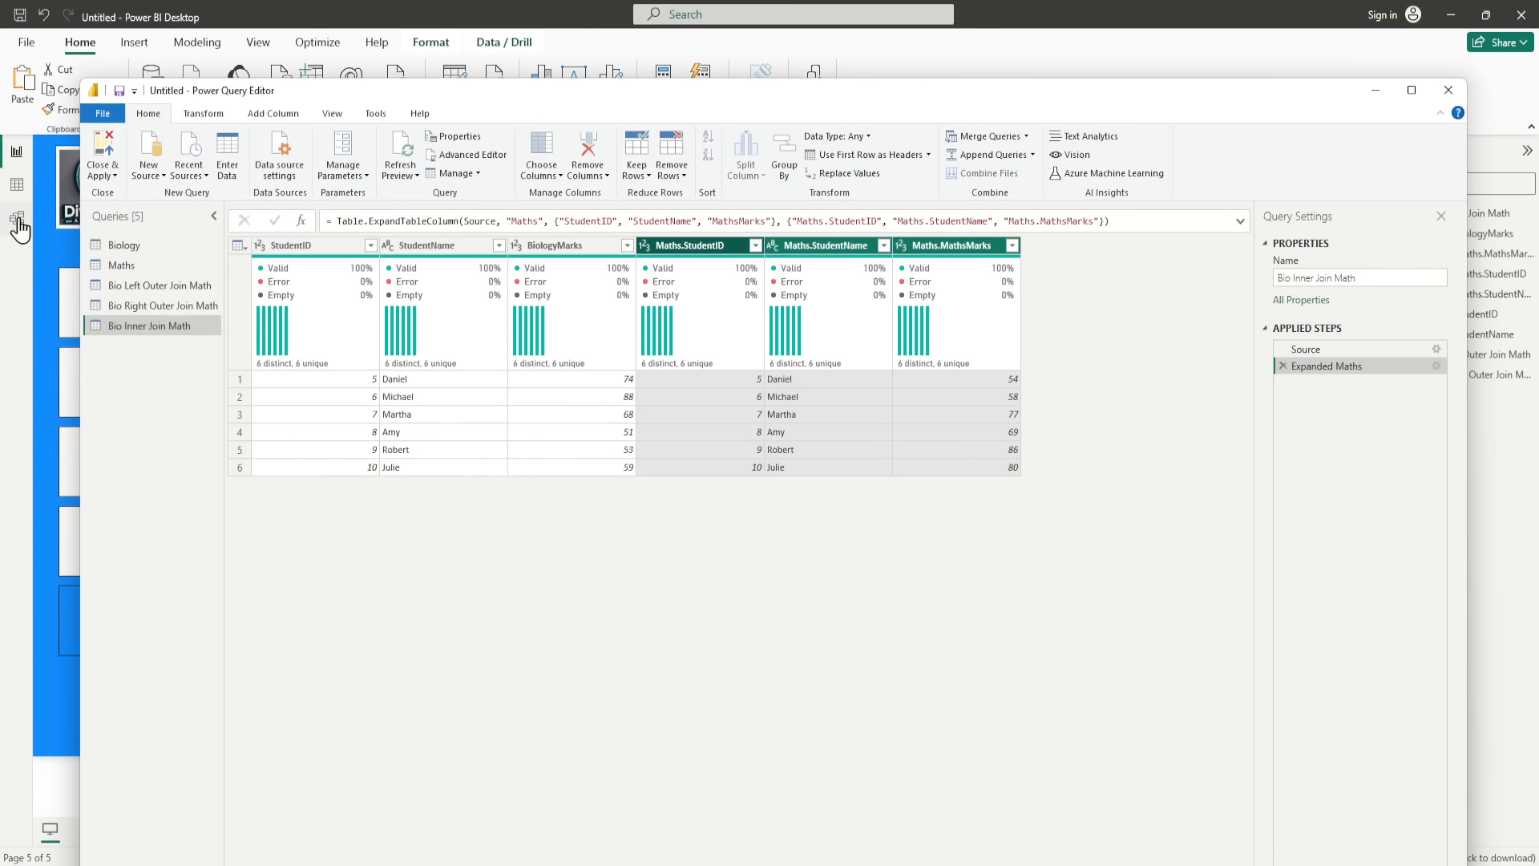
pyautogui.click(1026, 137)
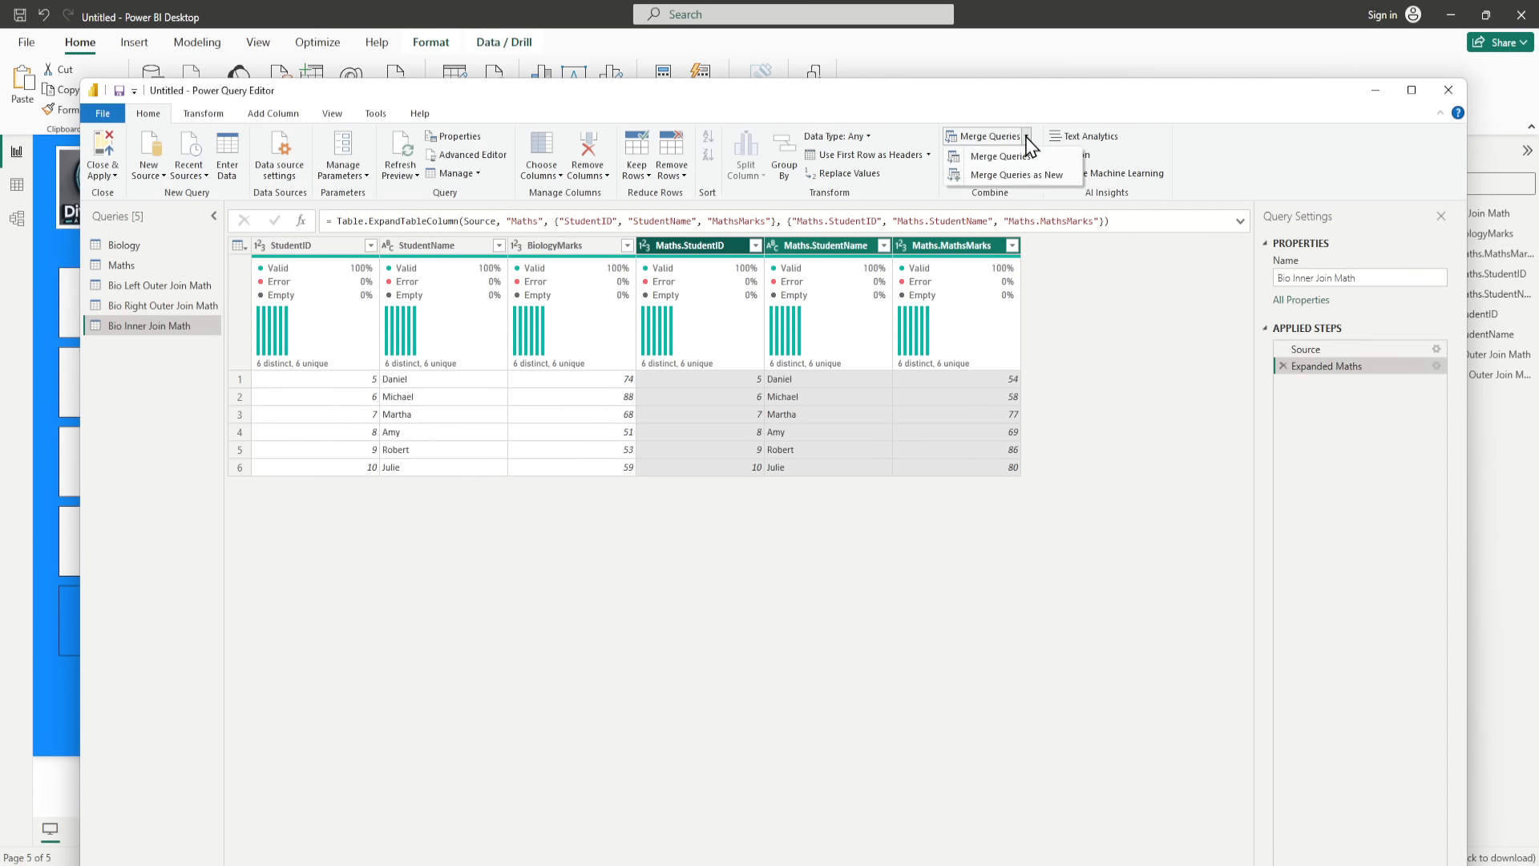
pyautogui.click(1017, 174)
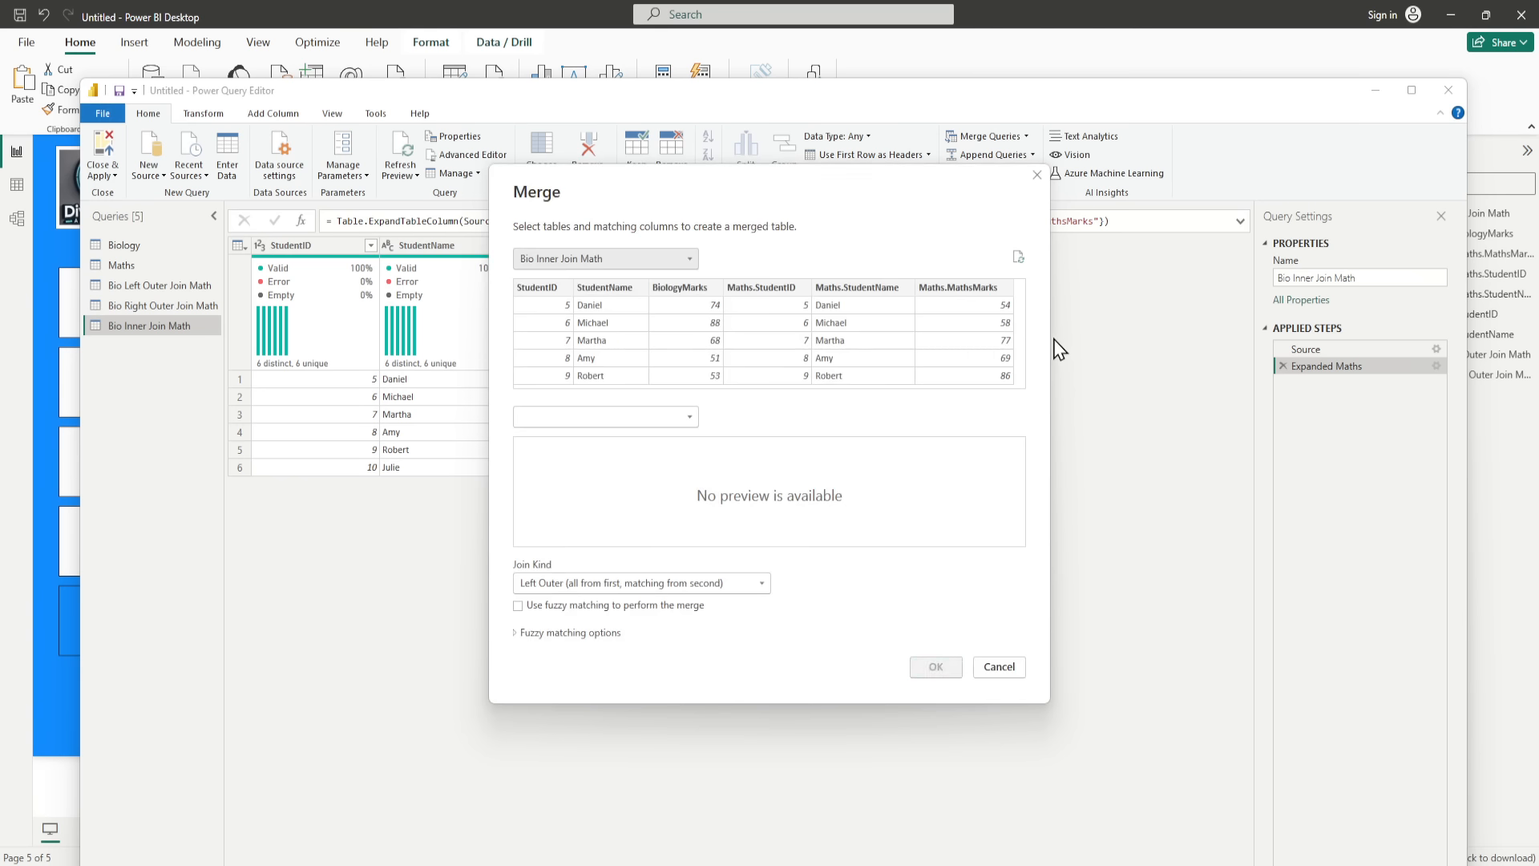
pyautogui.click(630, 259)
pyautogui.click(539, 330)
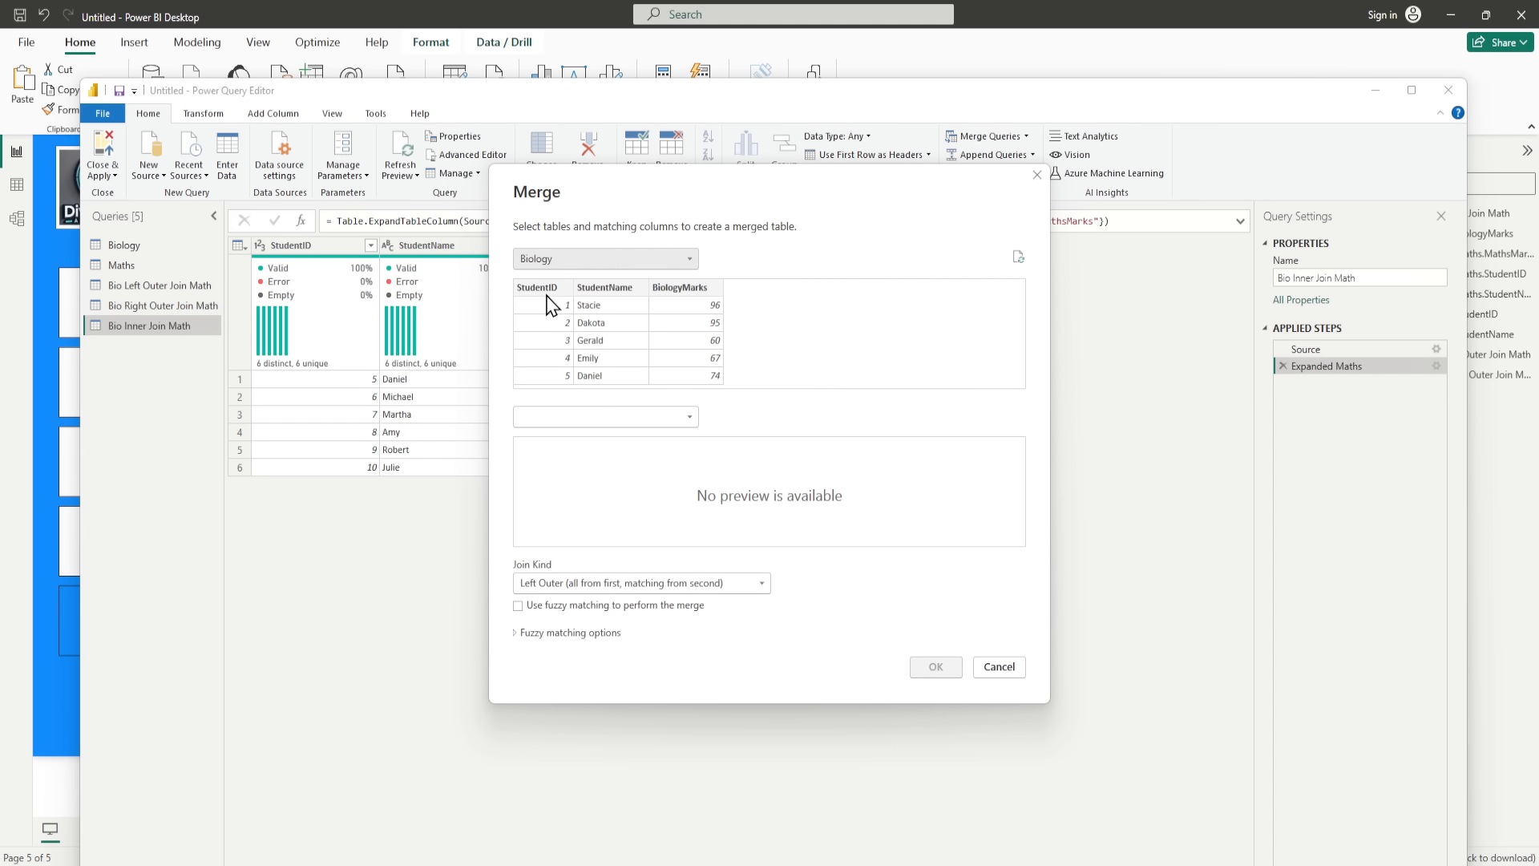
pyautogui.click(546, 290)
pyautogui.click(625, 417)
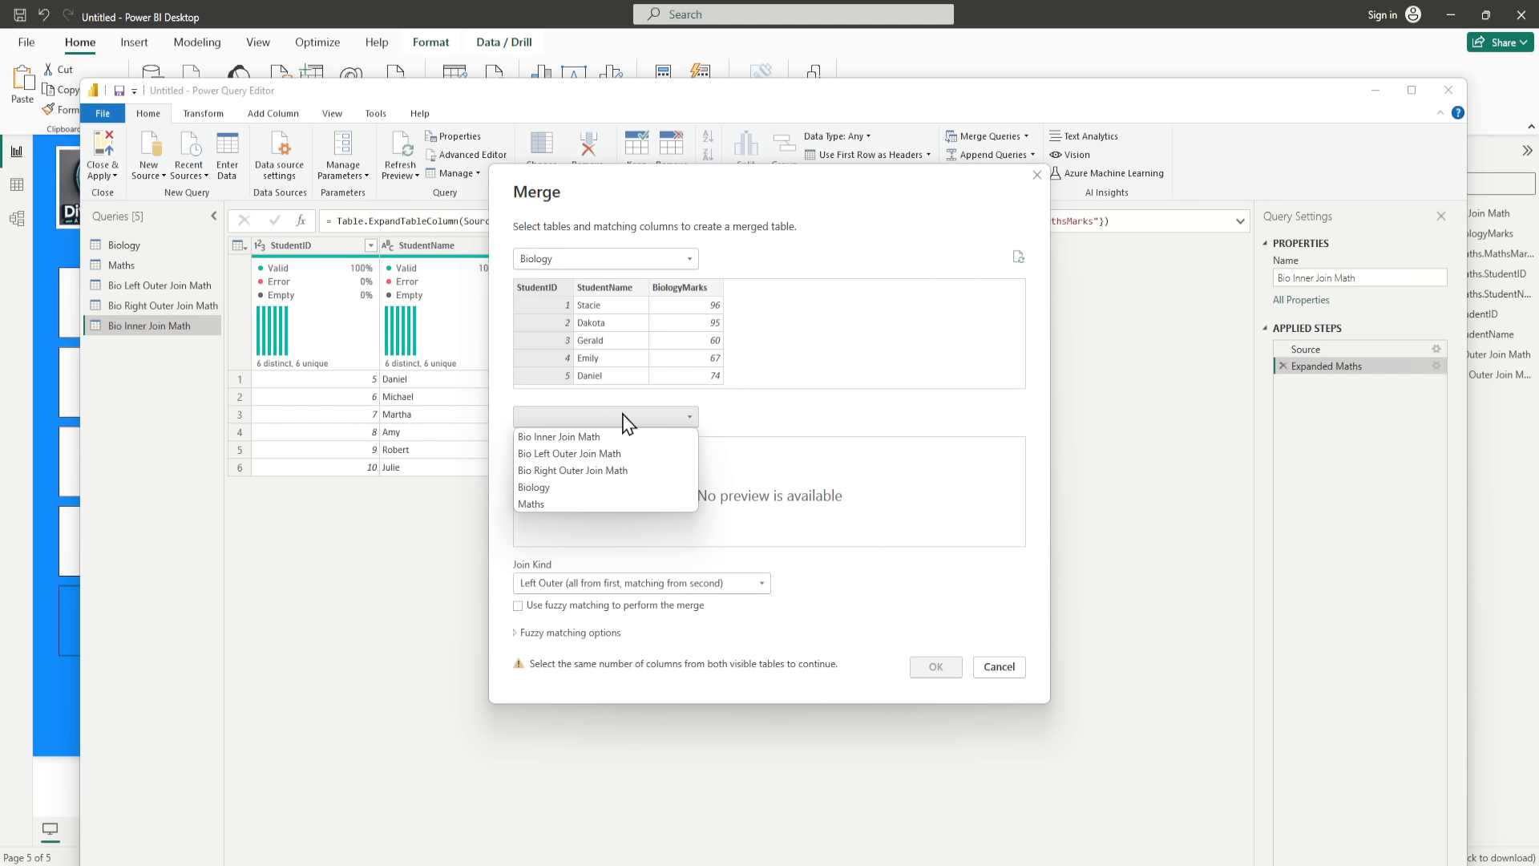
pyautogui.click(551, 504)
pyautogui.click(538, 445)
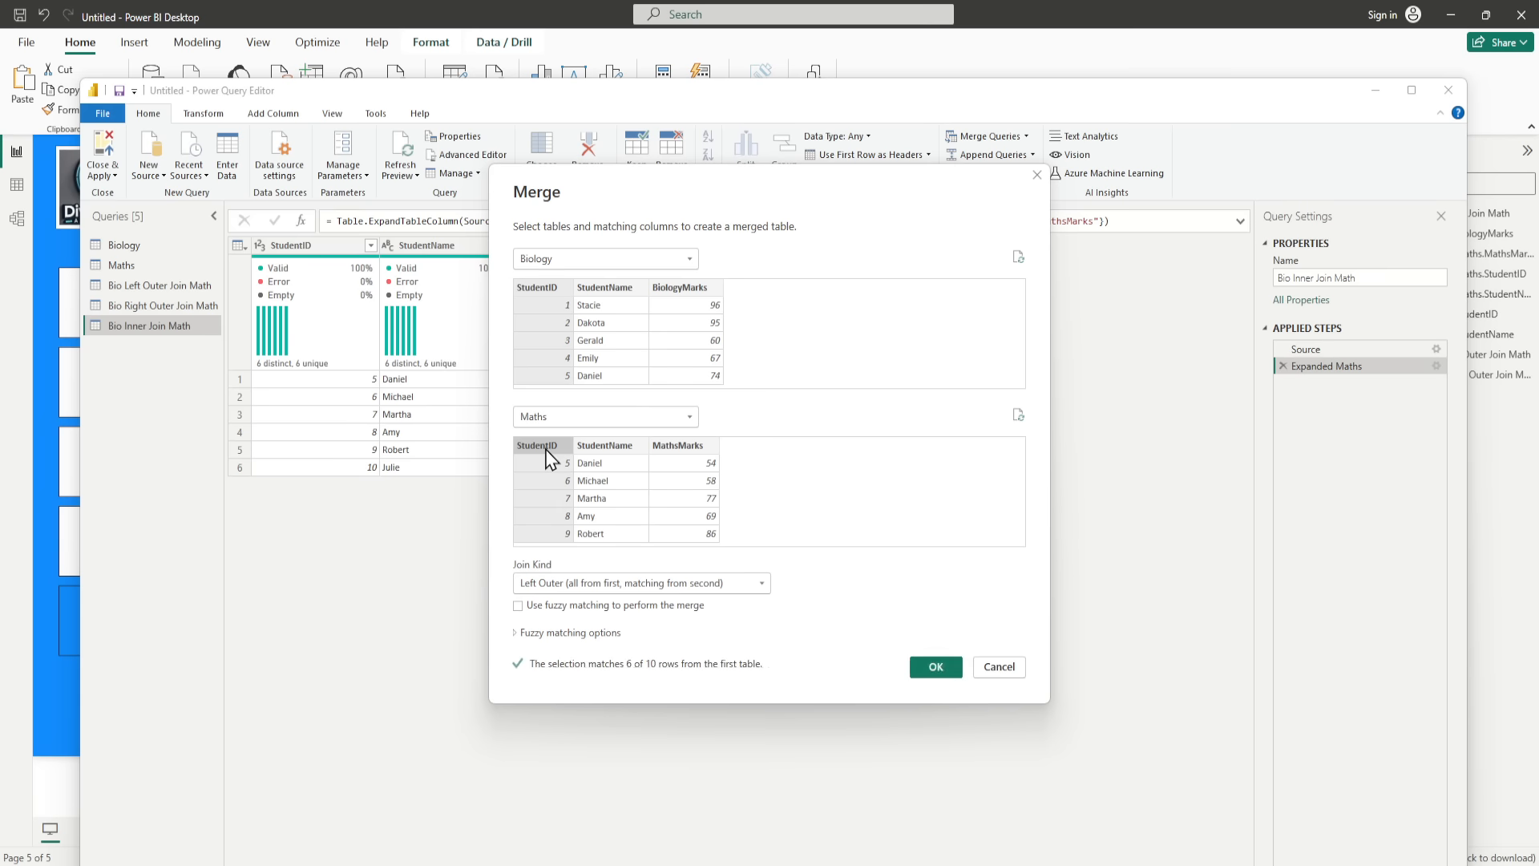
pyautogui.click(594, 583)
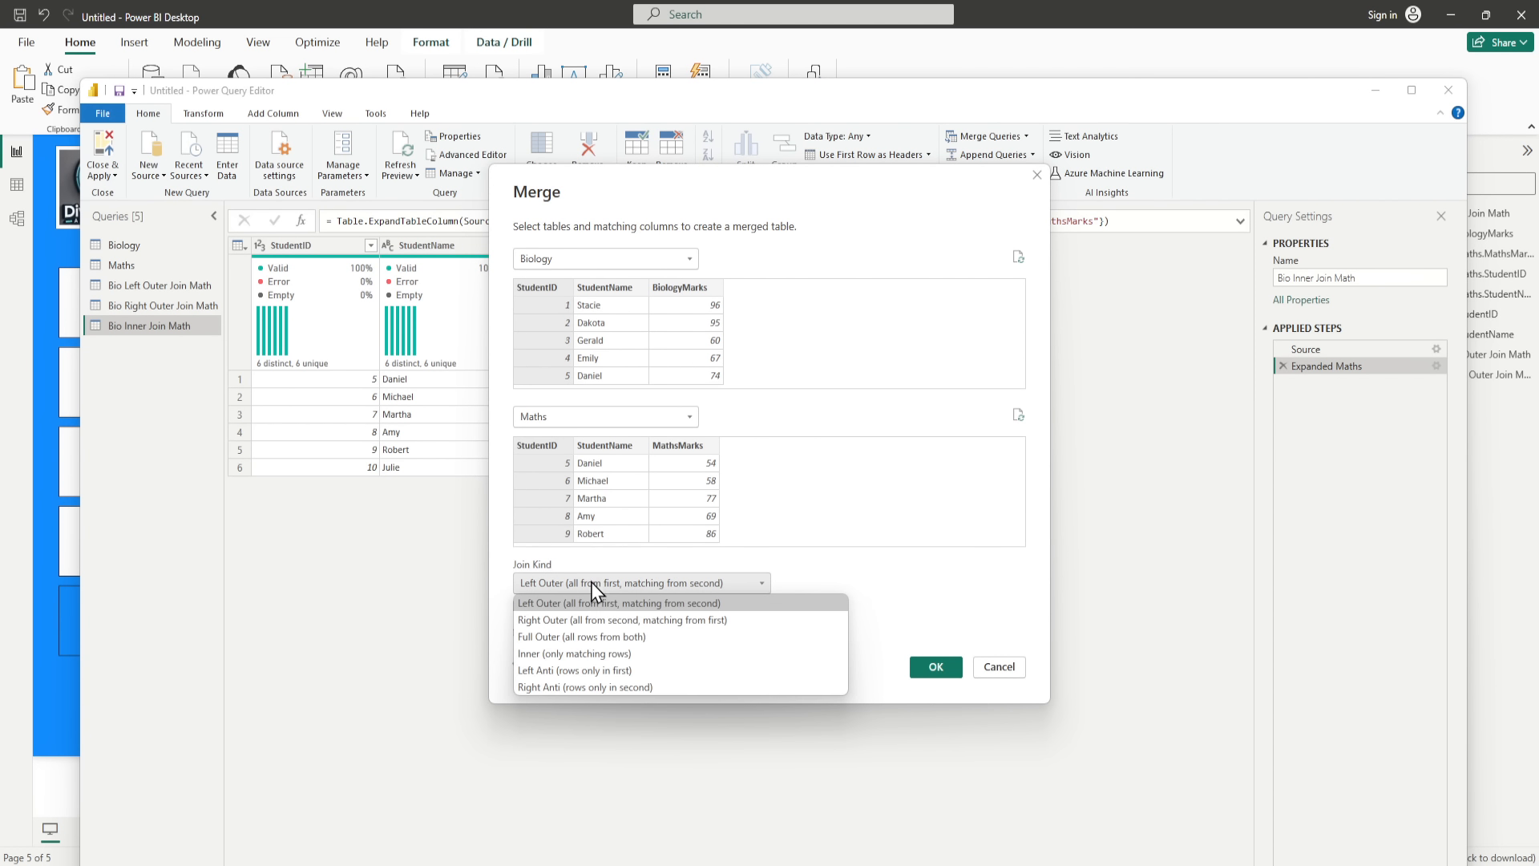
pyautogui.click(599, 635)
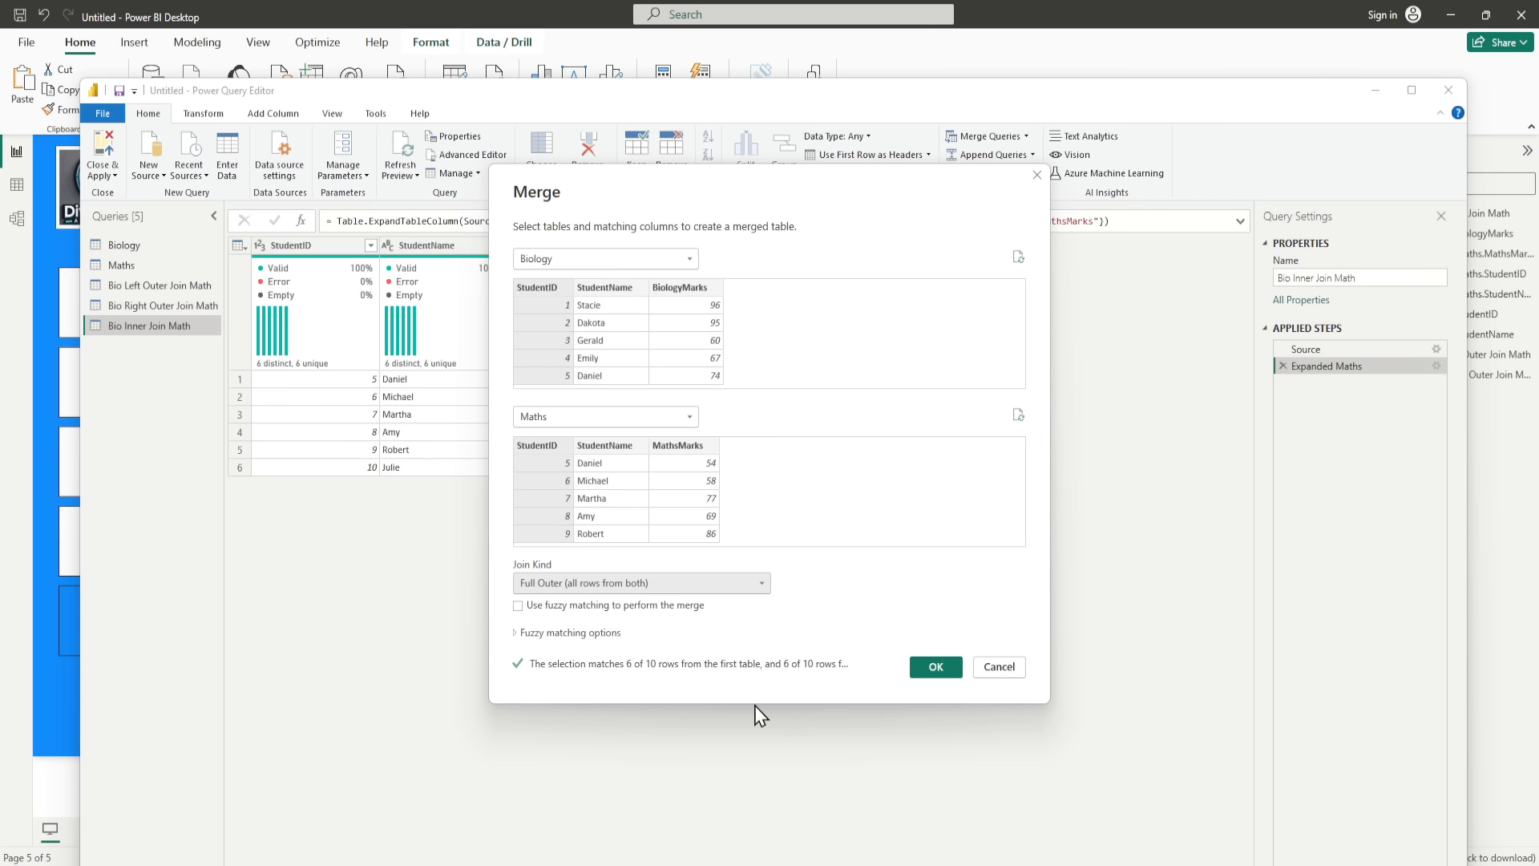
pyautogui.click(944, 669)
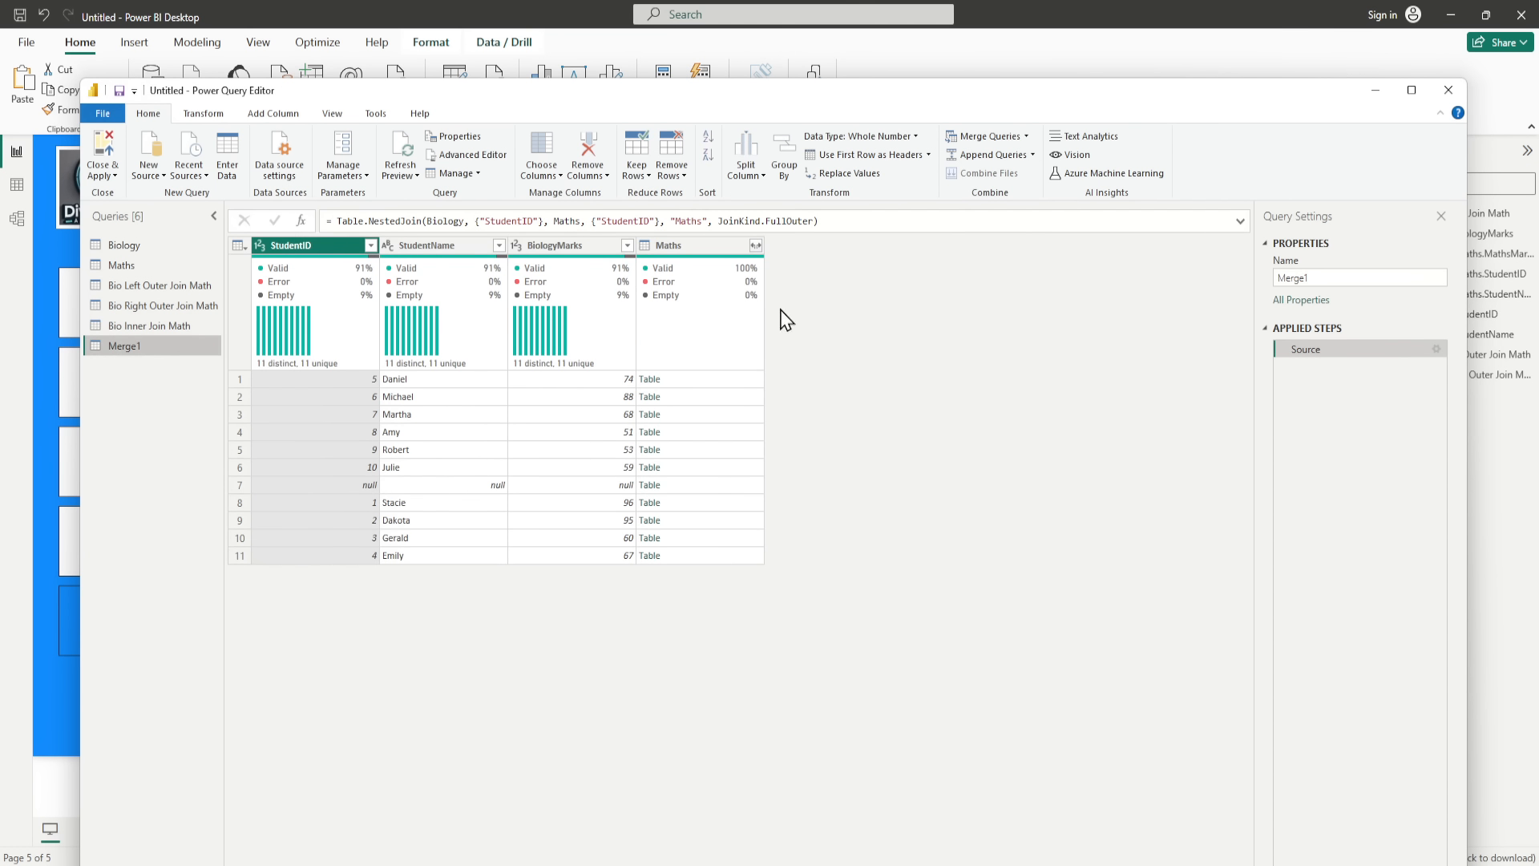
# Step: Expand the merged query's Maths column into StudentID, StudentName and MathsMarks with the Maths prefix, and rename the query Bio Full Outer Join Math
pyautogui.click(756, 246)
pyautogui.click(683, 442)
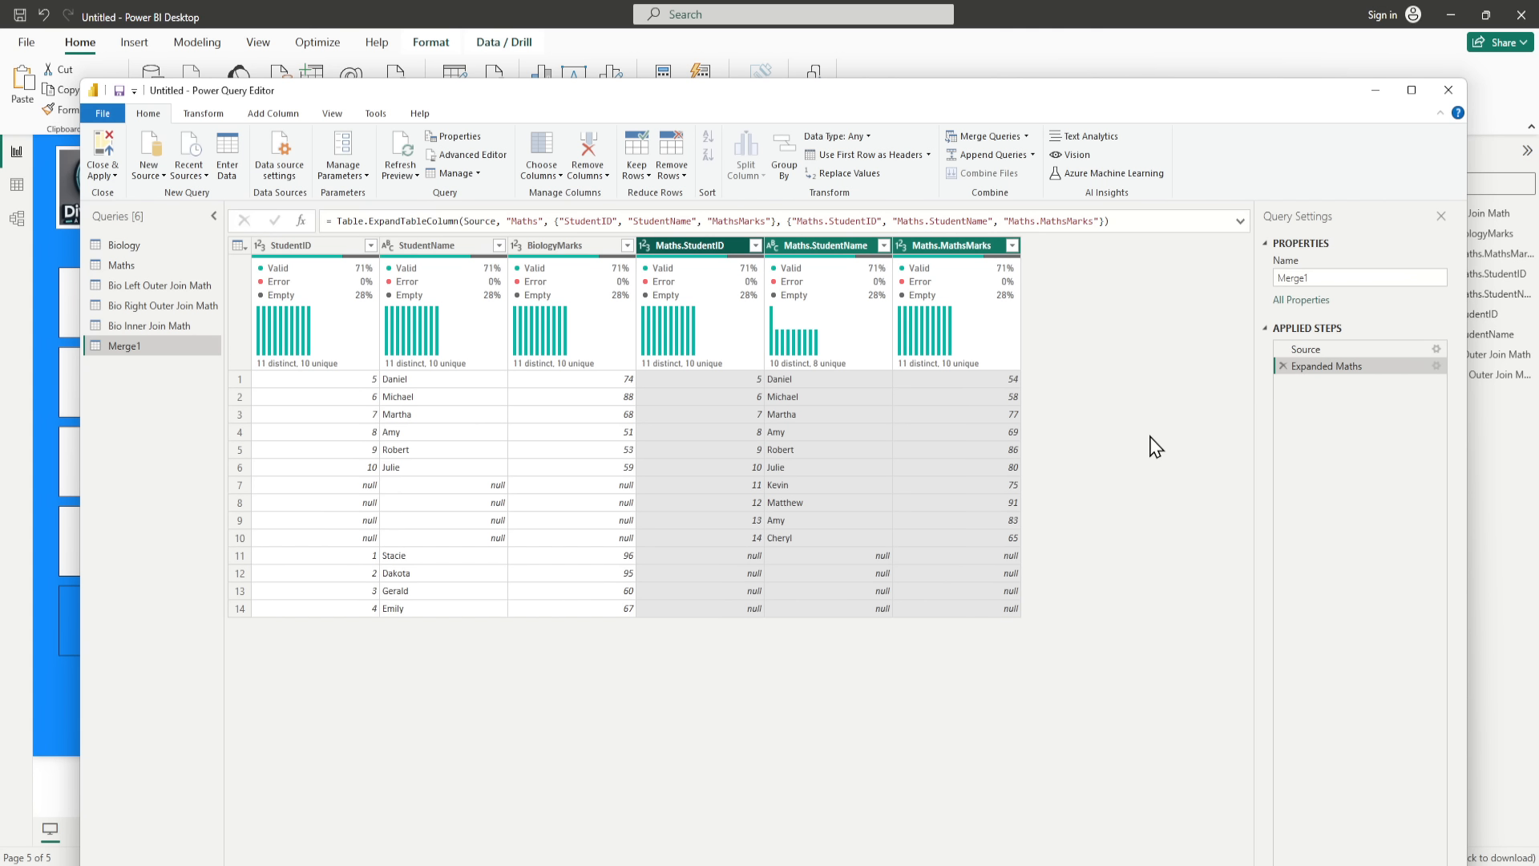
pyautogui.click(1334, 278)
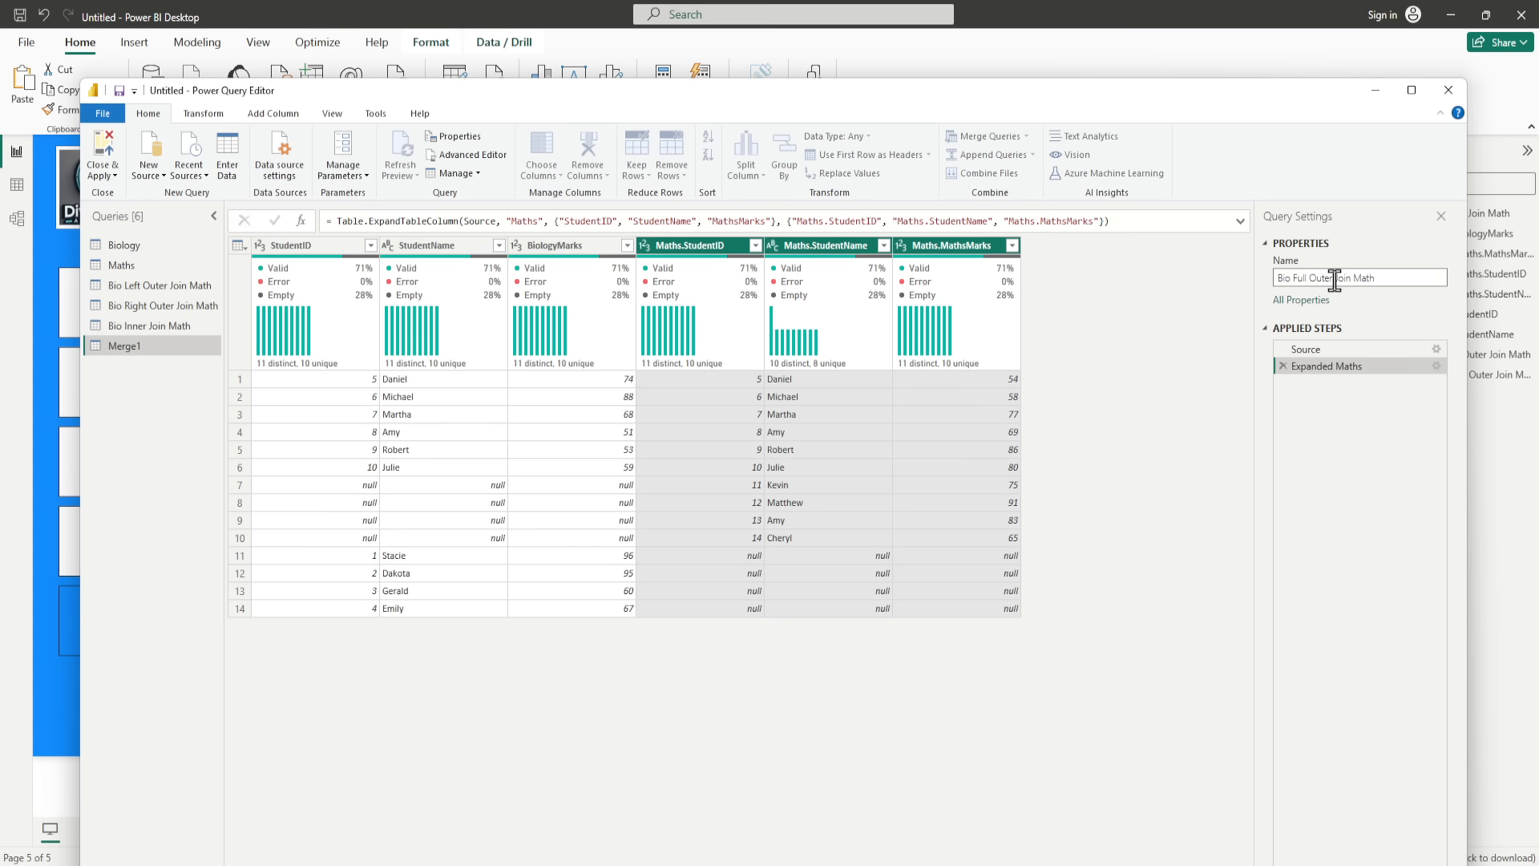
pyautogui.press('Return')
# Step: Apply the query changes to the data model and return to the Full Outer report page
pyautogui.click(114, 176)
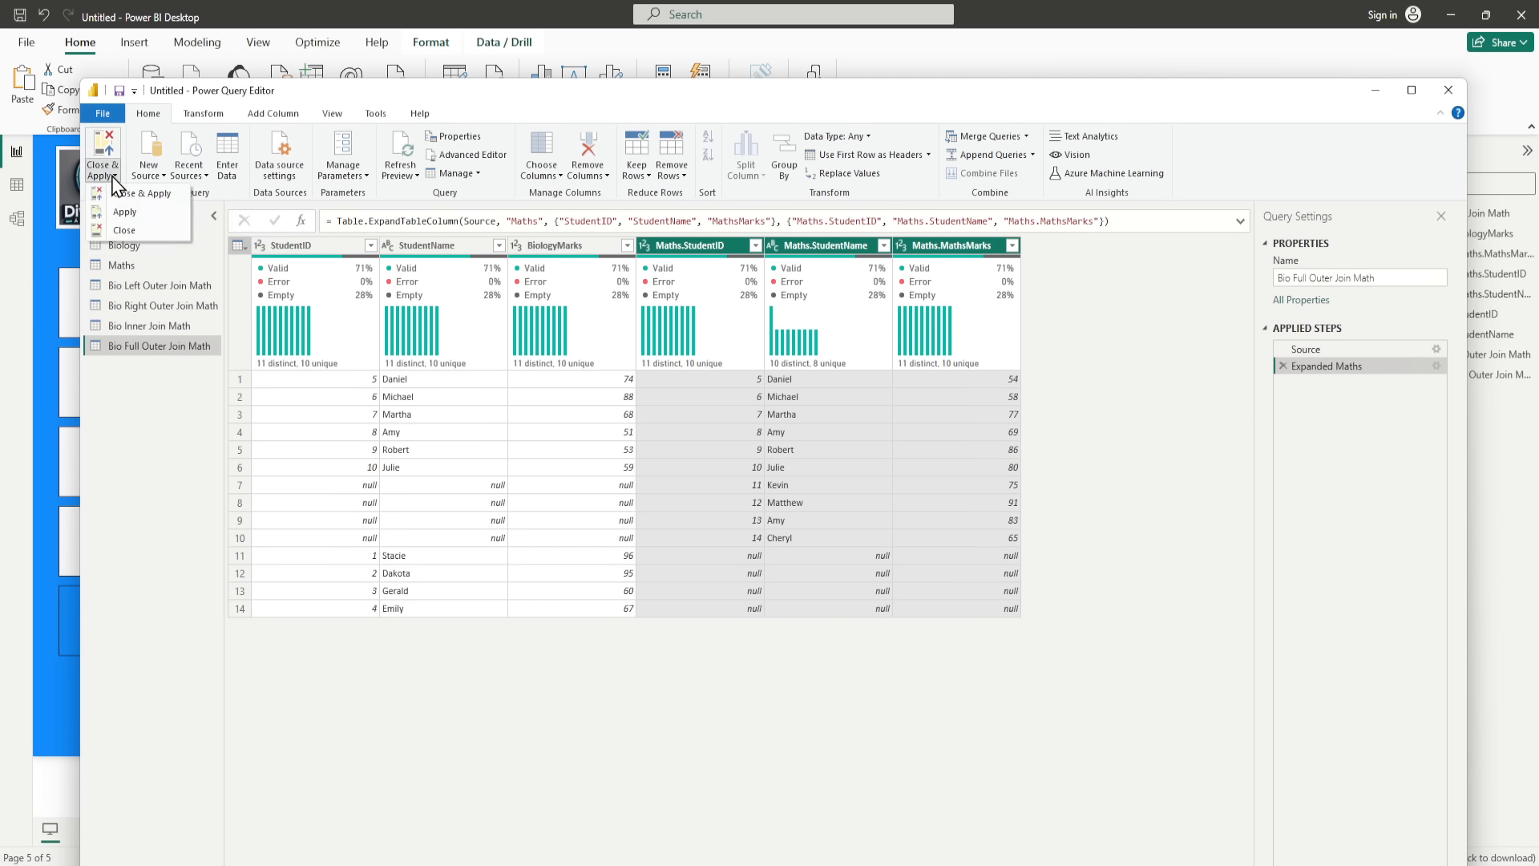
pyautogui.click(124, 211)
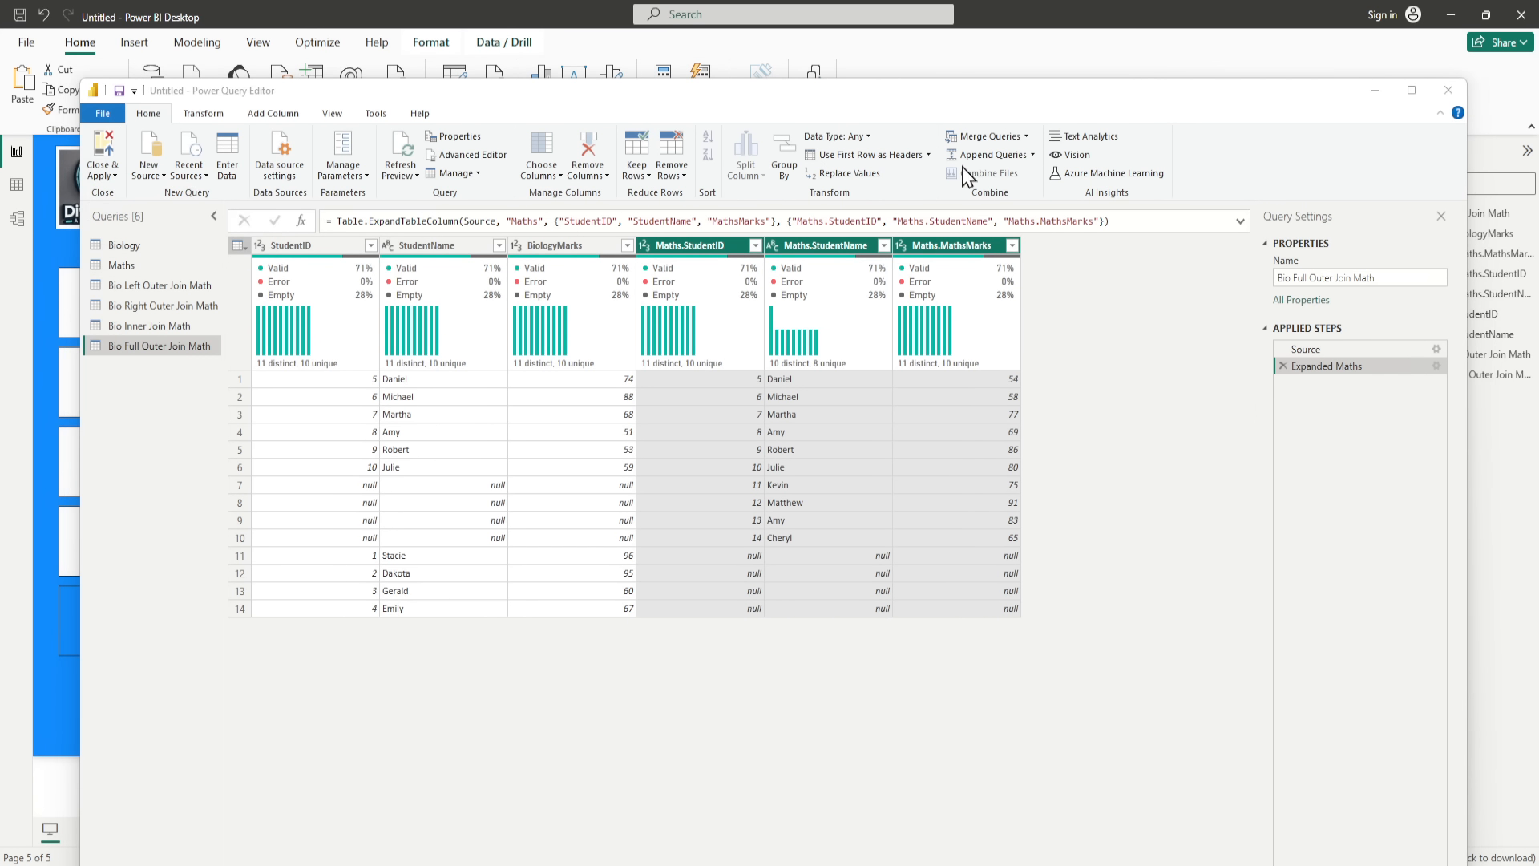
pyautogui.click(1376, 92)
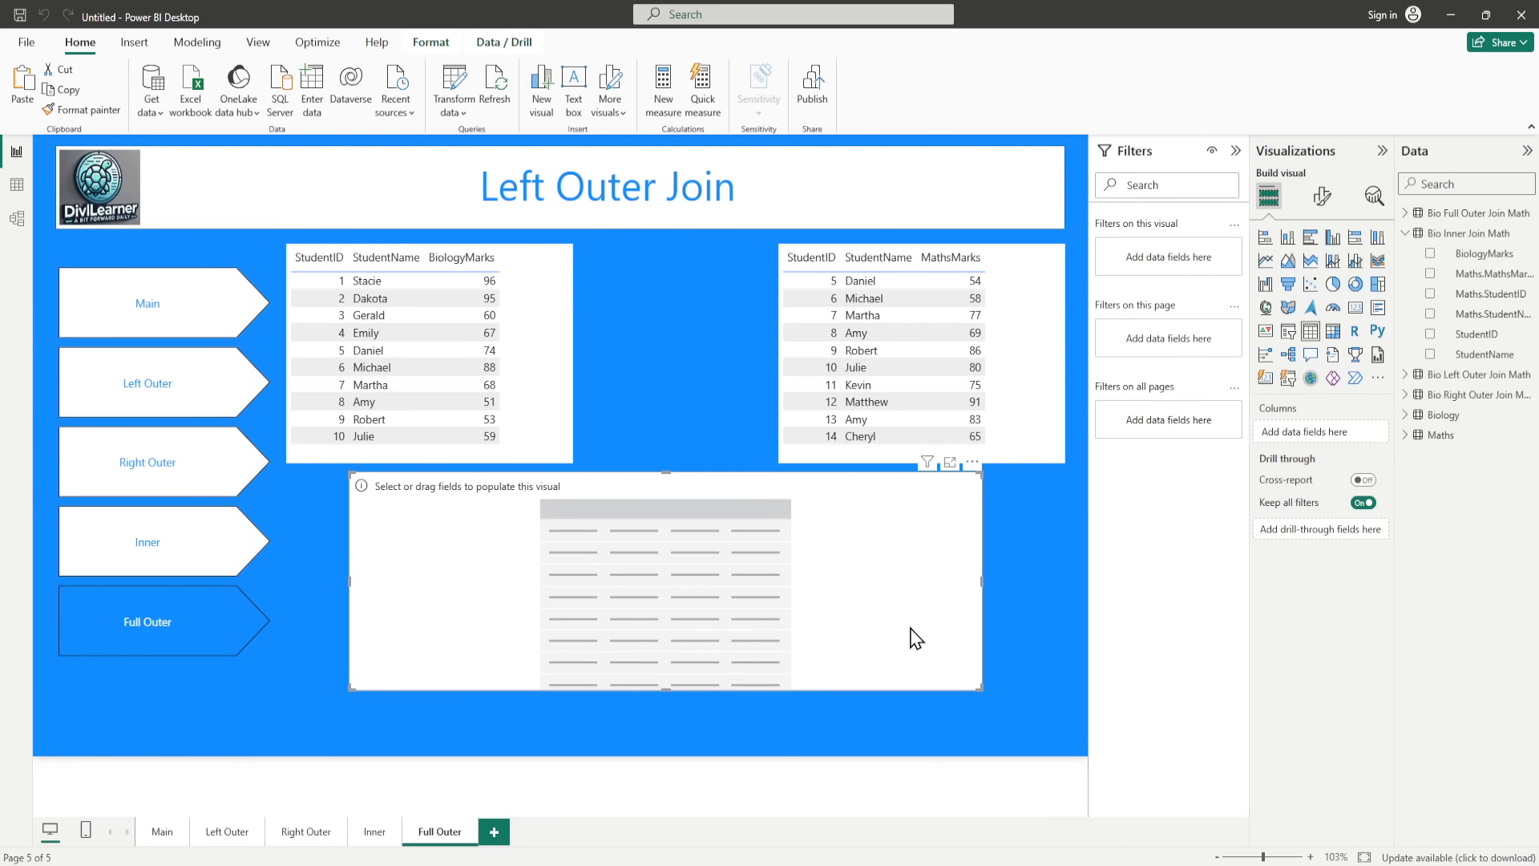
# Step: Turn off default summarization for the Maths.StudentID field of the Bio Full Outer Join Math table
pyautogui.click(1412, 237)
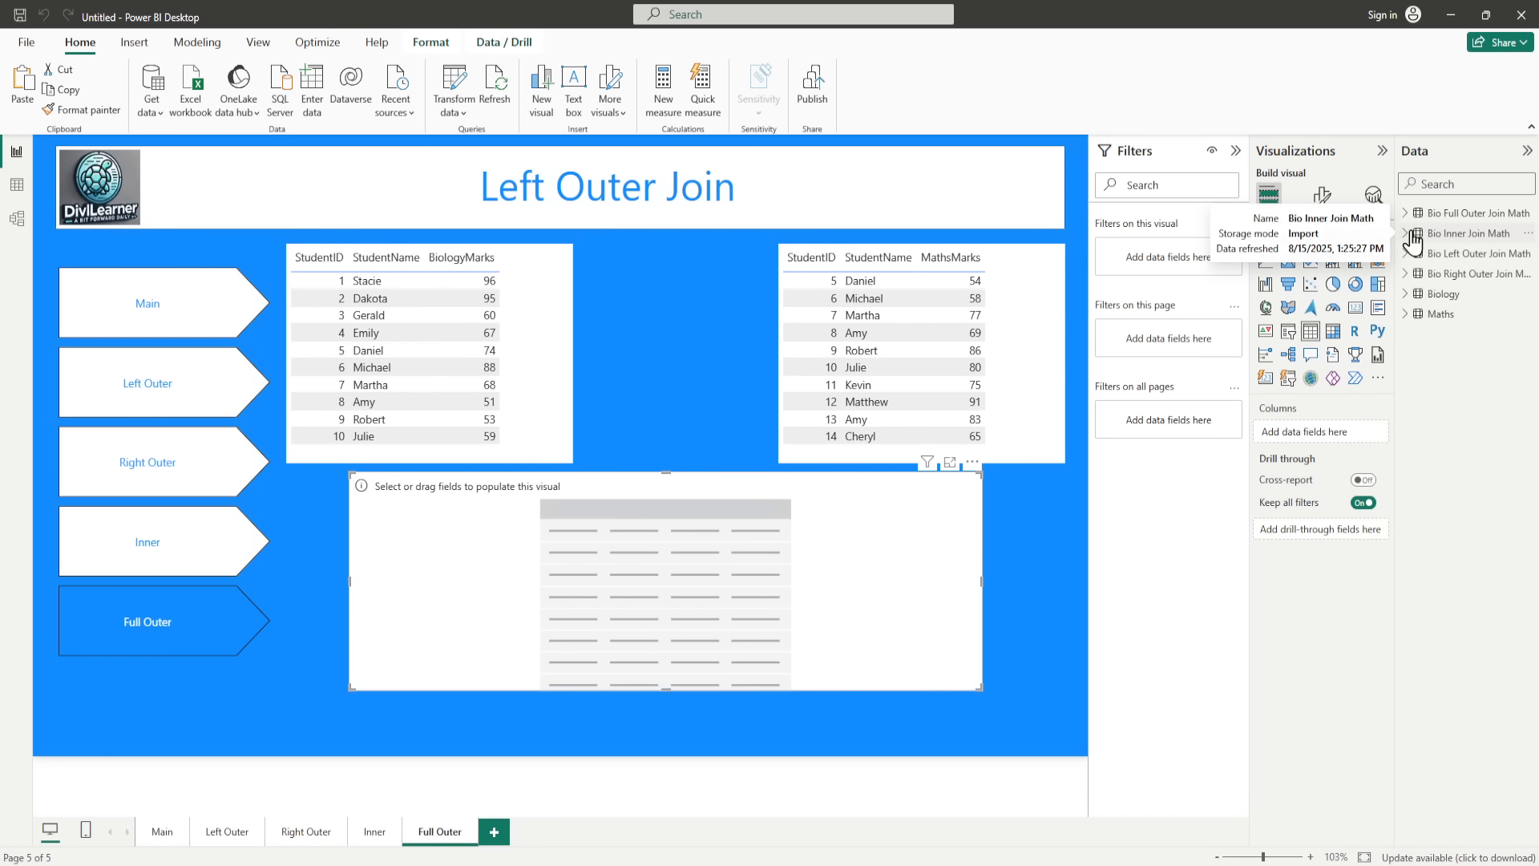
pyautogui.click(1412, 215)
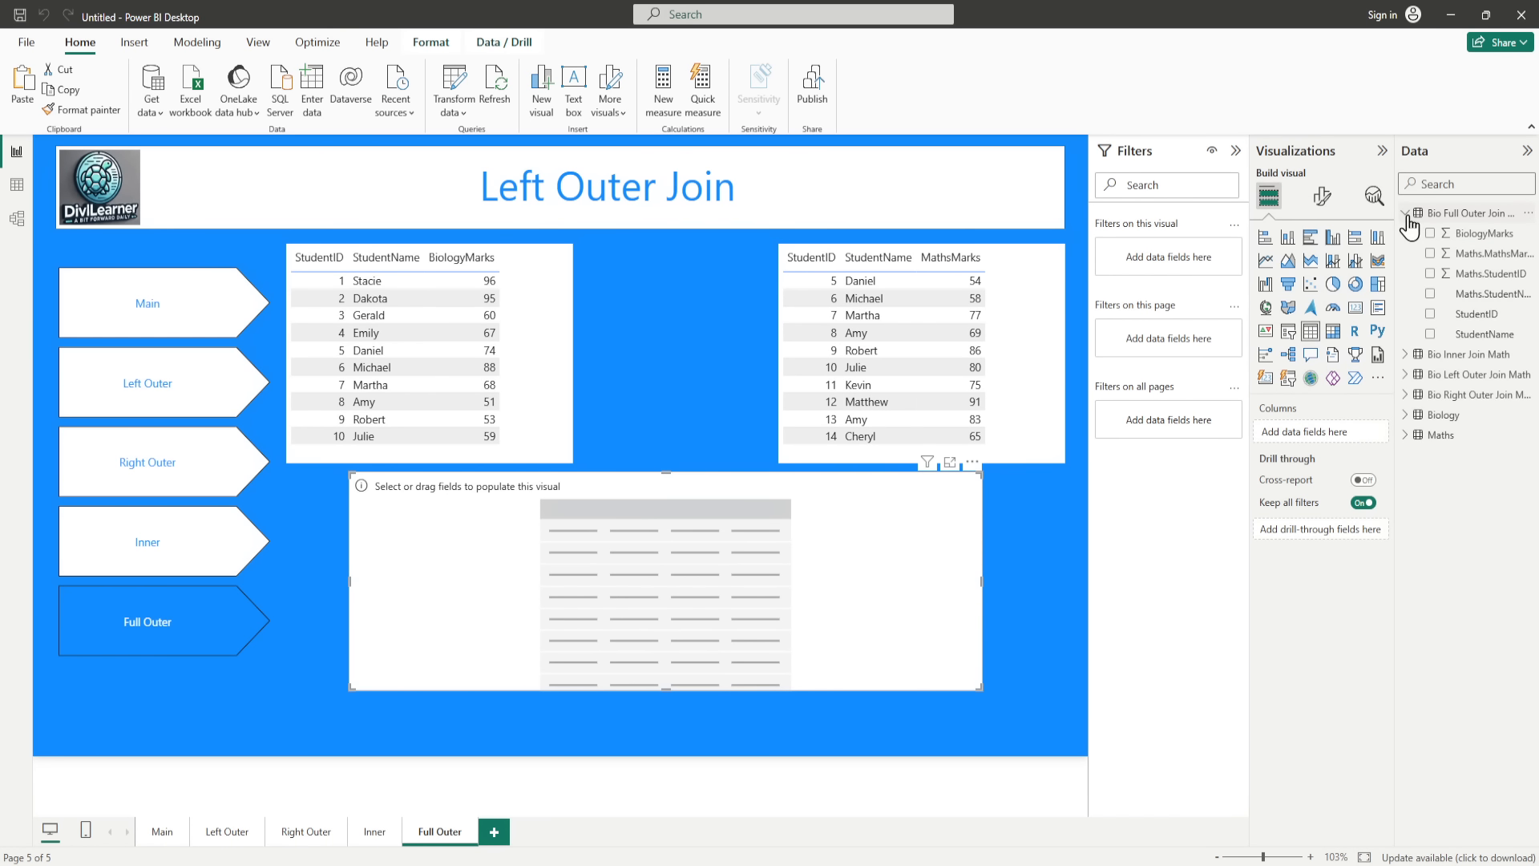
pyautogui.click(1473, 275)
pyautogui.click(552, 78)
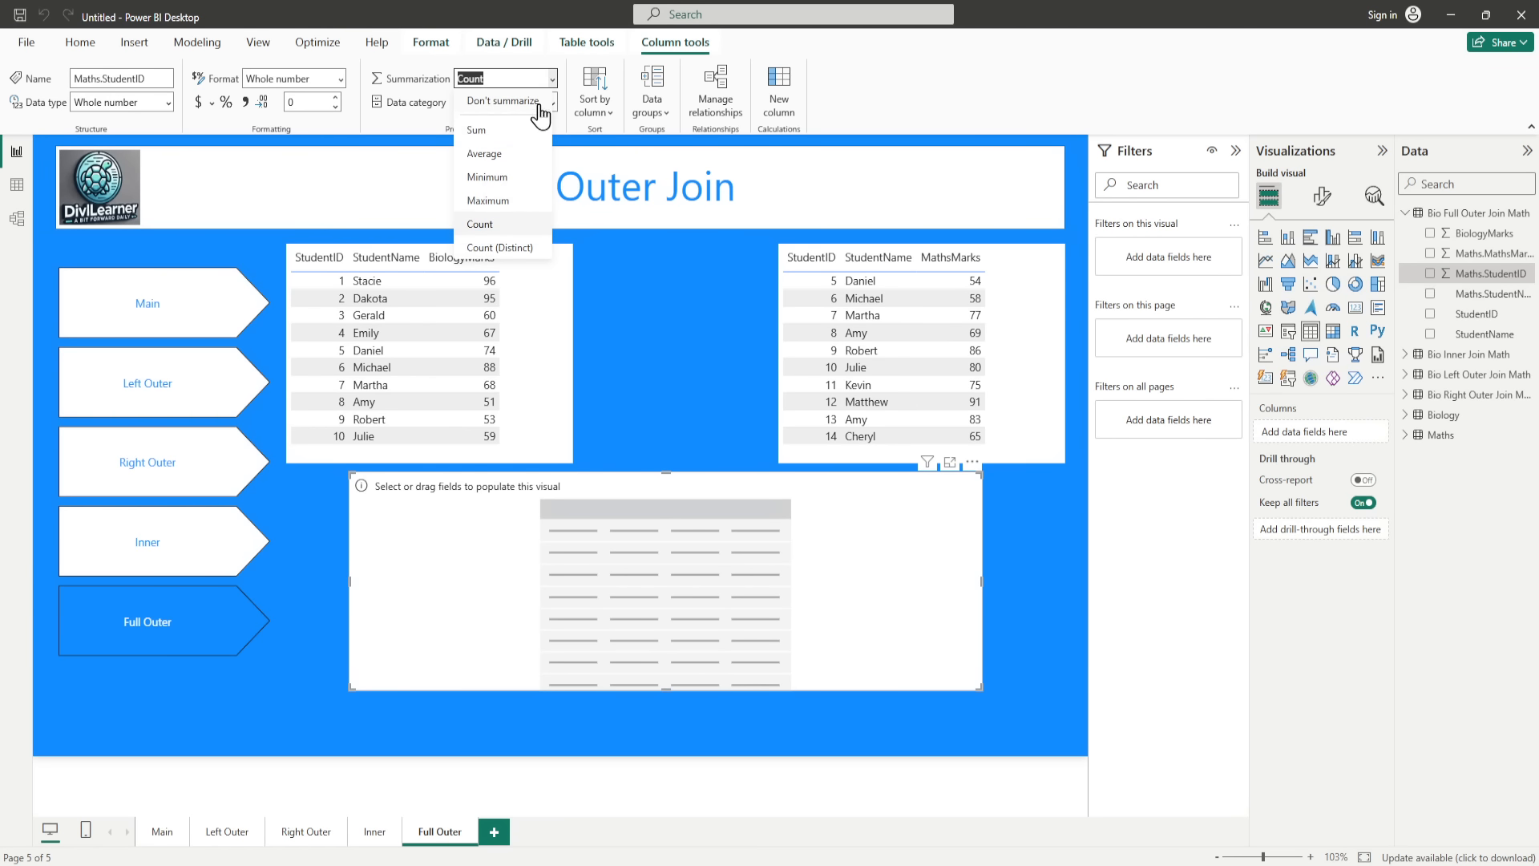
pyautogui.click(536, 107)
# Step: Turn off default summarization for the Maths.MathsMarks and BiologyMarks fields of the Bio Full Outer Join Math table
pyautogui.click(1486, 253)
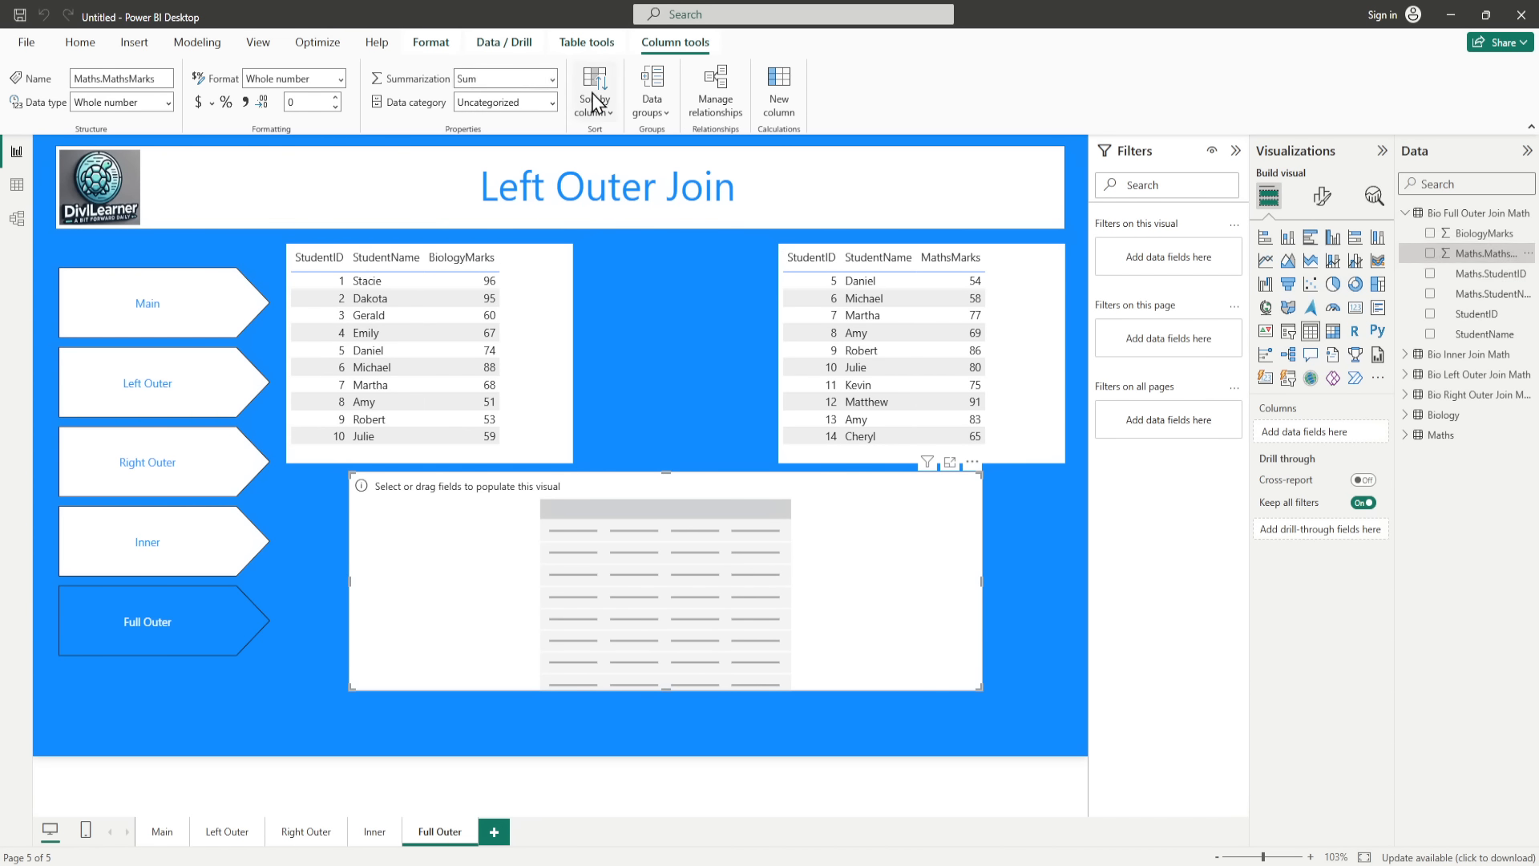
pyautogui.click(552, 79)
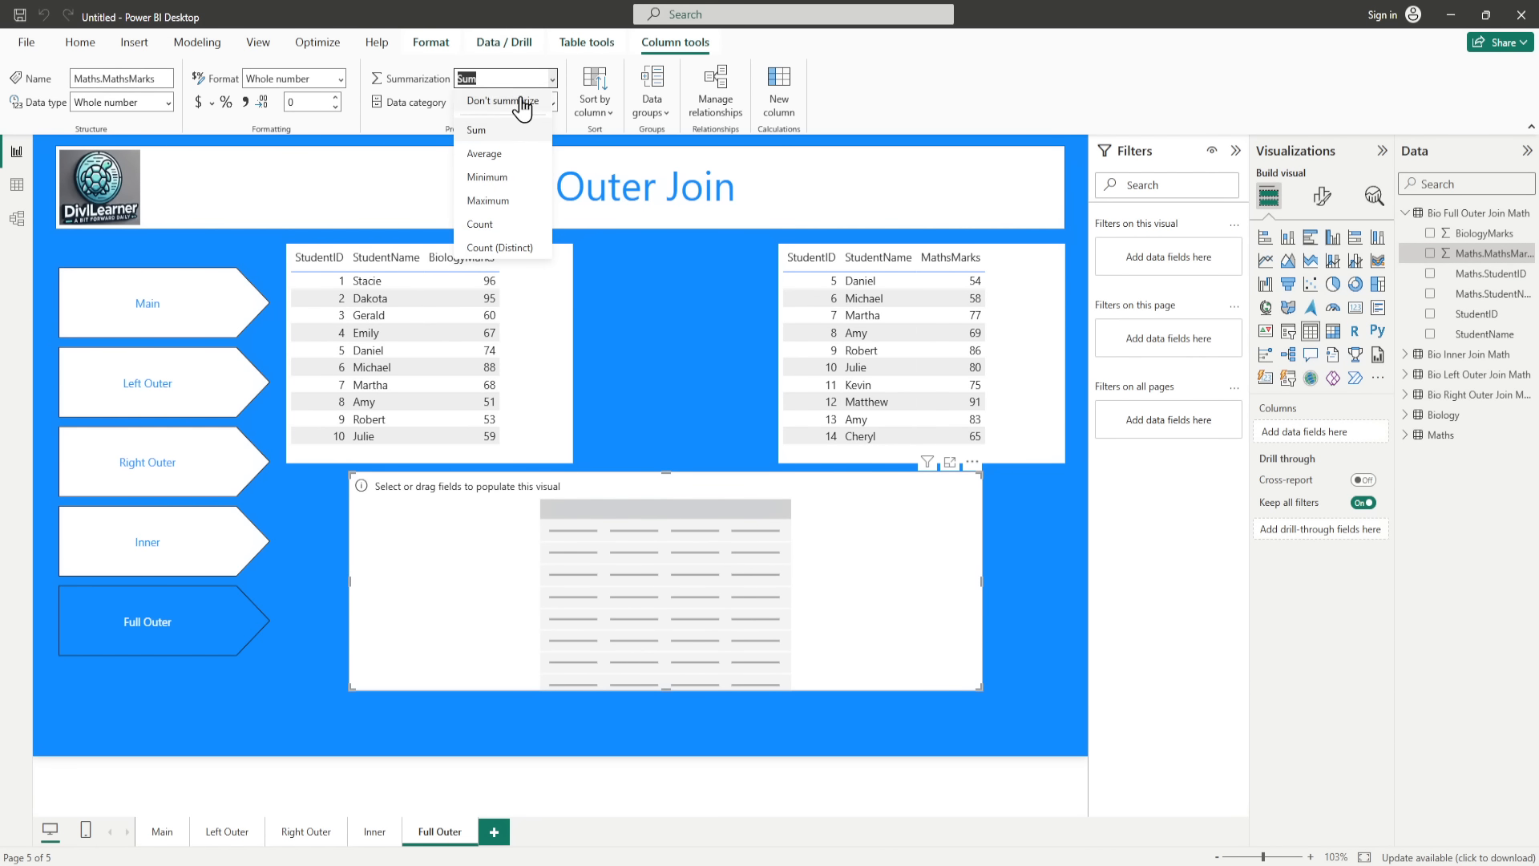
pyautogui.click(521, 128)
pyautogui.click(1483, 233)
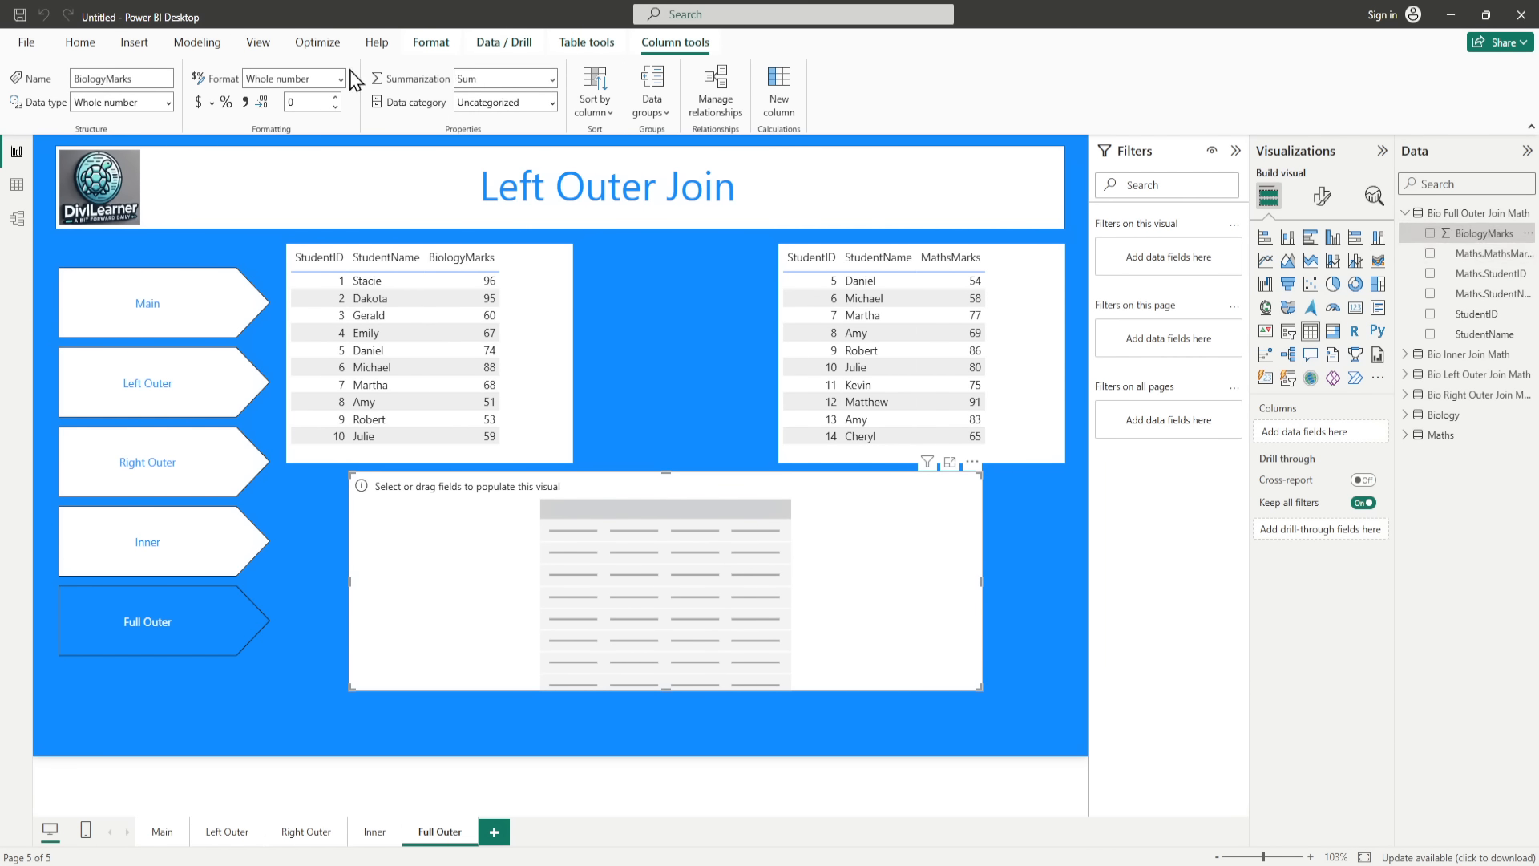
pyautogui.click(551, 80)
pyautogui.click(492, 103)
# Step: Fill the empty table with StudentID, StudentName, BiologyMarks, Maths.StudentID, Maths.StudentName and Maths.MathsMarks from Bio Full Outer Join Math, and enlarge the visual
pyautogui.click(1430, 313)
pyautogui.click(1430, 334)
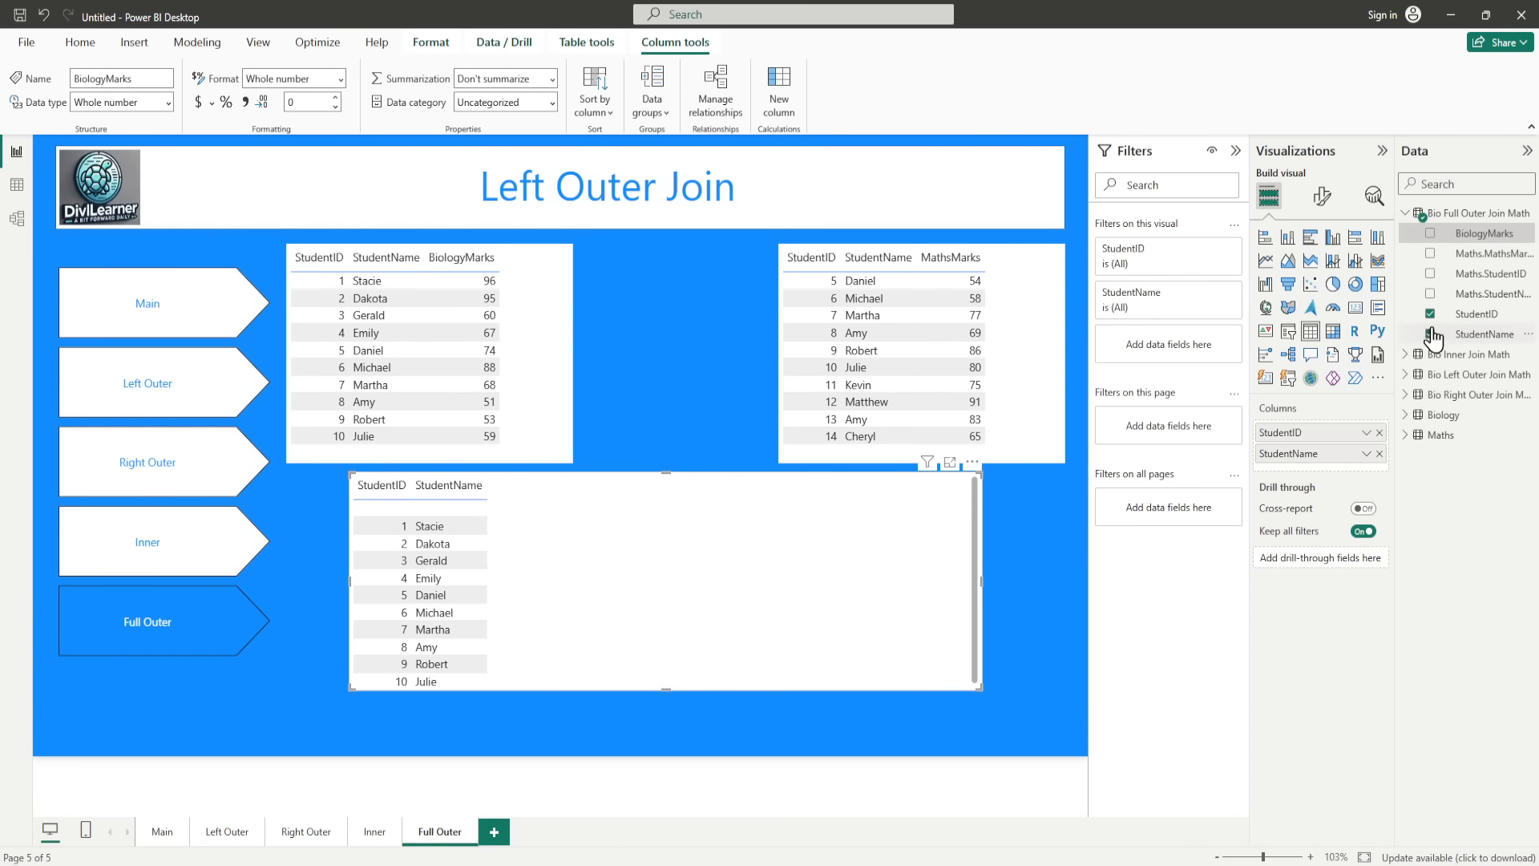
pyautogui.click(1430, 233)
pyautogui.click(1430, 274)
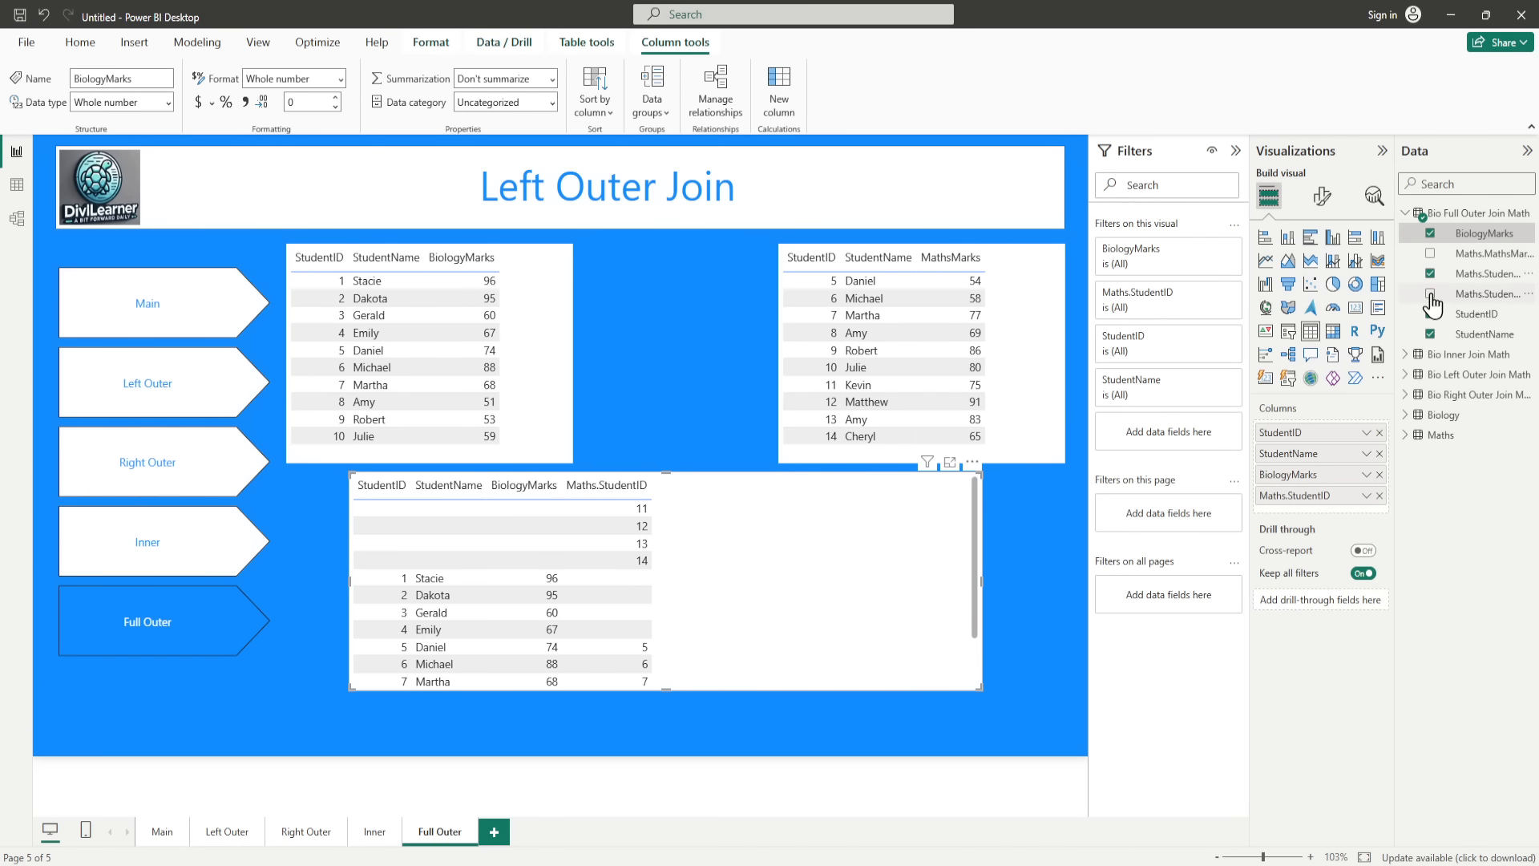
pyautogui.click(1430, 293)
pyautogui.click(1430, 253)
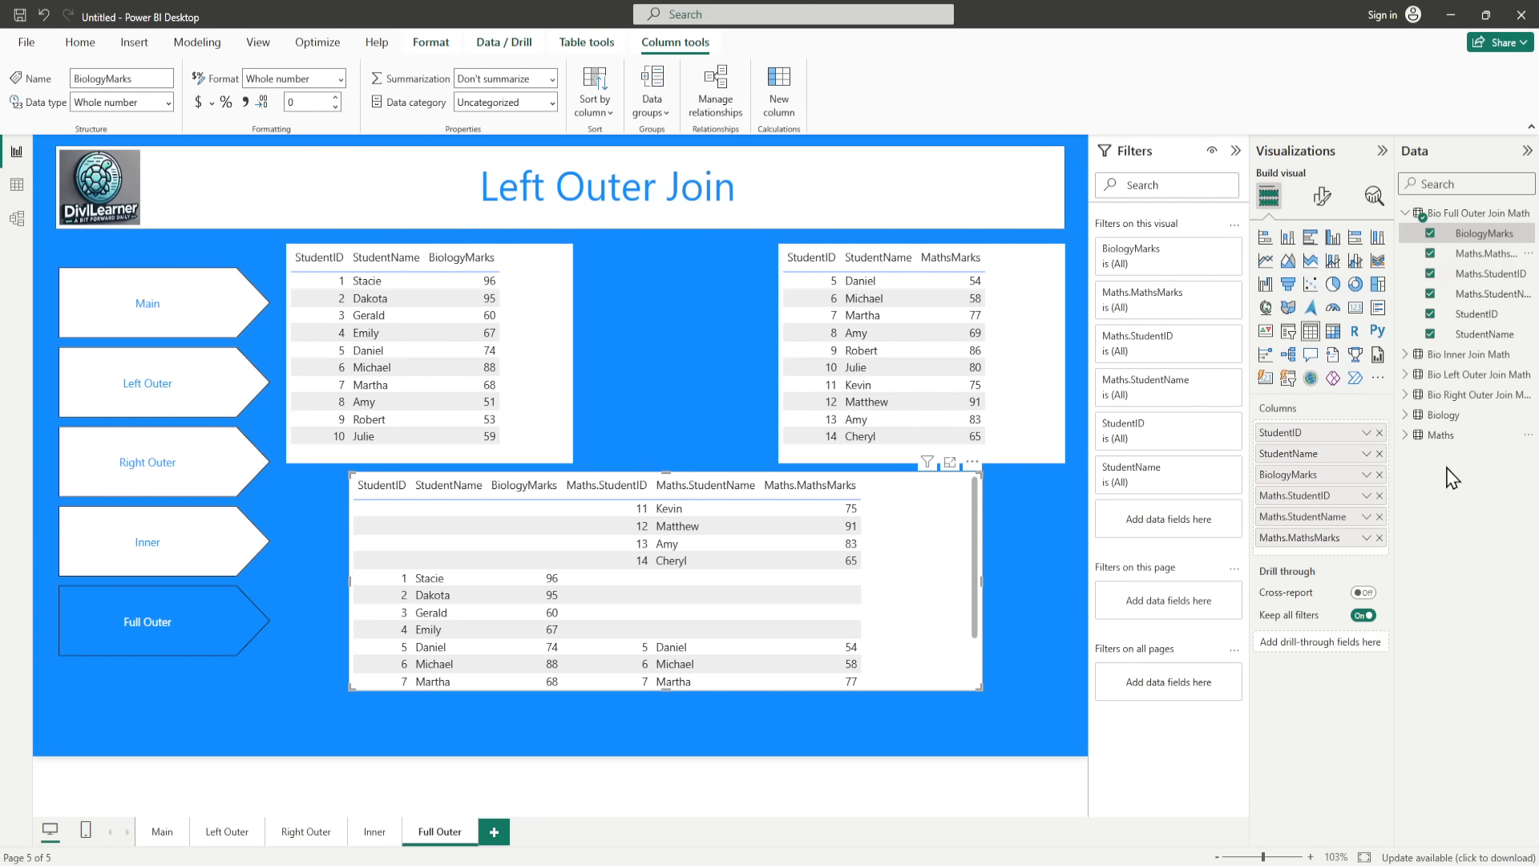
pyautogui.moveTo(977, 687); pyautogui.dragTo(1063, 751)
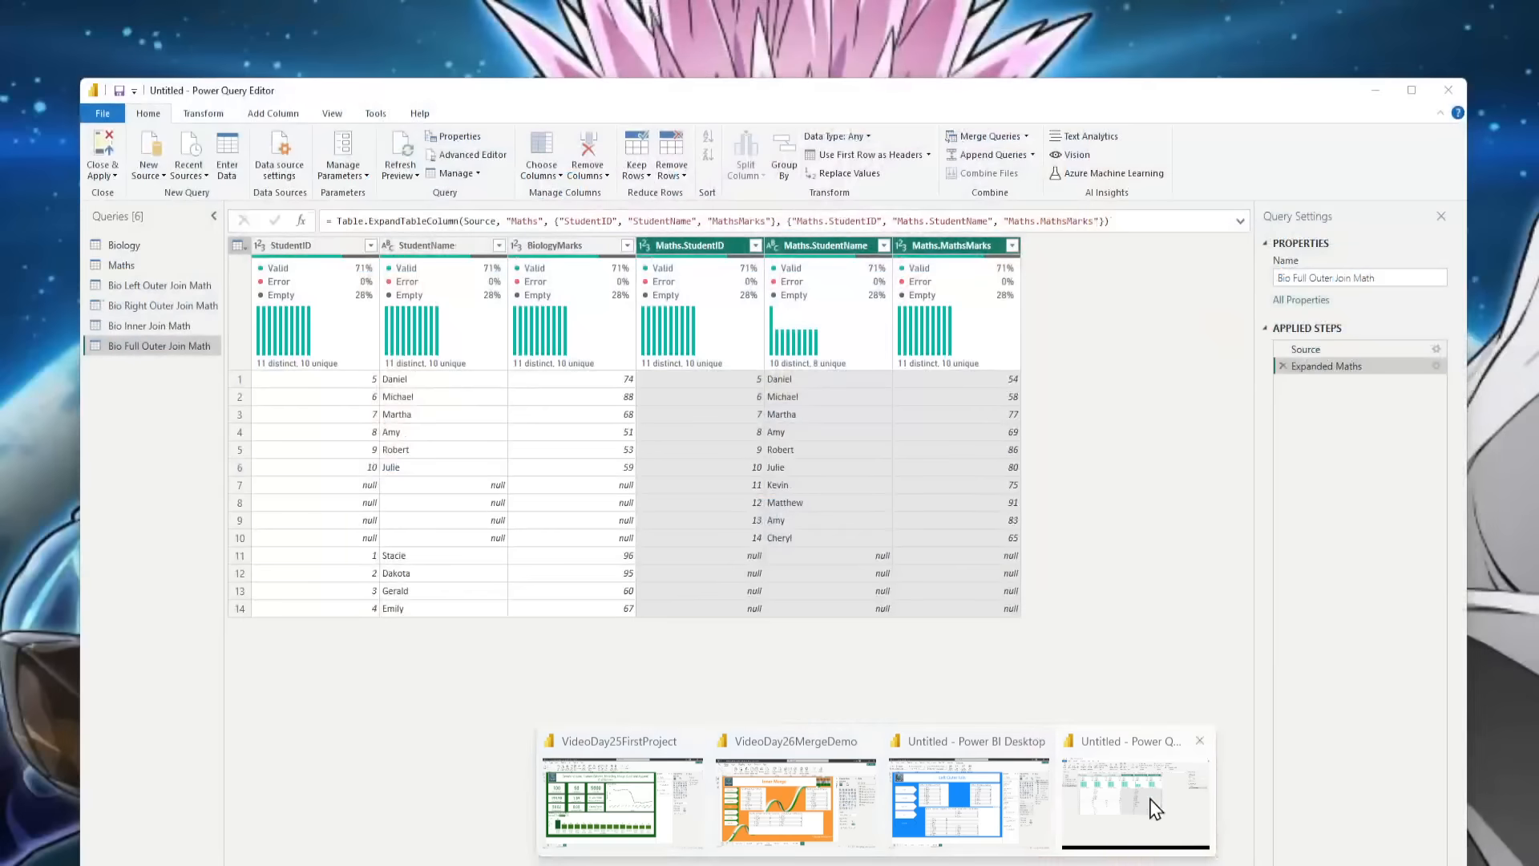
# Step: Switch to the Power Query Editor and add an index column starting from 1 to the Bio Full Outer Join Math query
pyautogui.click(1134, 801)
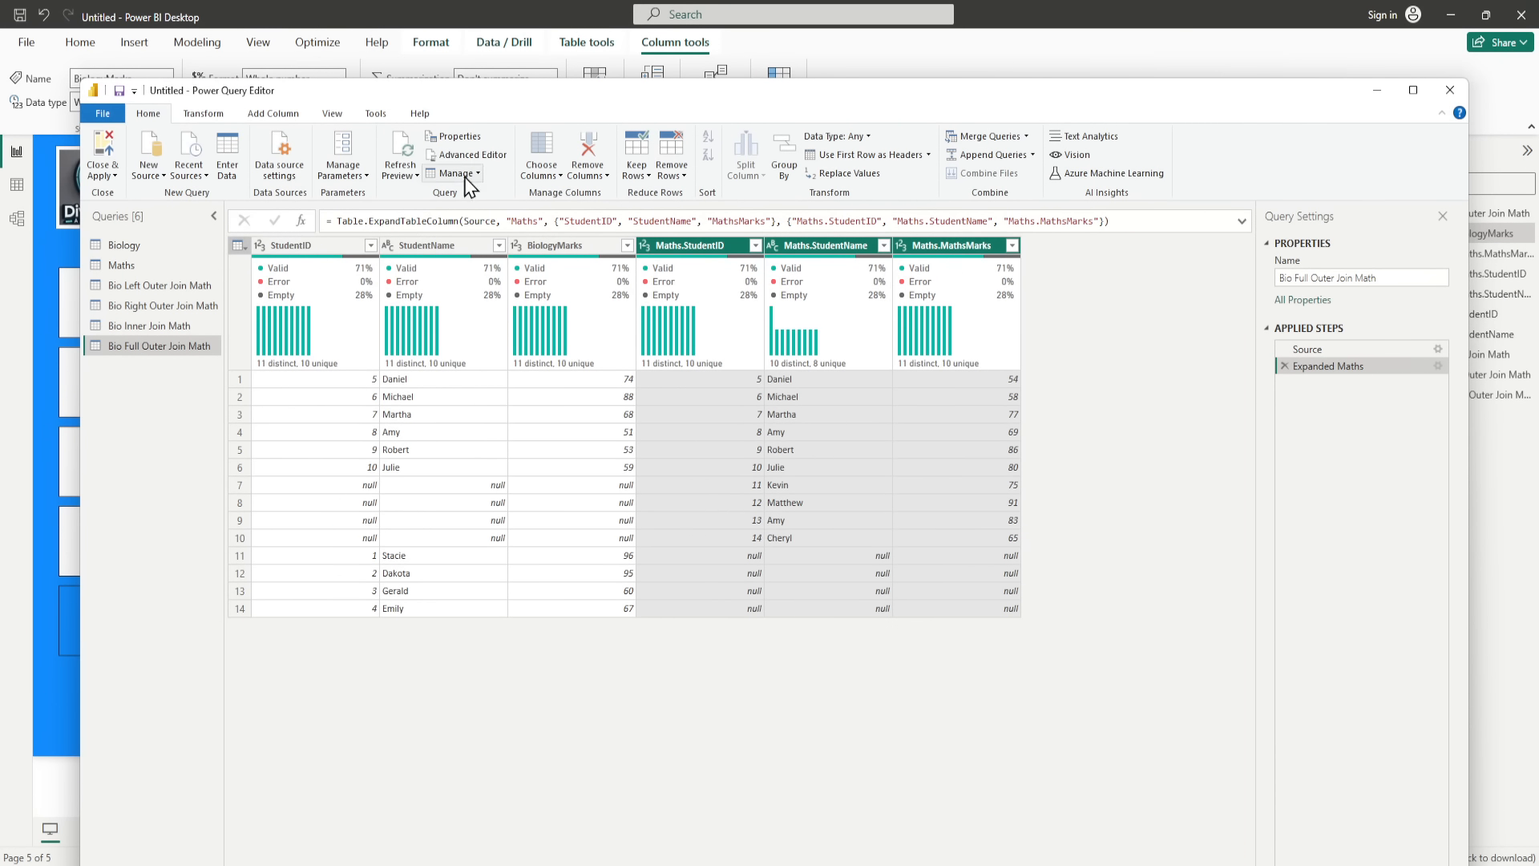
pyautogui.click(272, 114)
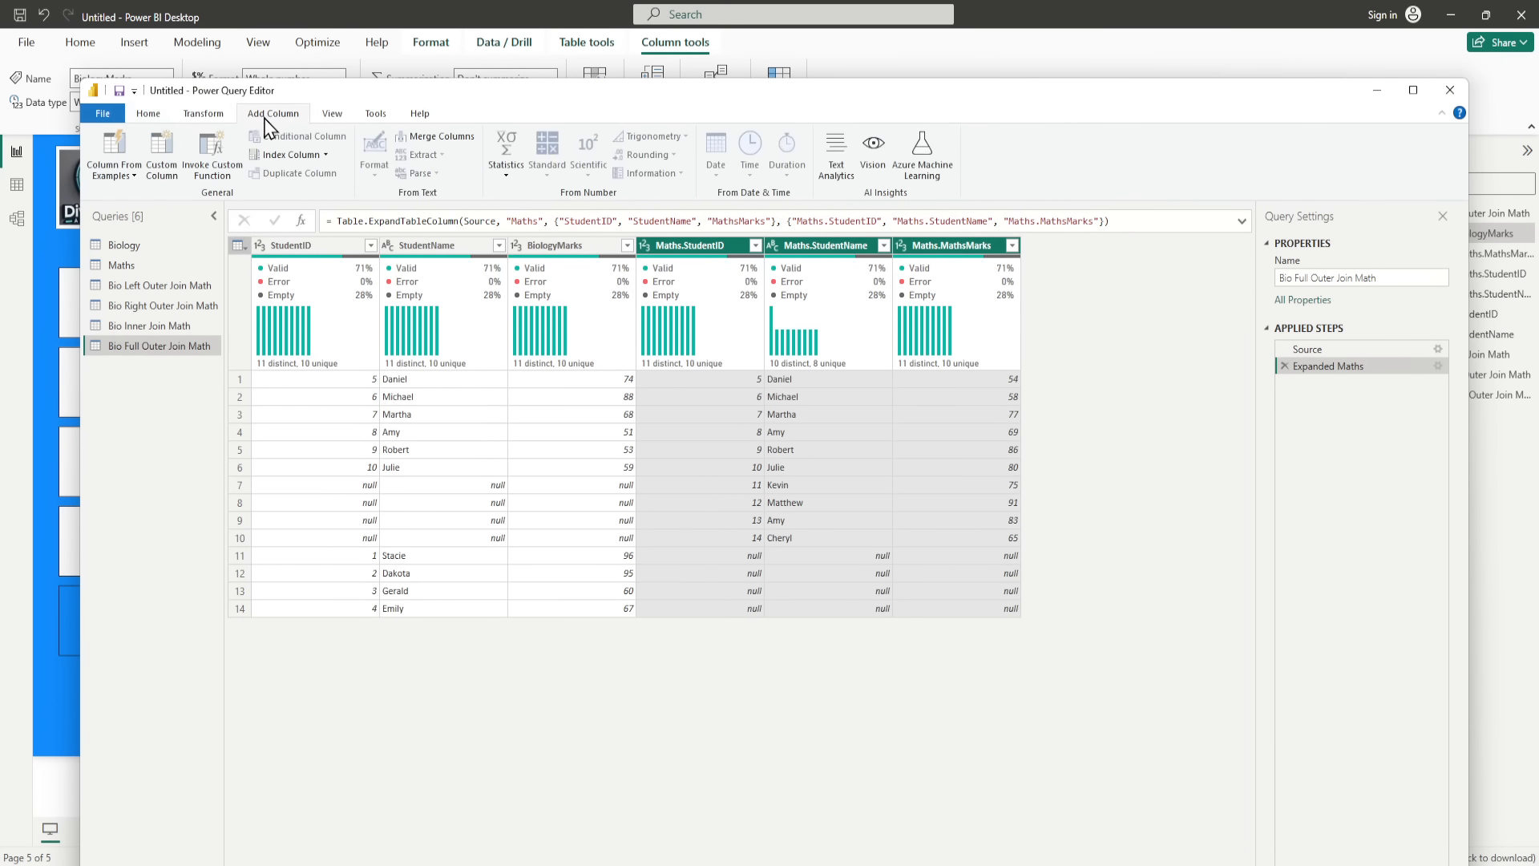
pyautogui.click(325, 155)
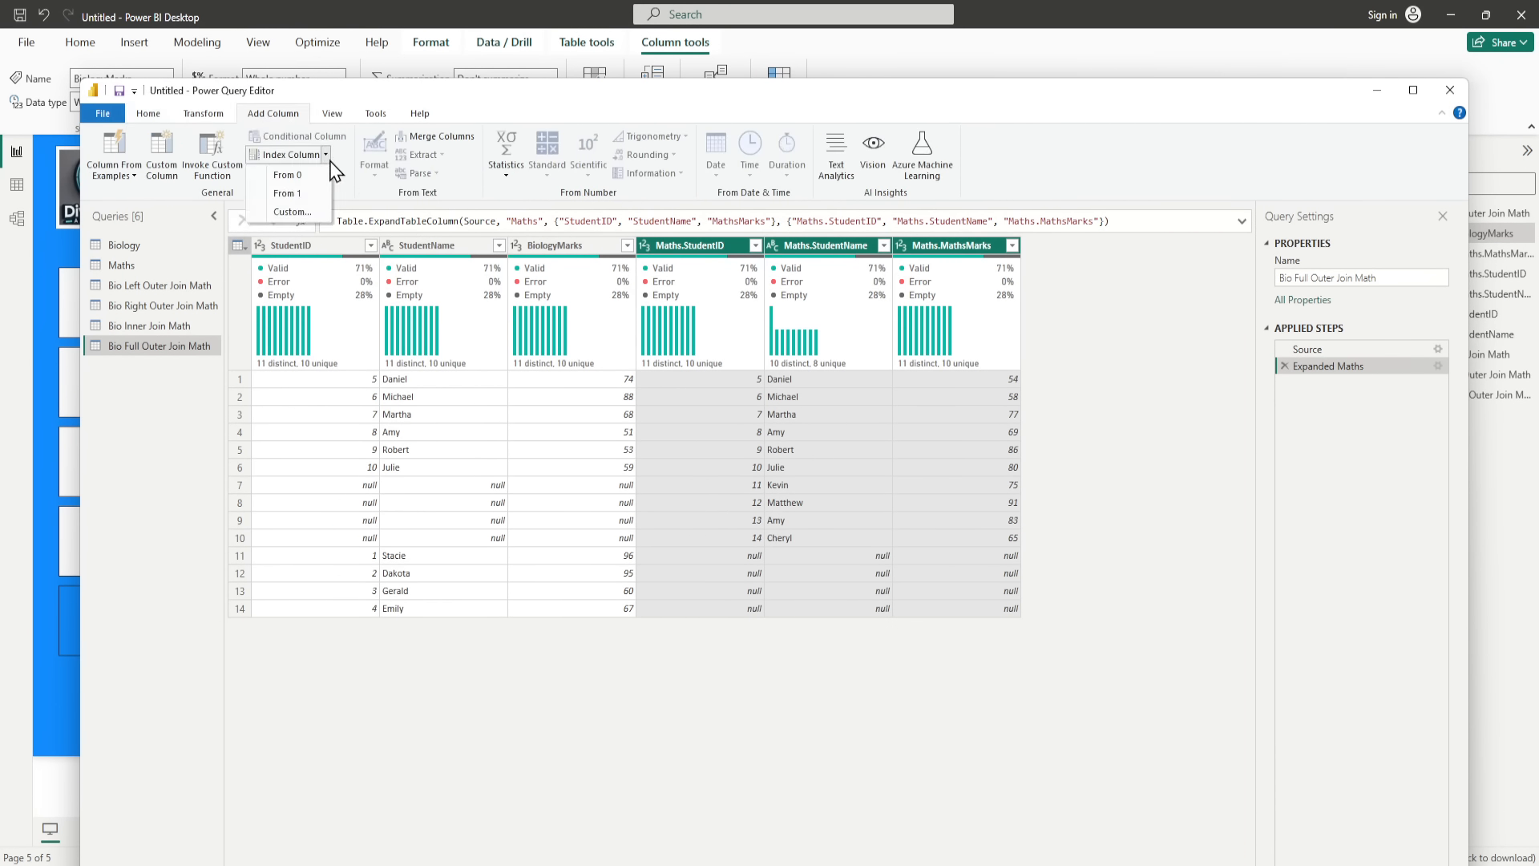
pyautogui.click(302, 196)
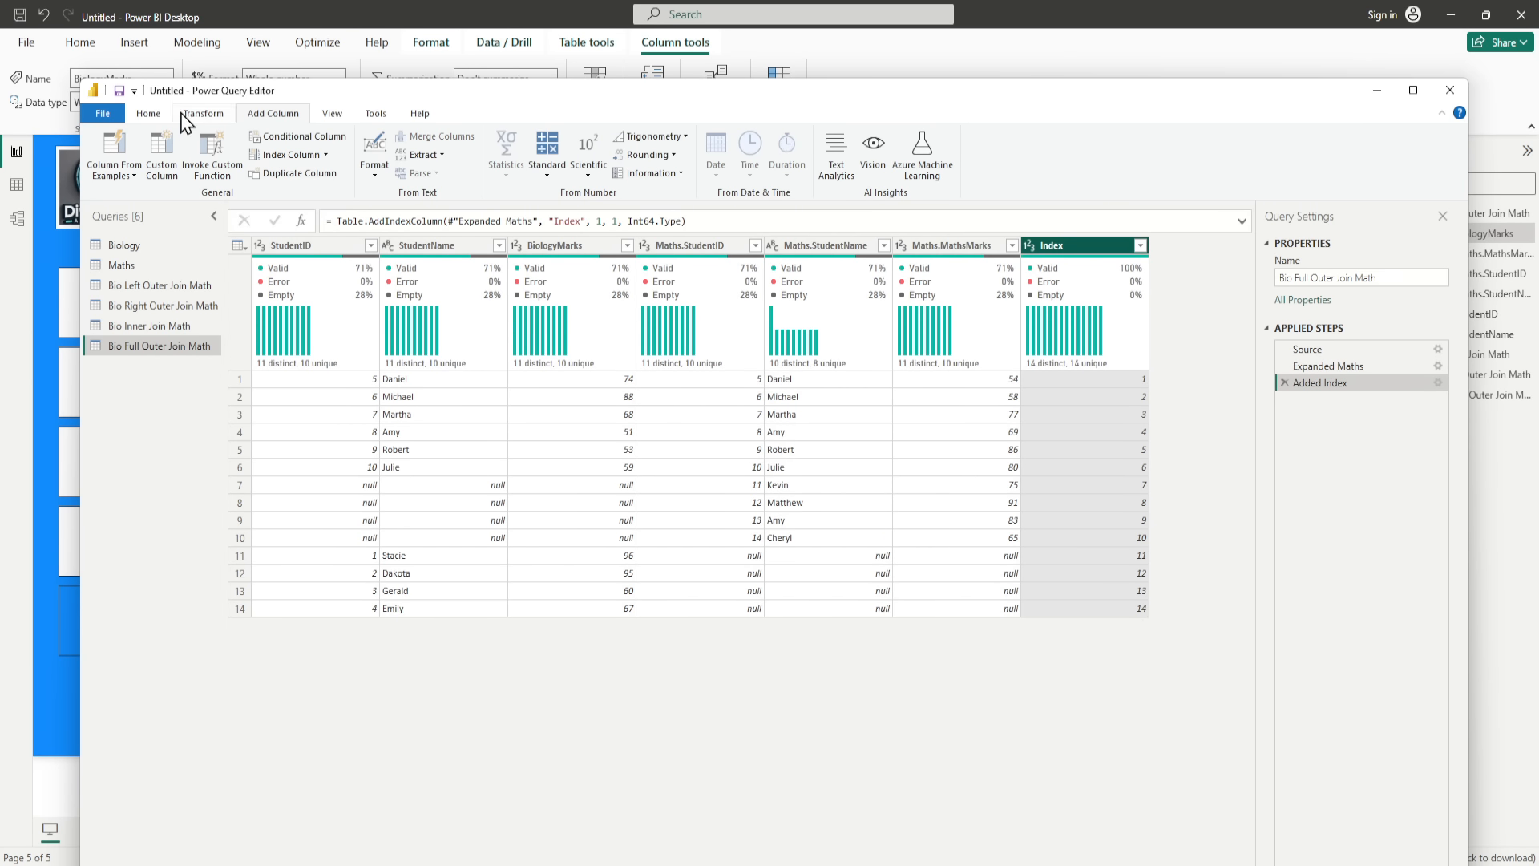
# Step: Apply the query changes without closing the editor and return to the Full Outer report page
pyautogui.click(148, 113)
pyautogui.click(102, 172)
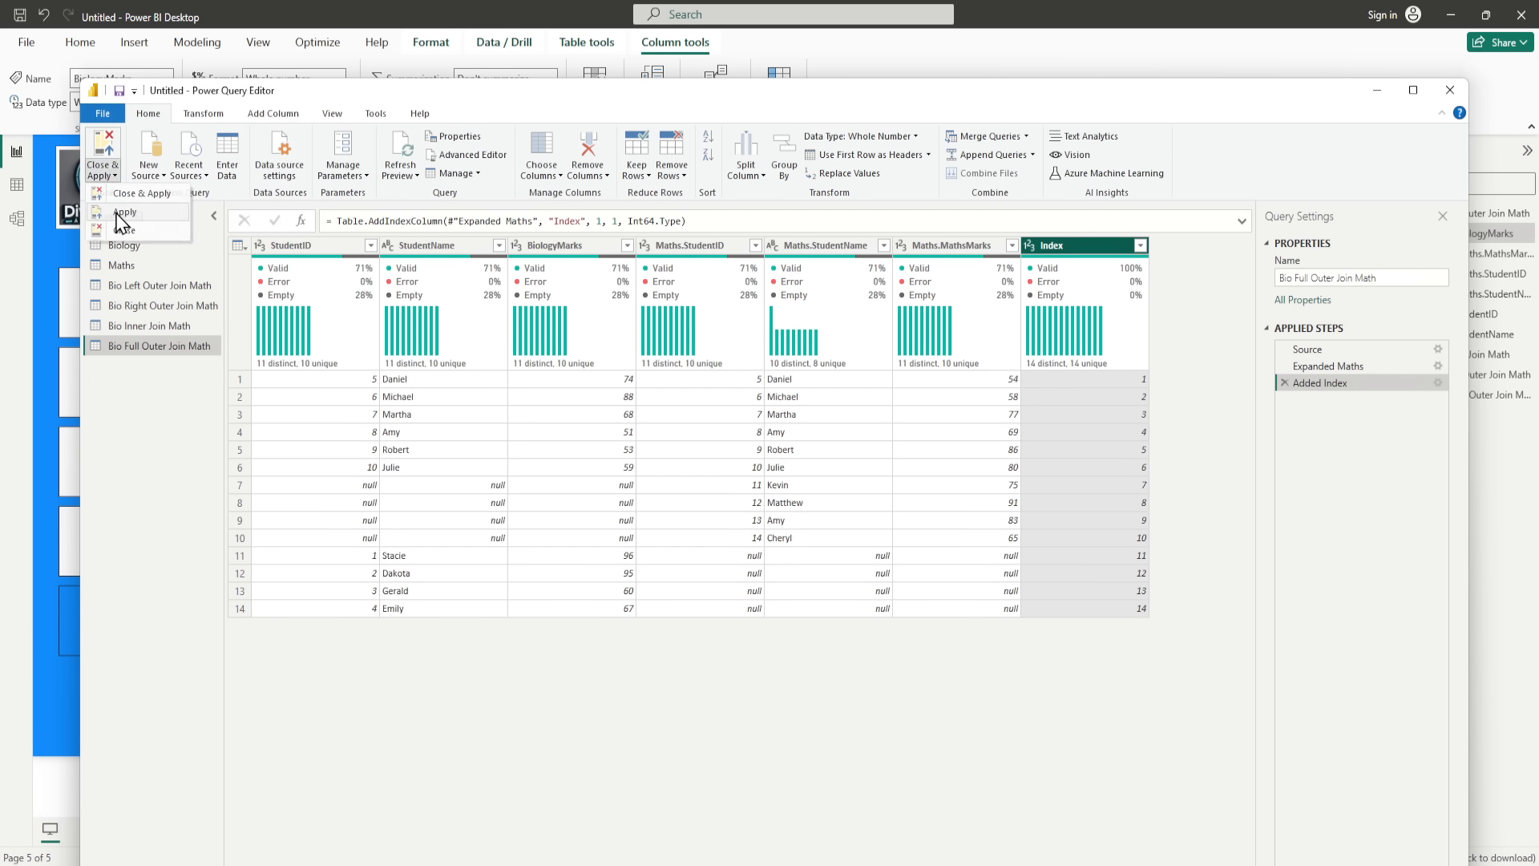
pyautogui.click(124, 213)
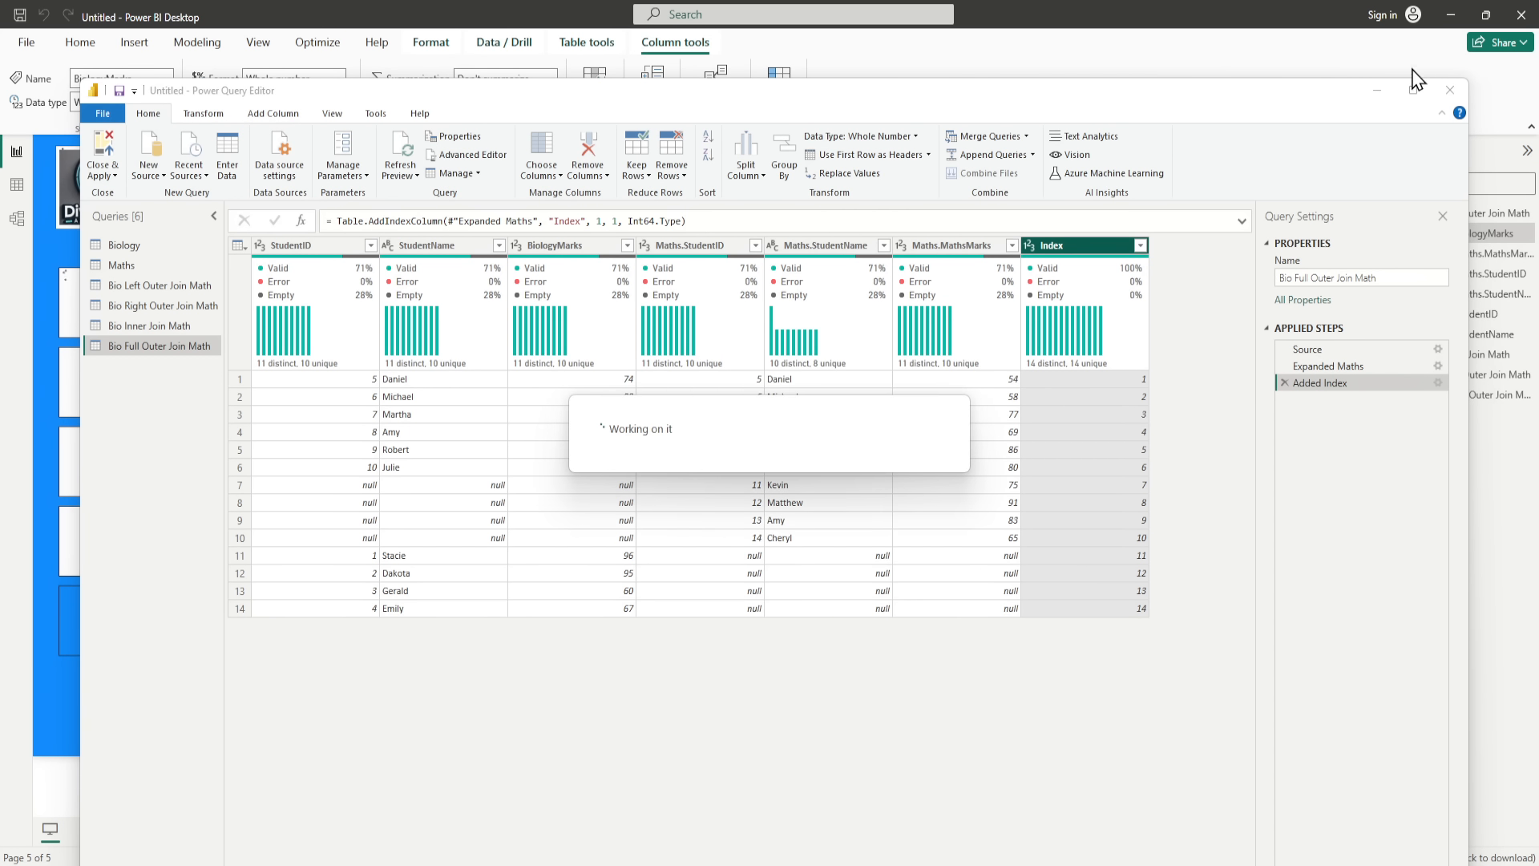
pyautogui.click(1378, 92)
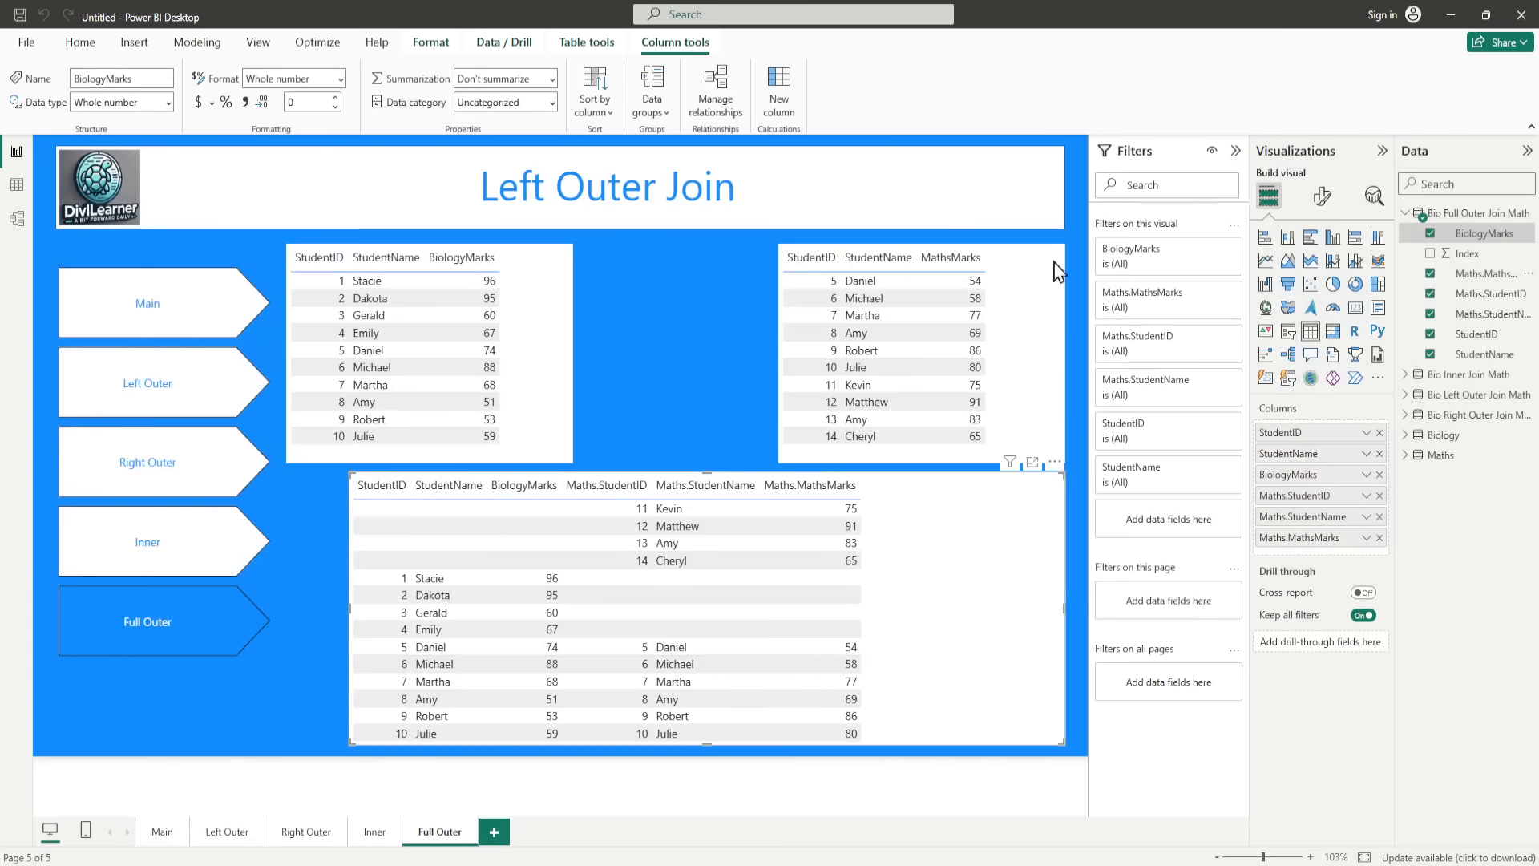
# Step: Set the Index field to Don't summarize and add it as the first column of the full outer join table
pyautogui.click(1467, 254)
pyautogui.click(552, 79)
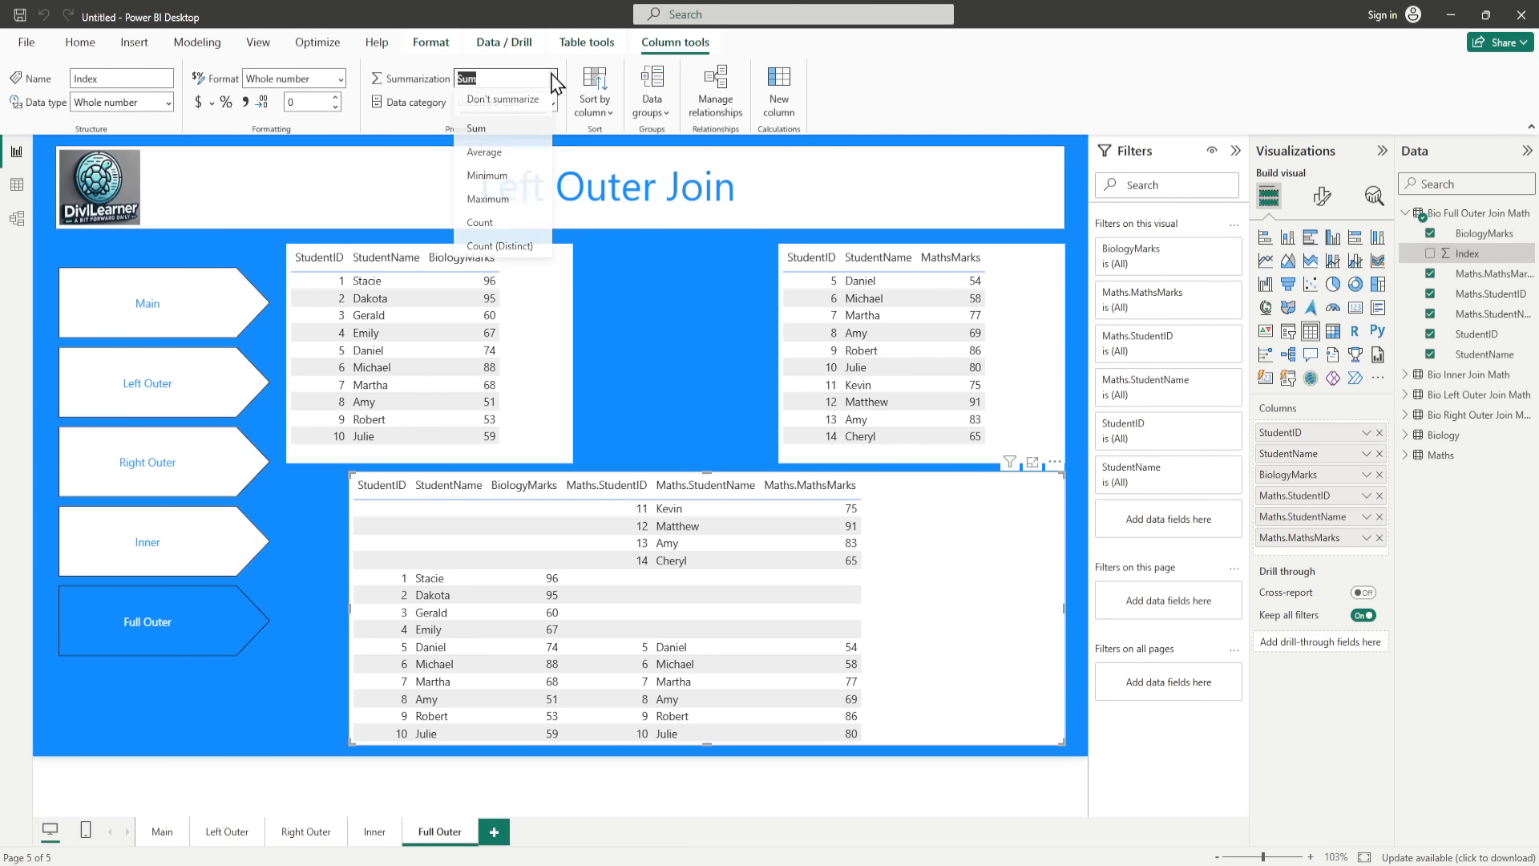
pyautogui.click(507, 99)
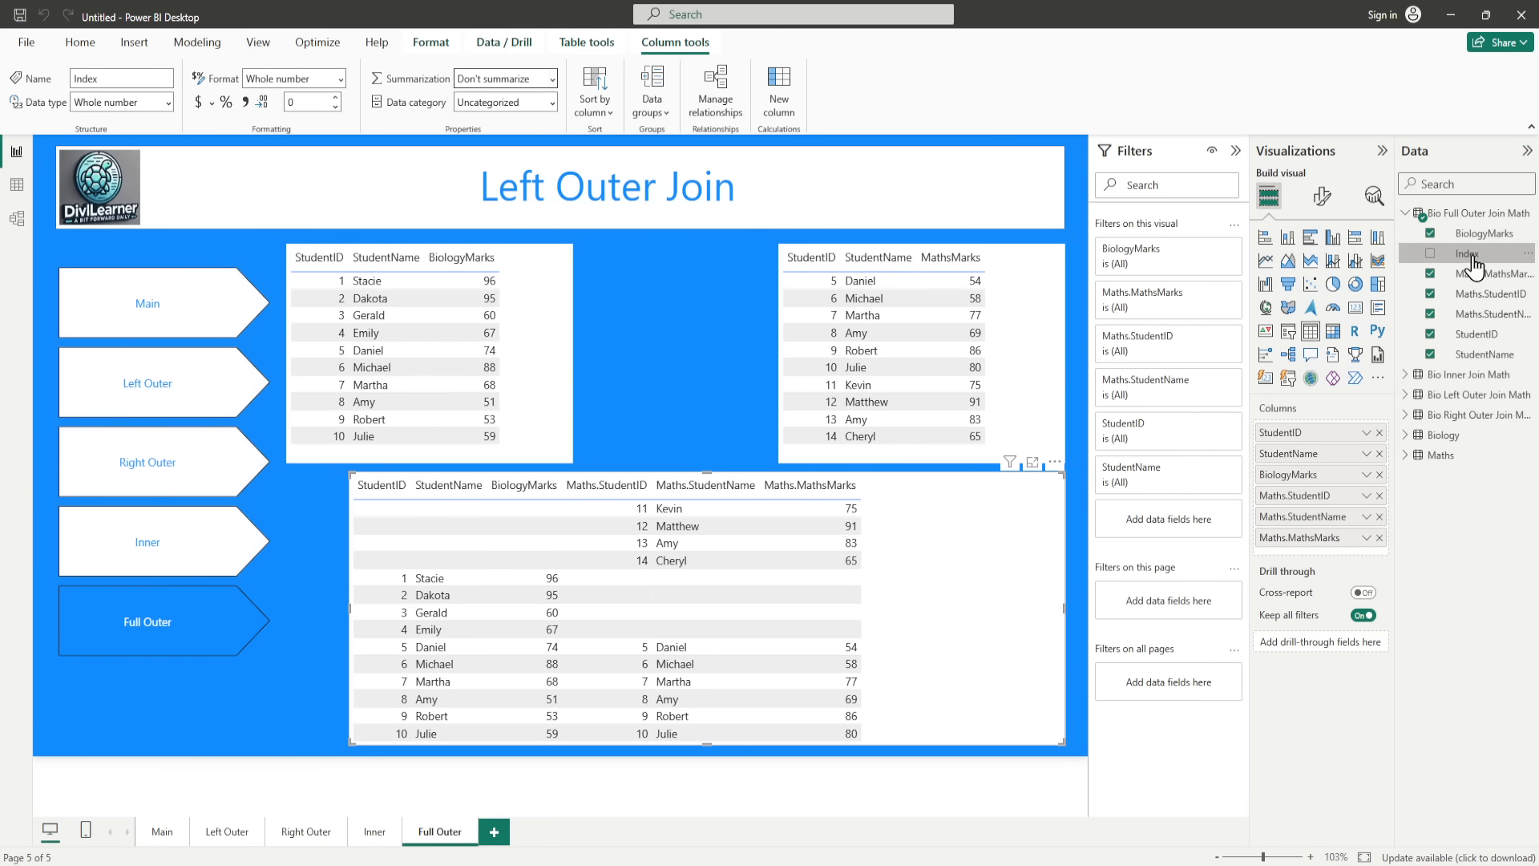
pyautogui.moveTo(1473, 265); pyautogui.dragTo(1332, 436)
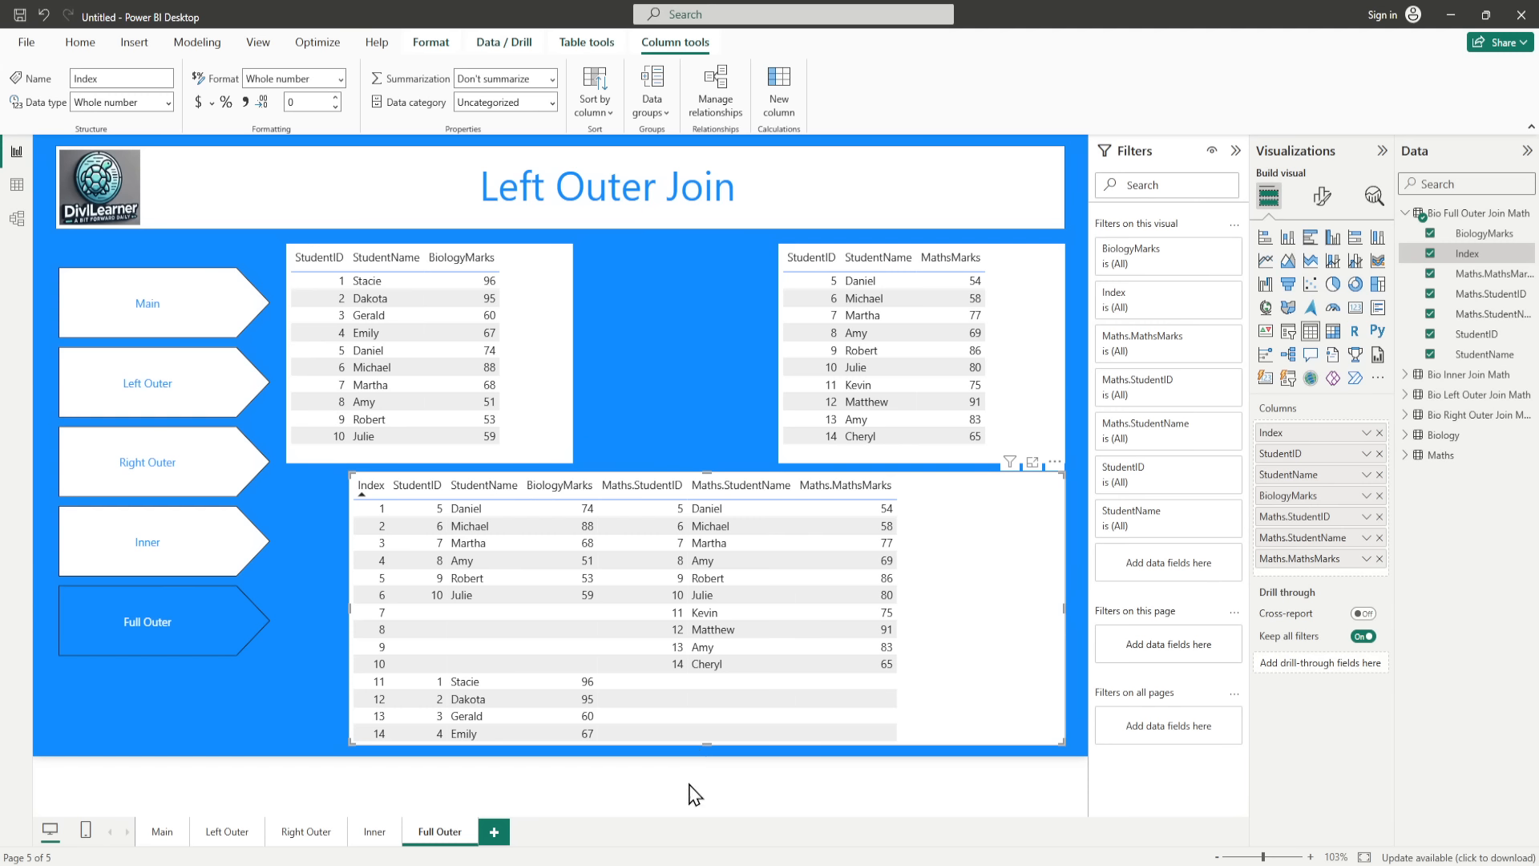
# Step: Change the title on the Right Outer page to Right Outer Join
pyautogui.click(306, 832)
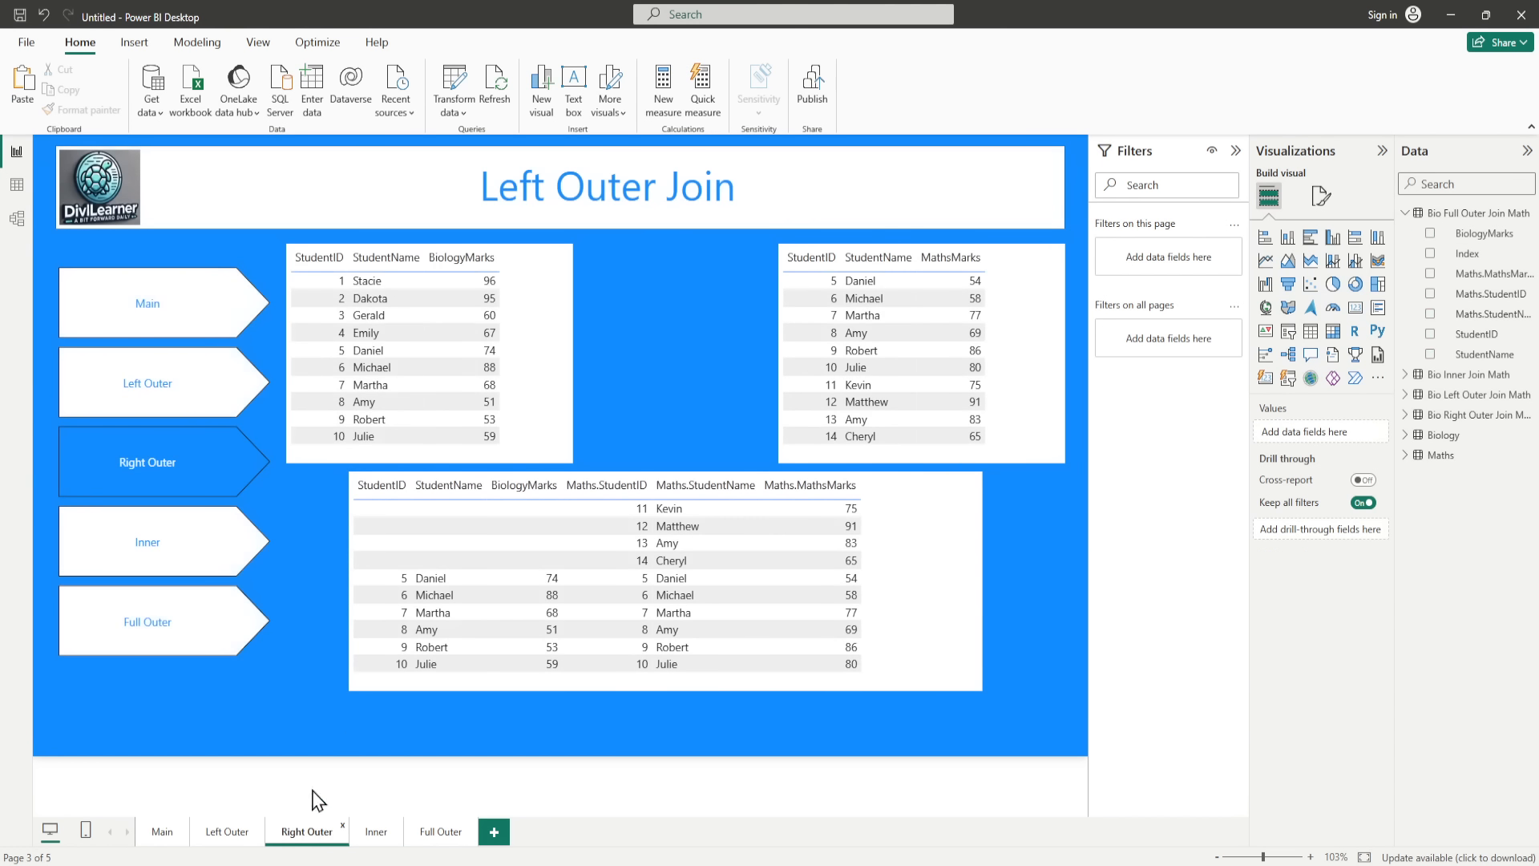
pyautogui.click(545, 184)
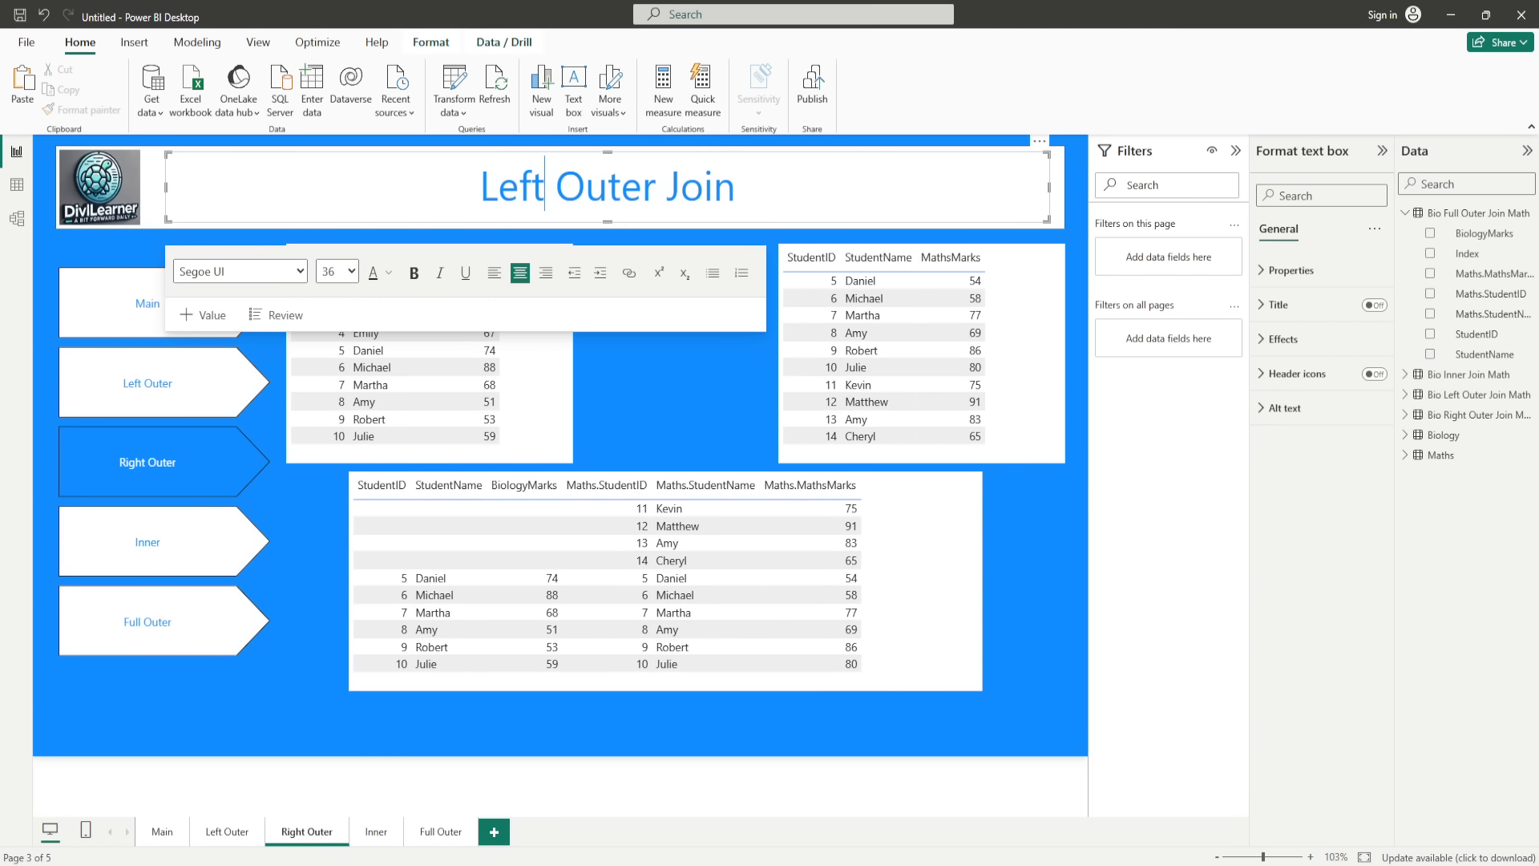
pyautogui.press('BackSpace')
pyautogui.press('BackSpace')
pyautogui.press('BackSpace')
pyautogui.press('BackSpace')
pyautogui.write('Right')
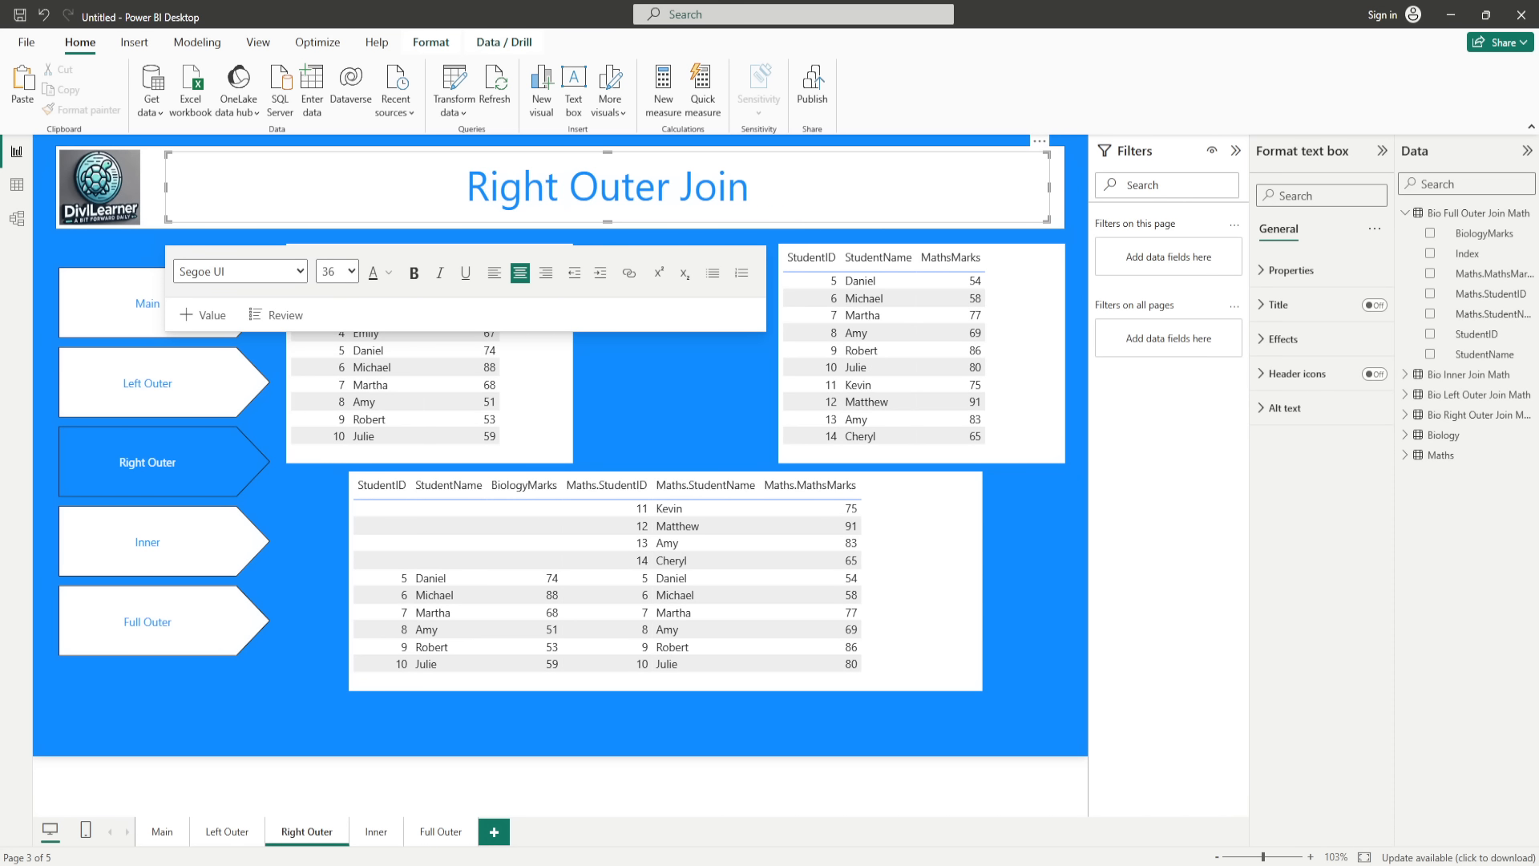
# Step: Change the title on the Inner page to Inner Join
pyautogui.click(375, 831)
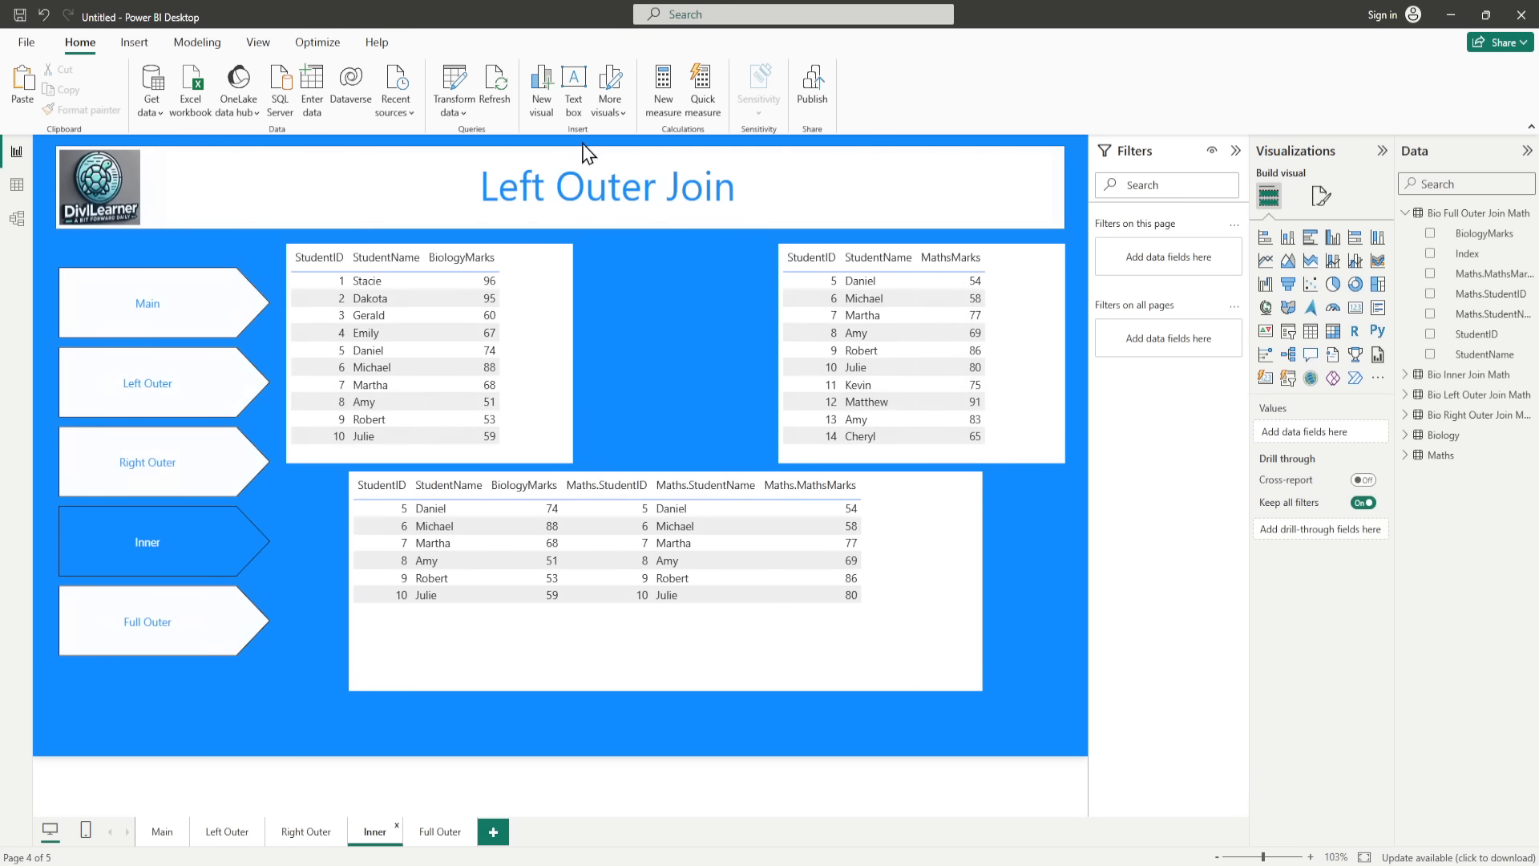
pyautogui.moveTo(655, 186); pyautogui.dragTo(480, 192)
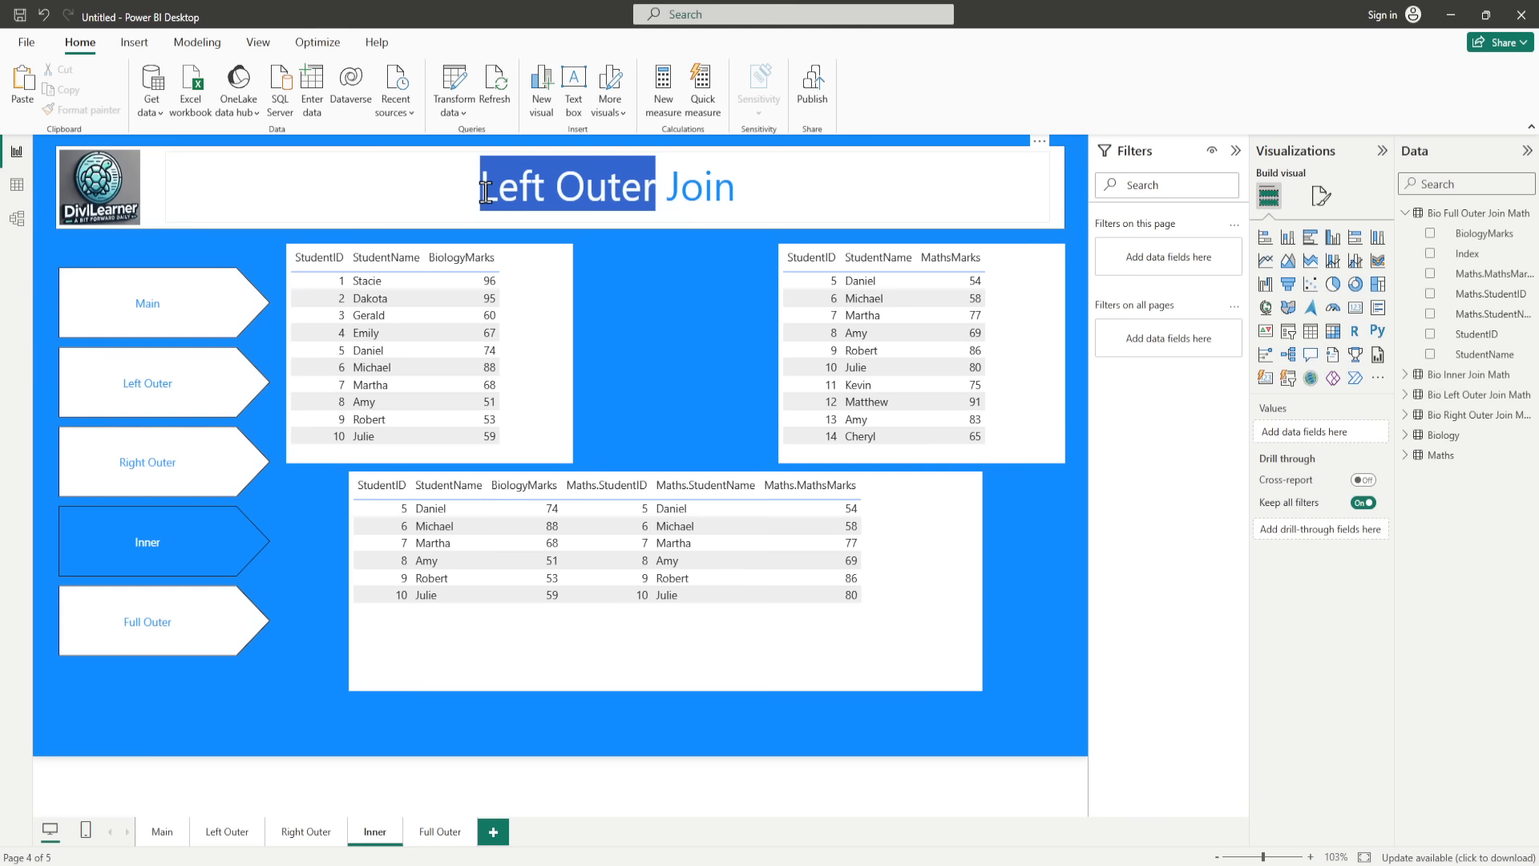
pyautogui.write('Inner')
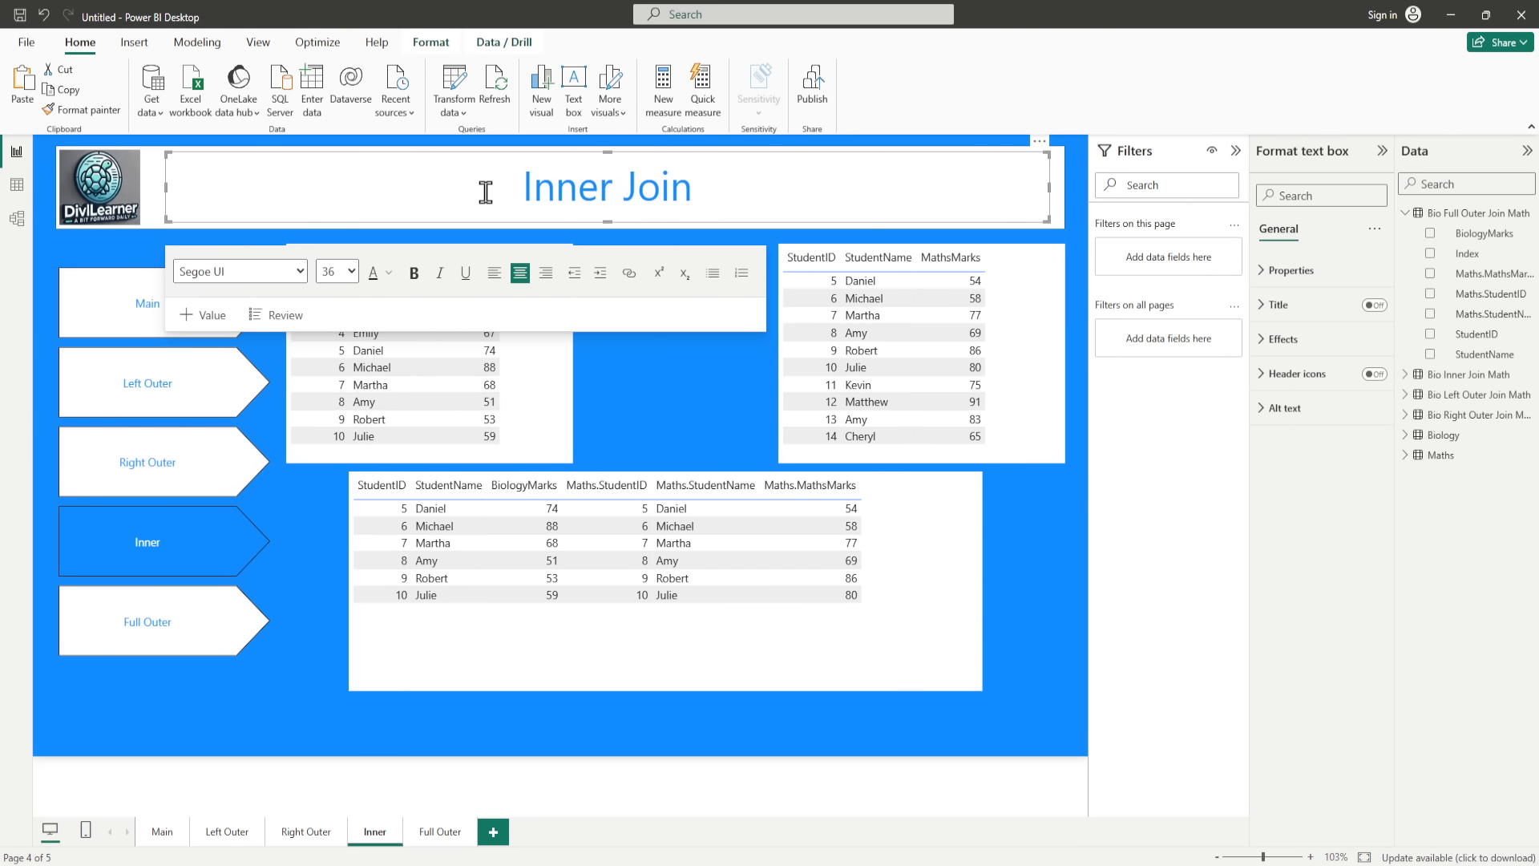
# Step: Change the title on the Full Outer page to Full Outer Join
pyautogui.click(439, 831)
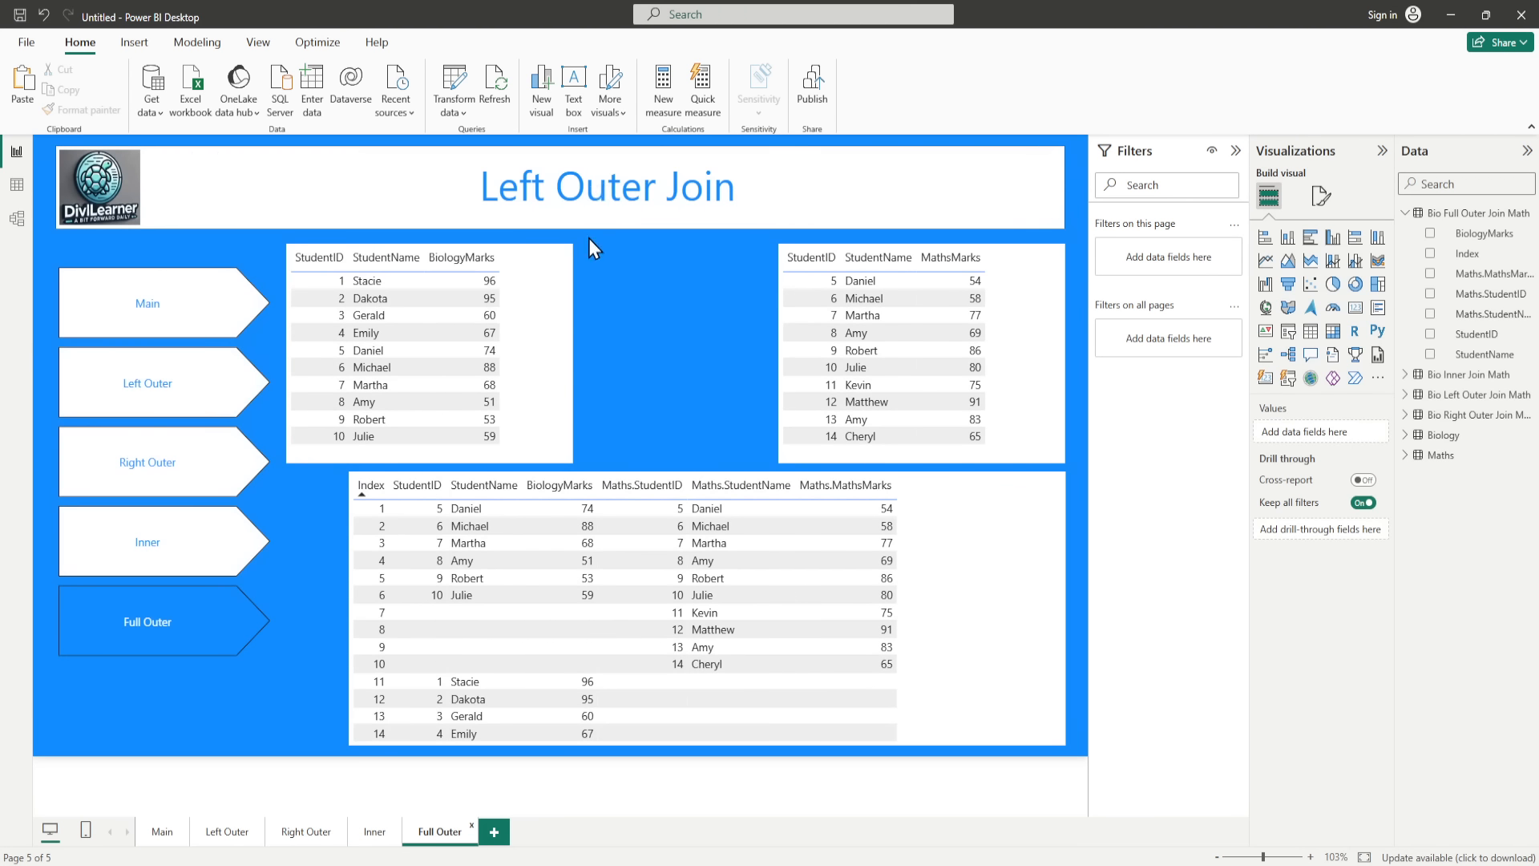
pyautogui.click(663, 195)
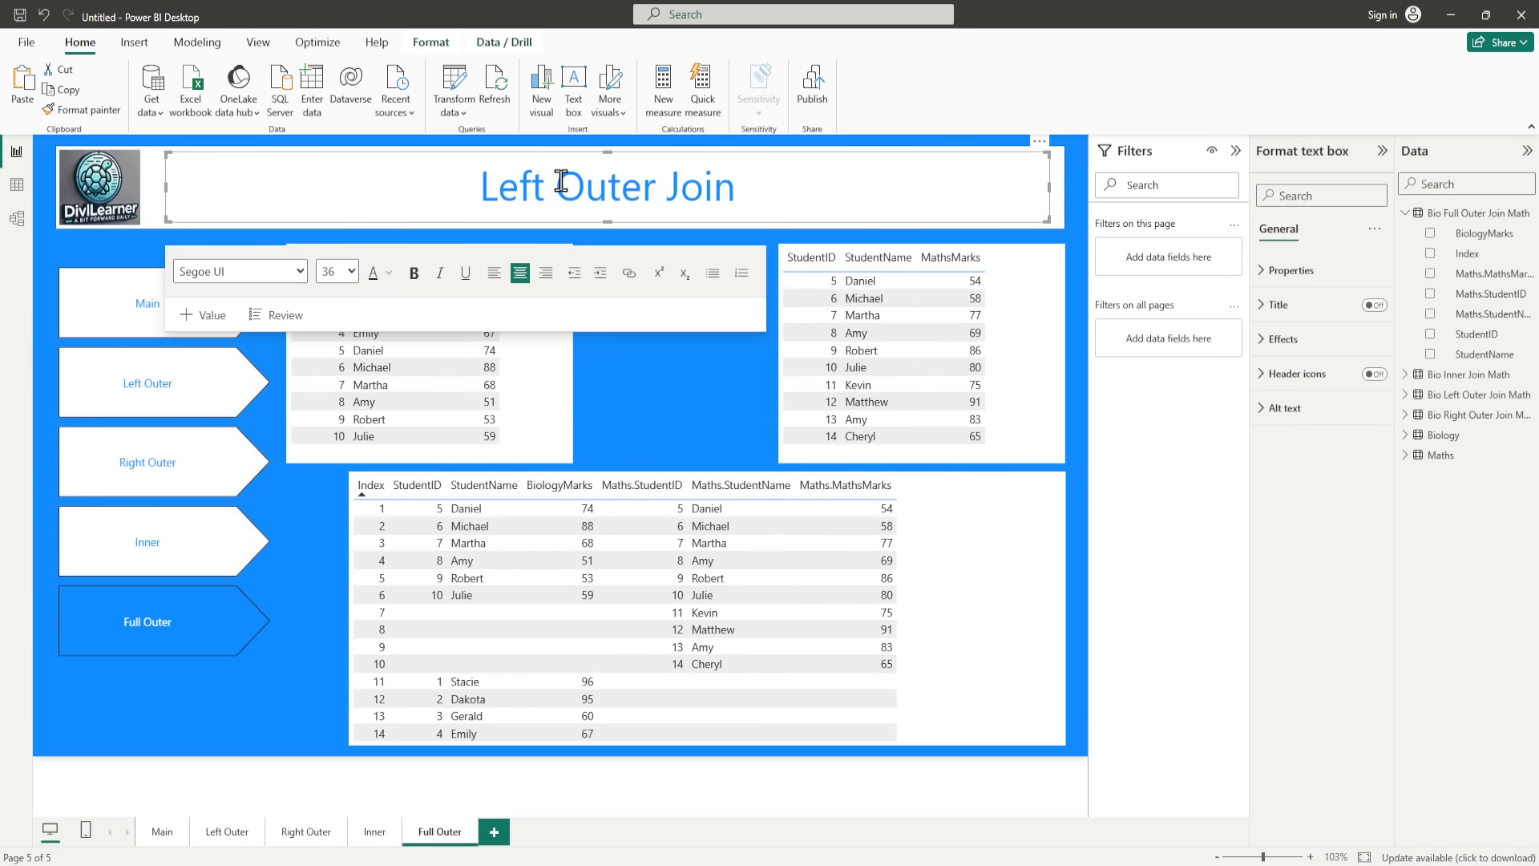
pyautogui.moveTo(546, 191); pyautogui.dragTo(483, 190)
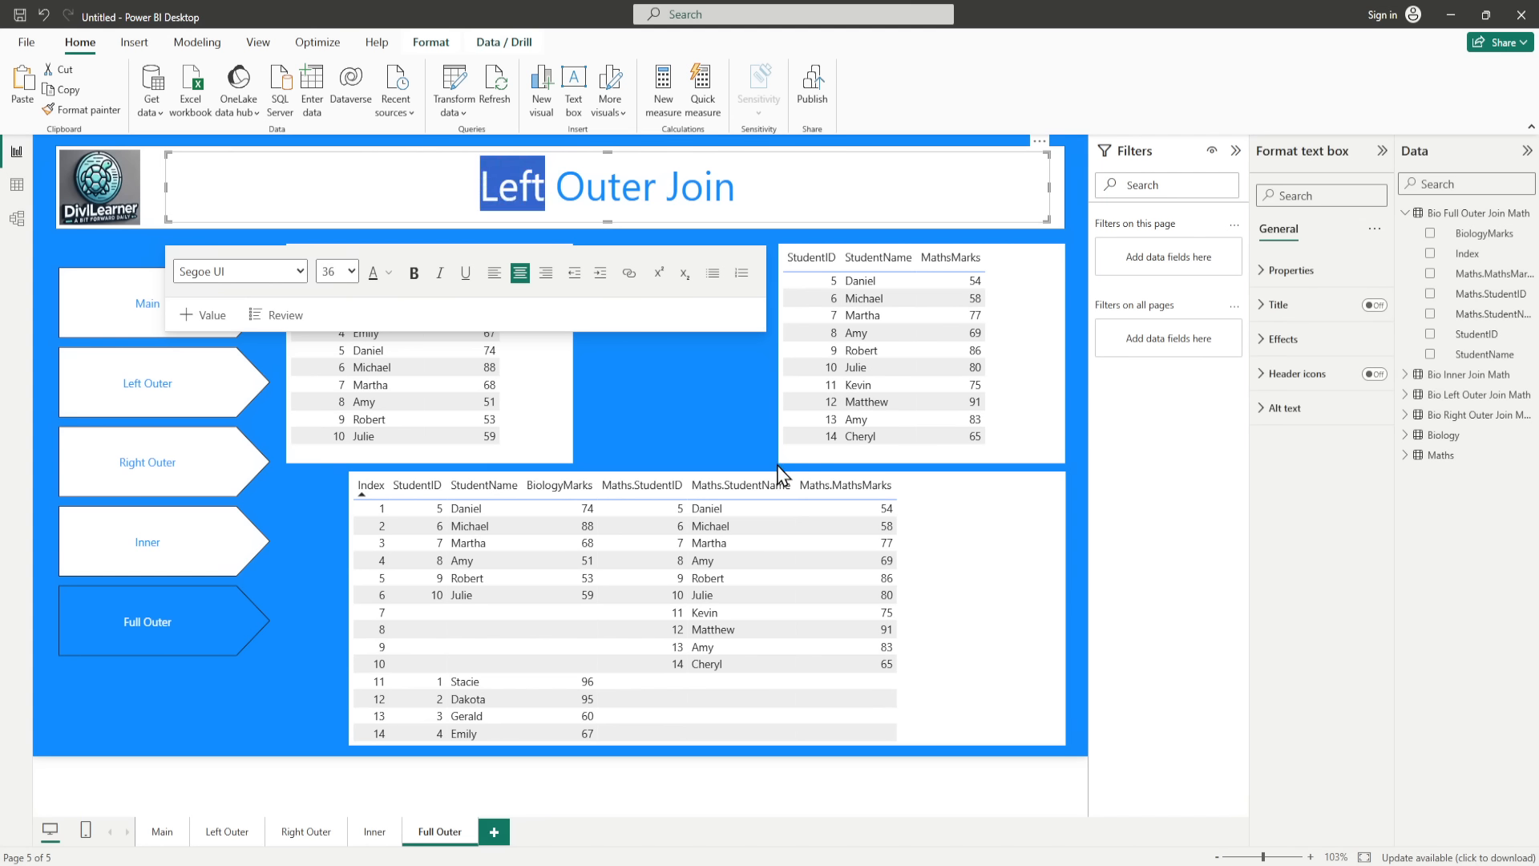
pyautogui.write('Full')
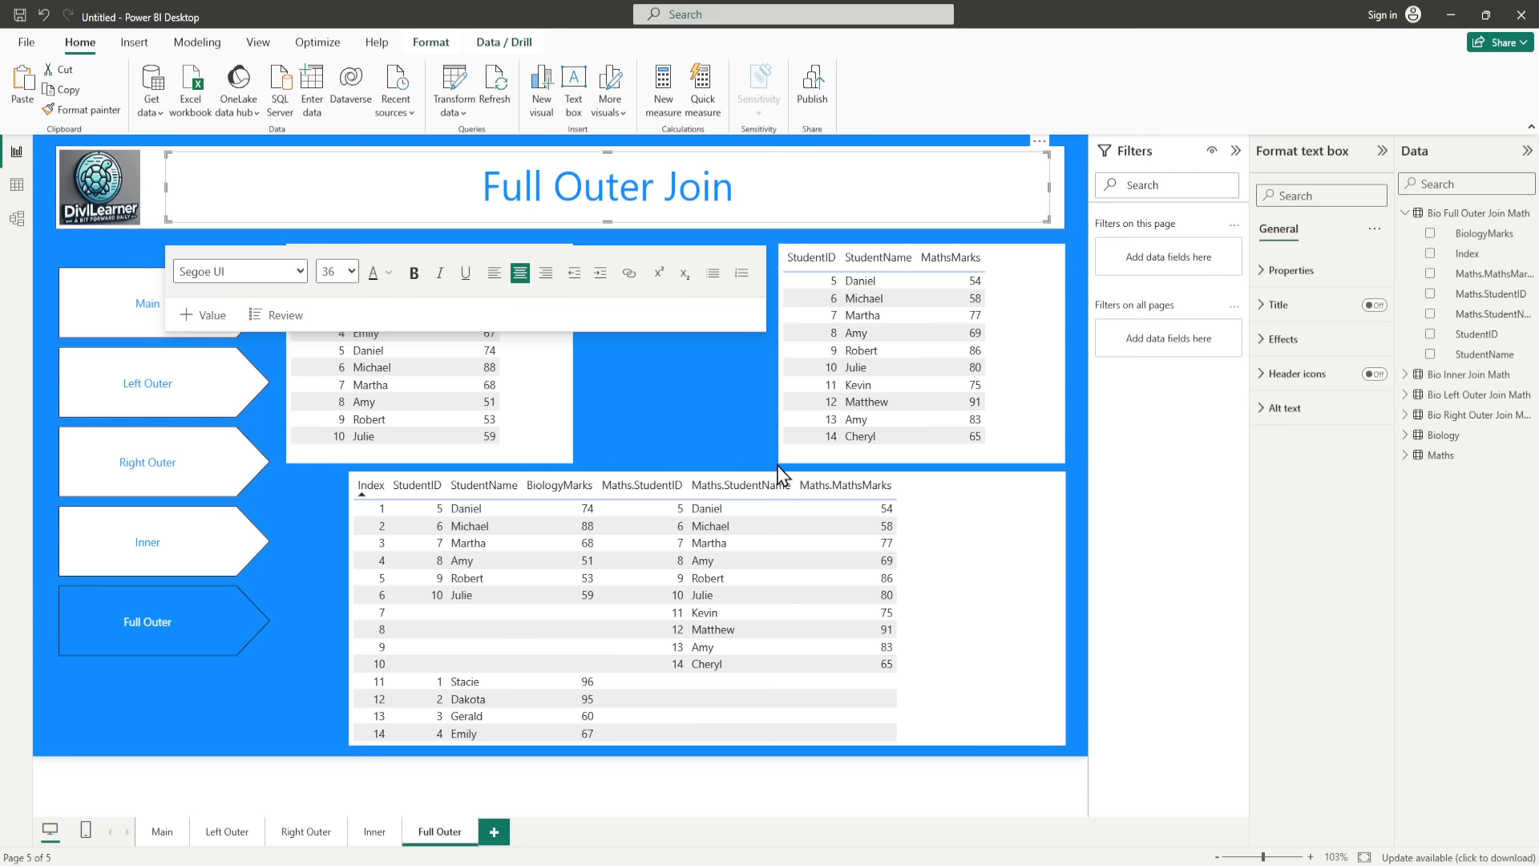
pyautogui.click(306, 657)
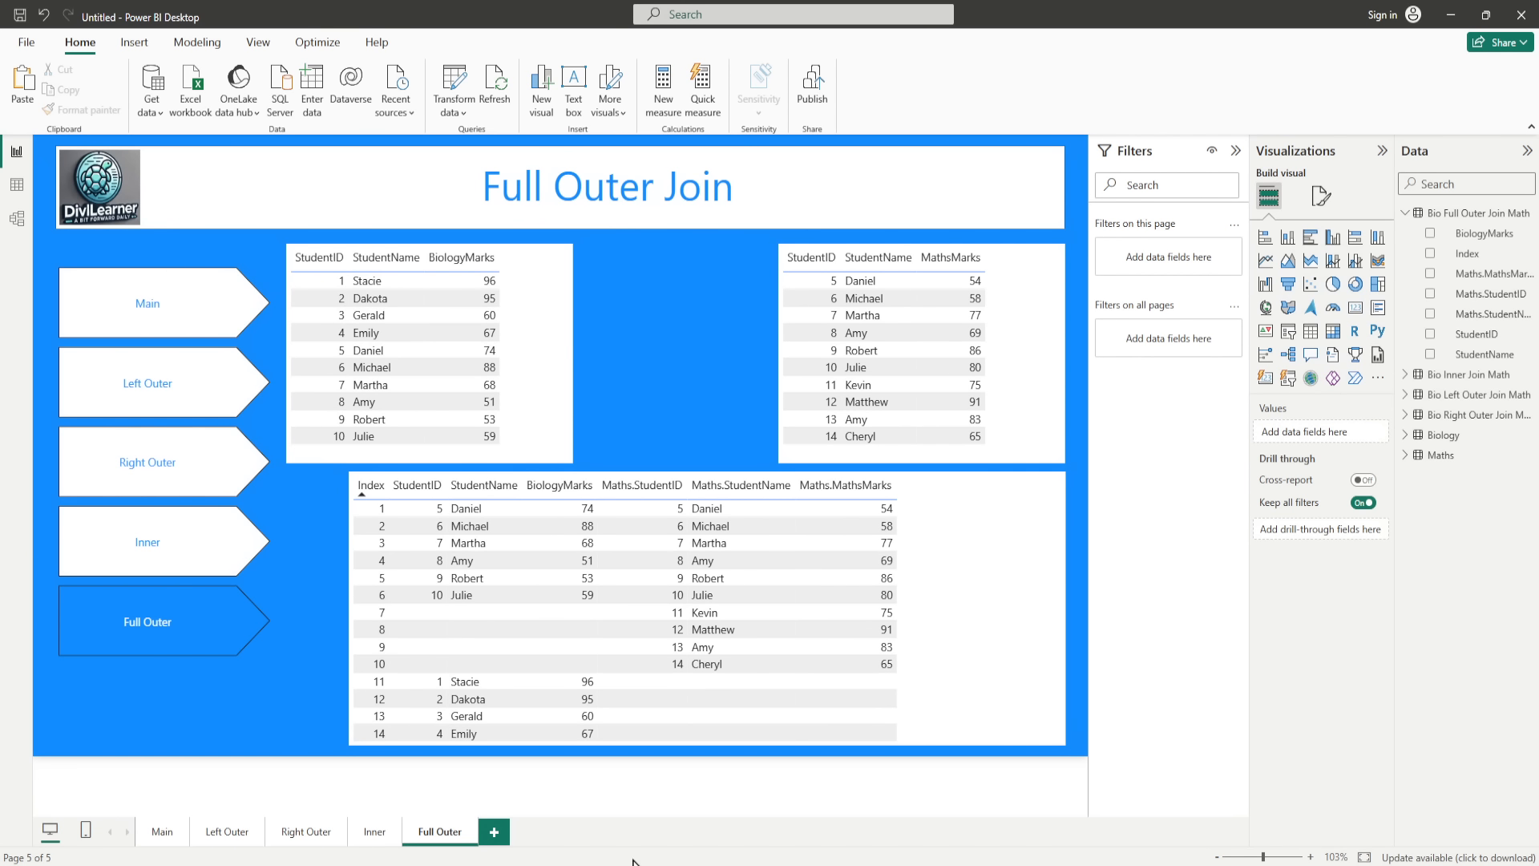
# Step: Test the page navigator from Main through Left Outer, Right Outer, Inner and Full Outer, and back to Main
pyautogui.click(164, 831)
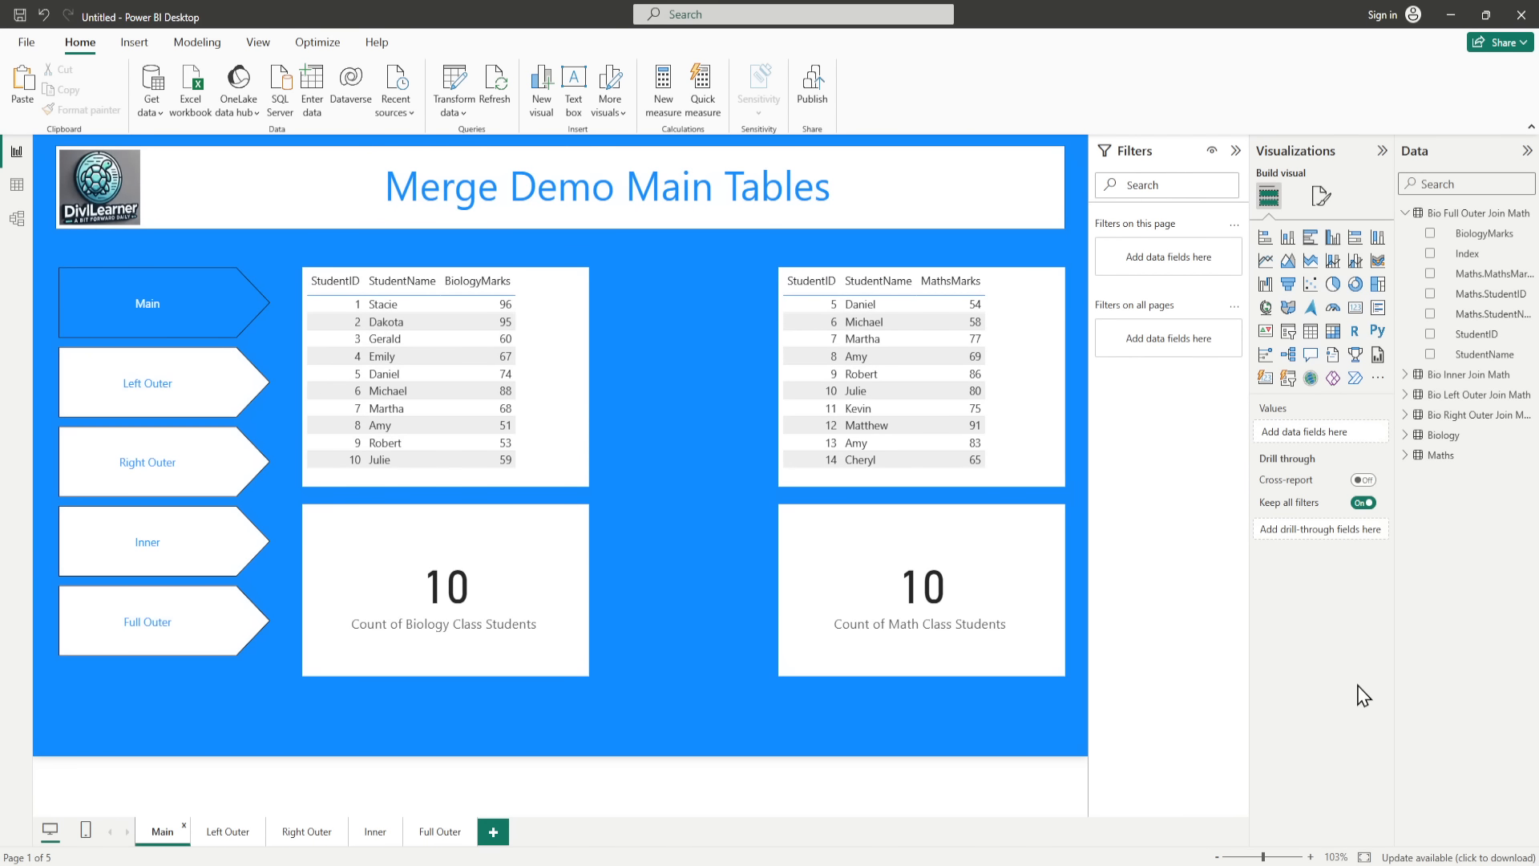
pyautogui.click(156, 405)
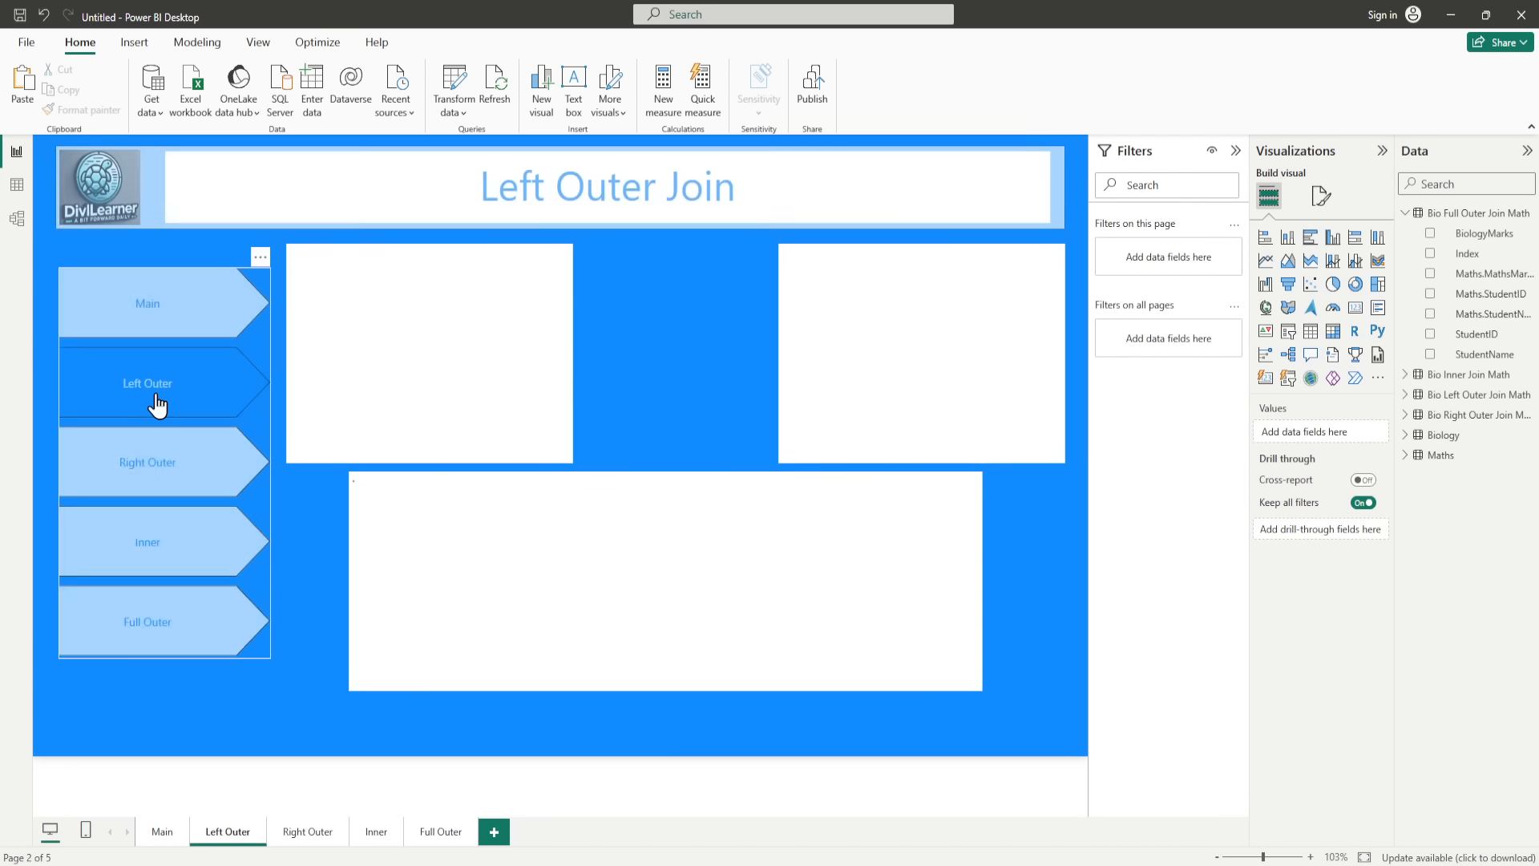
pyautogui.click(163, 469)
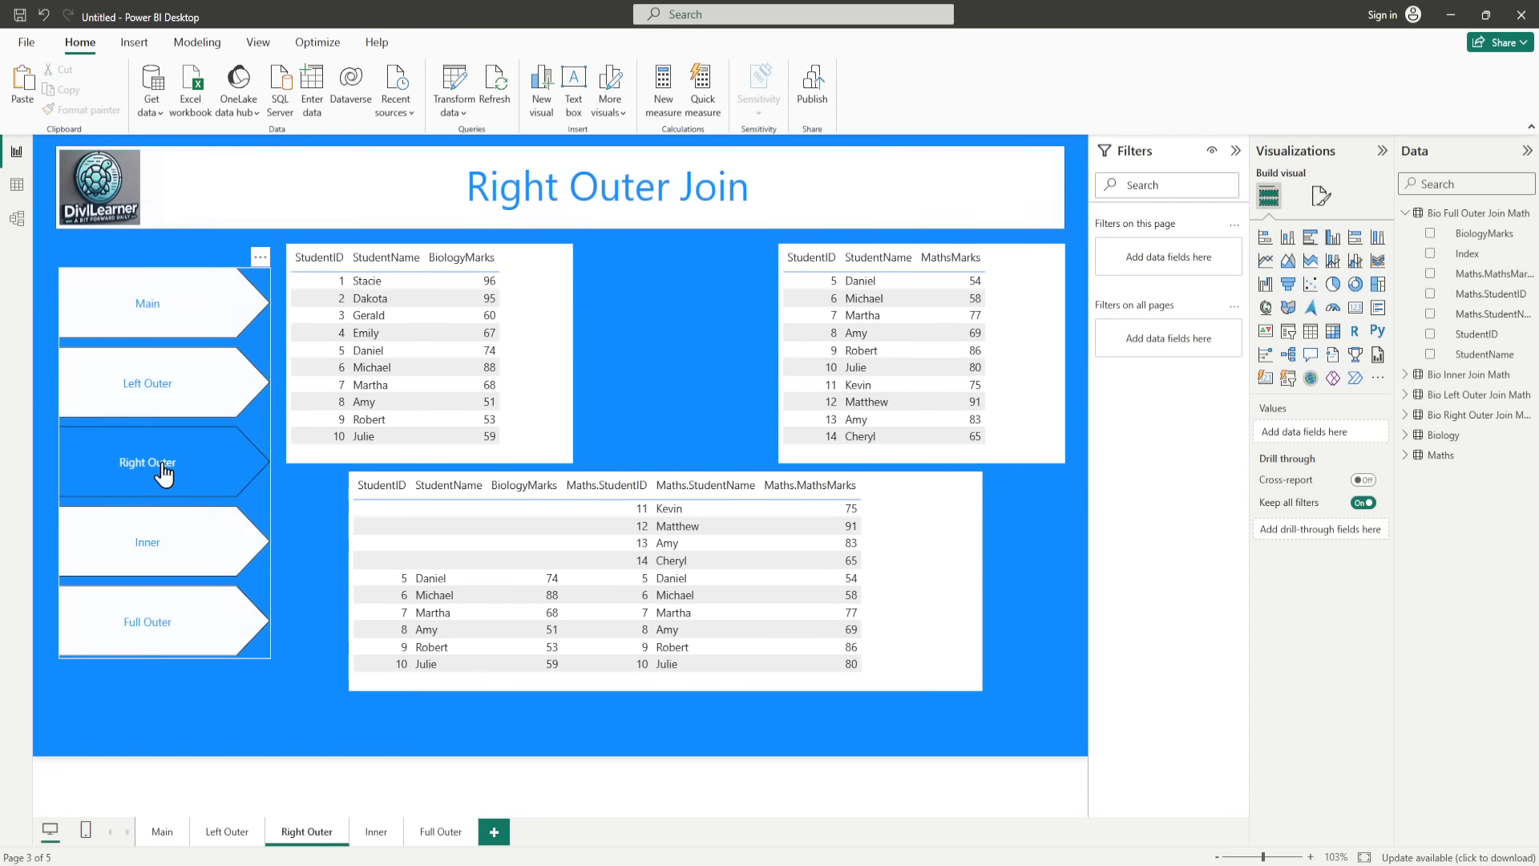
pyautogui.click(142, 565)
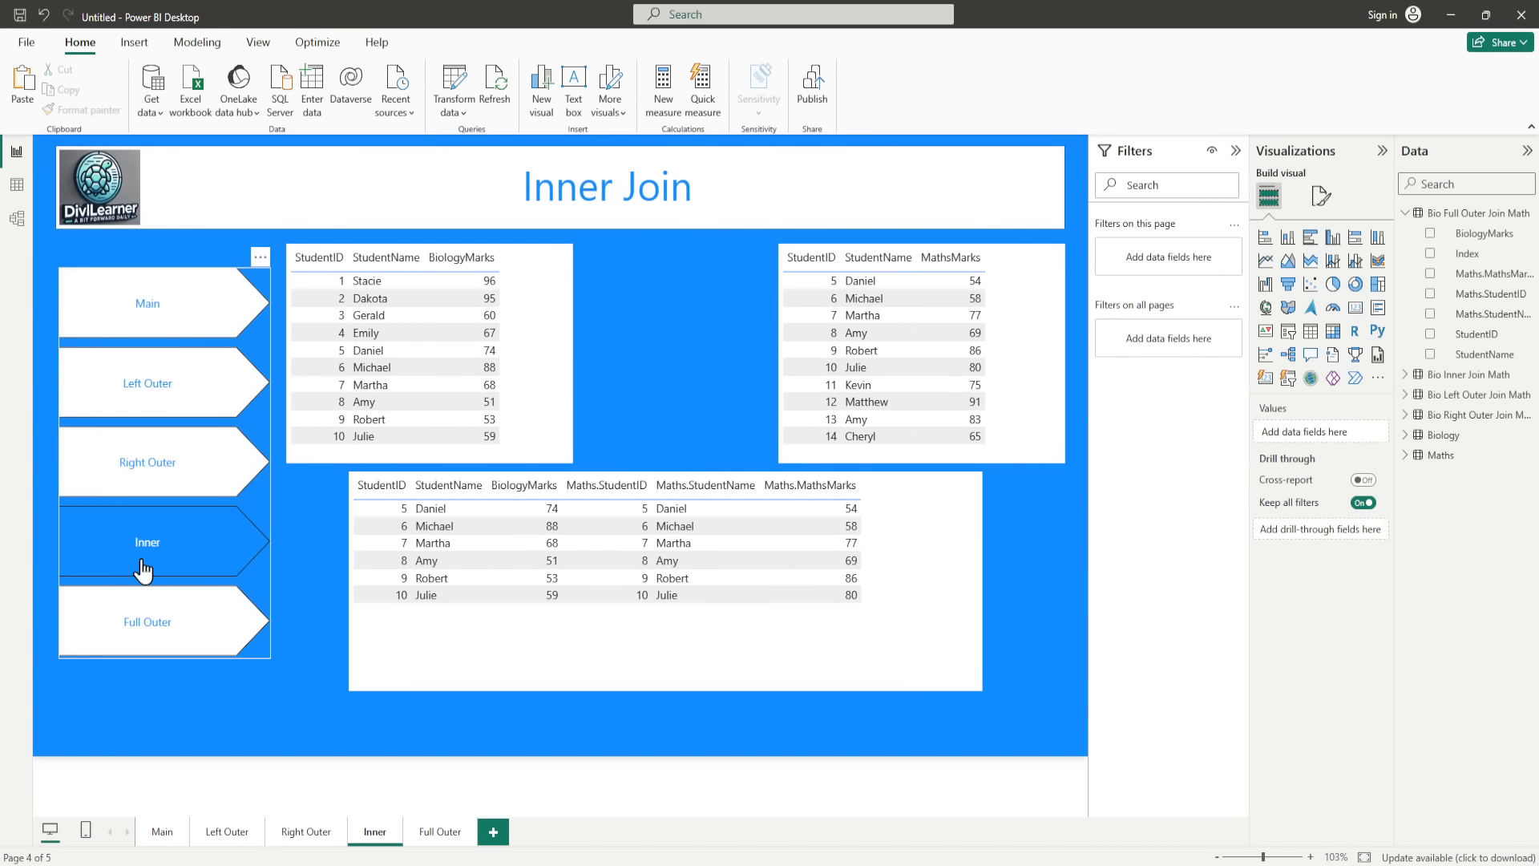
pyautogui.click(145, 641)
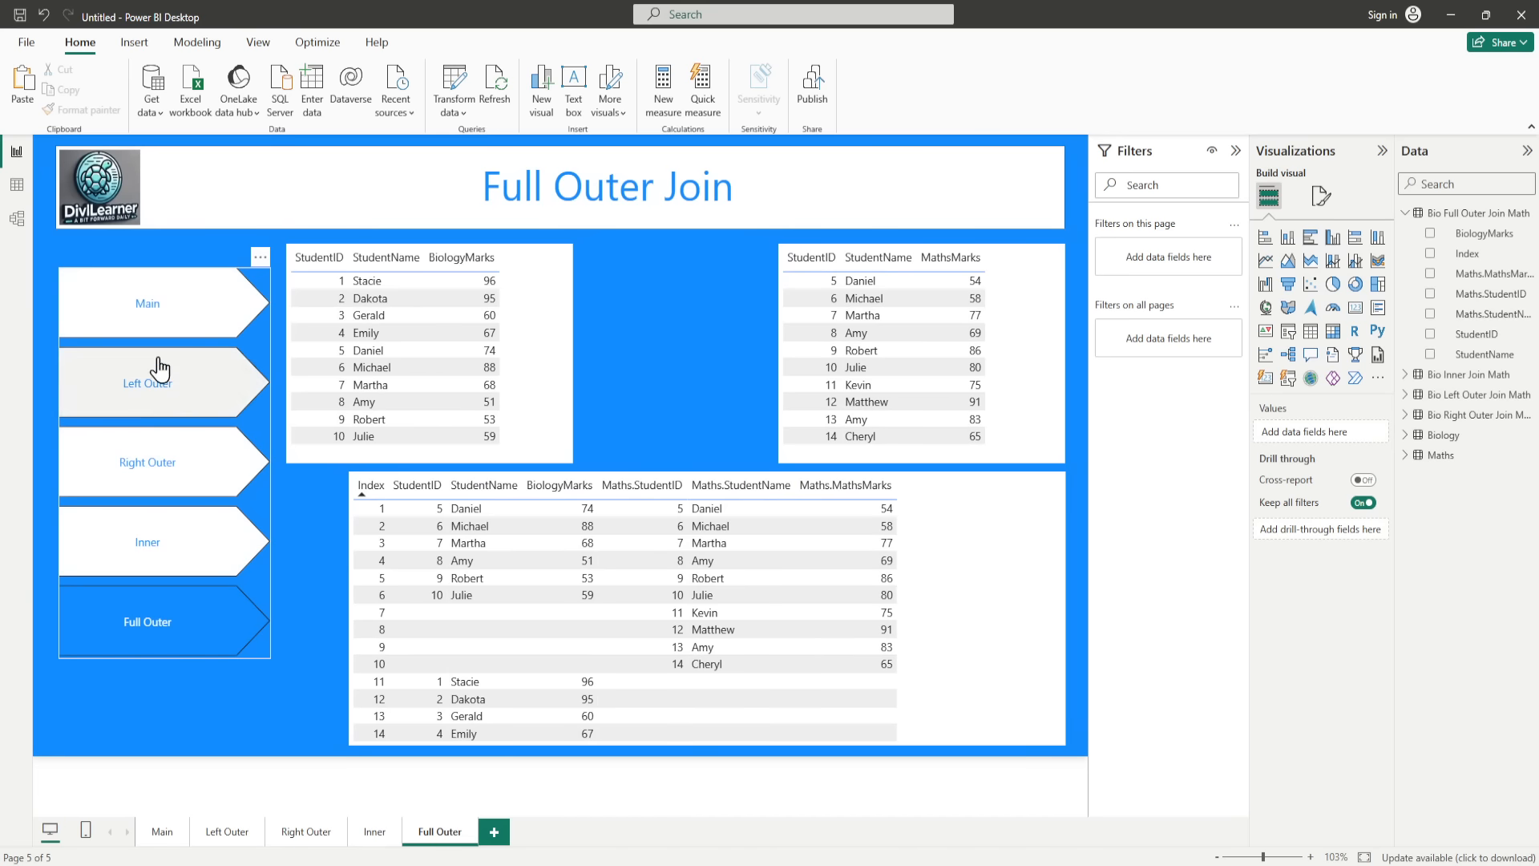
pyautogui.click(148, 305)
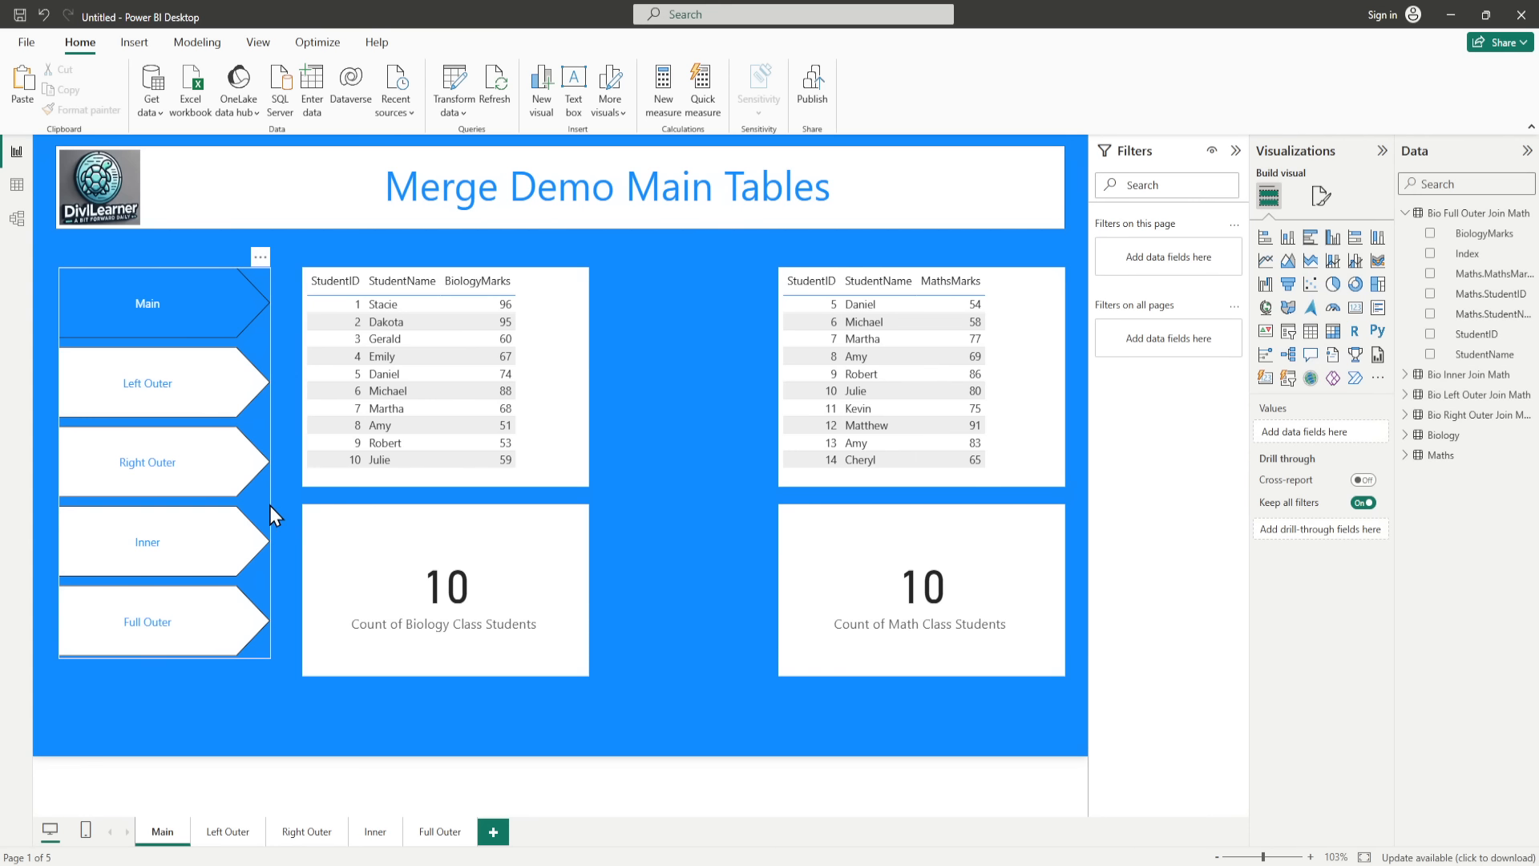
# Step: Review the four join pages, and view the Left Anti page in the VideoDay26MergeDemo report
pyautogui.click(213, 835)
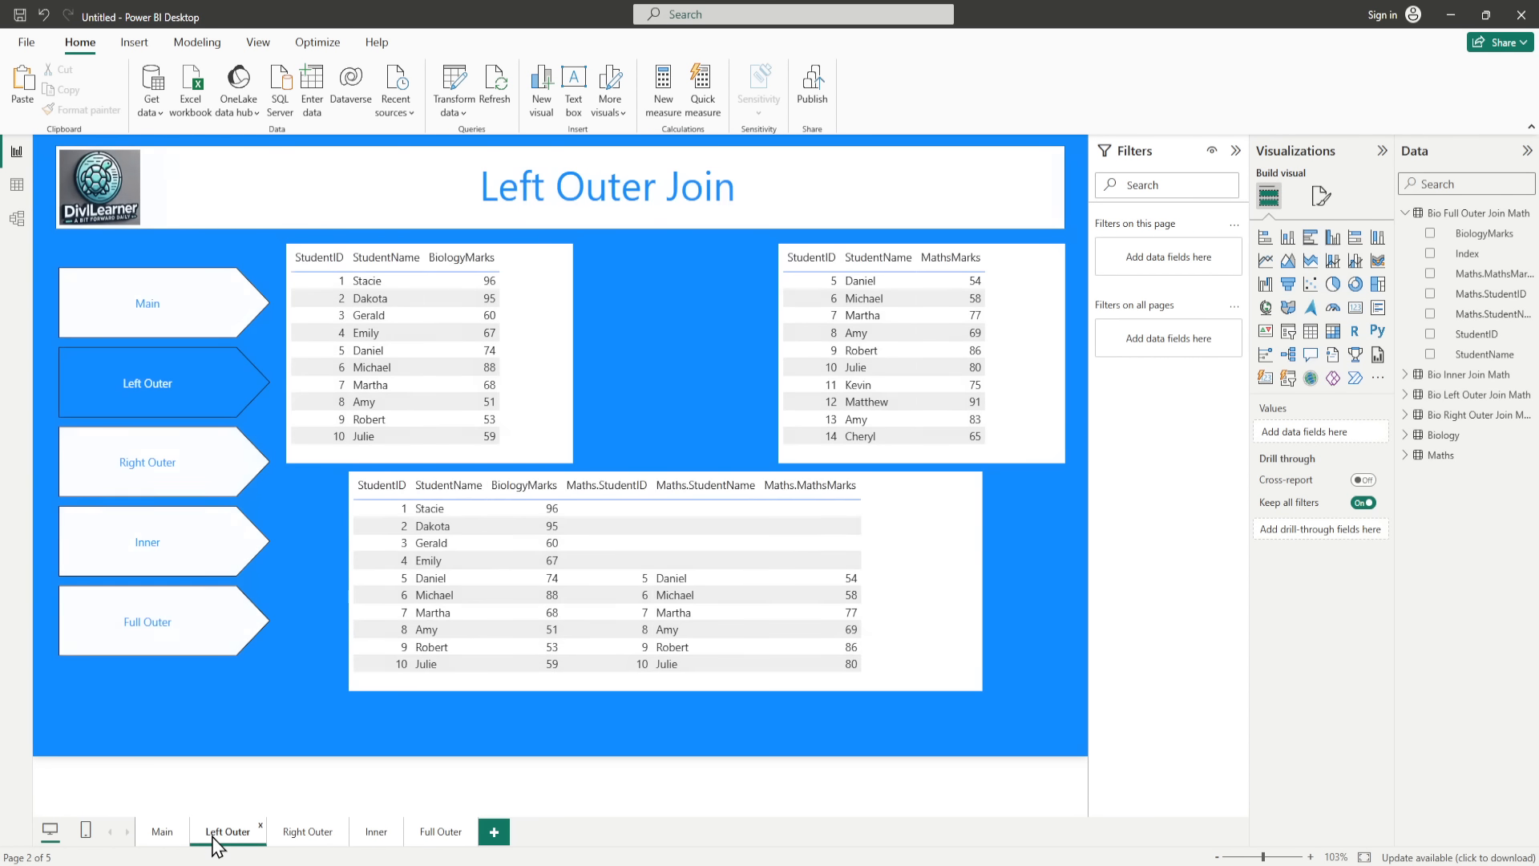
pyautogui.click(306, 835)
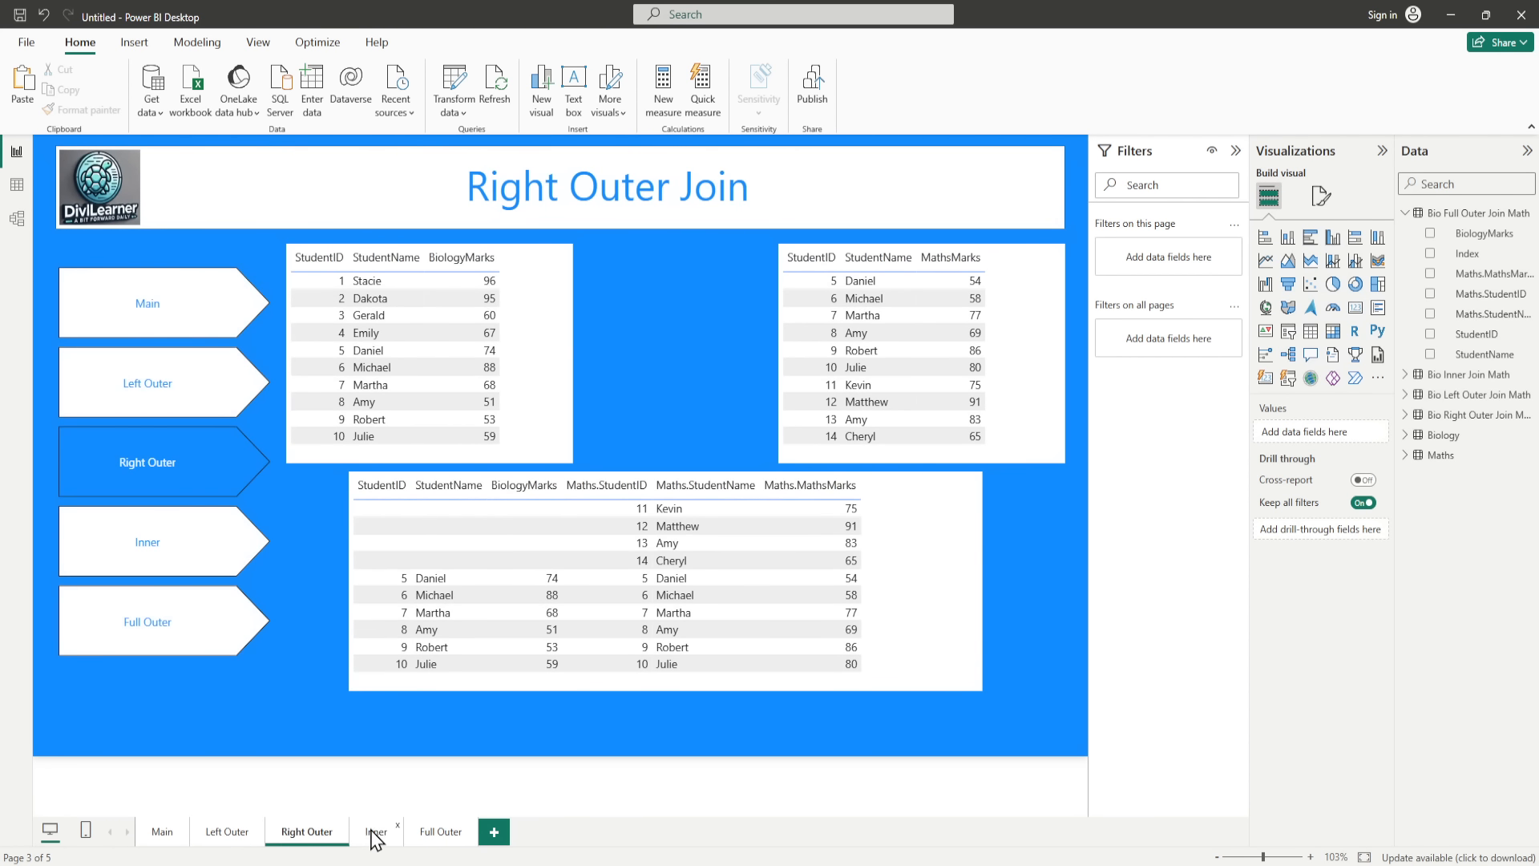
pyautogui.click(374, 834)
pyautogui.click(438, 834)
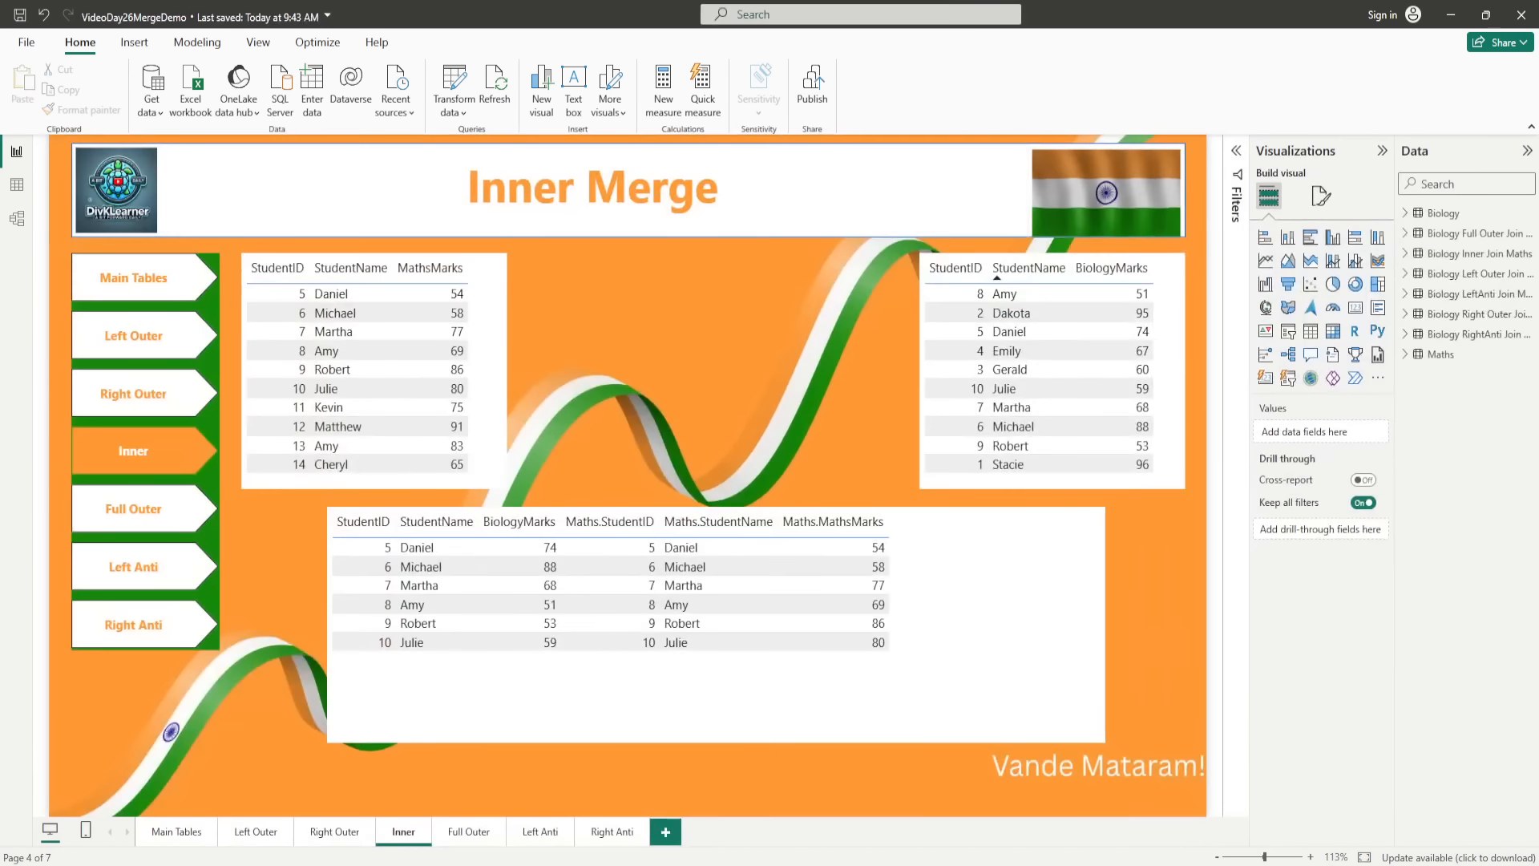
pyautogui.click(549, 835)
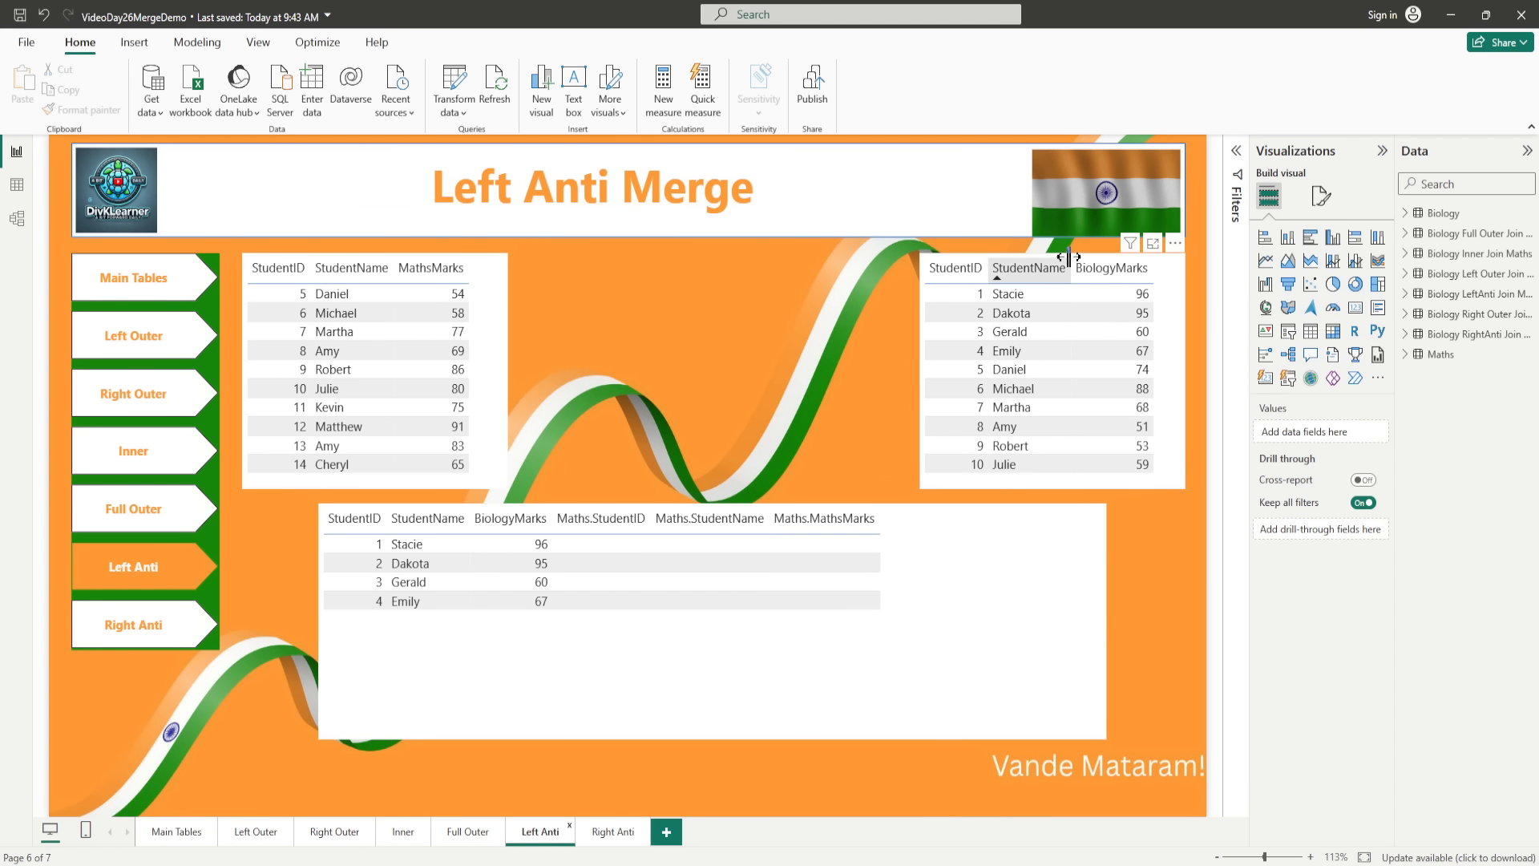
# Step: Swap the source tables on the Left Anti page so the Biology table sits left of the Maths table
pyautogui.moveTo(1034, 245); pyautogui.dragTo(1145, 263)
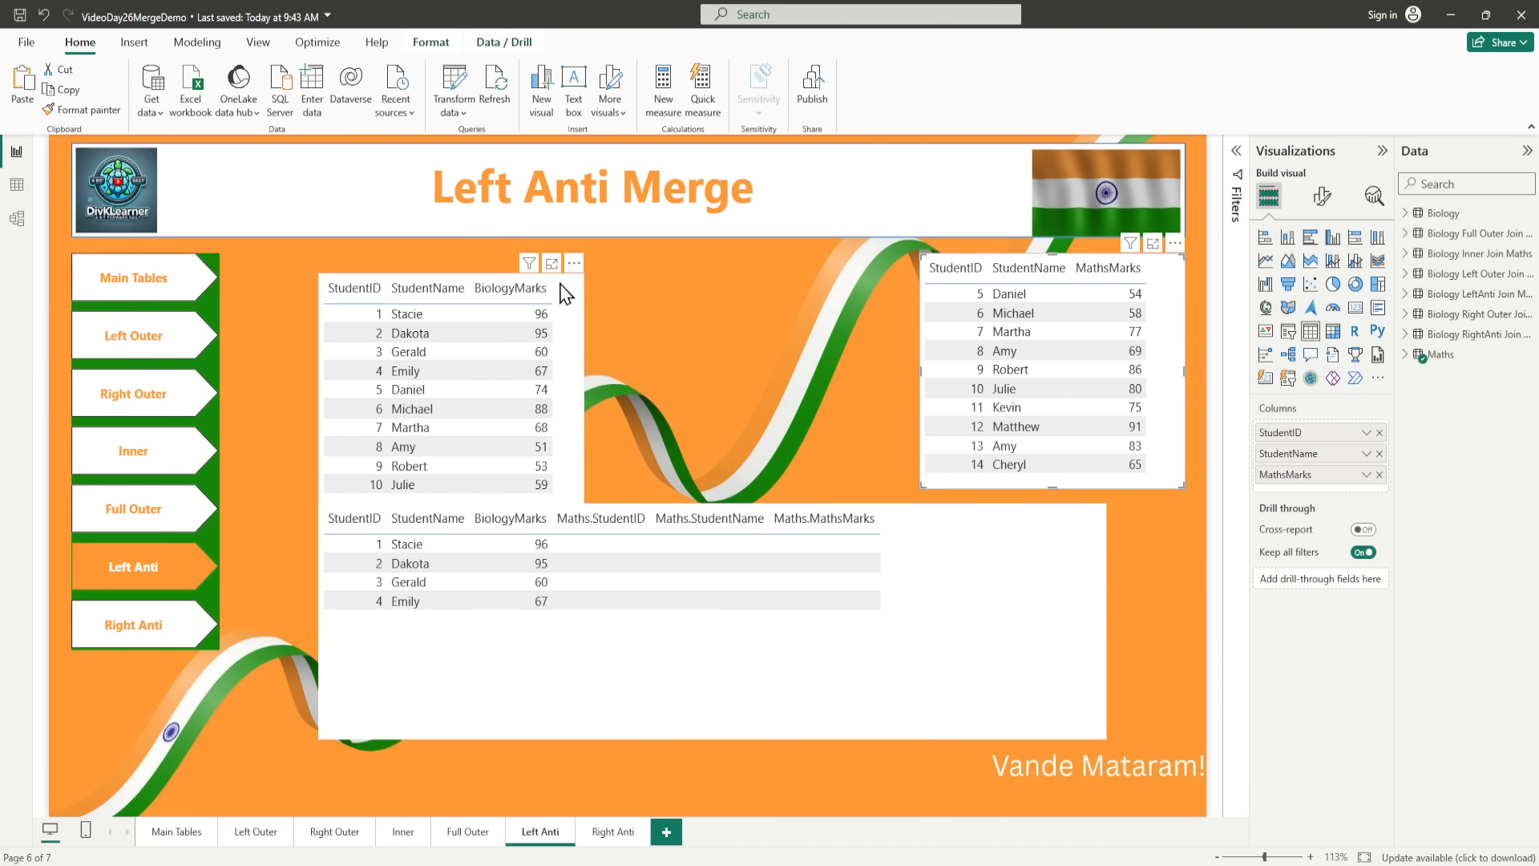
pyautogui.click(530, 286)
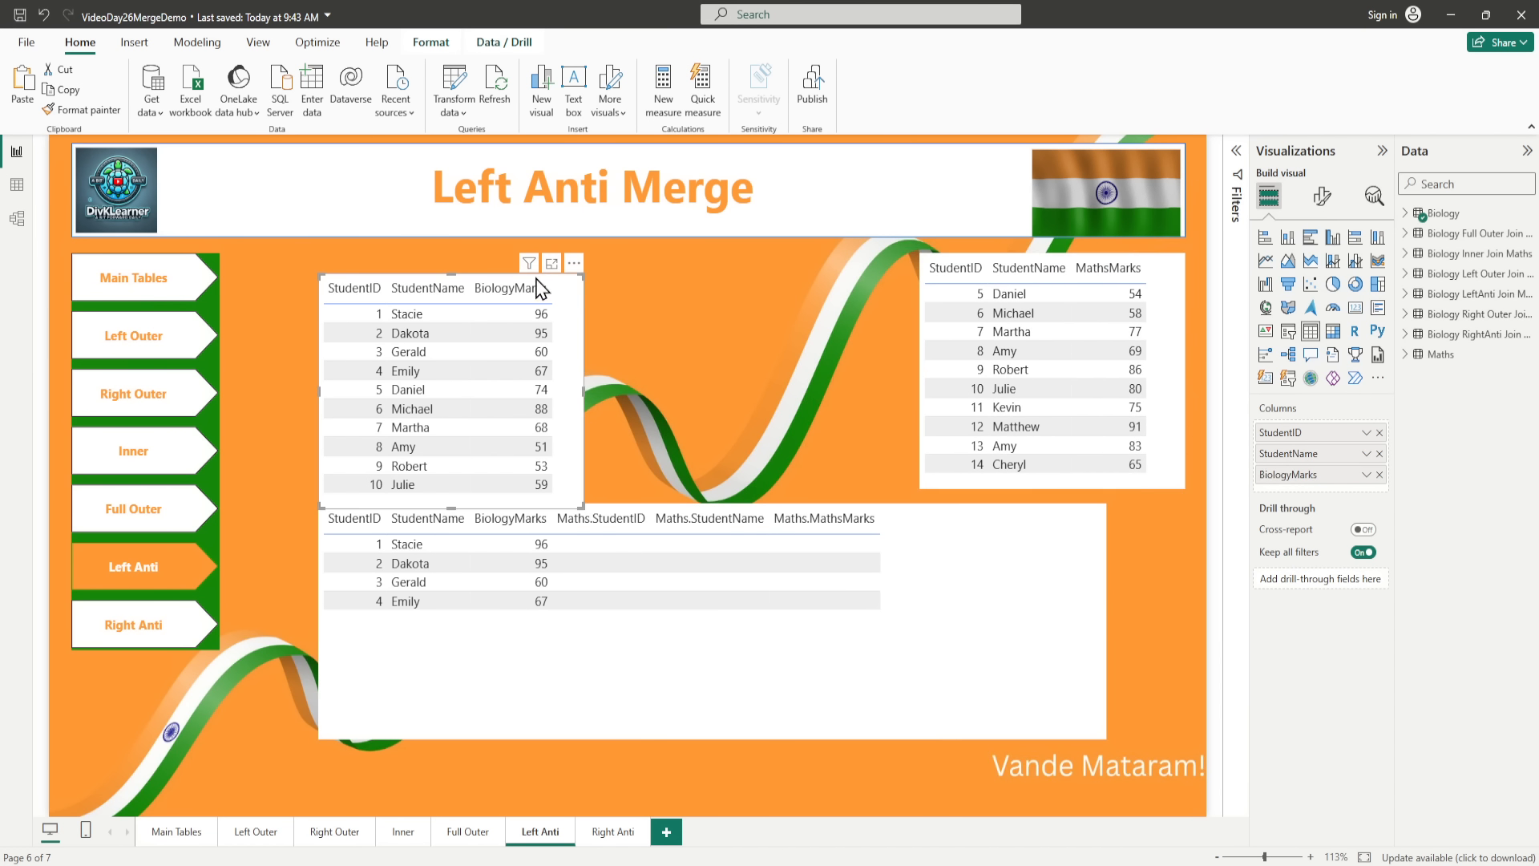
pyautogui.moveTo(537, 285); pyautogui.dragTo(496, 264)
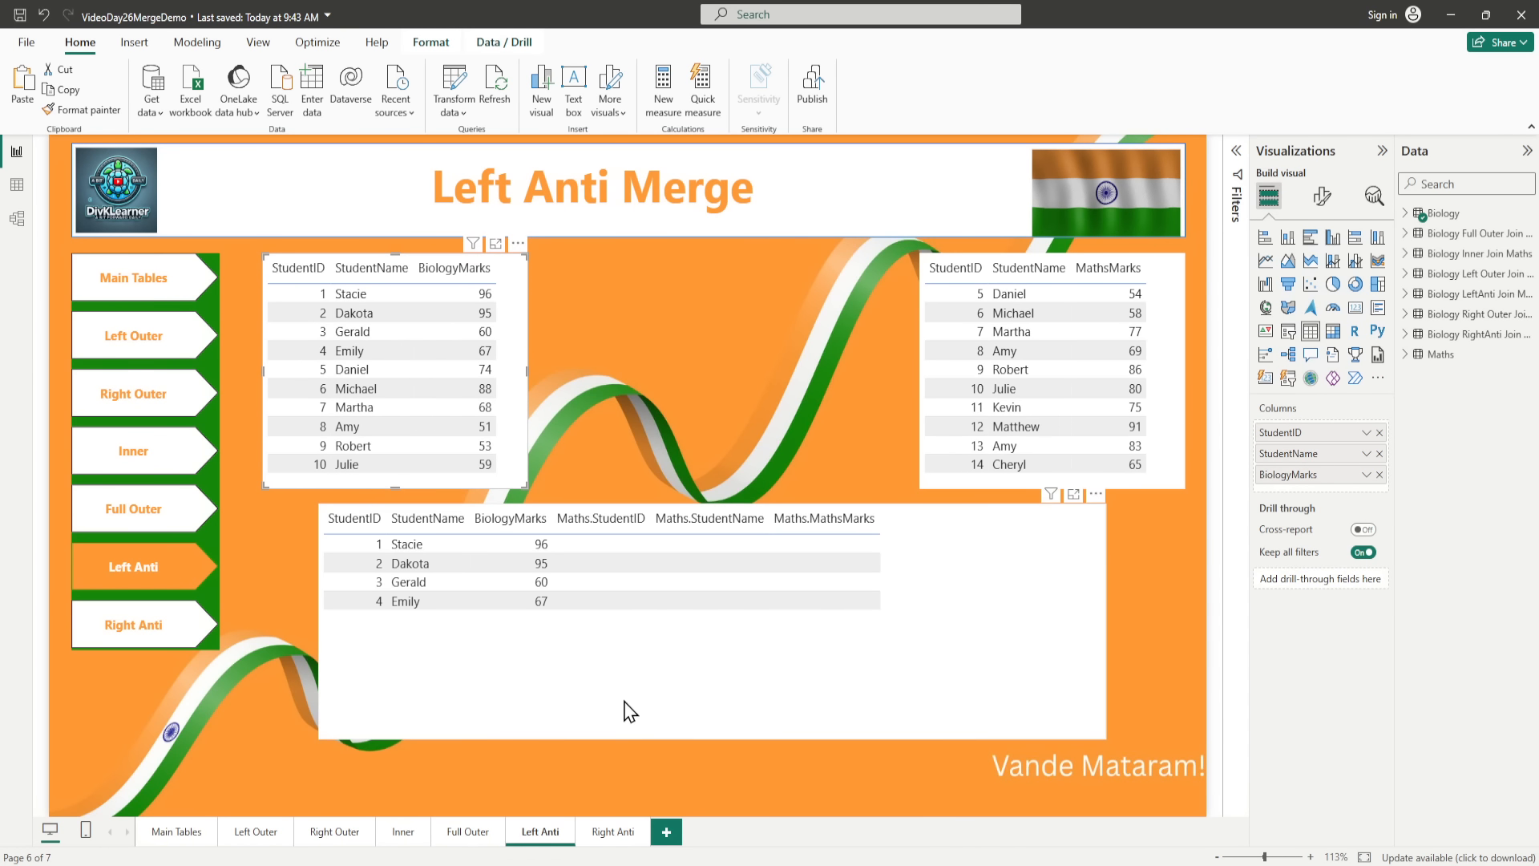
# Step: Swap the source tables on the Right Anti page so the Biology table sits left of the Maths table
pyautogui.click(607, 837)
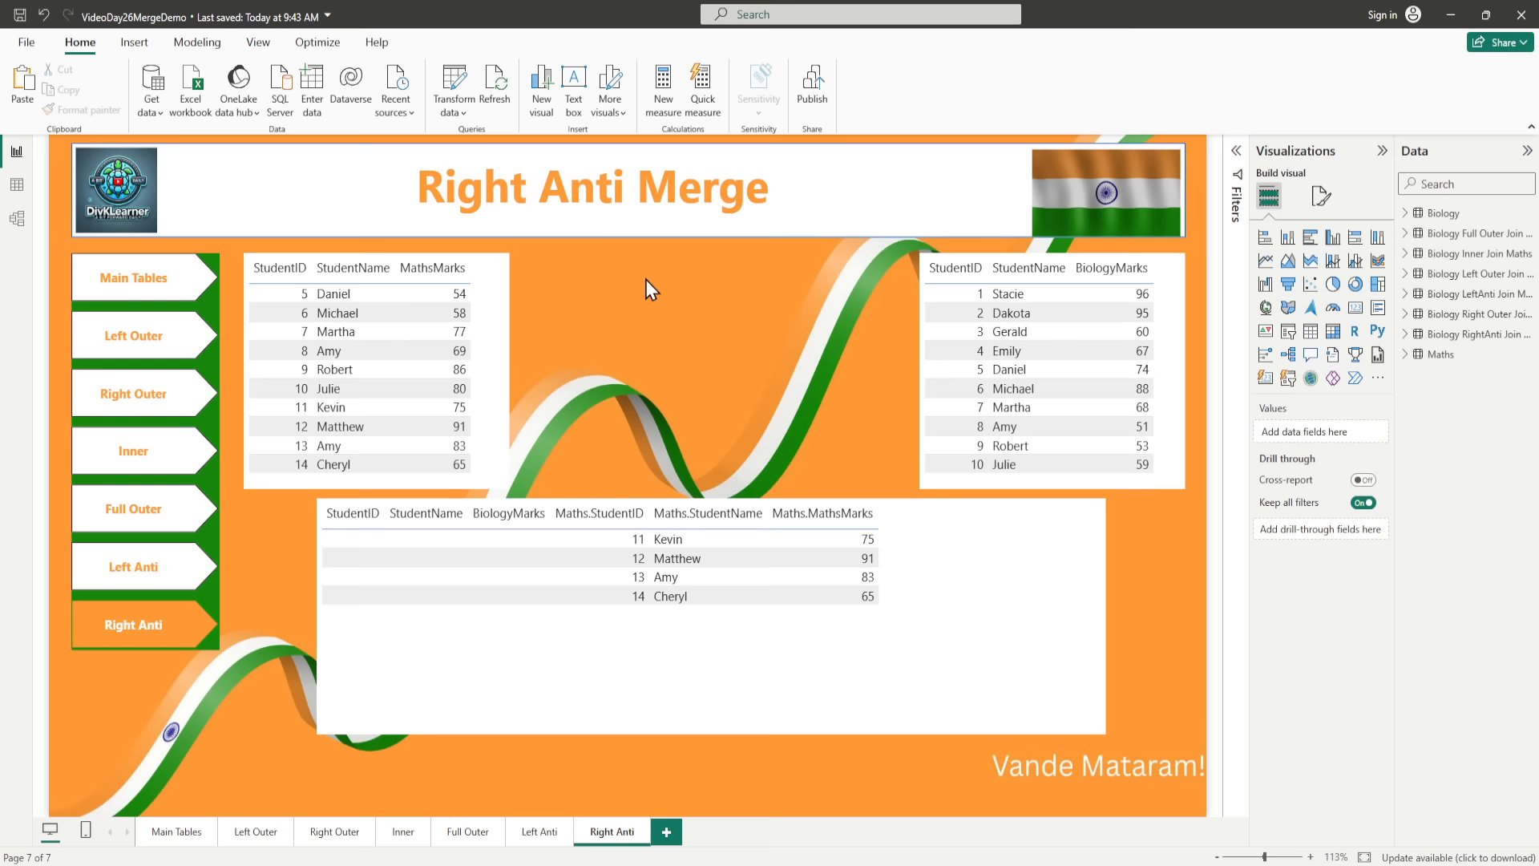
pyautogui.moveTo(484, 261); pyautogui.dragTo(824, 285)
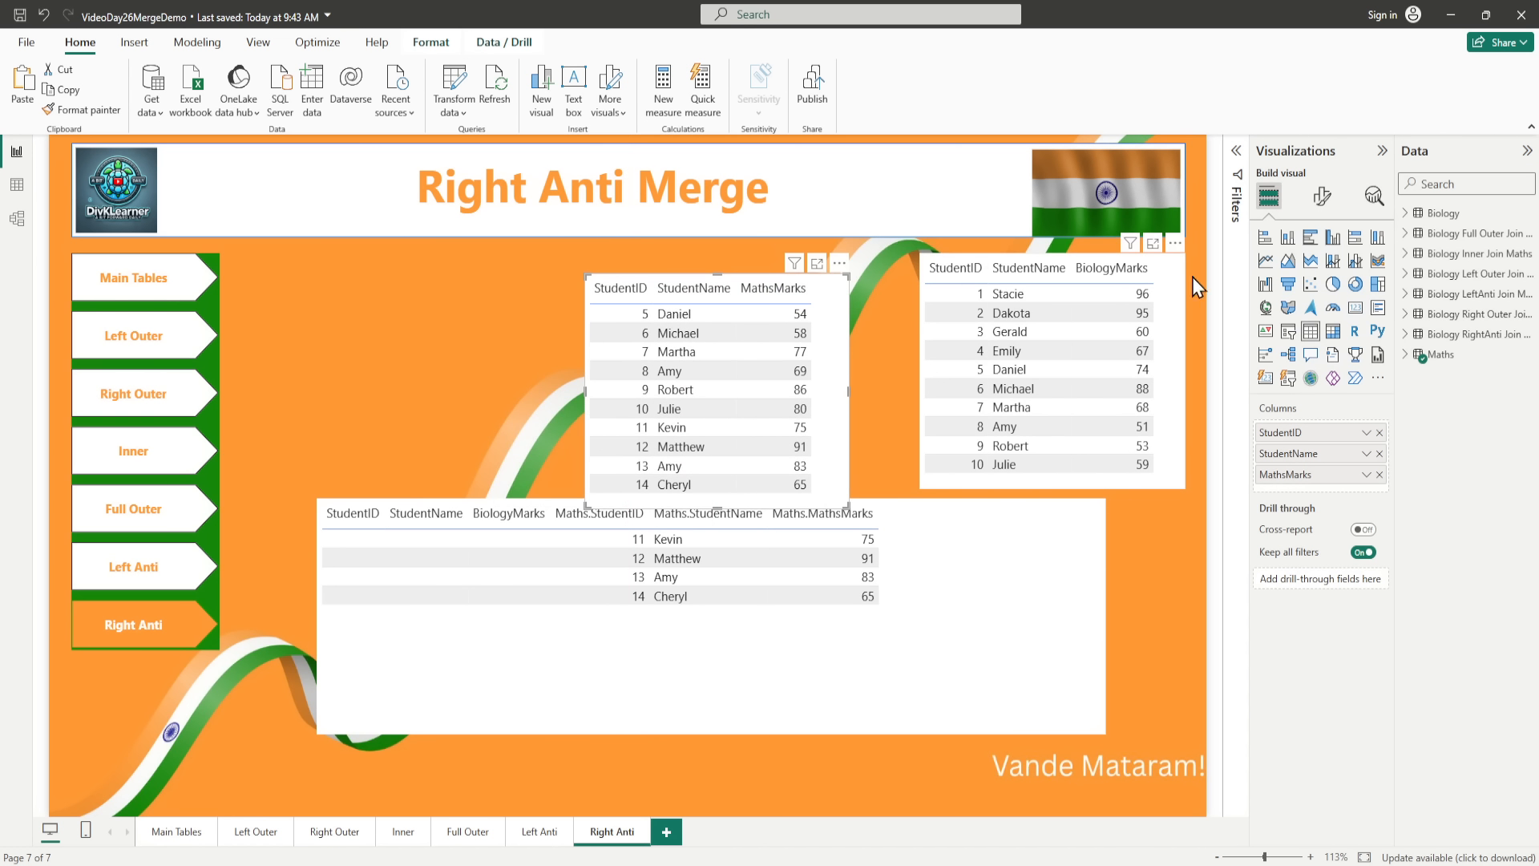
pyautogui.click(1133, 269)
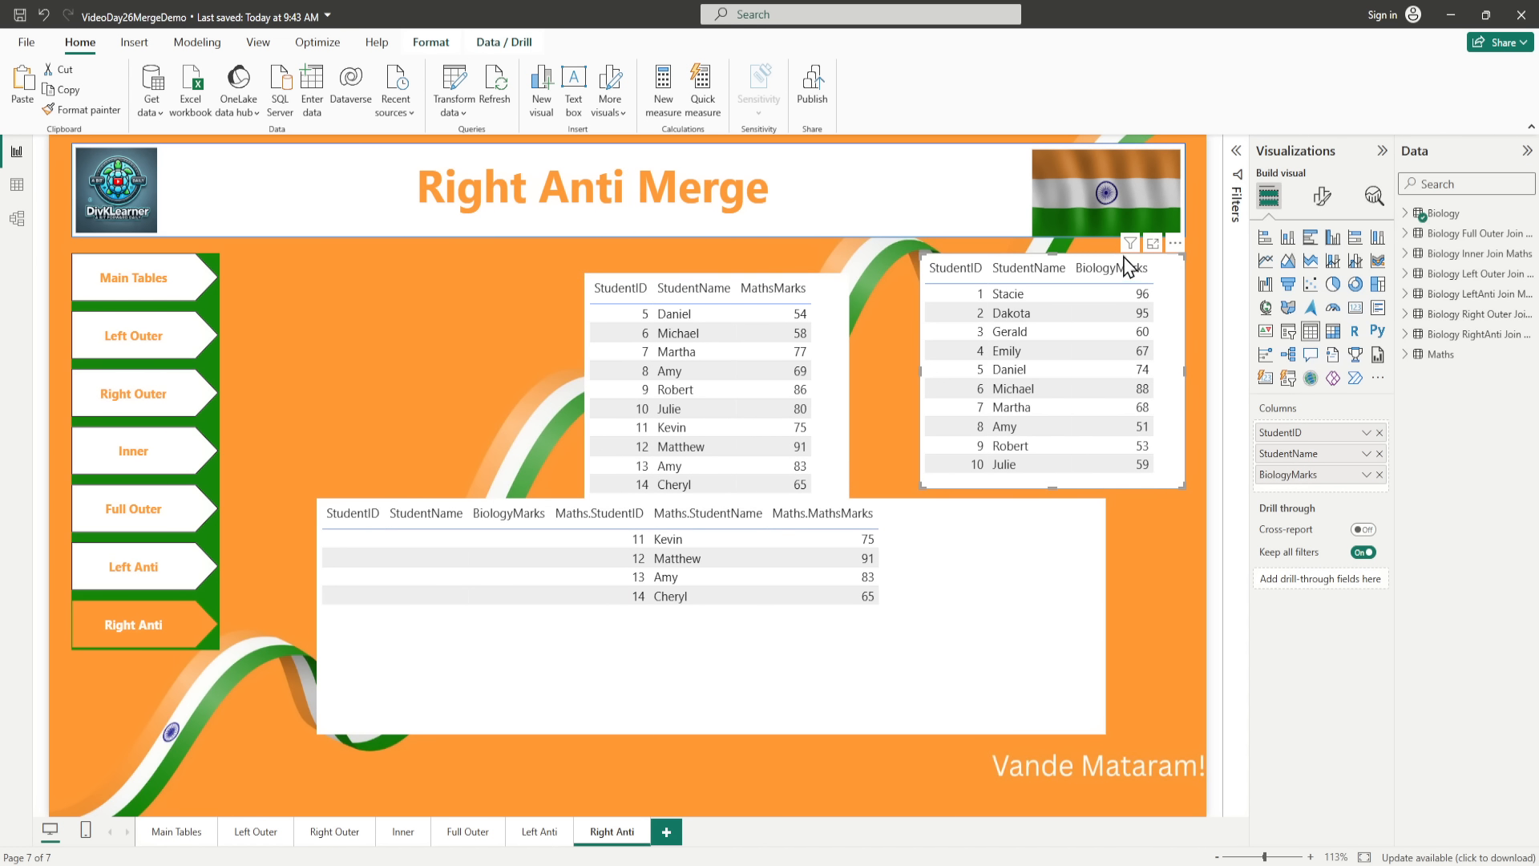
pyautogui.moveTo(1116, 266); pyautogui.dragTo(474, 264)
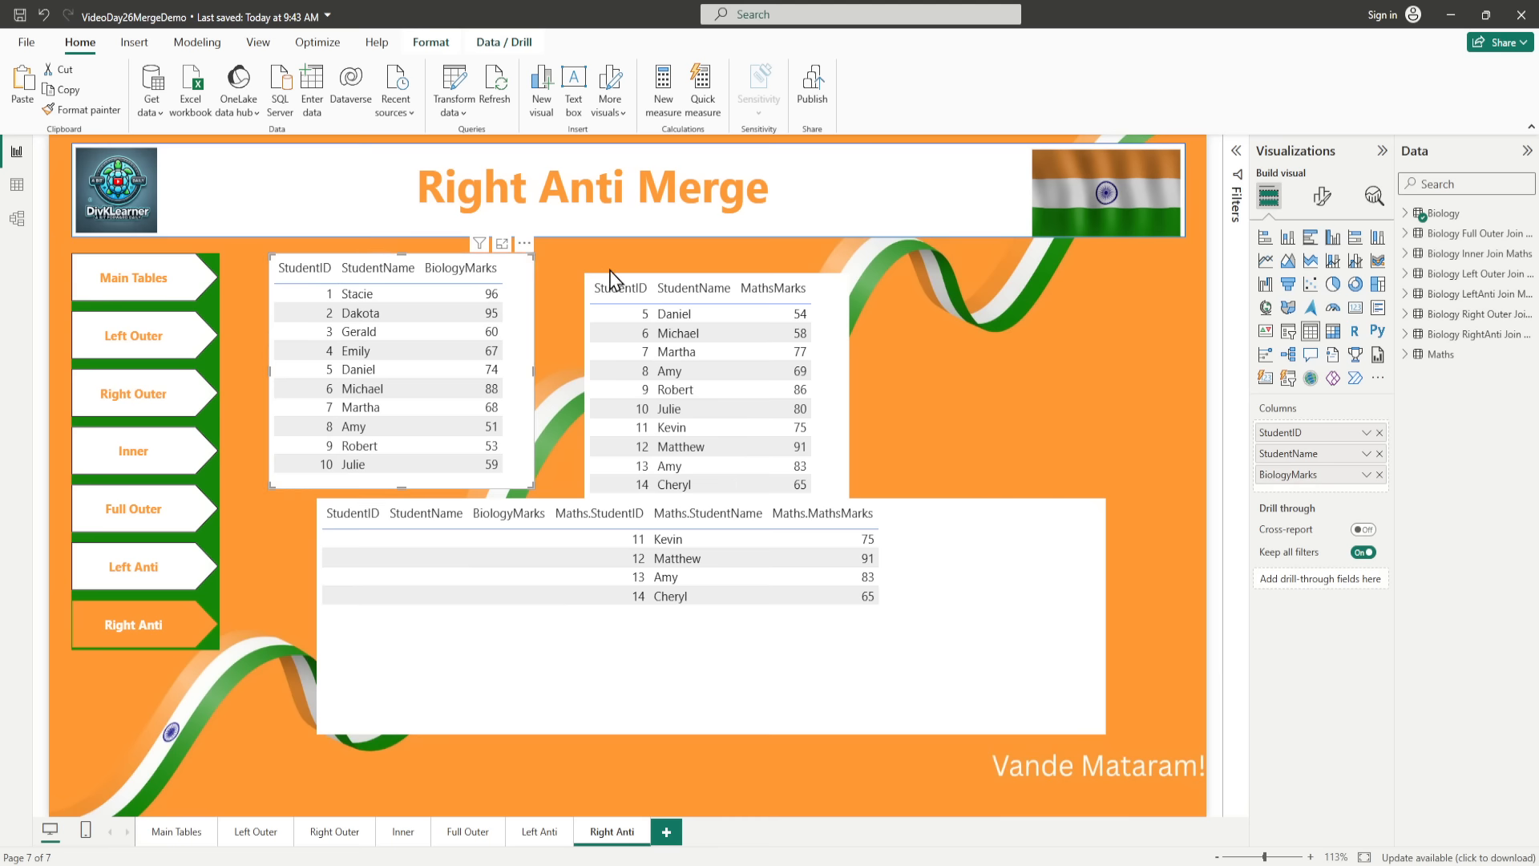
pyautogui.click(736, 278)
pyautogui.moveTo(732, 283); pyautogui.dragTo(1064, 257)
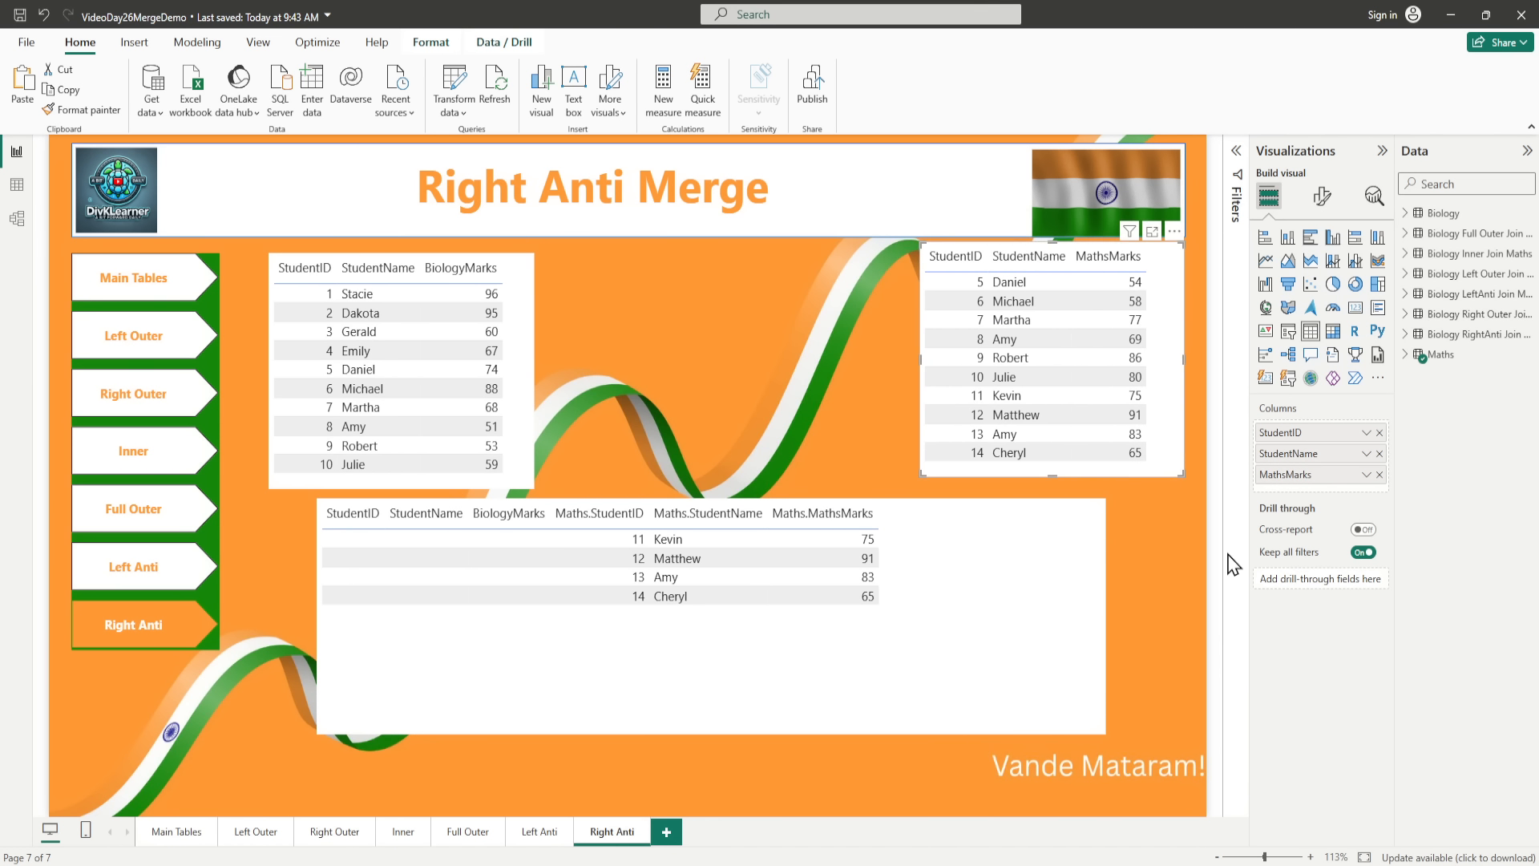
pyautogui.click(1171, 572)
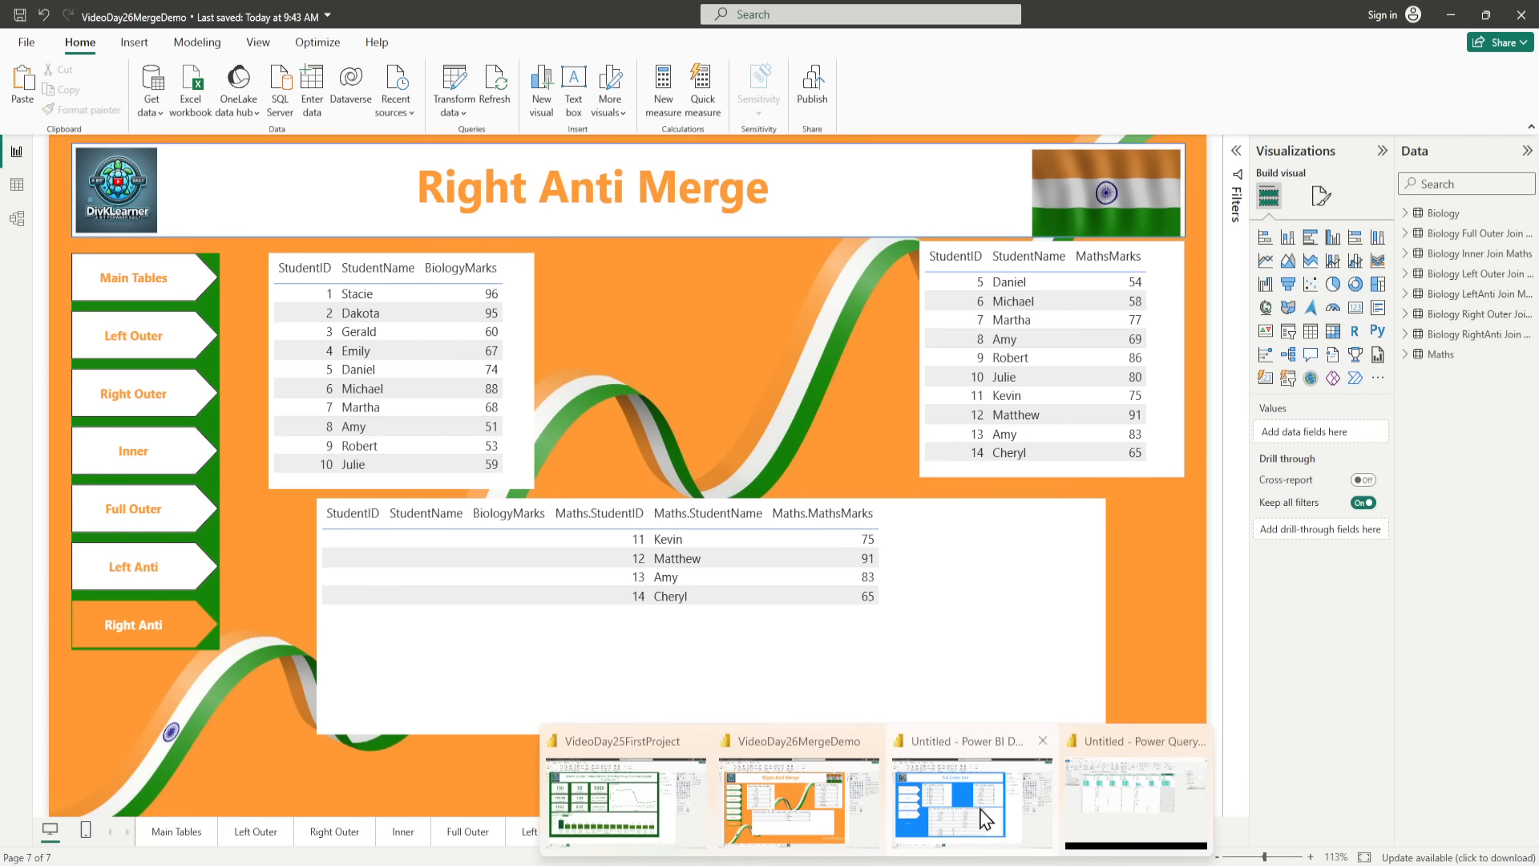
# Step: Switch to the untitled merge report and review its Main, Left Outer, Right Outer, Inner and Full Outer pages
pyautogui.click(929, 801)
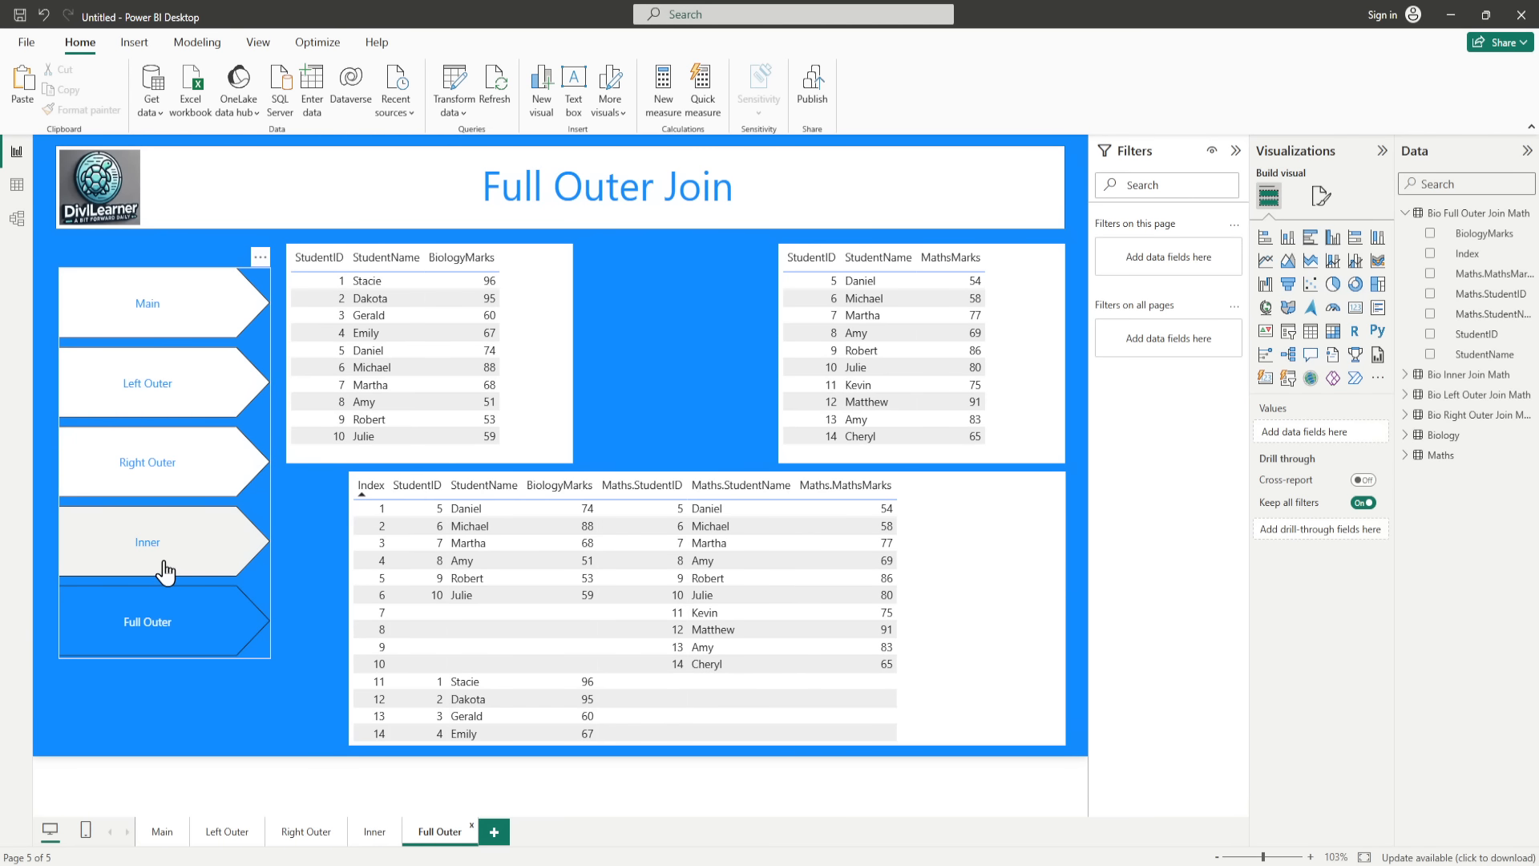
pyautogui.click(164, 833)
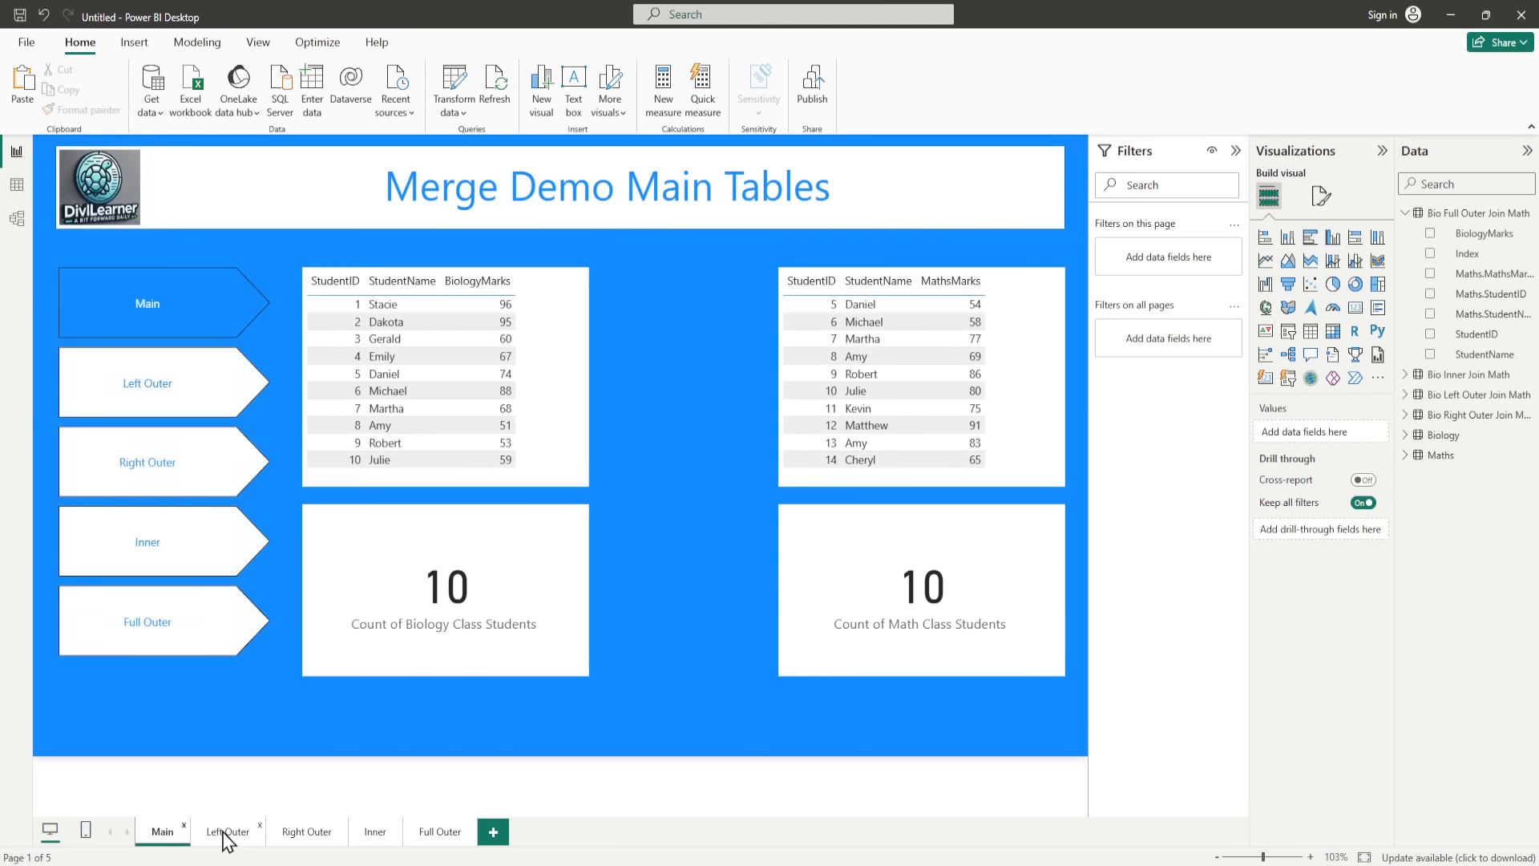
pyautogui.click(224, 834)
pyautogui.click(308, 833)
pyautogui.click(375, 834)
pyautogui.click(442, 833)
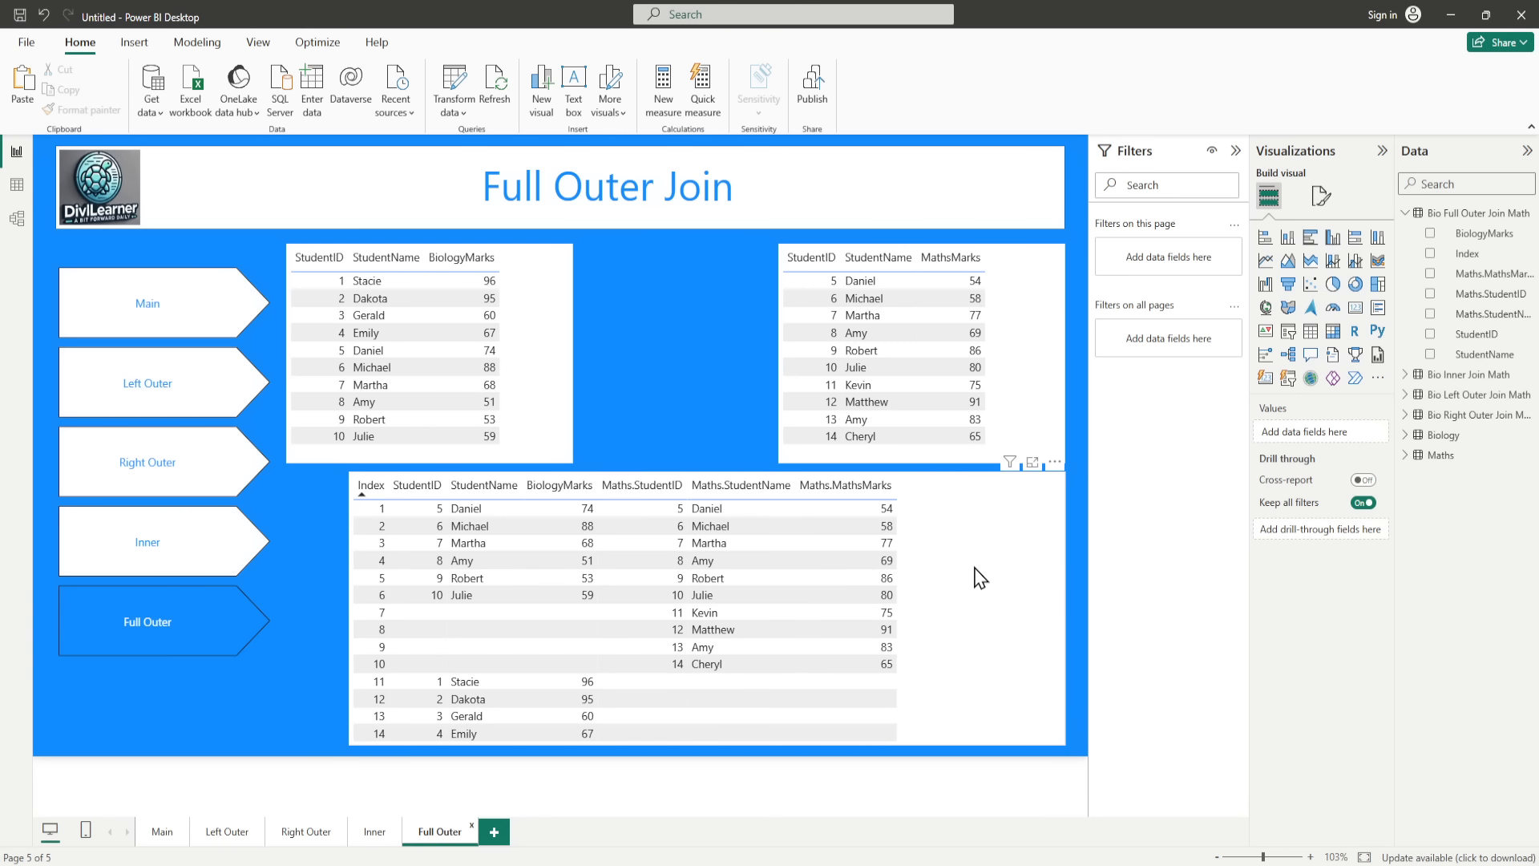
# Step: Switch to the VideoDay26MergeDemo report, and view the VideoDay25FirstProject report
pyautogui.moveTo(942, 855)
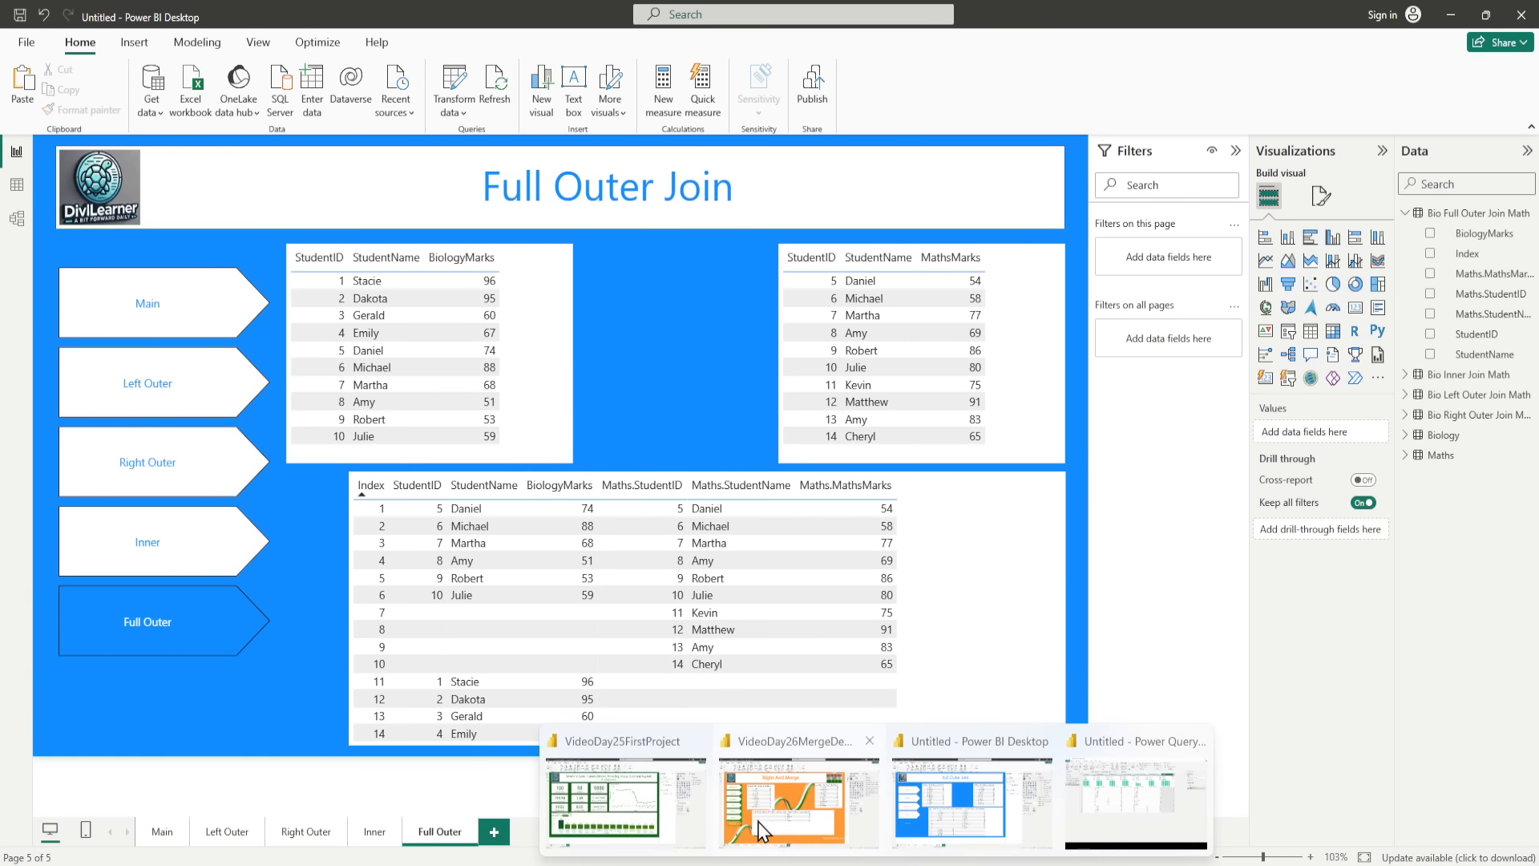
pyautogui.click(766, 825)
pyautogui.moveTo(876, 859)
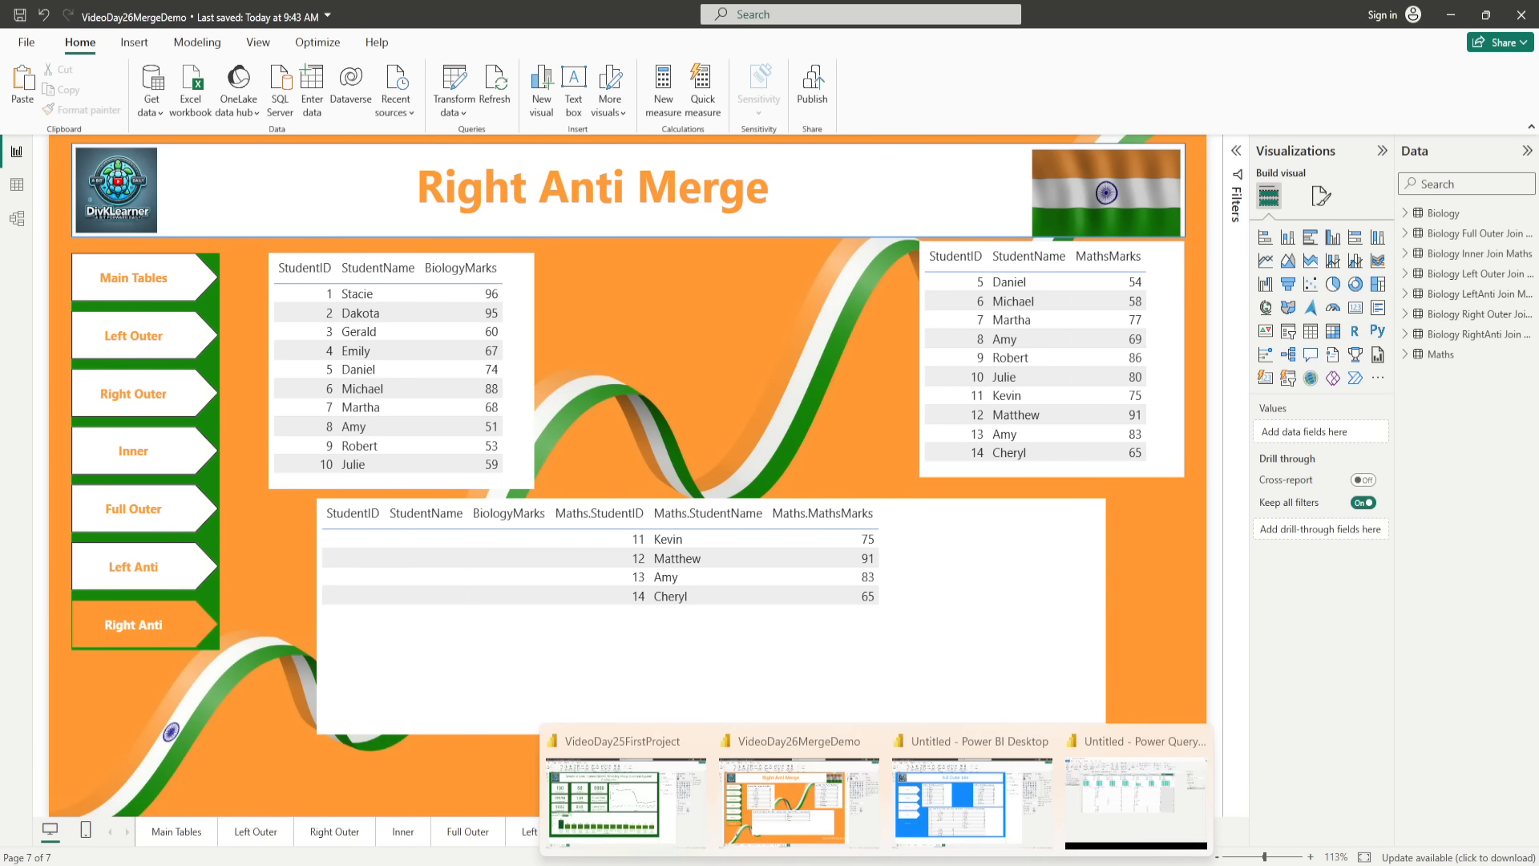
pyautogui.click(695, 840)
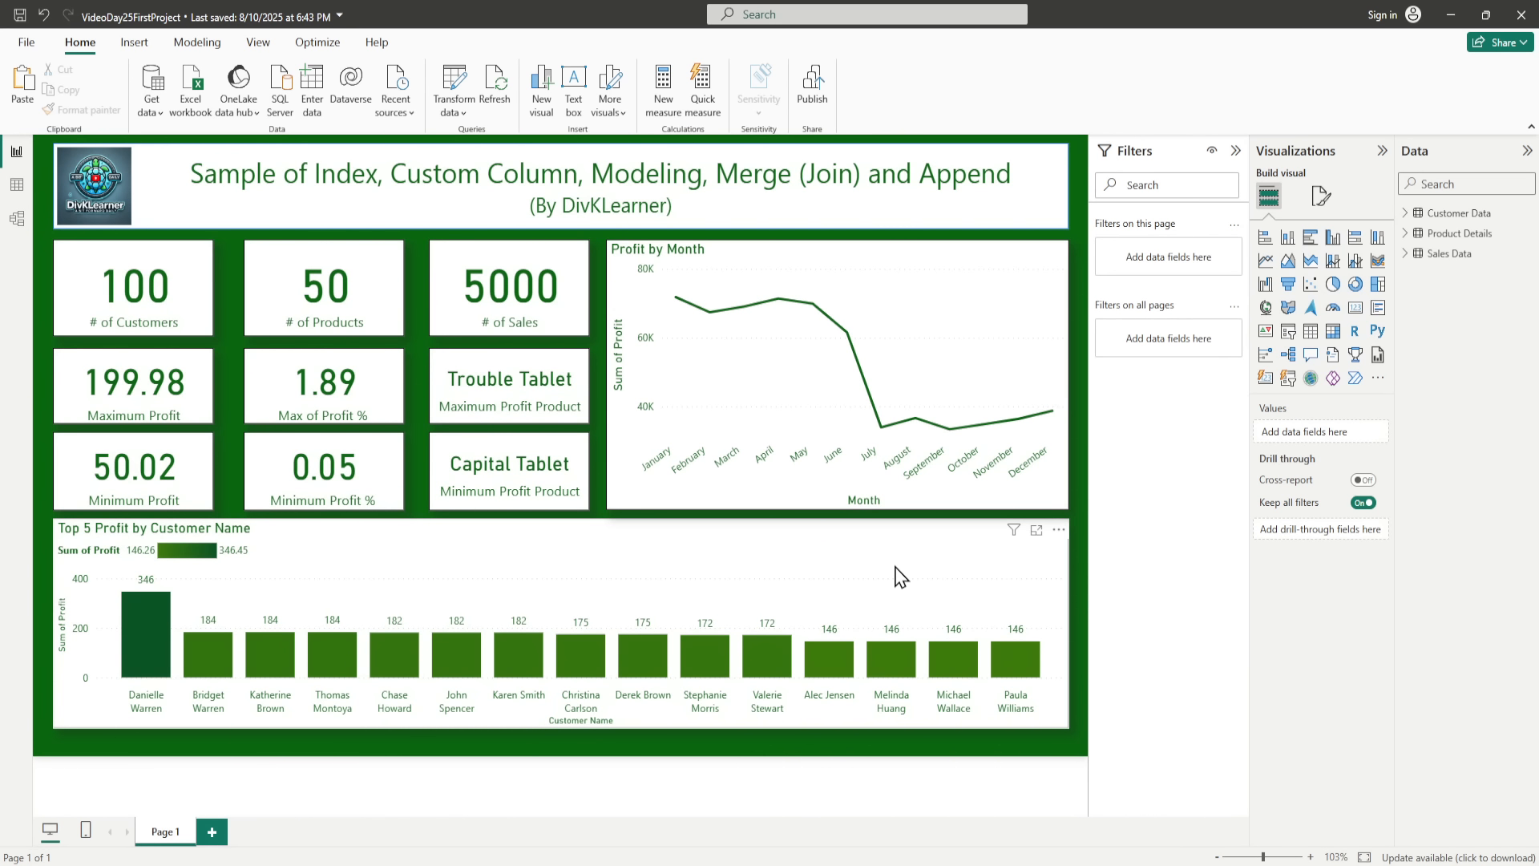